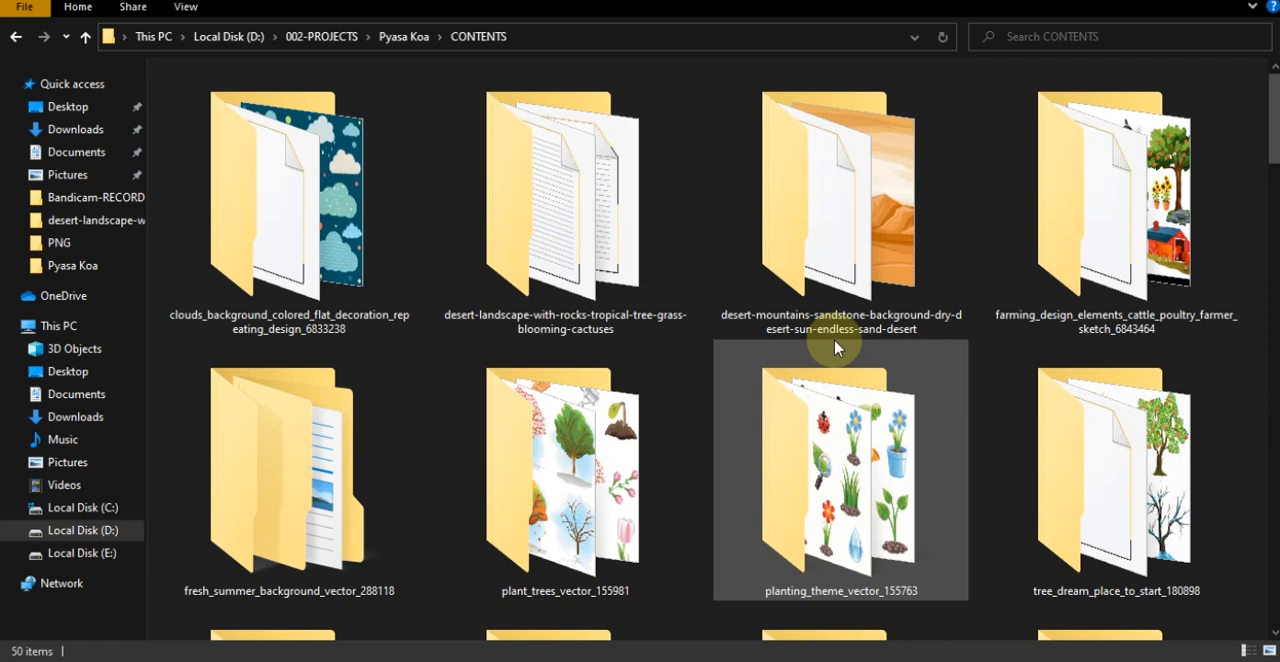
- Look through the CONTENTS folder to review the project's source folders, Photoshop files, reference images and archives
{"action": "scroll", "coordinate": [898, 322], "scroll_direction": "down", "scroll_amount": 5}
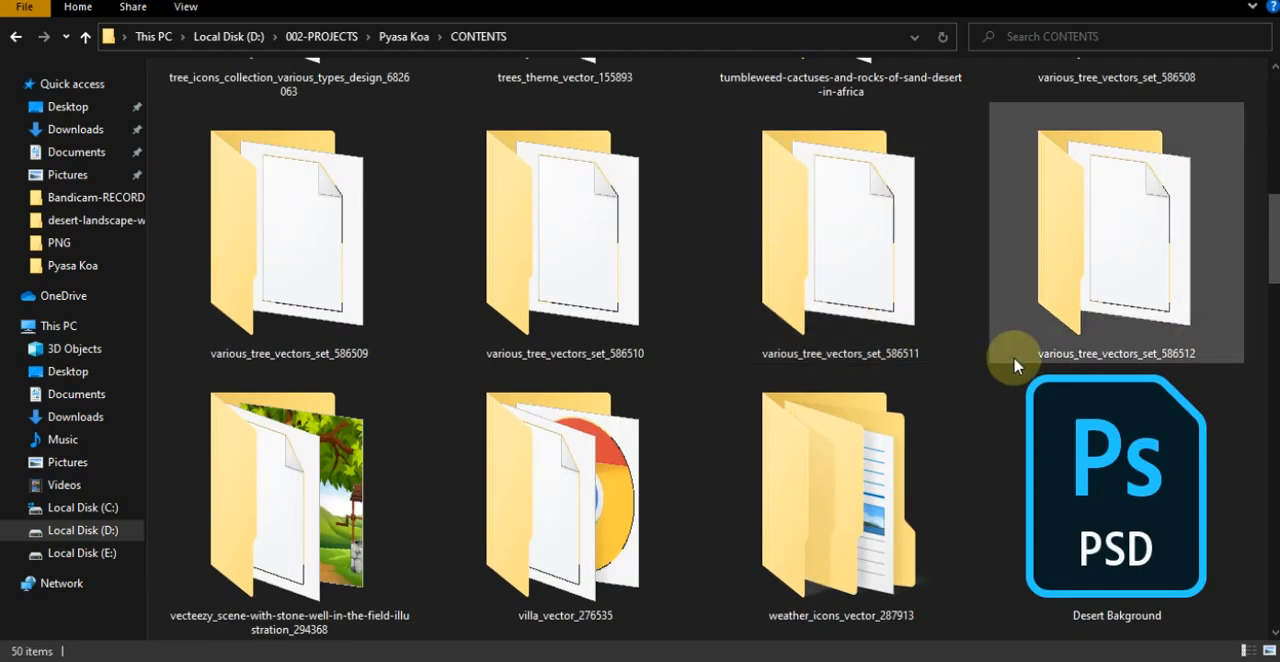
{"action": "scroll", "coordinate": [1017, 366], "scroll_direction": "up", "scroll_amount": 5}
{"action": "scroll", "coordinate": [1014, 362], "scroll_direction": "down", "scroll_amount": 3}
{"action": "scroll", "coordinate": [1090, 340], "scroll_direction": "down", "scroll_amount": 2}
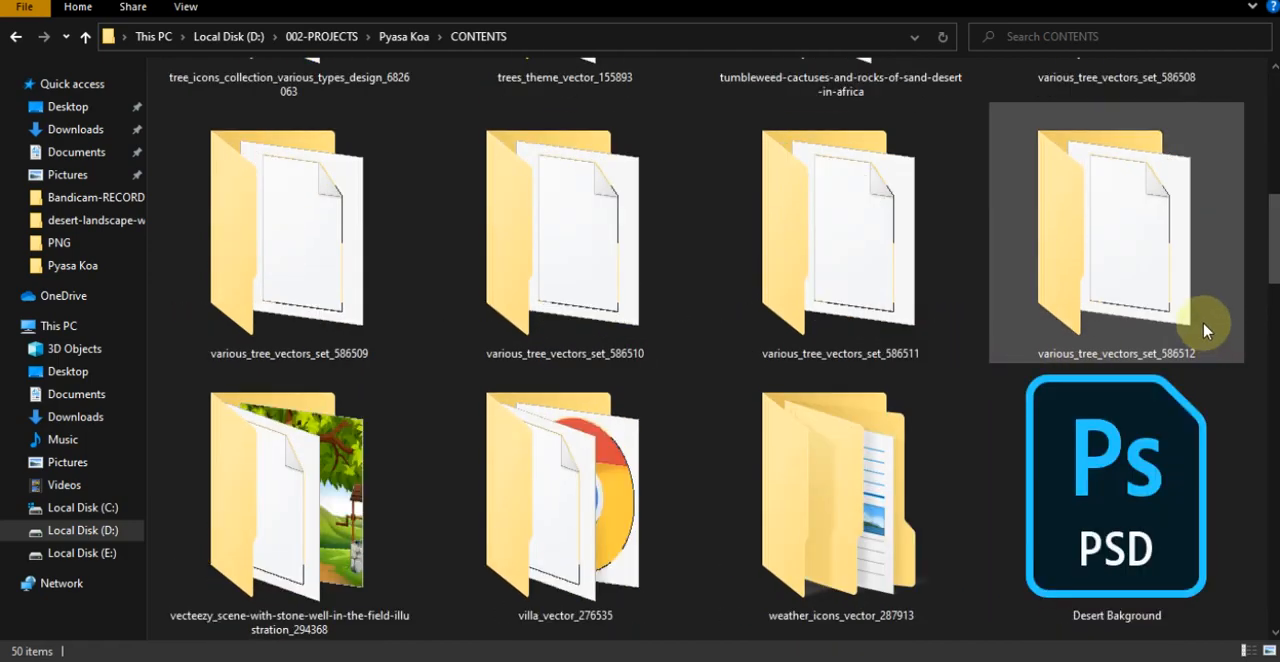
{"action": "scroll", "coordinate": [1070, 235], "scroll_direction": "down", "scroll_amount": 7}
{"action": "scroll", "coordinate": [1070, 235], "scroll_direction": "up", "scroll_amount": 3}
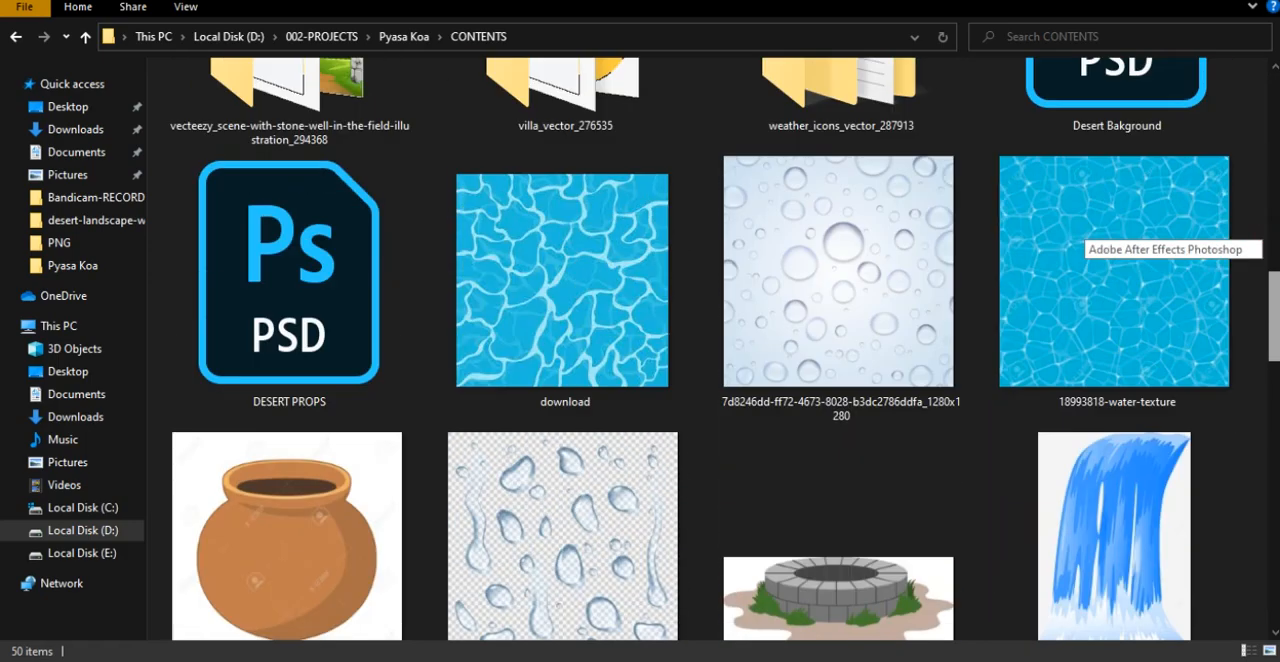
{"action": "scroll", "coordinate": [1070, 235], "scroll_direction": "down", "scroll_amount": 3}
{"action": "scroll", "coordinate": [1070, 235], "scroll_direction": "down", "scroll_amount": 10}
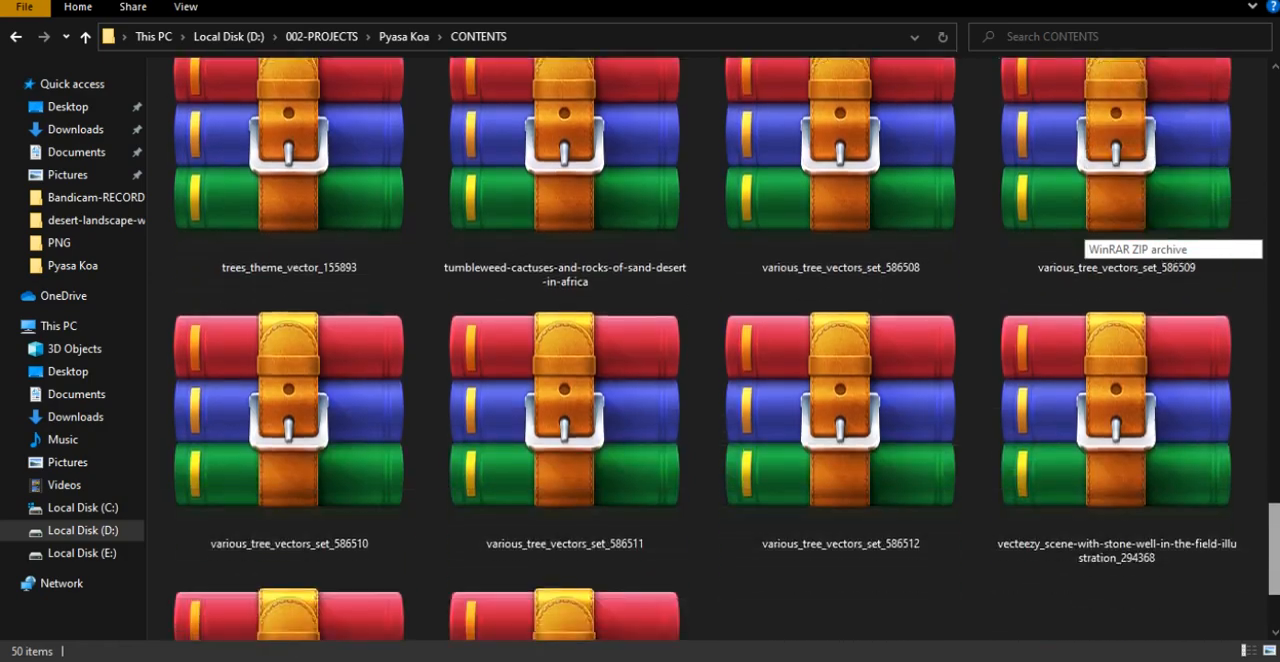
{"action": "scroll", "coordinate": [1070, 235], "scroll_direction": "up", "scroll_amount": 13}
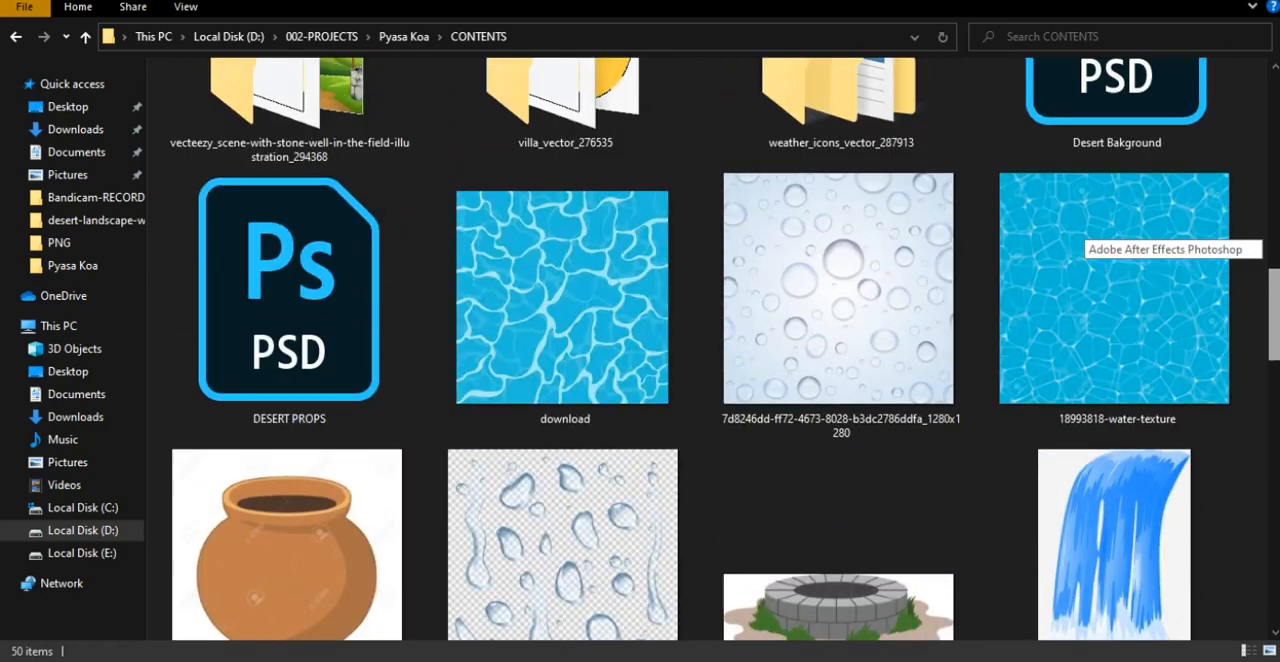
{"action": "scroll", "coordinate": [1080, 235], "scroll_direction": "up", "scroll_amount": 3}
{"action": "scroll", "coordinate": [1080, 235], "scroll_direction": "down", "scroll_amount": 5}
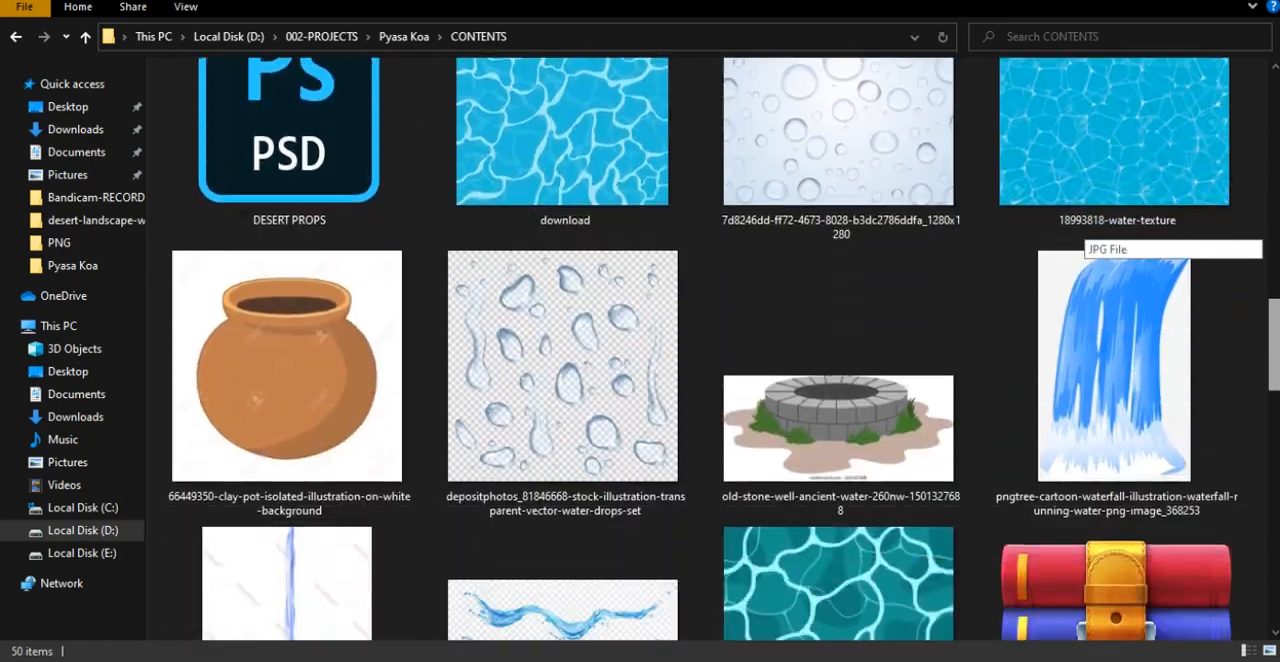
- Examine the clay pot and old stone well reference images among the pictures in the CONTENTS folder
{"action": "left_click", "coordinate": [383, 366]}
{"action": "mouse_move", "coordinate": [1266, 354]}
{"action": "left_mouse_down"}
{"action": "mouse_move", "coordinate": [1268, 177]}
{"action": "mouse_move", "coordinate": [1275, 410]}
{"action": "mouse_move", "coordinate": [1275, 369]}
{"action": "left_mouse_up"}
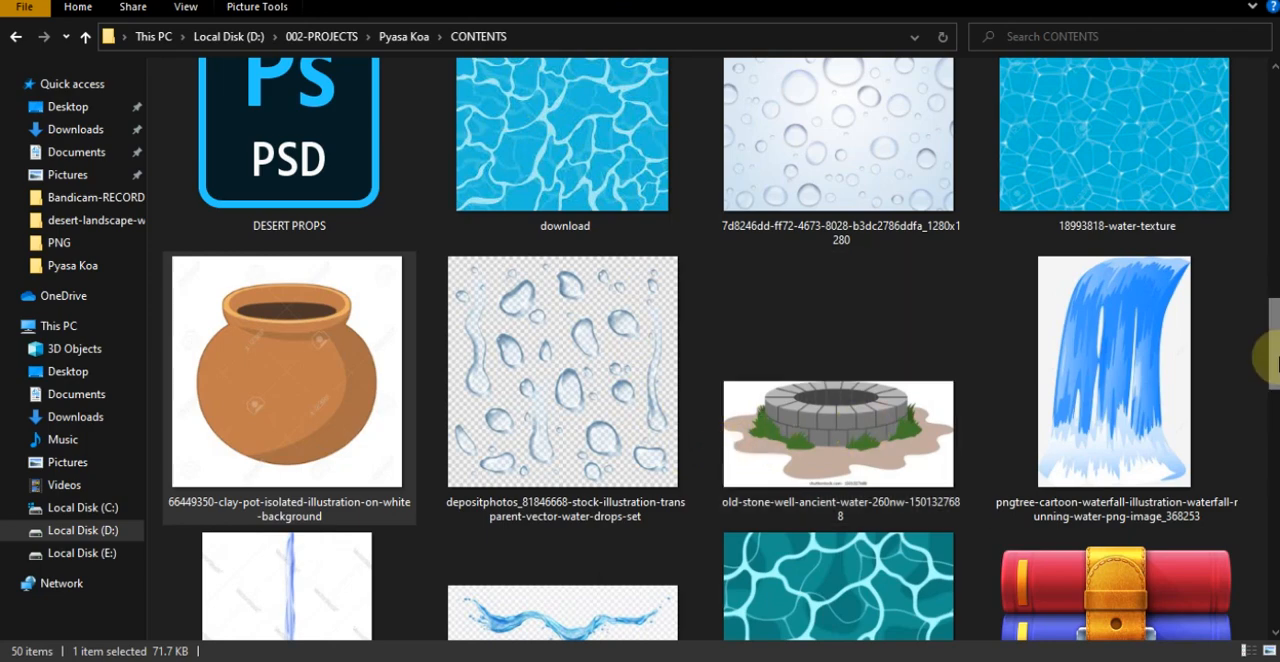
{"action": "scroll", "coordinate": [1085, 352], "scroll_direction": "down", "scroll_amount": 2}
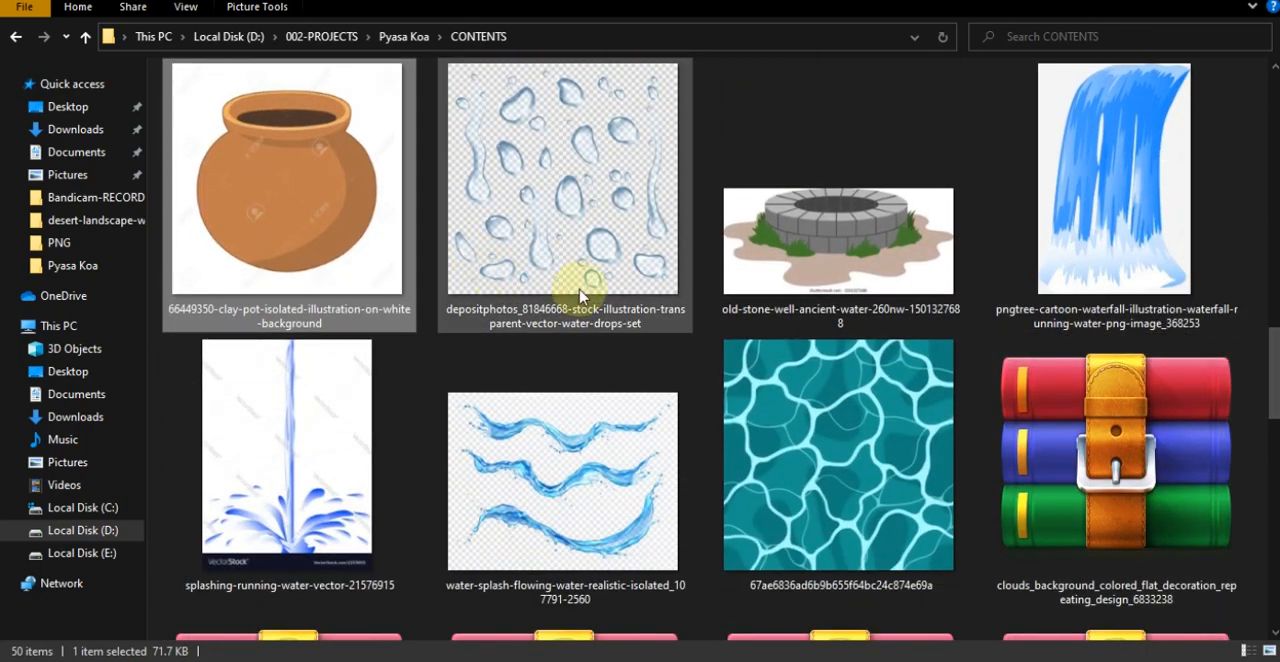
{"action": "left_click", "coordinate": [844, 245]}
{"action": "left_click", "coordinate": [251, 209]}
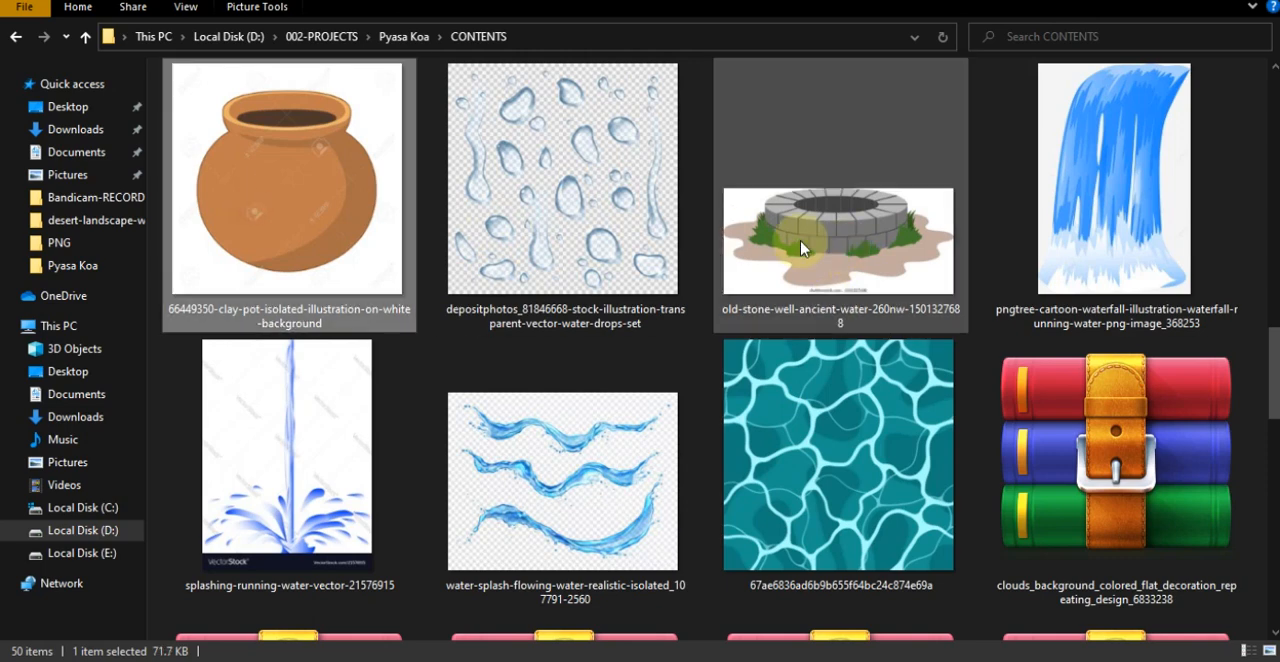
{"action": "left_click", "coordinate": [800, 249]}
{"action": "left_click", "coordinate": [297, 190]}
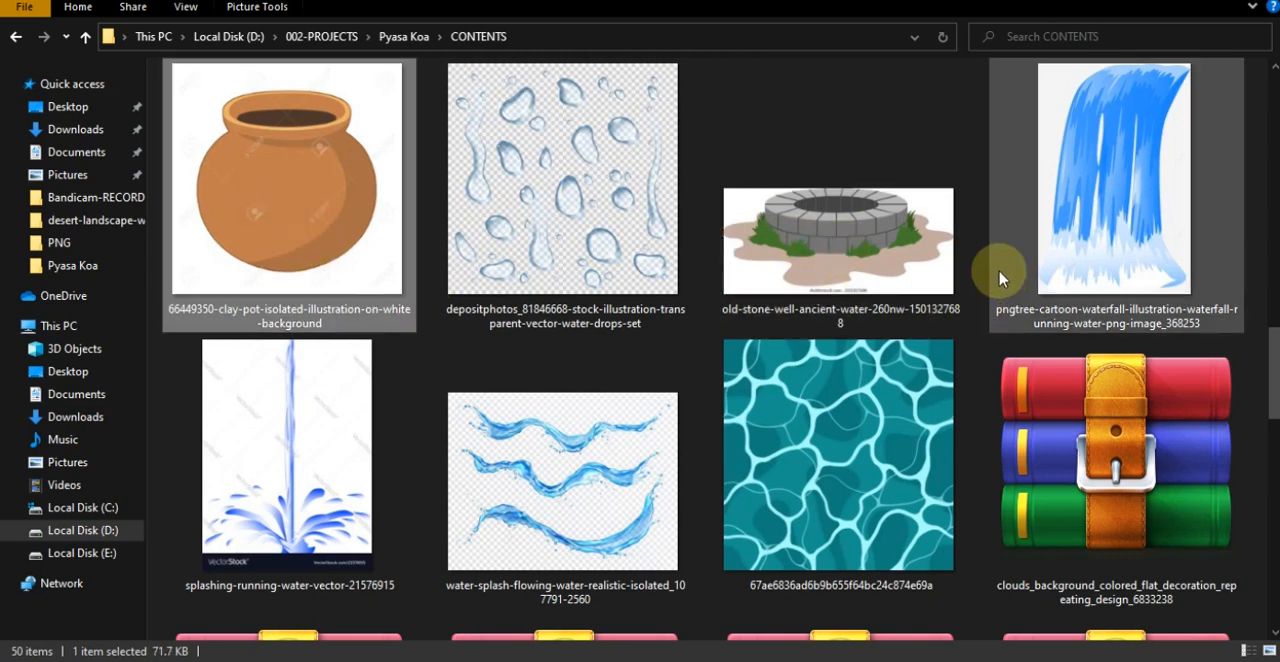
{"action": "left_click", "coordinate": [825, 225]}
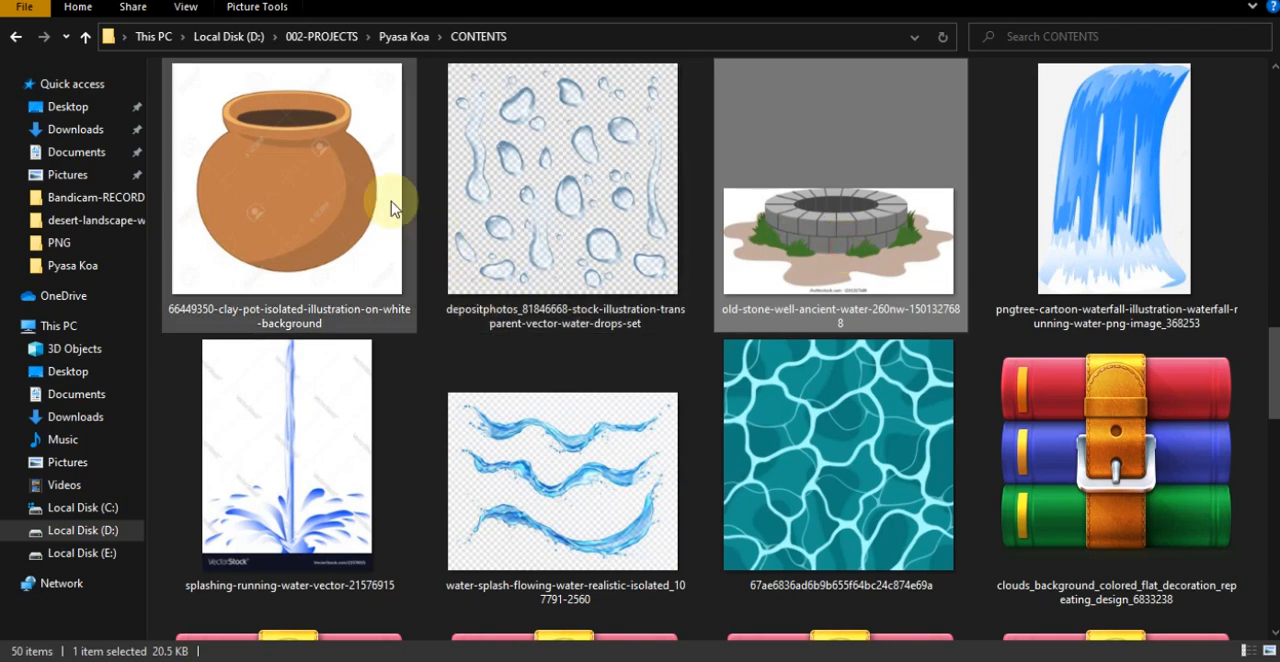
- Bring the clay pot image from the CONTENTS folder onto the blank Letter page in CorelDRAW
{"action": "left_click", "coordinate": [286, 262]}
{"action": "left_click_drag", "start_coordinate": [266, 191], "coordinate": [631, 337]}
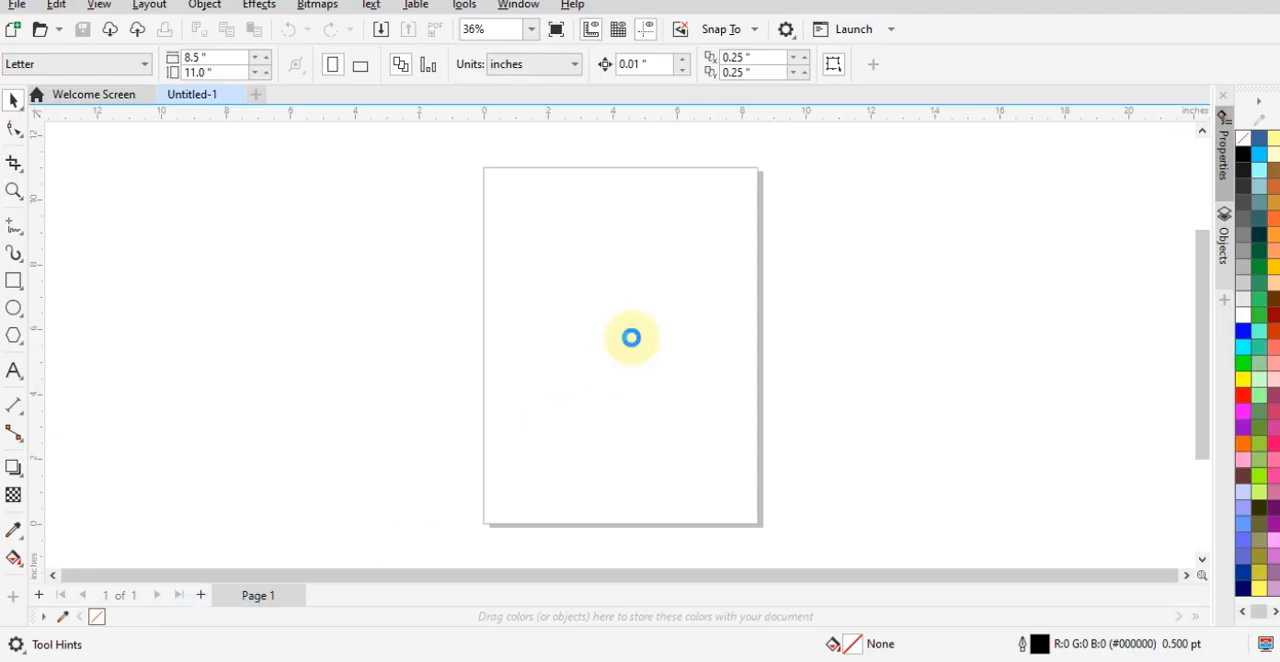
{"action": "left_click", "coordinate": [834, 325]}
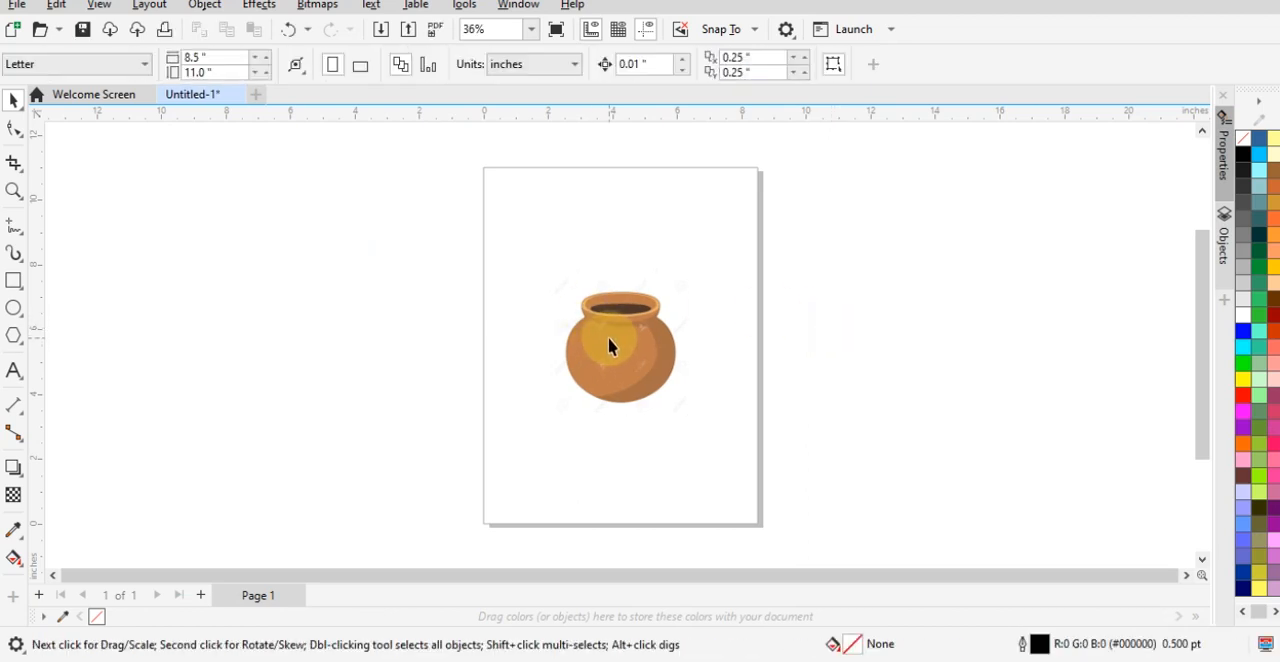
{"action": "left_click", "coordinate": [651, 360]}
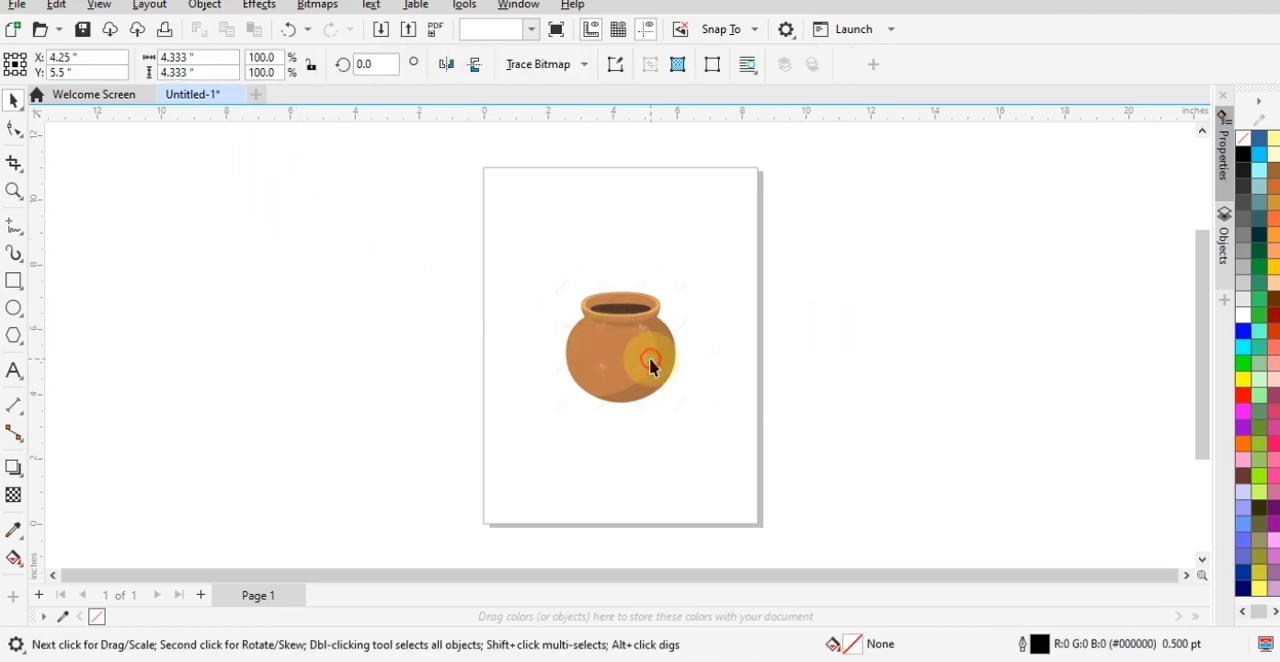
{"action": "left_click", "coordinate": [651, 360]}
{"action": "left_click", "coordinate": [862, 365]}
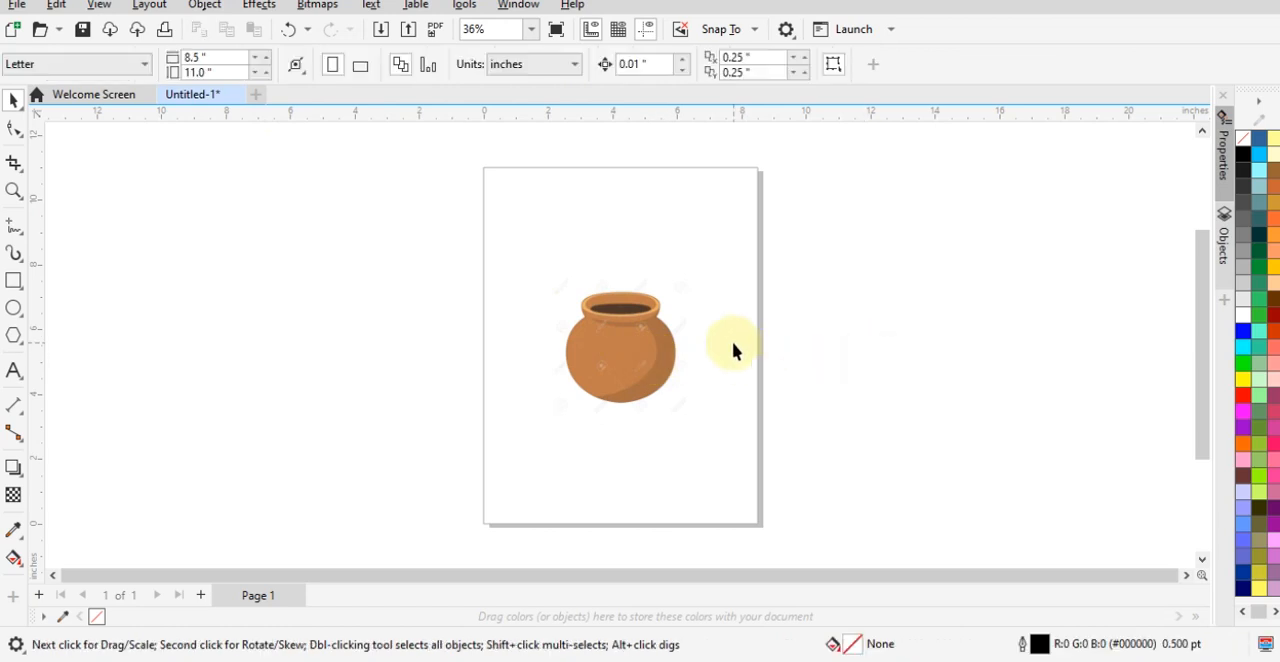
{"action": "left_click", "coordinate": [630, 365]}
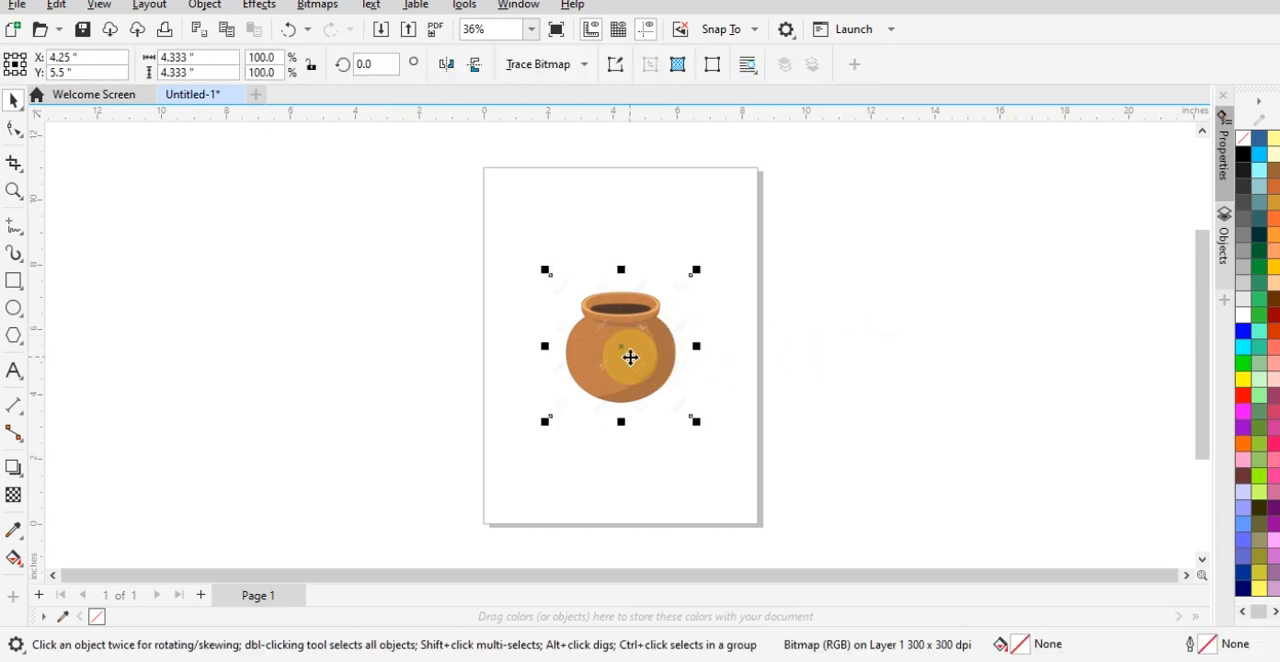
{"action": "right_click", "coordinate": [630, 360]}
{"action": "left_click", "coordinate": [688, 347]}
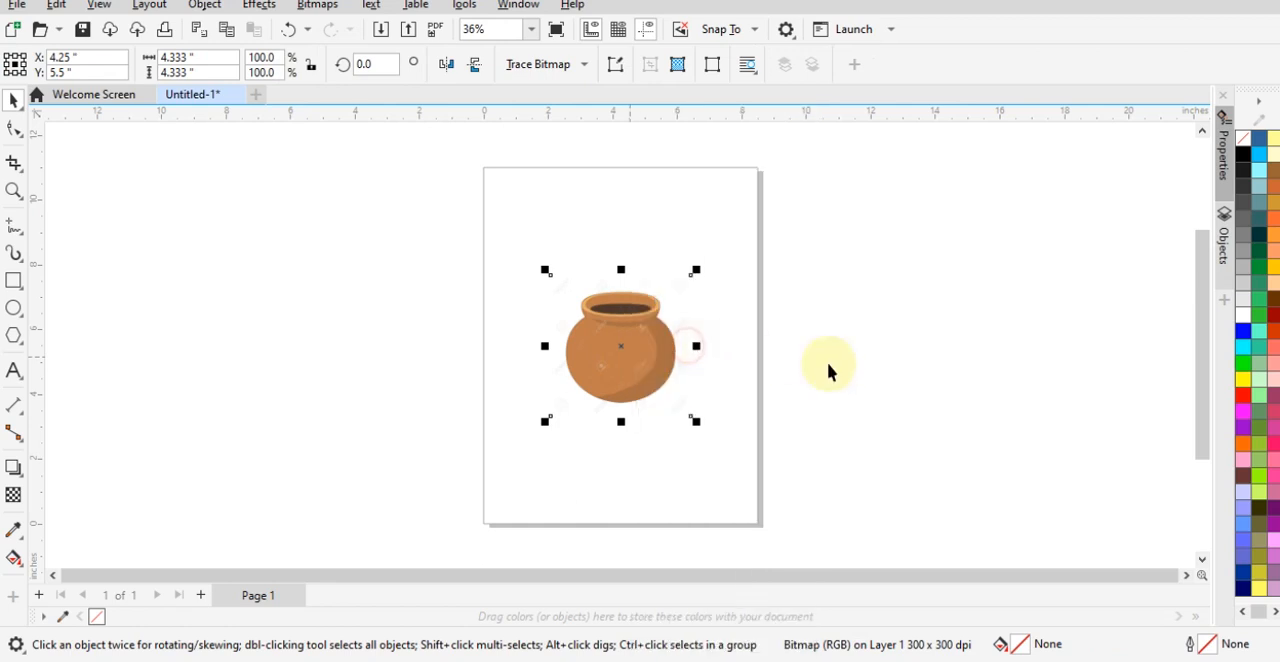
{"action": "left_click", "coordinate": [903, 372]}
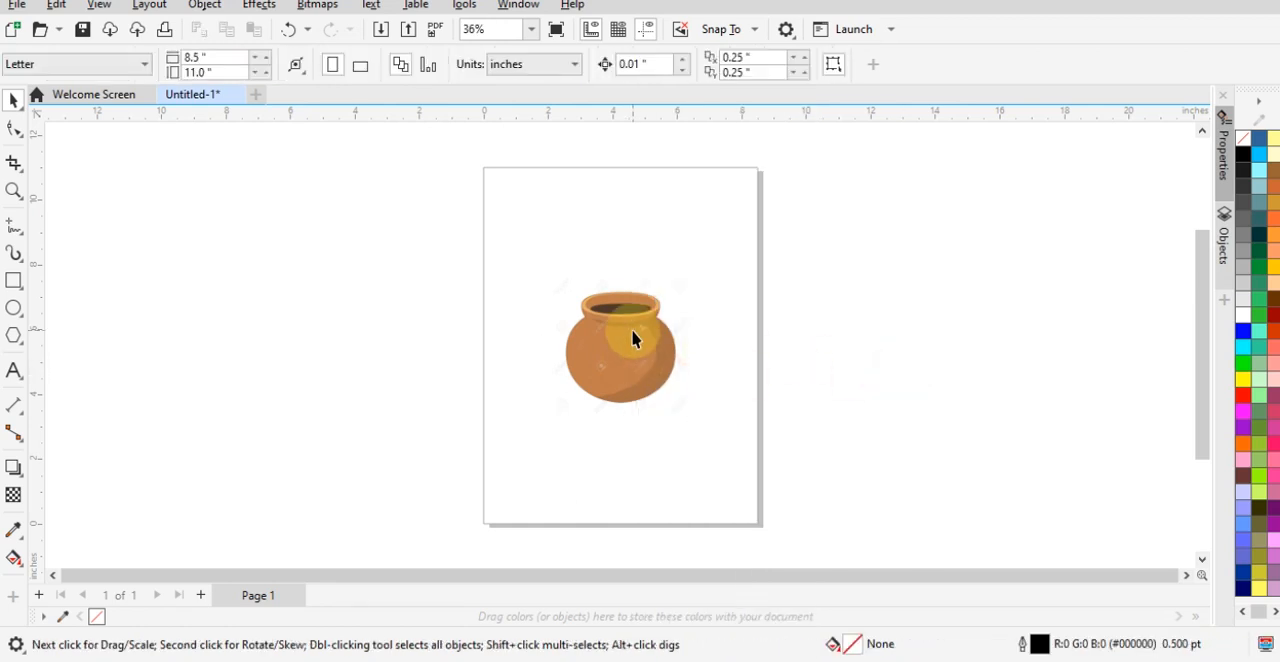
- Save the document as a CorelDRAW file named PROPS in the project's CDR folder
{"action": "key", "text": "ctrl+s"}
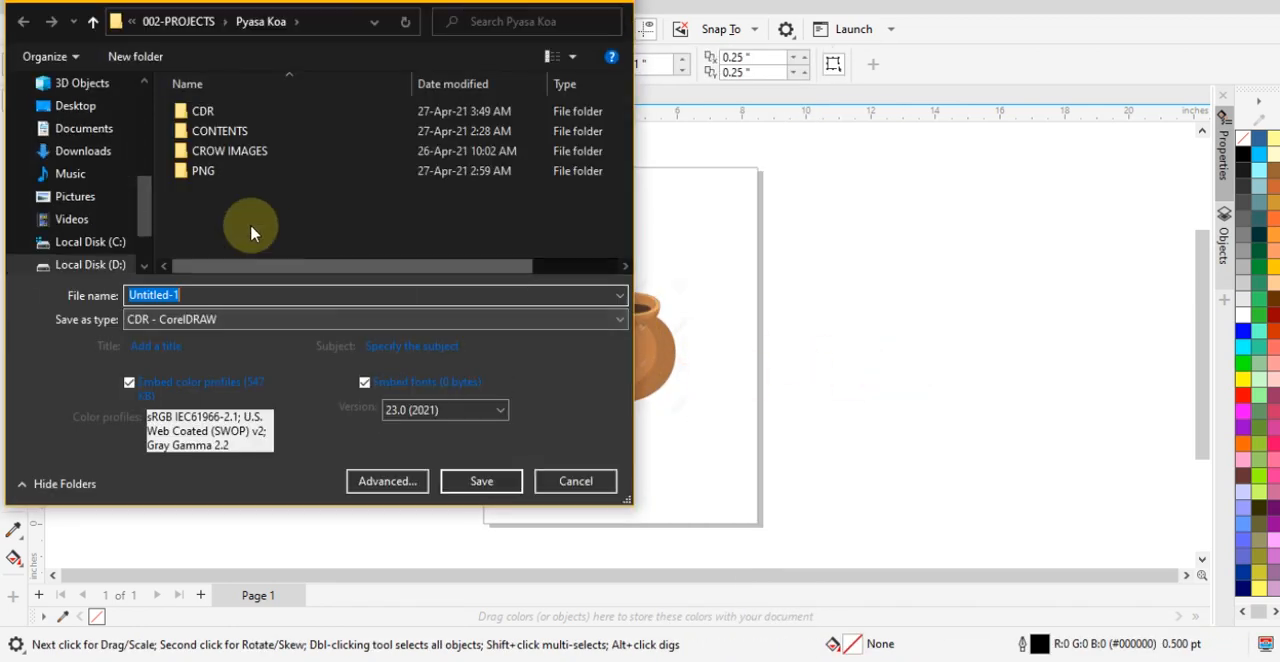
{"action": "double_click", "coordinate": [203, 111]}
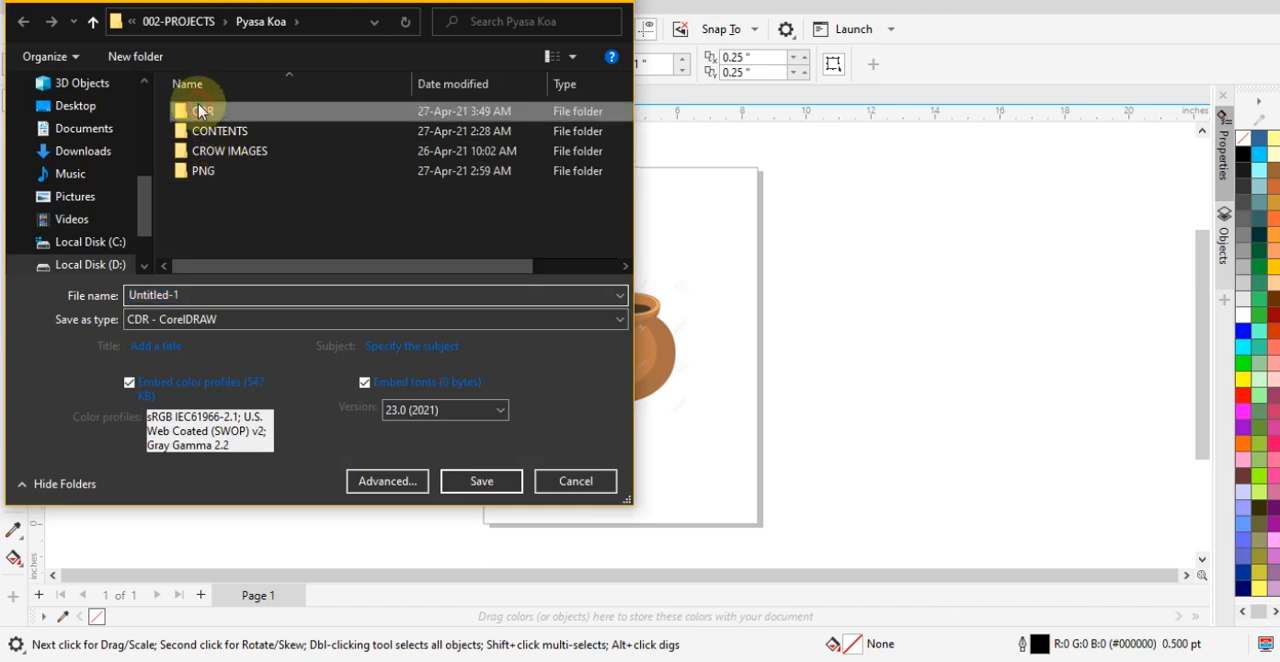
{"action": "left_click", "coordinate": [207, 295]}
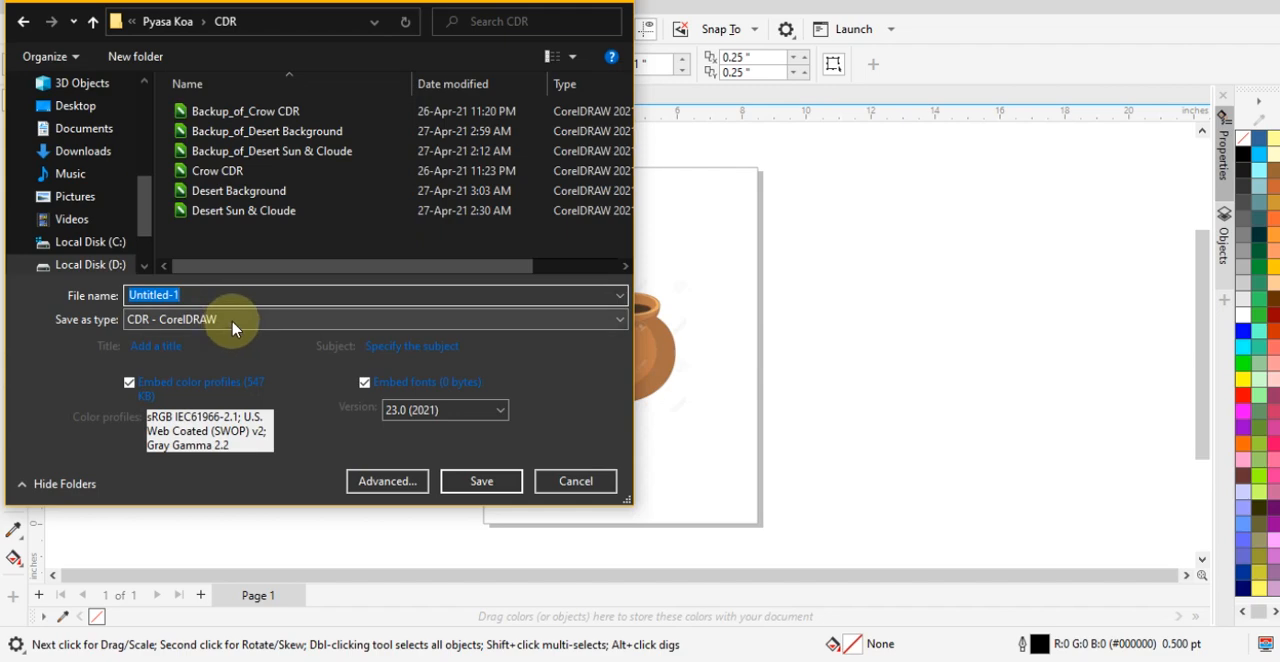
{"action": "type", "text": "PROPS"}
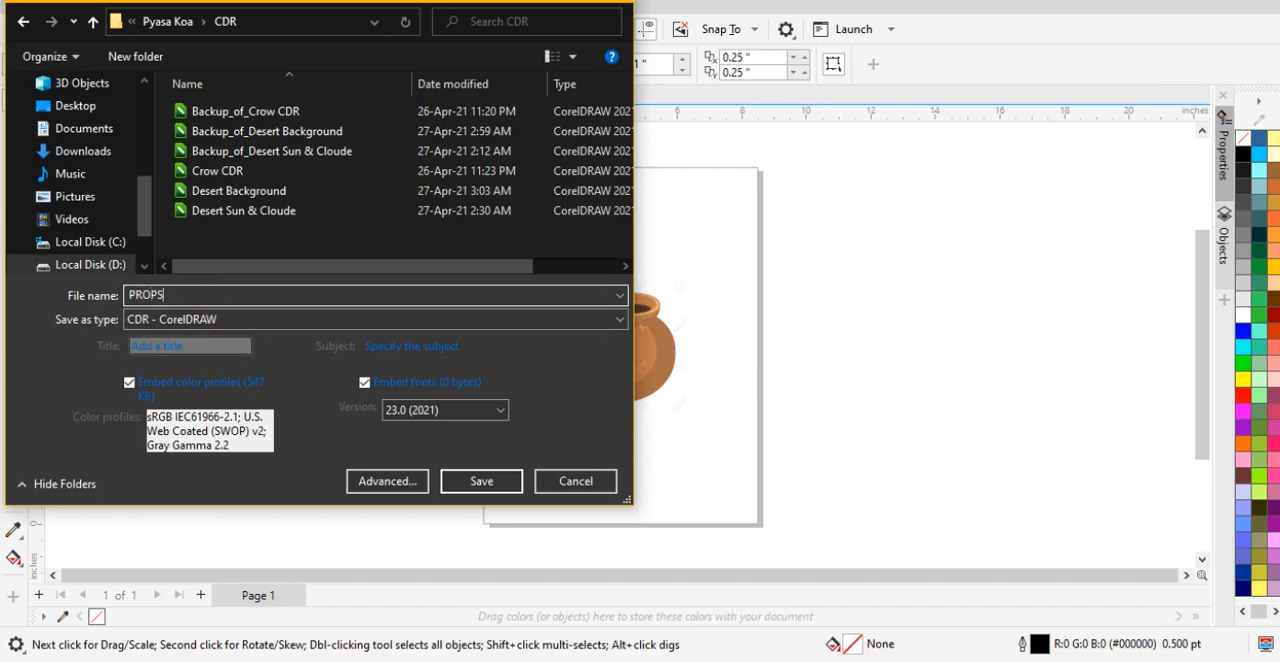
{"action": "key", "text": "Return"}
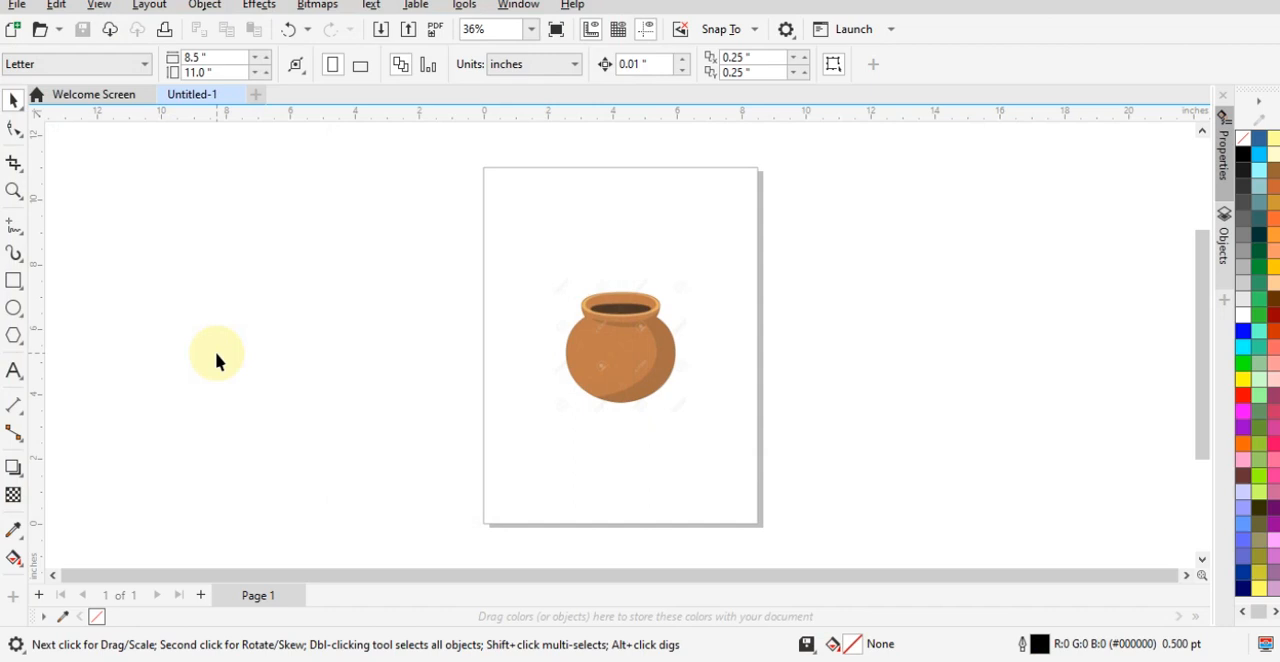
{"action": "scroll", "coordinate": [641, 344], "scroll_direction": "up", "scroll_amount": 4}
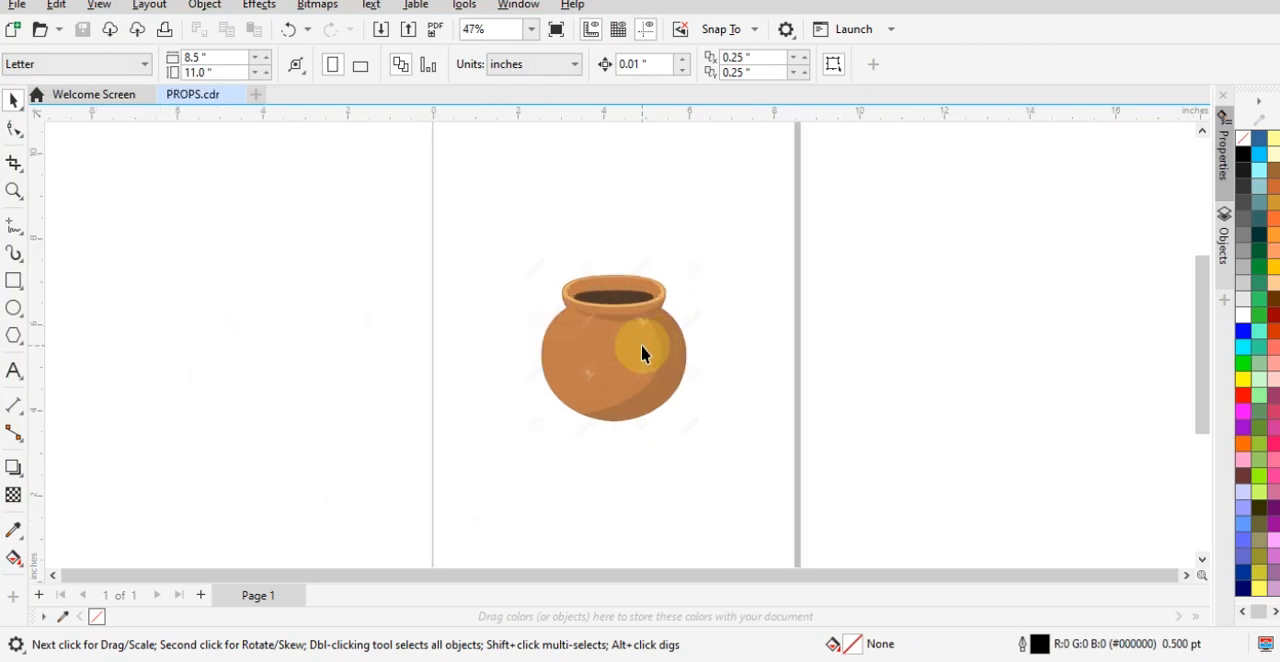
{"action": "scroll", "coordinate": [643, 257], "scroll_direction": "up", "scroll_amount": 1}
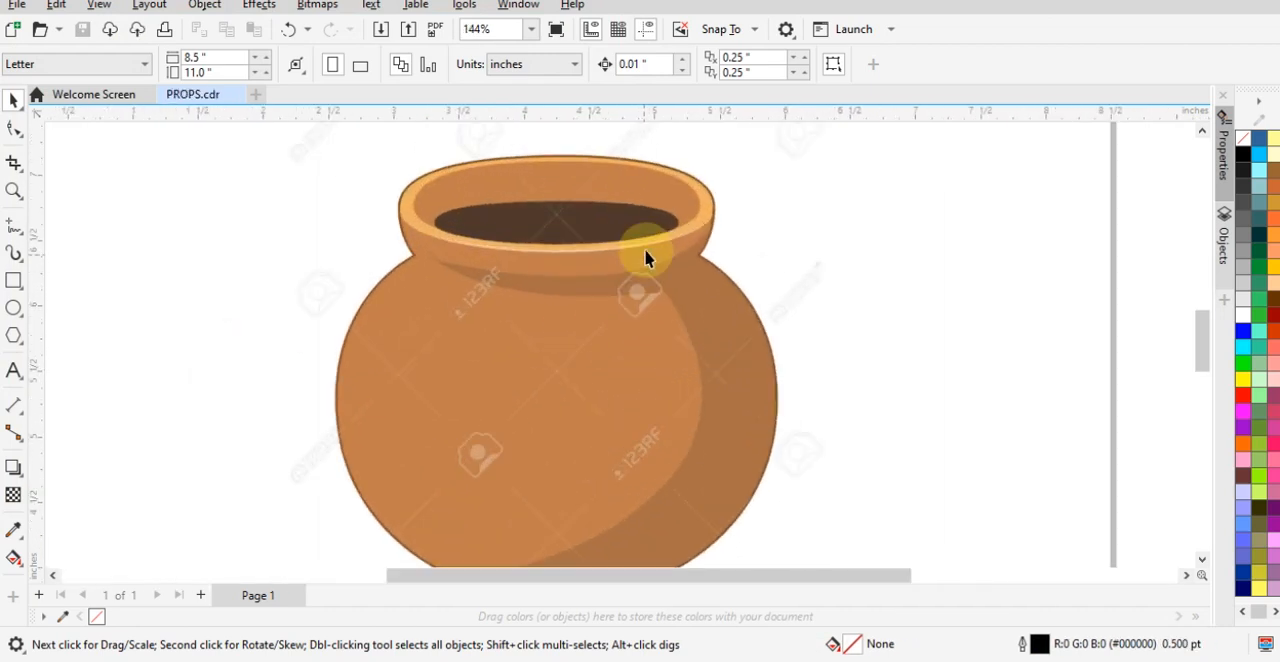
{"action": "scroll", "coordinate": [634, 257], "scroll_direction": "down", "scroll_amount": 1}
{"action": "scroll", "coordinate": [642, 206], "scroll_direction": "up", "scroll_amount": 1}
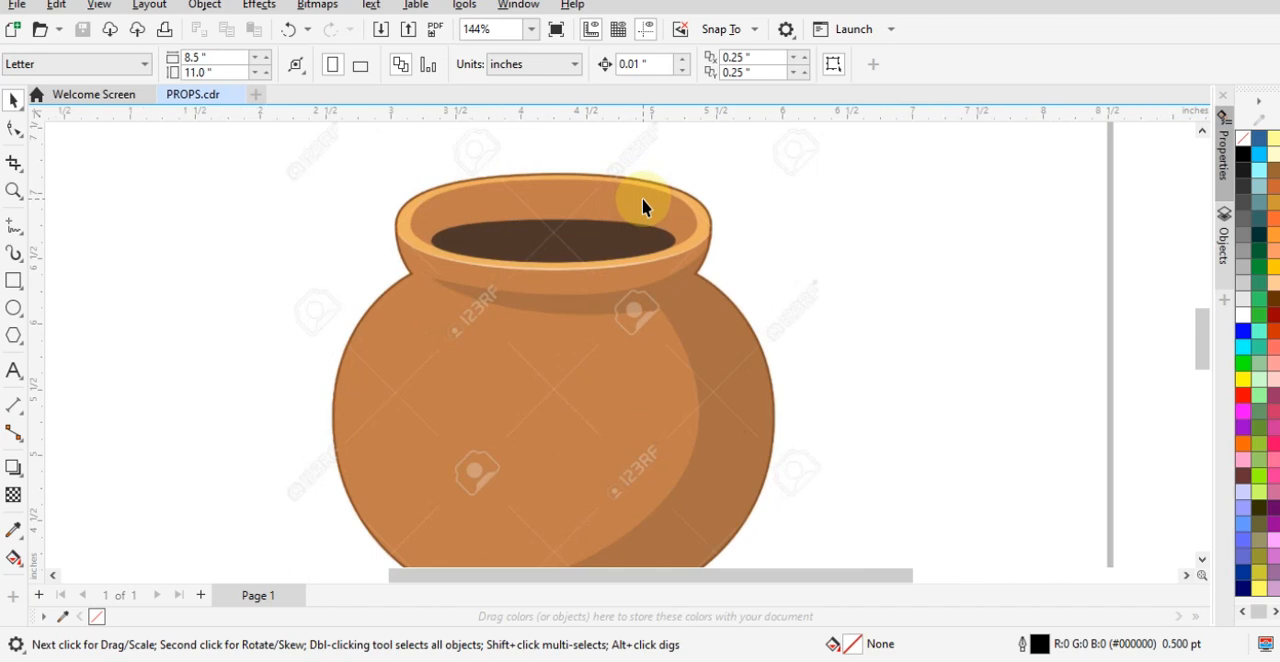
{"action": "left_click", "coordinate": [14, 308]}
{"action": "scroll", "coordinate": [565, 300], "scroll_direction": "down", "scroll_amount": 1}
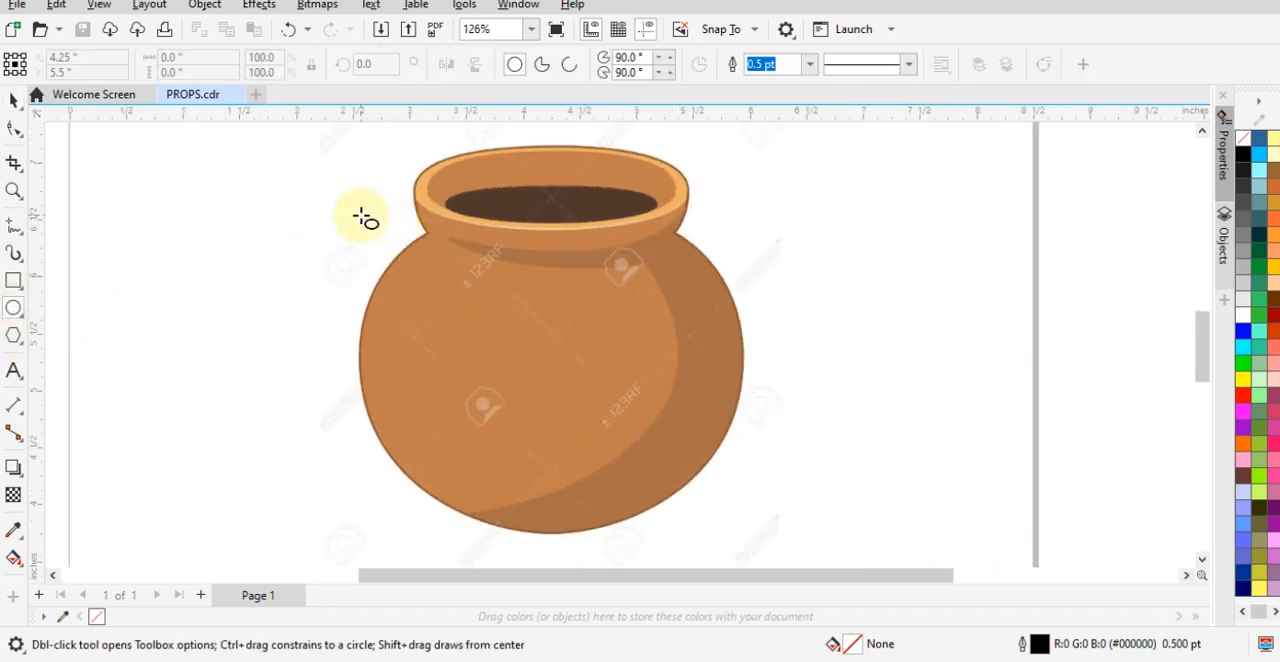
{"action": "left_click_drag", "start_coordinate": [361, 215], "coordinate": [751, 429]}
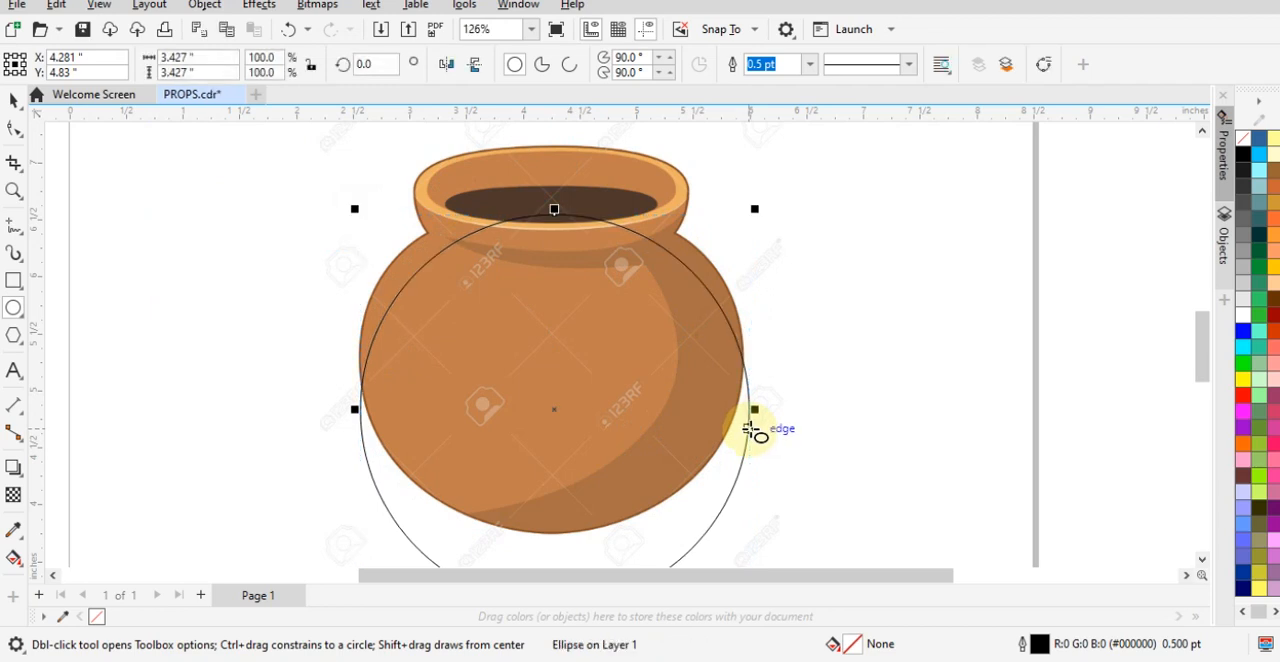
{"action": "key", "text": "space"}
{"action": "left_click_drag", "start_coordinate": [609, 391], "coordinate": [911, 357]}
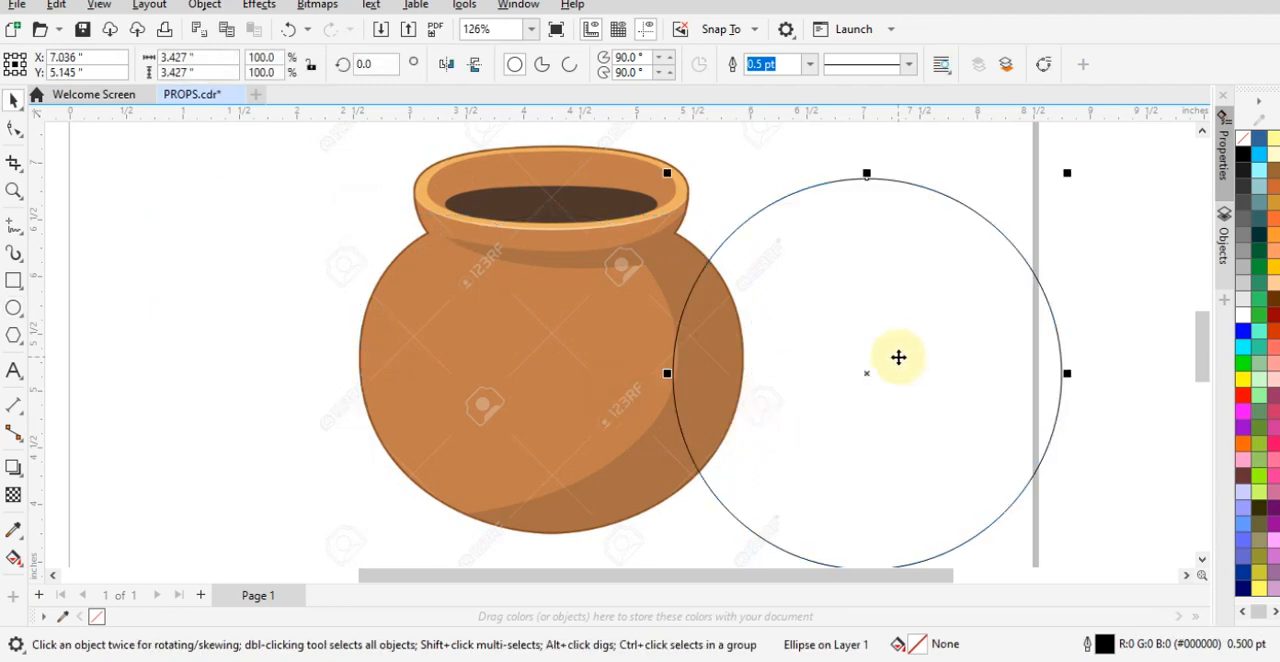
{"action": "key", "text": "Delete"}
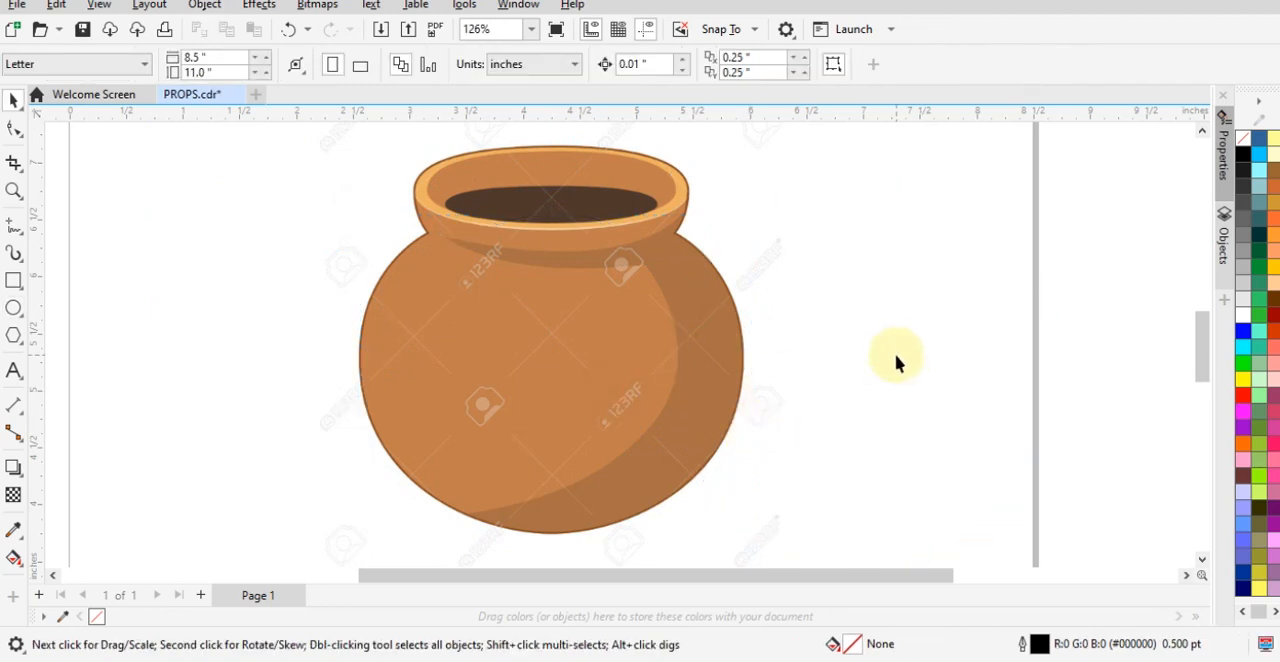
- Draw an unfilled circle about 3.34 inches across and align it with the sides and base of the pot's body
{"action": "left_click", "coordinate": [13, 309]}
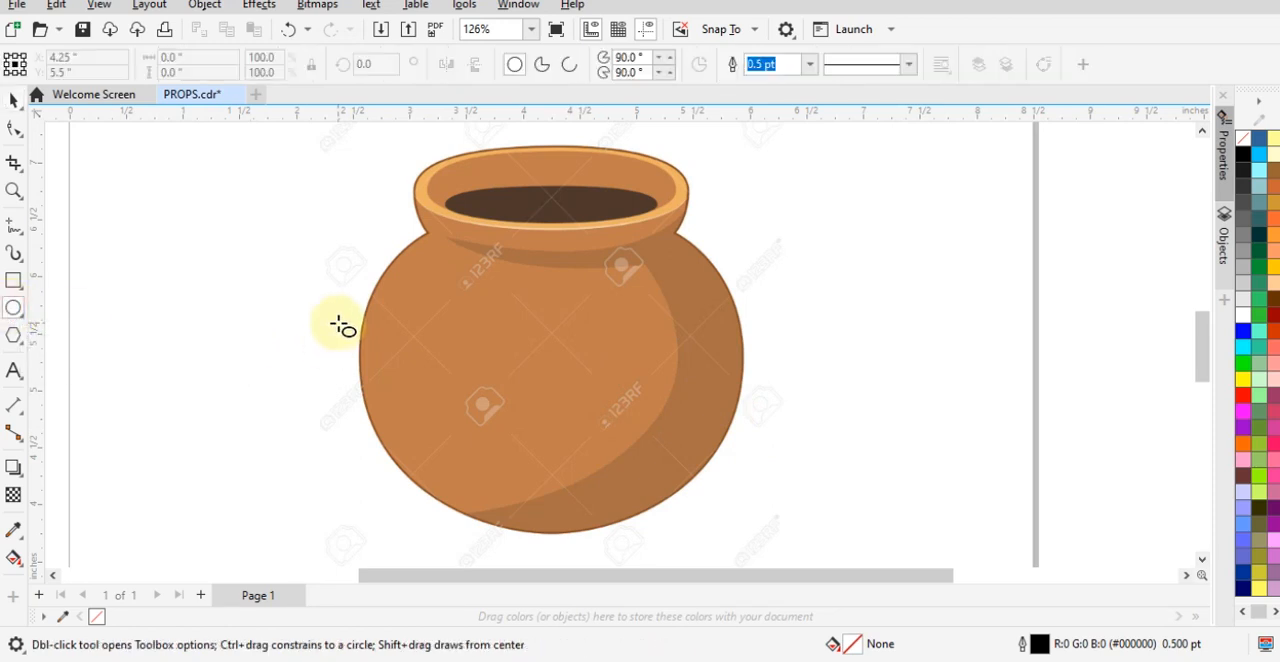
{"action": "mouse_move", "coordinate": [312, 247]}
{"action": "left_mouse_down"}
{"action": "mouse_move", "coordinate": [680, 514]}
{"action": "mouse_move", "coordinate": [651, 478]}
{"action": "mouse_move", "coordinate": [665, 492]}
{"action": "mouse_move", "coordinate": [688, 495]}
{"action": "mouse_move", "coordinate": [689, 480]}
{"action": "mouse_move", "coordinate": [702, 490]}
{"action": "left_mouse_up"}
{"action": "left_click", "coordinate": [14, 102]}
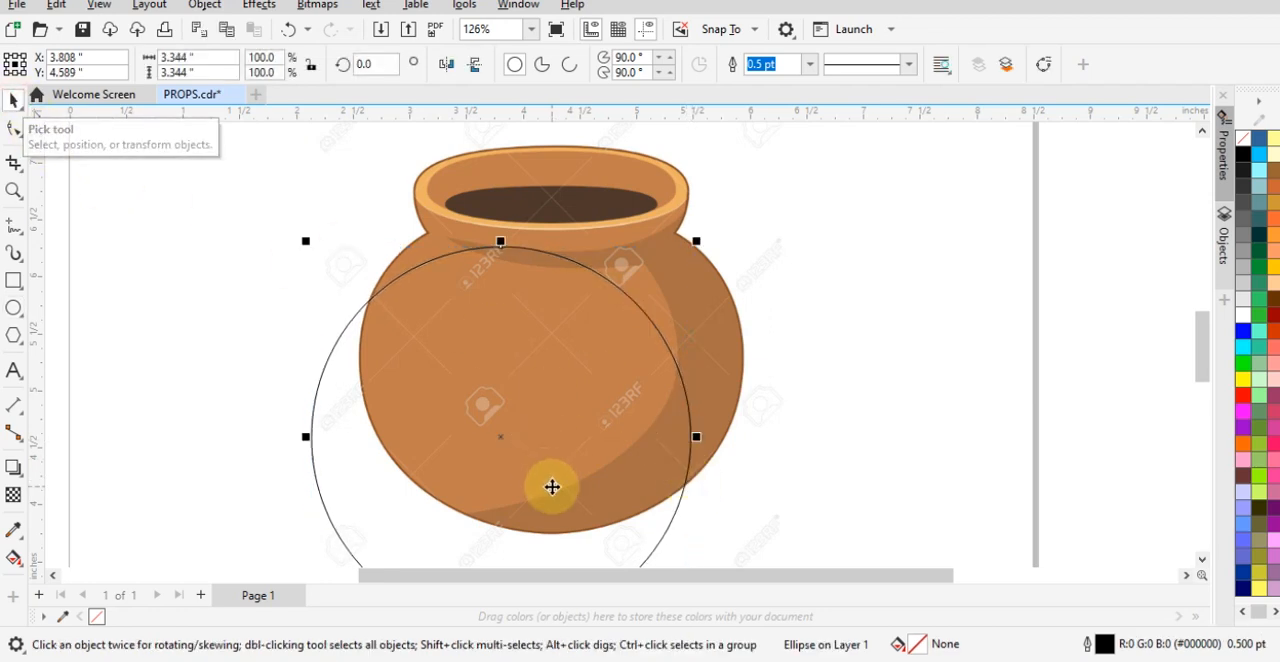
{"action": "left_click_drag", "start_coordinate": [551, 486], "coordinate": [600, 391]}
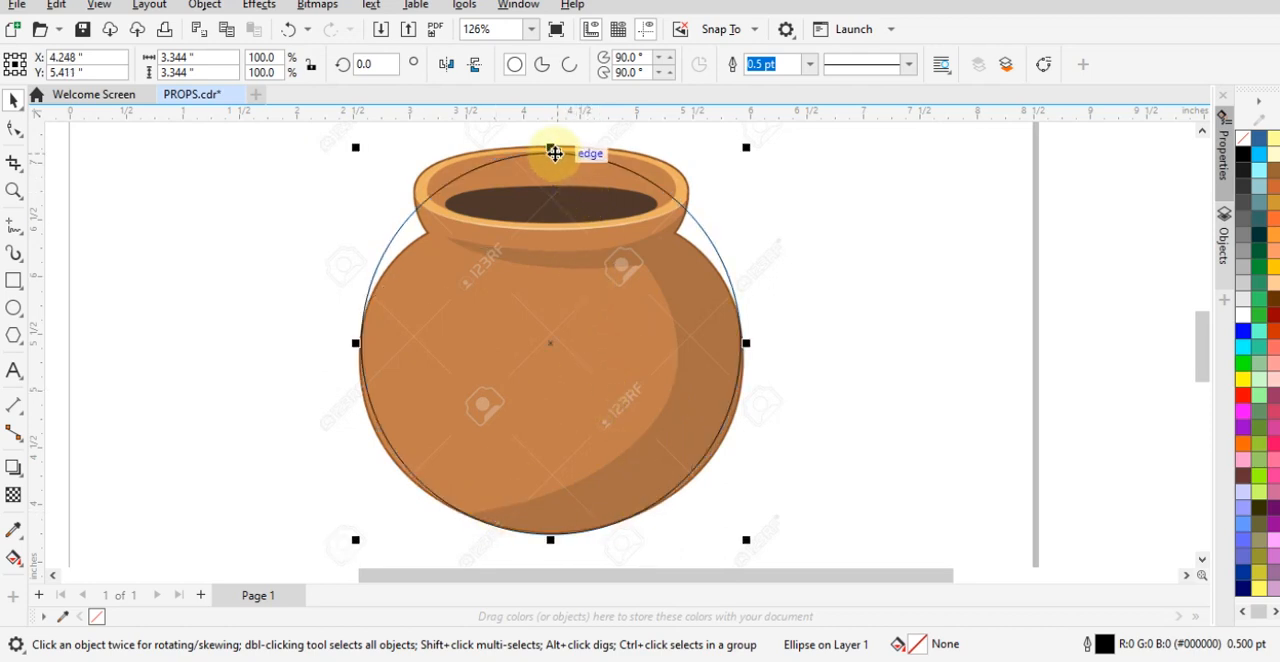
{"action": "left_click", "coordinate": [786, 223]}
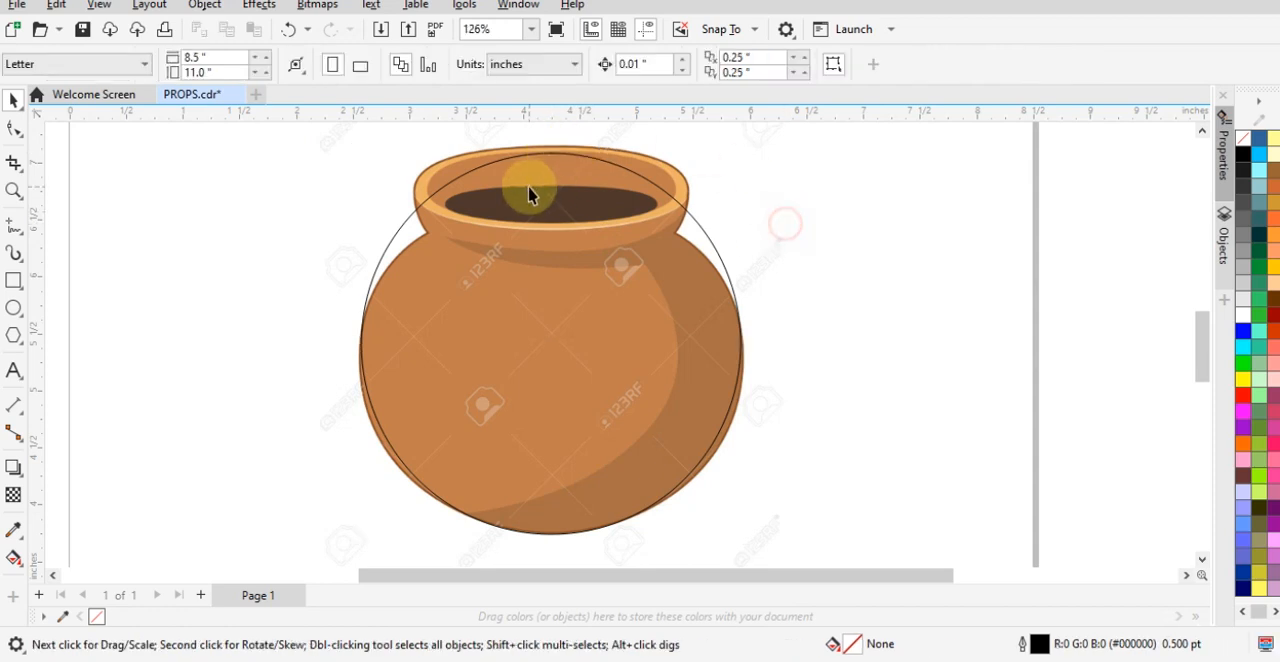
{"action": "left_click", "coordinate": [549, 150]}
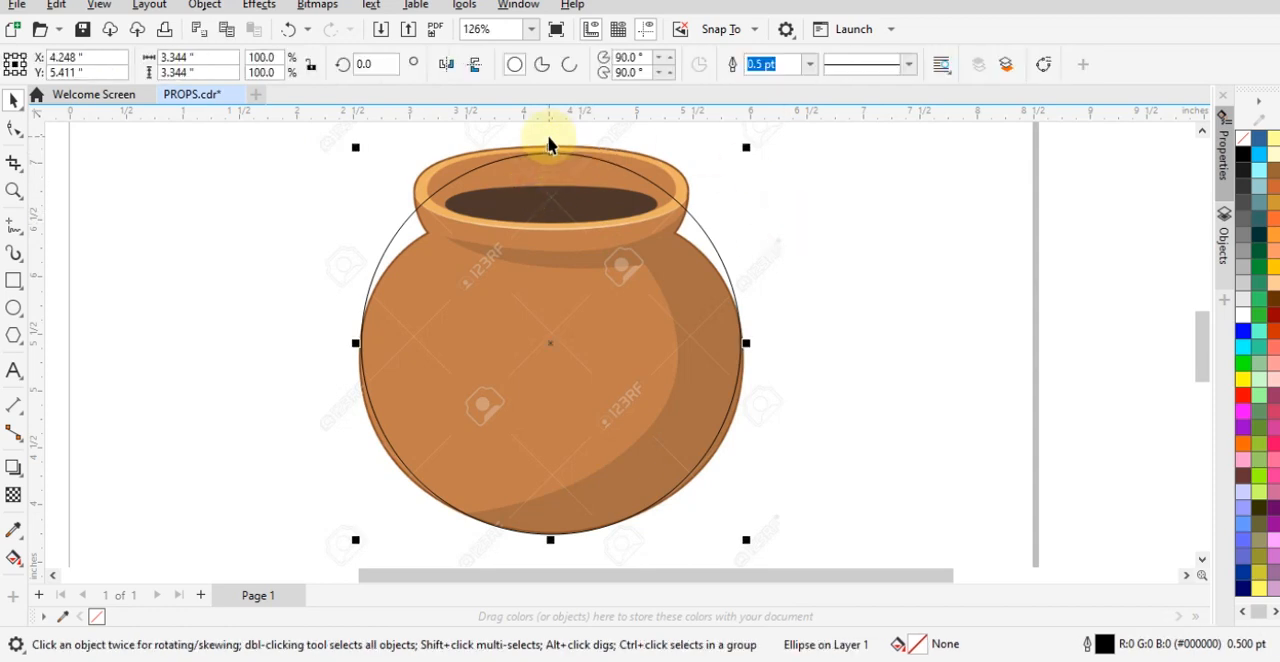
- Lower the top of the body circle into the pot's mouth, reducing its height to about 3.01 inches
{"action": "scroll", "coordinate": [550, 152], "scroll_direction": "up", "scroll_amount": 2}
{"action": "left_click_drag", "start_coordinate": [557, 157], "coordinate": [557, 227]}
{"action": "scroll", "coordinate": [617, 246], "scroll_direction": "down", "scroll_amount": 2}
{"action": "scroll", "coordinate": [566, 420], "scroll_direction": "down", "scroll_amount": 1}
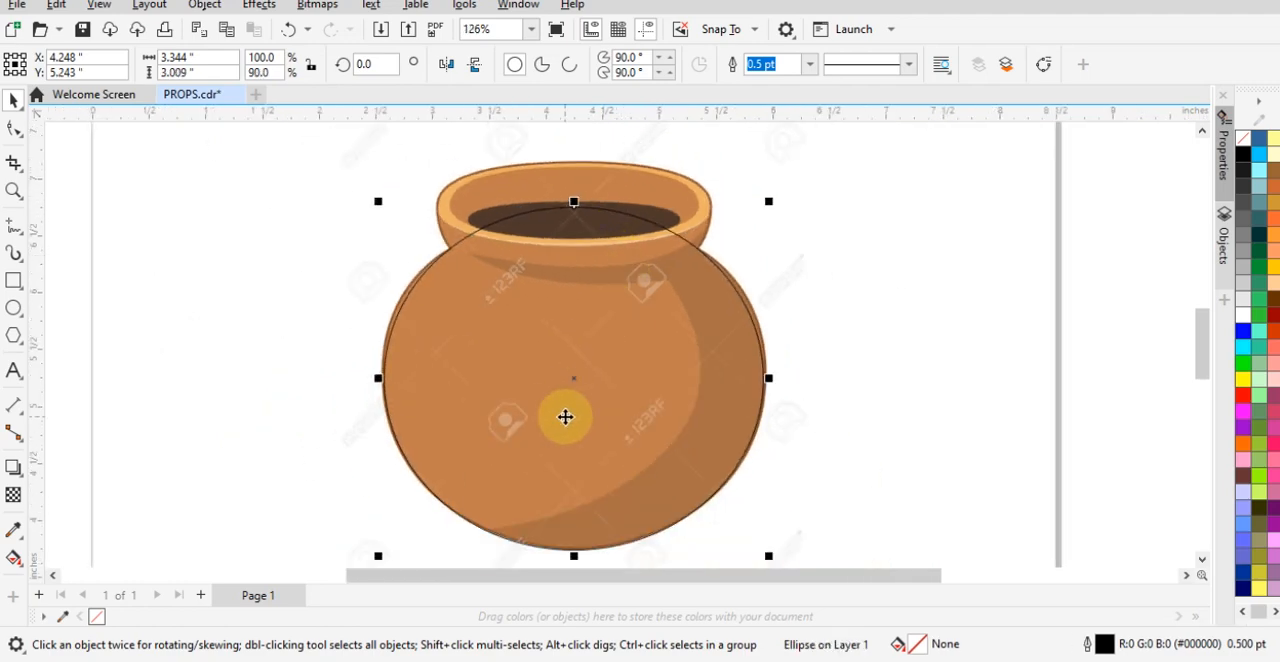
- Try widening the body ellipse from one side to about 3.74 inches and from both sides to about 3.42 inches, undoing each attempt
{"action": "scroll", "coordinate": [569, 434], "scroll_direction": "up", "scroll_amount": 1}
{"action": "scroll", "coordinate": [584, 413], "scroll_direction": "up", "scroll_amount": 1}
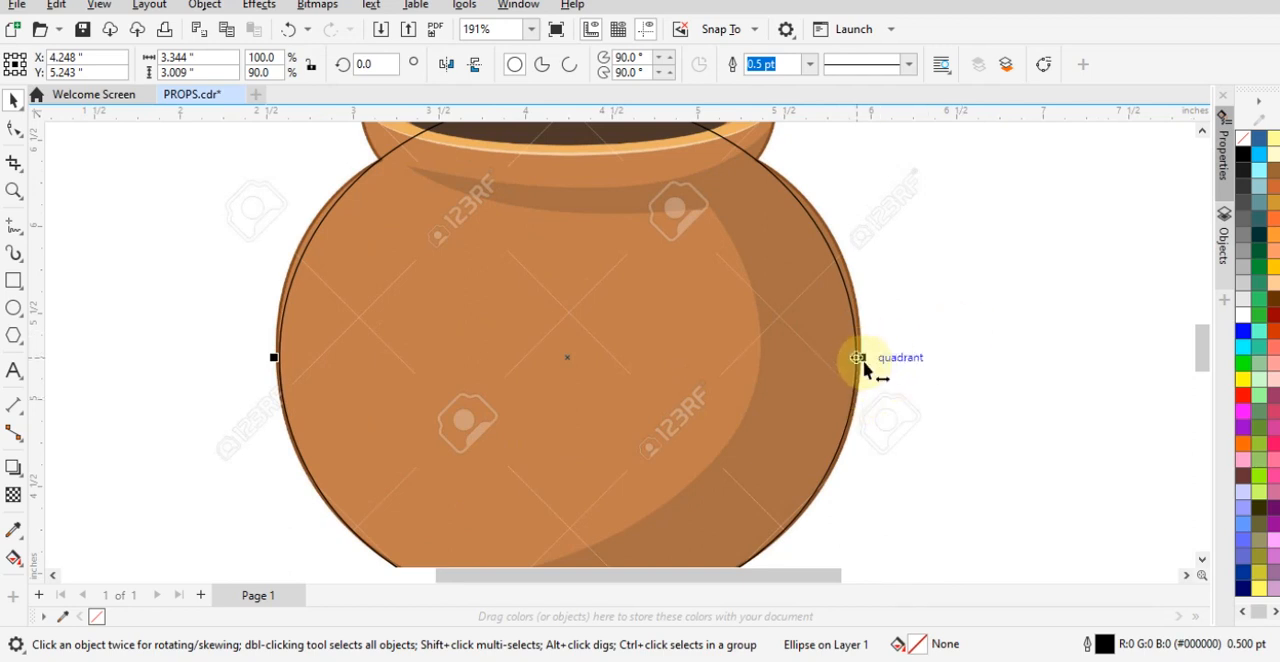
{"action": "left_click_drag", "start_coordinate": [860, 358], "coordinate": [929, 356]}
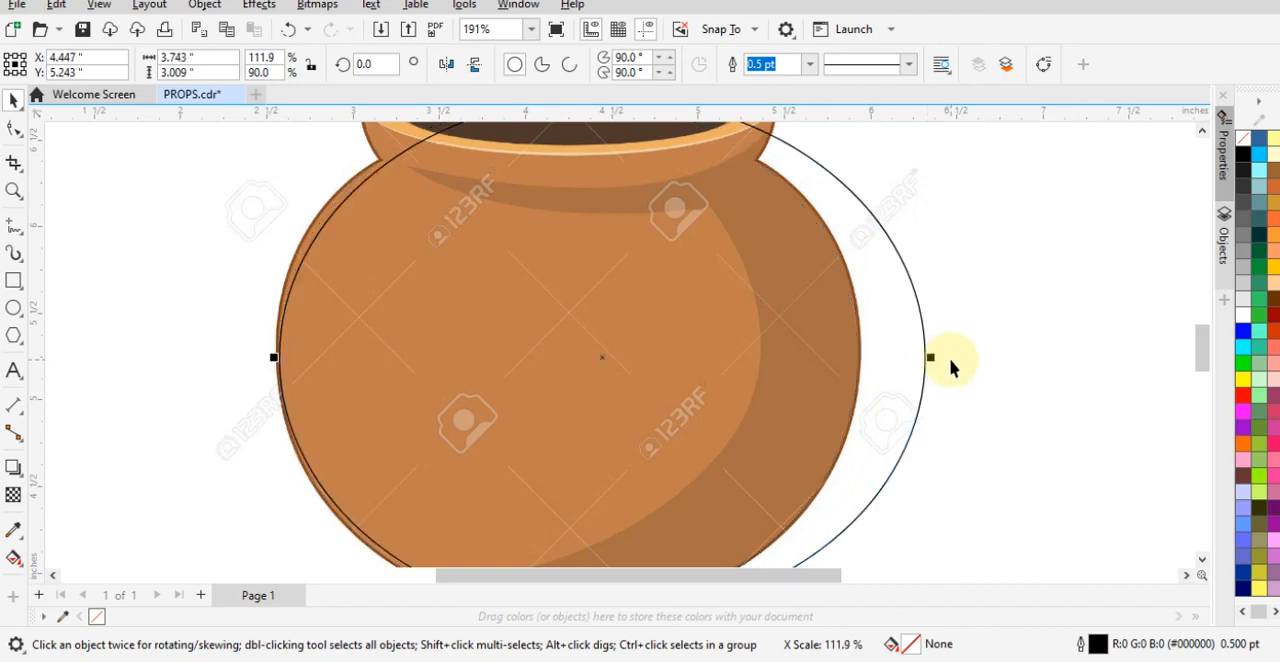
{"action": "key", "text": "ctrl+z"}
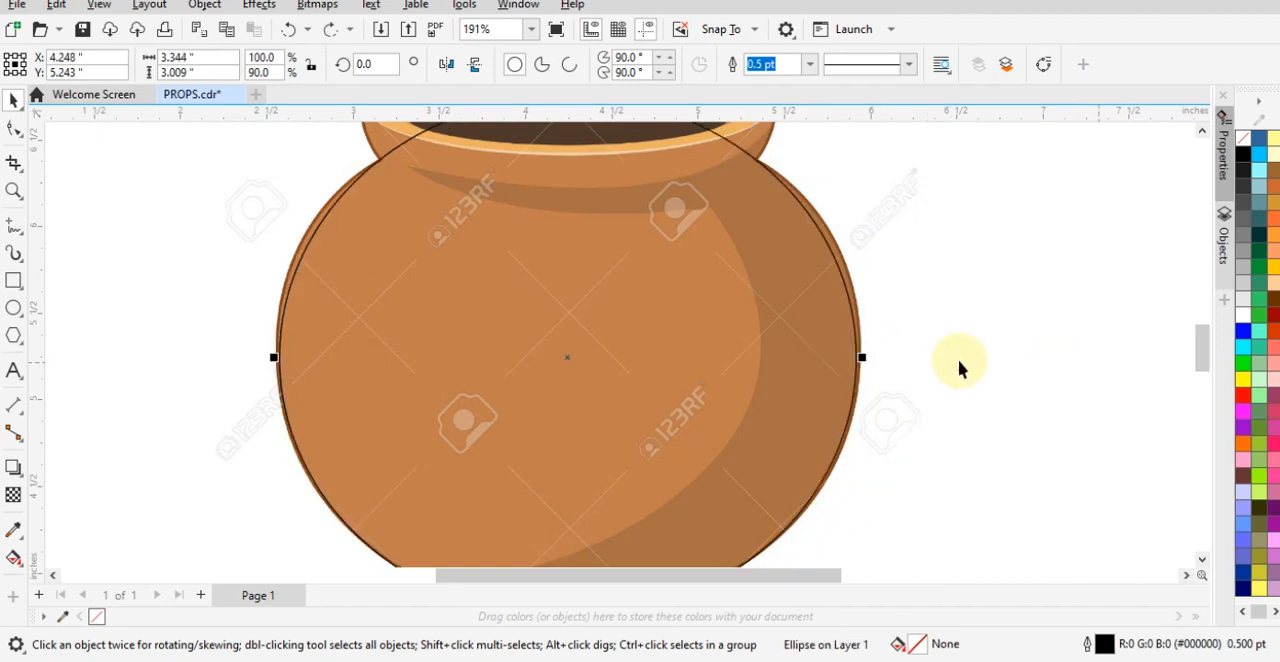
{"action": "scroll", "coordinate": [958, 359], "scroll_direction": "up", "scroll_amount": 2}
{"action": "left_click_drag", "start_coordinate": [808, 362], "coordinate": [821, 361]}
{"action": "scroll", "coordinate": [822, 362], "scroll_direction": "down", "scroll_amount": 2}
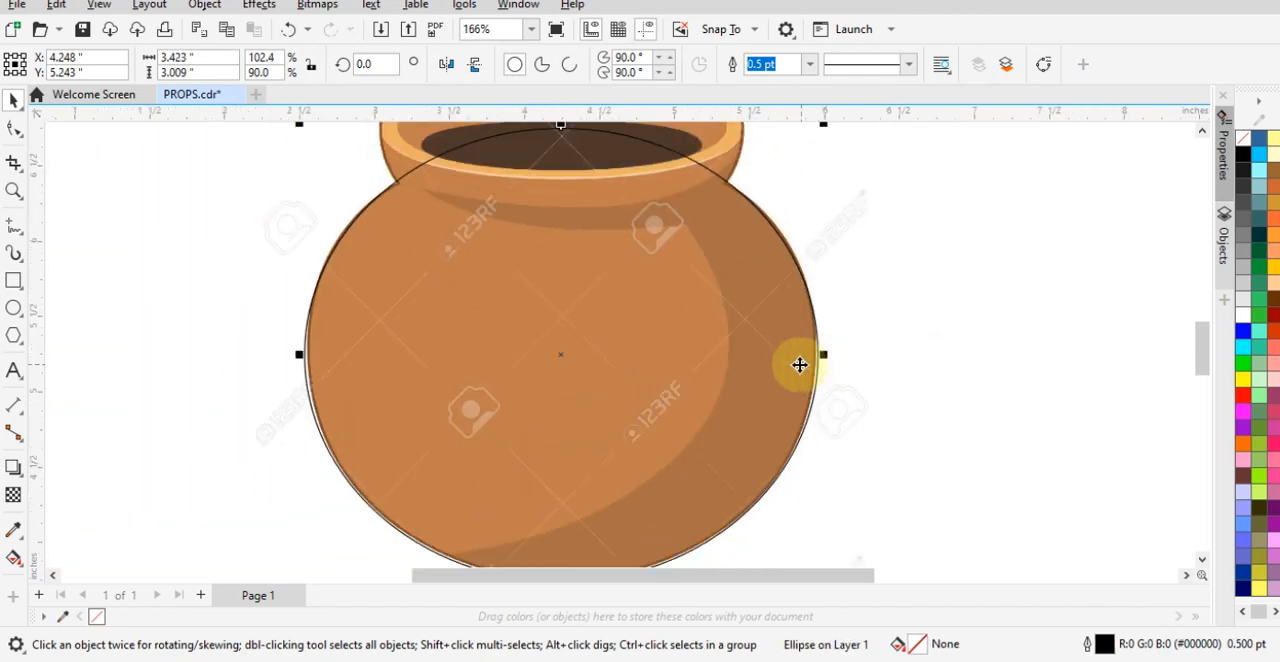
{"action": "key", "text": "ctrl+z"}
- Widen the body ellipse symmetrically about its centre to about 3.39 inches so that it follows the pot's sides
{"action": "scroll", "coordinate": [340, 353], "scroll_direction": "up", "scroll_amount": 1}
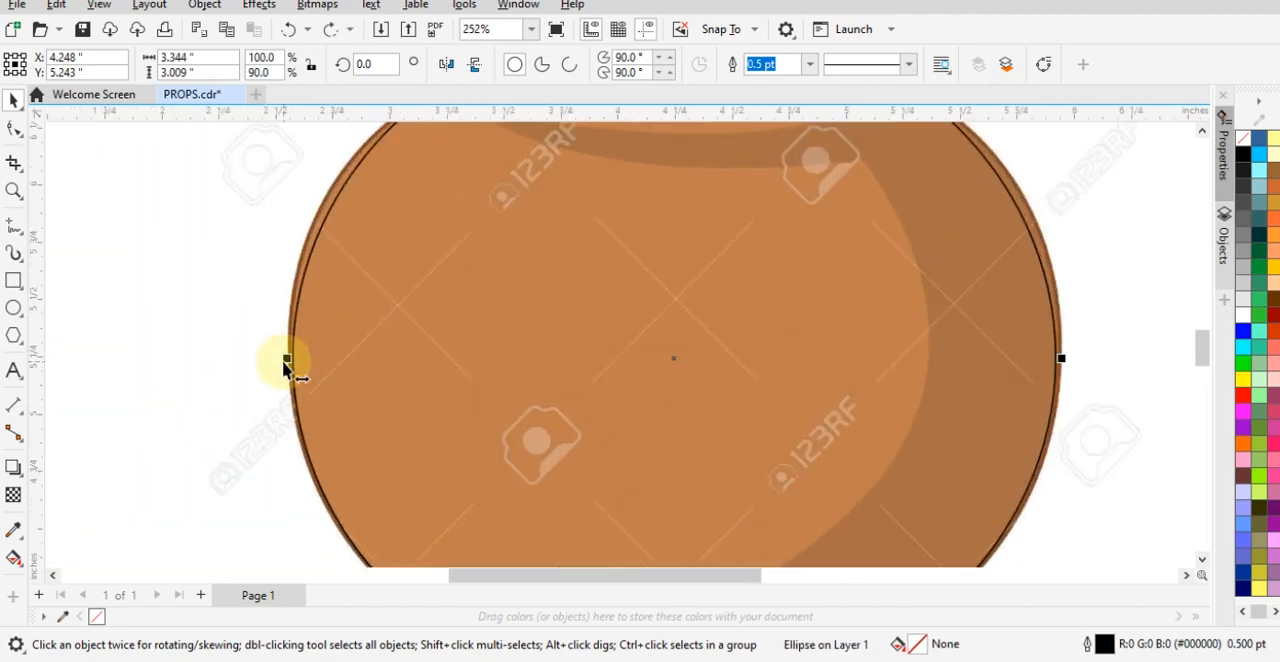
{"action": "left_click_drag", "start_coordinate": [284, 365], "coordinate": [274, 363]}
{"action": "scroll", "coordinate": [626, 309], "scroll_direction": "down", "scroll_amount": 2}
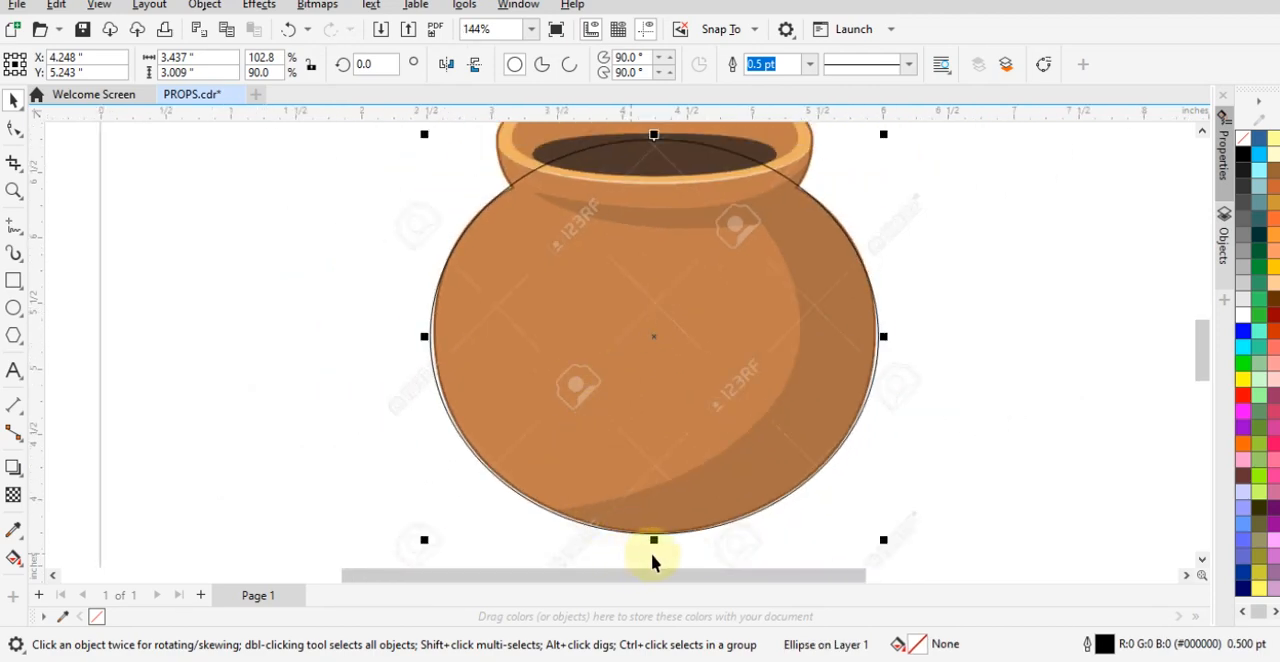
{"action": "scroll", "coordinate": [657, 537], "scroll_direction": "up", "scroll_amount": 2}
{"action": "scroll", "coordinate": [740, 354], "scroll_direction": "down", "scroll_amount": 2}
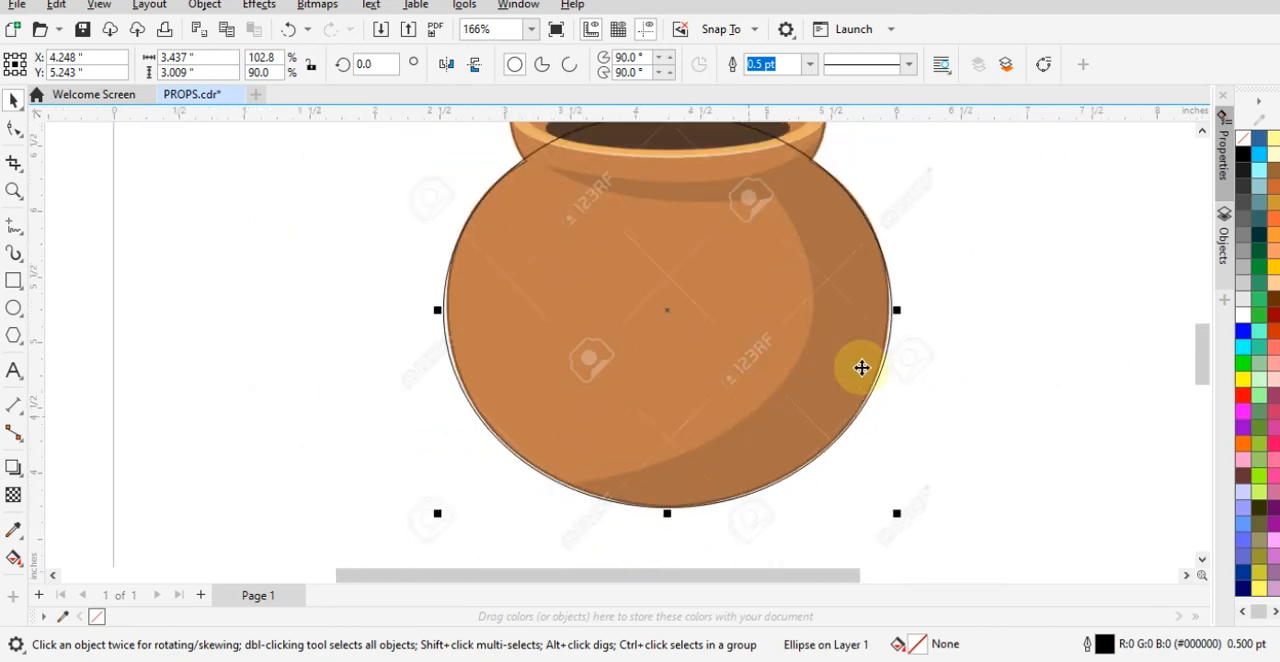
{"action": "scroll", "coordinate": [880, 300], "scroll_direction": "up", "scroll_amount": 5}
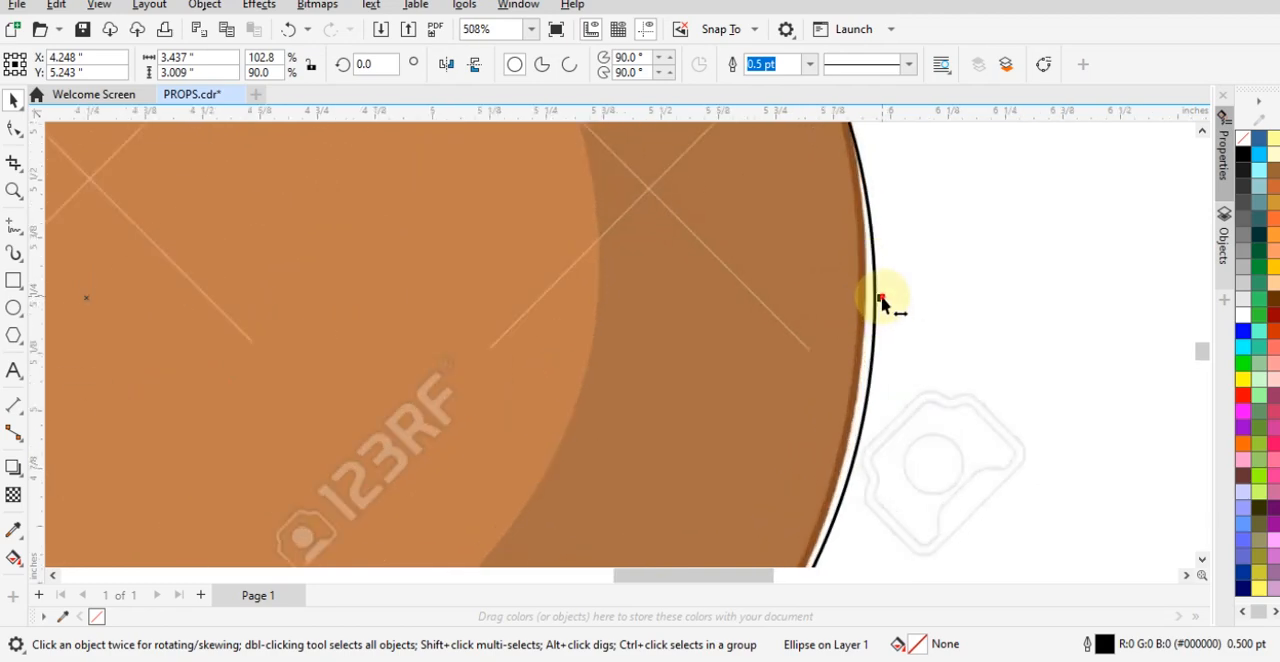
{"action": "left_click_drag", "start_coordinate": [881, 299], "coordinate": [870, 298]}
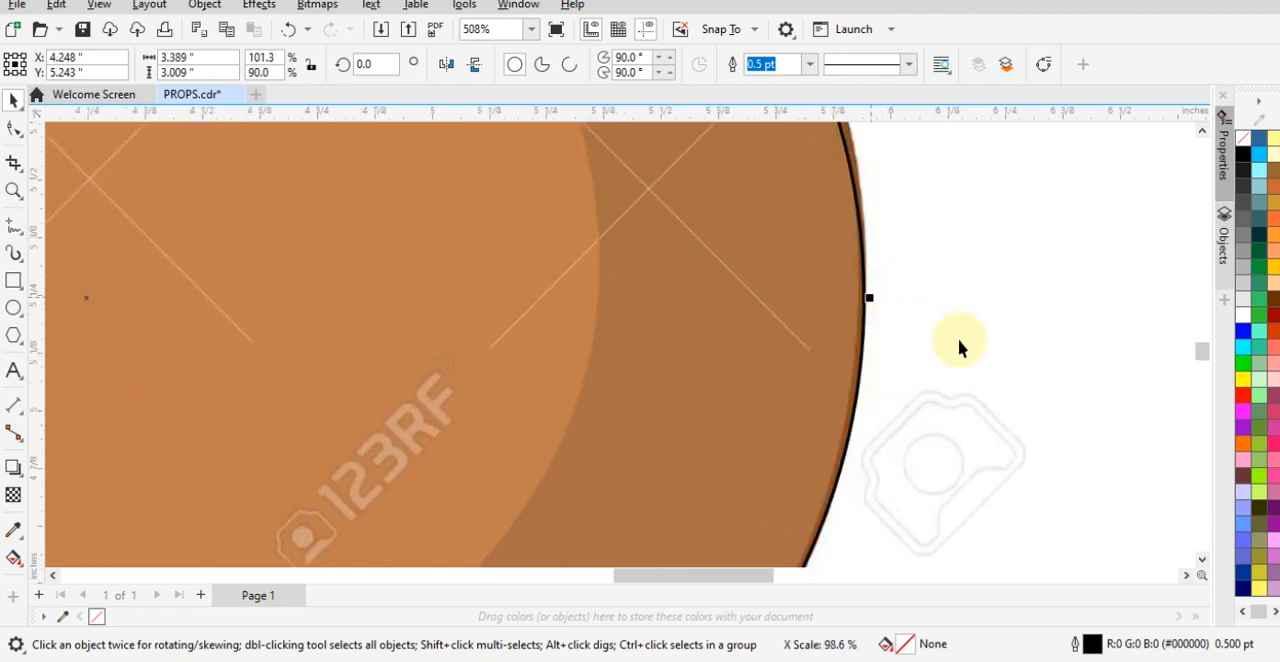
{"action": "scroll", "coordinate": [958, 338], "scroll_direction": "down", "scroll_amount": 7}
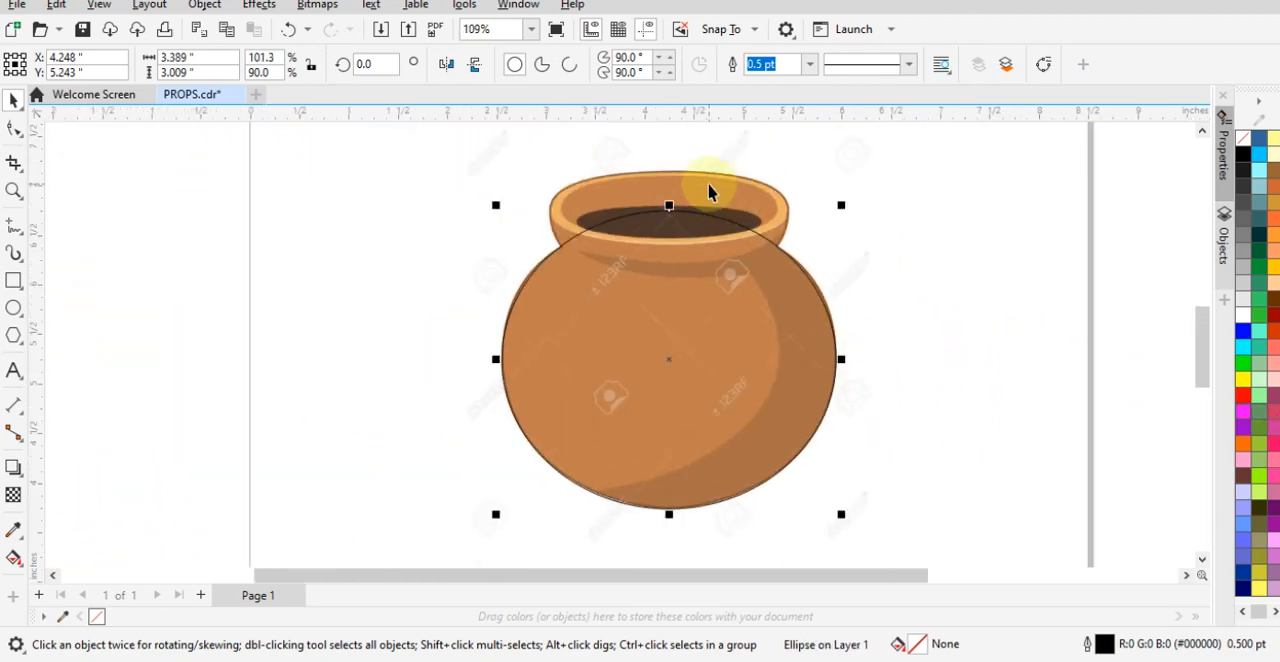
{"action": "scroll", "coordinate": [708, 190], "scroll_direction": "up", "scroll_amount": 3}
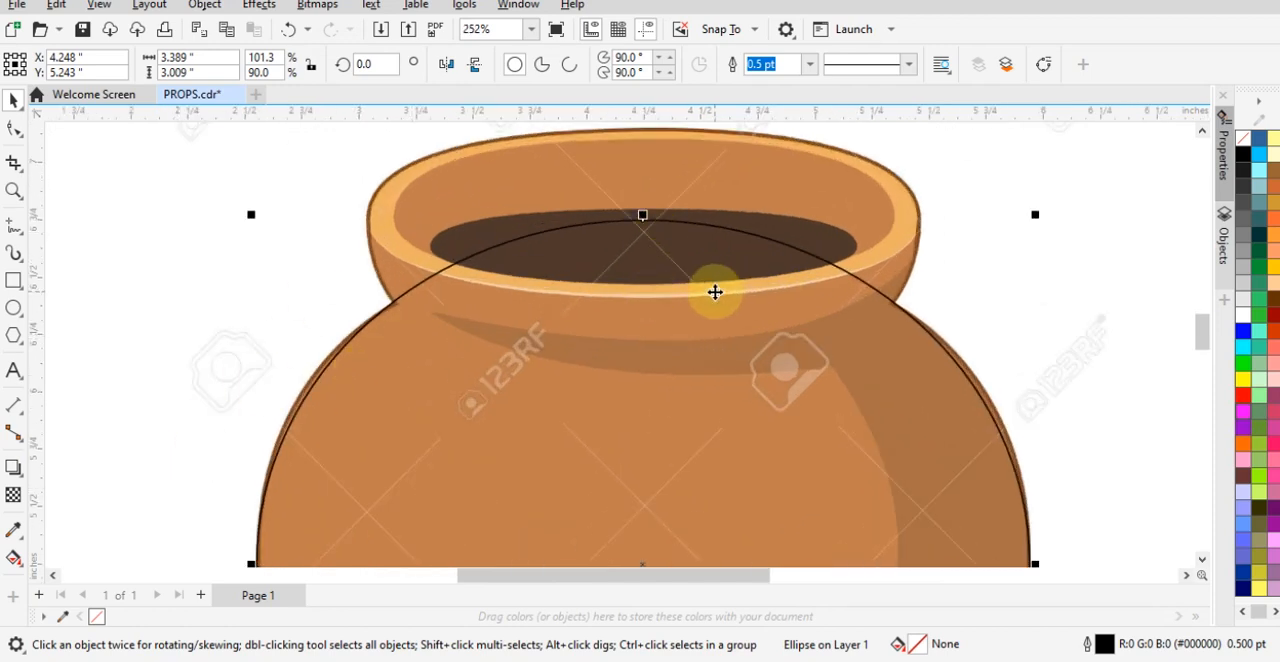
{"action": "left_click", "coordinate": [181, 256]}
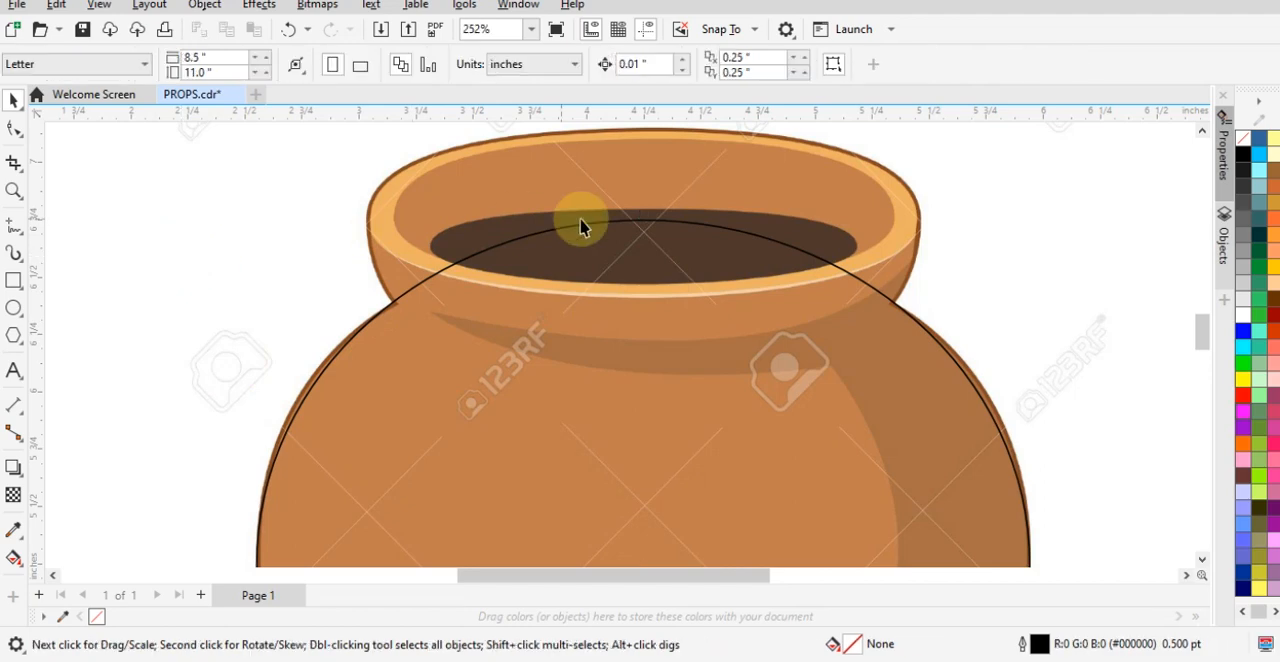
{"action": "scroll", "coordinate": [640, 262], "scroll_direction": "down", "scroll_amount": 3}
{"action": "left_click", "coordinate": [684, 363]}
{"action": "scroll", "coordinate": [749, 380], "scroll_direction": "down", "scroll_amount": 4}
{"action": "left_click_drag", "start_coordinate": [752, 399], "coordinate": [869, 286]}
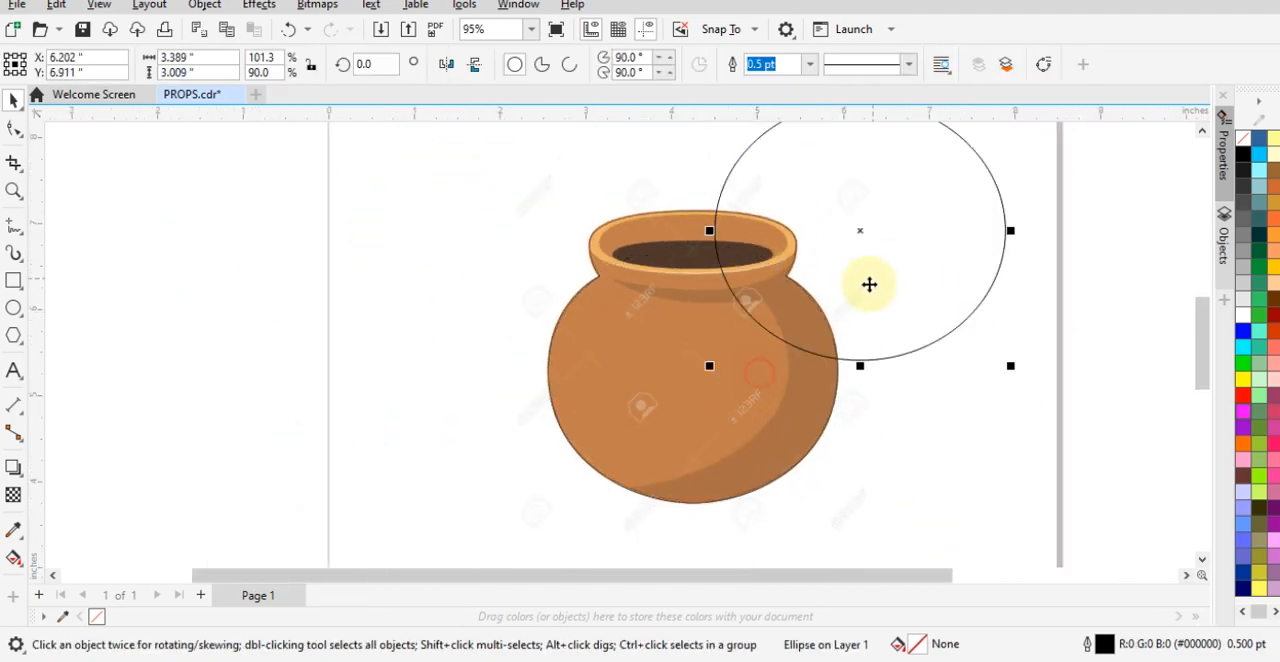
{"action": "key", "text": "ctrl+z"}
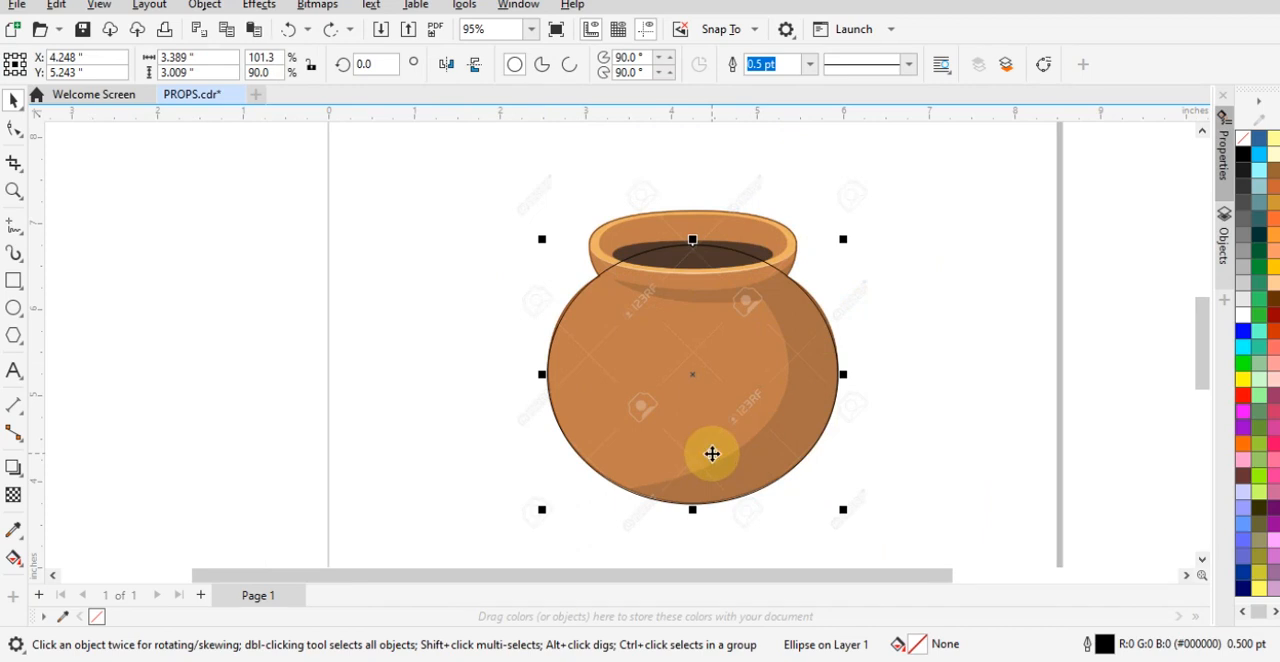
- Duplicate the body ellipse and move the copy up so its upper edge meets the top of the pot's rim
{"action": "key", "text": "ctrl+c"}
{"action": "key", "text": "ctrl+v"}
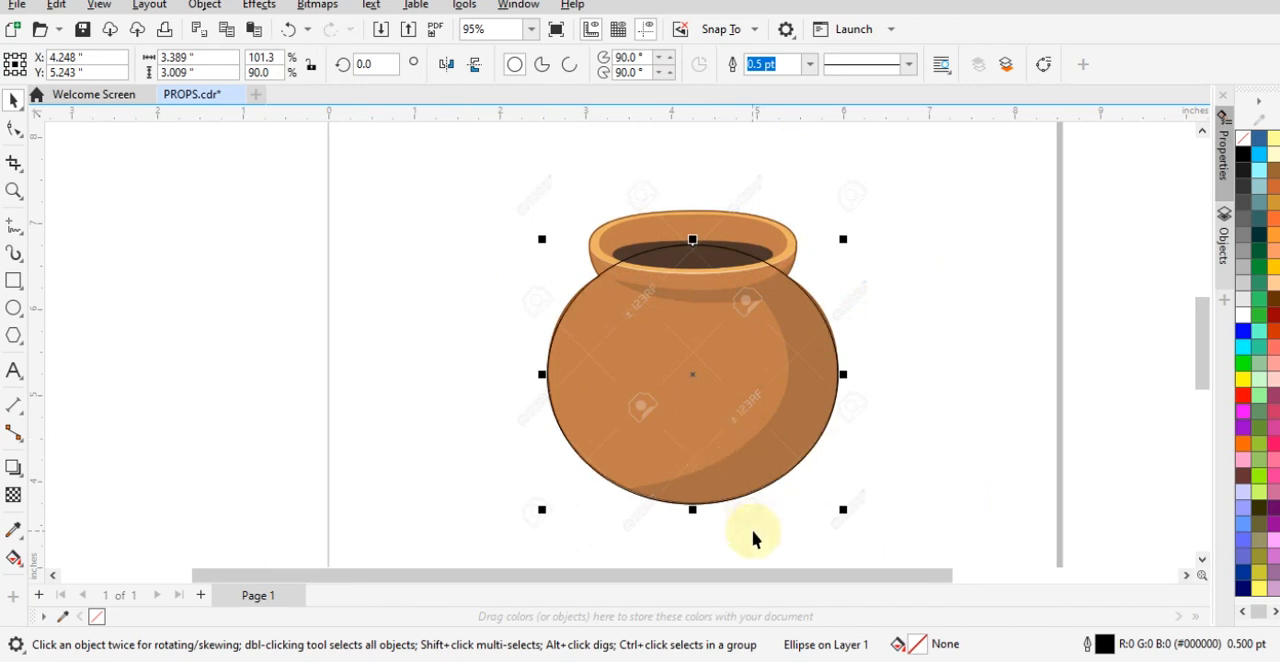
{"action": "scroll", "coordinate": [740, 243], "scroll_direction": "up", "scroll_amount": 2}
{"action": "left_click_drag", "start_coordinate": [714, 380], "coordinate": [720, 333]}
{"action": "scroll", "coordinate": [642, 262], "scroll_direction": "down", "scroll_amount": 1}
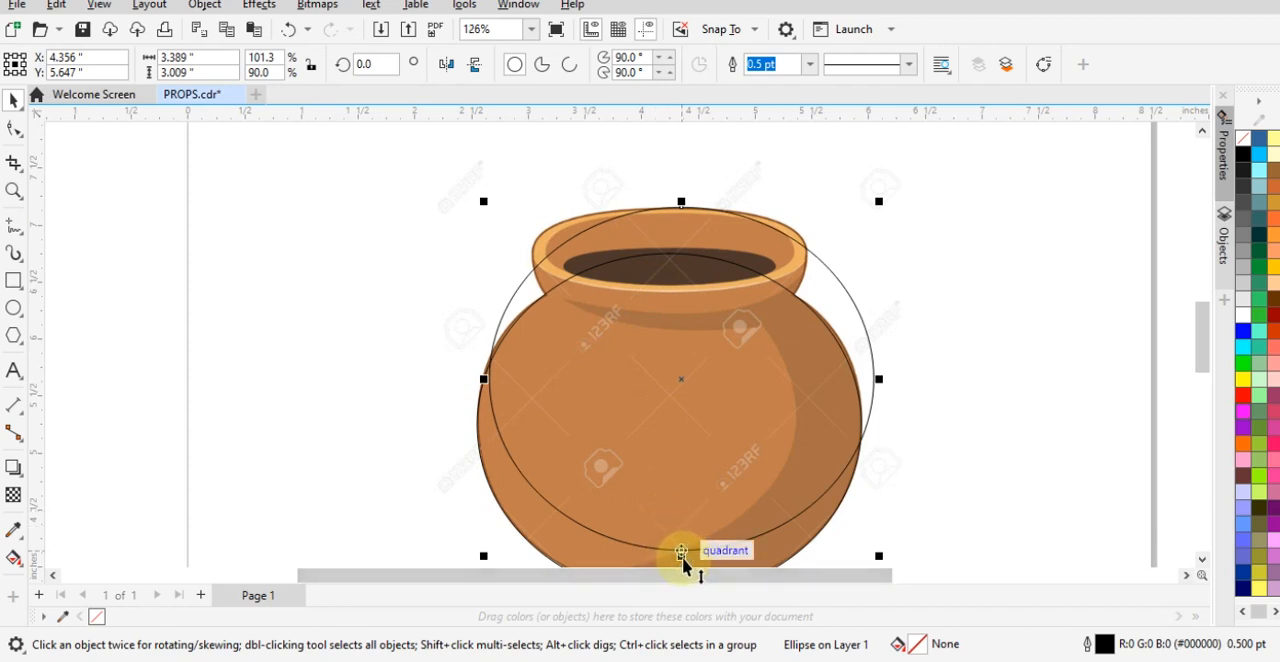
- Flatten the copied ellipse to about 0.89 inches high and narrow it symmetrically to about 2.64 inches wide for the rim
{"action": "left_click_drag", "start_coordinate": [682, 557], "coordinate": [684, 316]}
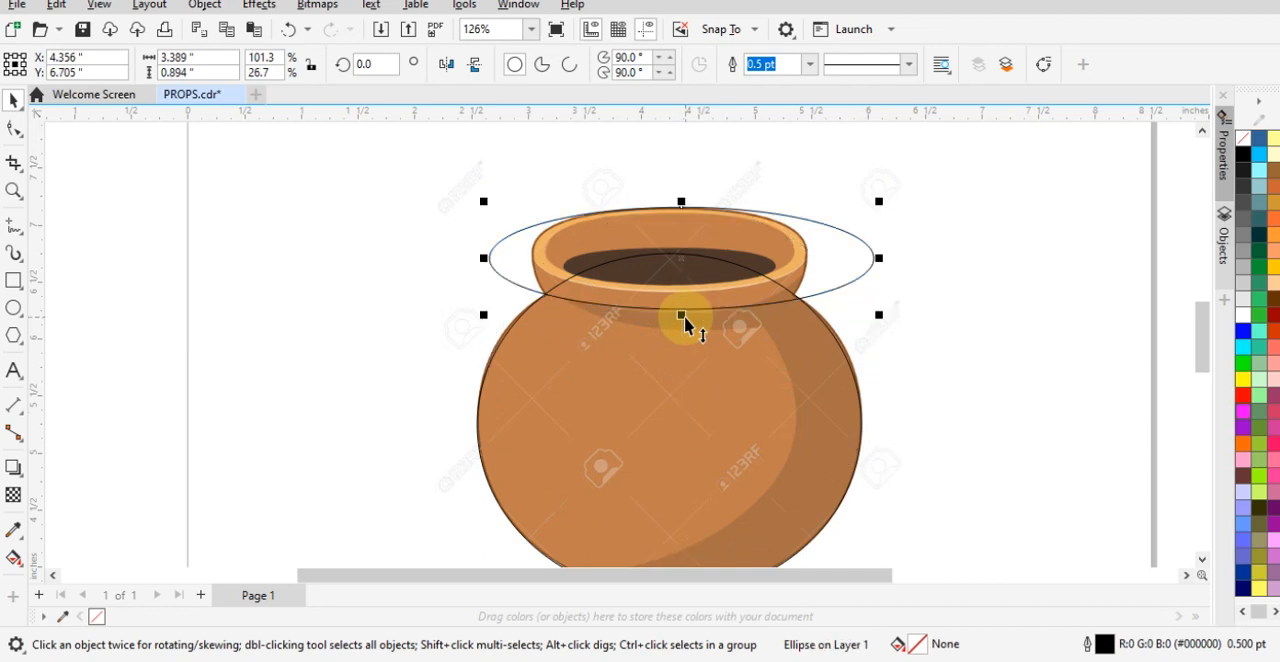
{"action": "scroll", "coordinate": [743, 234], "scroll_direction": "up", "scroll_amount": 3}
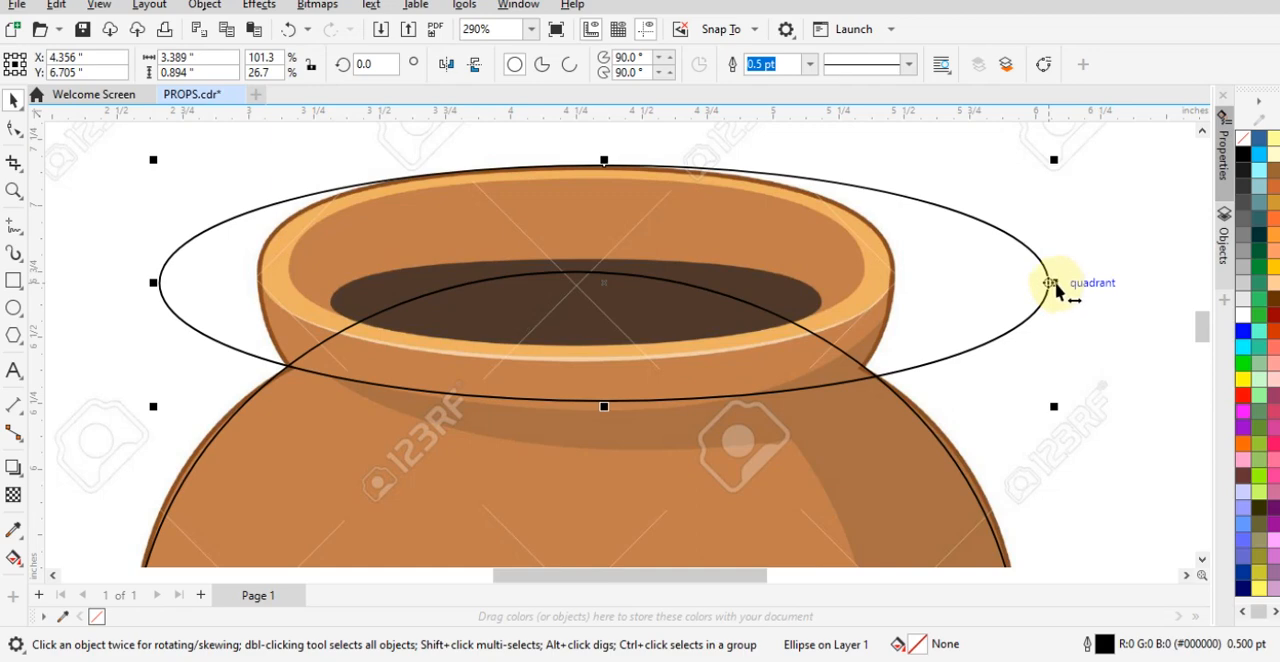
{"action": "left_click_drag", "start_coordinate": [1052, 284], "coordinate": [901, 287]}
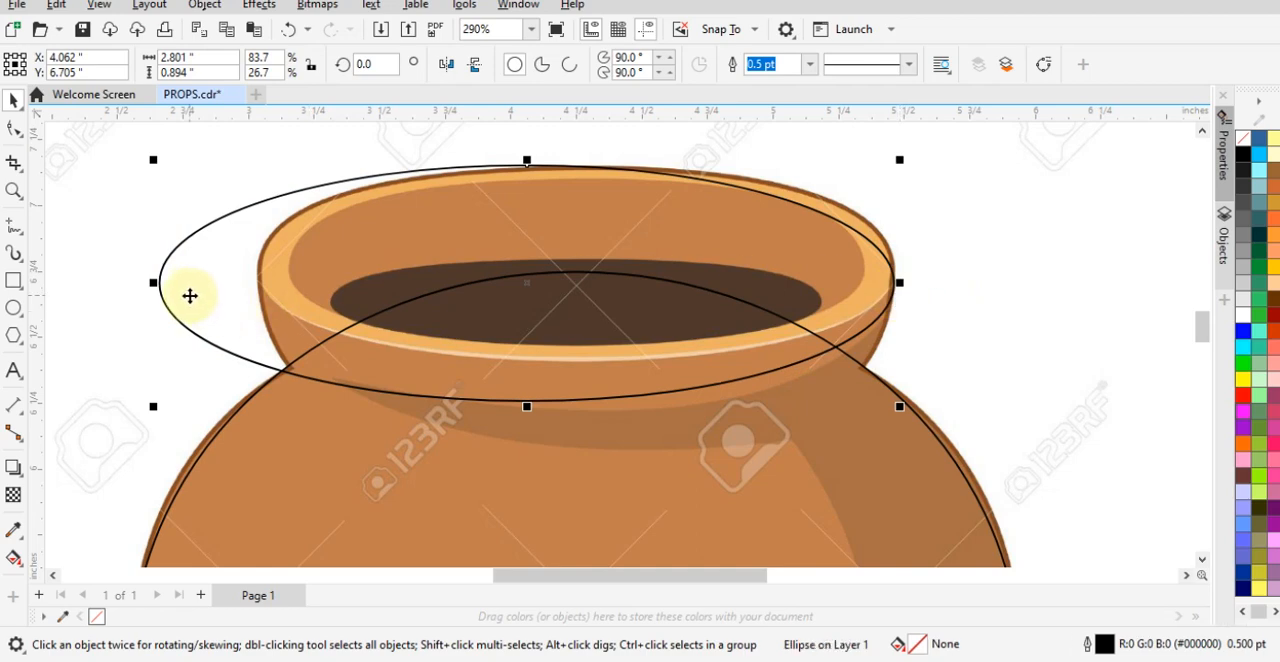
{"action": "key", "text": "ctrl+z"}
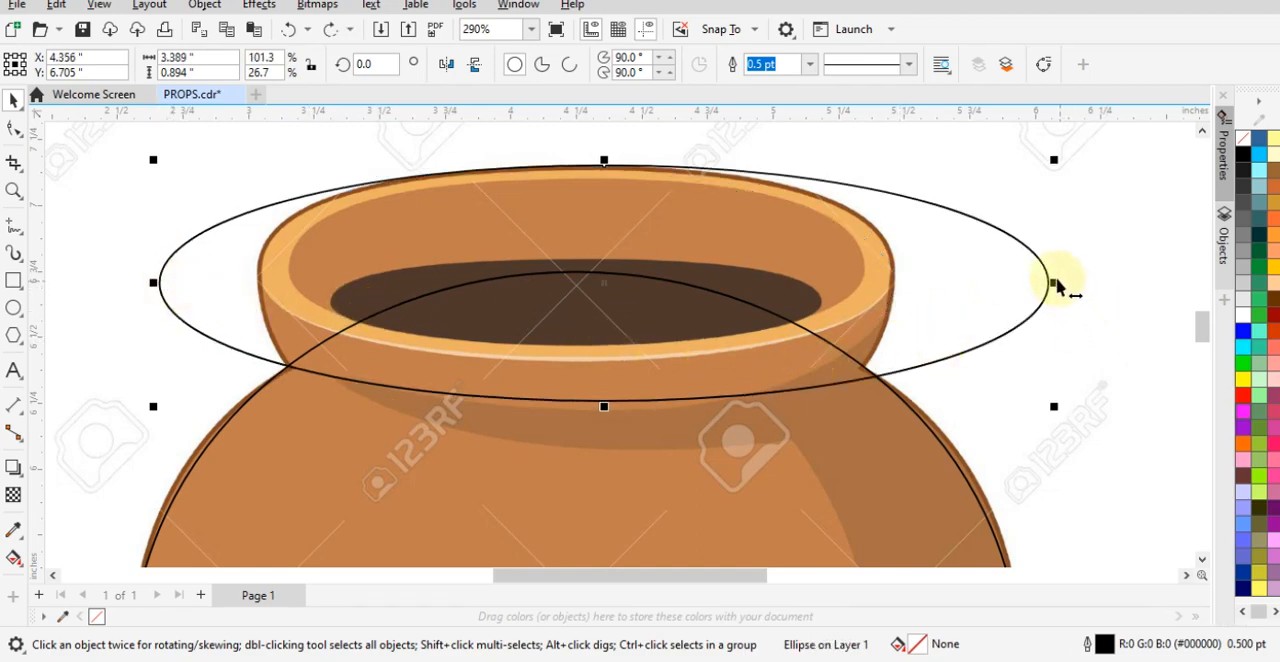
{"action": "left_click_drag", "start_coordinate": [1055, 285], "coordinate": [956, 286]}
{"action": "scroll", "coordinate": [760, 285], "scroll_direction": "down", "scroll_amount": 3}
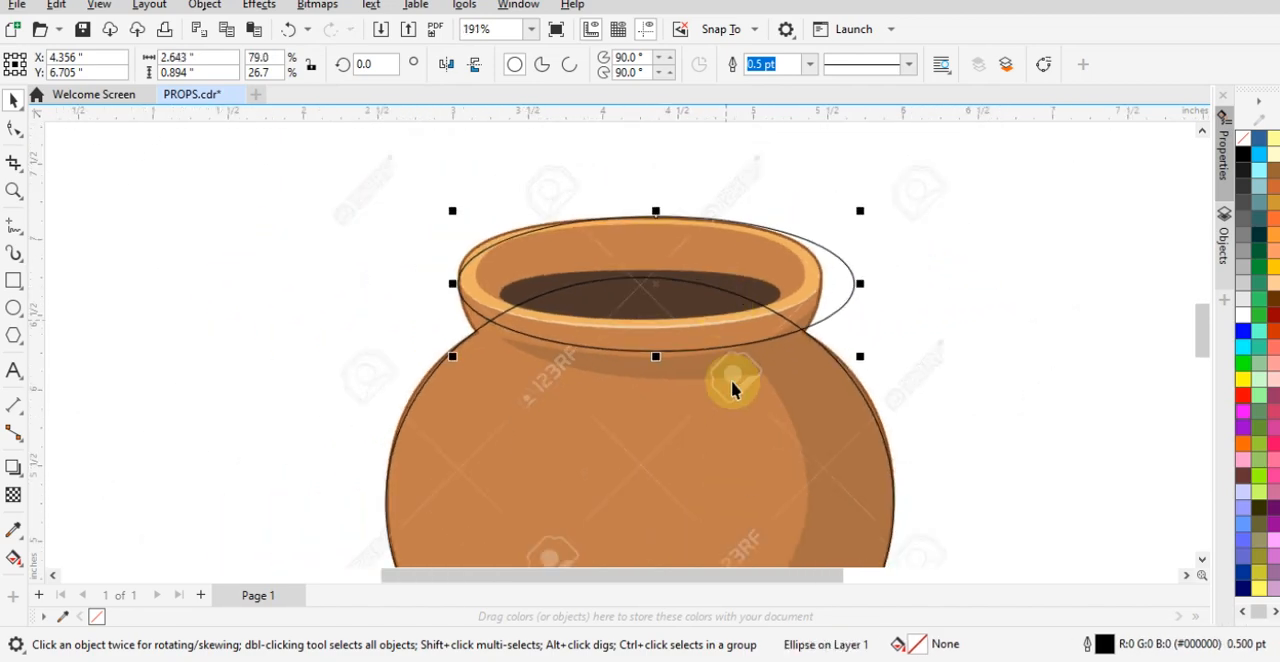
{"action": "left_click", "coordinate": [737, 428], "text": "shift"}
{"action": "scroll", "coordinate": [480, 360], "scroll_direction": "down", "scroll_amount": 1}
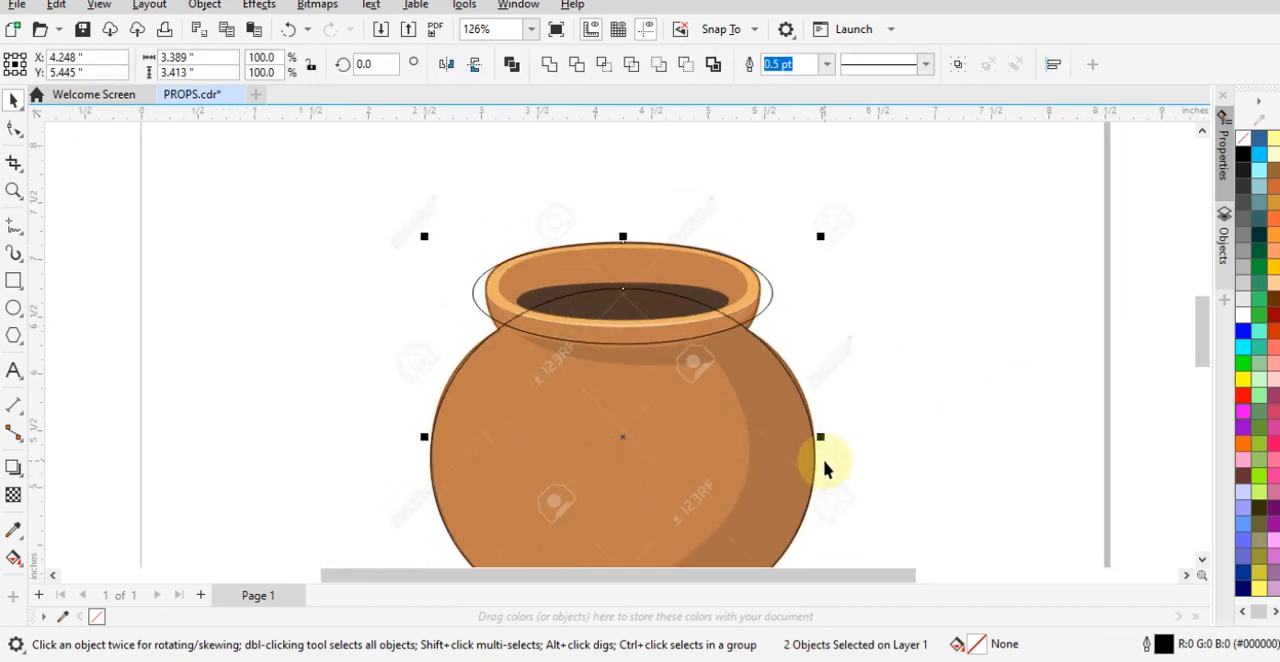
{"action": "left_click", "coordinate": [890, 390]}
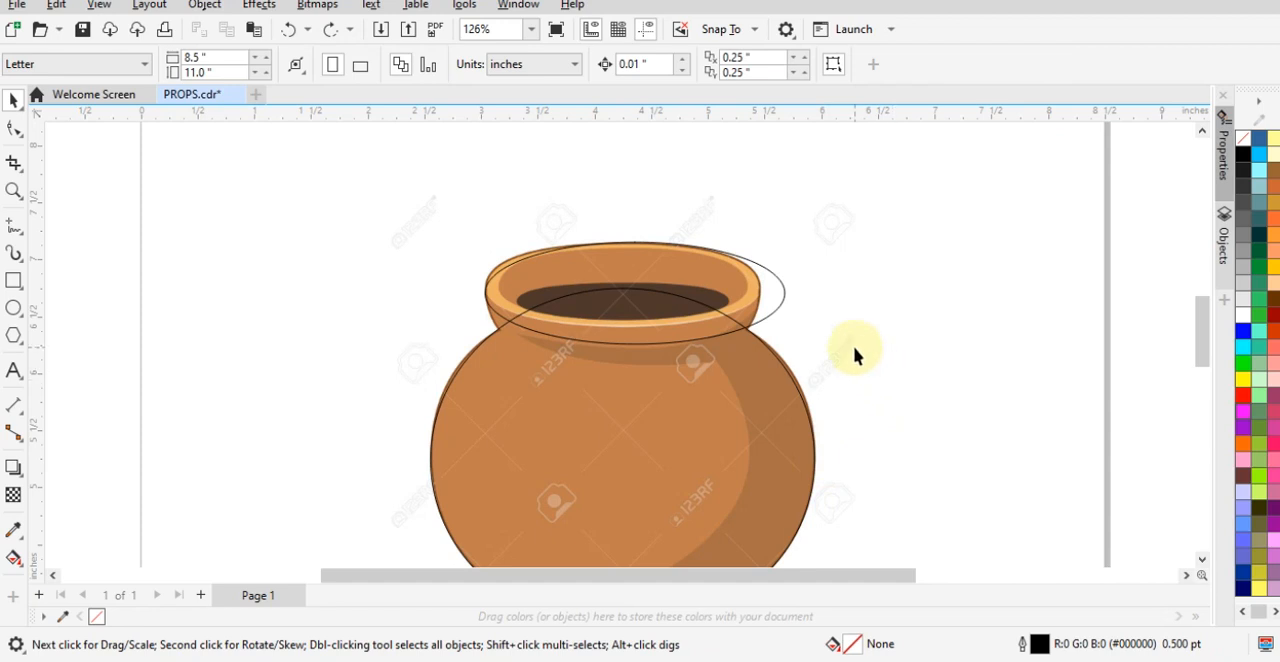
- Centre the rim ellipse over the body ellipse by aligning both along the same vertical centre line
{"action": "scroll", "coordinate": [720, 379], "scroll_direction": "up", "scroll_amount": 2}
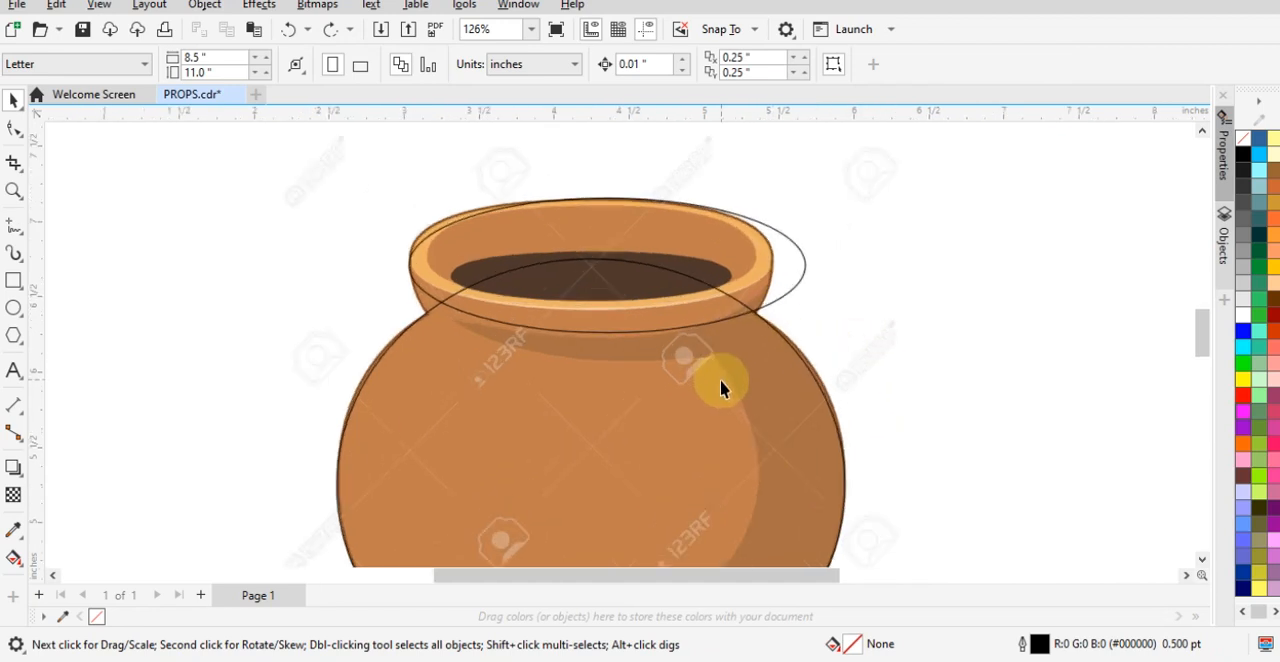
{"action": "left_click", "coordinate": [798, 272]}
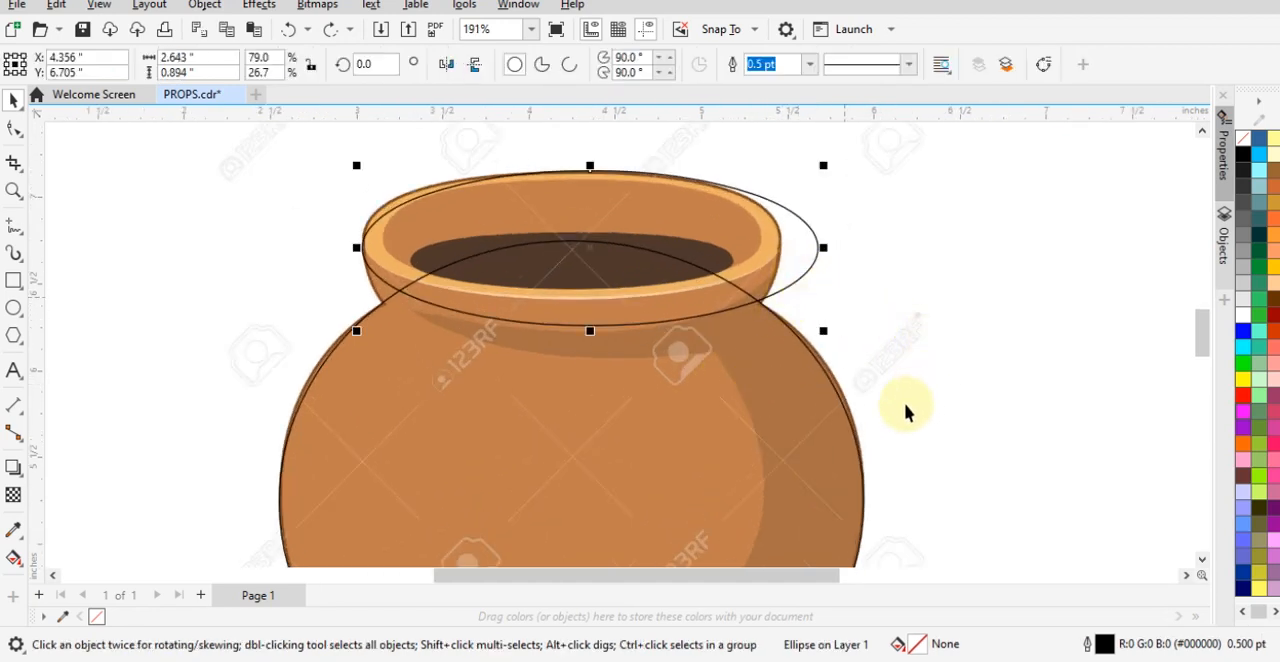
{"action": "left_click", "coordinate": [747, 425], "text": "shift"}
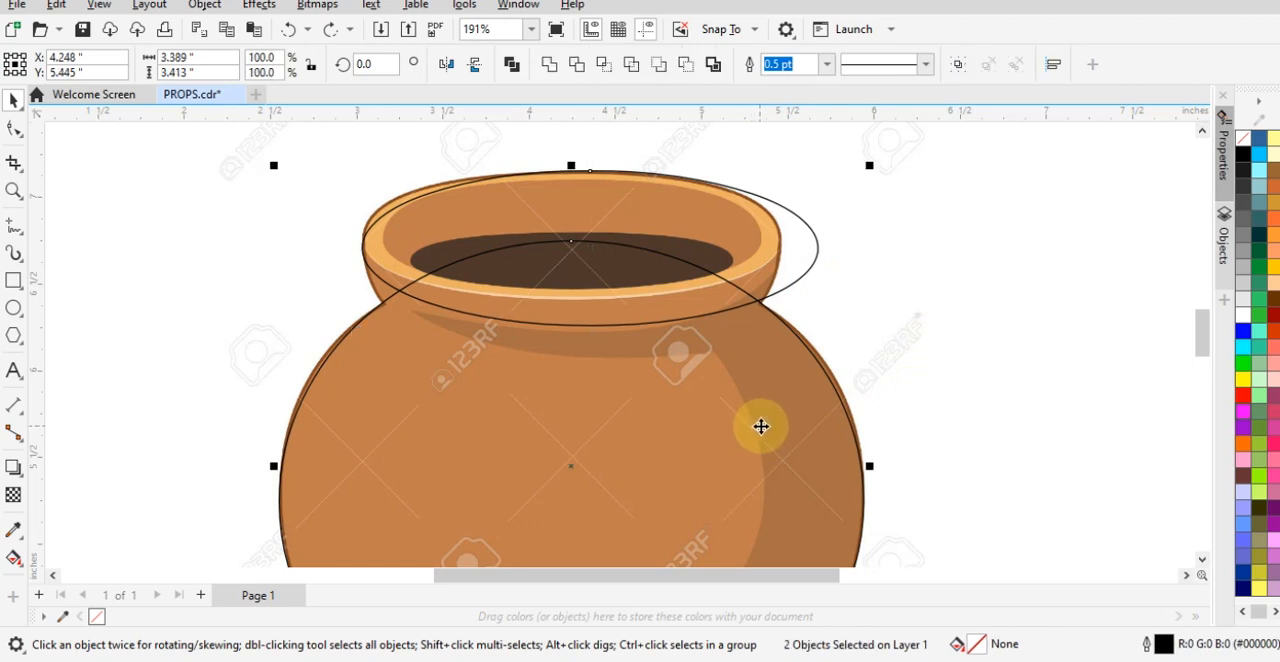
{"action": "key", "text": "c"}
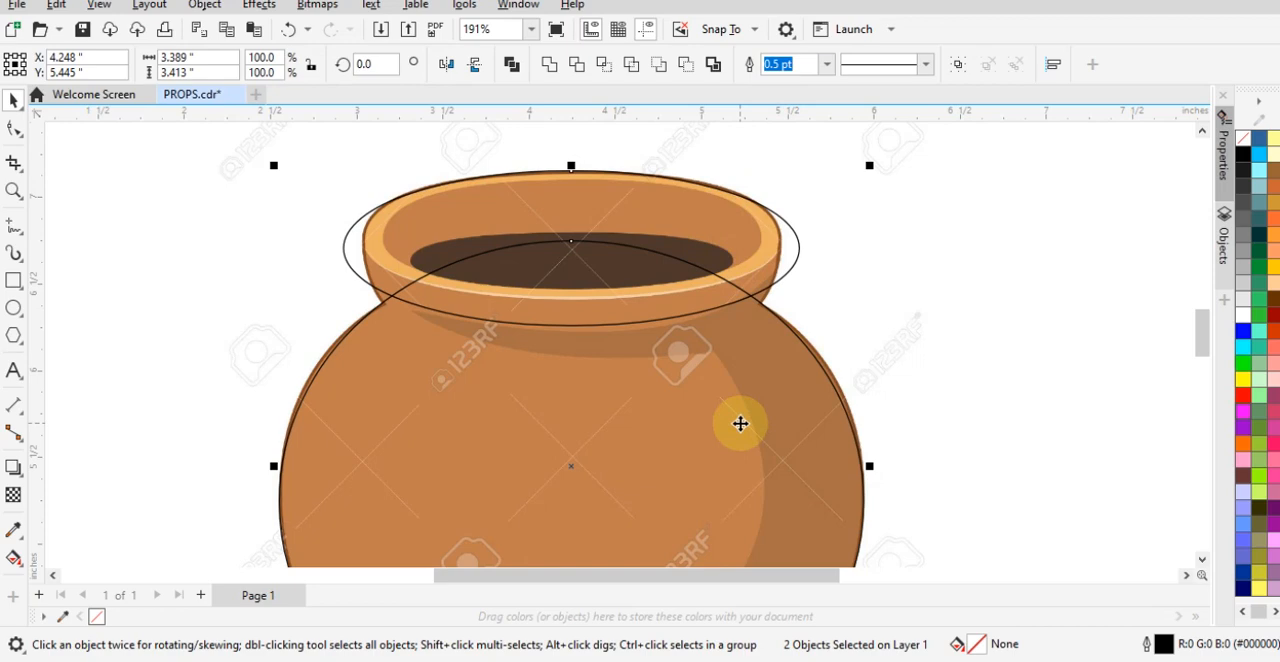
- Try aligning the rim ellipse to the bottom, right and left edges of the body ellipse, and undo those alignments
{"action": "scroll", "coordinate": [740, 424], "scroll_direction": "down", "scroll_amount": 2}
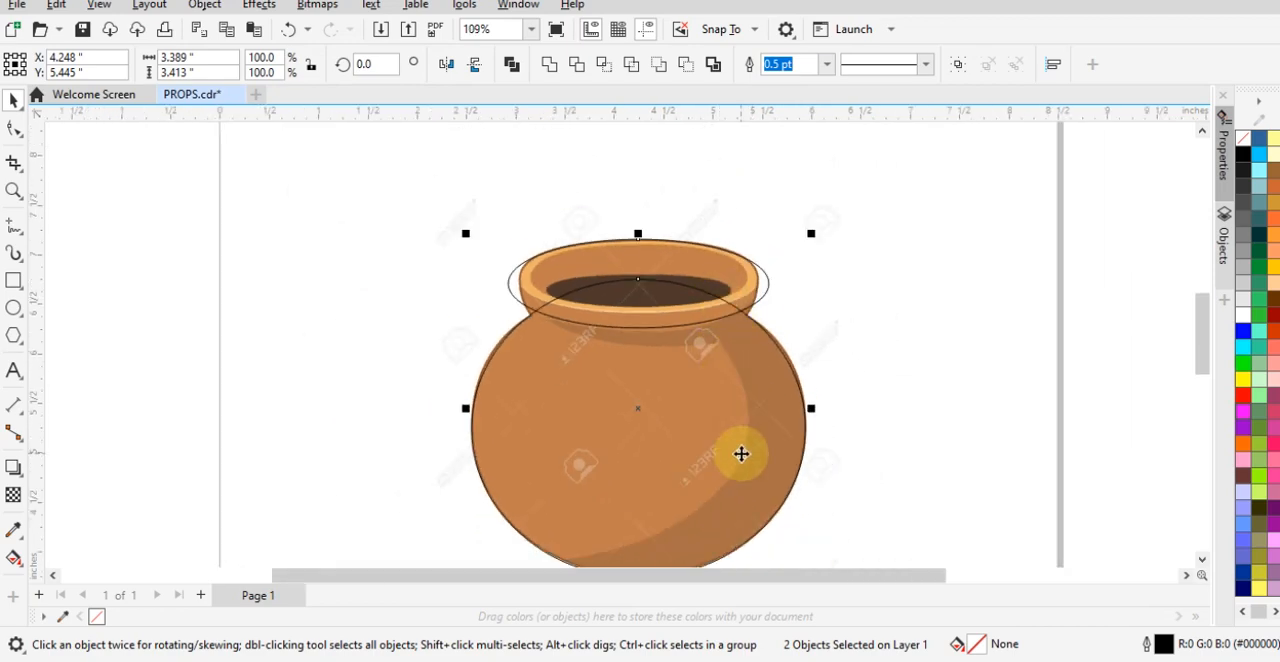
{"action": "key", "text": "b"}
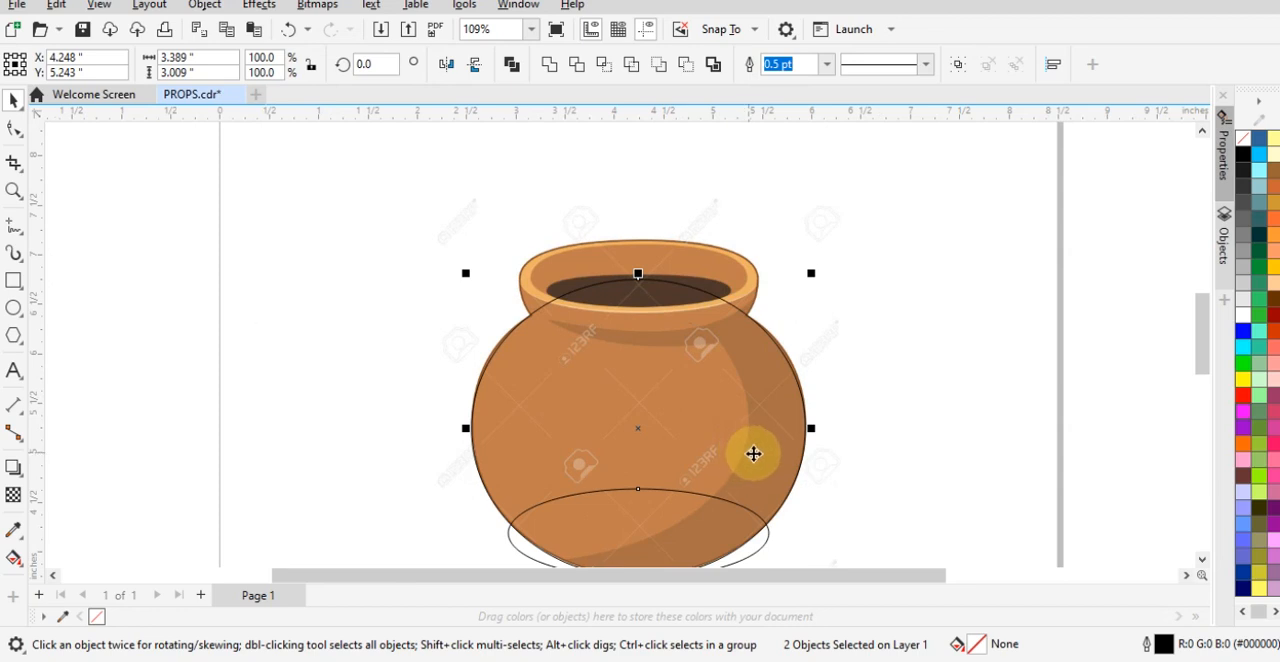
{"action": "key", "text": "r"}
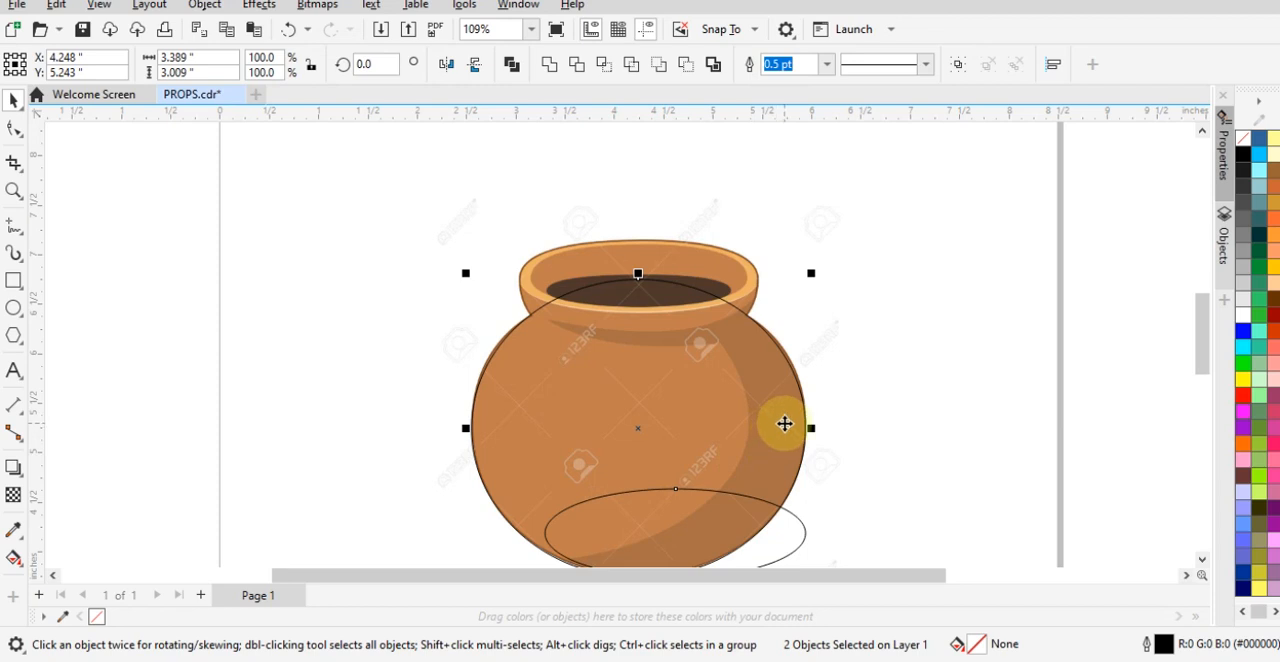
{"action": "key", "text": "l"}
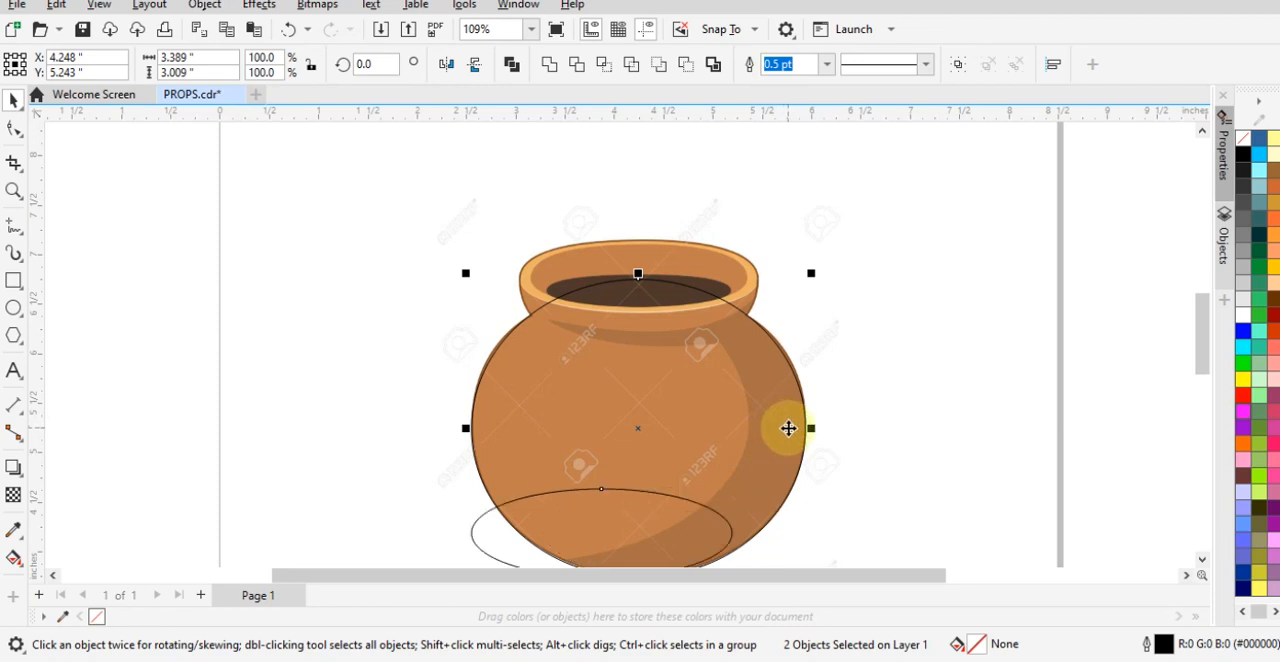
{"action": "key", "text": "r"}
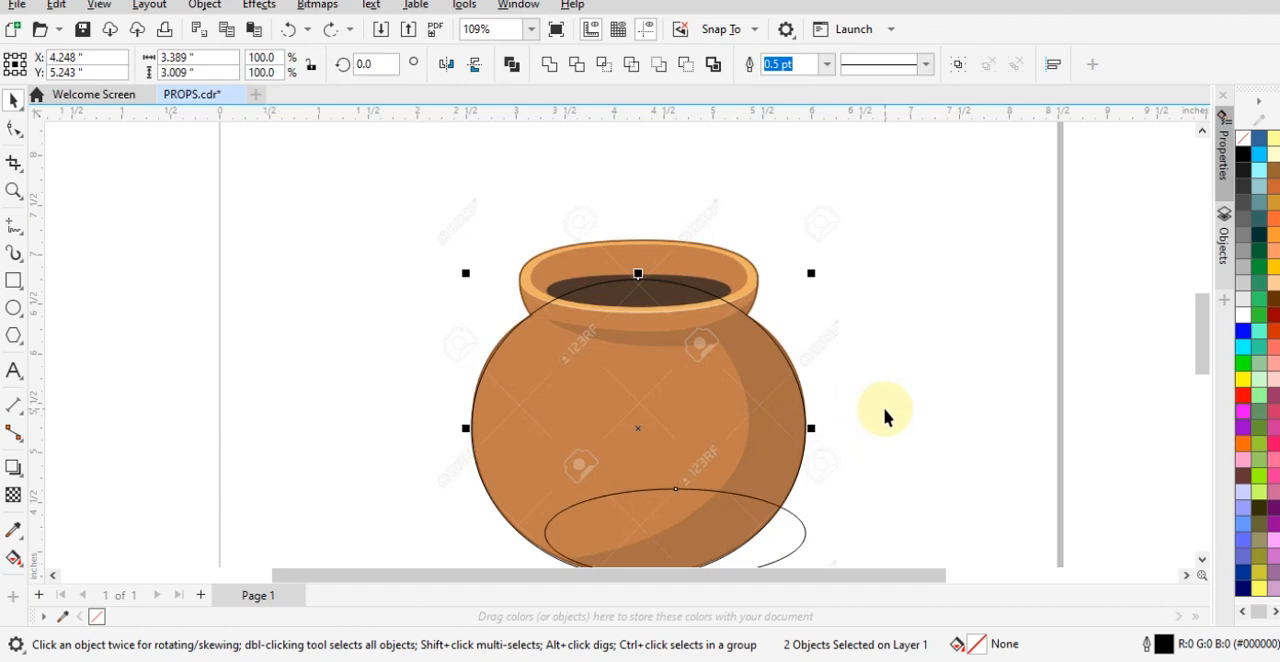
{"action": "key", "text": "ctrl+z"}
{"action": "key", "text": "ctrl+z"}
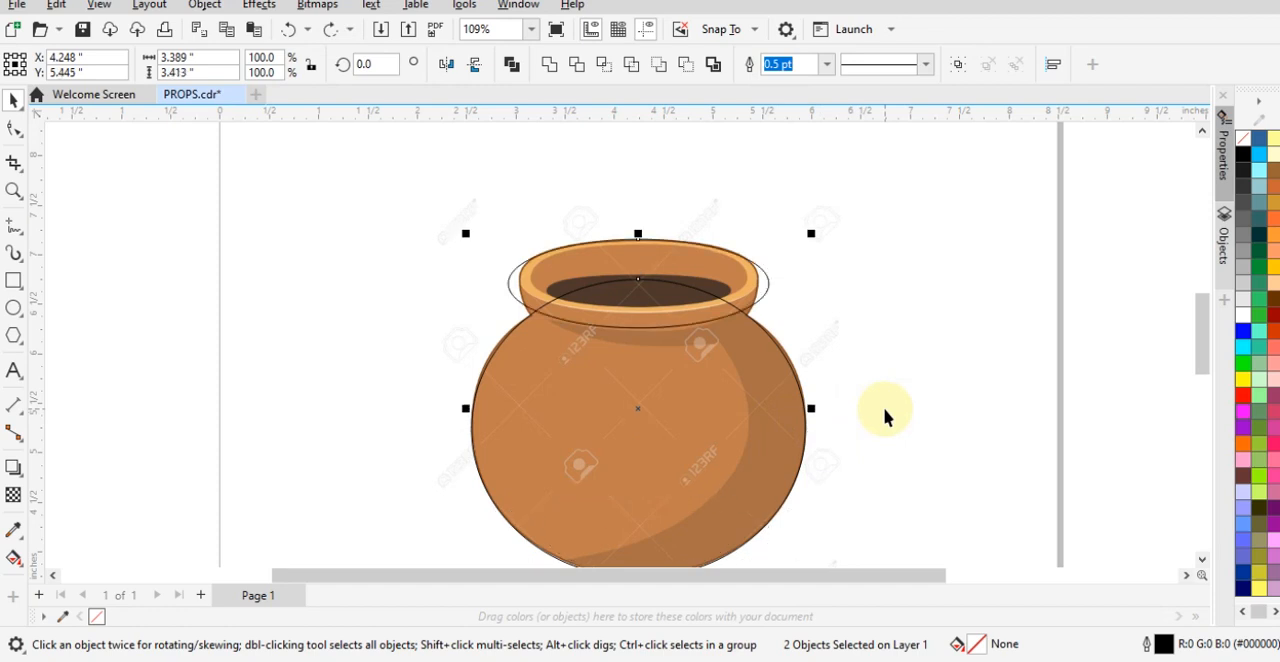
- Narrow the rim ellipse symmetrically to about 2.41 inches wide and stretch it to about 1.09 inches high over the pot's rim
{"action": "left_click", "coordinate": [880, 308]}
{"action": "scroll", "coordinate": [727, 265], "scroll_direction": "up", "scroll_amount": 5}
{"action": "left_click", "coordinate": [727, 265]}
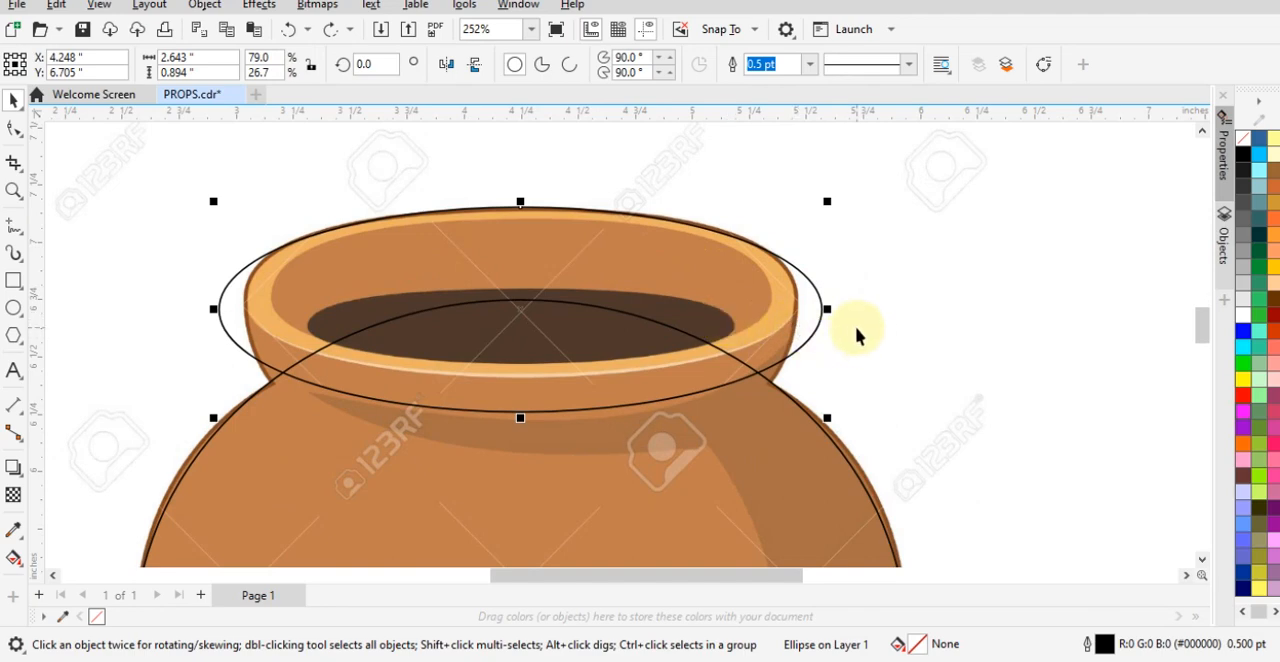
{"action": "left_click_drag", "start_coordinate": [827, 309], "coordinate": [806, 312]}
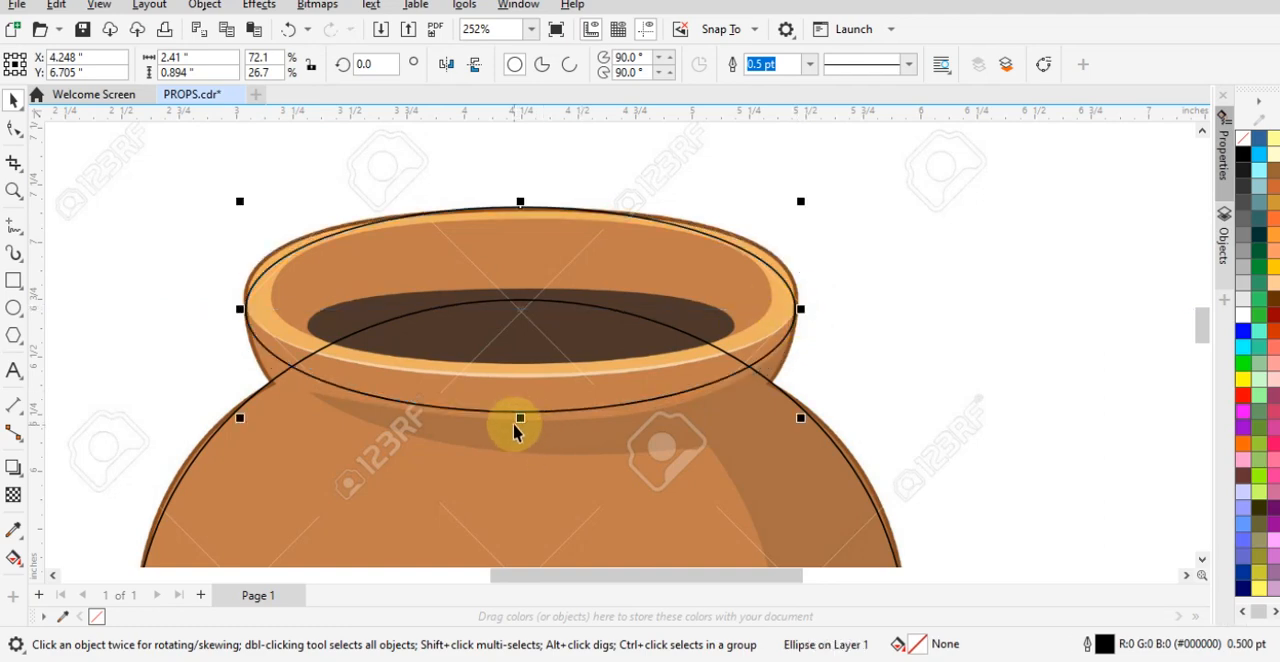
{"action": "left_click_drag", "start_coordinate": [518, 424], "coordinate": [514, 451]}
{"action": "scroll", "coordinate": [490, 190], "scroll_direction": "up", "scroll_amount": 2}
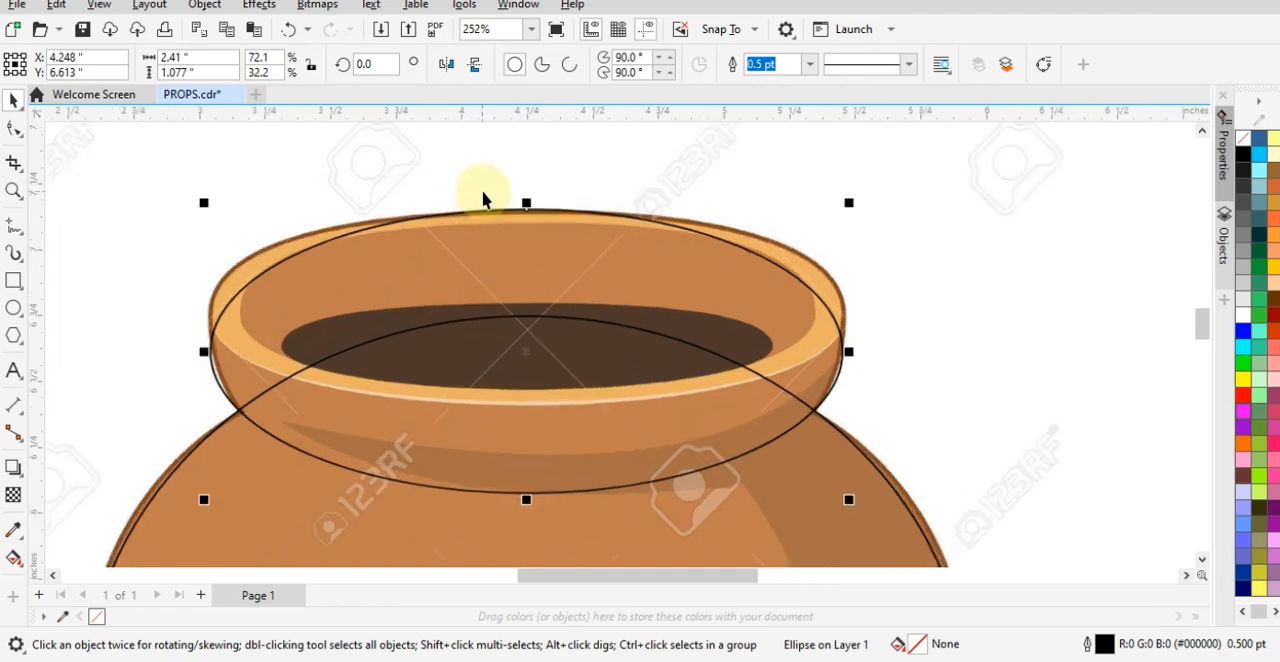
{"action": "mouse_move", "coordinate": [532, 211]}
{"action": "left_mouse_down"}
{"action": "mouse_move", "coordinate": [537, 195]}
{"action": "mouse_move", "coordinate": [536, 207]}
{"action": "left_mouse_up"}
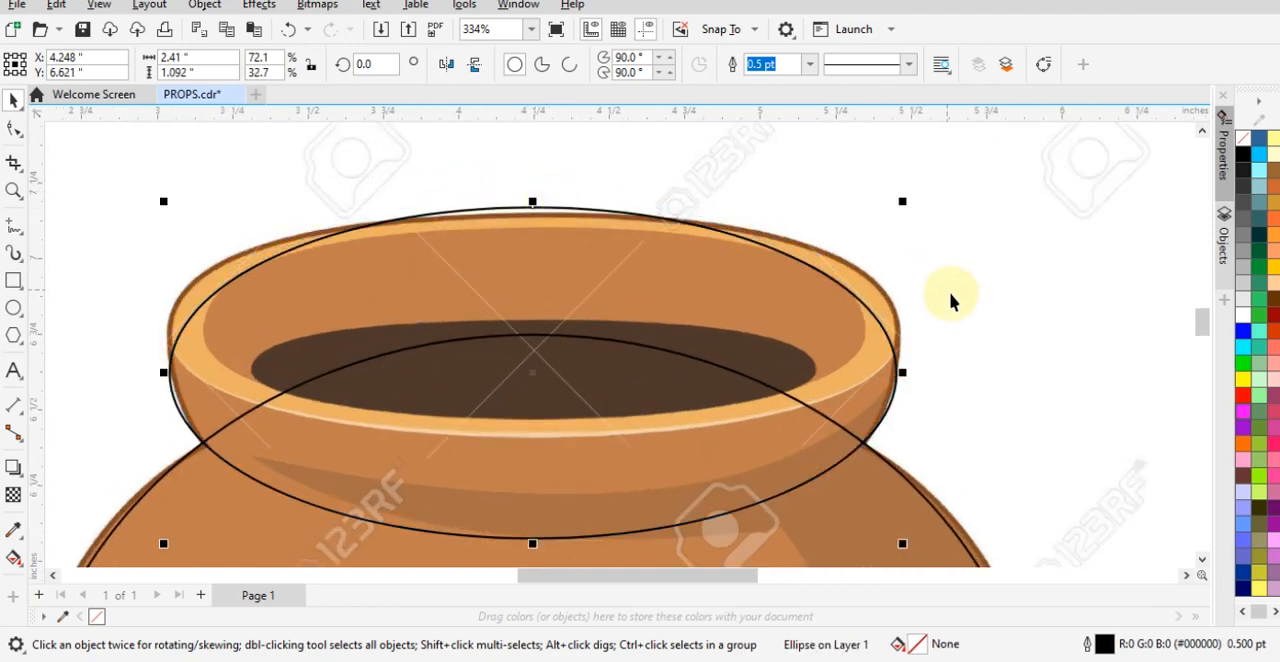
{"action": "left_click", "coordinate": [956, 297]}
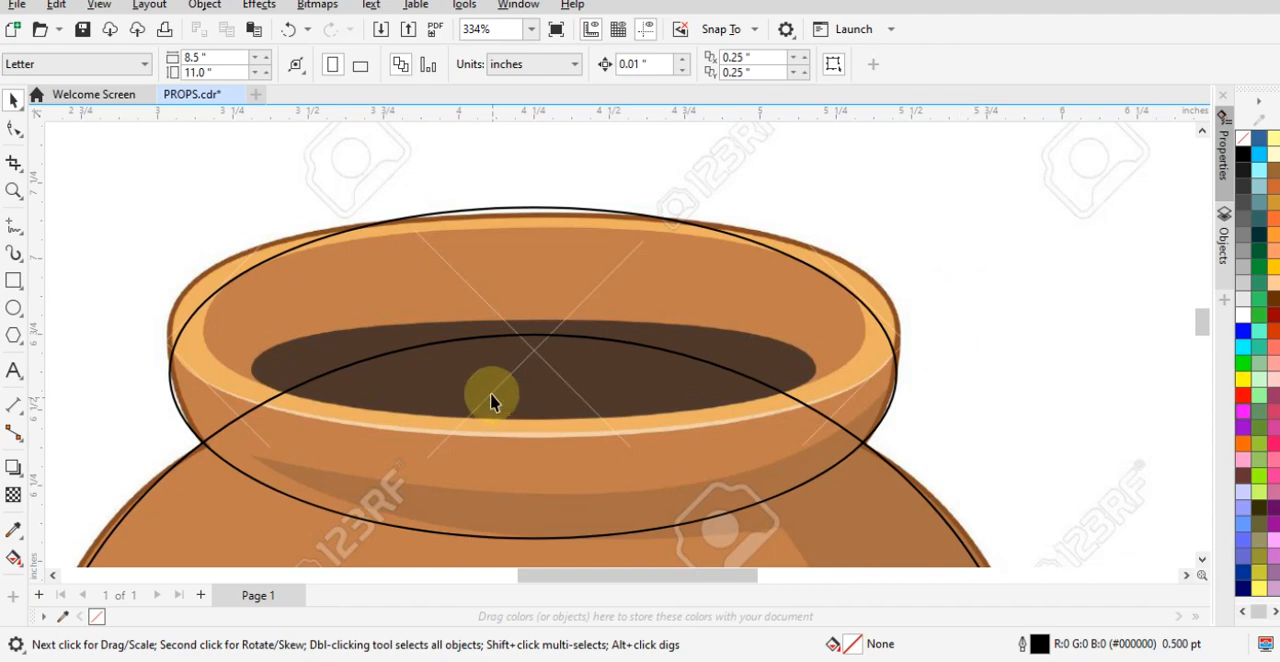
{"action": "left_click", "coordinate": [566, 274]}
{"action": "left_click_drag", "start_coordinate": [275, 306], "coordinate": [1127, 320]}
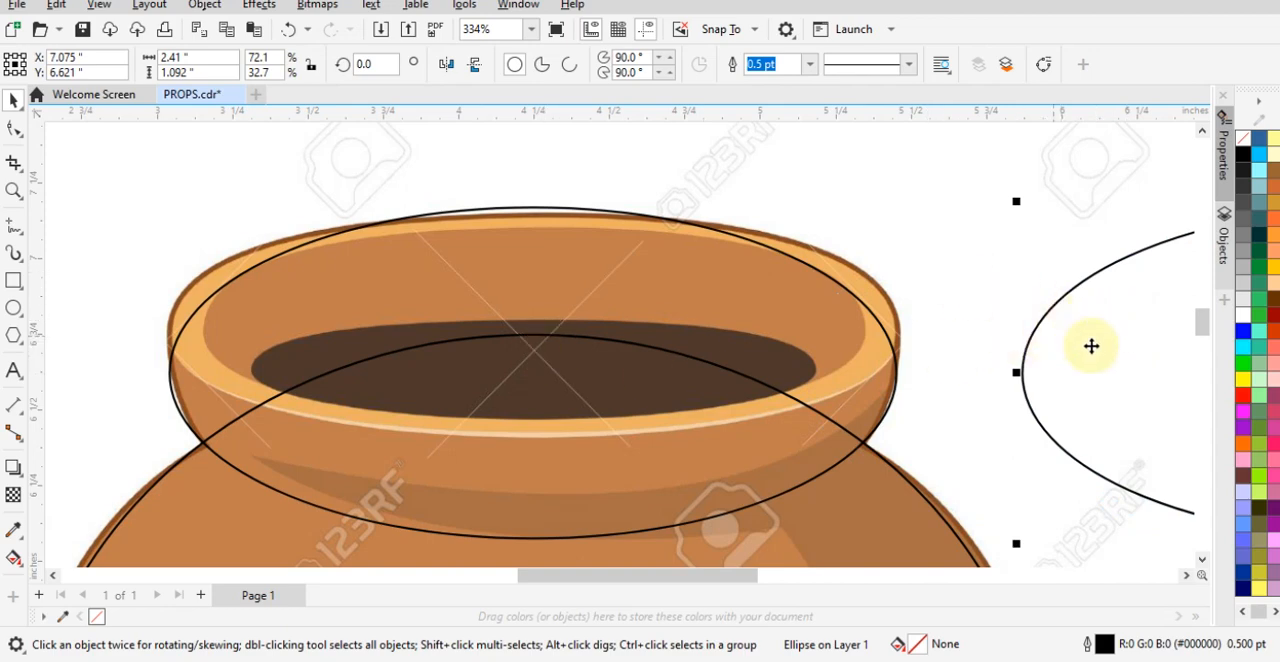
{"action": "left_click", "coordinate": [928, 191]}
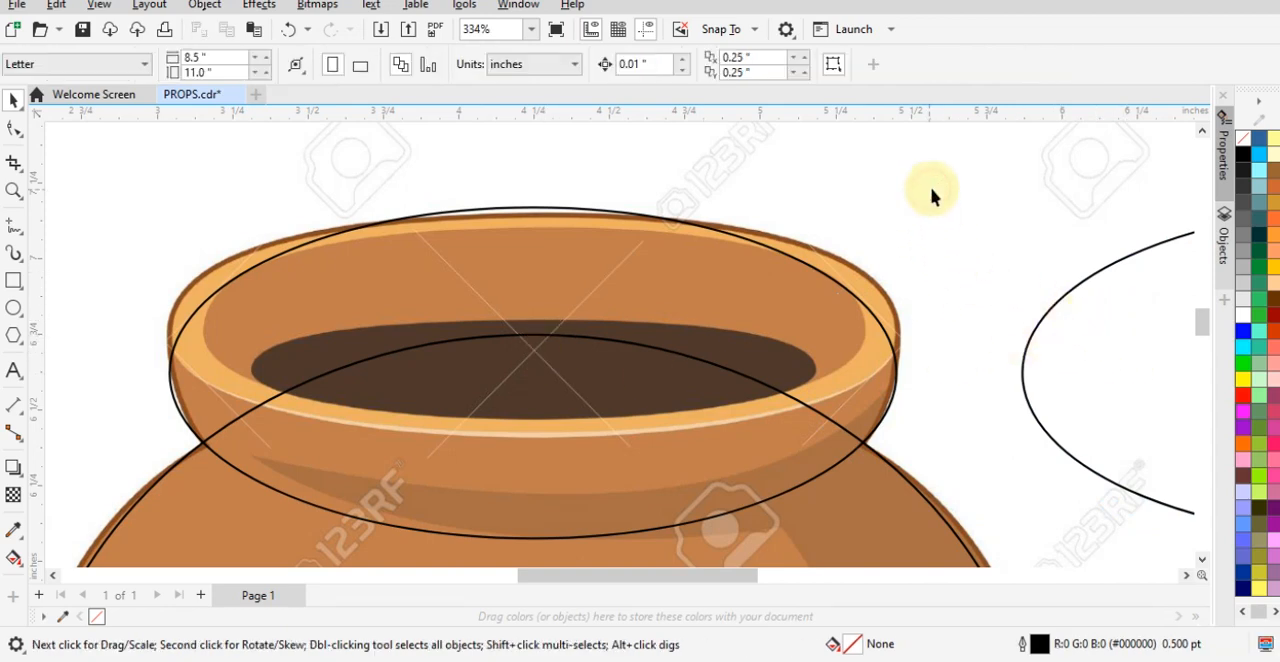
{"action": "scroll", "coordinate": [686, 304], "scroll_direction": "down", "scroll_amount": 2}
{"action": "left_click", "coordinate": [956, 336]}
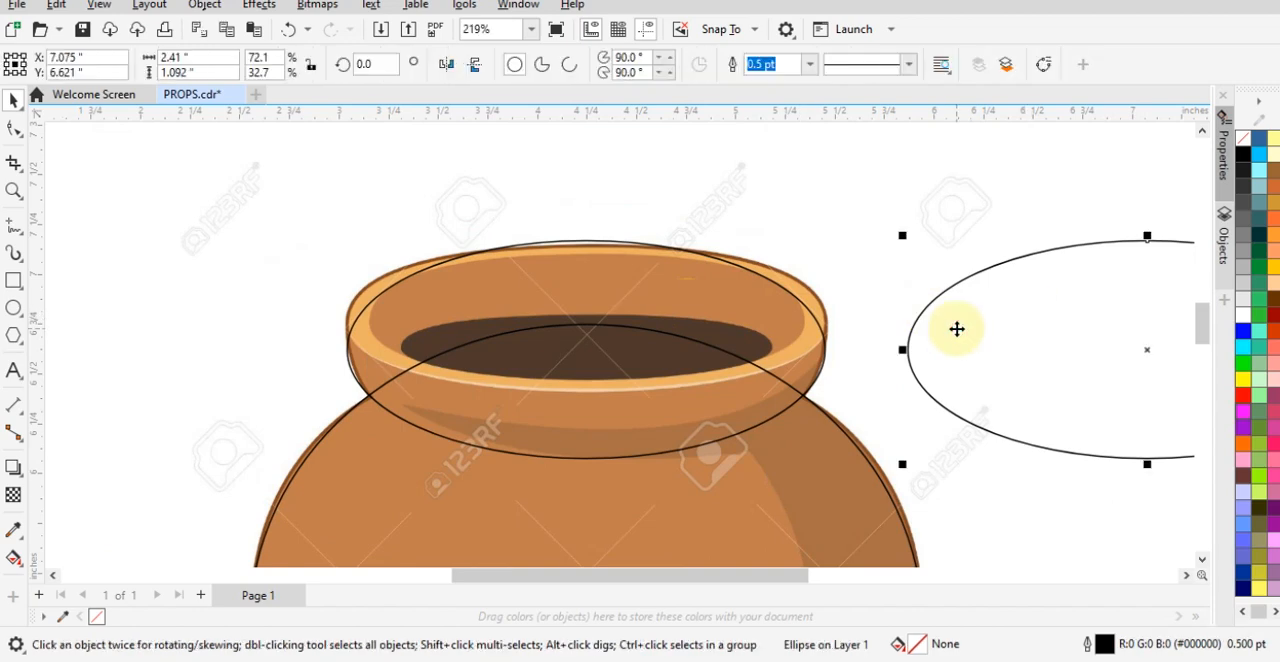
{"action": "key", "text": "Delete"}
- Place a copy of the rim ellipse beside the pot and flatten the original to about 0.74 inches high to fit the rim opening
{"action": "left_click", "coordinate": [643, 315]}
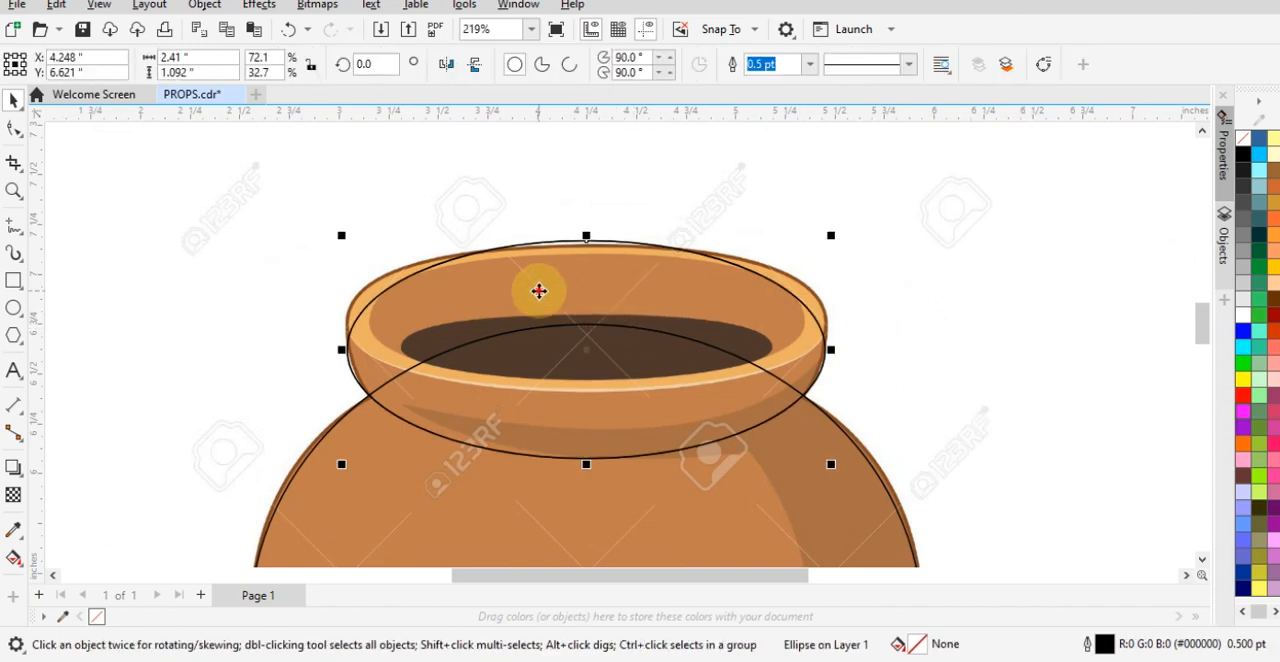
{"action": "left_click_drag", "start_coordinate": [537, 289], "coordinate": [1114, 320]}
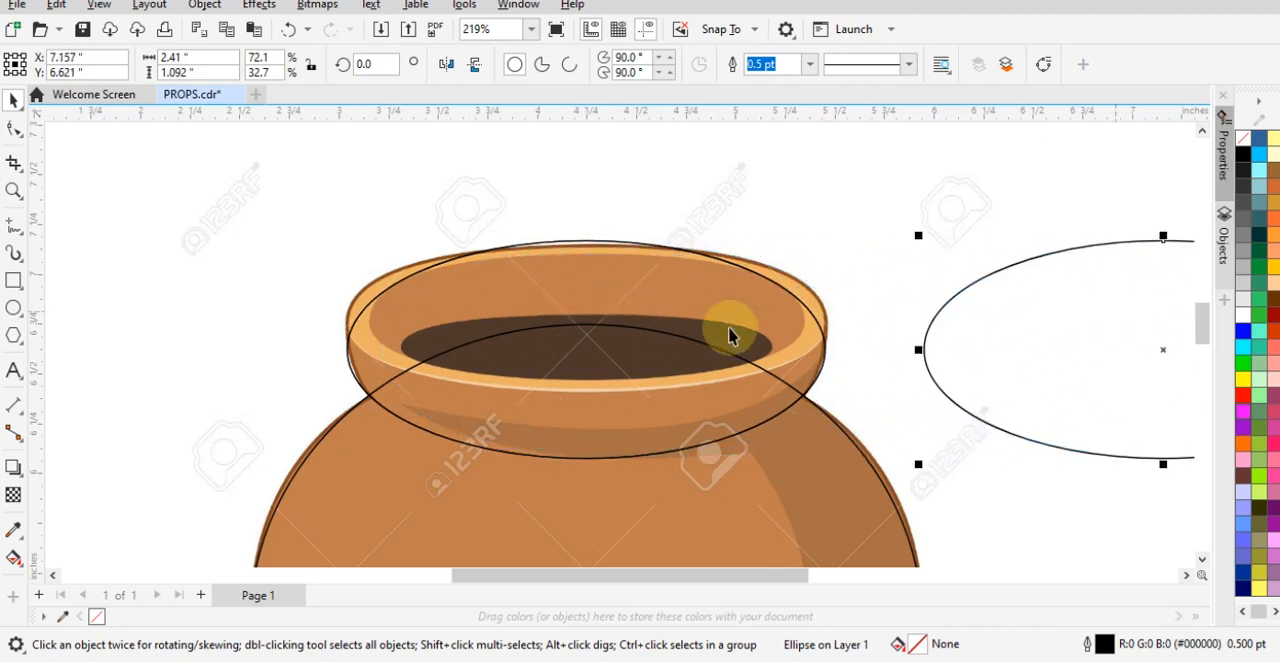
{"action": "left_click", "coordinate": [654, 294]}
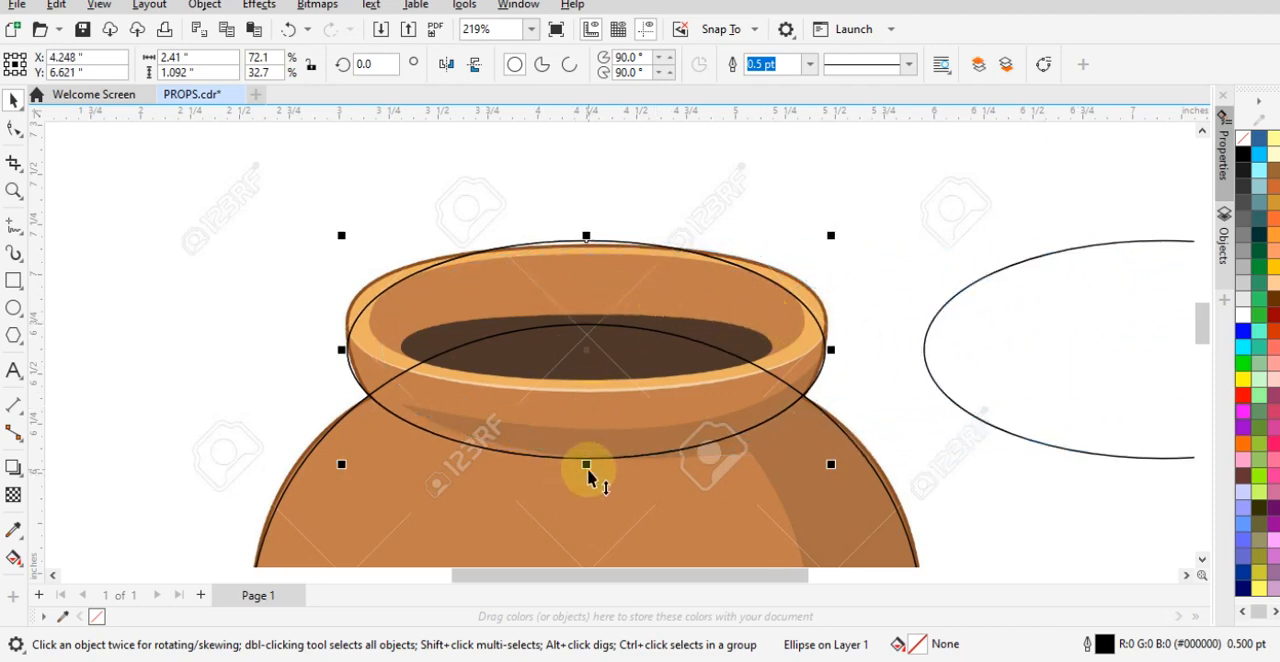
{"action": "left_click_drag", "start_coordinate": [586, 465], "coordinate": [614, 408]}
{"action": "scroll", "coordinate": [575, 210], "scroll_direction": "up", "scroll_amount": 3}
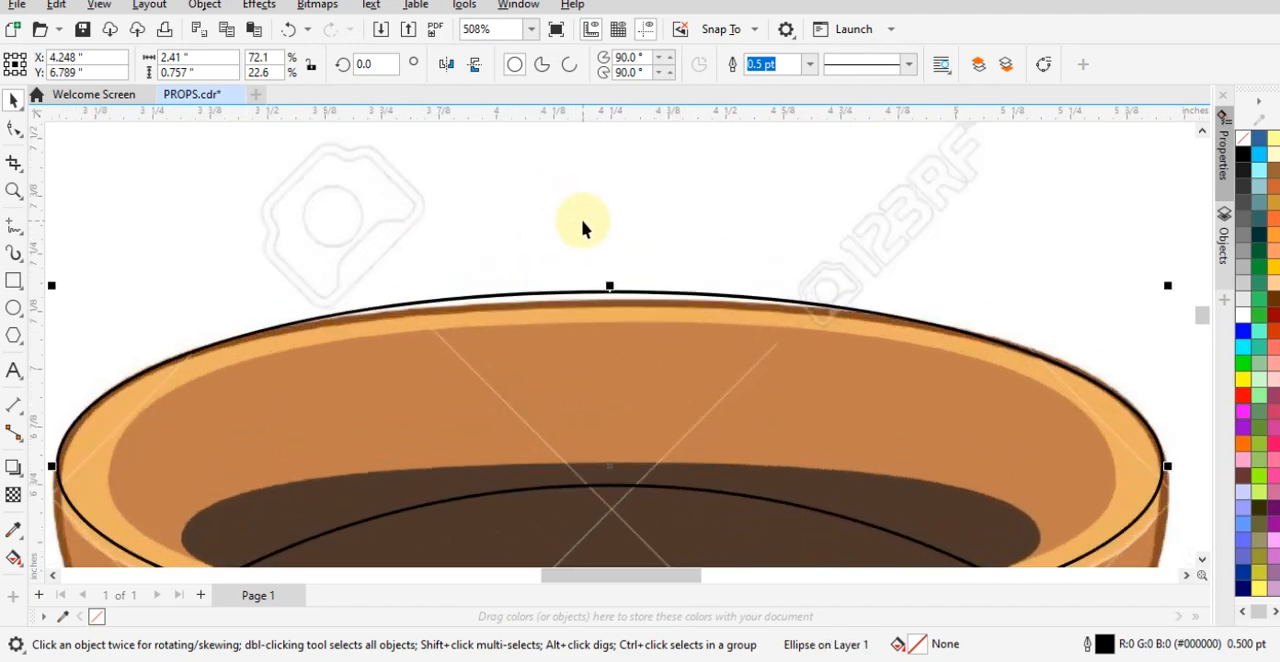
{"action": "mouse_move", "coordinate": [612, 293]}
{"action": "left_mouse_down"}
{"action": "mouse_move", "coordinate": [614, 306]}
{"action": "mouse_move", "coordinate": [618, 296]}
{"action": "left_mouse_up"}
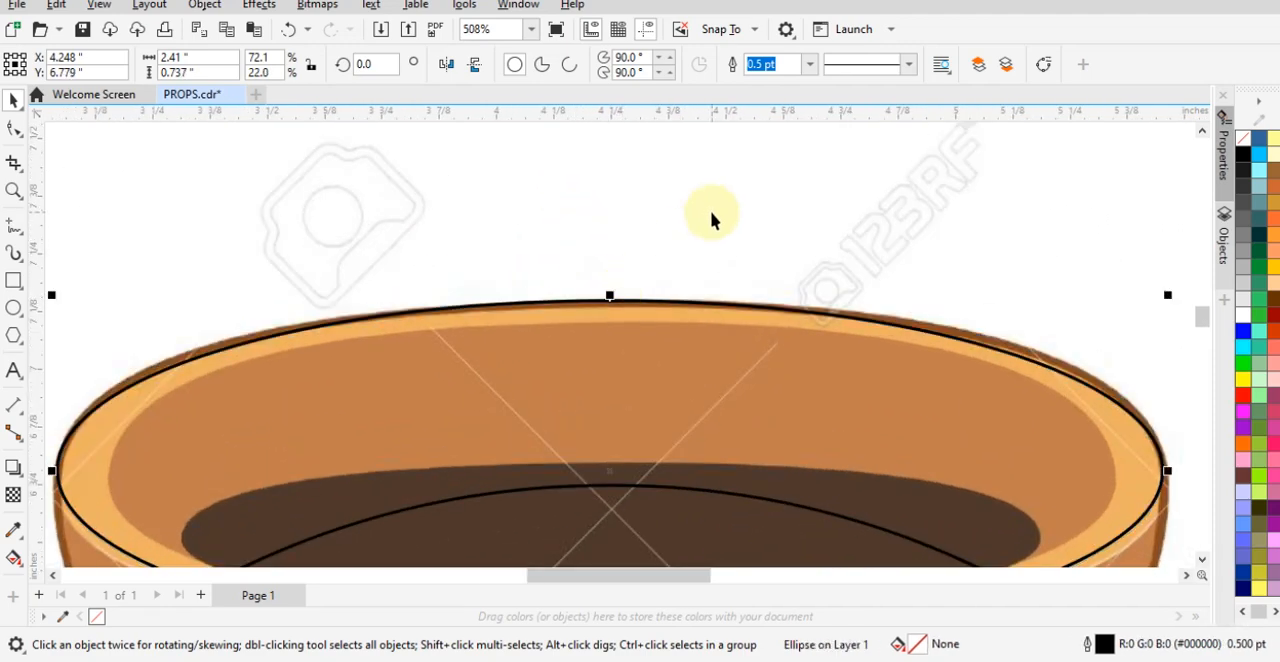
{"action": "scroll", "coordinate": [709, 214], "scroll_direction": "down", "scroll_amount": 1}
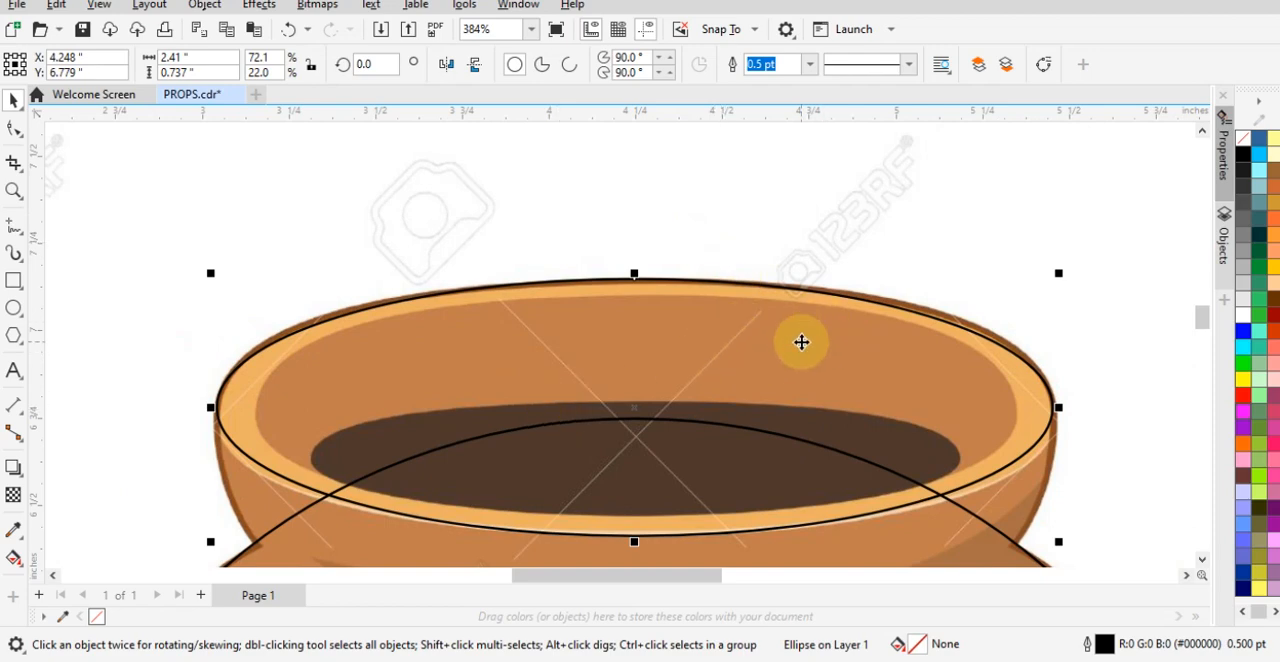
{"action": "scroll", "coordinate": [660, 360], "scroll_direction": "down", "scroll_amount": 1}
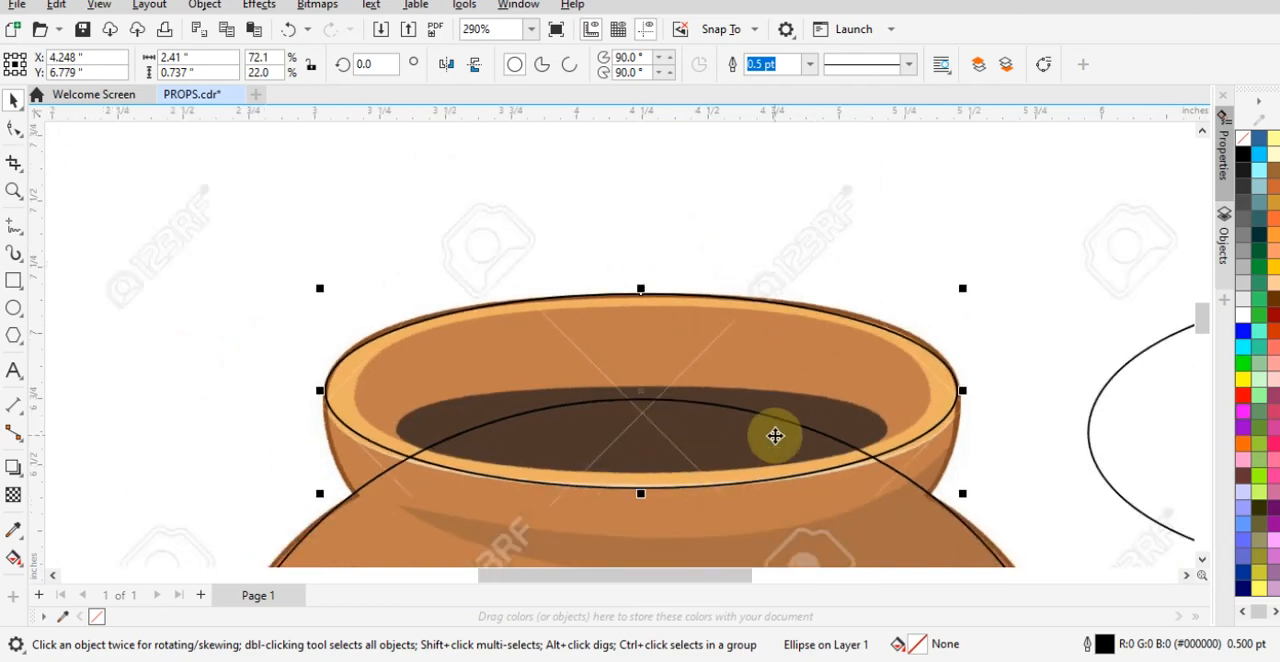
{"action": "scroll", "coordinate": [774, 434], "scroll_direction": "up", "scroll_amount": 2}
{"action": "scroll", "coordinate": [794, 320], "scroll_direction": "down", "scroll_amount": 1}
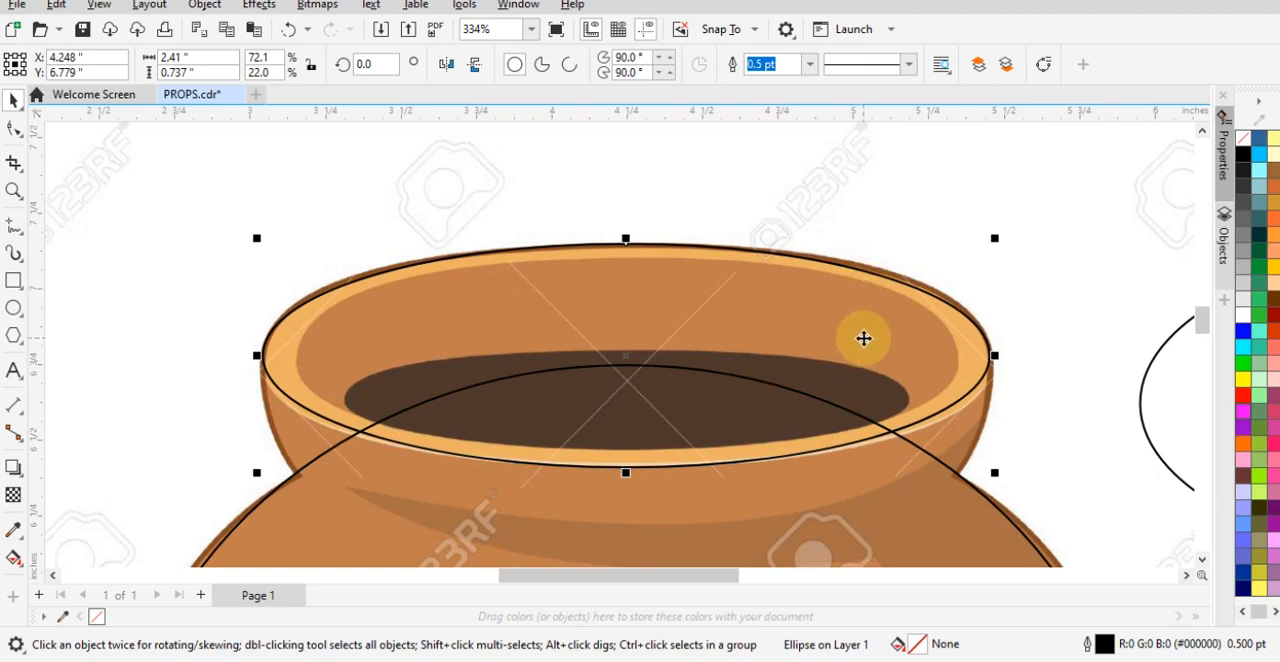
- Try converting the rim ellipse to curves, and undo the conversion
{"action": "right_click", "coordinate": [482, 255]}
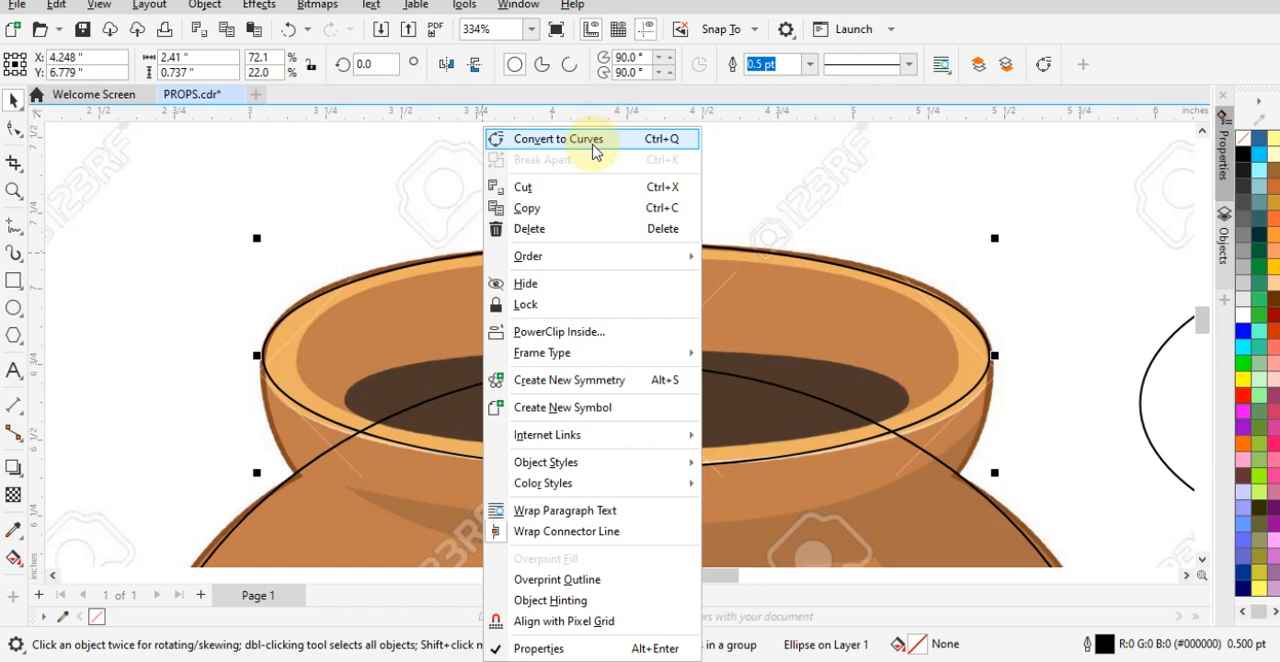
{"action": "left_click", "coordinate": [300, 164]}
{"action": "left_click_drag", "start_coordinate": [406, 351], "coordinate": [540, 230]}
{"action": "key", "text": "ctrl+z"}
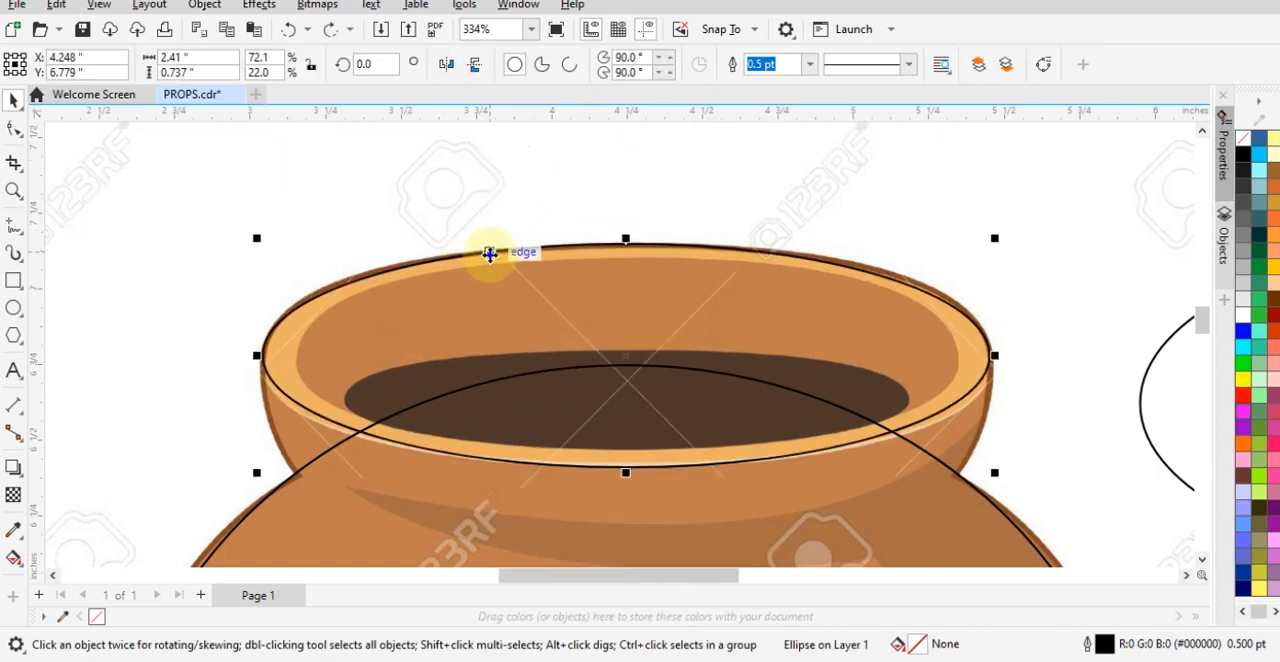
{"action": "right_click", "coordinate": [489, 251]}
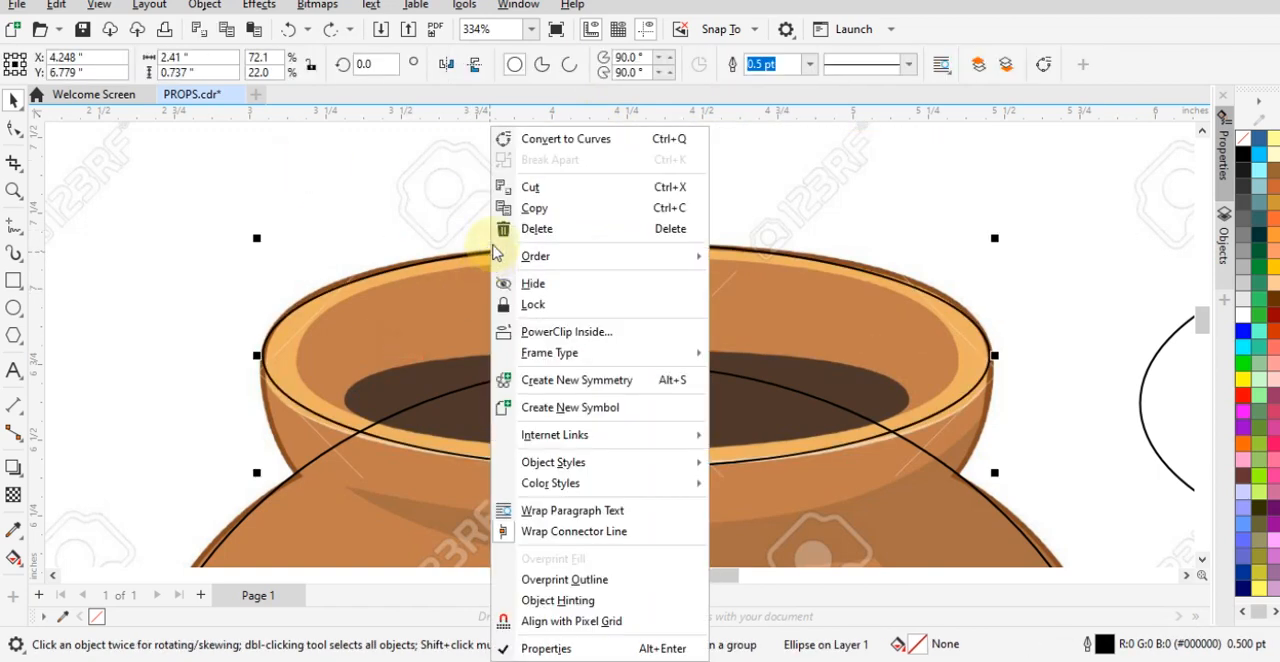
{"action": "left_click", "coordinate": [566, 140]}
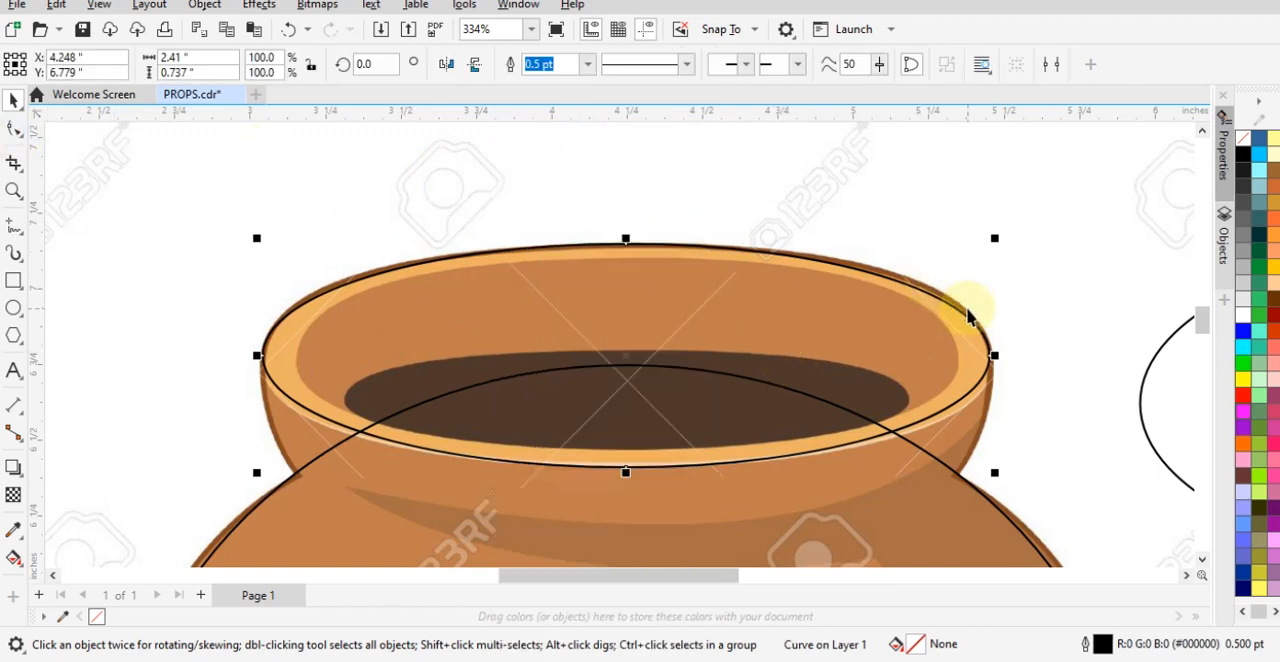
{"action": "key", "text": "ctrl+z"}
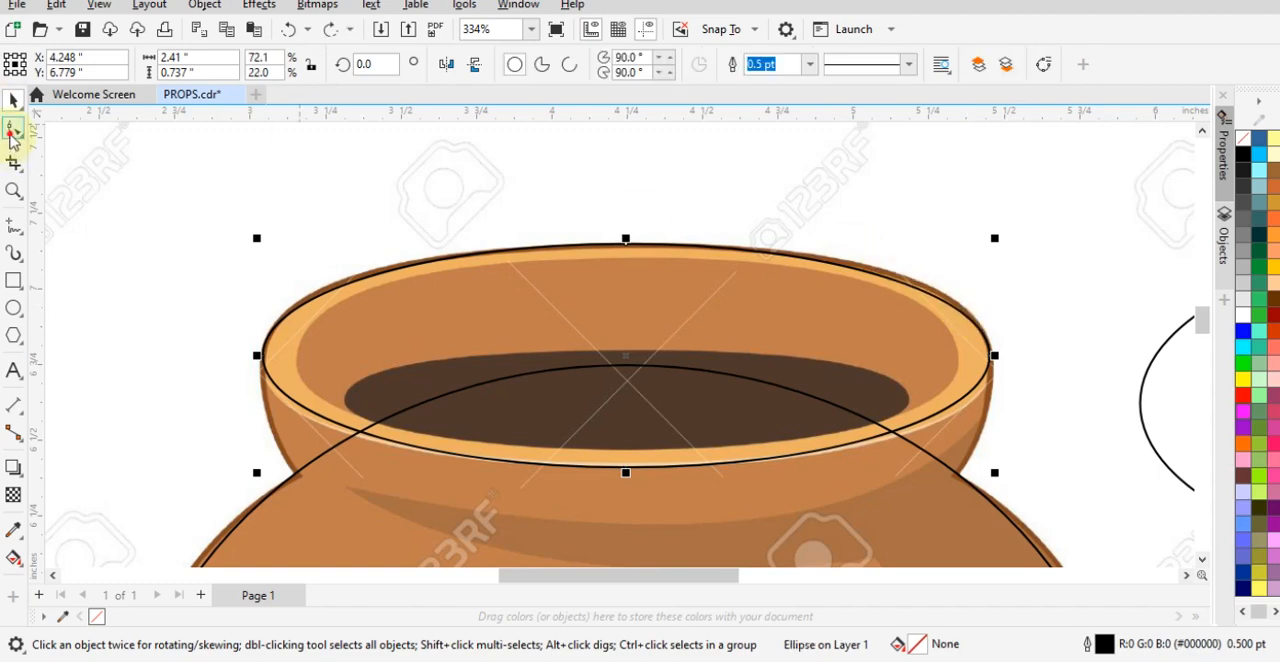
- Try reshaping the unconverted rim ellipse by moving its top node with the Shape tool, and undo the changes
{"action": "left_click", "coordinate": [13, 131]}
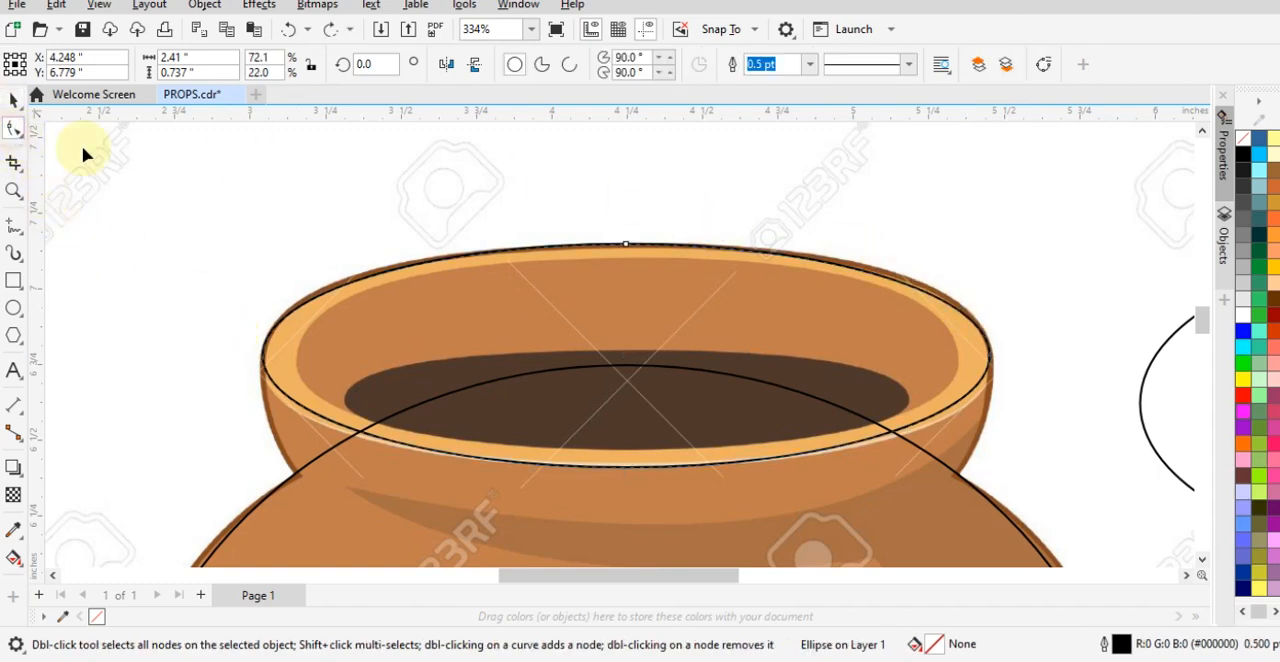
{"action": "left_click_drag", "start_coordinate": [693, 244], "coordinate": [207, 283]}
{"action": "left_click_drag", "start_coordinate": [793, 177], "coordinate": [771, 263]}
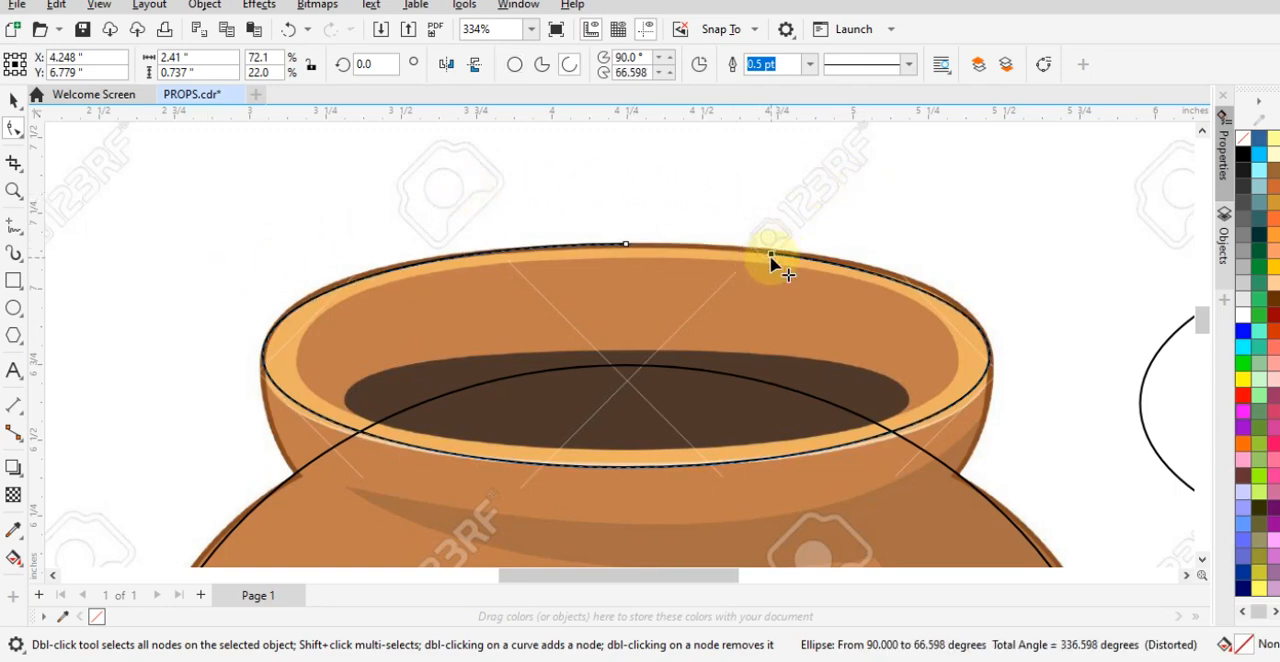
{"action": "left_click", "coordinate": [836, 465]}
{"action": "left_click", "coordinate": [886, 336]}
{"action": "left_click_drag", "start_coordinate": [772, 258], "coordinate": [699, 232]}
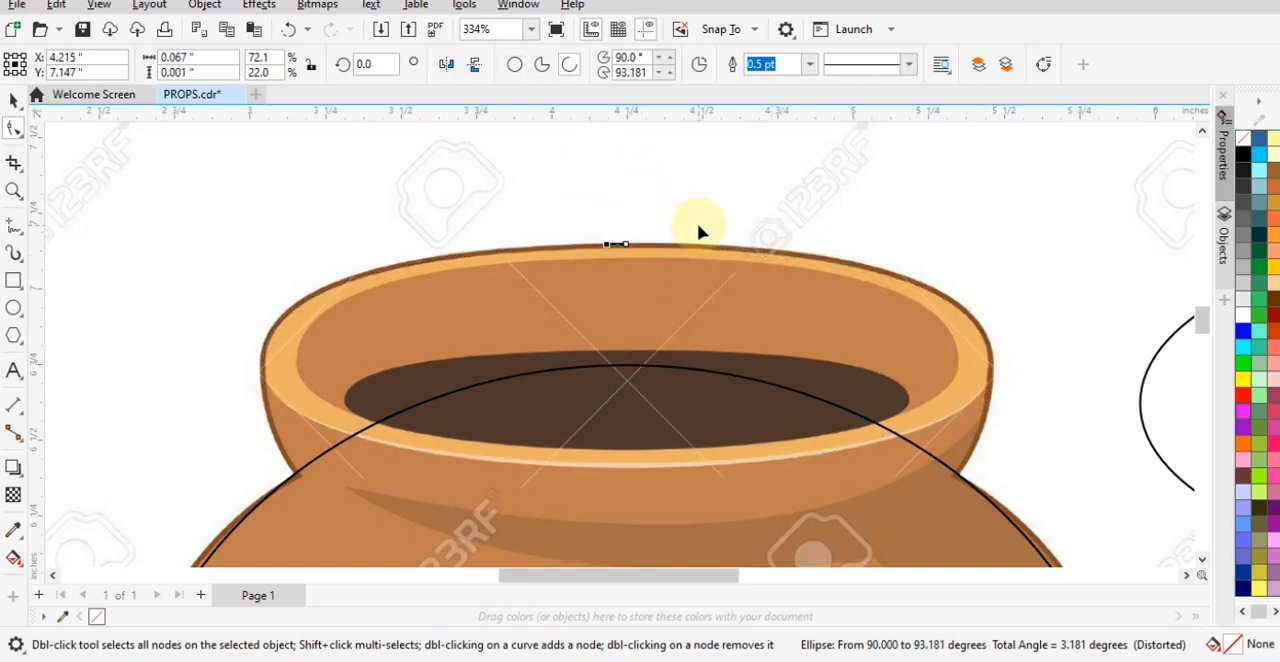
{"action": "key", "text": "ctrl+z"}
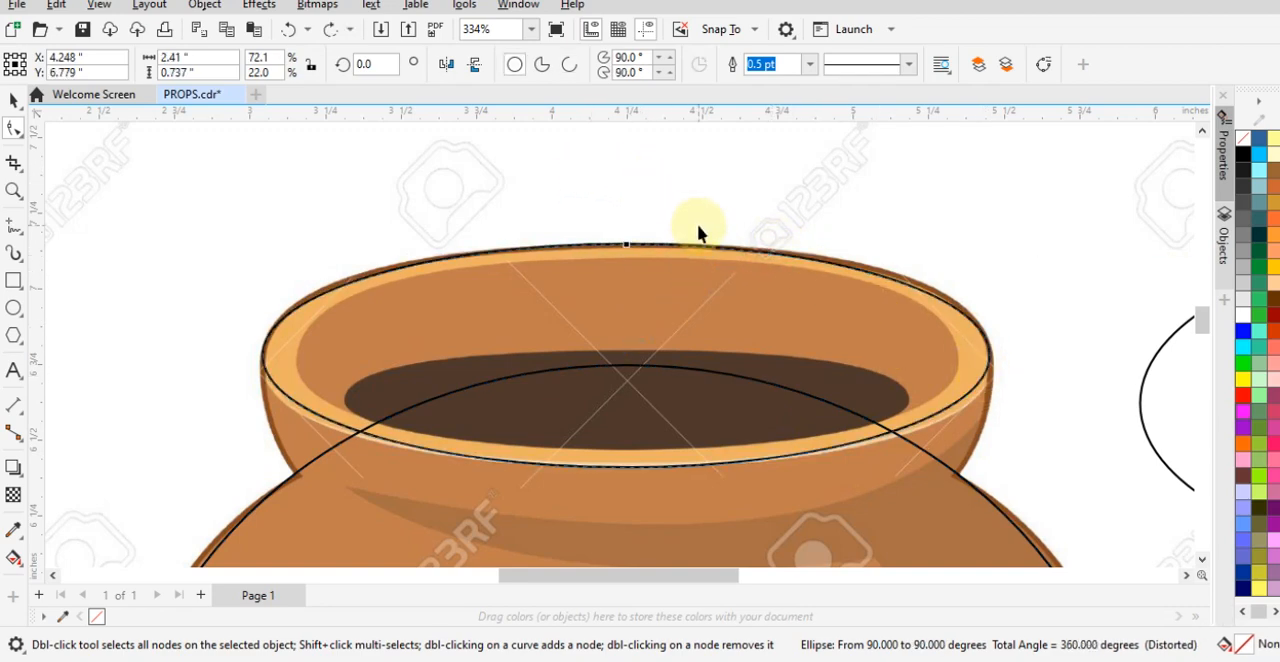
- Convert the rim ellipse to curves
{"action": "key", "text": "space"}
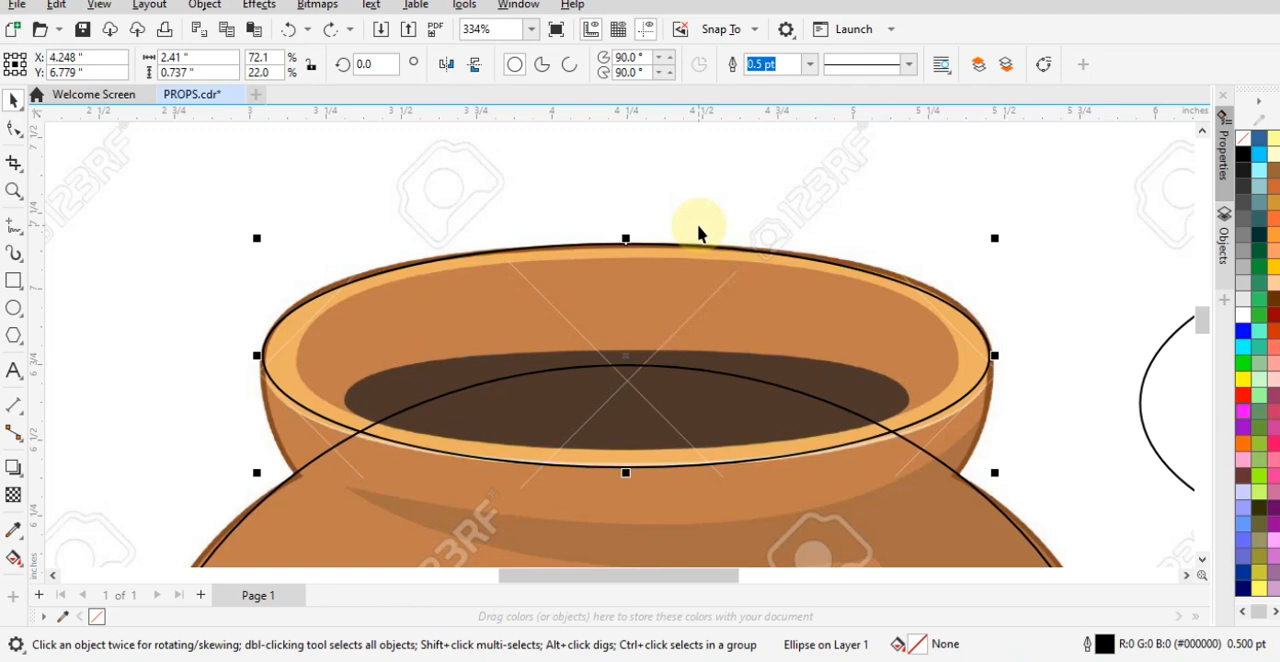
{"action": "right_click", "coordinate": [727, 272]}
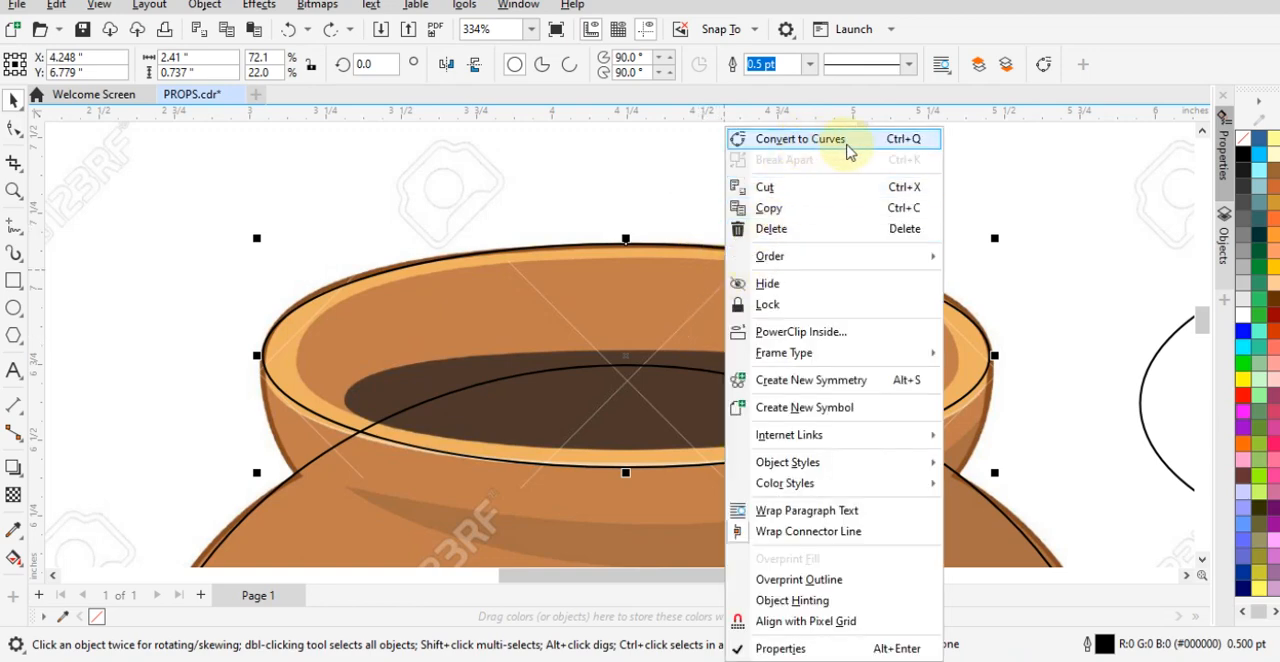
{"action": "left_click", "coordinate": [800, 139]}
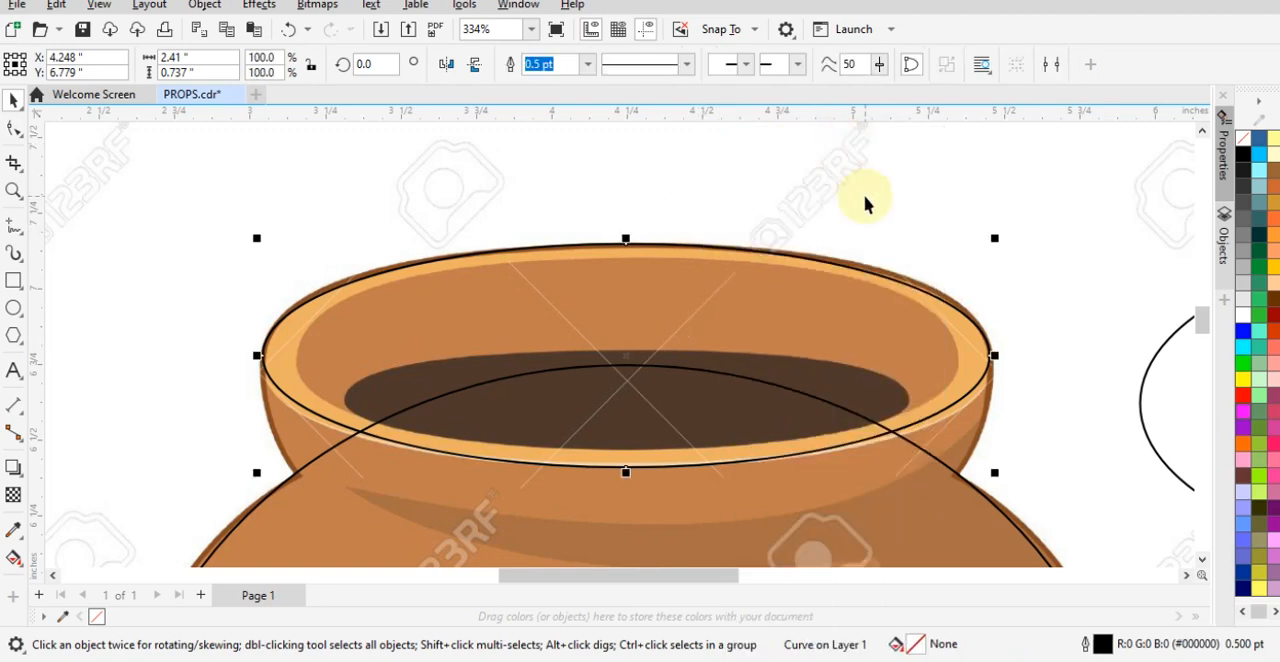
- Lengthen the upper curve handles of the rim's two side nodes so the outline follows the pot's upper rim edge
{"action": "left_click", "coordinate": [10, 130]}
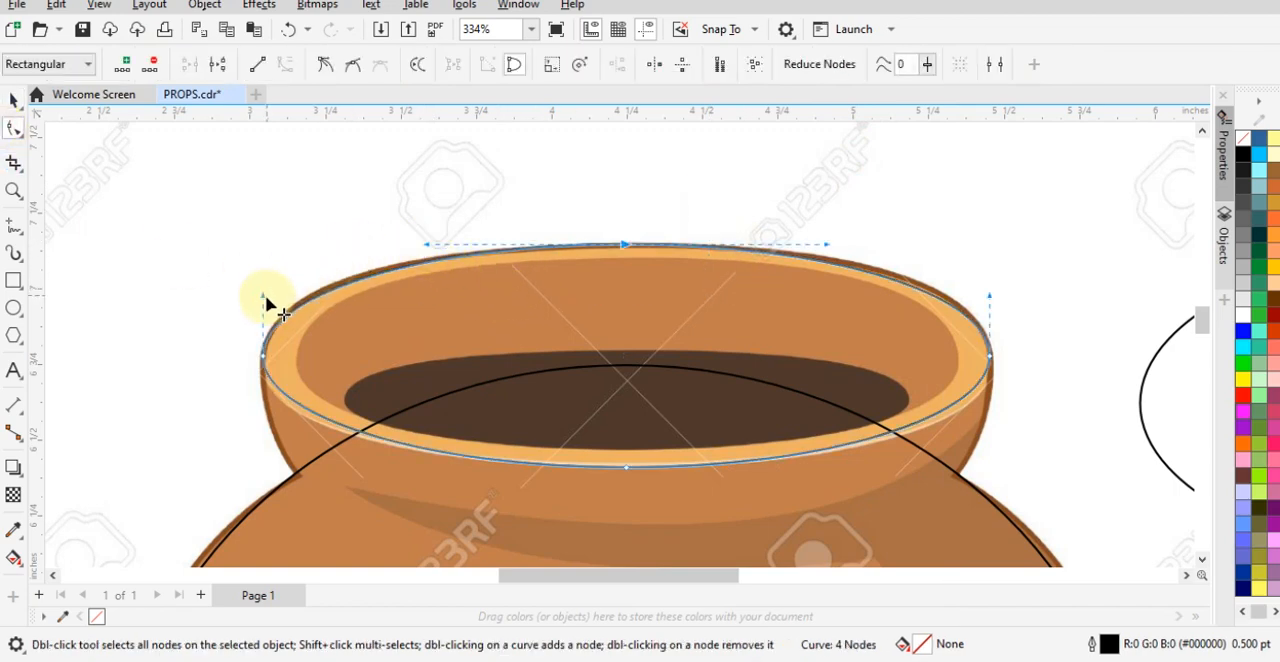
{"action": "left_click_drag", "start_coordinate": [263, 296], "coordinate": [266, 280]}
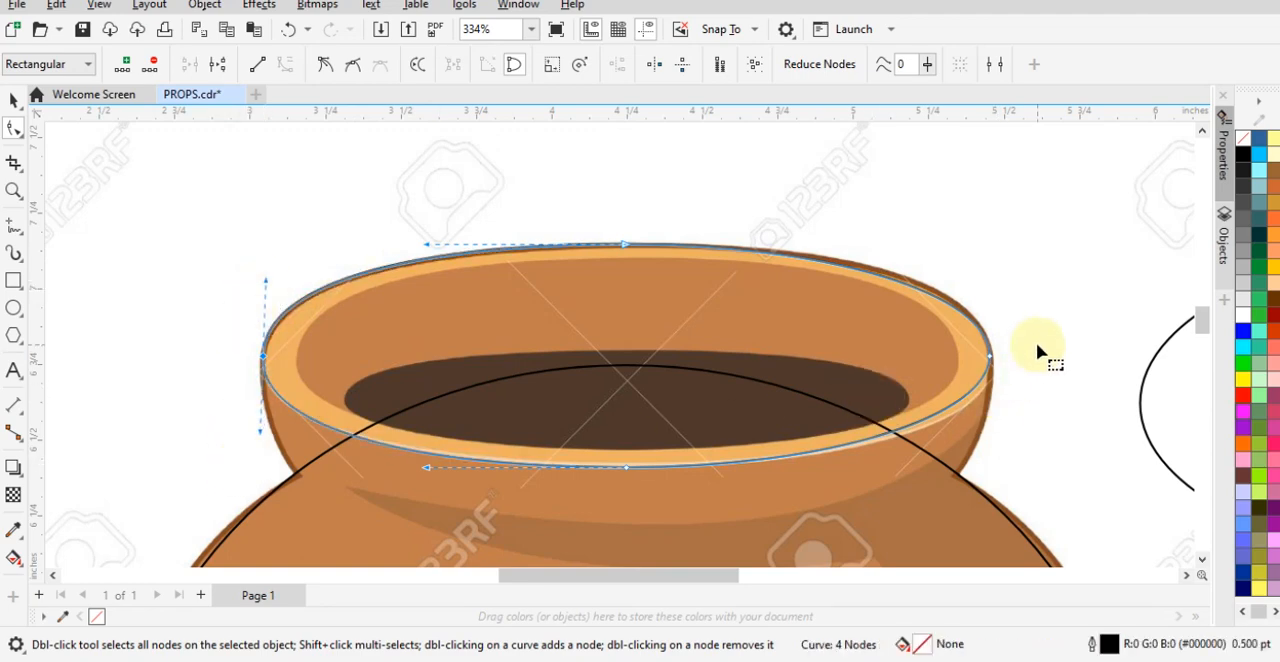
{"action": "left_click", "coordinate": [989, 356]}
{"action": "left_click_drag", "start_coordinate": [990, 294], "coordinate": [985, 280]}
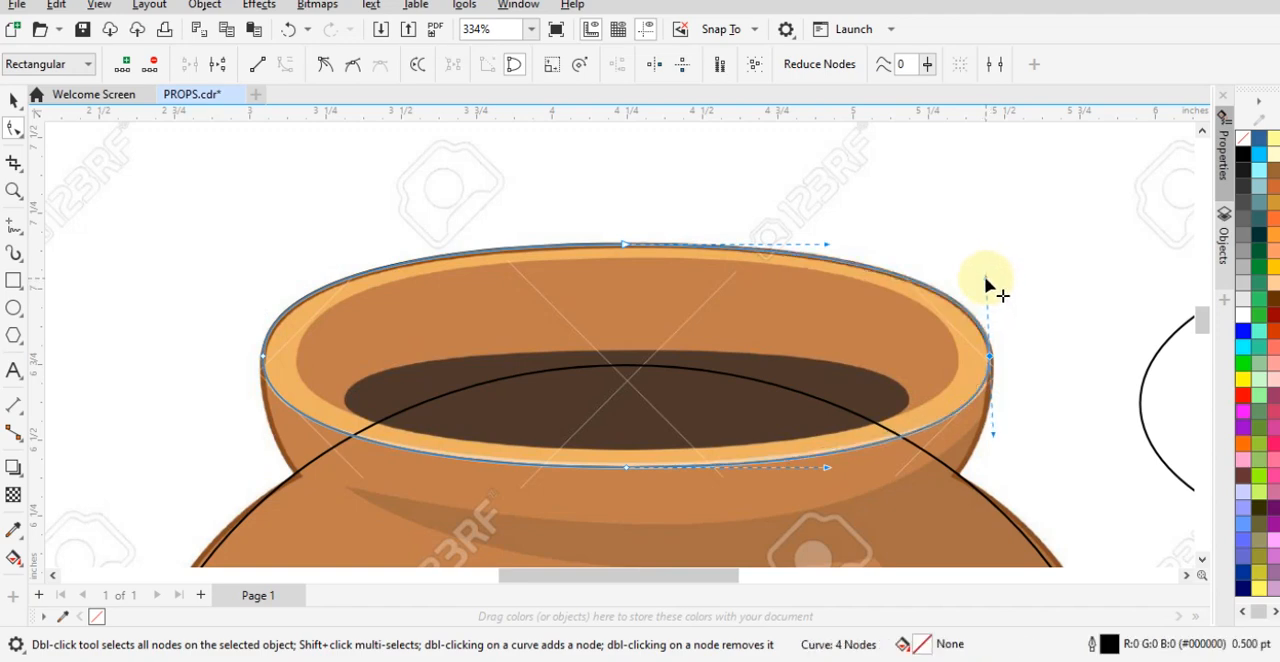
{"action": "key", "text": "space"}
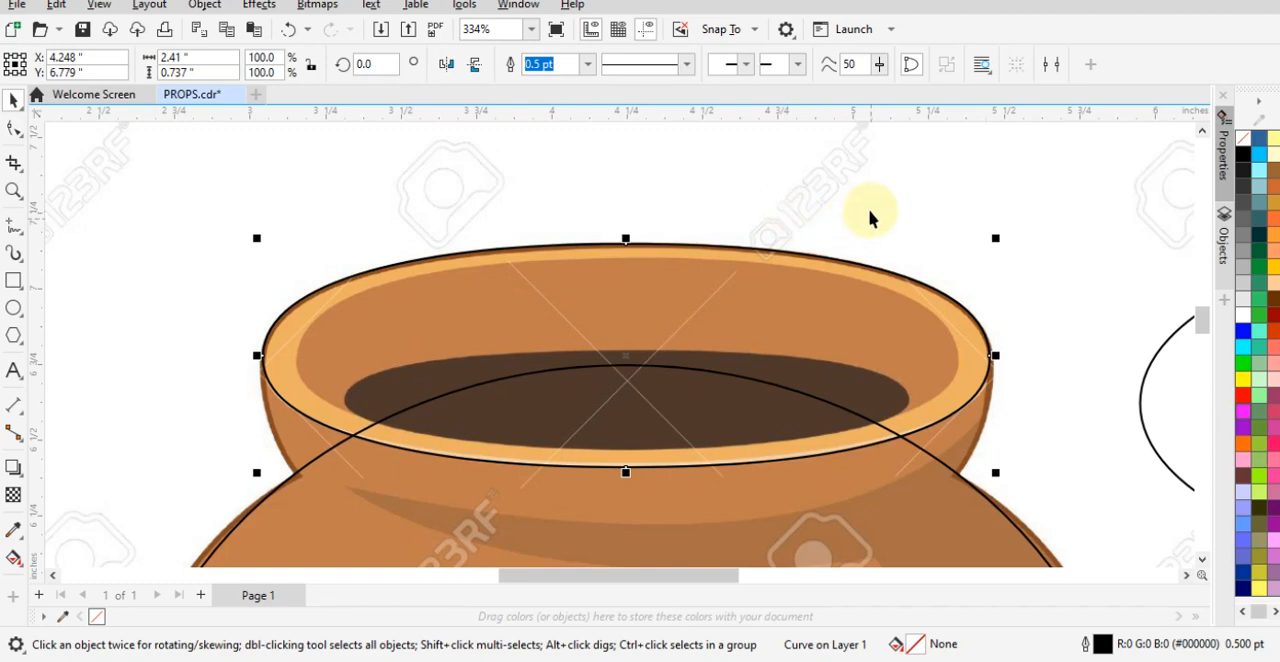
- Apply an inside contour to the rim curve with 1 step and a 0.1 inch offset
{"action": "left_click", "coordinate": [15, 476]}
{"action": "left_click", "coordinate": [71, 489]}
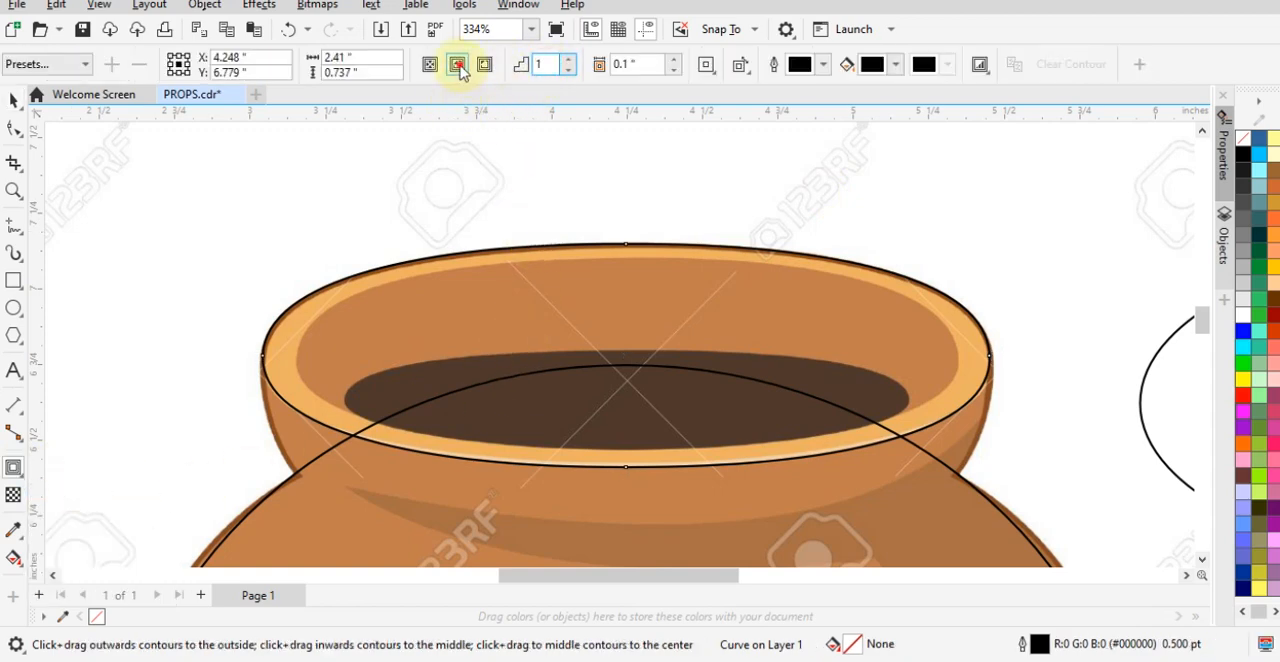
{"action": "left_click", "coordinate": [458, 66]}
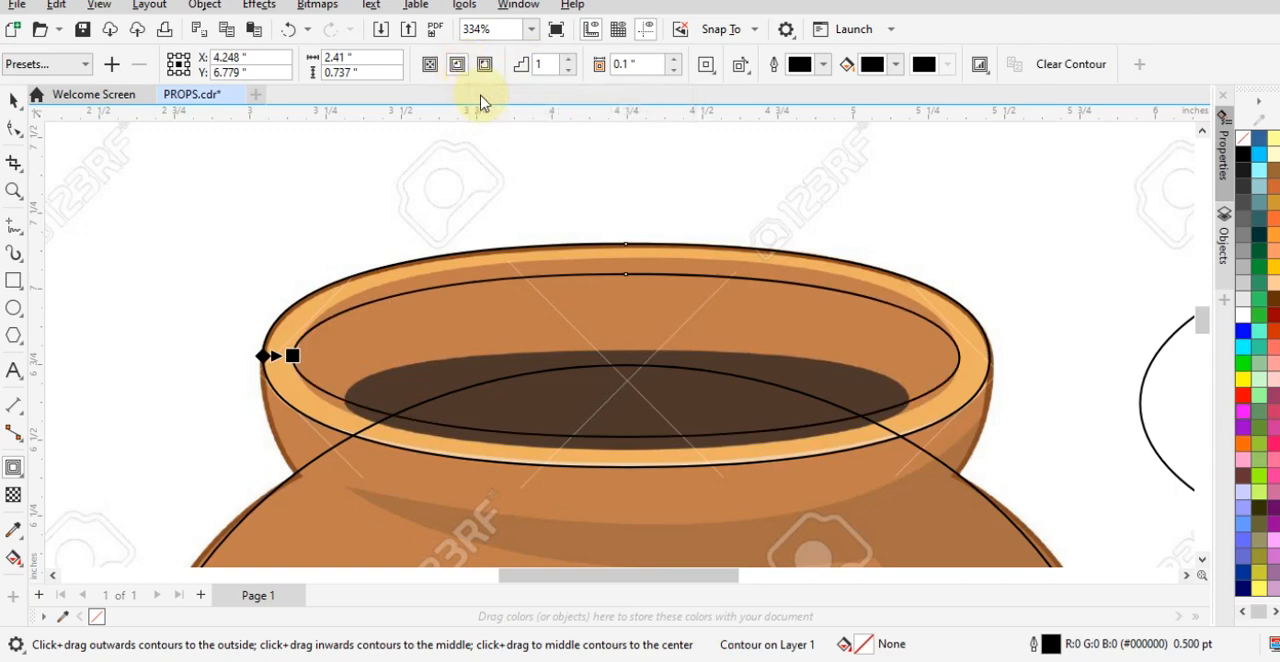
- Try moving the inner contour outline of the rim, and undo the move
{"action": "left_click", "coordinate": [14, 100]}
{"action": "left_click_drag", "start_coordinate": [313, 341], "coordinate": [372, 284]}
{"action": "key", "text": "ctrl+z"}
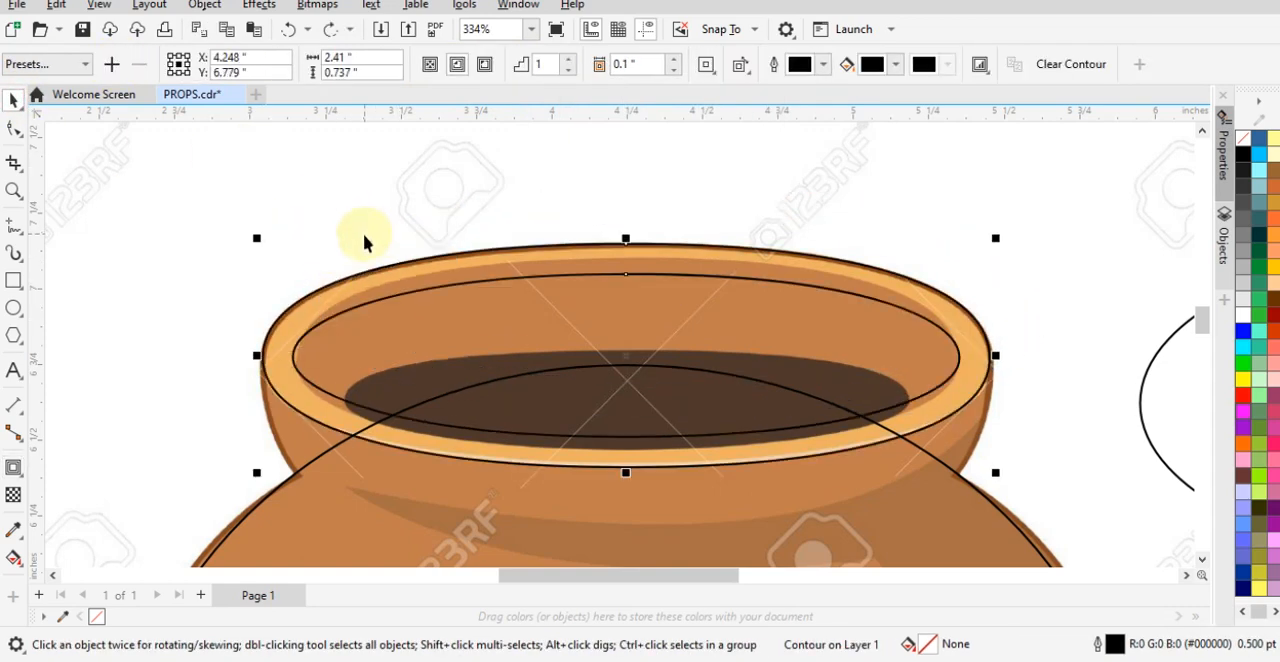
- Break the contour apart so the inner rim outline becomes a separate curve from the rim
{"action": "right_click", "coordinate": [395, 300]}
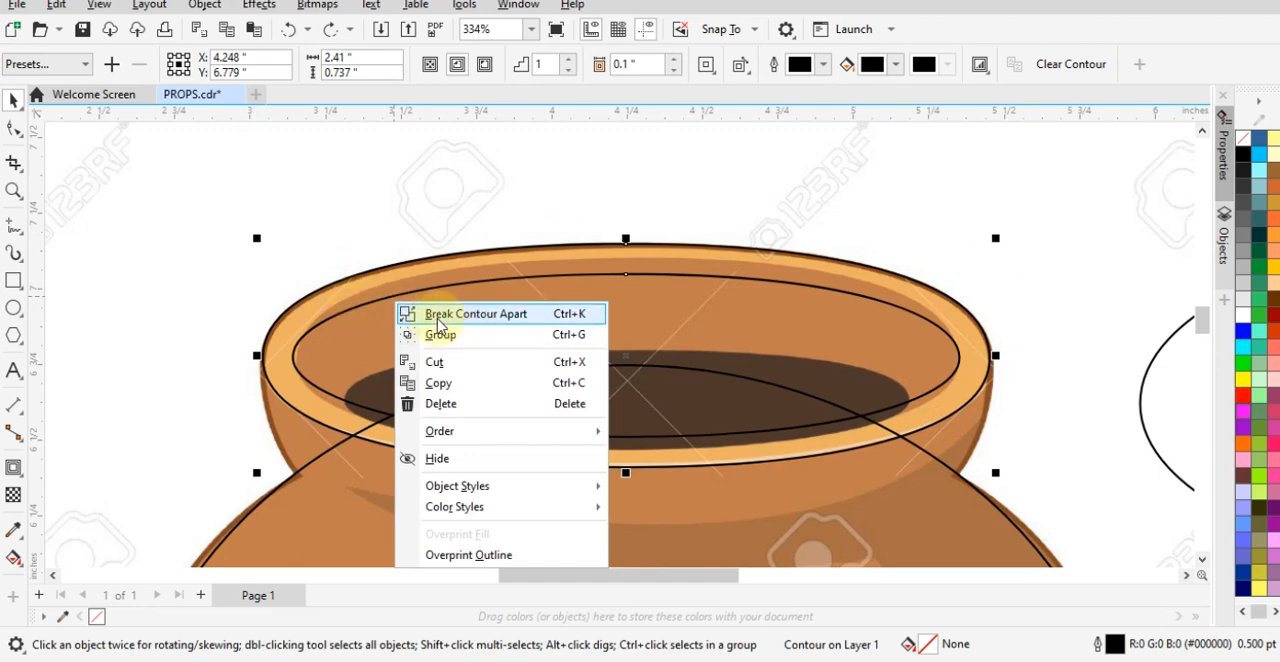
{"action": "left_click", "coordinate": [517, 317]}
{"action": "left_click", "coordinate": [480, 187]}
{"action": "left_click_drag", "start_coordinate": [439, 286], "coordinate": [505, 232]}
{"action": "key", "text": "ctrl+z"}
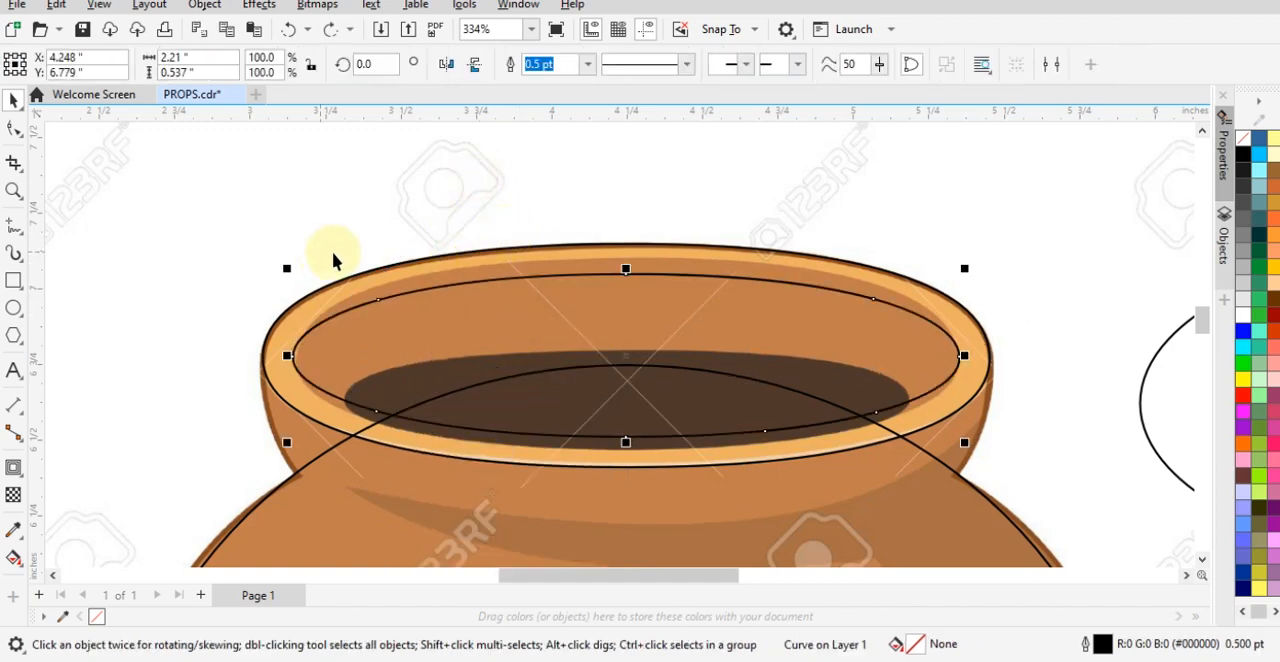
{"action": "right_click", "coordinate": [381, 298]}
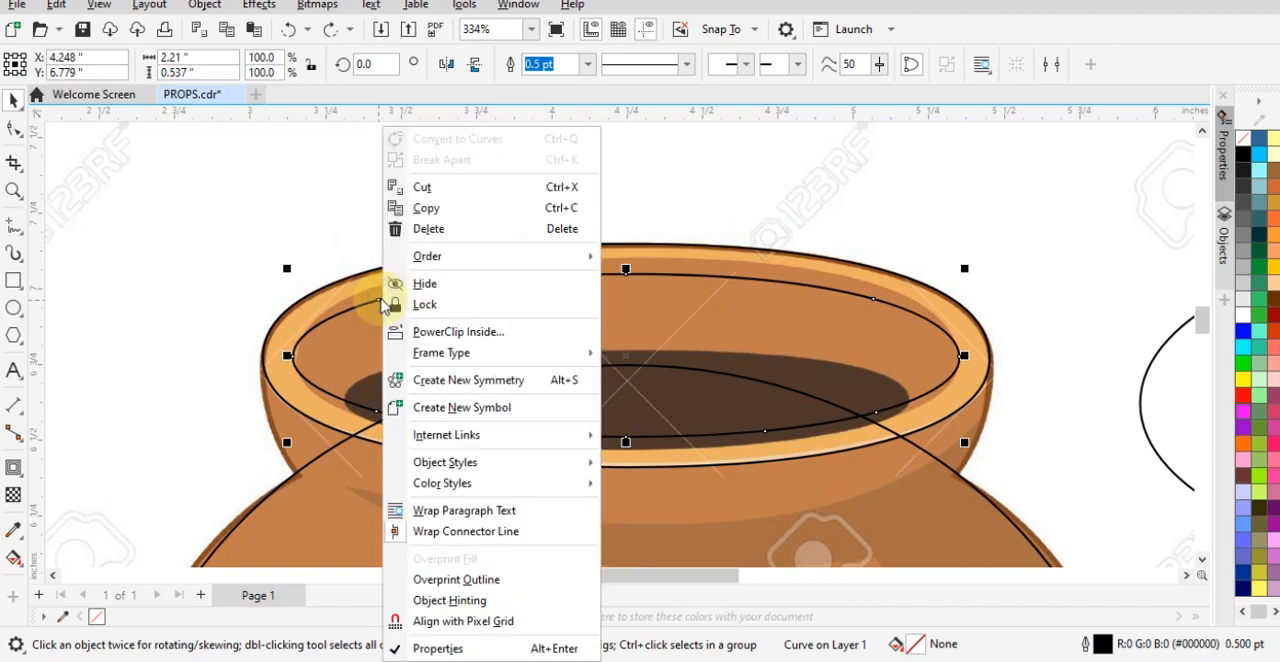
{"action": "left_click", "coordinate": [257, 229]}
- Delete the five surplus nodes from the inner rim curve, keeping only its top, bottom and two side nodes
{"action": "left_click", "coordinate": [317, 313]}
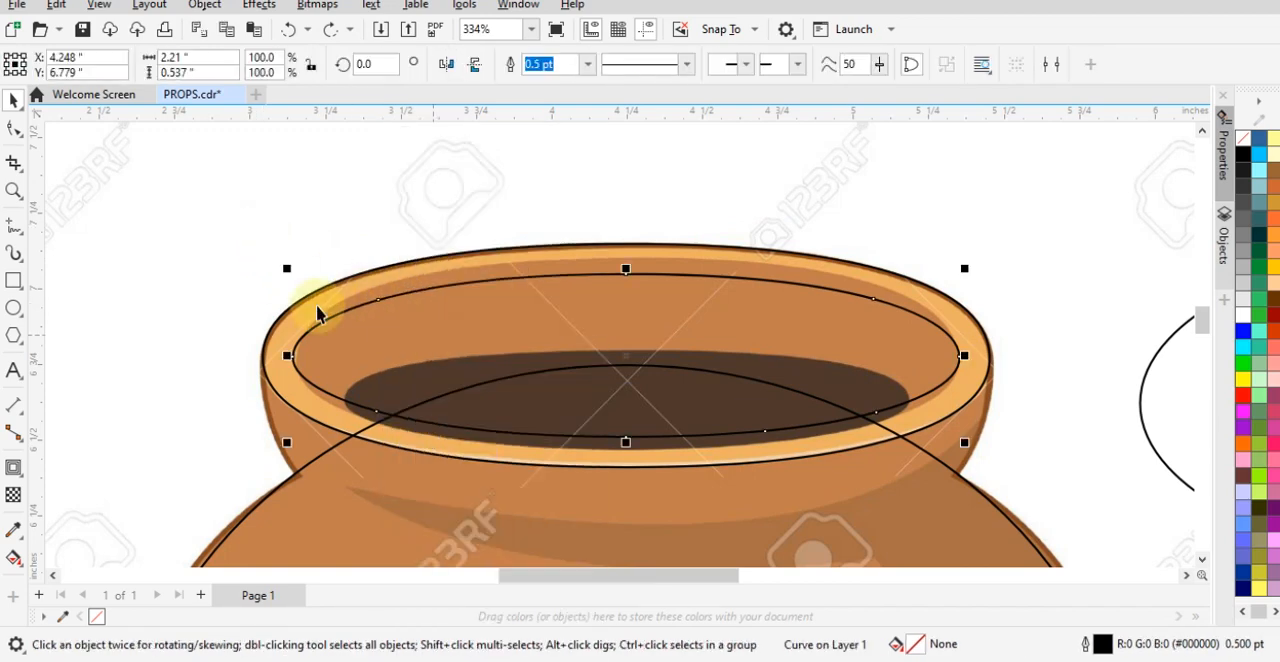
{"action": "left_click", "coordinate": [14, 130]}
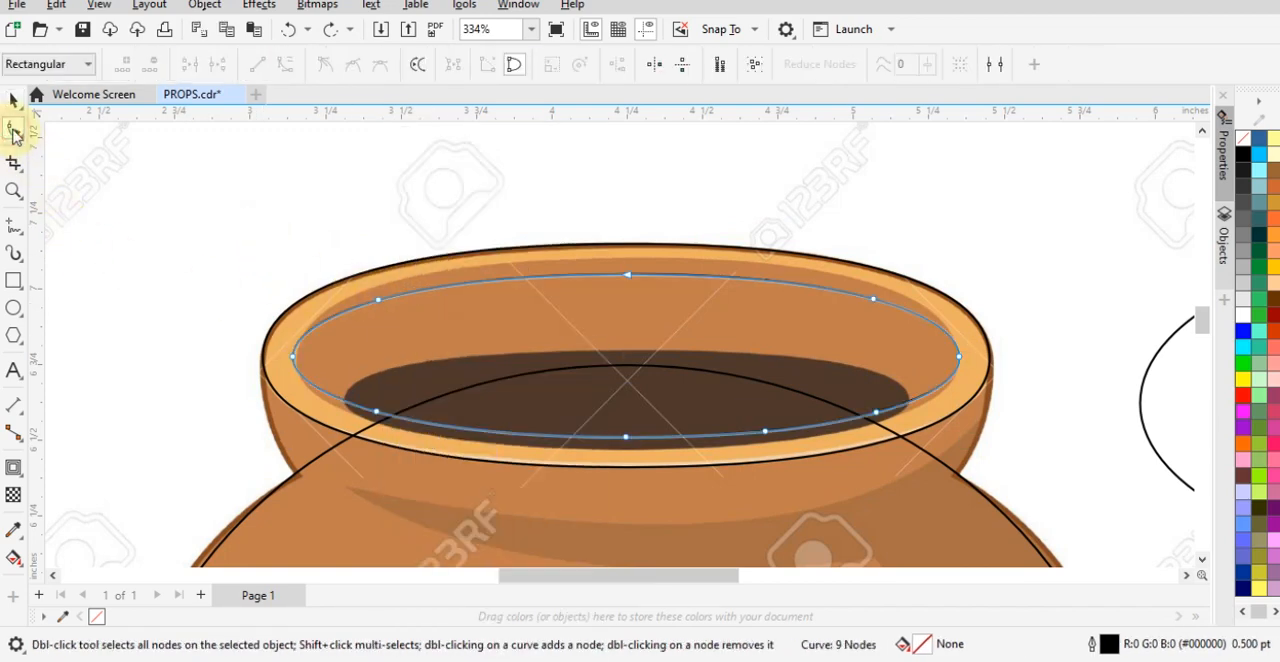
{"action": "double_click", "coordinate": [378, 299]}
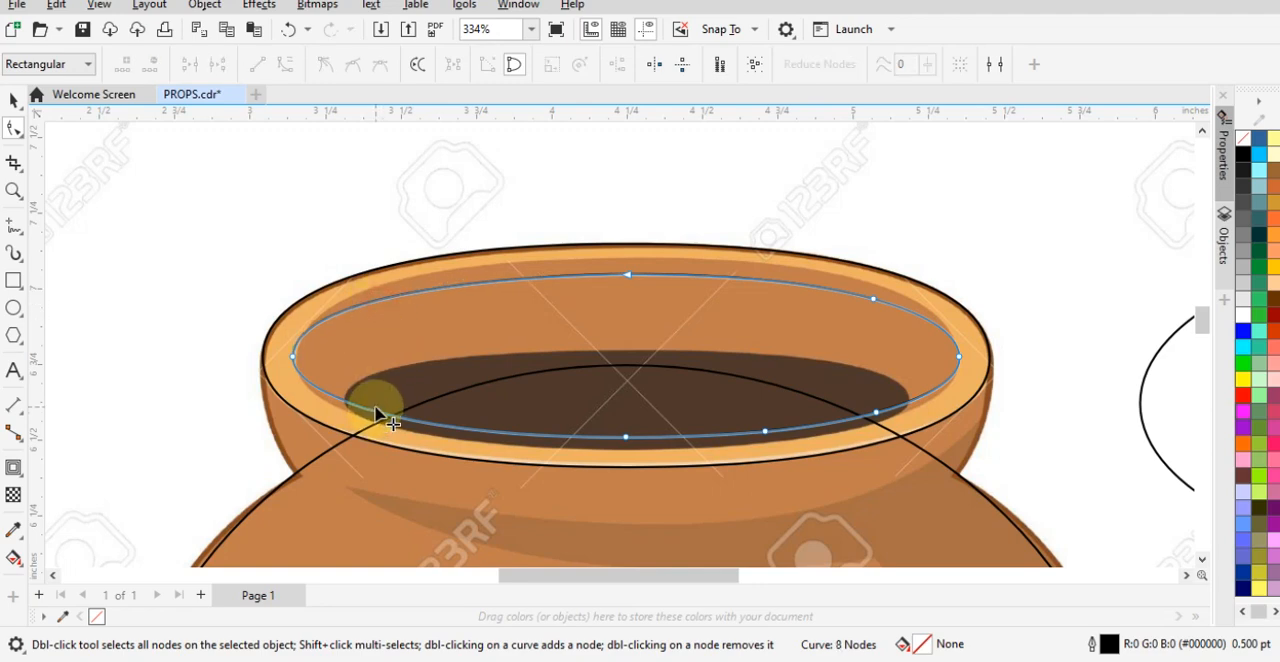
{"action": "double_click", "coordinate": [378, 413]}
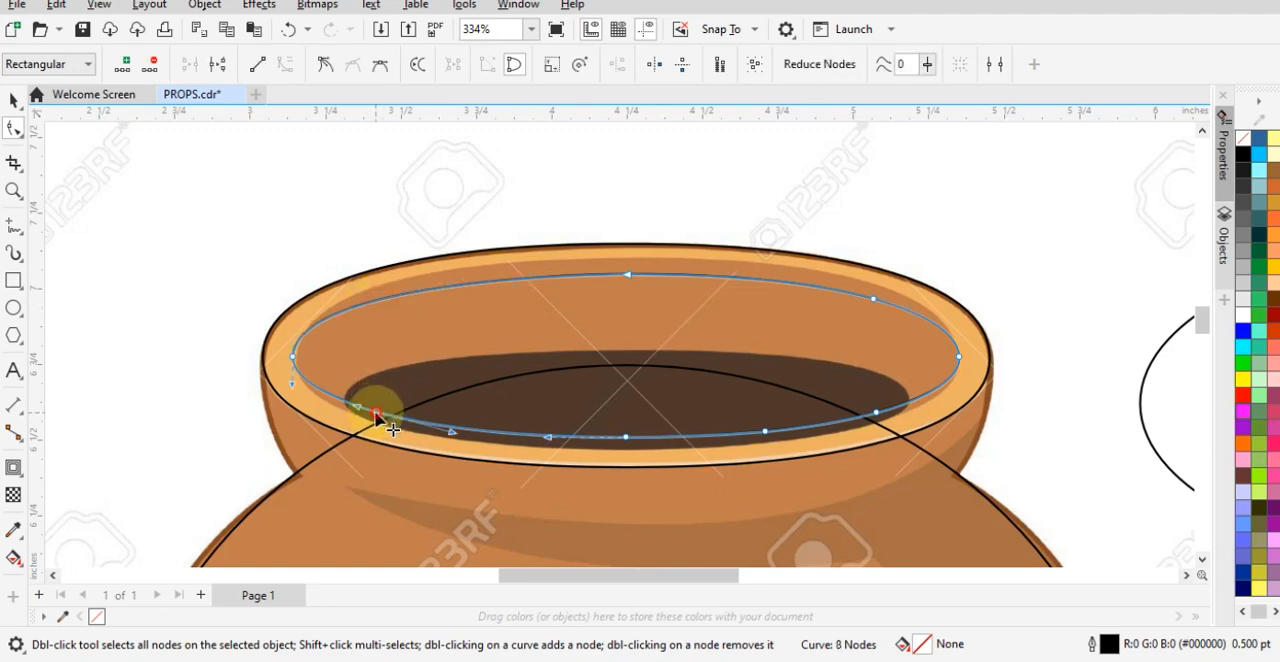
{"action": "double_click", "coordinate": [852, 424]}
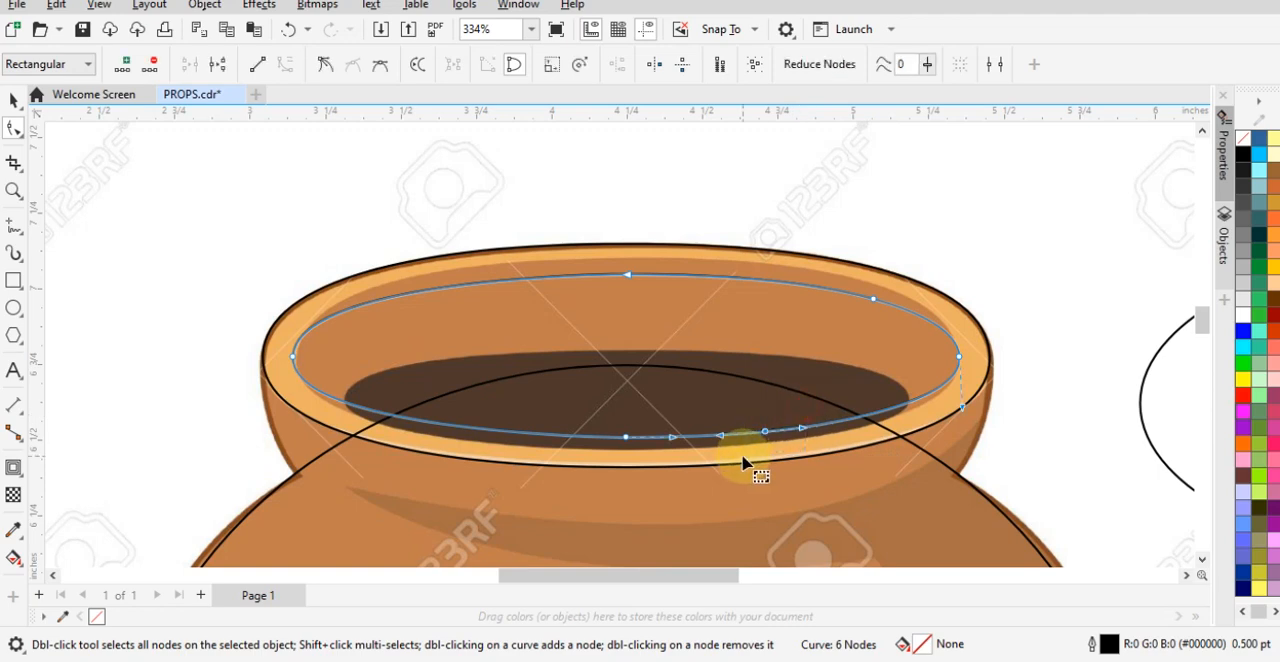
{"action": "double_click", "coordinate": [765, 431]}
{"action": "double_click", "coordinate": [873, 298]}
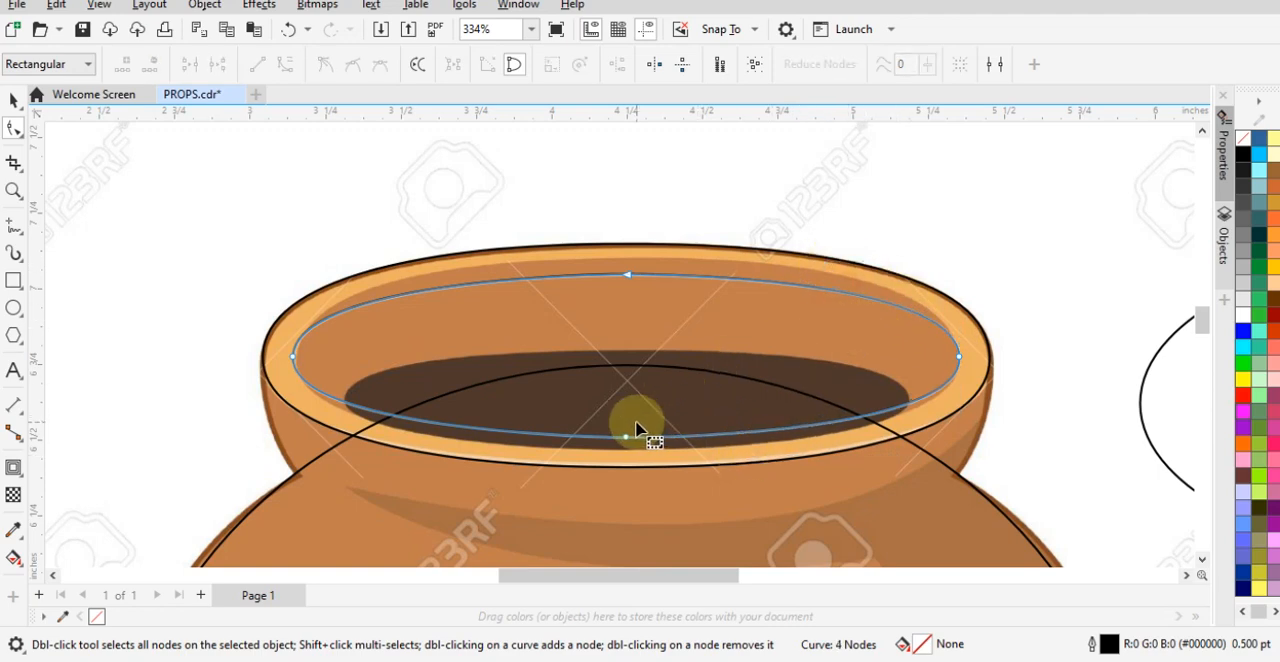
- Move the inner rim curve's bottom and top nodes outward to the pot's opening edge and lengthen the right side node's handles
{"action": "left_click_drag", "start_coordinate": [627, 441], "coordinate": [628, 458]}
{"action": "left_click_drag", "start_coordinate": [629, 276], "coordinate": [627, 258]}
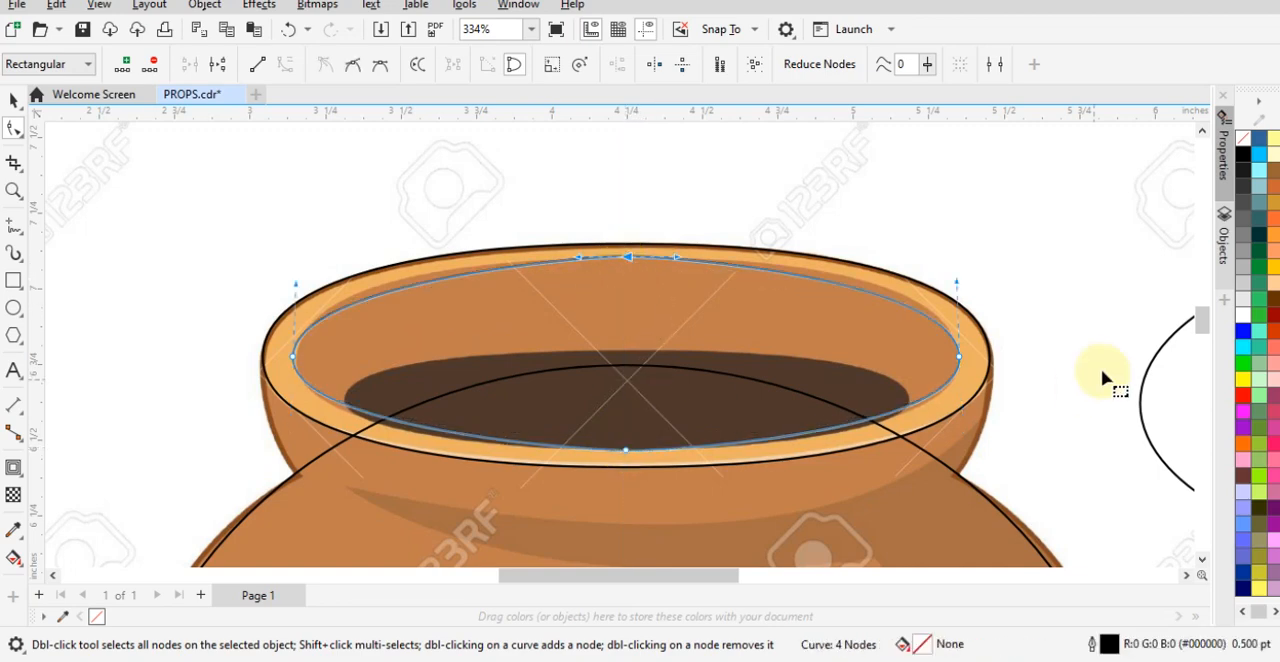
{"action": "left_click", "coordinate": [898, 402]}
{"action": "left_click_drag", "start_coordinate": [957, 289], "coordinate": [952, 266]}
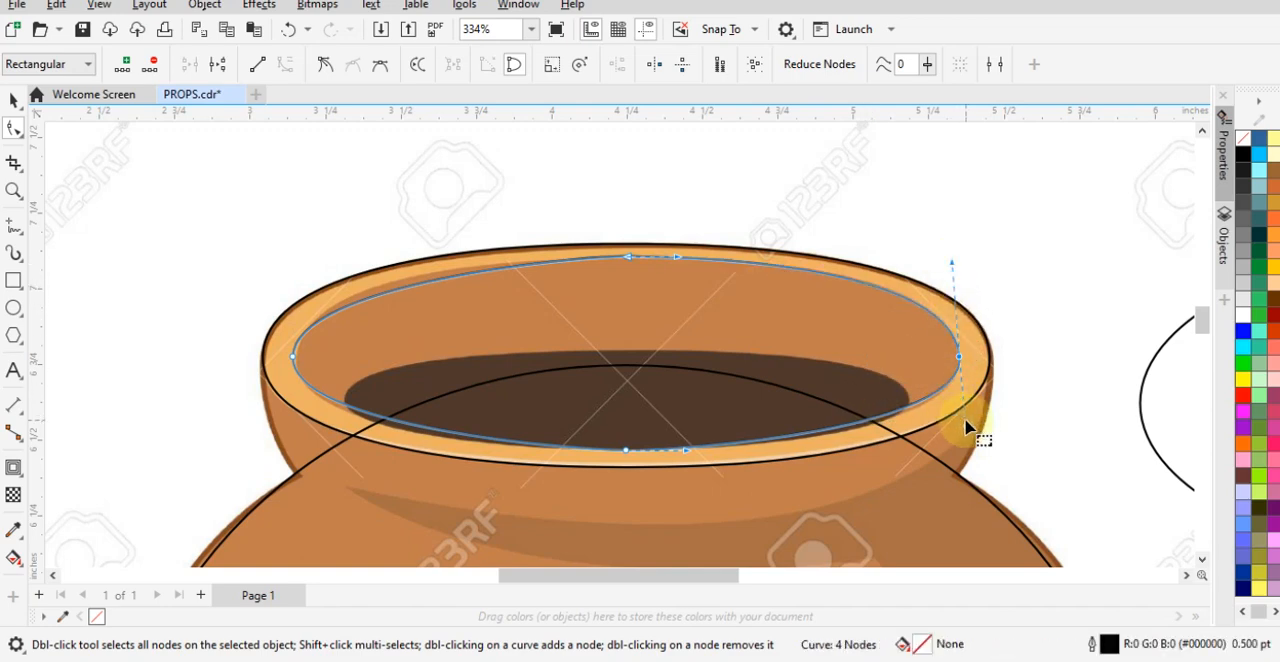
{"action": "mouse_move", "coordinate": [967, 430]}
{"action": "left_mouse_down"}
{"action": "mouse_move", "coordinate": [942, 448]}
{"action": "mouse_move", "coordinate": [961, 434]}
{"action": "left_mouse_up"}
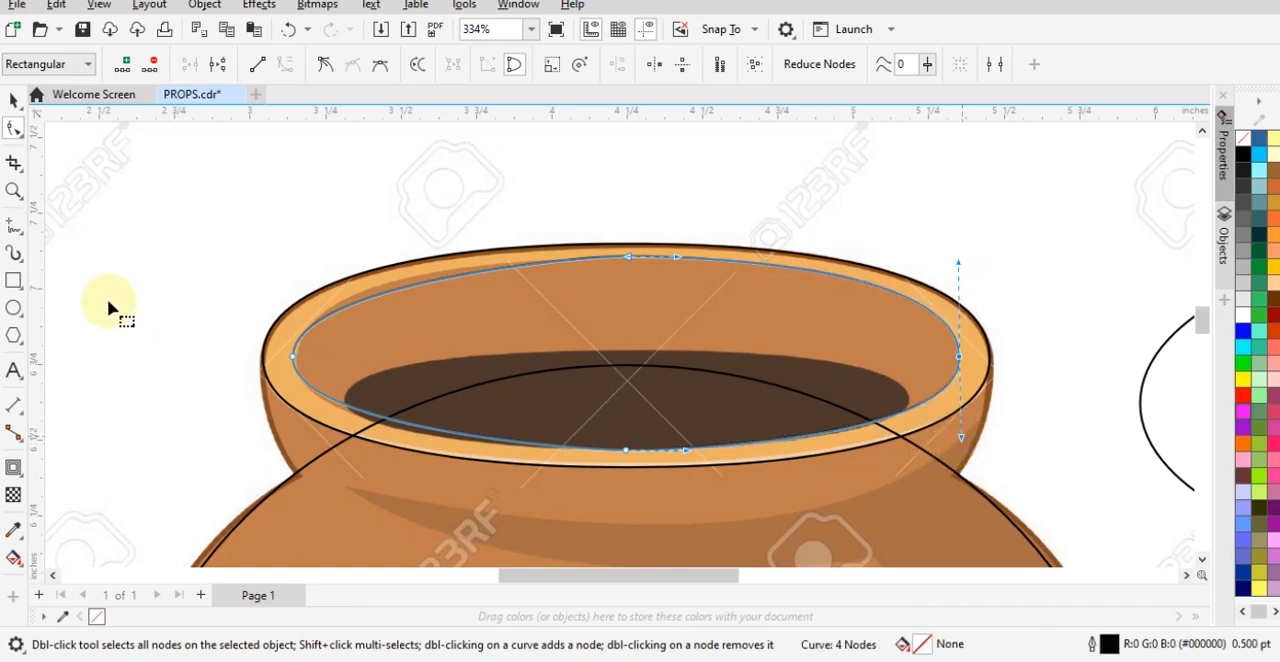
- Lengthen both handles of the inner rim curve's left side node so the outline follows the opening's edge
{"action": "left_click_drag", "start_coordinate": [230, 302], "coordinate": [300, 365]}
{"action": "left_click_drag", "start_coordinate": [297, 289], "coordinate": [299, 261]}
{"action": "left_click_drag", "start_coordinate": [284, 428], "coordinate": [298, 440]}
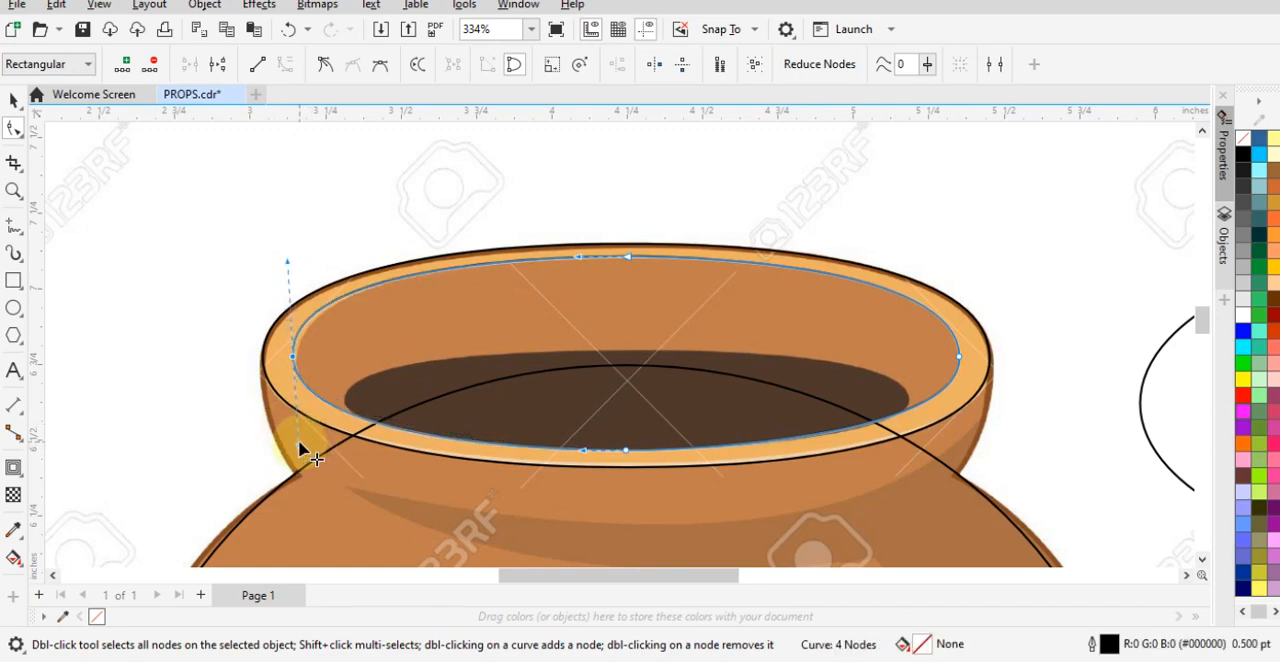
{"action": "key", "text": "space"}
{"action": "scroll", "coordinate": [442, 355], "scroll_direction": "down", "scroll_amount": 3}
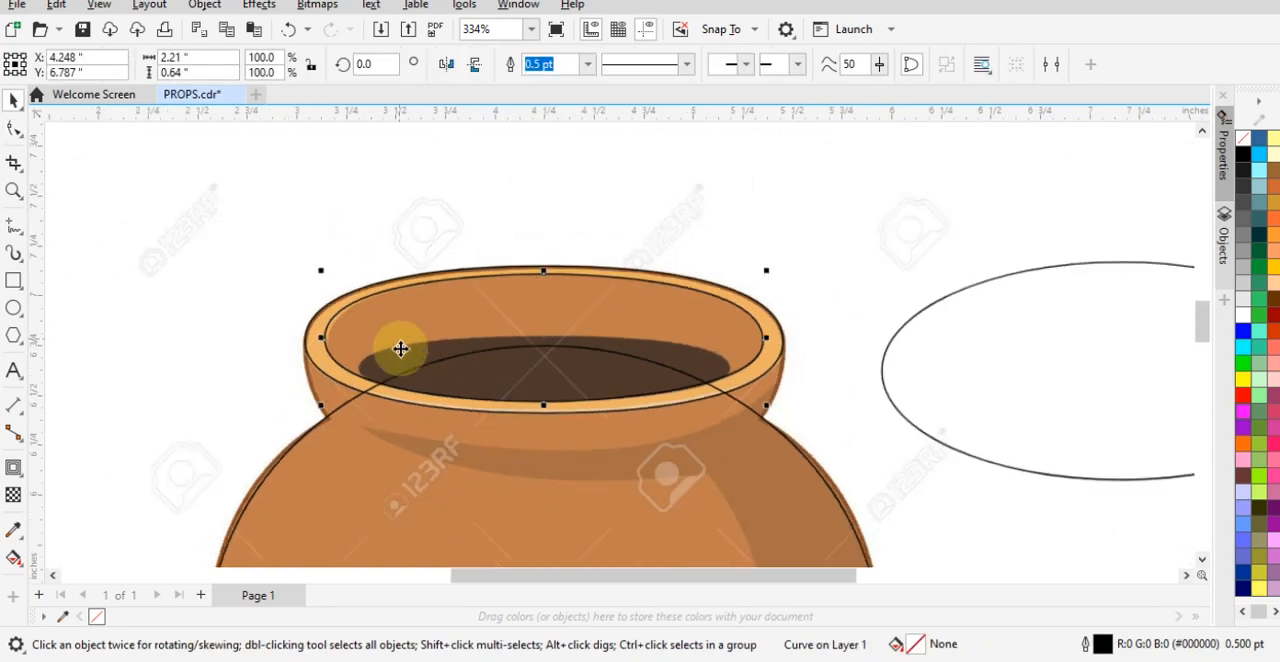
- Group the rim curve and the inner rim curve together, keeping them in place on the reference pot
{"action": "scroll", "coordinate": [260, 372], "scroll_direction": "up", "scroll_amount": 4}
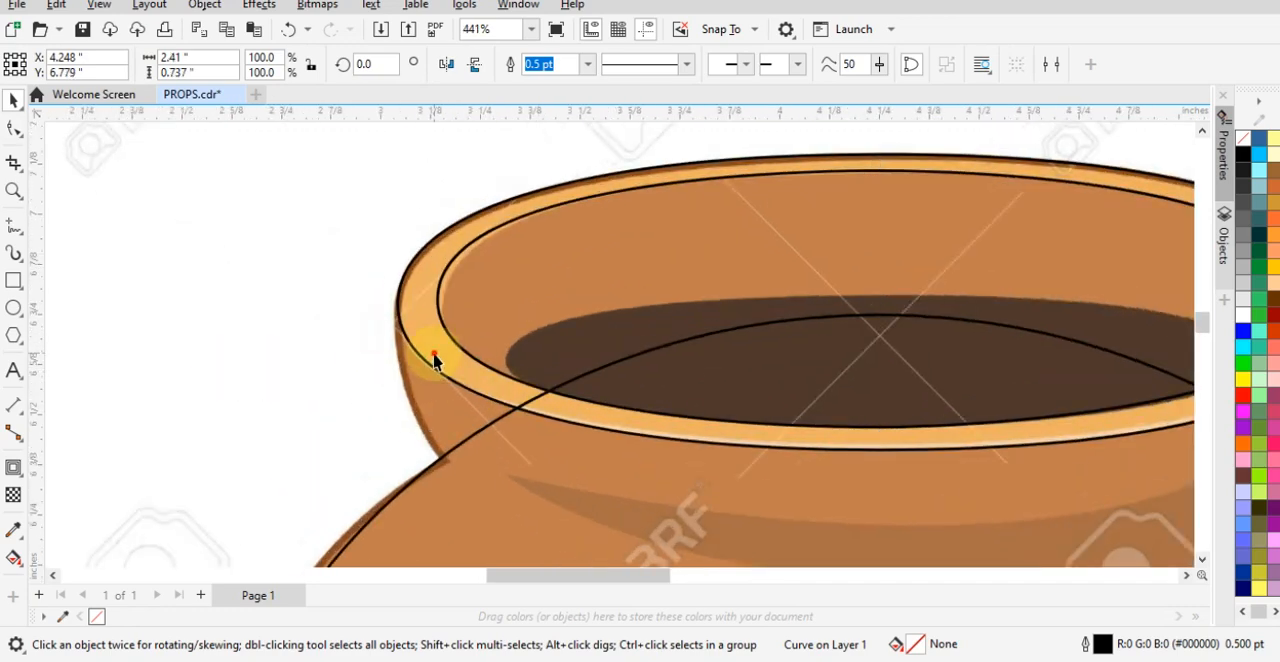
{"action": "left_click_drag", "start_coordinate": [434, 353], "coordinate": [395, 297]}
{"action": "key", "text": "ctrl+z"}
{"action": "left_click", "coordinate": [567, 265]}
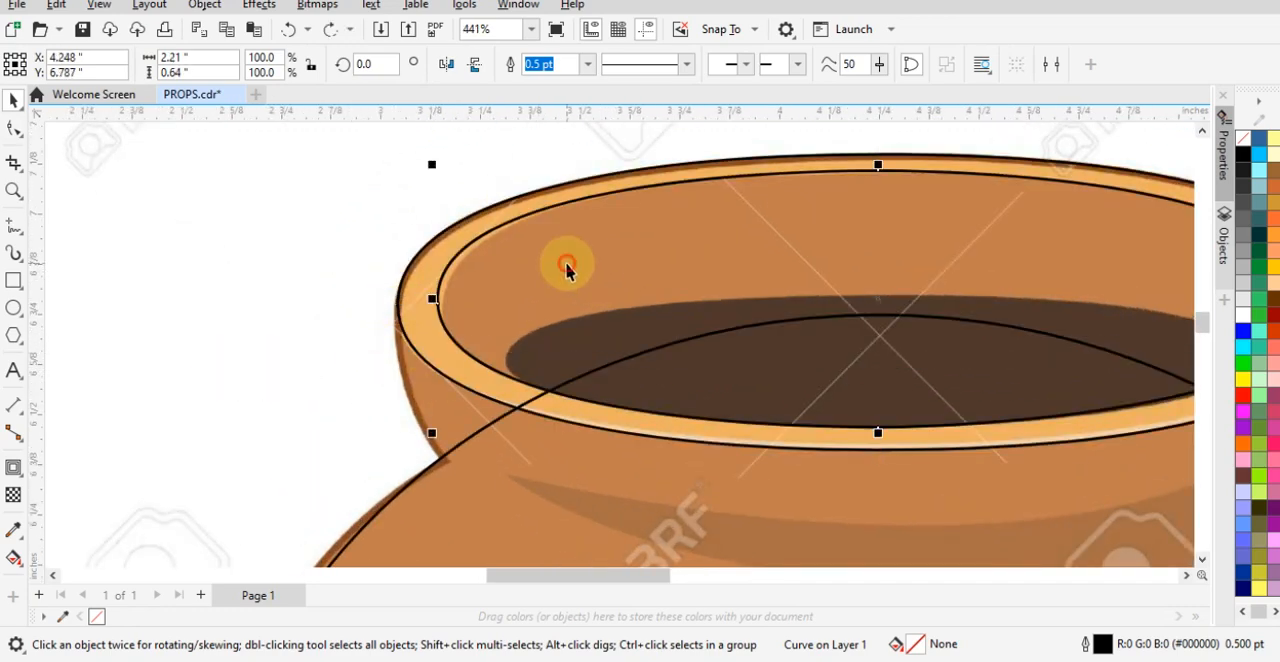
{"action": "left_click", "coordinate": [420, 251], "text": "shift"}
{"action": "left_click_drag", "start_coordinate": [420, 251], "coordinate": [478, 169]}
{"action": "key", "text": "ctrl+z"}
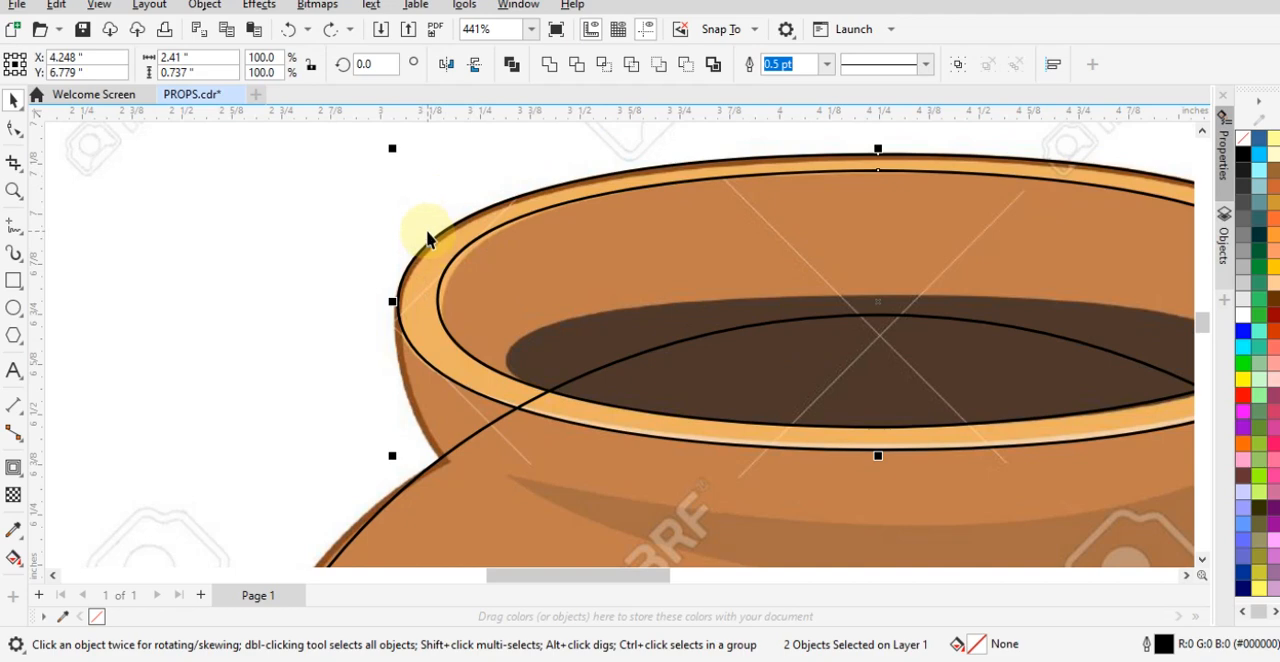
{"action": "key", "text": "ctrl+g"}
{"action": "scroll", "coordinate": [545, 325], "scroll_direction": "down", "scroll_amount": 1}
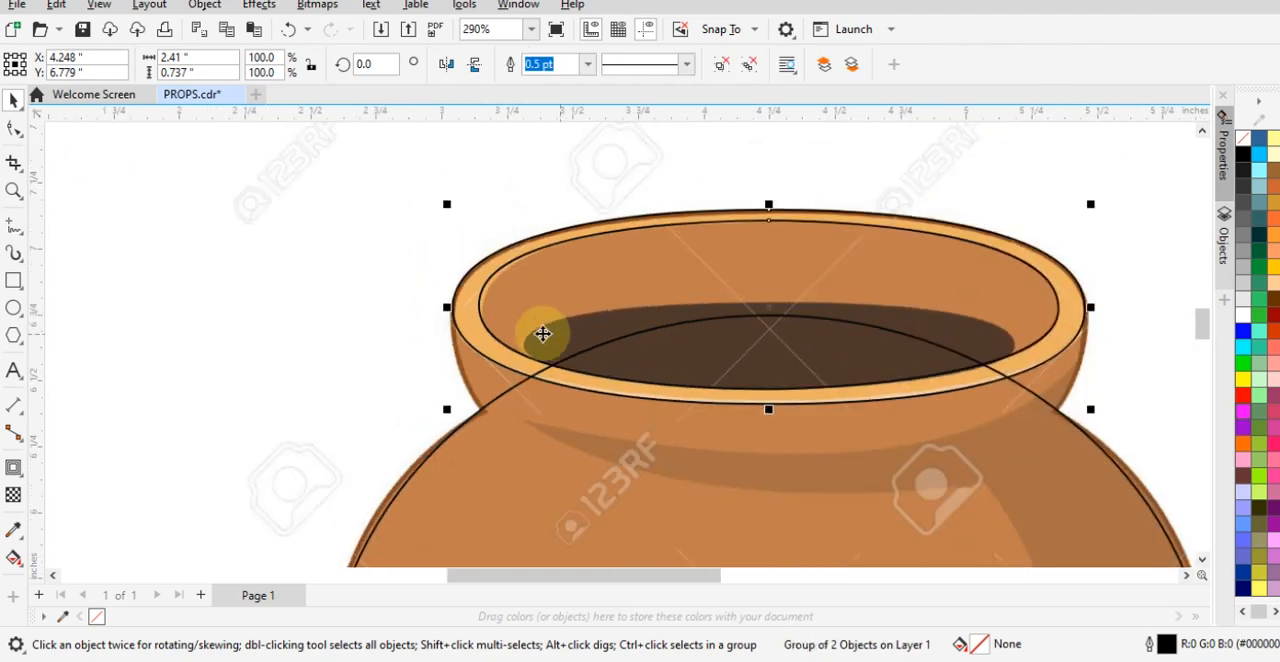
{"action": "left_click_drag", "start_coordinate": [500, 266], "coordinate": [574, 163]}
{"action": "key", "text": "ctrl+z"}
{"action": "left_click", "coordinate": [443, 294]}
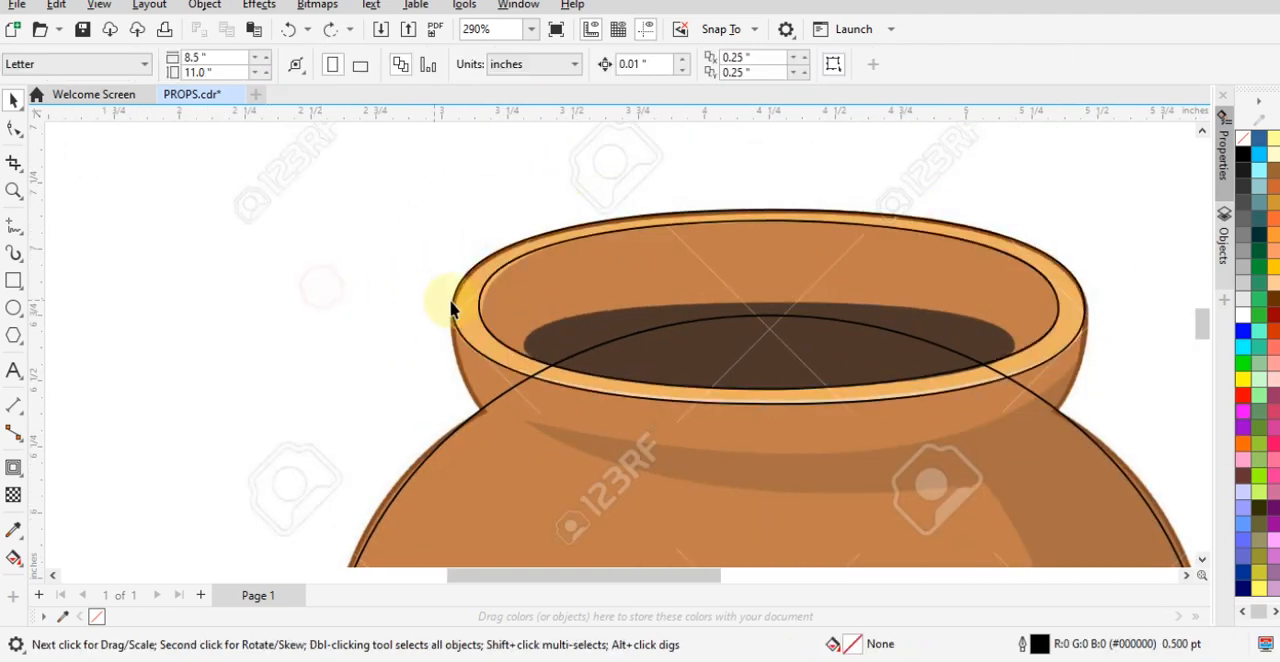
- Align the spare ellipse beside the pot to the horizontal centre of the pot body shape
{"action": "scroll", "coordinate": [443, 294], "scroll_direction": "down", "scroll_amount": 1}
{"action": "left_click", "coordinate": [1080, 364]}
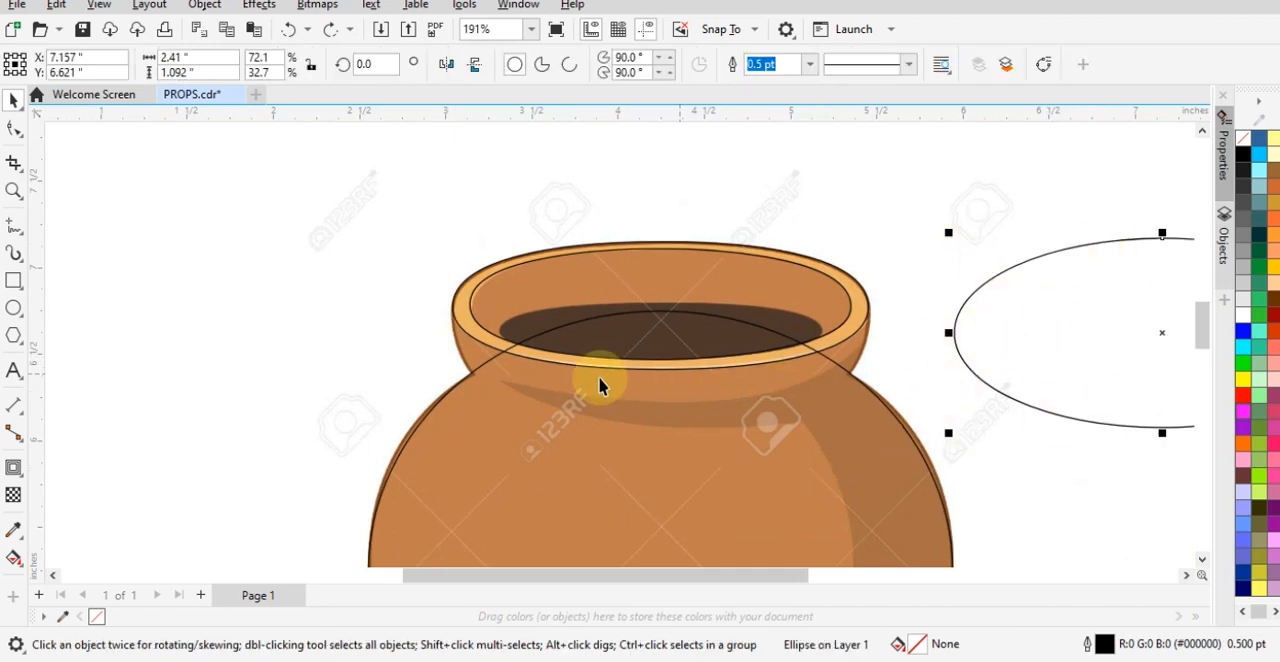
{"action": "scroll", "coordinate": [757, 223], "scroll_direction": "down", "scroll_amount": 1}
{"action": "scroll", "coordinate": [1063, 348], "scroll_direction": "up", "scroll_amount": 1}
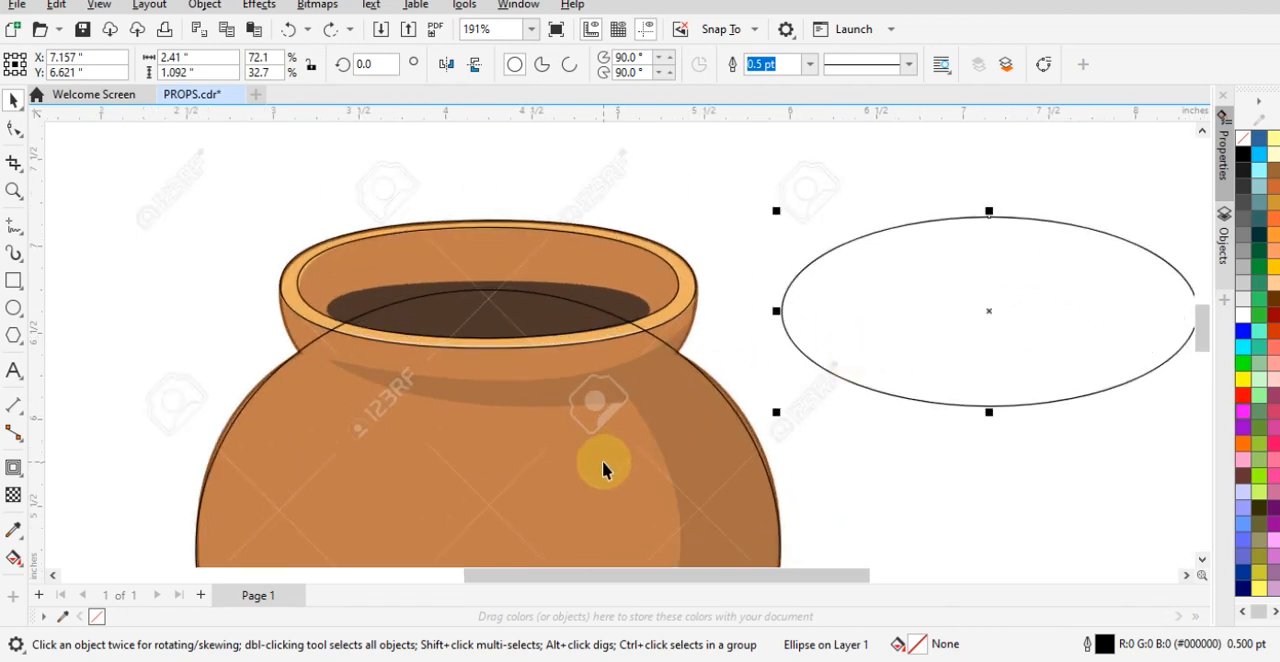
{"action": "left_click", "coordinate": [529, 467]}
{"action": "key", "text": "c"}
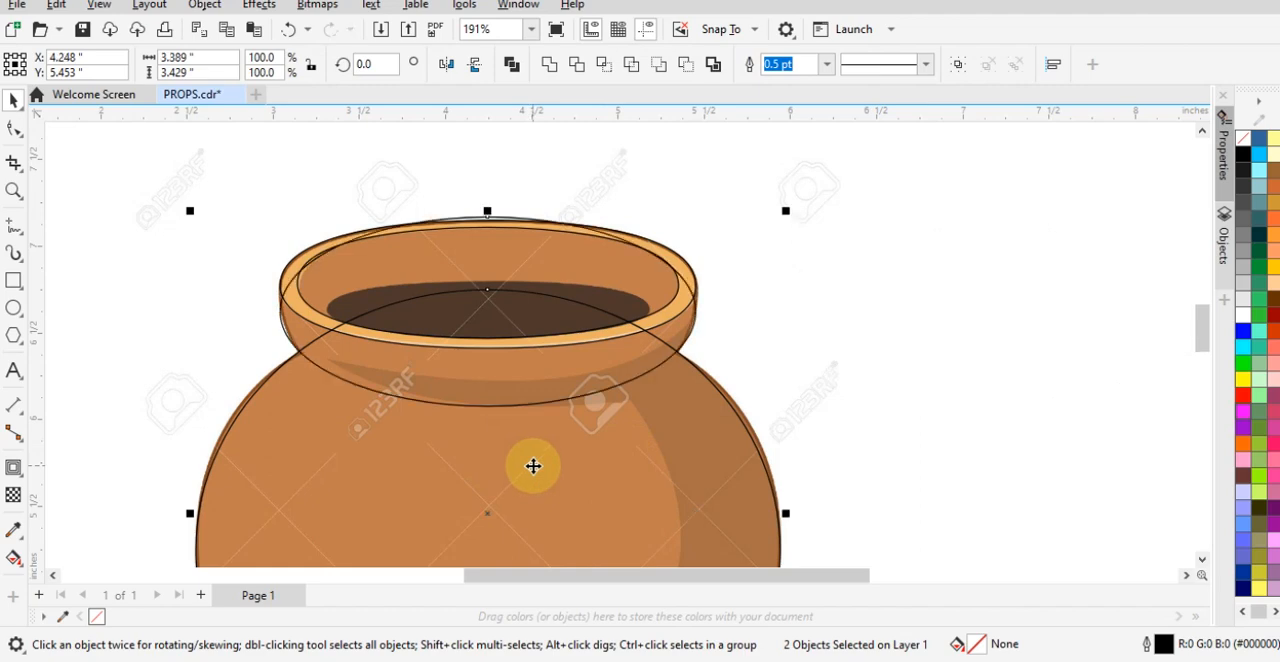
{"action": "left_click", "coordinate": [986, 370]}
- Convert the centred neck ellipse to curves and select all four of its nodes with the Shape tool
{"action": "scroll", "coordinate": [493, 302], "scroll_direction": "up", "scroll_amount": 1}
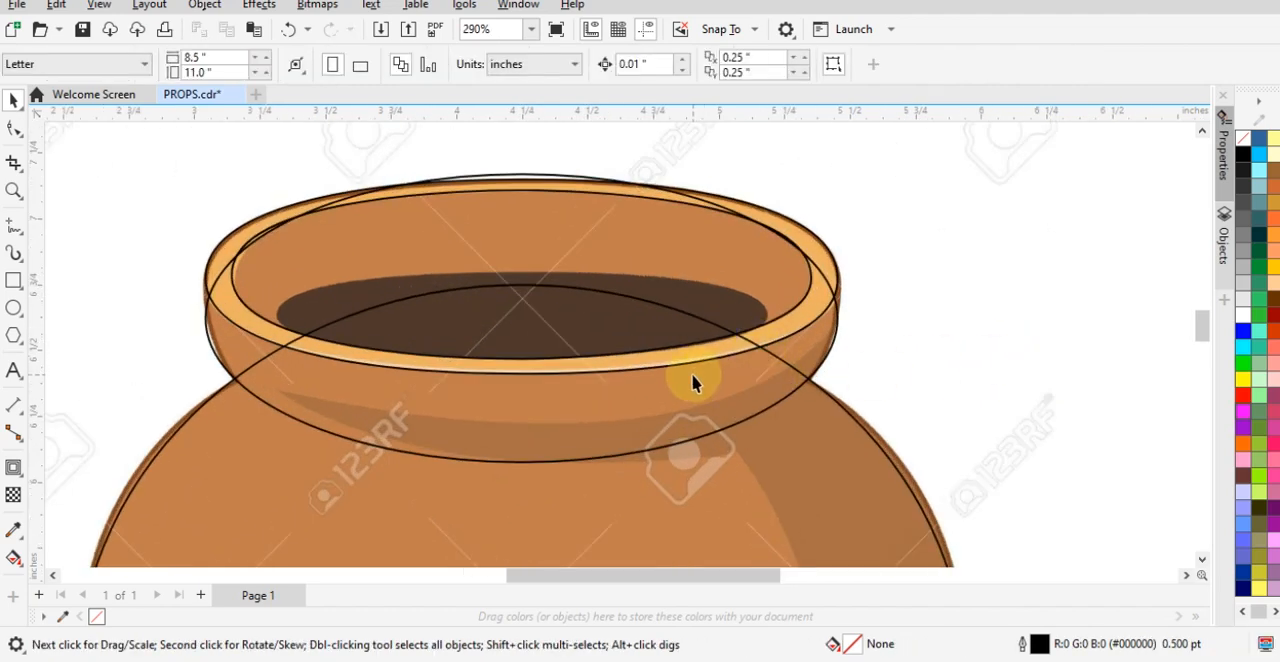
{"action": "left_click", "coordinate": [546, 399]}
{"action": "right_click", "coordinate": [216, 356]}
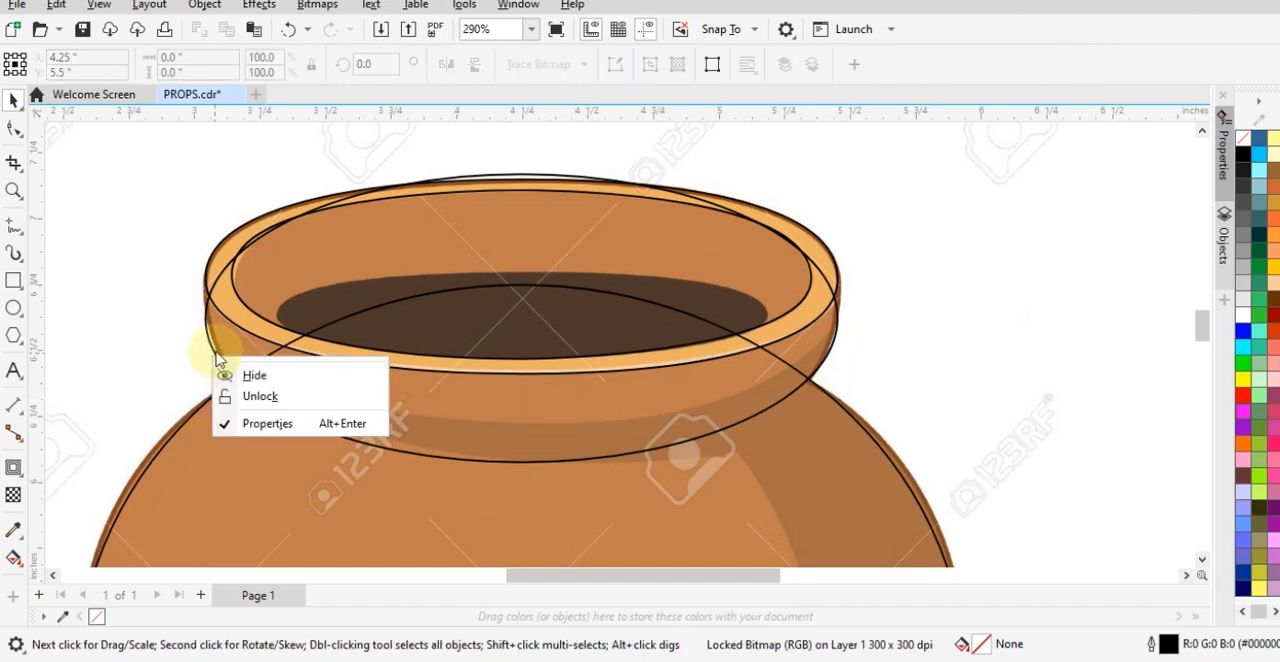
{"action": "right_click", "coordinate": [215, 330]}
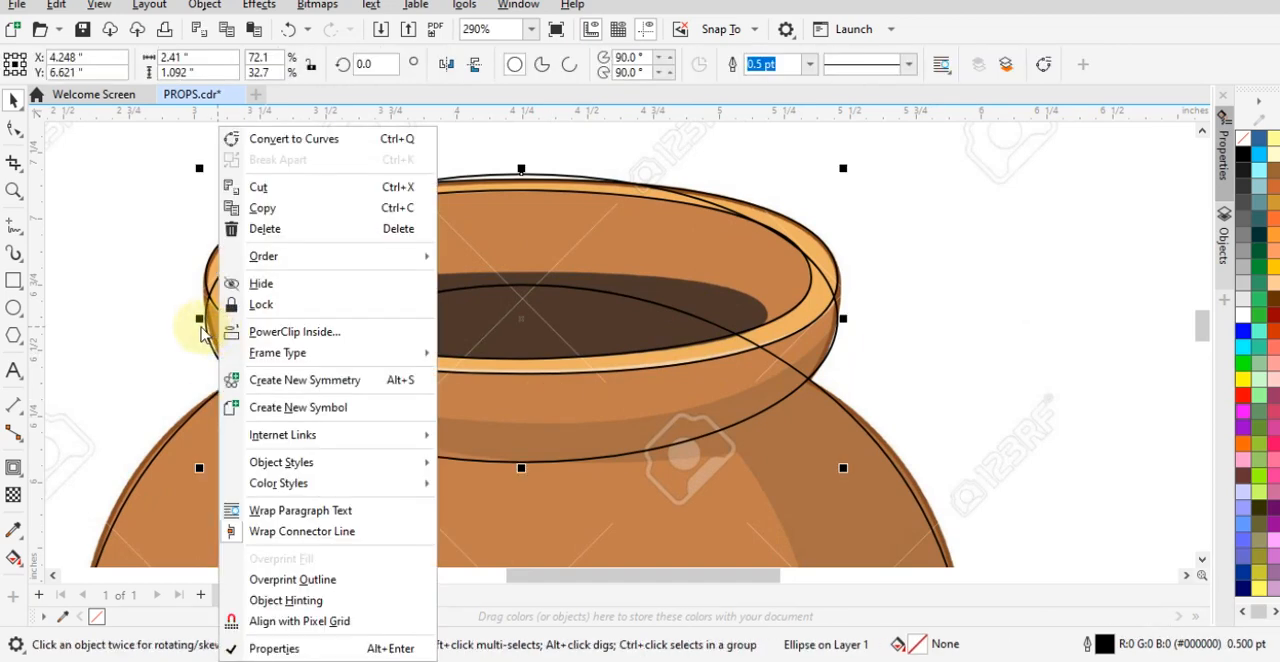
{"action": "left_click", "coordinate": [287, 140]}
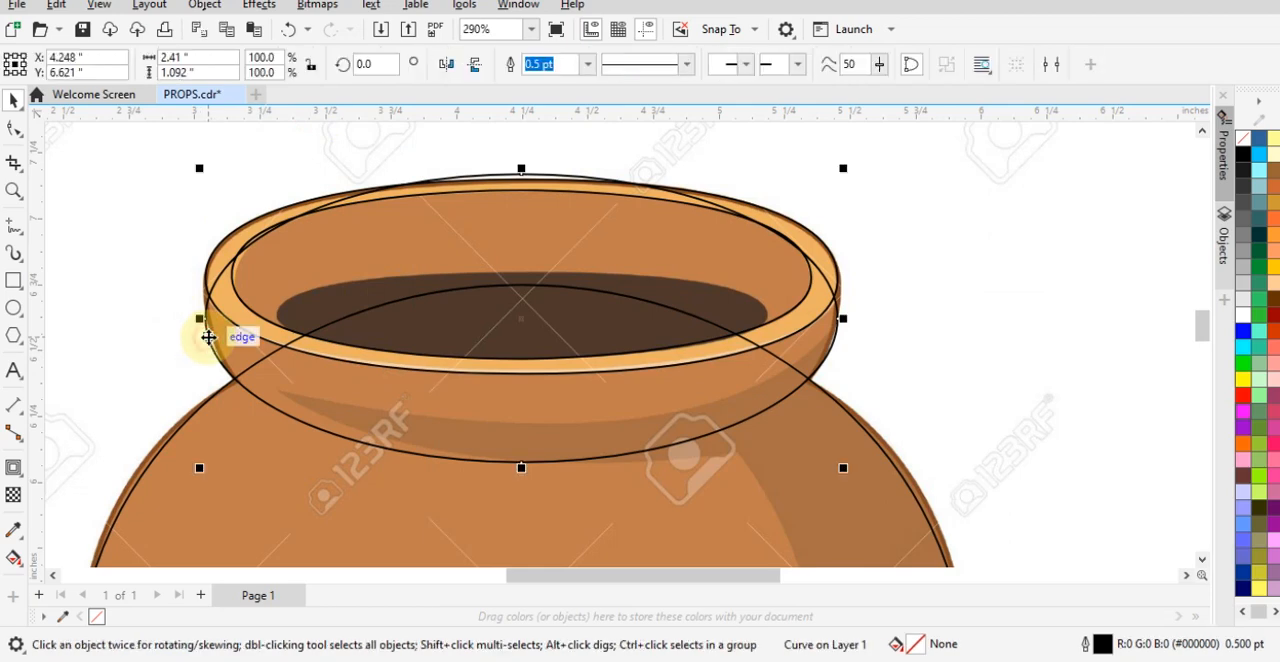
{"action": "left_click", "coordinate": [17, 133]}
{"action": "left_click_drag", "start_coordinate": [133, 146], "coordinate": [937, 452]}
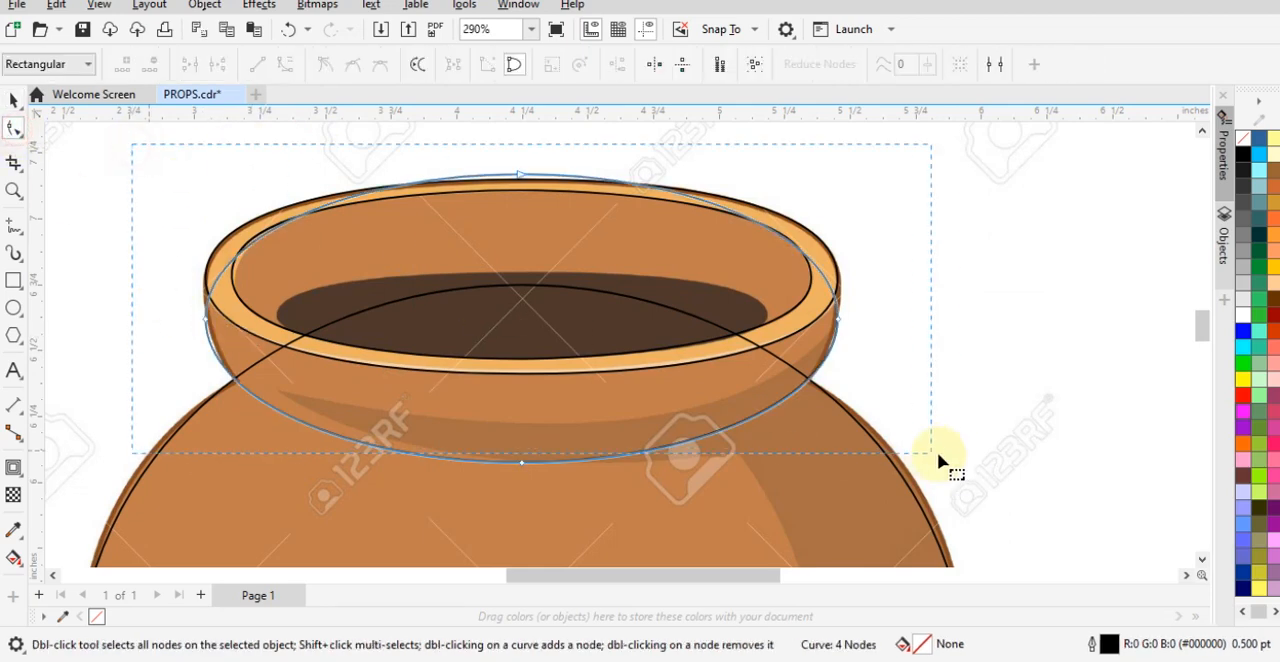
{"action": "left_click_drag", "start_coordinate": [972, 496], "coordinate": [974, 498]}
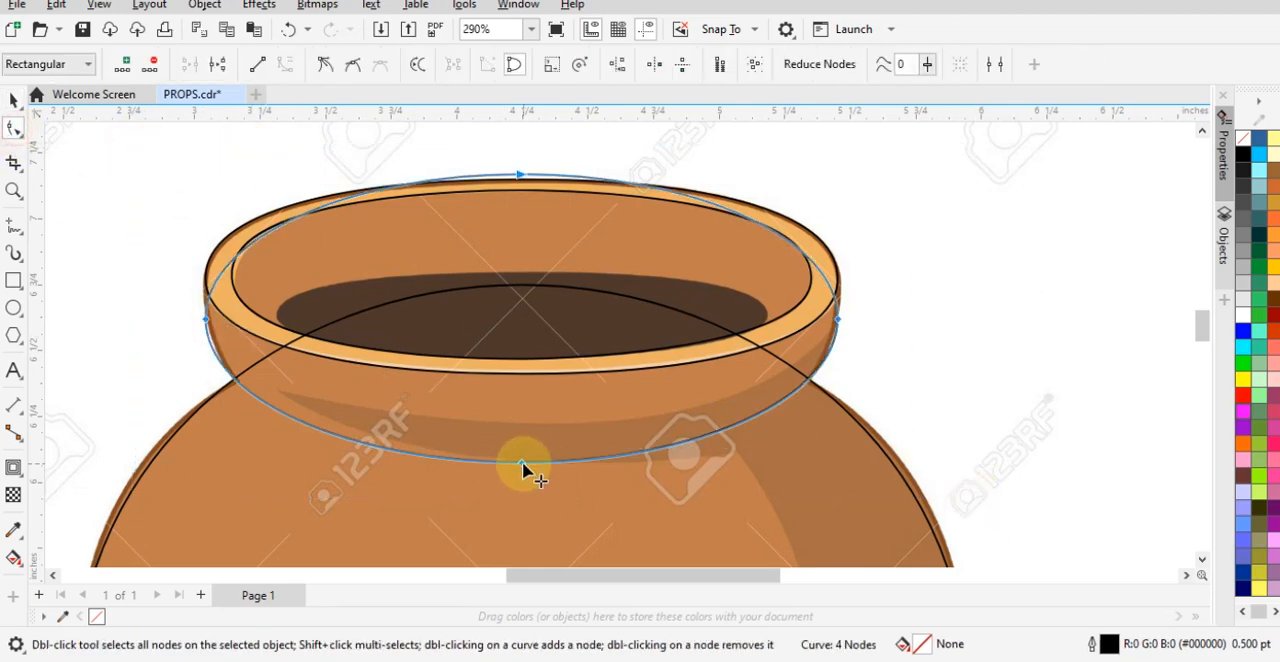
{"action": "right_click", "coordinate": [523, 462]}
{"action": "left_click", "coordinate": [559, 273]}
{"action": "left_click", "coordinate": [1014, 289]}
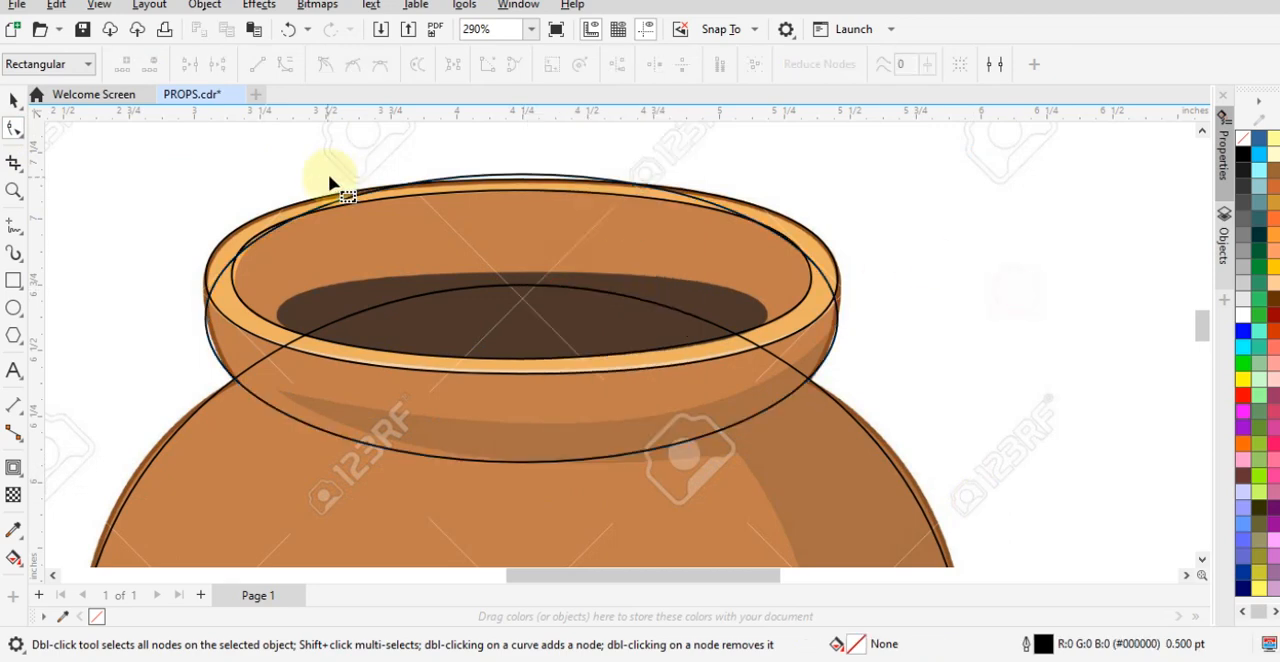
- Move the neck curve's top and right nodes onto the rim's outer edge and tilt the right node's upper handle to match it
{"action": "left_click", "coordinate": [398, 408]}
{"action": "scroll", "coordinate": [516, 170], "scroll_direction": "up", "scroll_amount": 2}
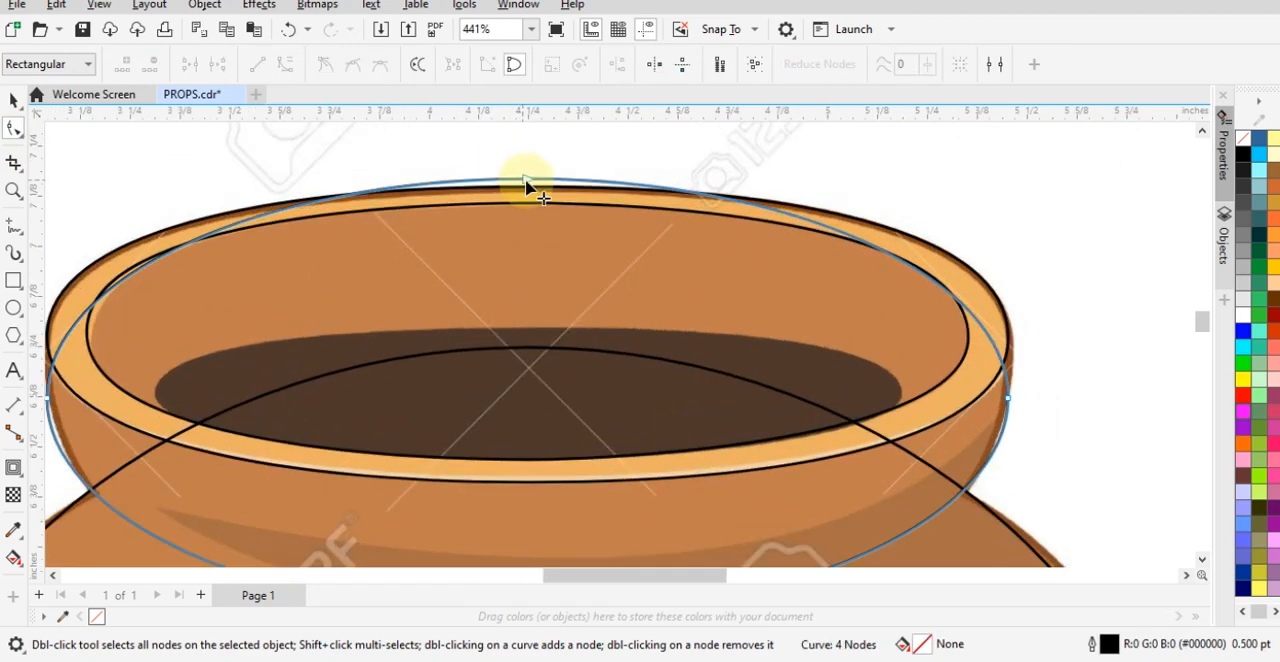
{"action": "left_click_drag", "start_coordinate": [528, 181], "coordinate": [528, 189]}
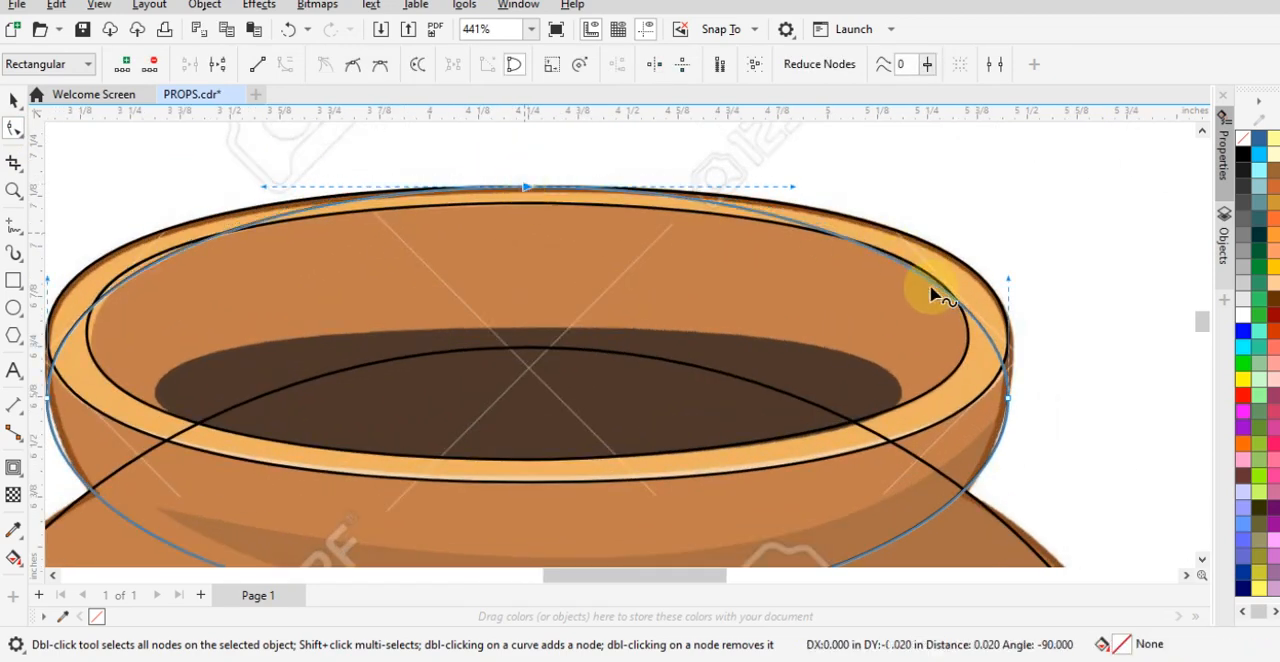
{"action": "left_click_drag", "start_coordinate": [1000, 383], "coordinate": [1014, 341]}
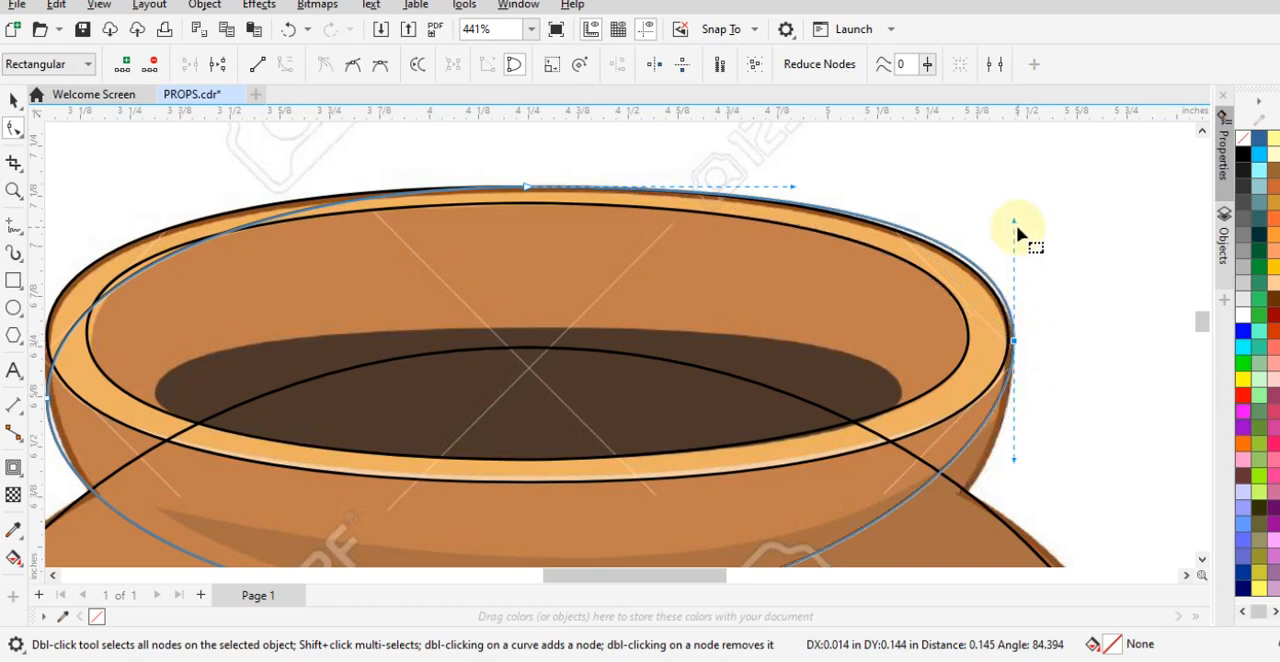
{"action": "left_click_drag", "start_coordinate": [1015, 218], "coordinate": [996, 222]}
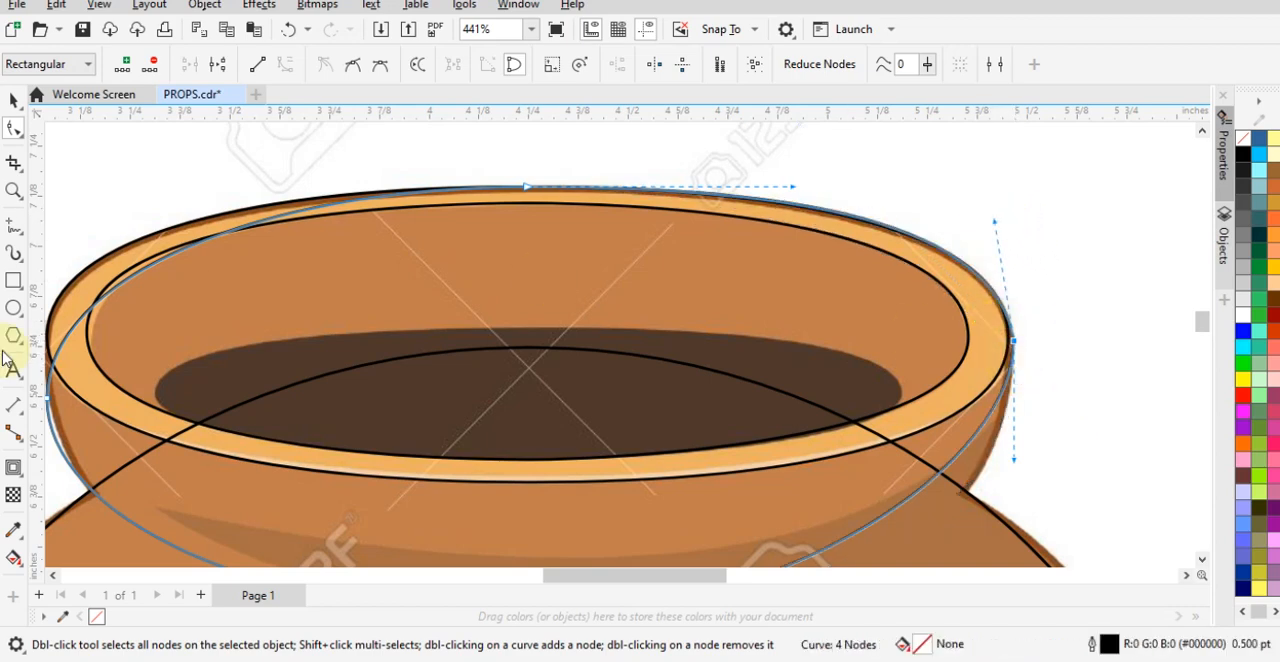
- Move the neck curve's left node up to the rim's outer edge and adjust its upper handle to follow the rim outline
{"action": "scroll", "coordinate": [453, 239], "scroll_direction": "down", "scroll_amount": 1}
{"action": "scroll", "coordinate": [88, 295], "scroll_direction": "up", "scroll_amount": 2}
{"action": "left_click_drag", "start_coordinate": [103, 408], "coordinate": [102, 338]}
{"action": "left_click_drag", "start_coordinate": [100, 250], "coordinate": [101, 248]}
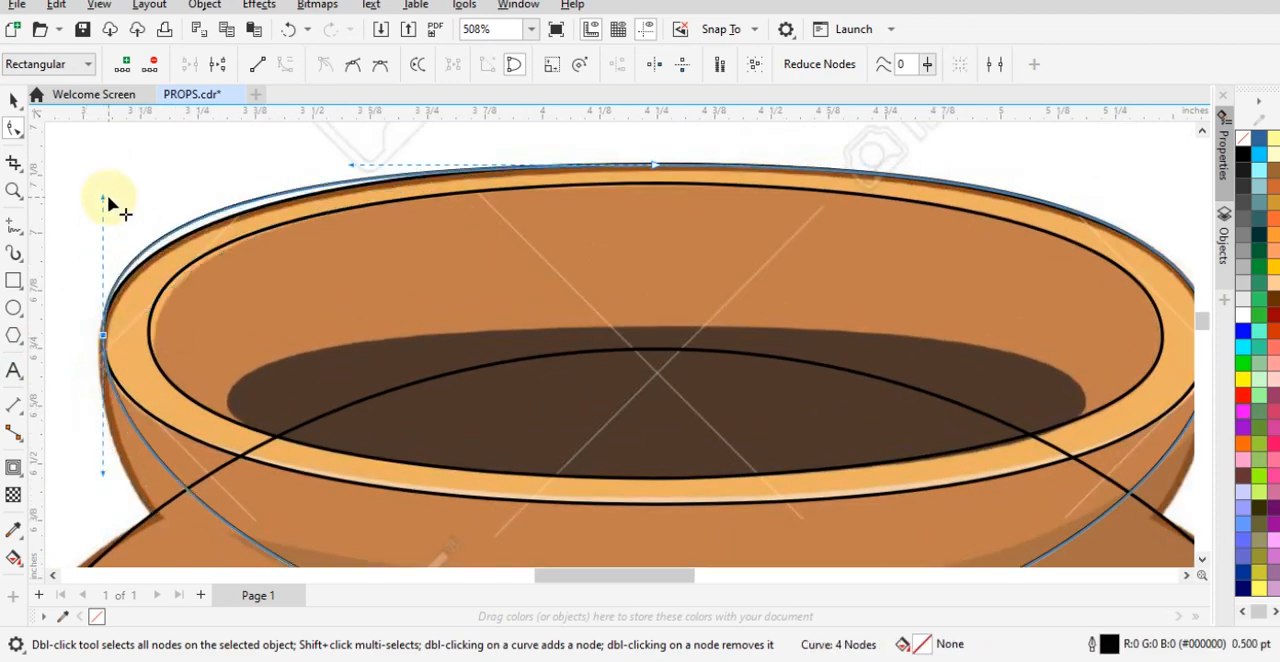
{"action": "left_click_drag", "start_coordinate": [100, 198], "coordinate": [124, 216]}
{"action": "scroll", "coordinate": [298, 262], "scroll_direction": "down", "scroll_amount": 3}
{"action": "scroll", "coordinate": [262, 460], "scroll_direction": "up", "scroll_amount": 2}
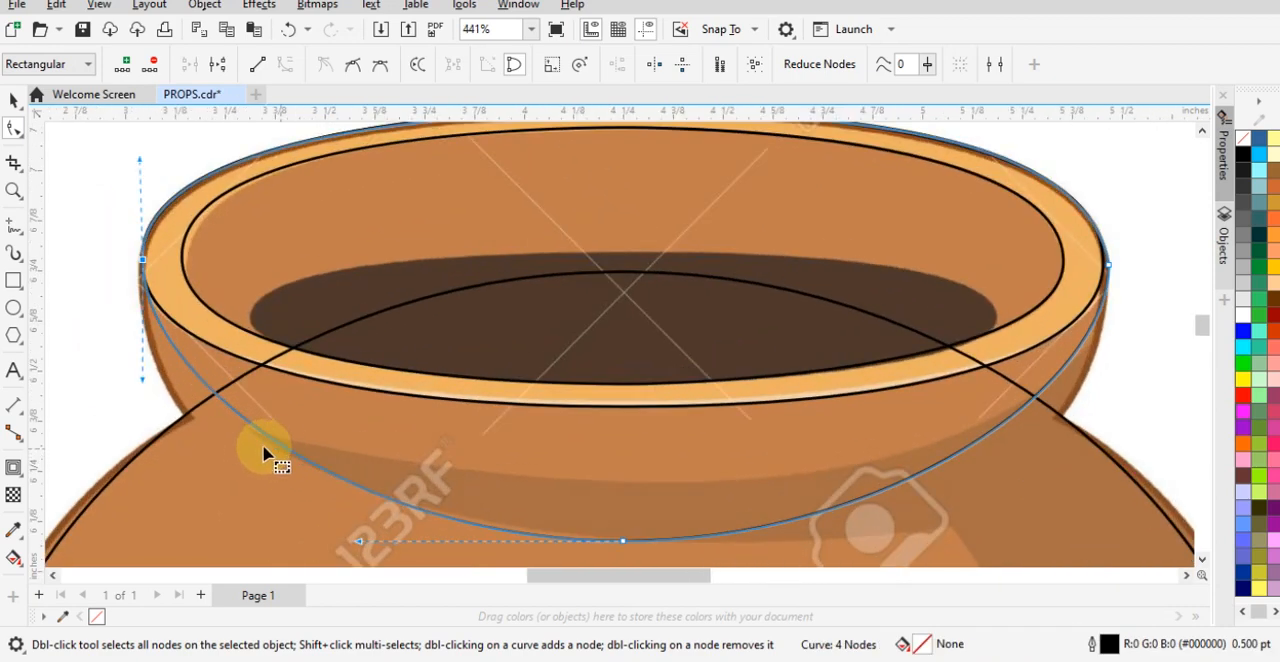
- Pull both handles of the neck curve's bottom node outward and downward so its sides follow the reference neck
{"action": "left_click", "coordinate": [356, 545]}
{"action": "left_click_drag", "start_coordinate": [537, 491], "coordinate": [757, 557]}
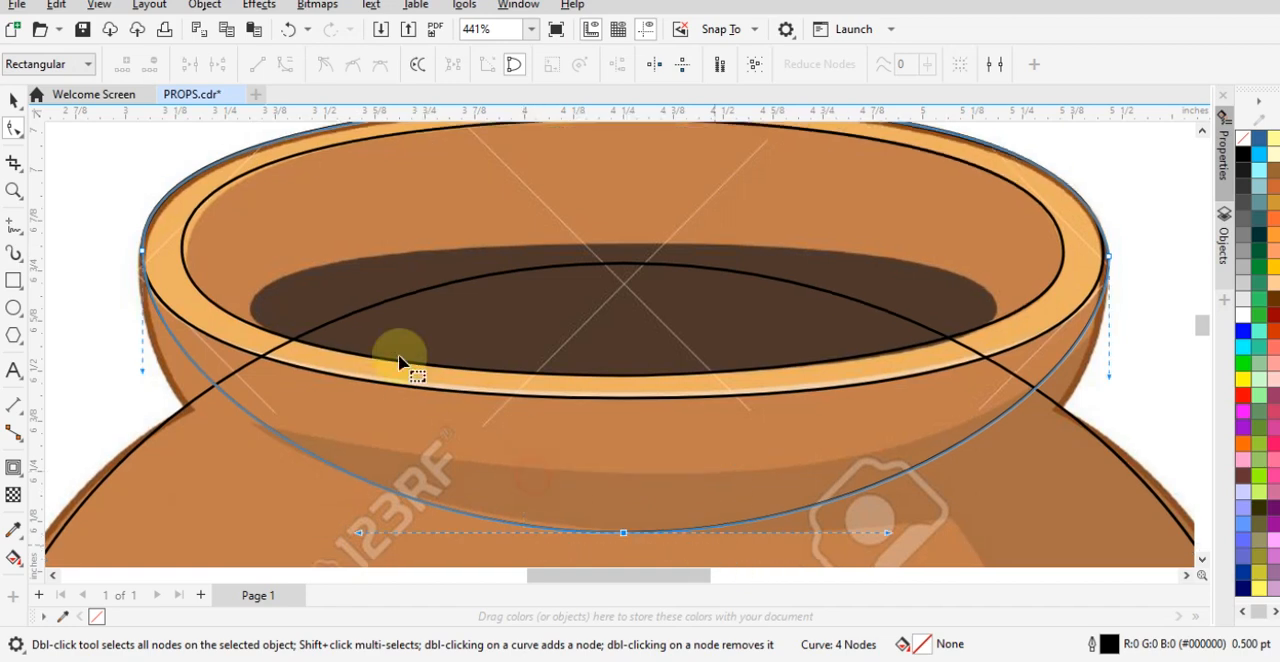
{"action": "scroll", "coordinate": [286, 500], "scroll_direction": "down", "scroll_amount": 2}
{"action": "scroll", "coordinate": [391, 471], "scroll_direction": "up", "scroll_amount": 2}
{"action": "left_click_drag", "start_coordinate": [396, 470], "coordinate": [247, 514]}
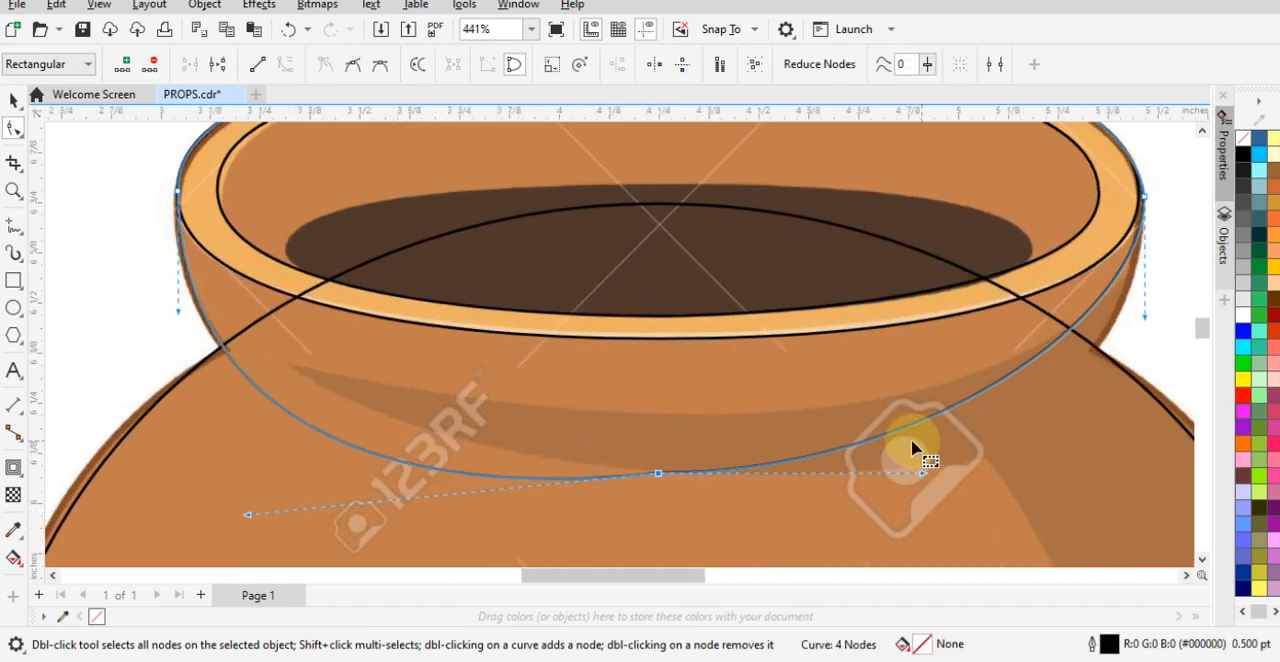
{"action": "left_click_drag", "start_coordinate": [920, 477], "coordinate": [1051, 510]}
{"action": "scroll", "coordinate": [750, 360], "scroll_direction": "down", "scroll_amount": 2}
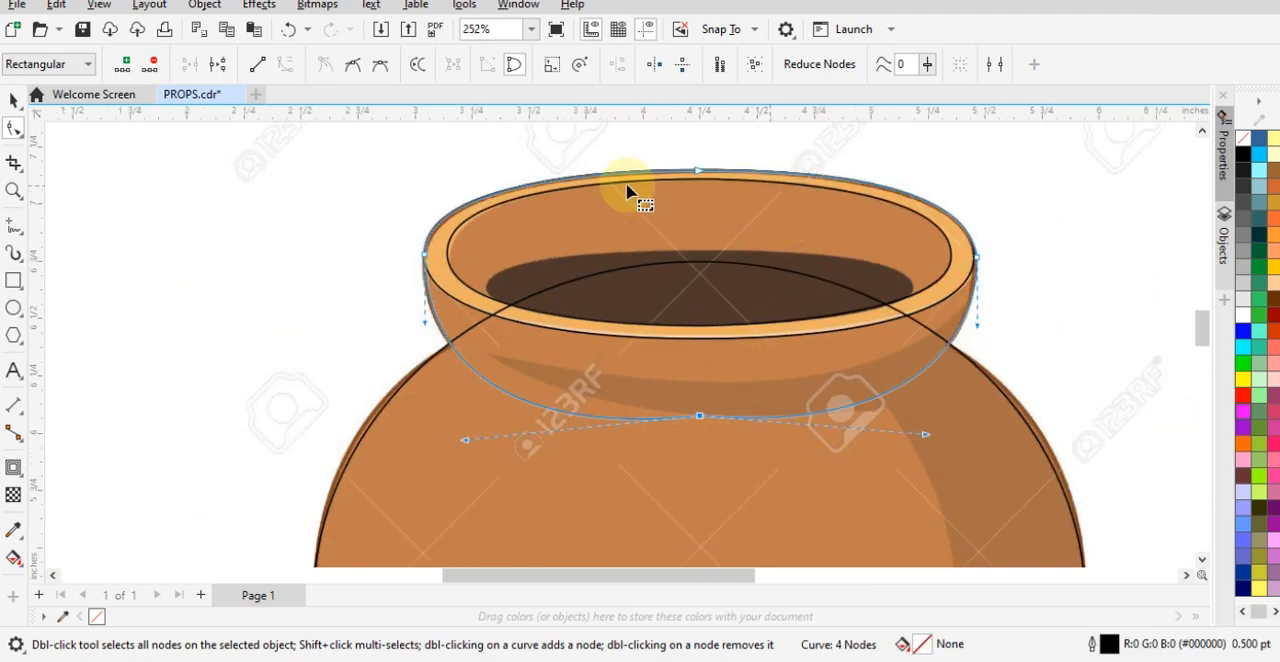
{"action": "scroll", "coordinate": [675, 153], "scroll_direction": "up", "scroll_amount": 3}
{"action": "key", "text": "space"}
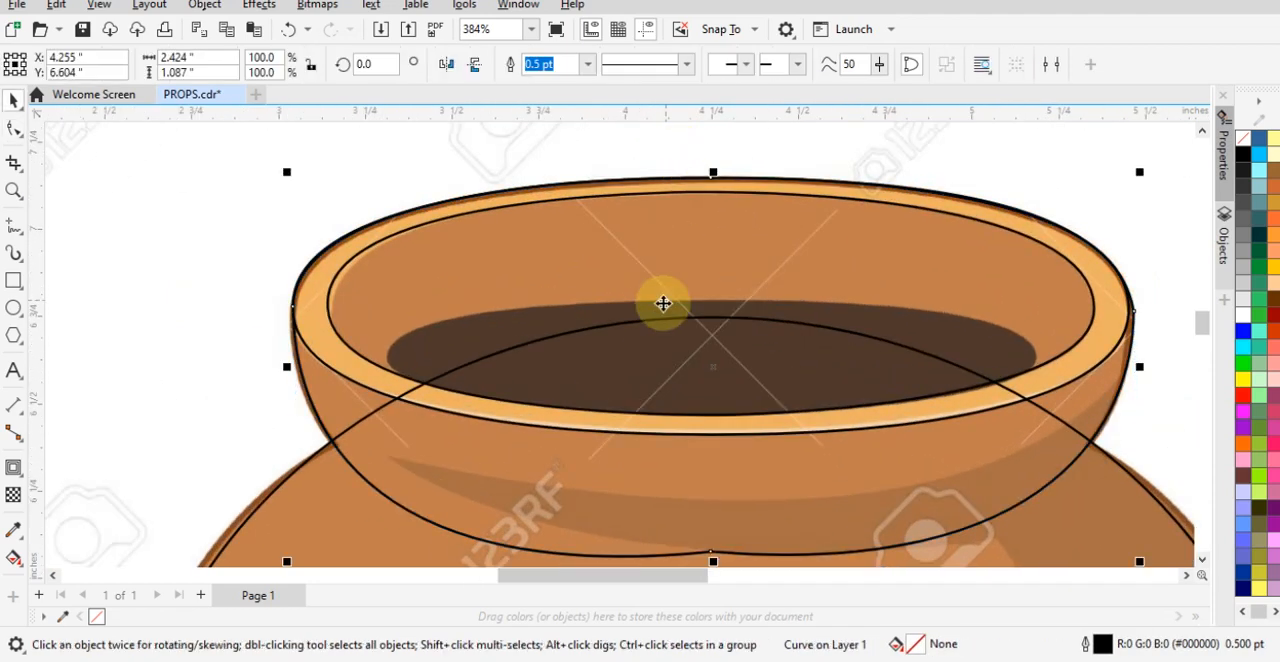
{"action": "scroll", "coordinate": [631, 296], "scroll_direction": "down", "scroll_amount": 3}
{"action": "scroll", "coordinate": [631, 296], "scroll_direction": "down", "scroll_amount": 5}
{"action": "left_click", "coordinate": [563, 466], "text": "shift"}
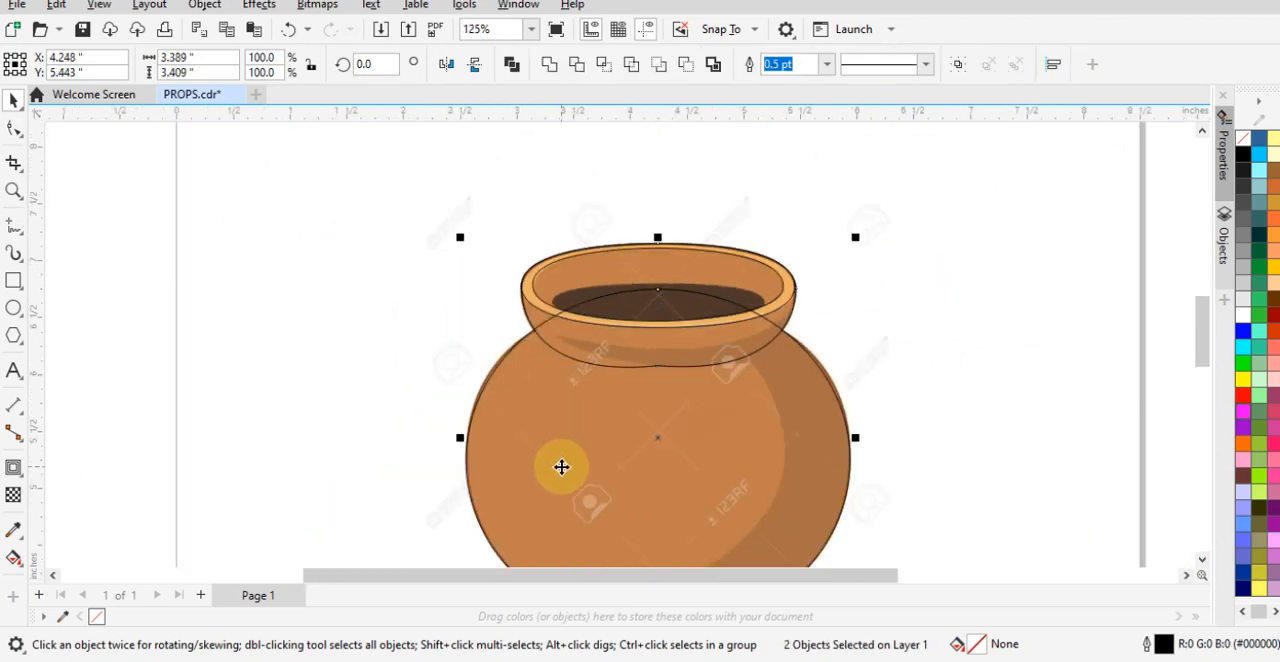
{"action": "left_click_drag", "start_coordinate": [563, 466], "coordinate": [918, 470]}
{"action": "left_click", "coordinate": [371, 349]}
{"action": "left_click", "coordinate": [903, 277]}
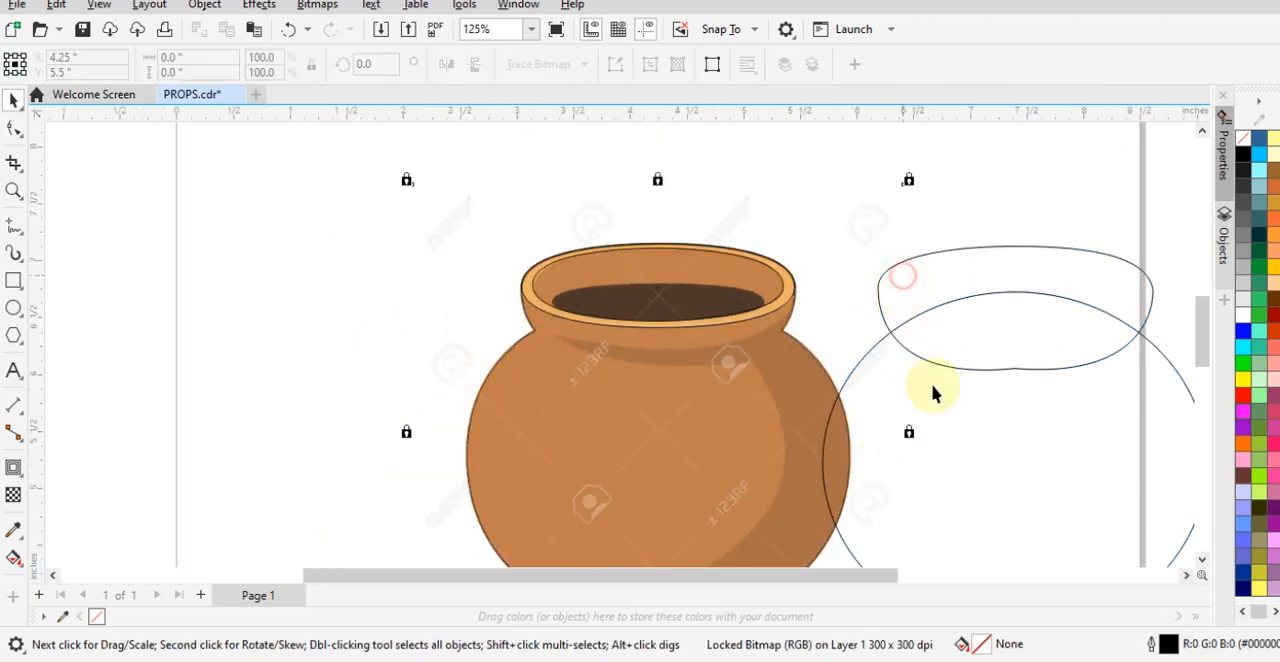
{"action": "left_click", "coordinate": [948, 428]}
{"action": "left_click", "coordinate": [903, 286]}
{"action": "left_click", "coordinate": [961, 485]}
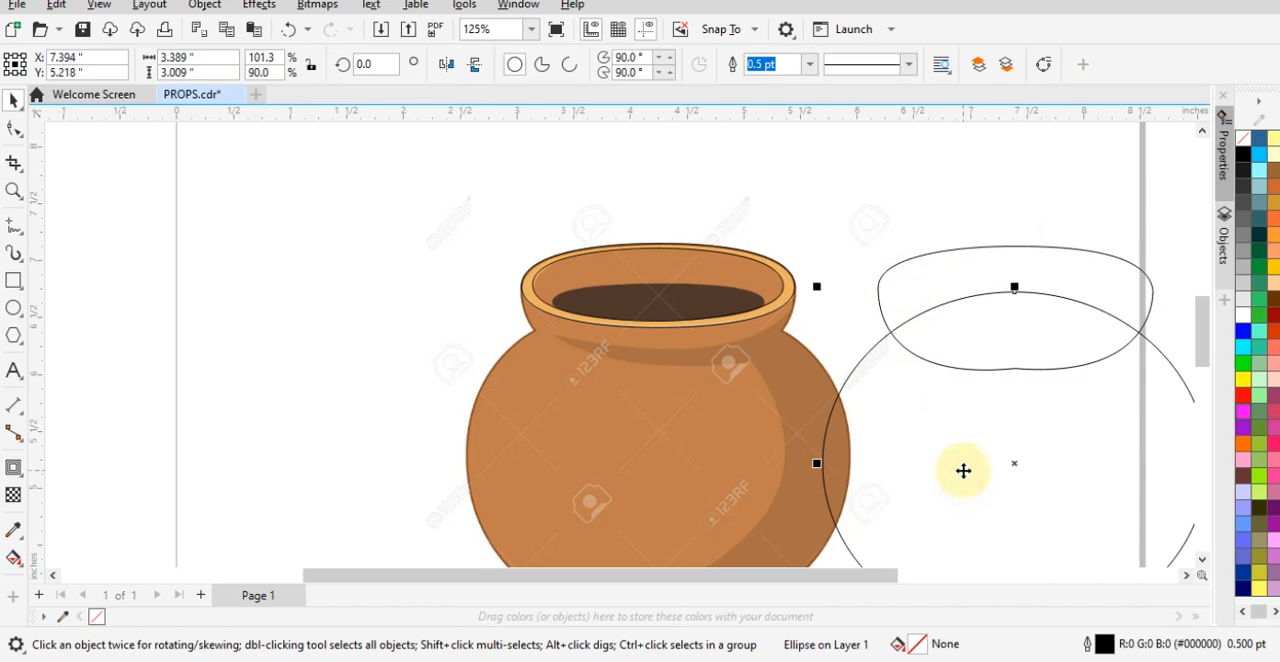
{"action": "key", "text": "ctrl+z"}
{"action": "left_click", "coordinate": [963, 470]}
- Move the grouped rim ellipses off the pot into the empty area to its right
{"action": "left_click_drag", "start_coordinate": [447, 204], "coordinate": [1030, 347]}
{"action": "left_click_drag", "start_coordinate": [660, 285], "coordinate": [1023, 260]}
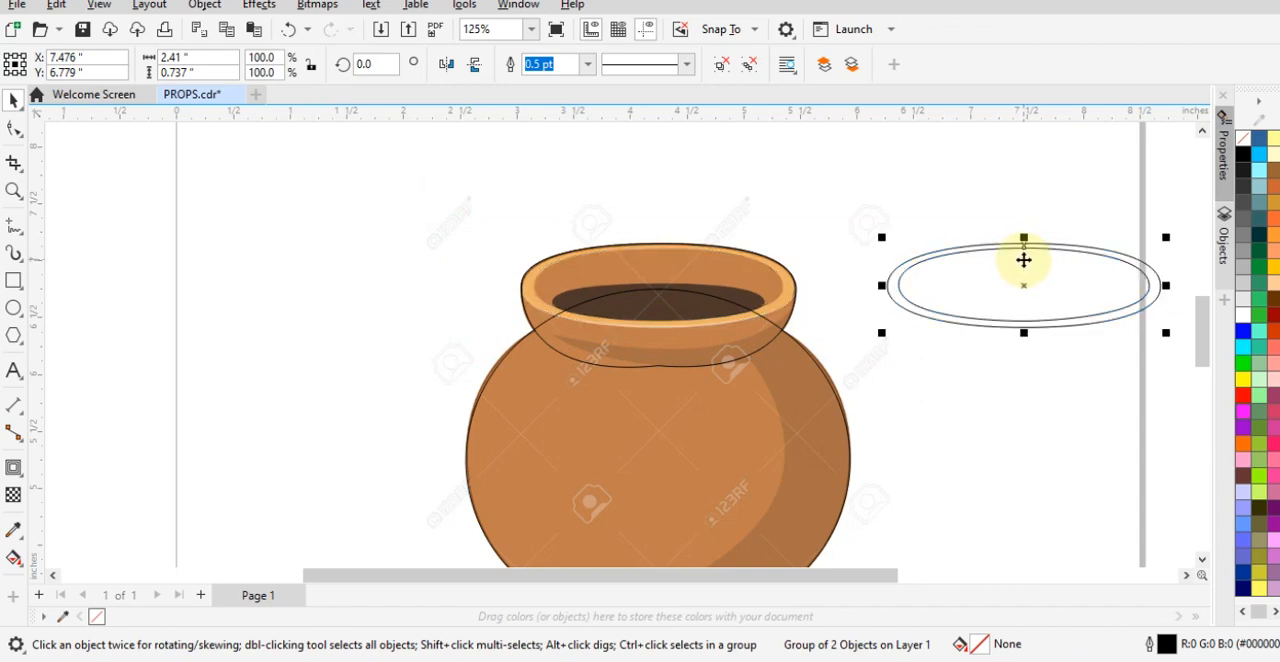
{"action": "left_click", "coordinate": [1003, 481]}
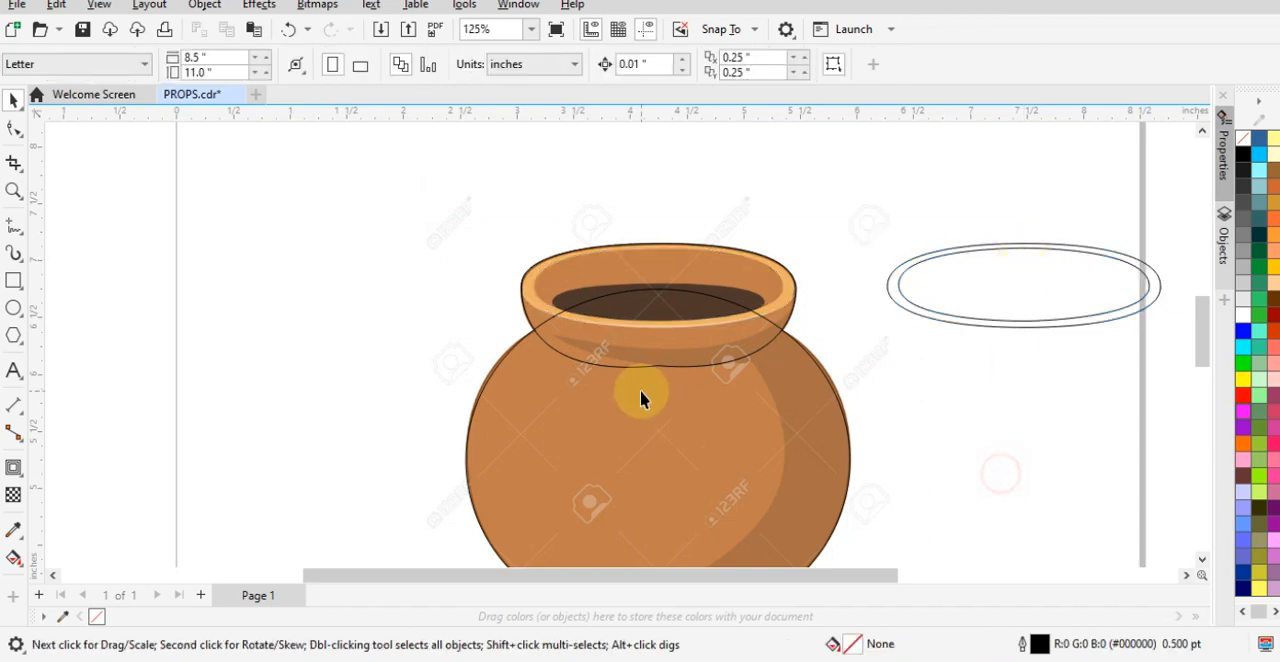
- Weld the neck curve and the pot body ellipse into a single pot outline
{"action": "left_click", "coordinate": [646, 271]}
{"action": "left_click", "coordinate": [650, 430], "text": "shift"}
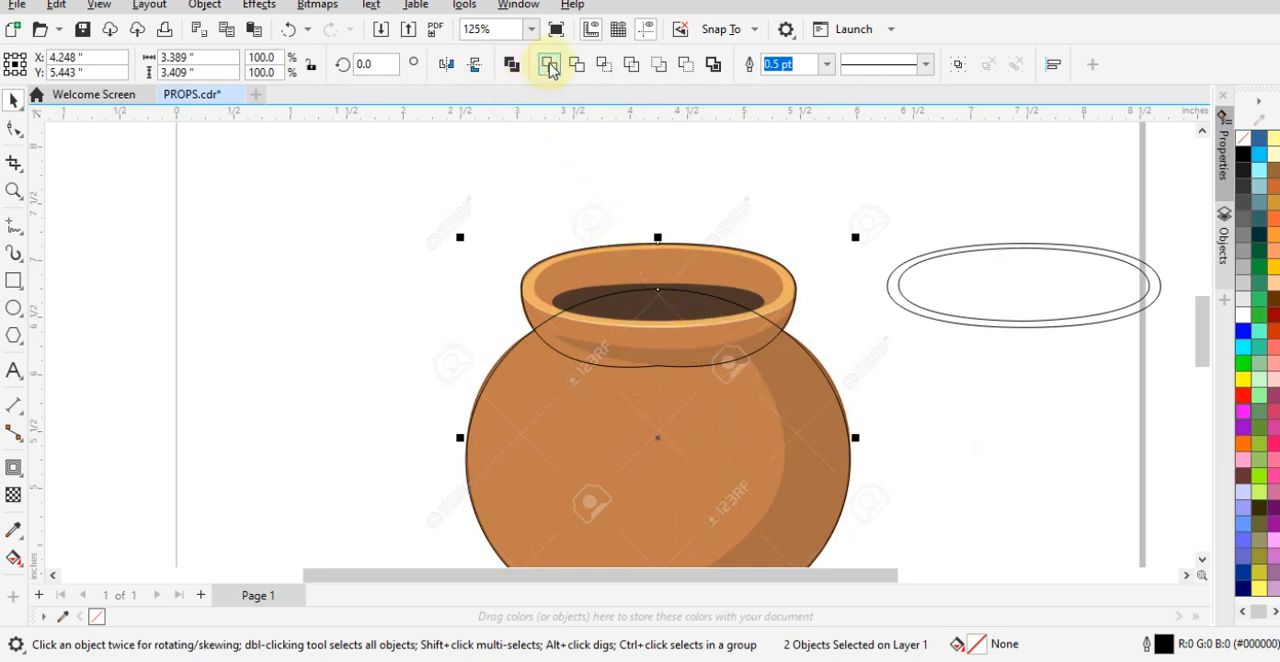
{"action": "left_click", "coordinate": [549, 65]}
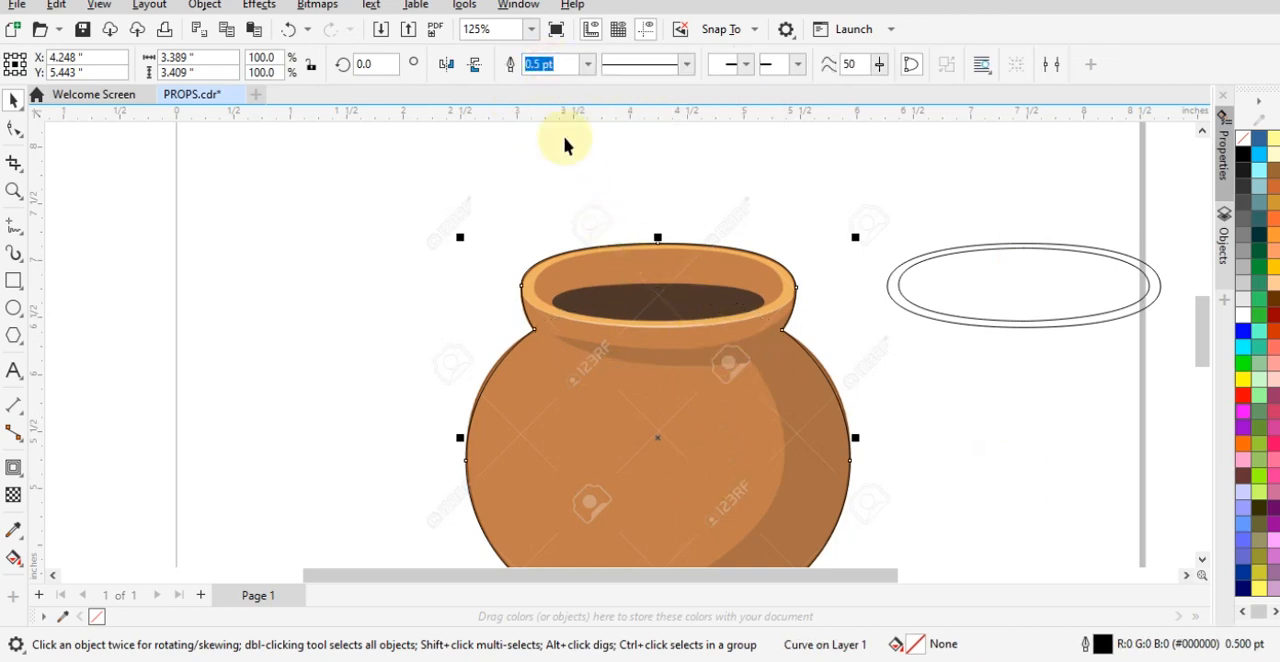
{"action": "left_click_drag", "start_coordinate": [800, 466], "coordinate": [417, 460]}
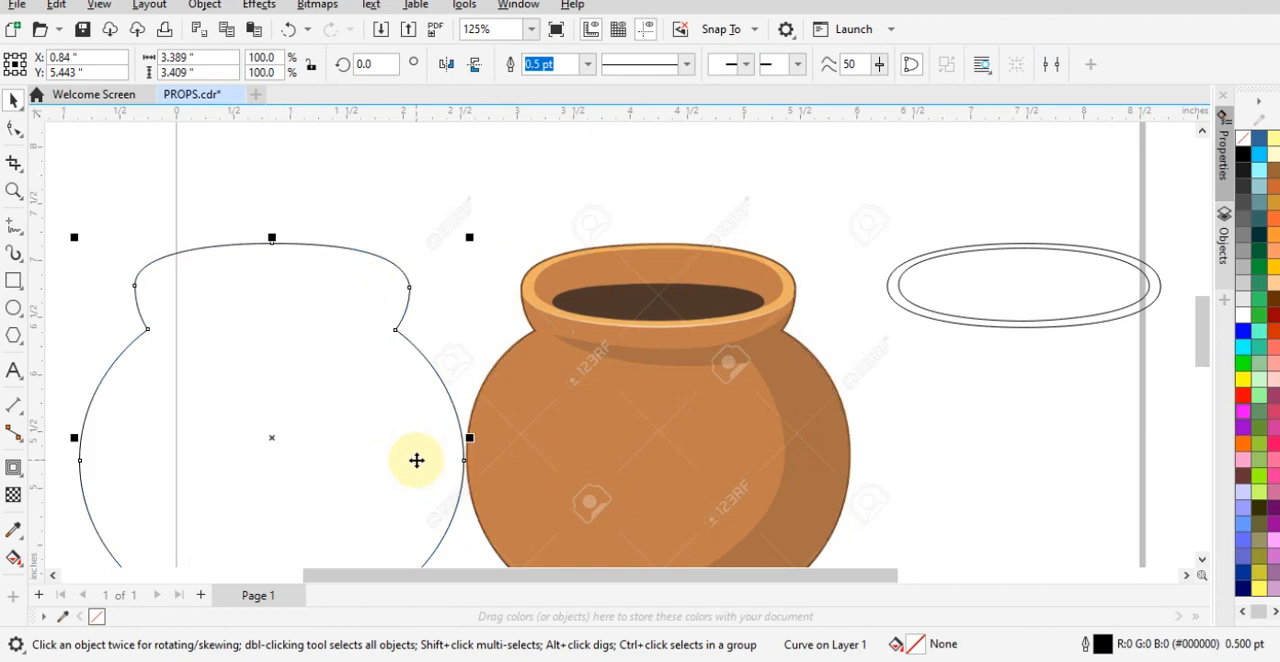
{"action": "key", "text": "ctrl+z"}
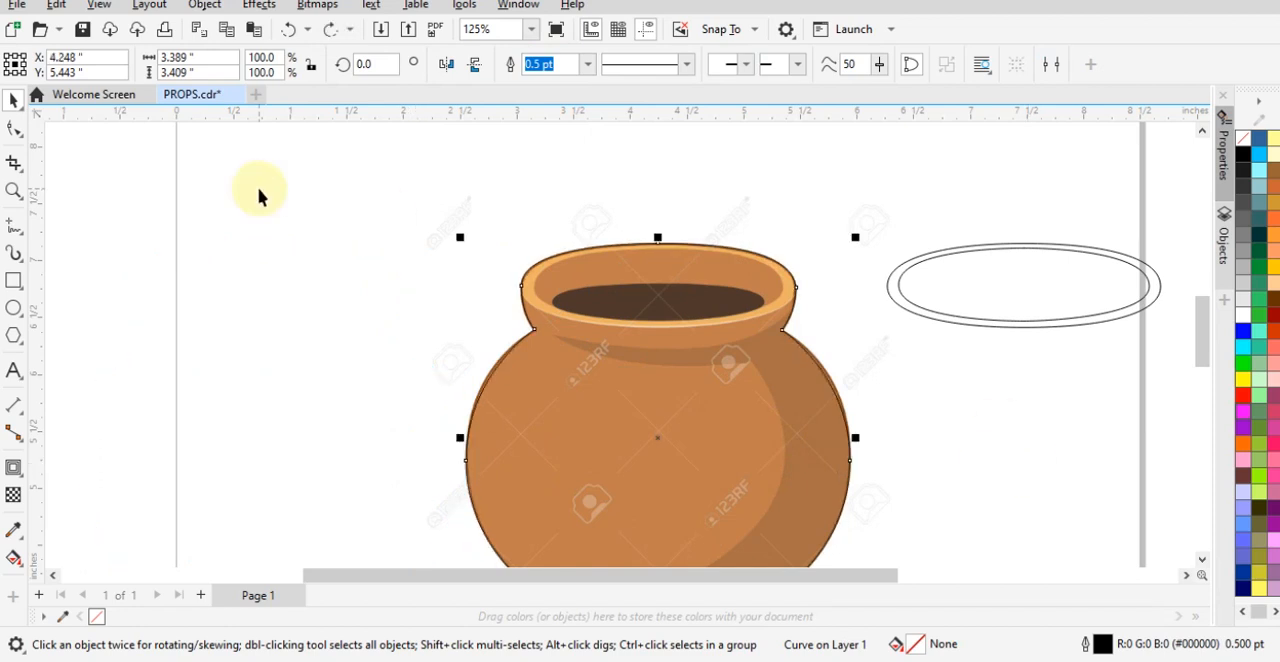
{"action": "left_click", "coordinate": [994, 349]}
{"action": "left_click", "coordinate": [1025, 321]}
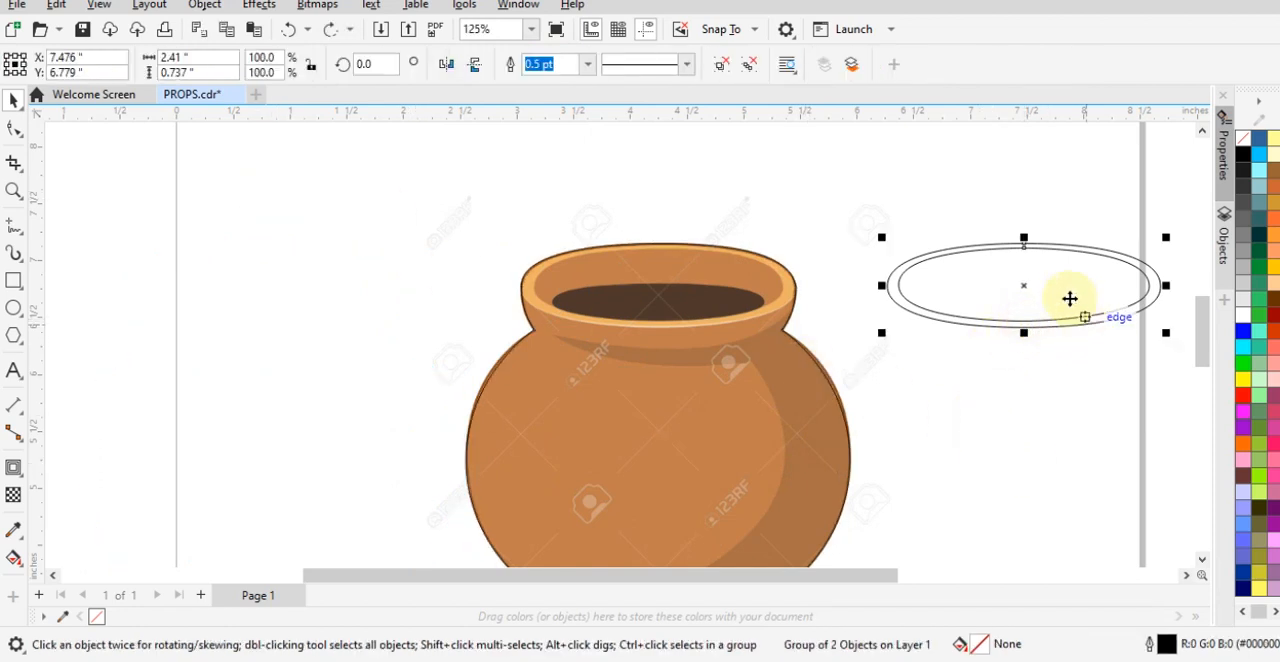
{"action": "left_click", "coordinate": [687, 333], "text": "shift"}
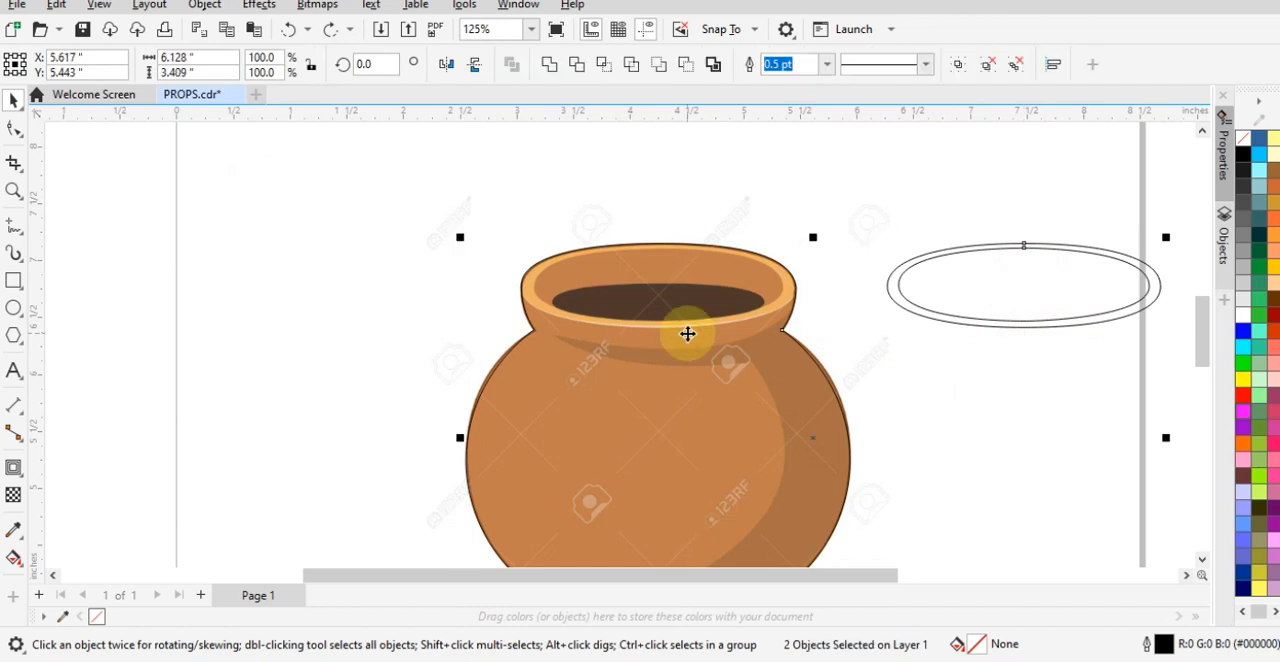
{"action": "key", "text": "c"}
{"action": "left_click", "coordinate": [1037, 388]}
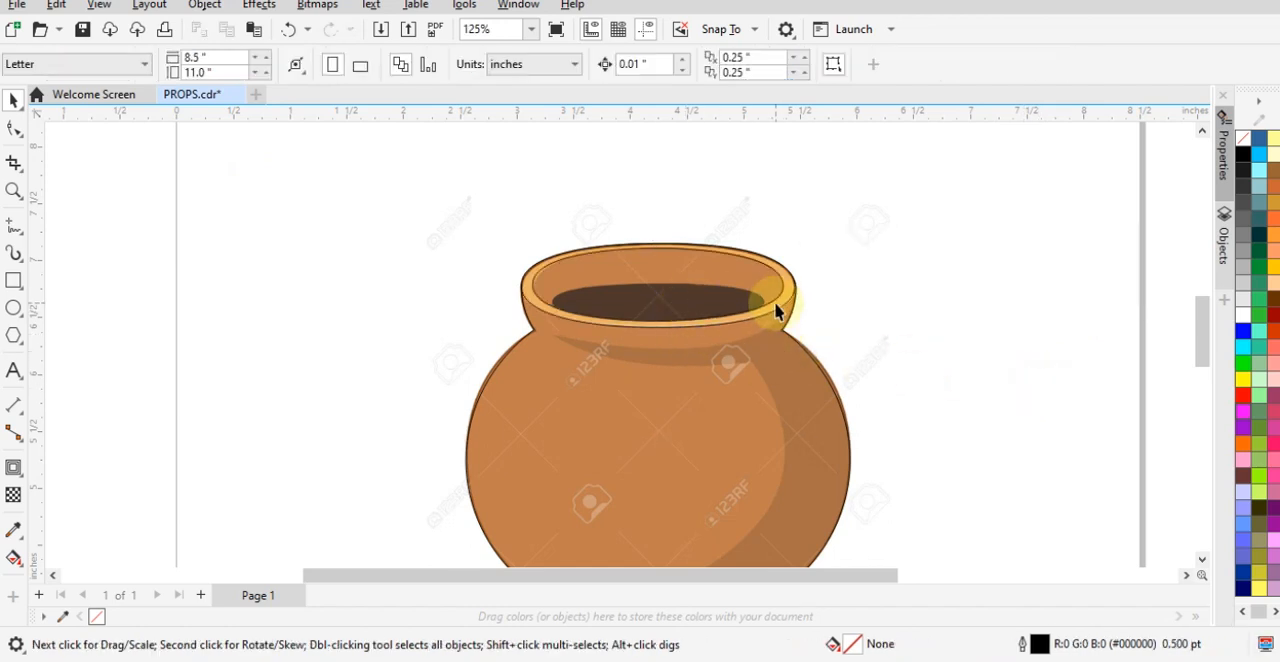
{"action": "key", "text": "ctrl+z"}
- Align the grouped rim ellipses to the horizontal centre of the welded pot outline
{"action": "left_click", "coordinate": [977, 423]}
{"action": "left_click", "coordinate": [1006, 323]}
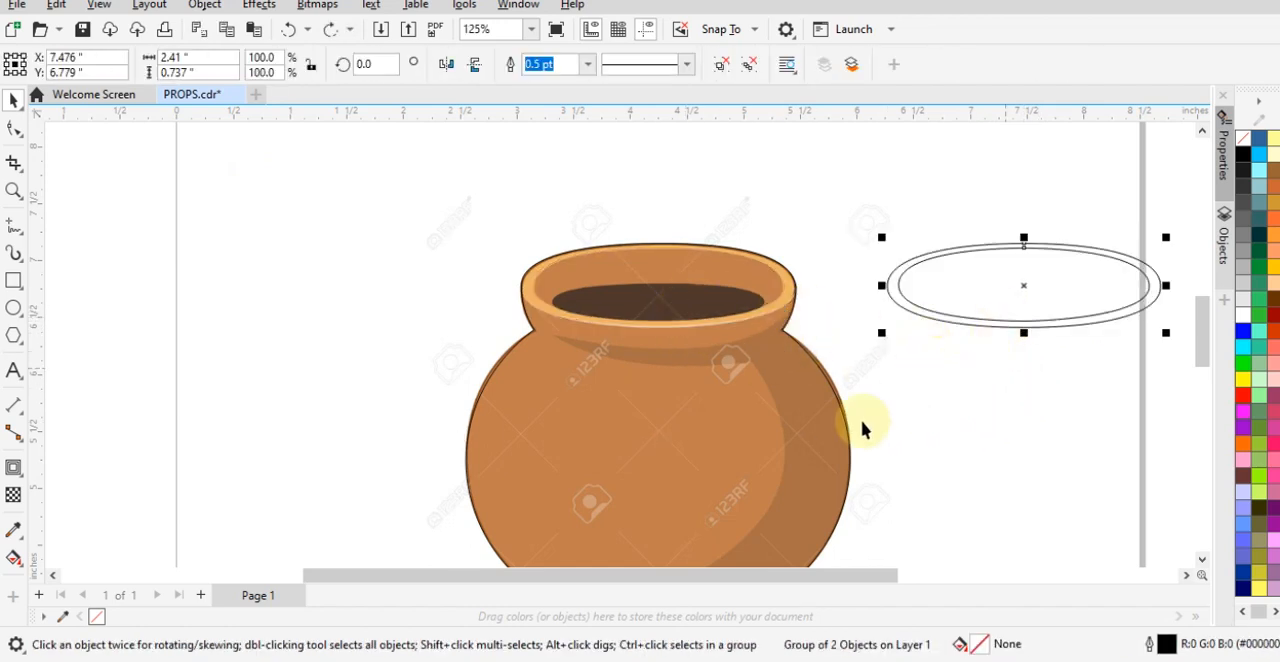
{"action": "left_click", "coordinate": [775, 432], "text": "shift"}
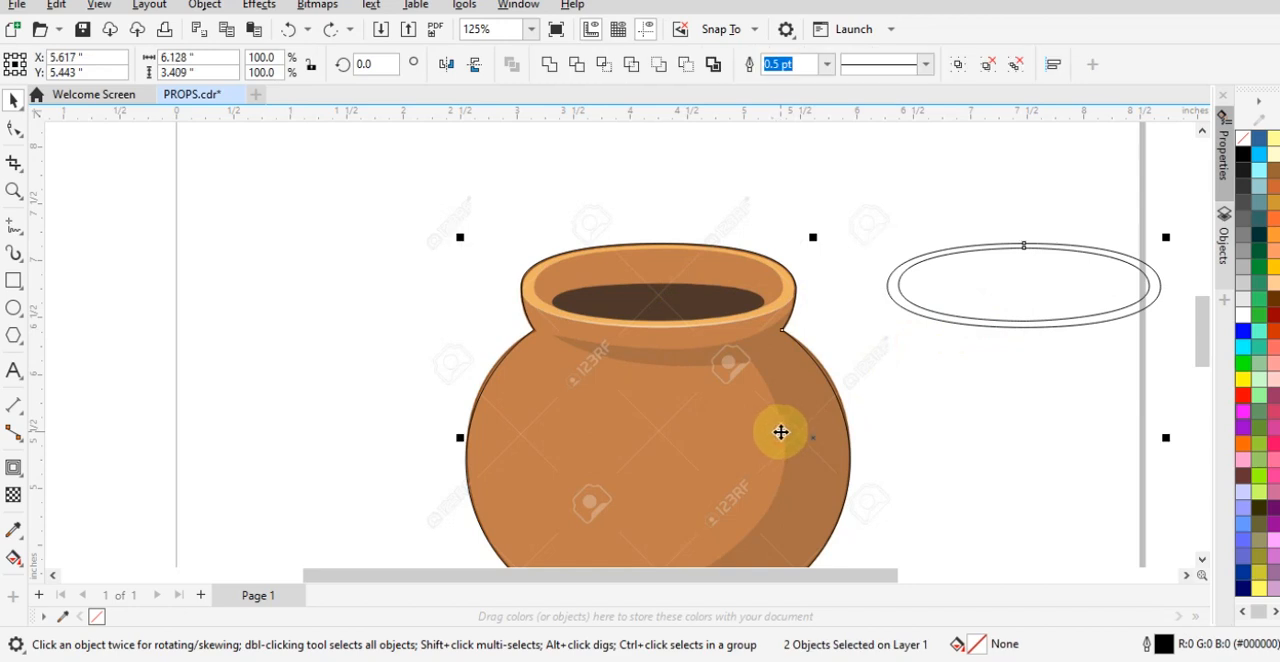
{"action": "key", "text": "c"}
{"action": "key", "text": "Escape"}
- Ungroup the two rim ellipses on the pot
{"action": "left_click", "coordinate": [604, 318]}
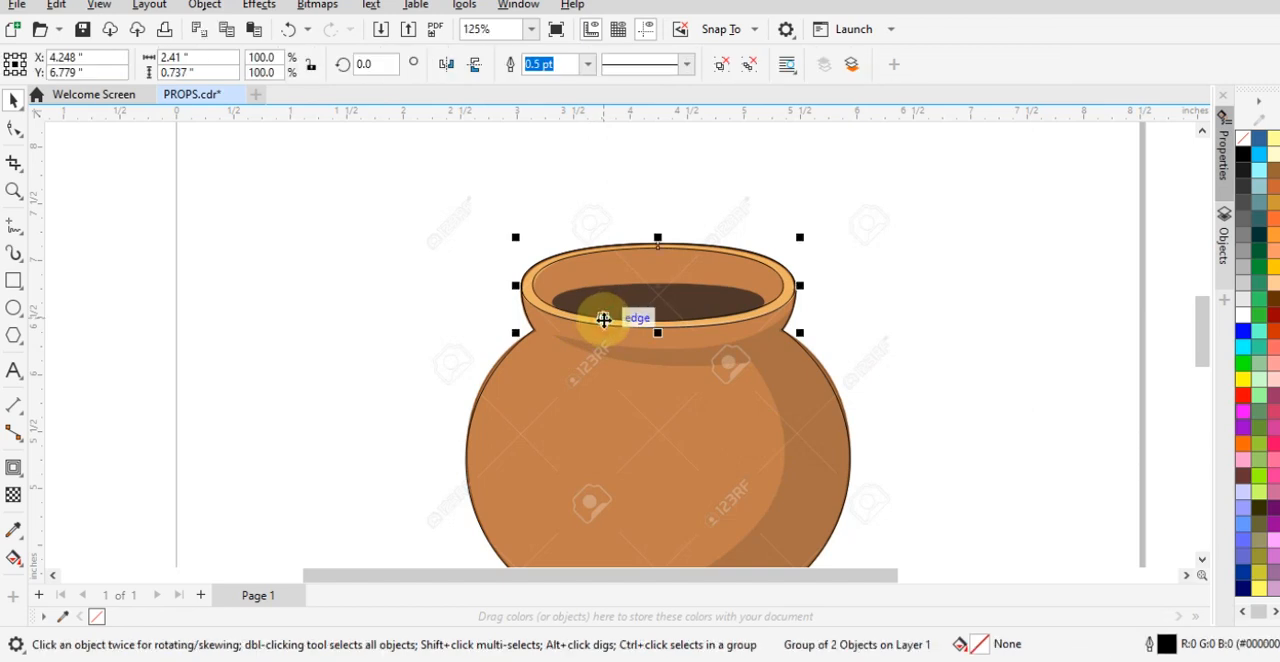
{"action": "right_click", "coordinate": [604, 318]}
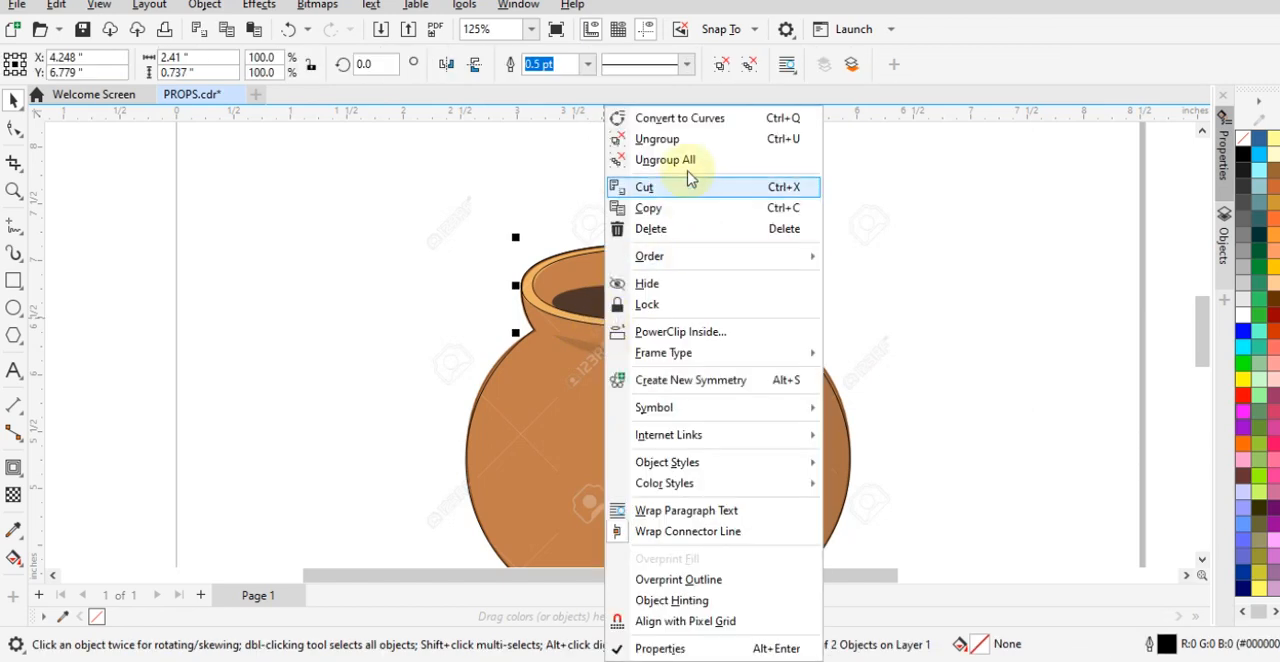
{"action": "left_click", "coordinate": [657, 139]}
{"action": "left_click", "coordinate": [985, 214]}
- Combine the outer and inner rim ellipses into one ring-shaped curve
{"action": "scroll", "coordinate": [549, 314], "scroll_direction": "up", "scroll_amount": 3}
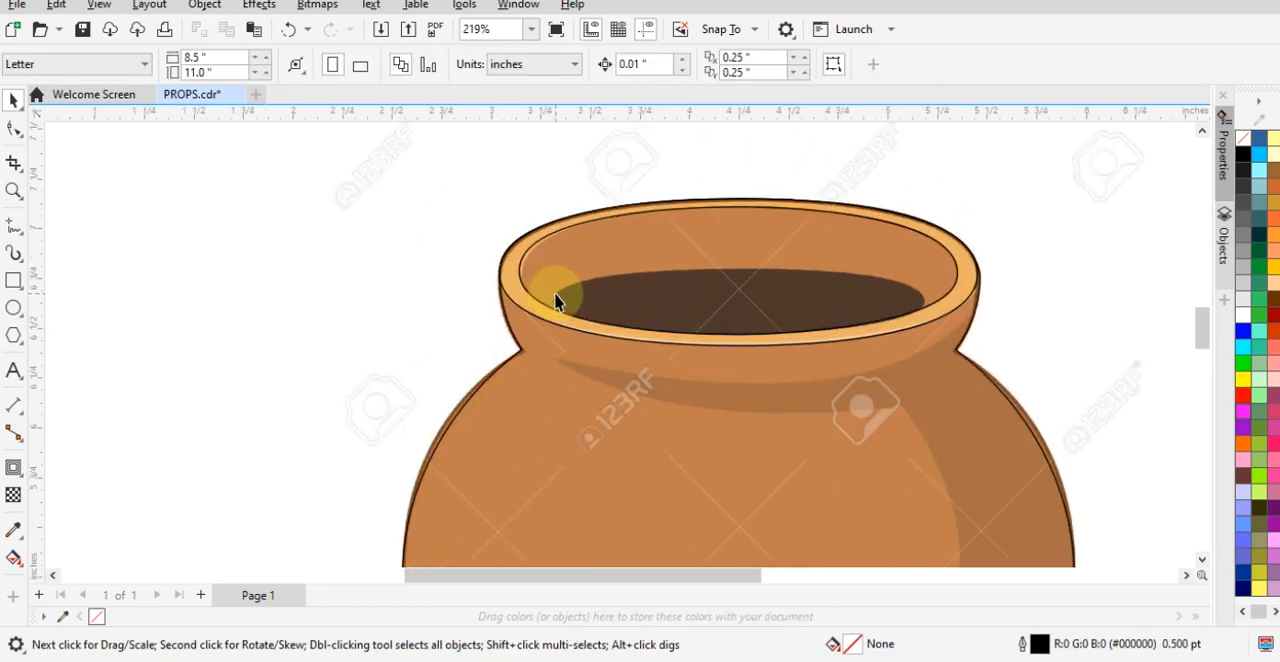
{"action": "left_click", "coordinate": [556, 293]}
{"action": "left_click", "coordinate": [511, 299], "text": "shift"}
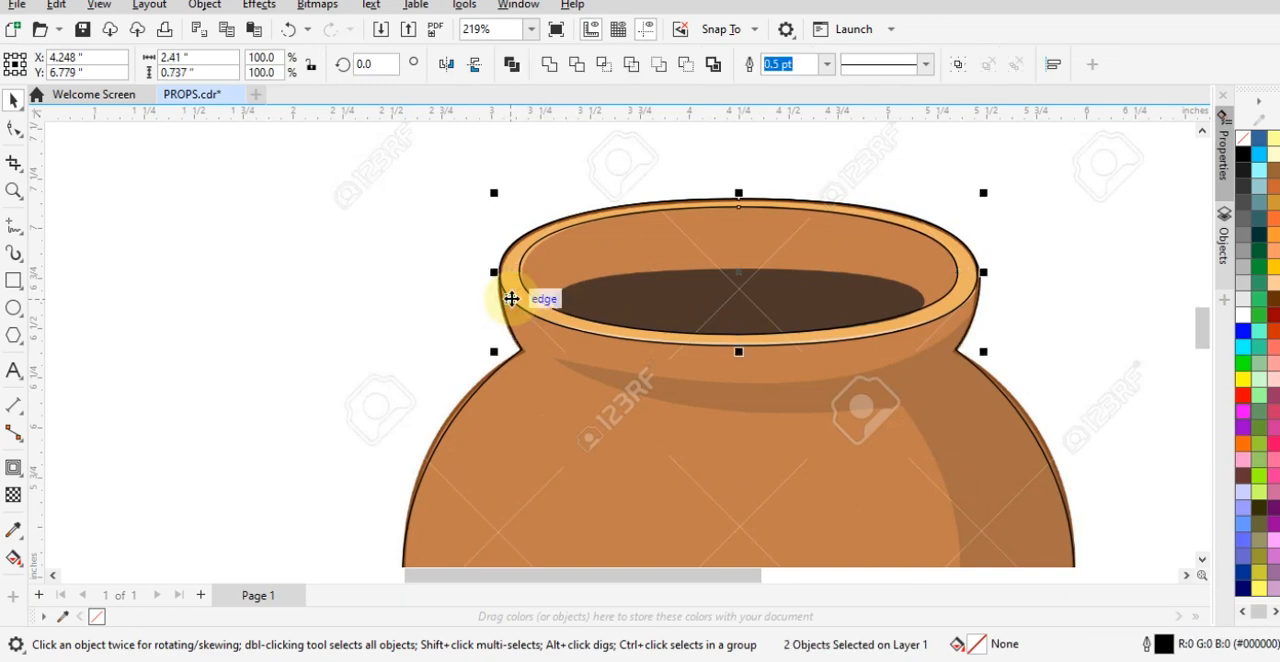
{"action": "right_click", "coordinate": [614, 324]}
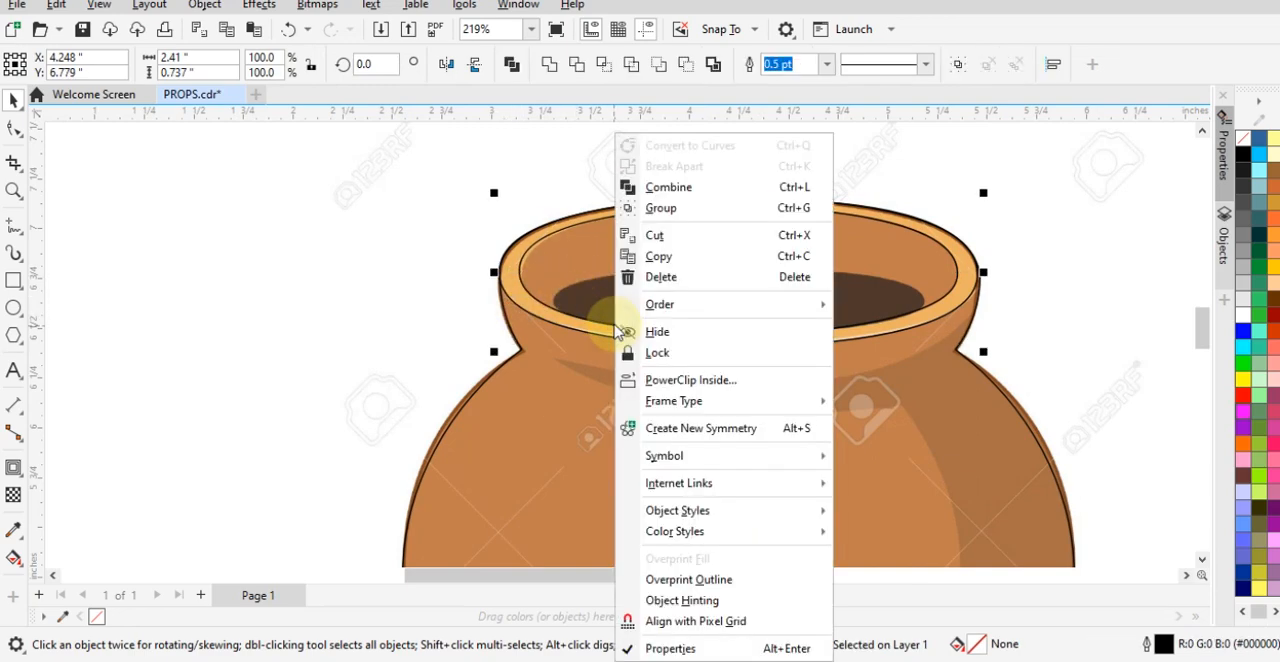
{"action": "left_click", "coordinate": [680, 190]}
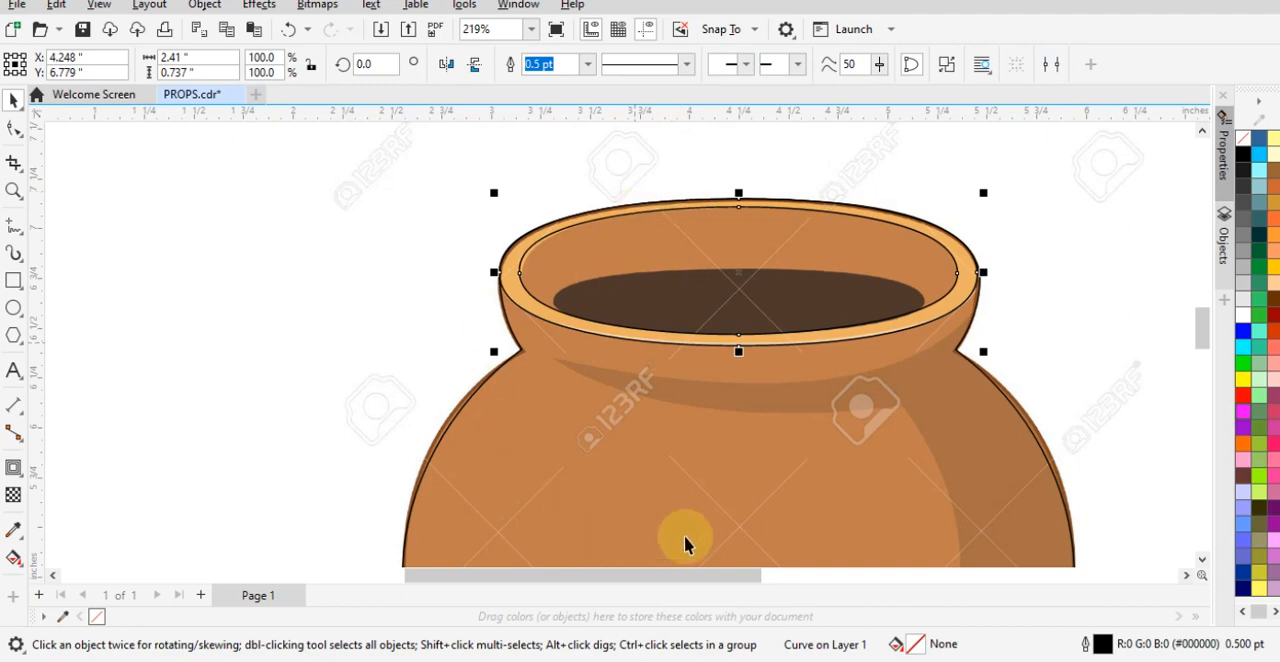
{"action": "left_click", "coordinate": [1024, 287]}
{"action": "left_click", "coordinate": [958, 294]}
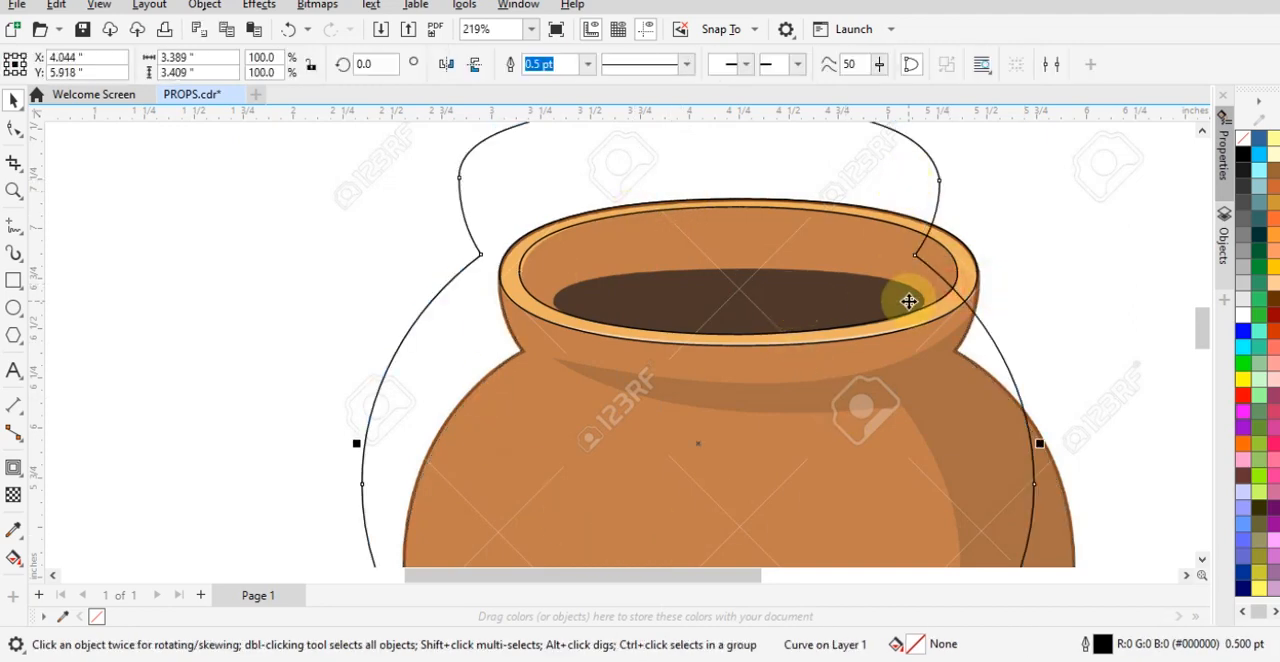
{"action": "left_click_drag", "start_coordinate": [897, 290], "coordinate": [937, 384]}
{"action": "left_click_drag", "start_coordinate": [644, 341], "coordinate": [700, 254]}
{"action": "key", "text": "ctrl+z"}
- Move the rim ring off to the pot's left and fill it with the light orange #F1B06C sampled from the reference rim
{"action": "scroll", "coordinate": [495, 258], "scroll_direction": "up", "scroll_amount": 1}
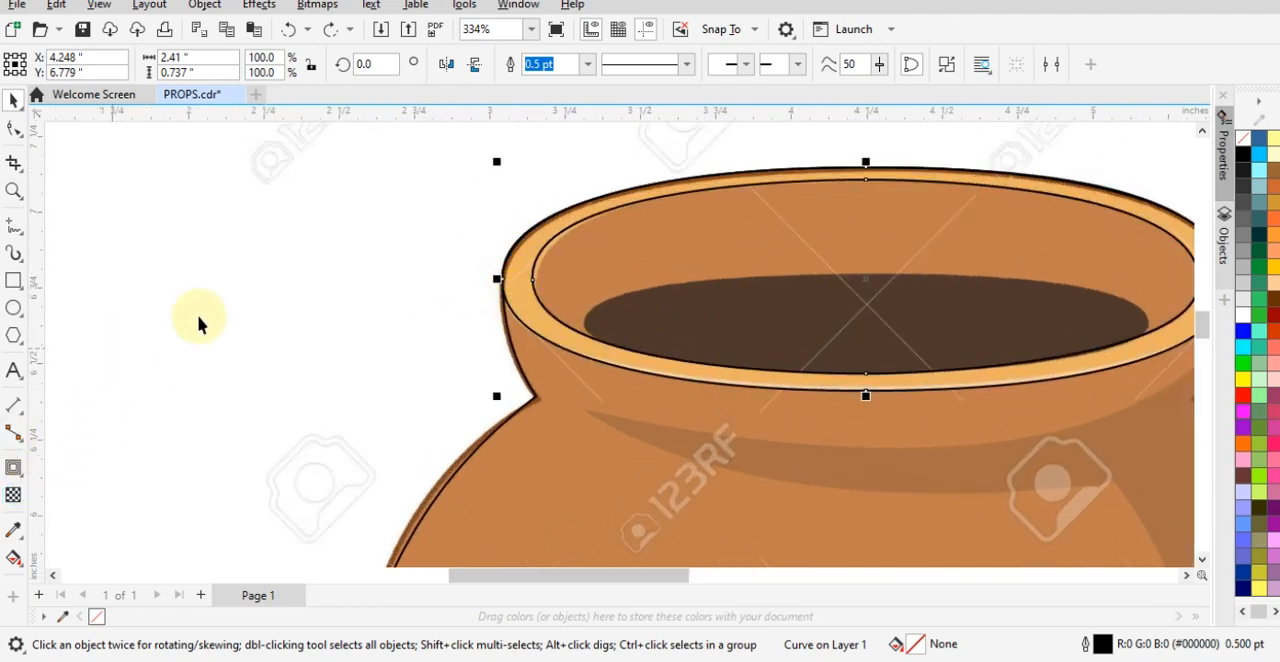
{"action": "left_click_drag", "start_coordinate": [714, 374], "coordinate": [122, 351]}
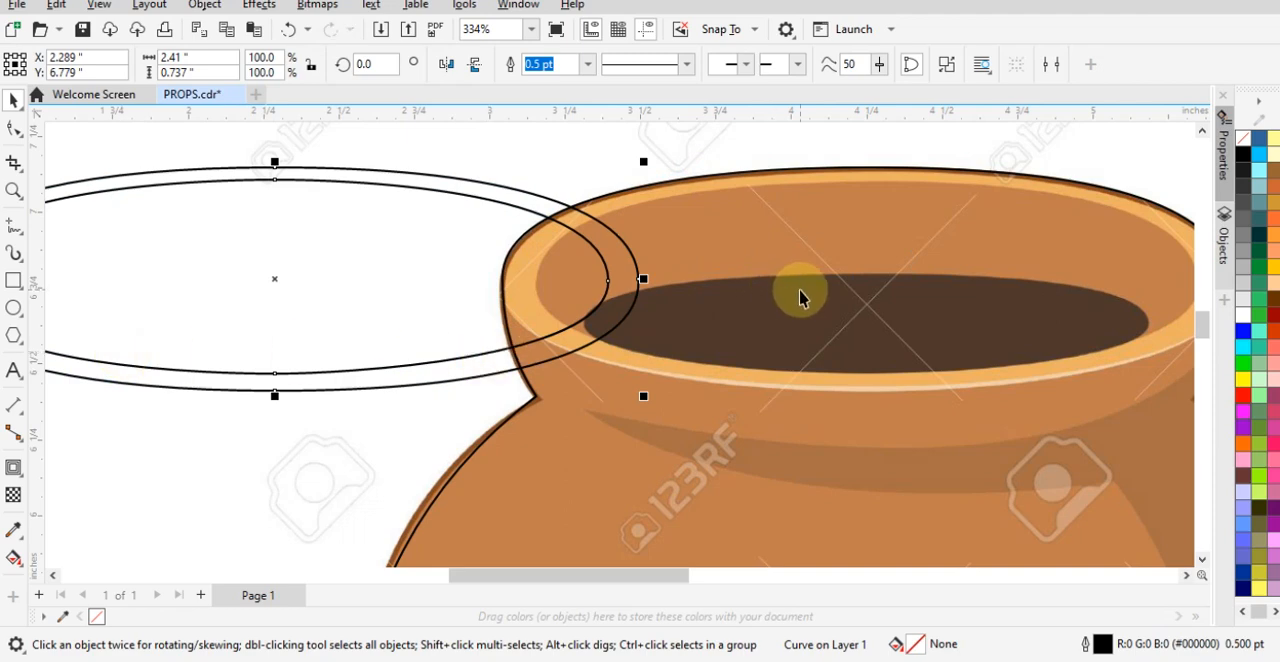
{"action": "key", "text": "shift+F11"}
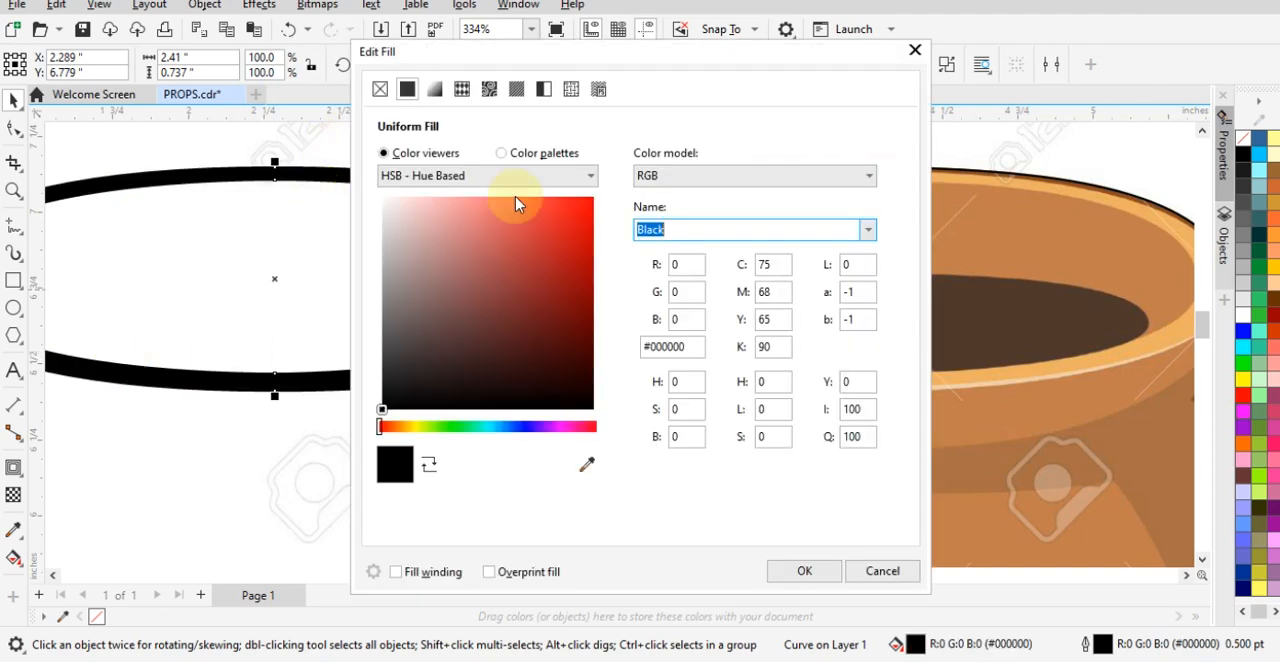
{"action": "left_click_drag", "start_coordinate": [761, 67], "coordinate": [472, 72]}
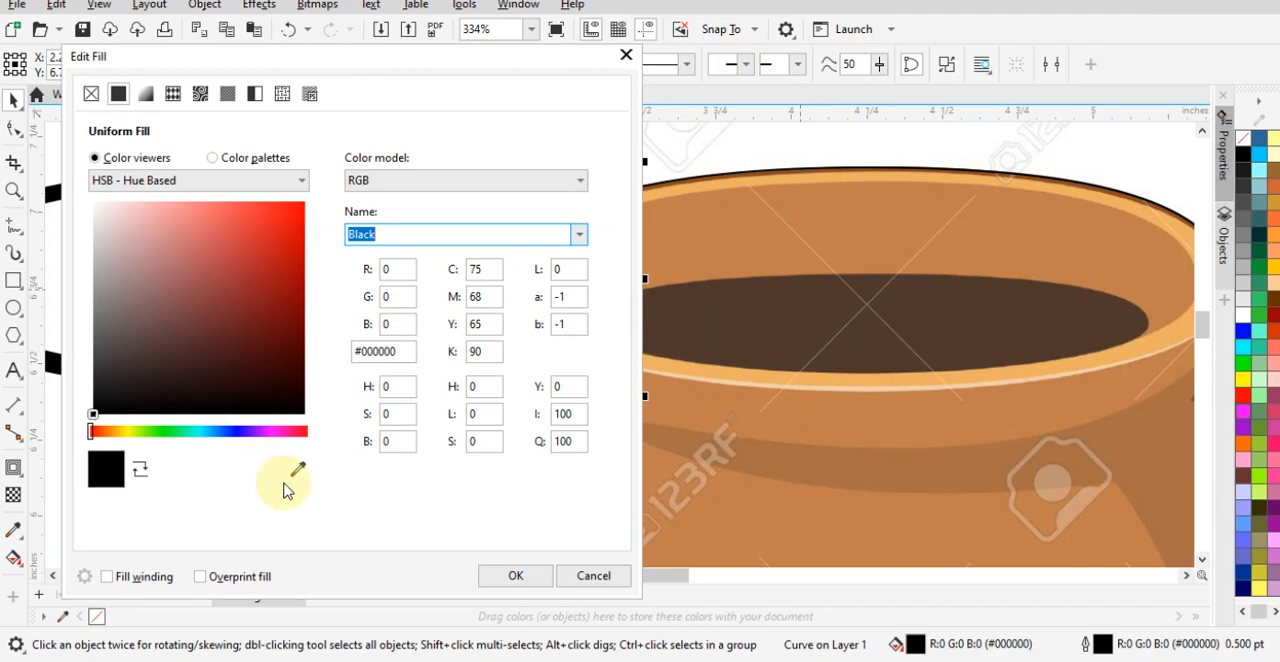
{"action": "left_click", "coordinate": [298, 469]}
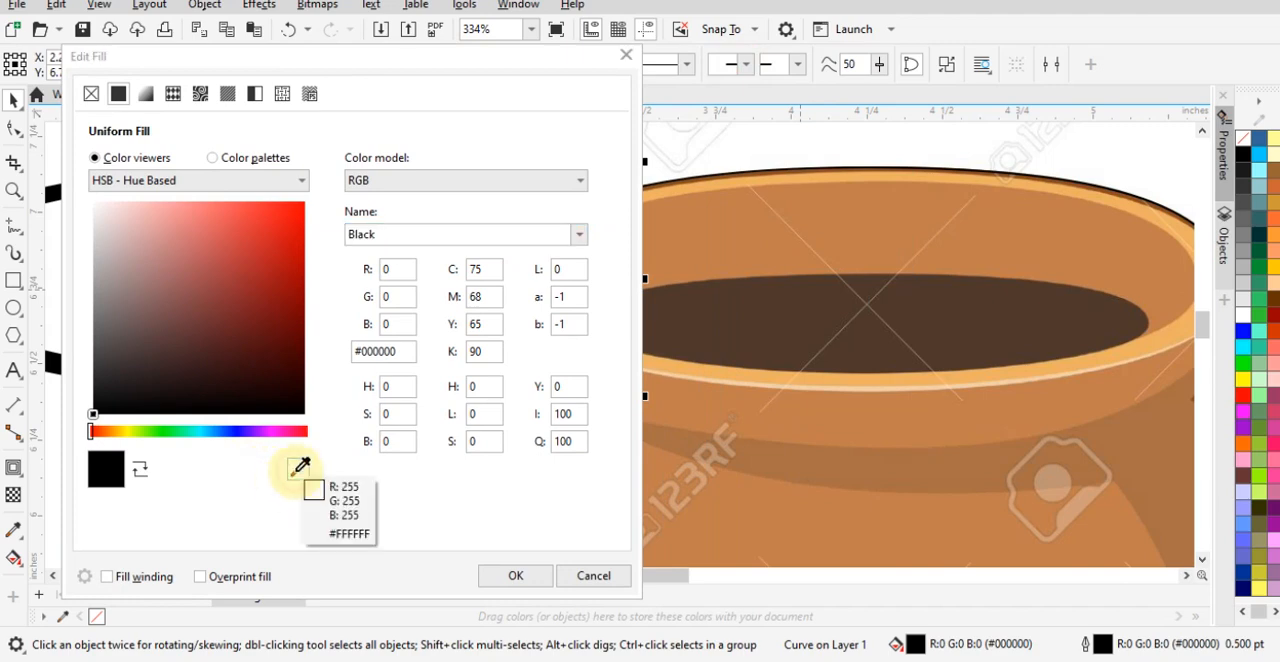
{"action": "left_click", "coordinate": [899, 371]}
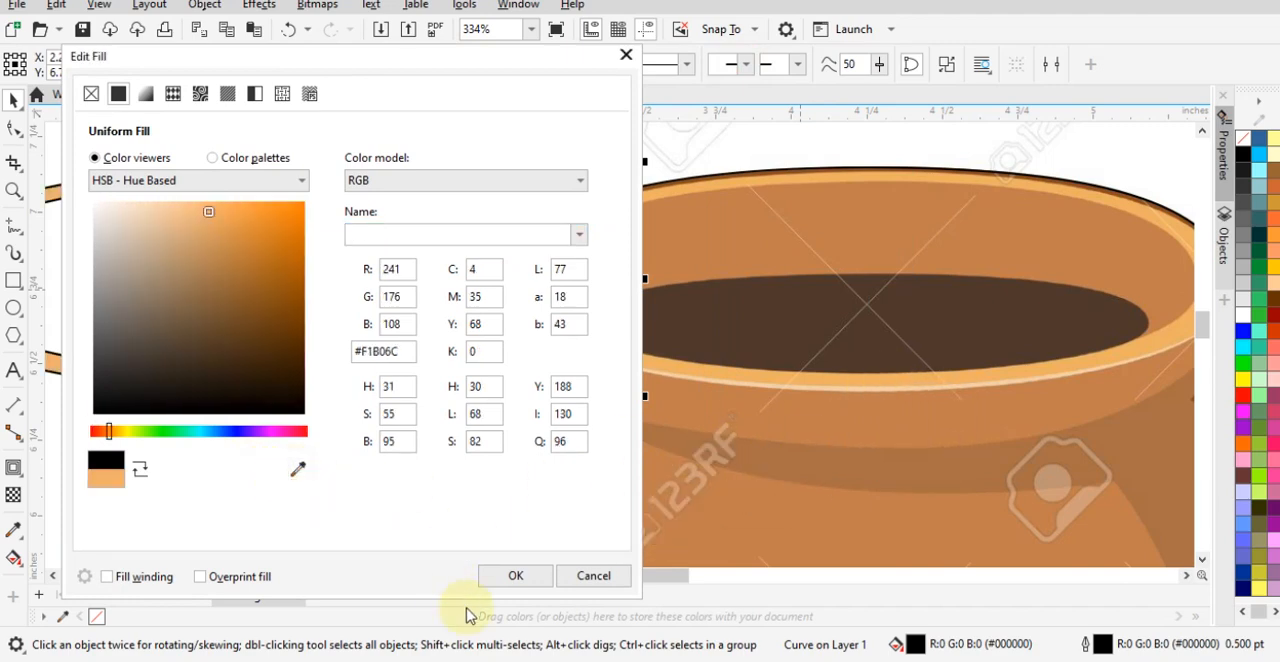
{"action": "left_click", "coordinate": [527, 577]}
- Align the filled rim ring to the horizontal centre of the pot outline
{"action": "left_click", "coordinate": [436, 392]}
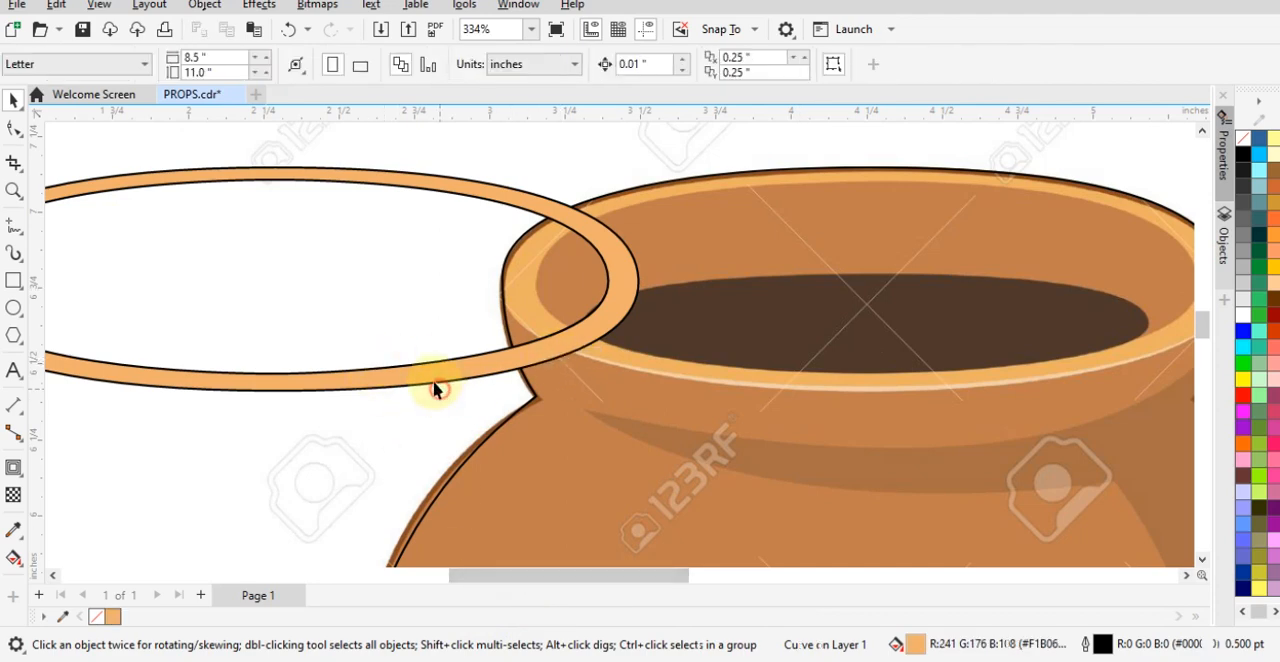
{"action": "left_click", "coordinate": [429, 376]}
{"action": "scroll", "coordinate": [360, 200], "scroll_direction": "down", "scroll_amount": 1}
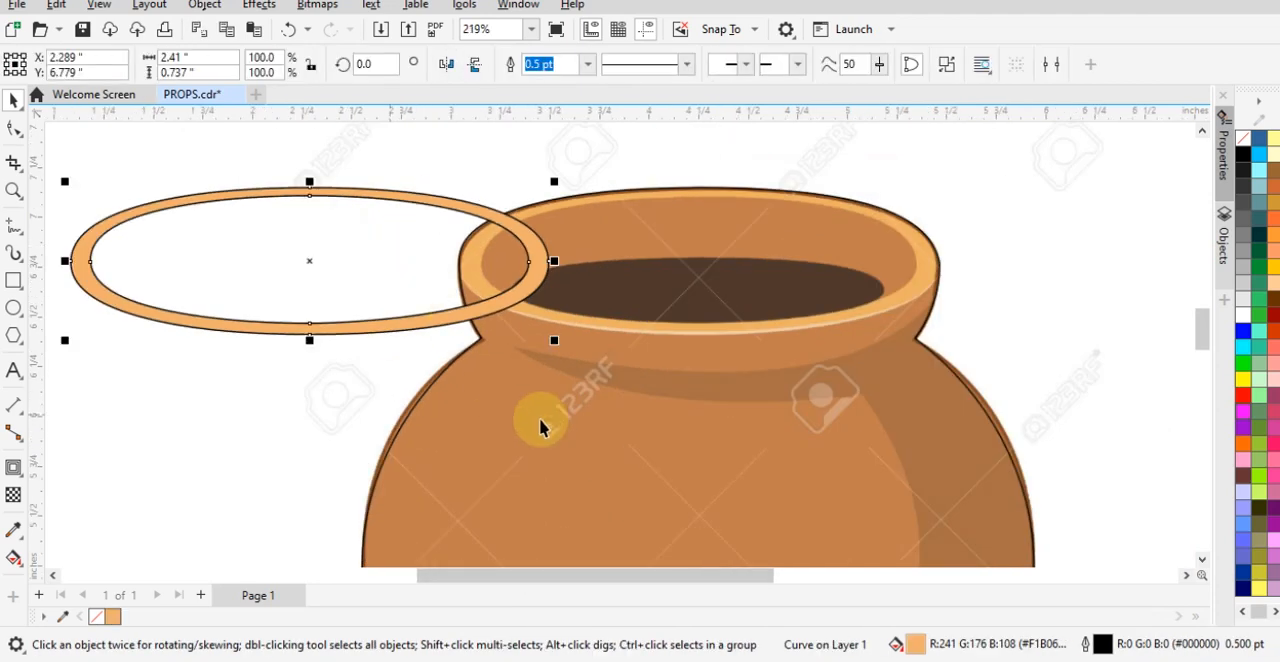
{"action": "left_click", "coordinate": [843, 445], "text": "shift"}
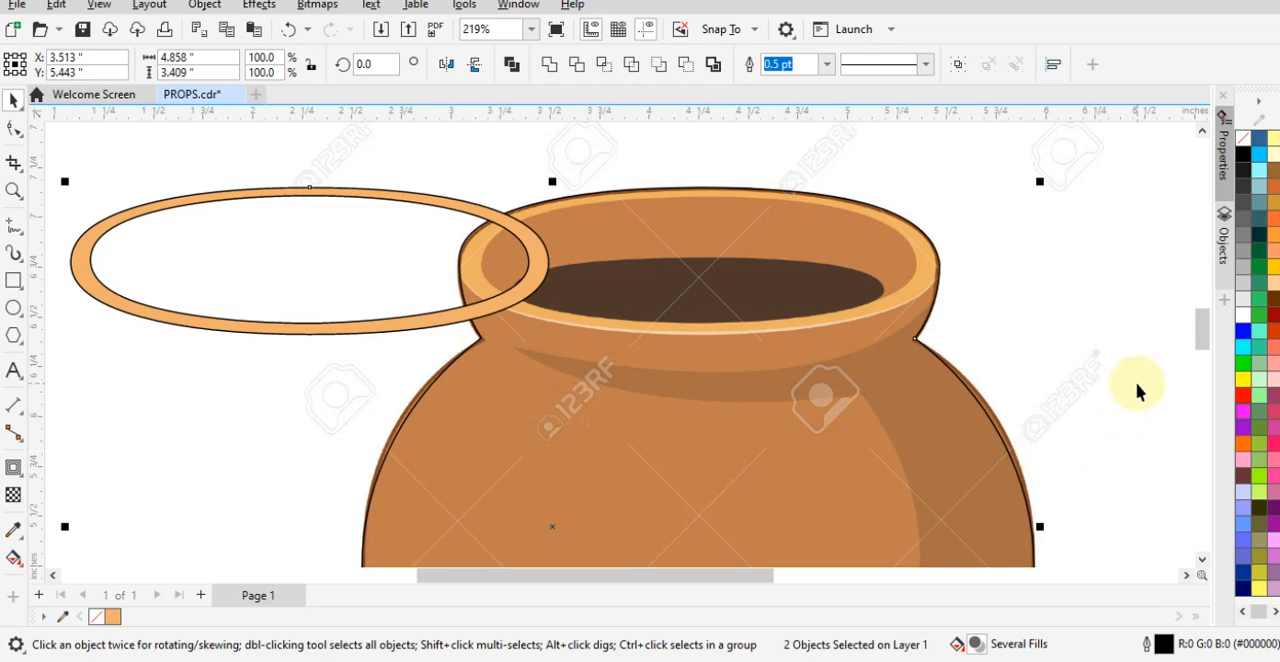
{"action": "key", "text": "c"}
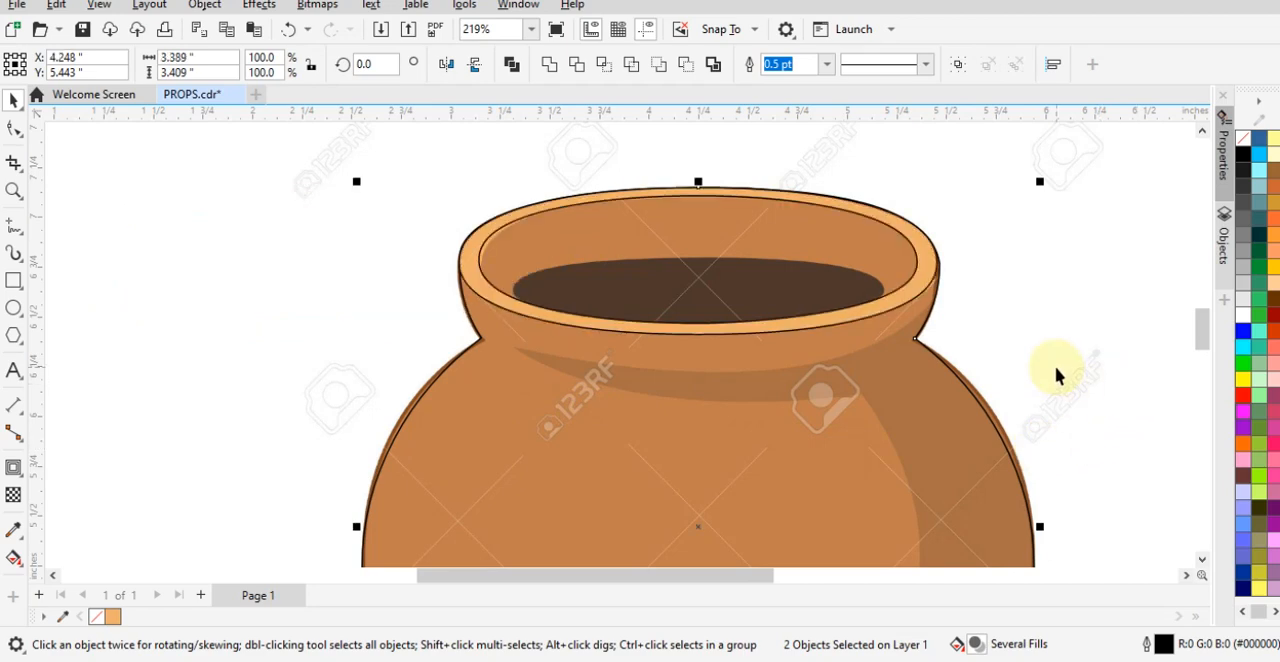
{"action": "scroll", "coordinate": [634, 263], "scroll_direction": "down", "scroll_amount": 1}
{"action": "left_click", "coordinate": [1024, 229]}
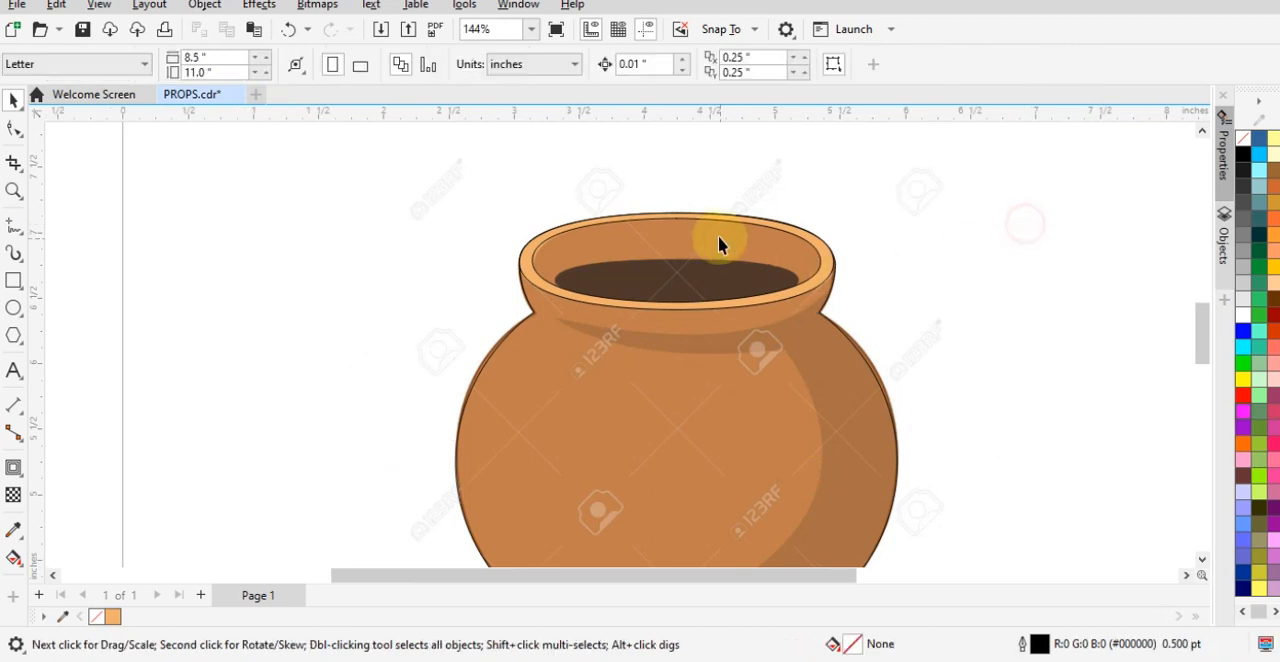
{"action": "scroll", "coordinate": [718, 245], "scroll_direction": "down", "scroll_amount": 1}
{"action": "scroll", "coordinate": [727, 477], "scroll_direction": "up", "scroll_amount": 1}
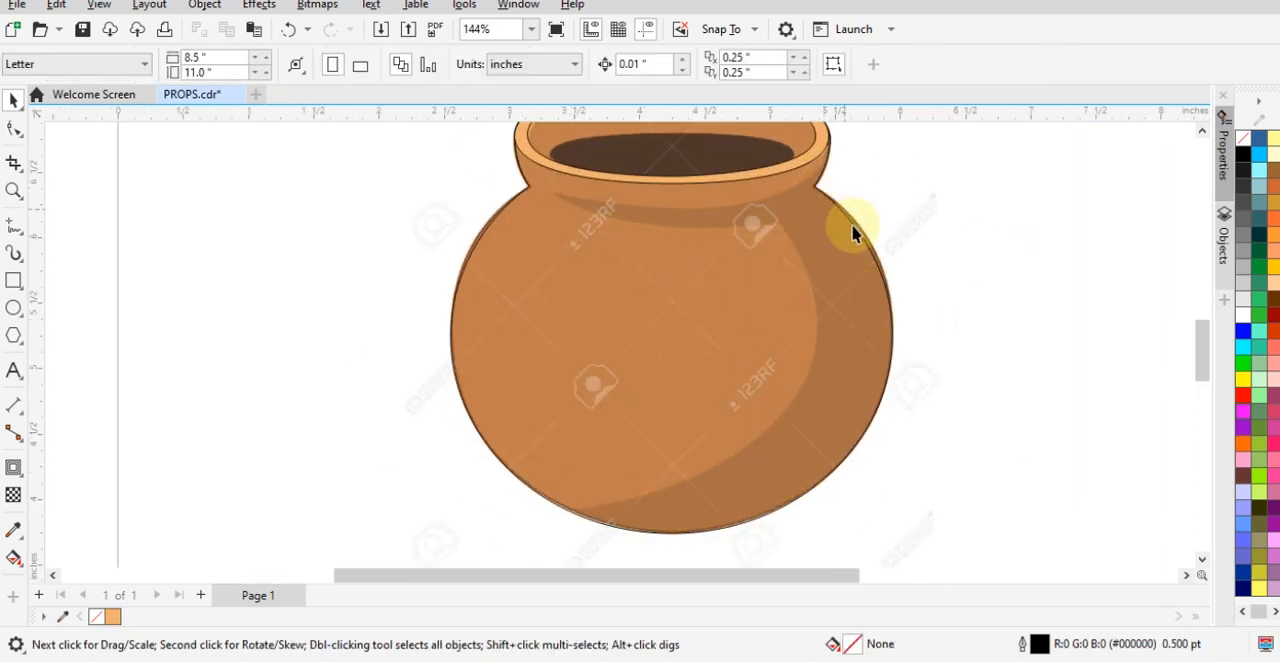
{"action": "scroll", "coordinate": [743, 491], "scroll_direction": "down", "scroll_amount": 1}
{"action": "scroll", "coordinate": [810, 295], "scroll_direction": "up", "scroll_amount": 1}
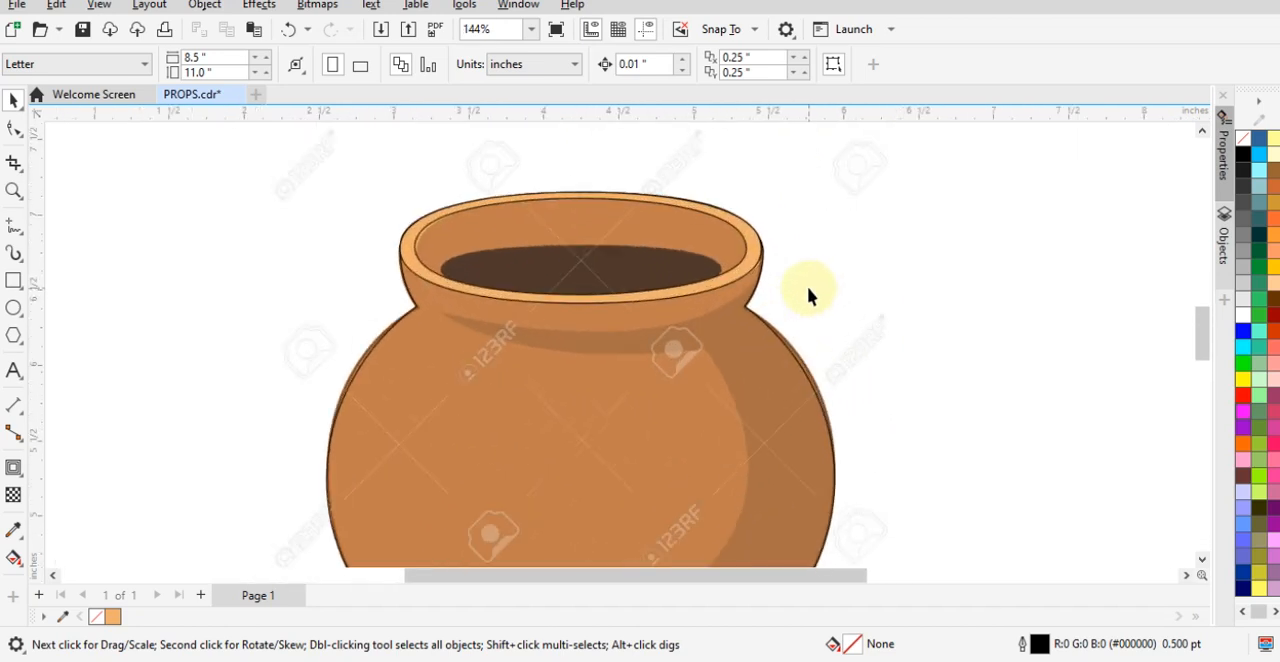
{"action": "scroll", "coordinate": [810, 295], "scroll_direction": "up", "scroll_amount": 1}
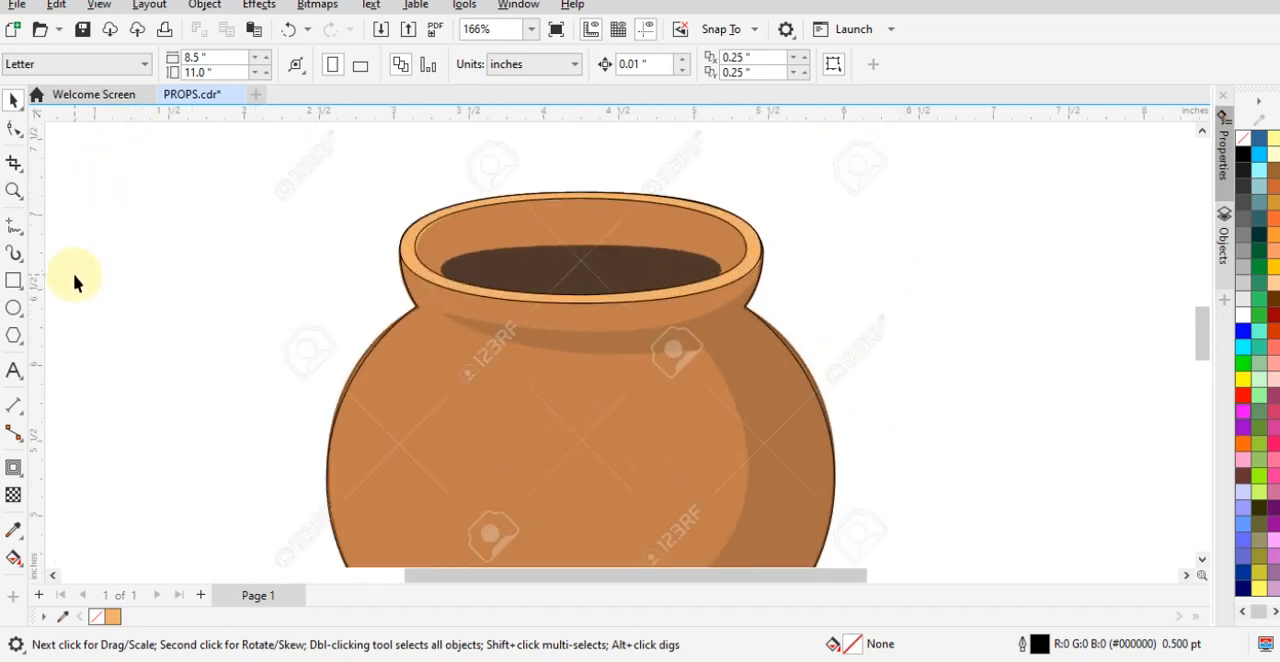
- Start a Pen path just outside the rim's right side and rough out the neck shadow with straight segments to its left tip and back
{"action": "left_click", "coordinate": [14, 226]}
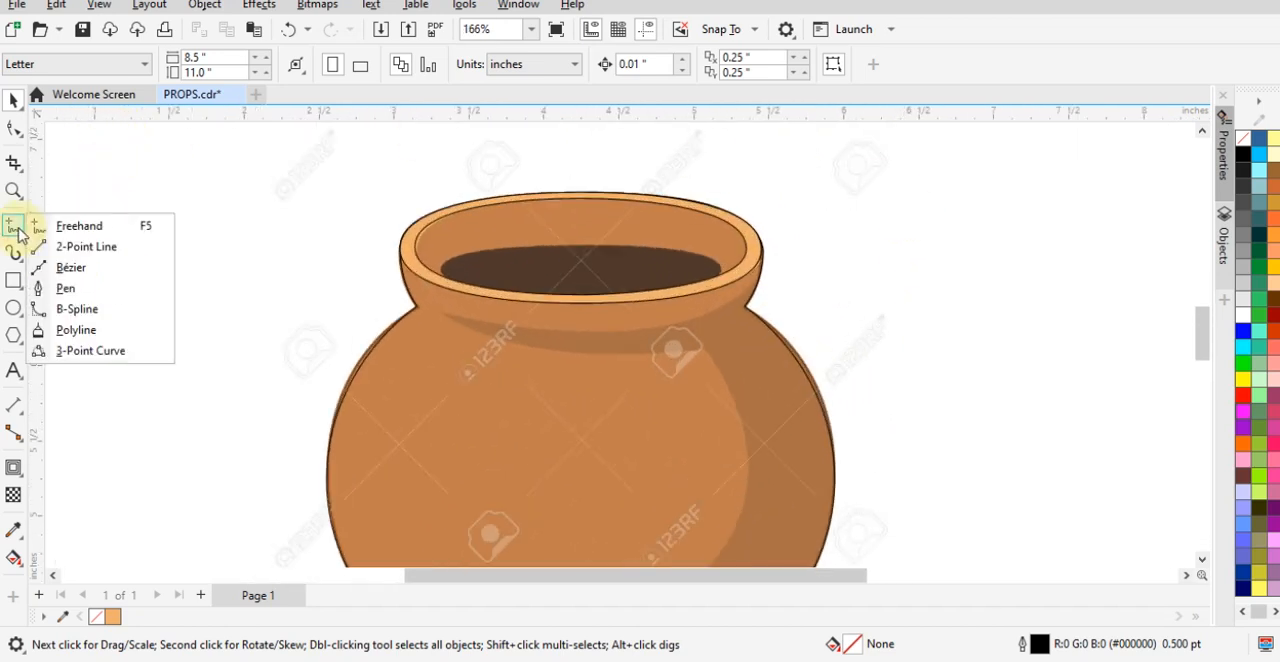
{"action": "left_click", "coordinate": [65, 288]}
{"action": "scroll", "coordinate": [786, 328], "scroll_direction": "up", "scroll_amount": 3}
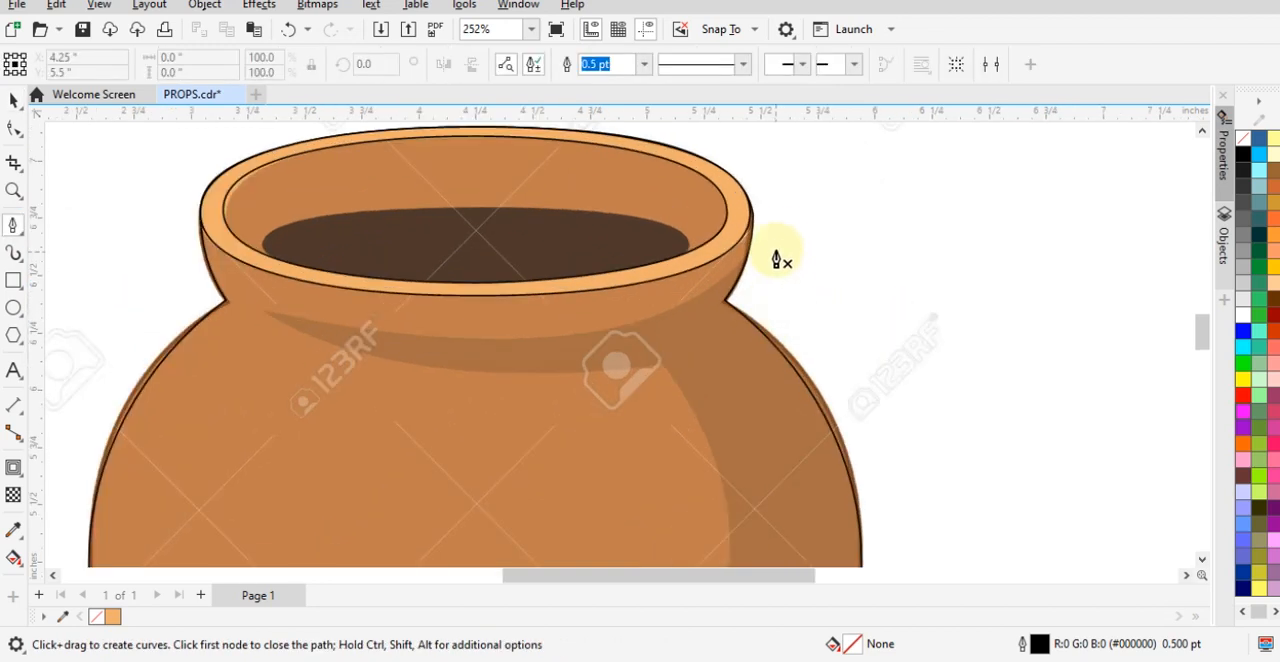
{"action": "left_click_drag", "start_coordinate": [773, 230], "coordinate": [611, 331]}
{"action": "left_click", "coordinate": [626, 325]}
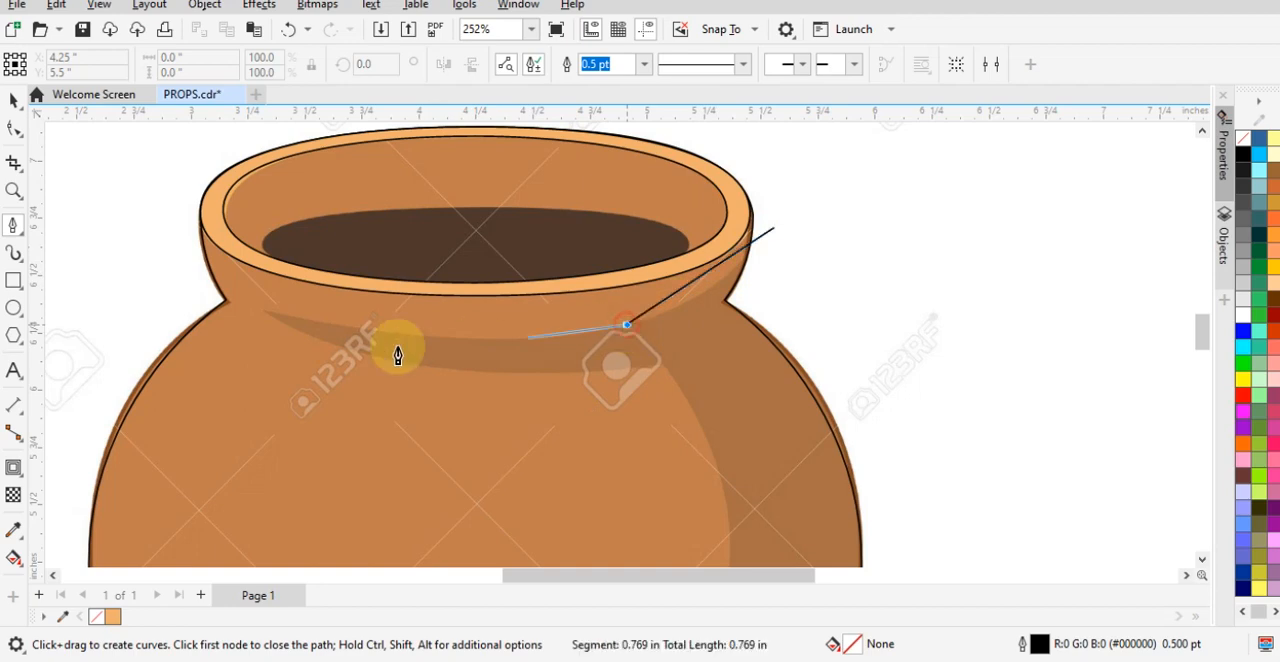
{"action": "left_click", "coordinate": [261, 314]}
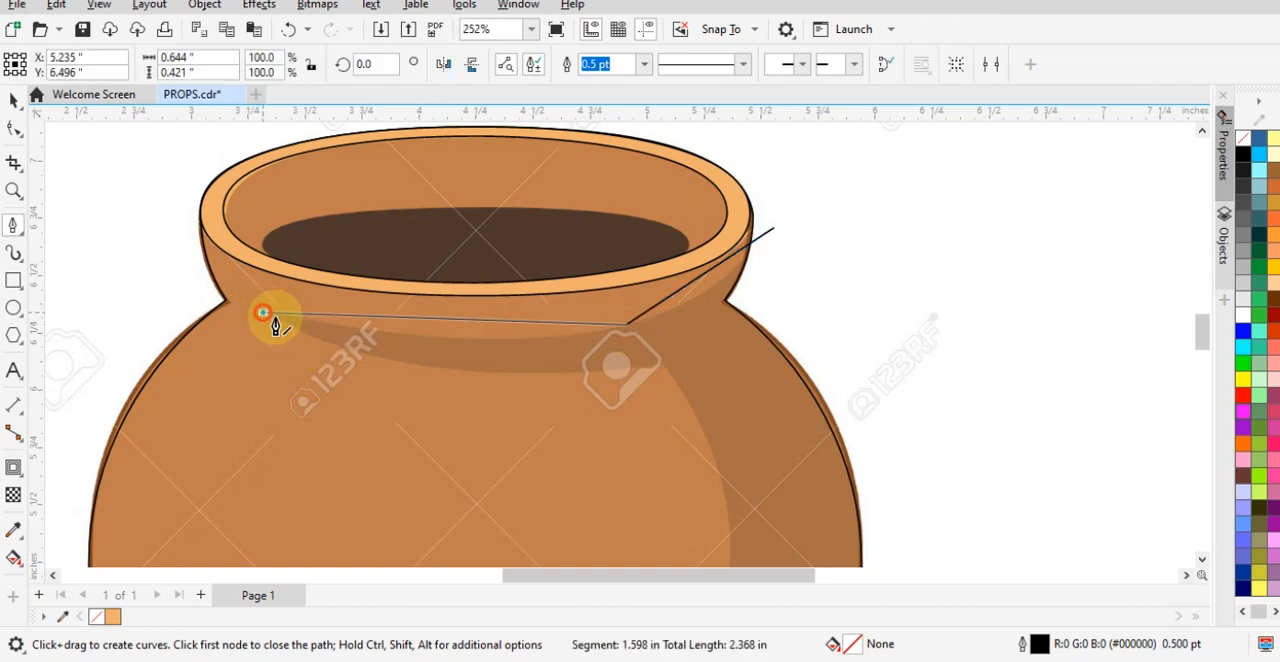
{"action": "left_click", "coordinate": [661, 366]}
{"action": "scroll", "coordinate": [700, 300], "scroll_direction": "down", "scroll_amount": 3}
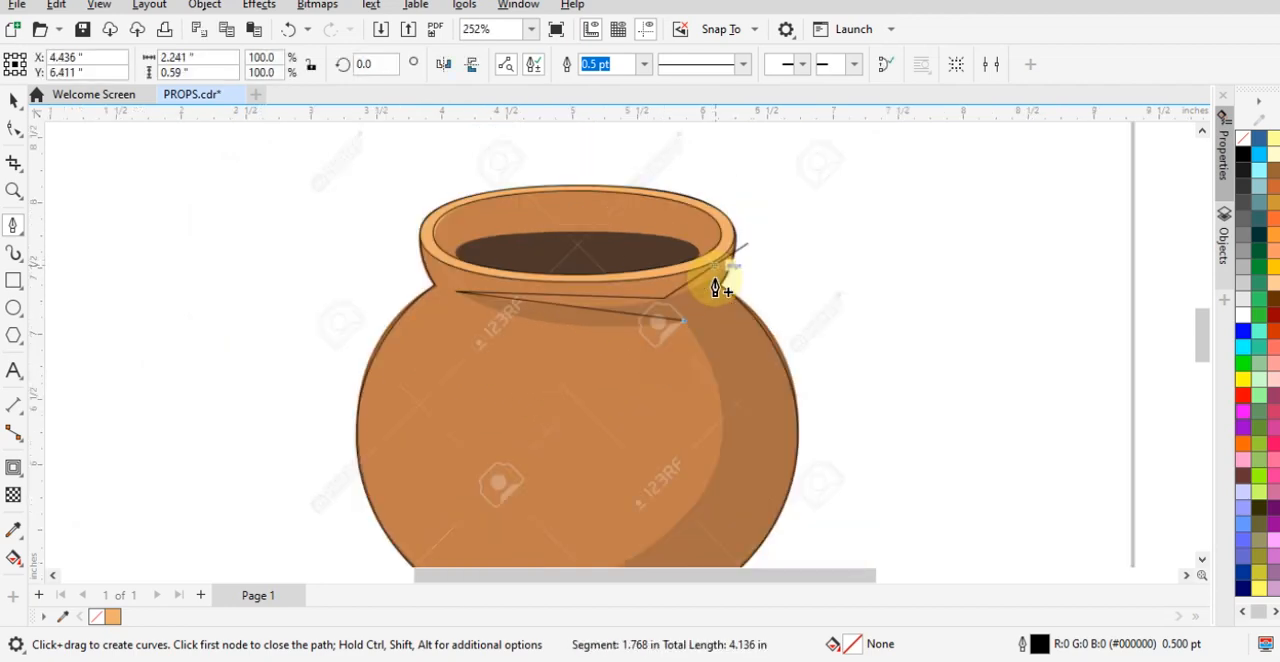
- Continue the path to the body shadow's lower tip, then loop outside the pot's right side and close it at the start node
{"action": "scroll", "coordinate": [571, 514], "scroll_direction": "up", "scroll_amount": 2}
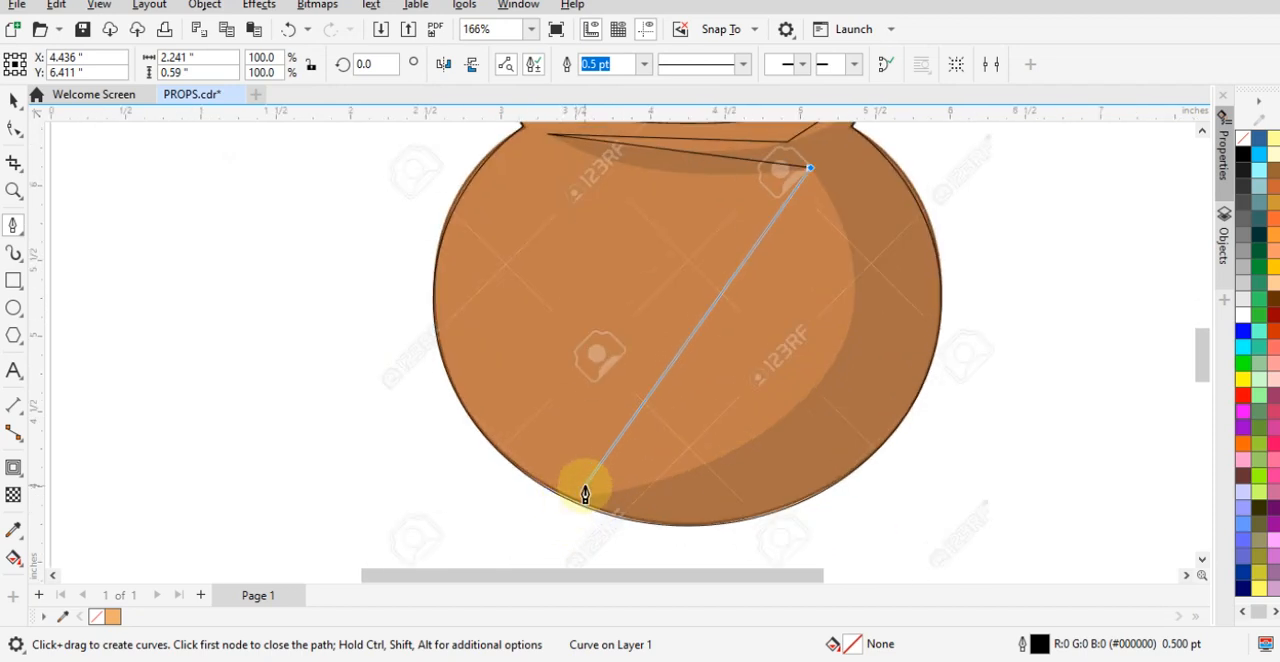
{"action": "scroll", "coordinate": [566, 500], "scroll_direction": "up", "scroll_amount": 2}
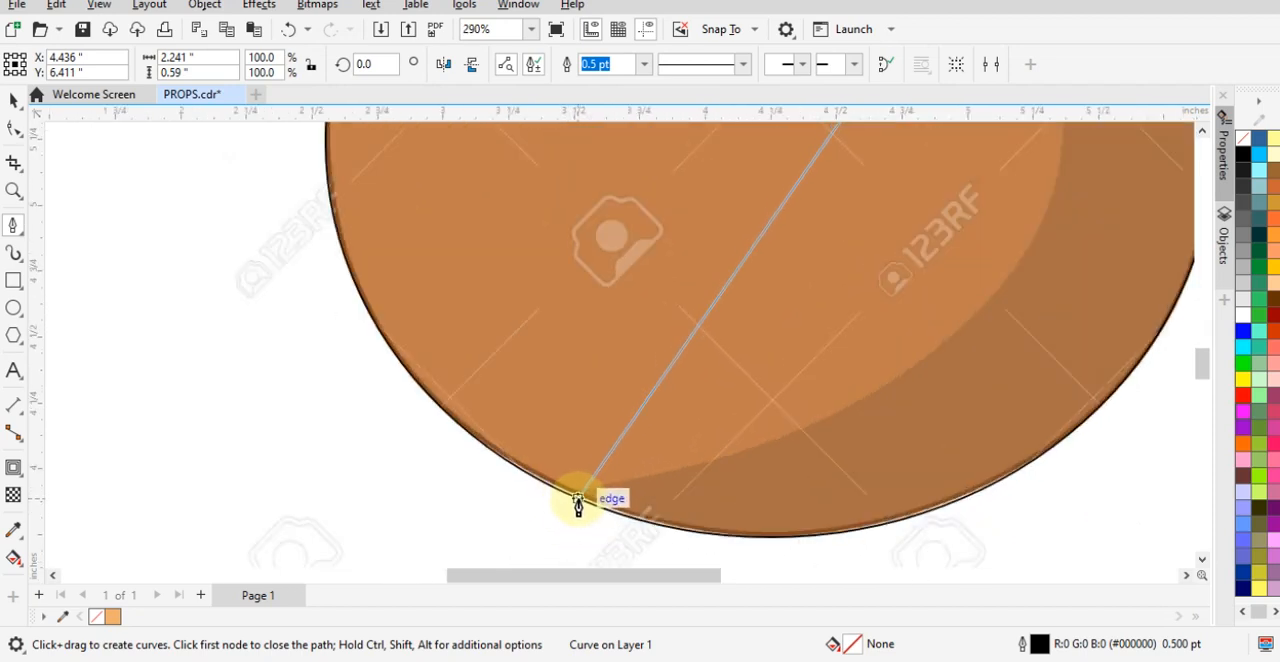
{"action": "left_click", "coordinate": [567, 495]}
{"action": "scroll", "coordinate": [568, 500], "scroll_direction": "down", "scroll_amount": 2}
{"action": "scroll", "coordinate": [545, 558], "scroll_direction": "down", "scroll_amount": 2}
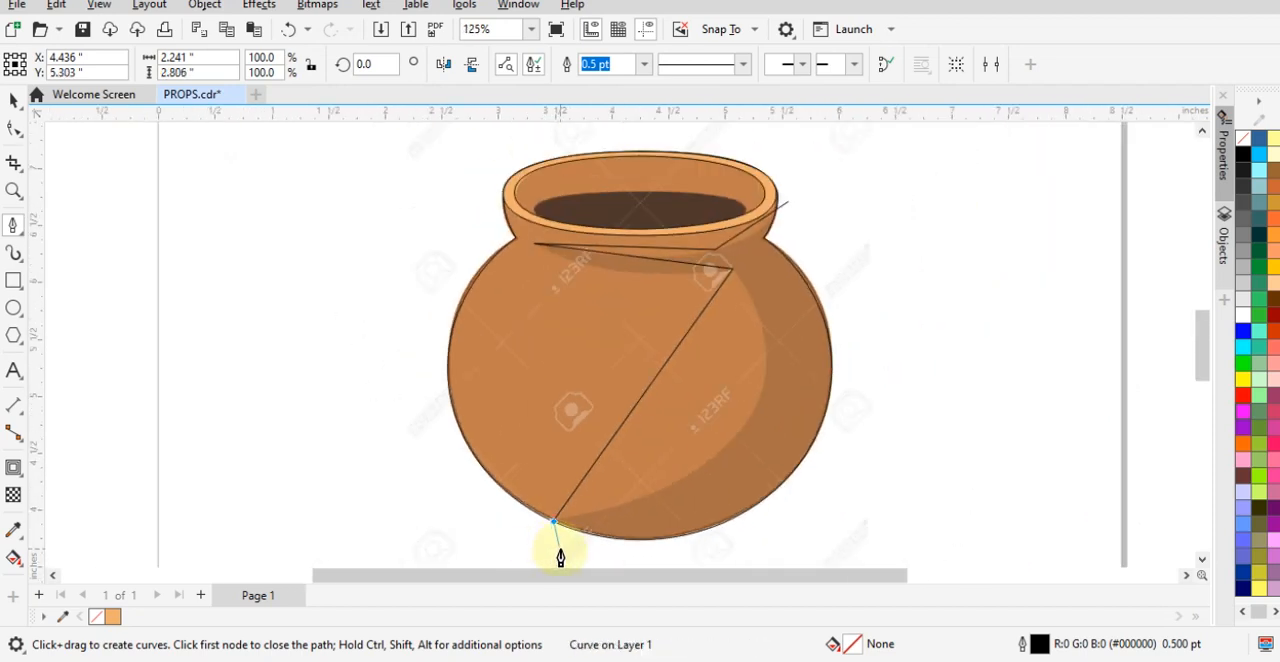
{"action": "left_click", "coordinate": [551, 555]}
{"action": "left_click", "coordinate": [783, 556]}
{"action": "left_click", "coordinate": [905, 478]}
{"action": "left_click", "coordinate": [899, 287]}
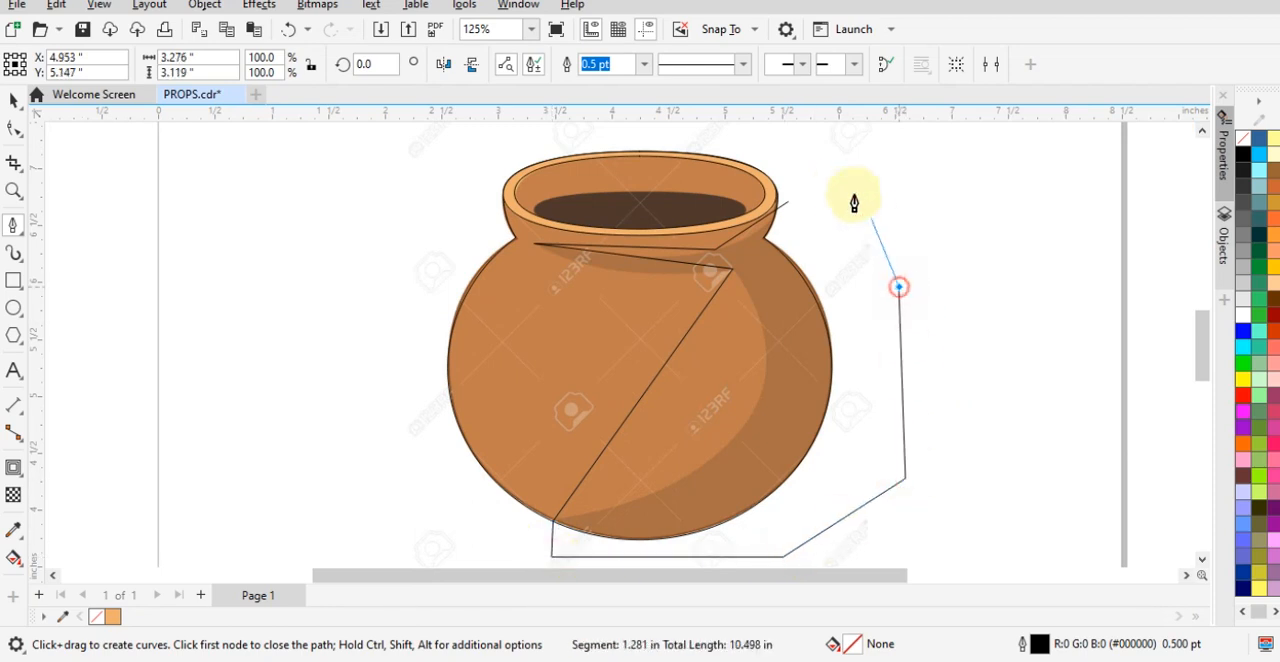
{"action": "left_click", "coordinate": [787, 210]}
- Select all nodes of the rough shadow shape with the Shape tool and convert its segments to curves
{"action": "scroll", "coordinate": [839, 230], "scroll_direction": "up", "scroll_amount": 1}
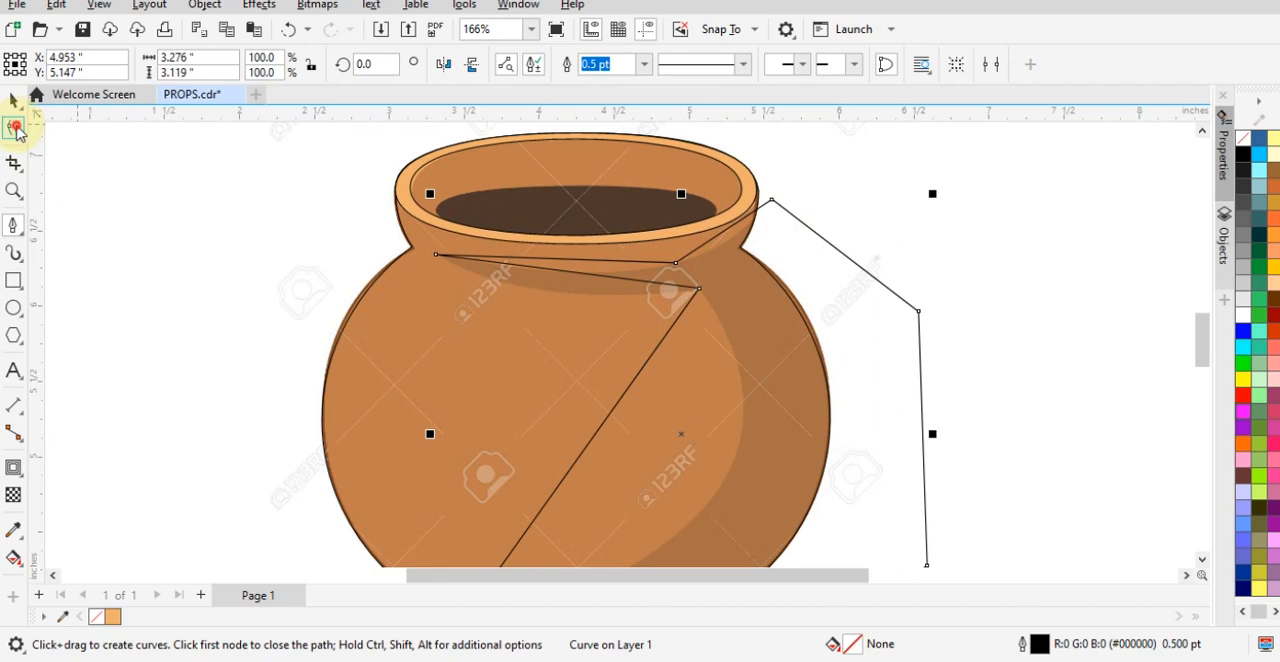
{"action": "left_click", "coordinate": [15, 130]}
{"action": "scroll", "coordinate": [677, 177], "scroll_direction": "down", "scroll_amount": 2}
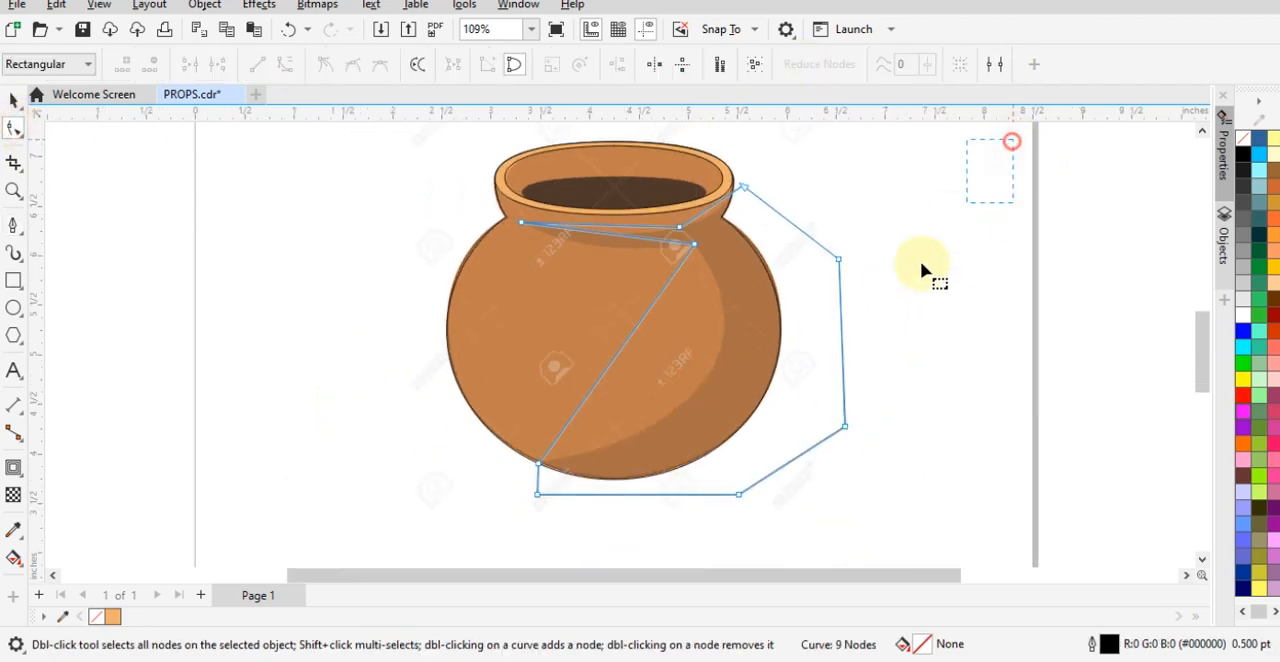
{"action": "left_click_drag", "start_coordinate": [922, 270], "coordinate": [516, 515]}
{"action": "left_click_drag", "start_coordinate": [438, 545], "coordinate": [445, 505]}
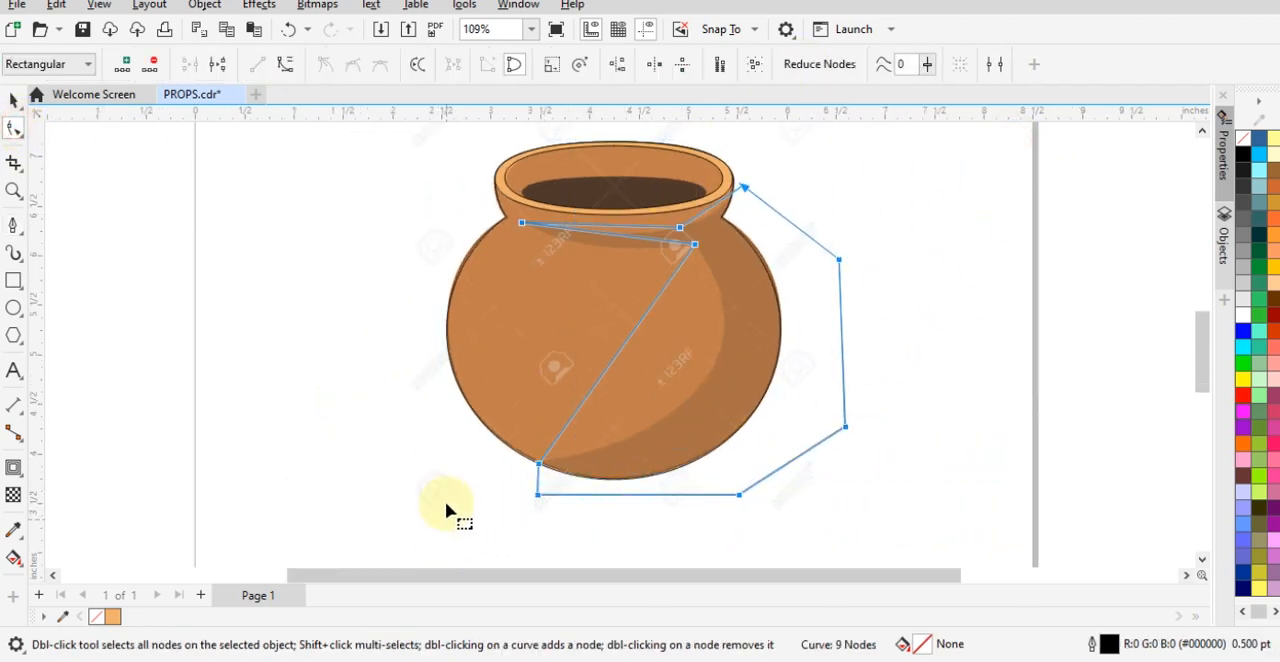
{"action": "right_click", "coordinate": [538, 502]}
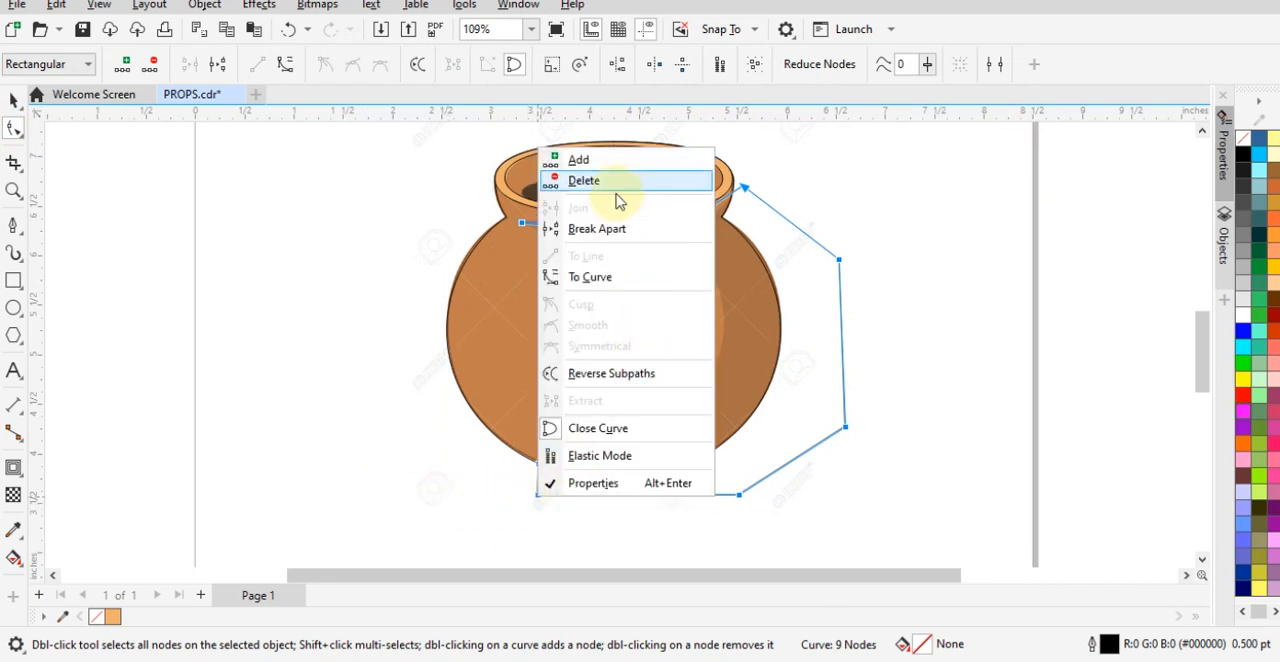
{"action": "left_click", "coordinate": [605, 278]}
{"action": "left_click", "coordinate": [890, 268]}
- Bend the two long neck segments of the shadow shape to follow the lower and upper edges of the reference's neck shadow
{"action": "scroll", "coordinate": [670, 218], "scroll_direction": "up", "scroll_amount": 5}
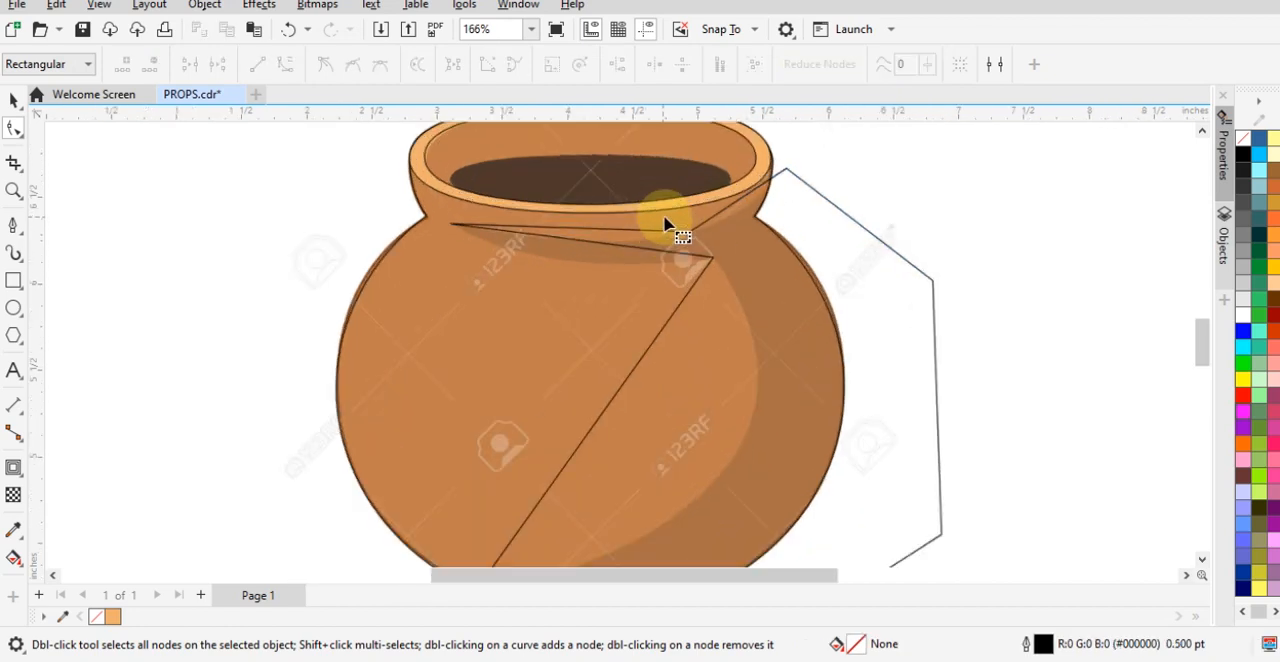
{"action": "left_click", "coordinate": [537, 239]}
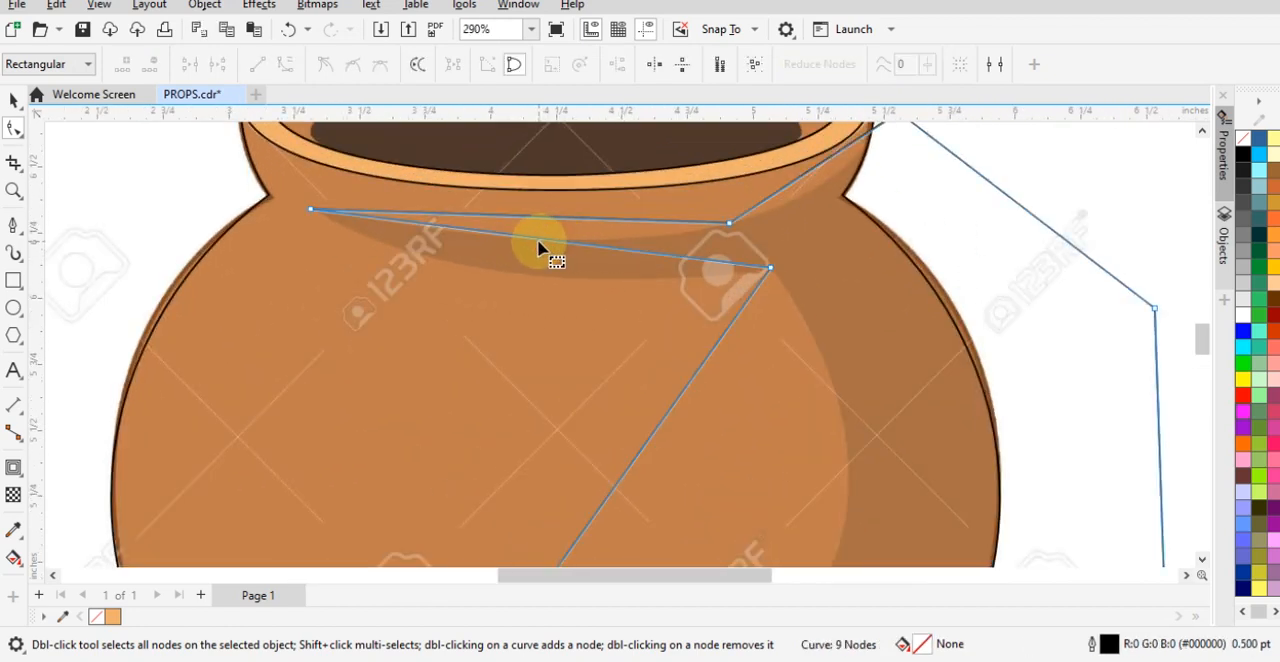
{"action": "left_click_drag", "start_coordinate": [535, 241], "coordinate": [523, 277]}
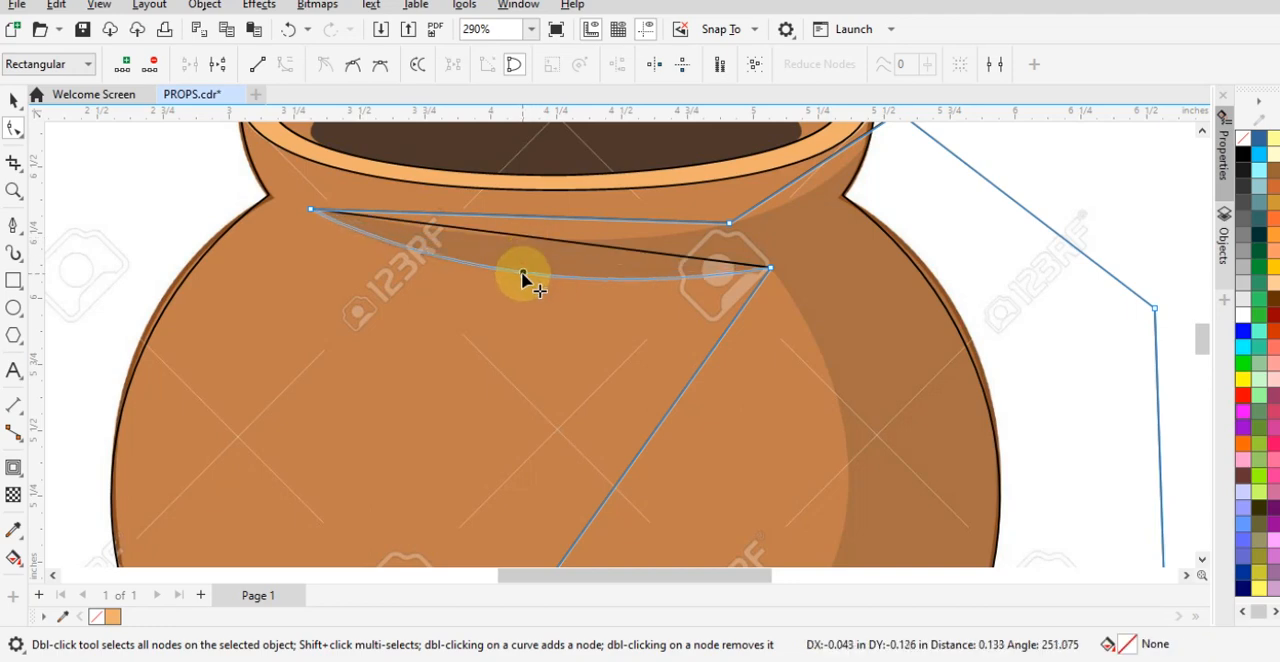
{"action": "scroll", "coordinate": [563, 242], "scroll_direction": "up", "scroll_amount": 2}
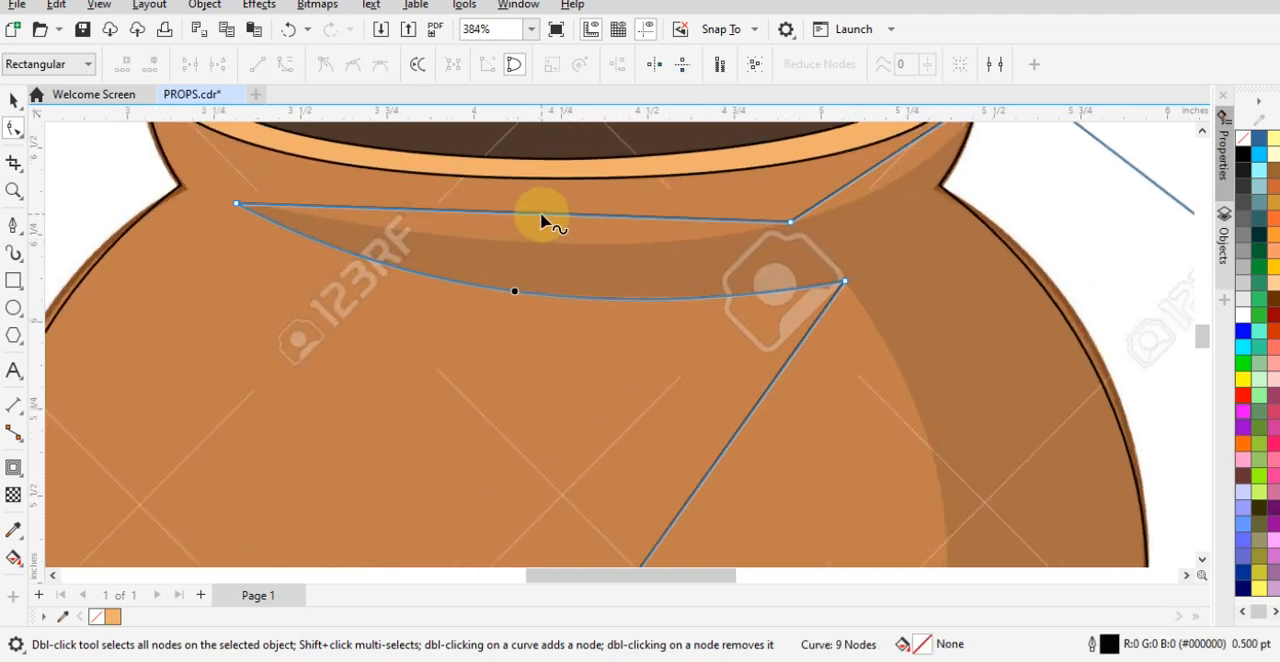
{"action": "left_click_drag", "start_coordinate": [547, 218], "coordinate": [543, 246]}
{"action": "scroll", "coordinate": [809, 263], "scroll_direction": "down", "scroll_amount": 2}
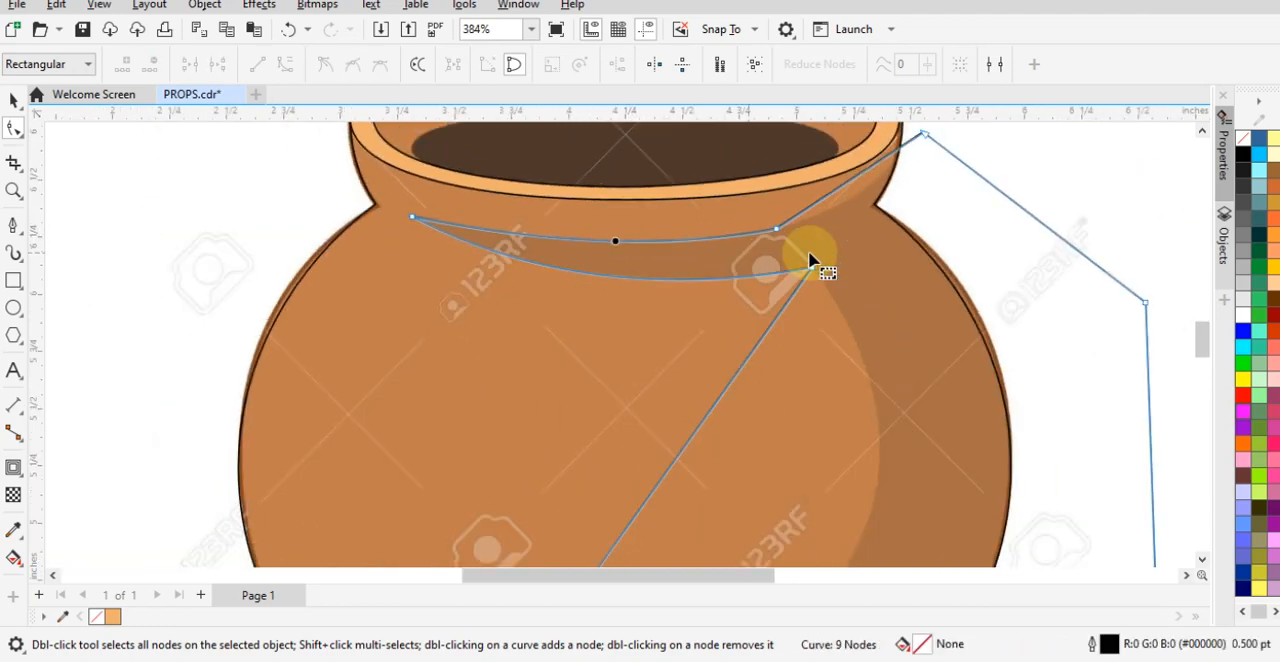
- Curve the short segment below the rim and the long body segment to match the inner edge of the reference shadow
{"action": "scroll", "coordinate": [833, 184], "scroll_direction": "up", "scroll_amount": 3}
{"action": "left_click_drag", "start_coordinate": [828, 183], "coordinate": [842, 205]}
{"action": "scroll", "coordinate": [812, 197], "scroll_direction": "down", "scroll_amount": 2}
{"action": "scroll", "coordinate": [812, 196], "scroll_direction": "down", "scroll_amount": 3}
{"action": "scroll", "coordinate": [754, 499], "scroll_direction": "up", "scroll_amount": 3}
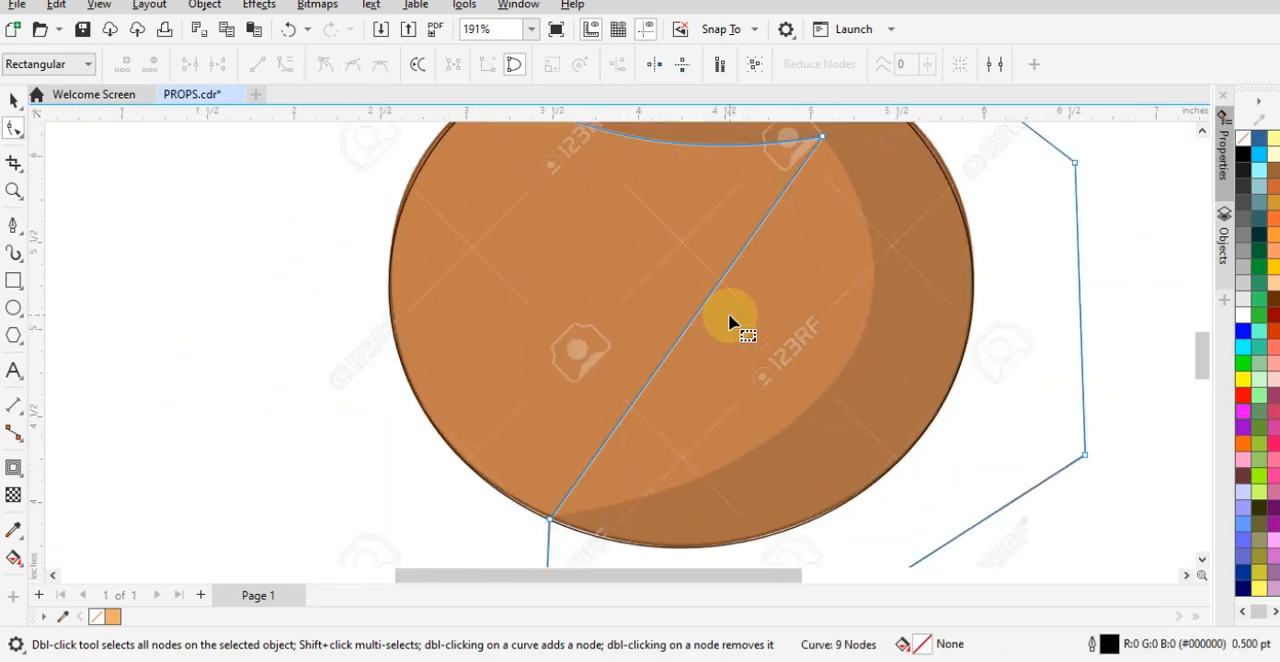
{"action": "left_click_drag", "start_coordinate": [705, 310], "coordinate": [855, 355]}
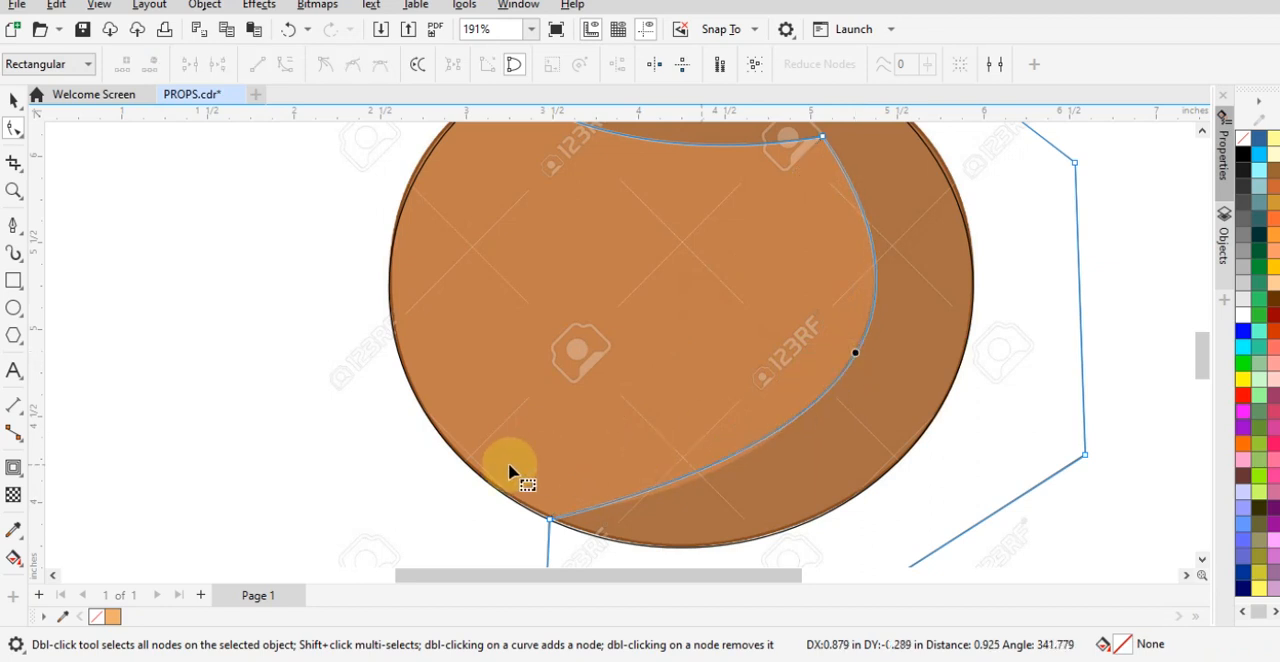
{"action": "left_click", "coordinate": [617, 486]}
{"action": "left_click_drag", "start_coordinate": [822, 447], "coordinate": [807, 459]}
{"action": "scroll", "coordinate": [714, 322], "scroll_direction": "down", "scroll_amount": 3}
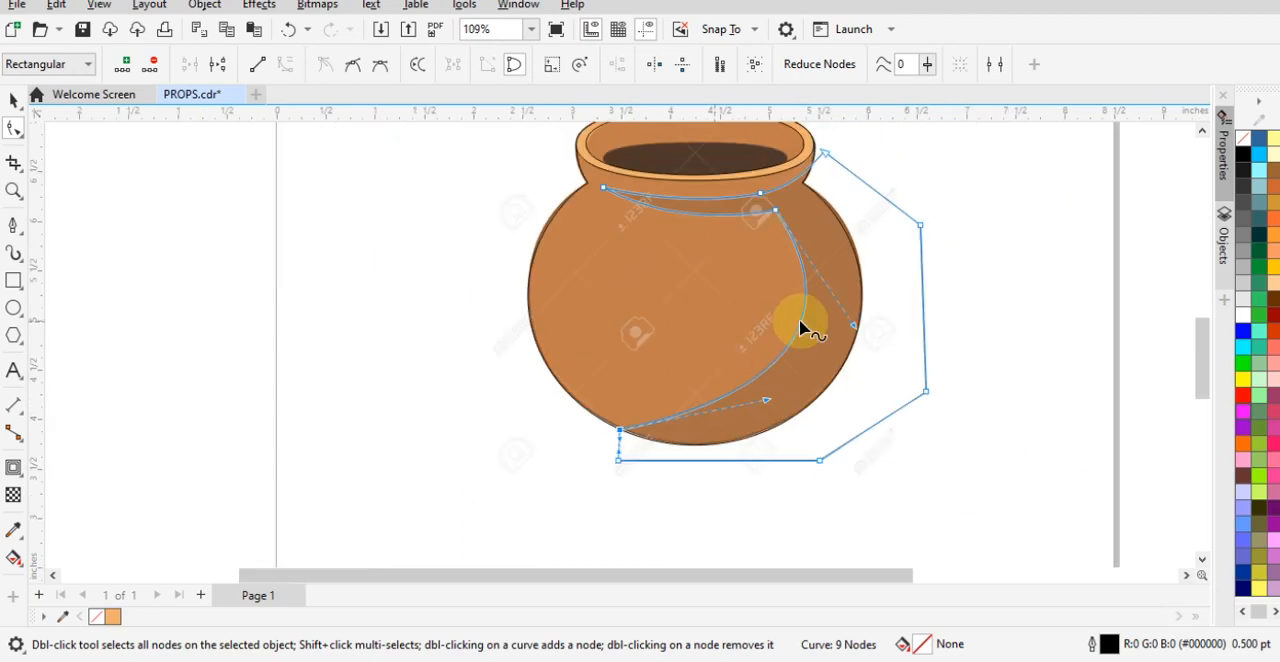
- Intersect the rough shadow shape with the pot outline to create a shadow that fits inside the pot
{"action": "key", "text": "space"}
{"action": "left_click", "coordinate": [910, 347]}
{"action": "scroll", "coordinate": [910, 347], "scroll_direction": "up", "scroll_amount": 3}
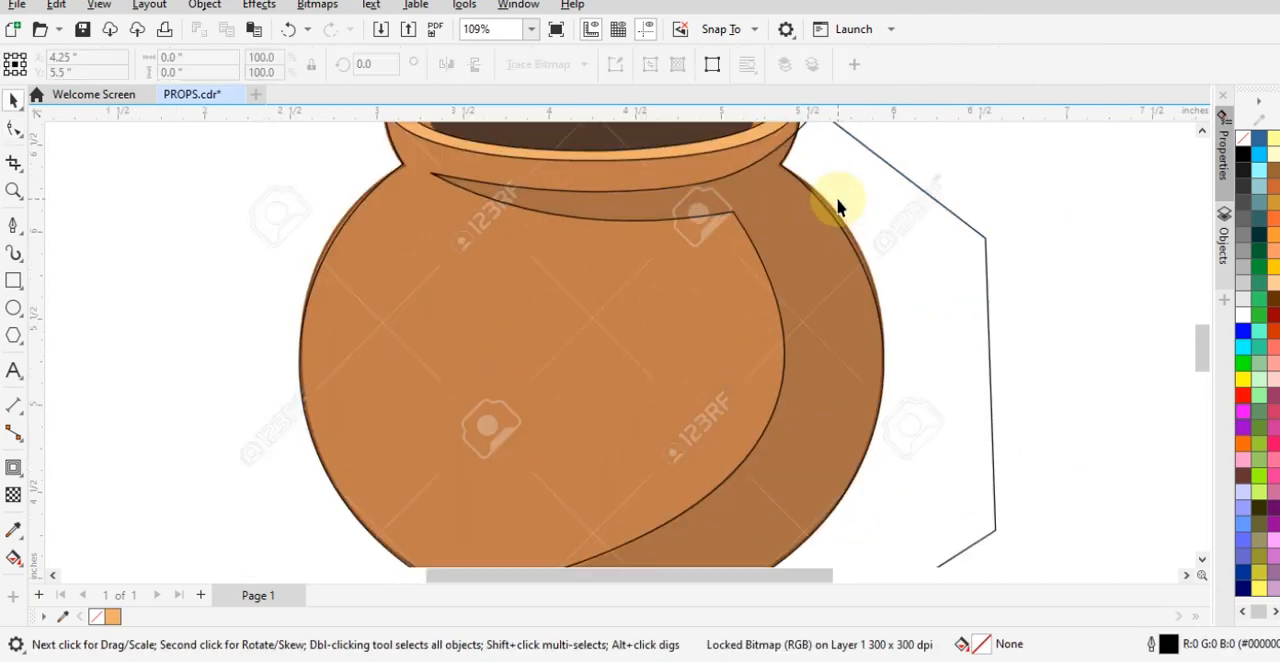
{"action": "left_click", "coordinate": [984, 260]}
{"action": "scroll", "coordinate": [760, 350], "scroll_direction": "down", "scroll_amount": 1}
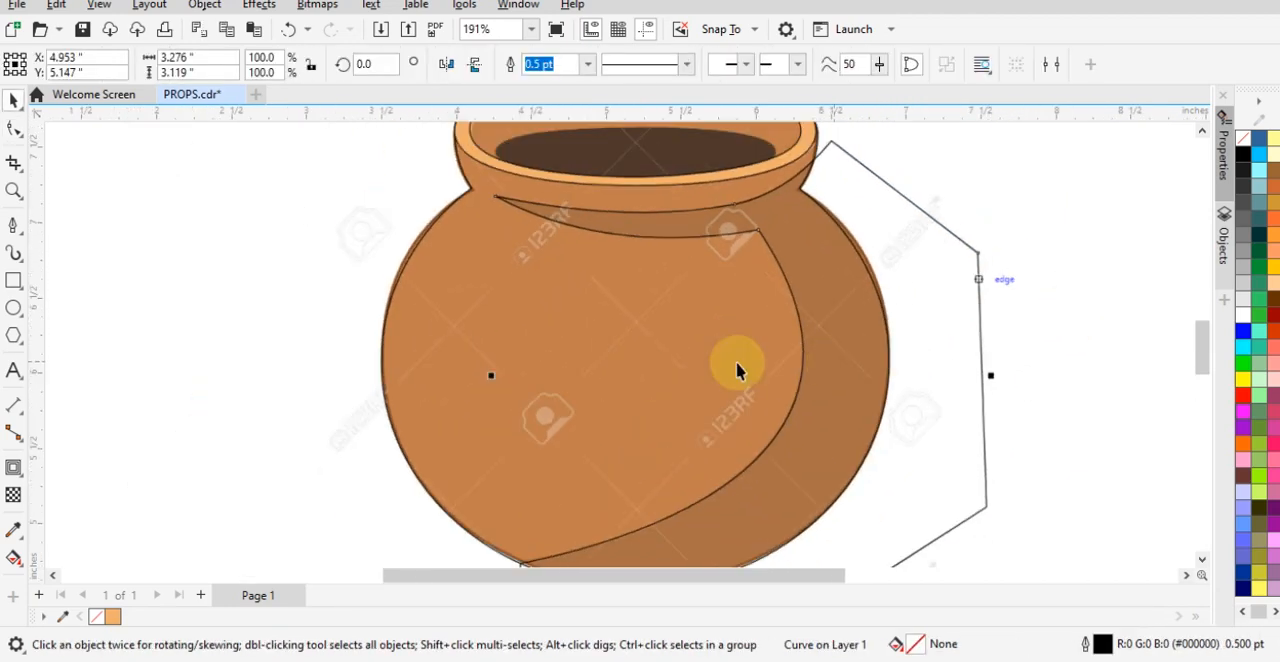
{"action": "scroll", "coordinate": [405, 320], "scroll_direction": "down", "scroll_amount": 2}
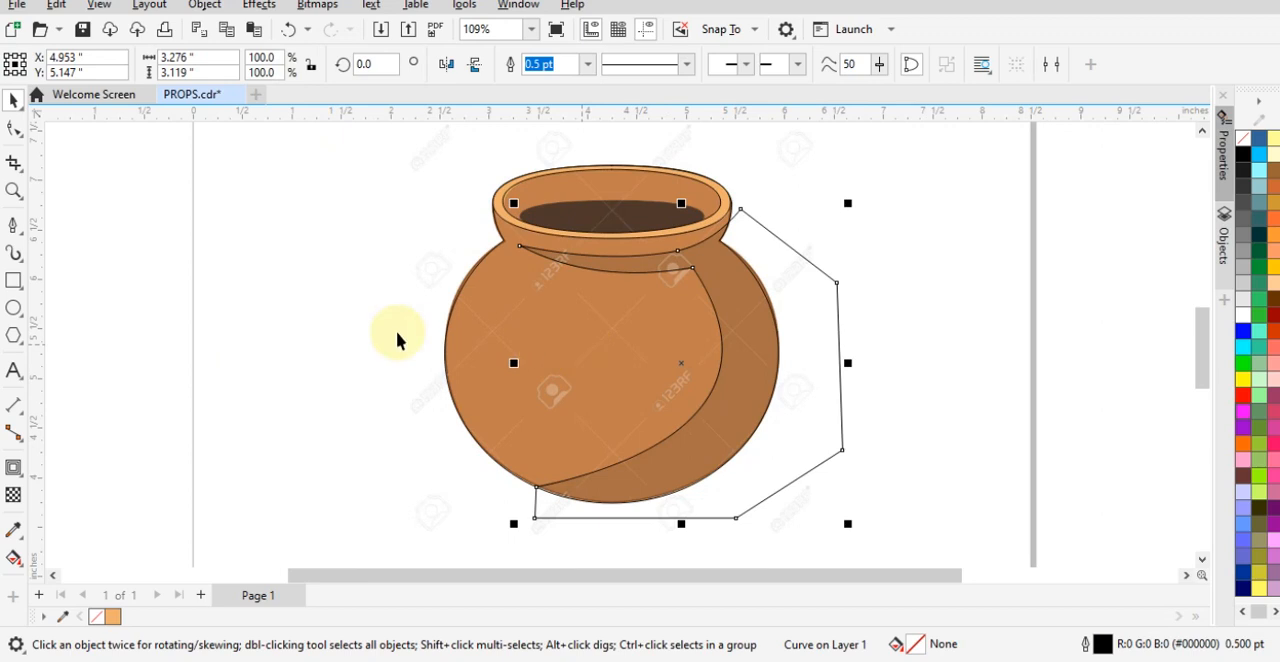
{"action": "left_click", "coordinate": [468, 288], "text": "shift"}
{"action": "left_click", "coordinate": [973, 384]}
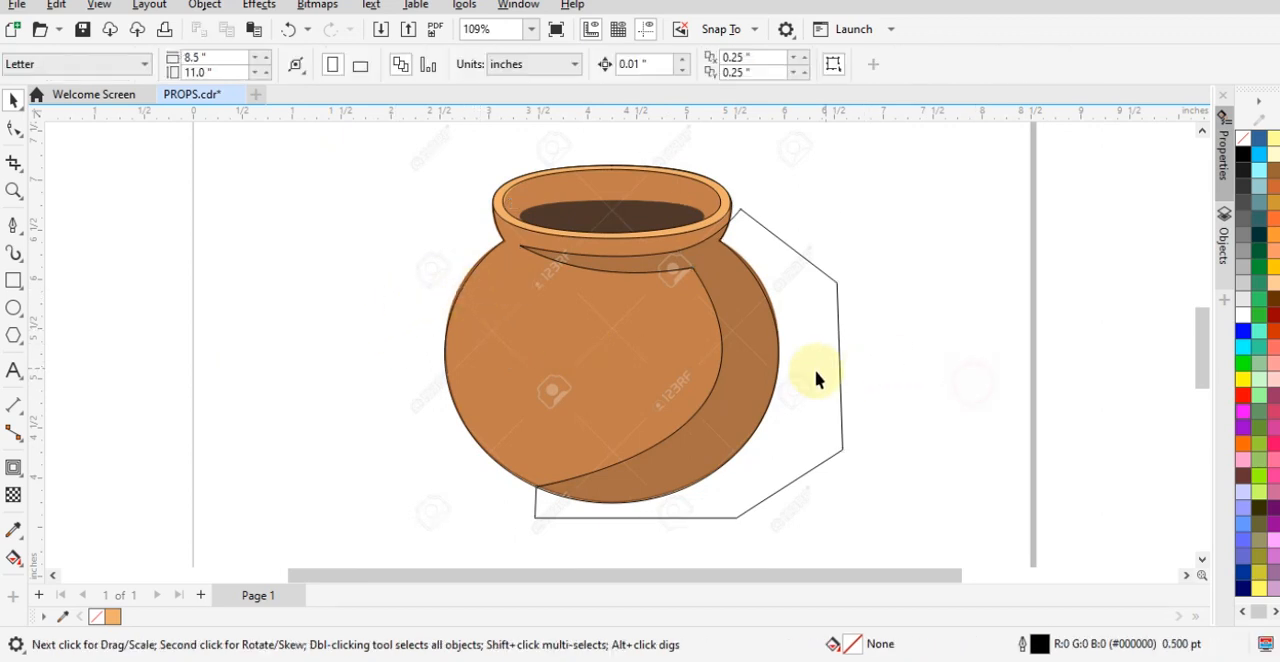
{"action": "left_click", "coordinate": [839, 370]}
{"action": "left_click", "coordinate": [470, 331], "text": "shift"}
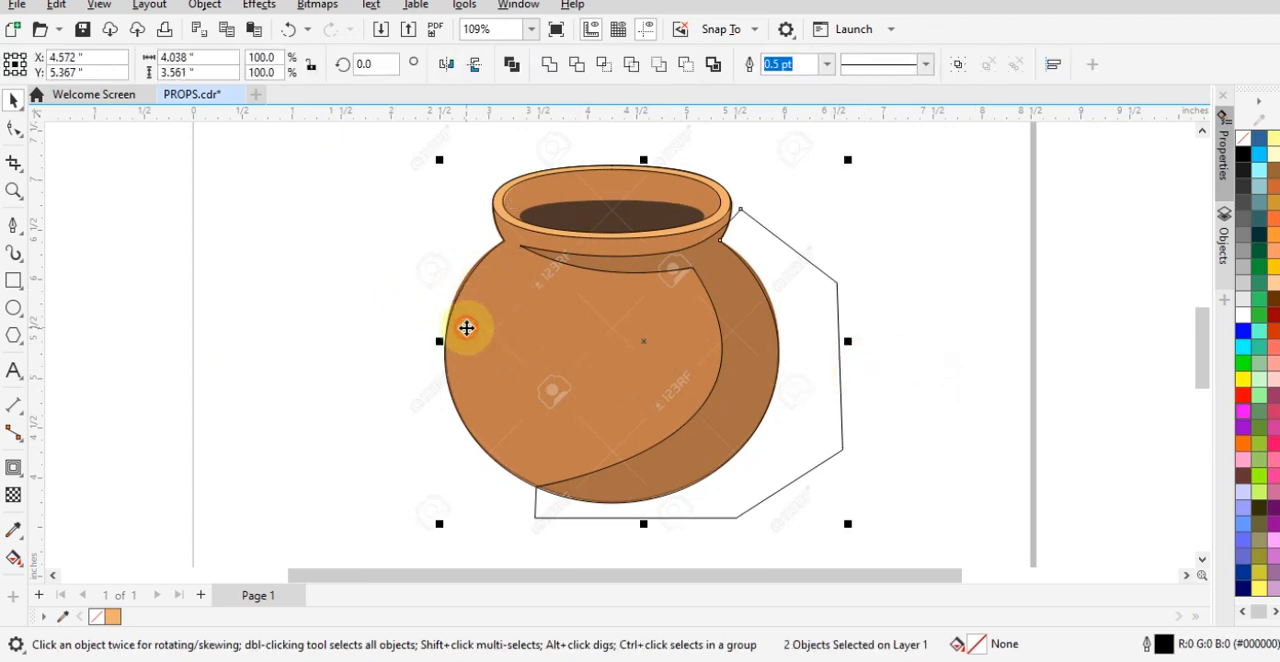
{"action": "left_click", "coordinate": [607, 68]}
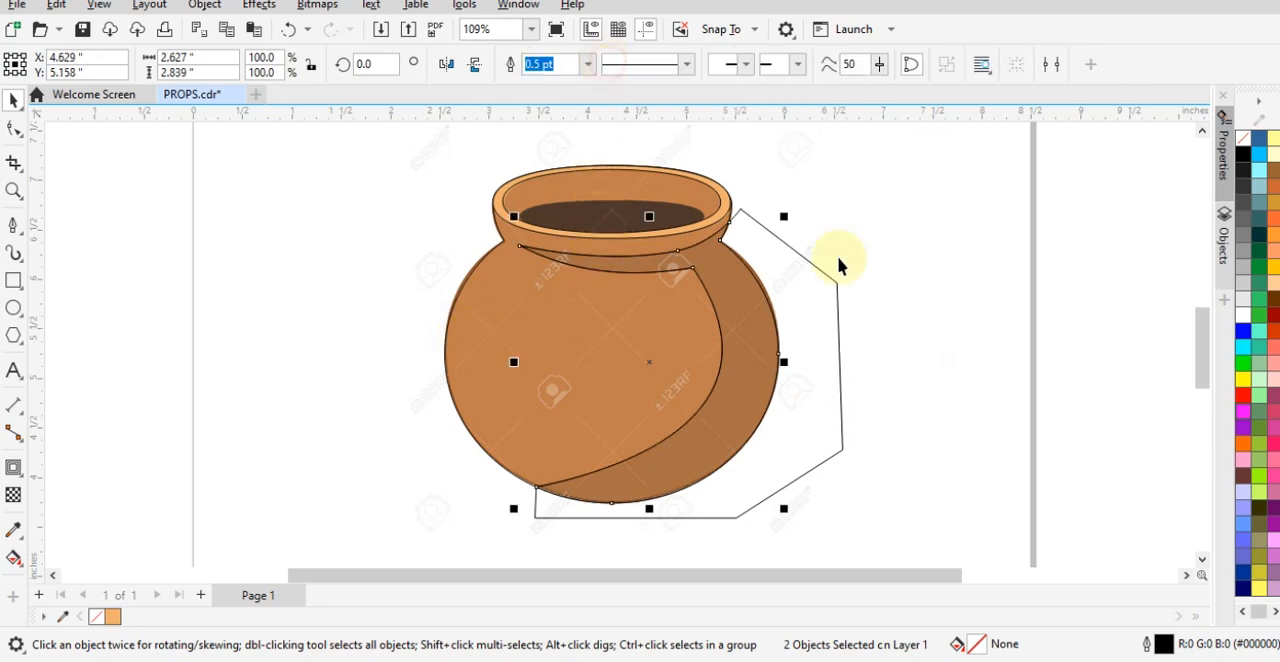
- Delete the oversized rough shadow shape, then try shifting the trimmed shadow and undo that move
{"action": "left_click", "coordinate": [840, 374]}
{"action": "left_click_drag", "start_coordinate": [893, 379], "coordinate": [988, 362]}
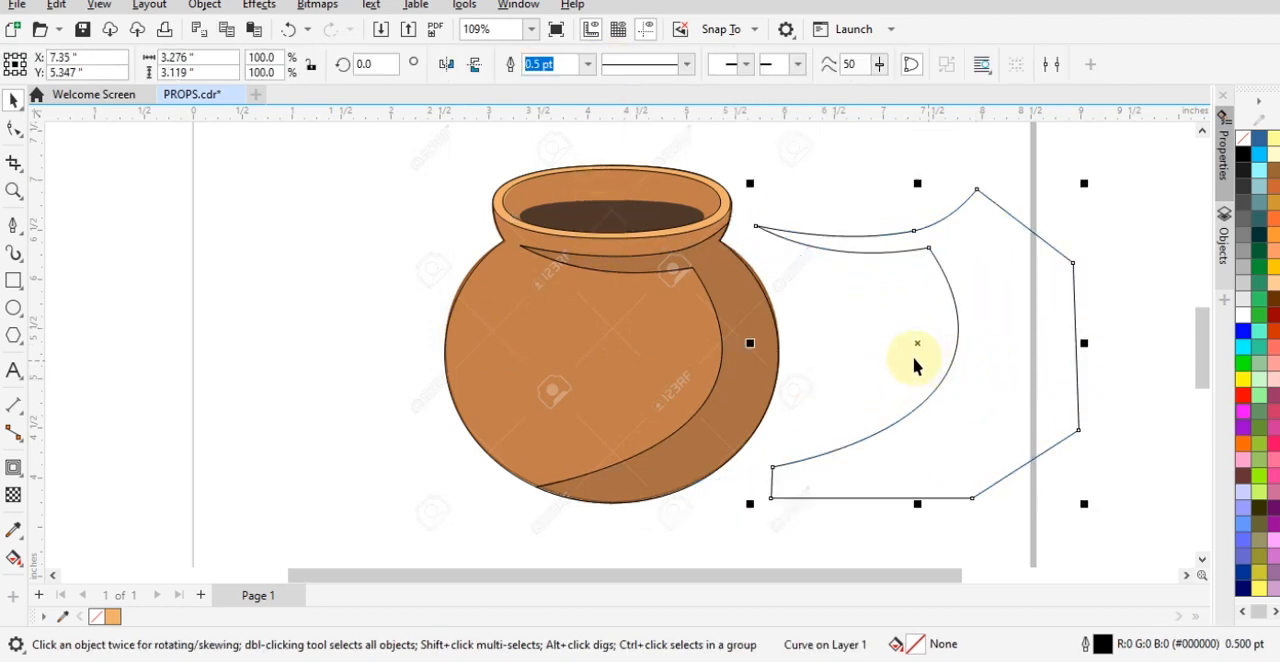
{"action": "key", "text": "Delete"}
{"action": "left_click_drag", "start_coordinate": [723, 351], "coordinate": [801, 300]}
{"action": "key", "text": "ctrl+z"}
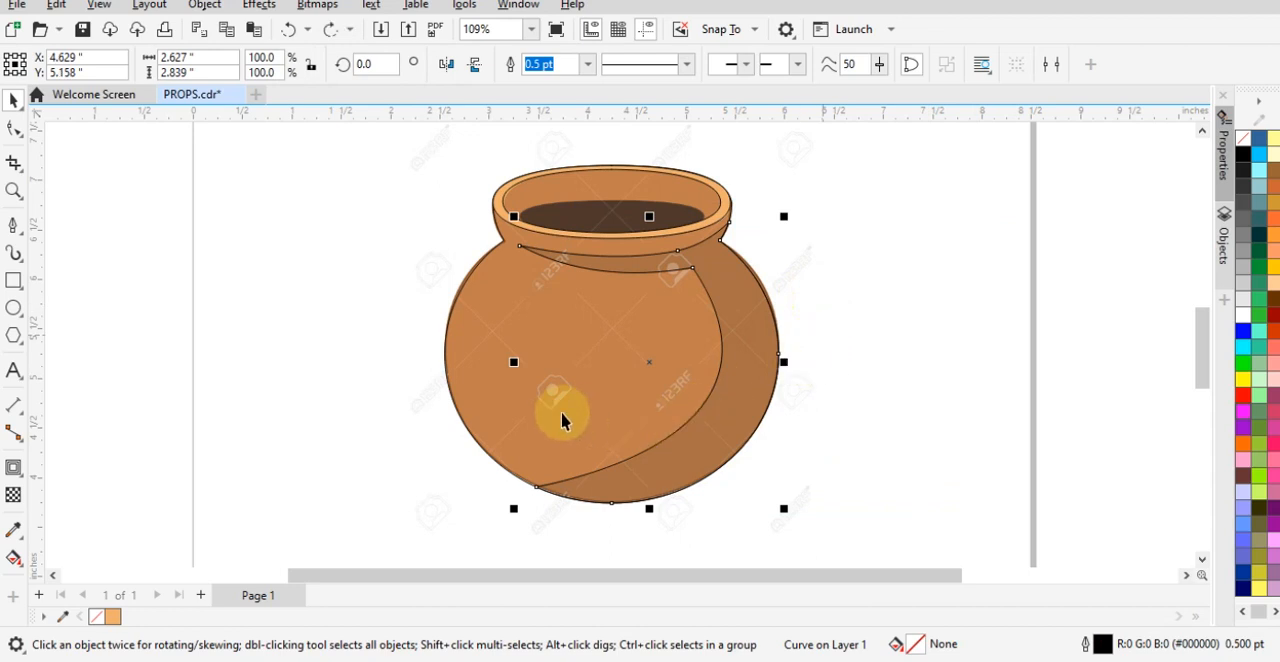
- Move the pot outline and its shadow shape together about 3.75 inches to the right of the reference, and select the pot outline
{"action": "left_click", "coordinate": [526, 397], "text": "shift"}
{"action": "left_click_drag", "start_coordinate": [560, 394], "coordinate": [930, 385]}
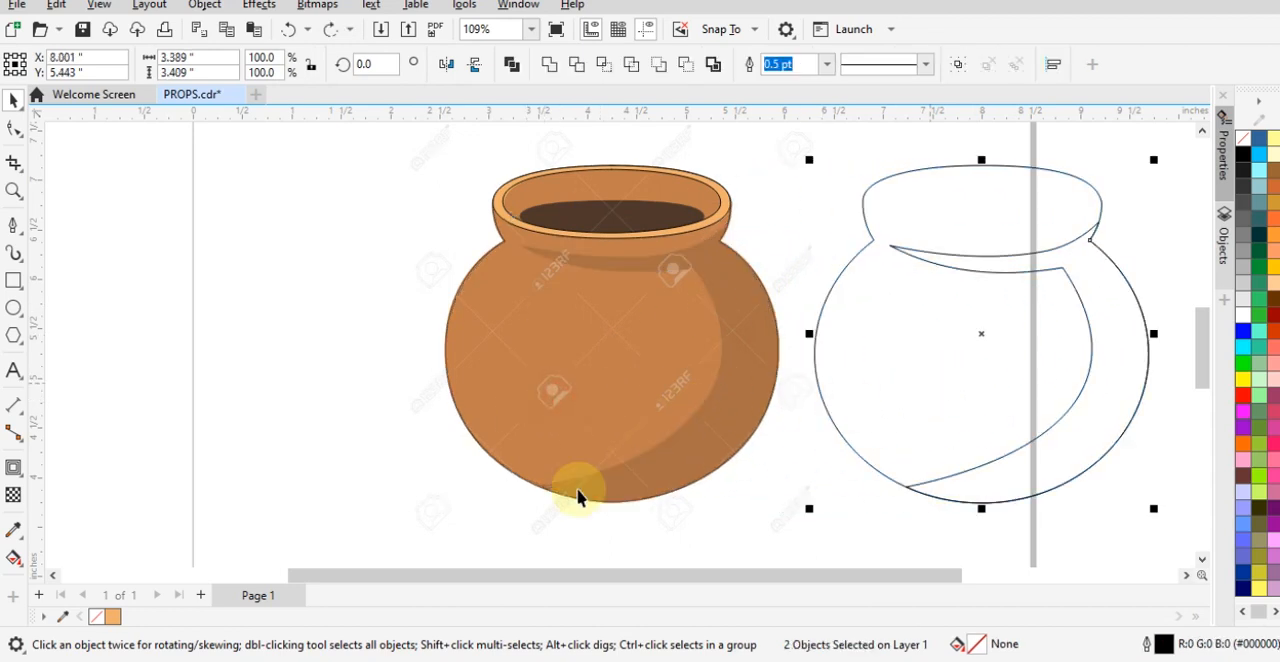
{"action": "left_click", "coordinate": [578, 495]}
{"action": "left_click", "coordinate": [924, 370]}
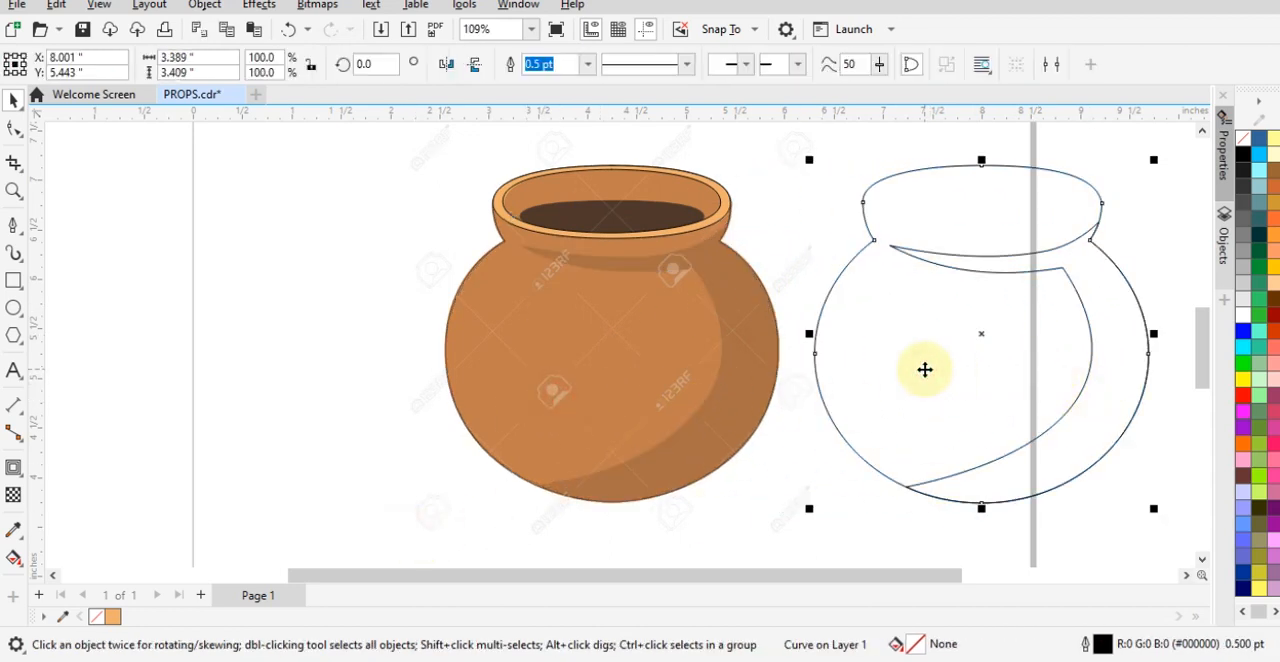
- Fill the pot outline with the body colour #C27E4D sampled from the reference pot
{"action": "left_click", "coordinate": [847, 517]}
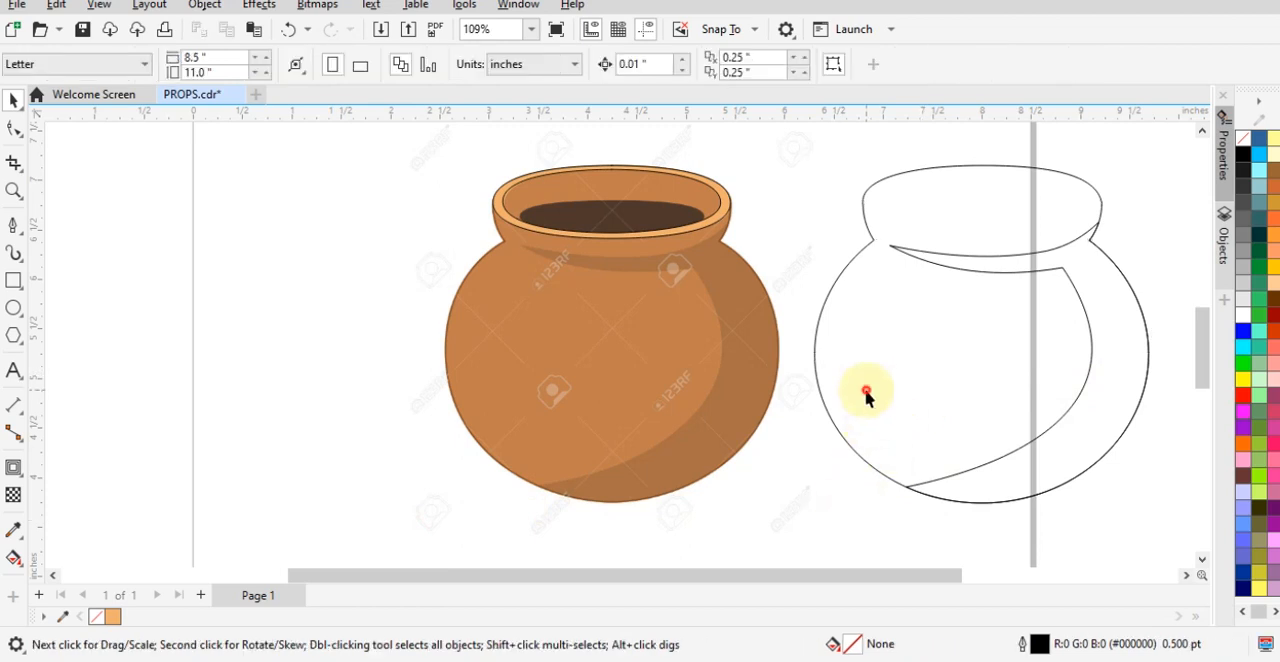
{"action": "left_click", "coordinate": [858, 378]}
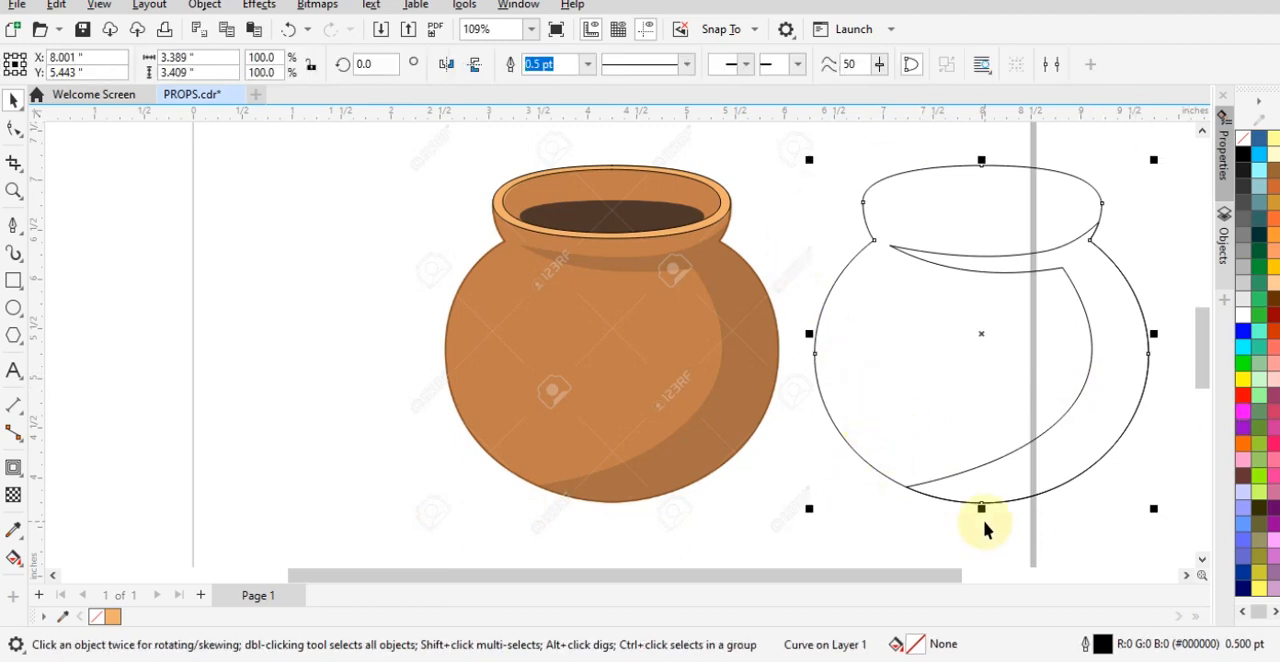
{"action": "key", "text": "shift+F11"}
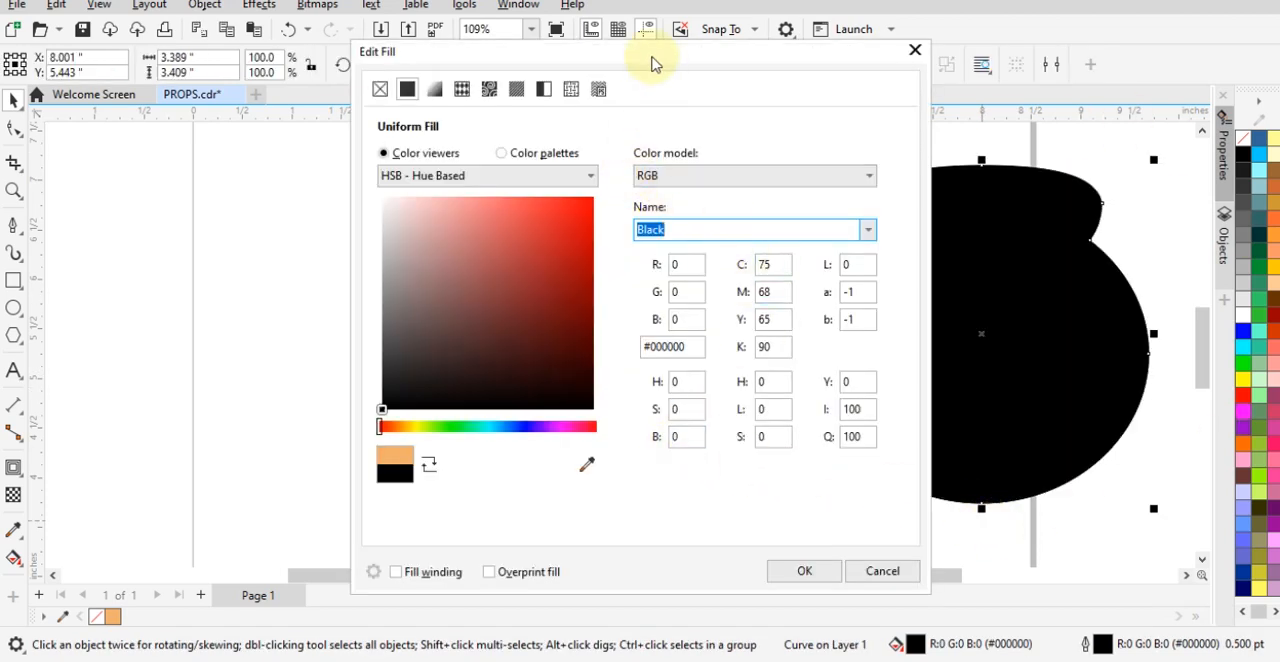
{"action": "left_click_drag", "start_coordinate": [652, 58], "coordinate": [1222, 43]}
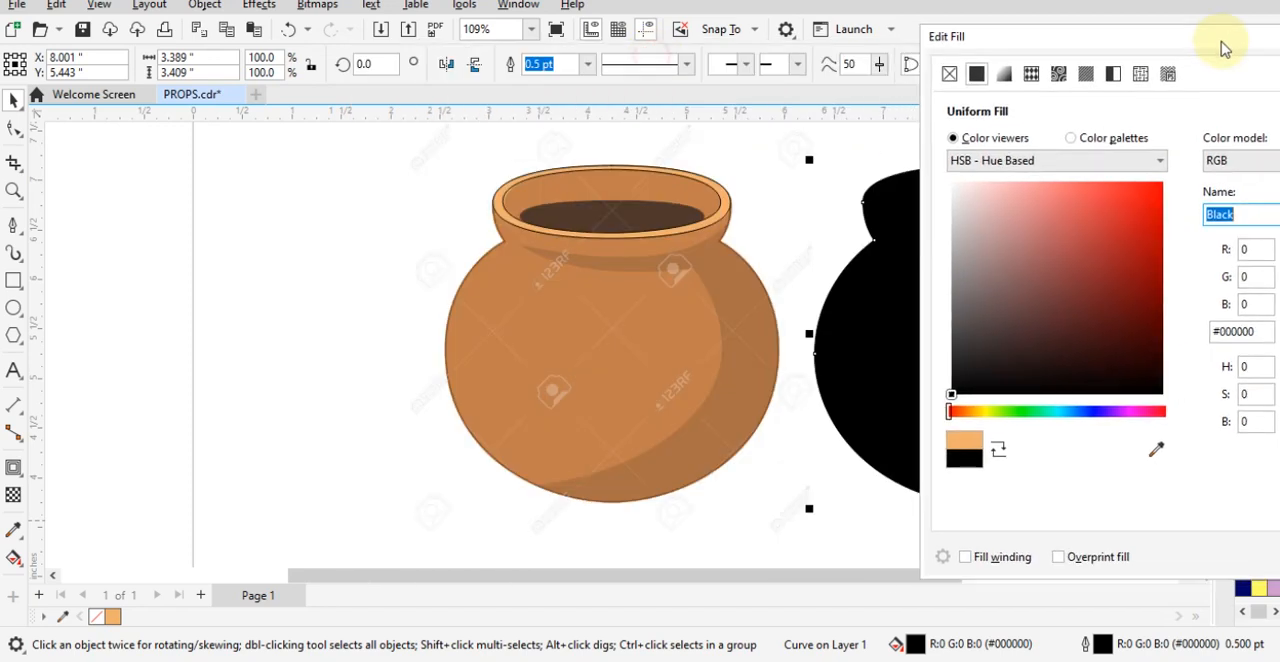
{"action": "left_click", "coordinate": [1160, 450]}
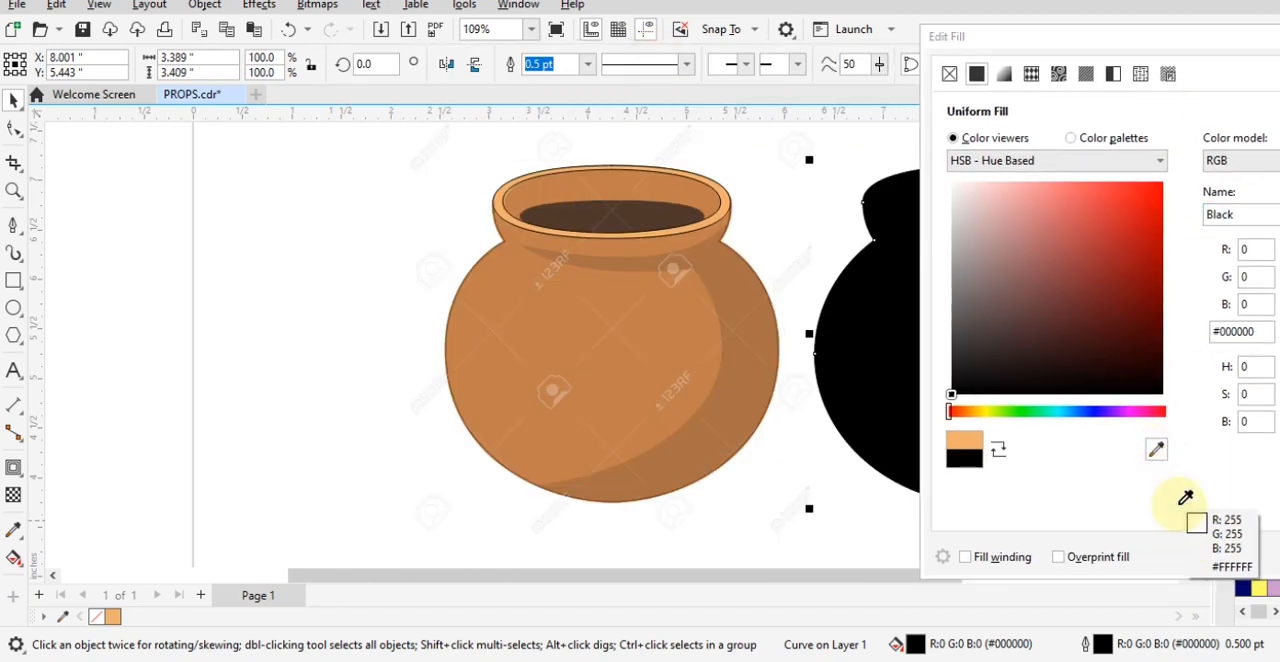
{"action": "left_click", "coordinate": [573, 318]}
{"action": "left_click_drag", "start_coordinate": [1071, 43], "coordinate": [462, 51]}
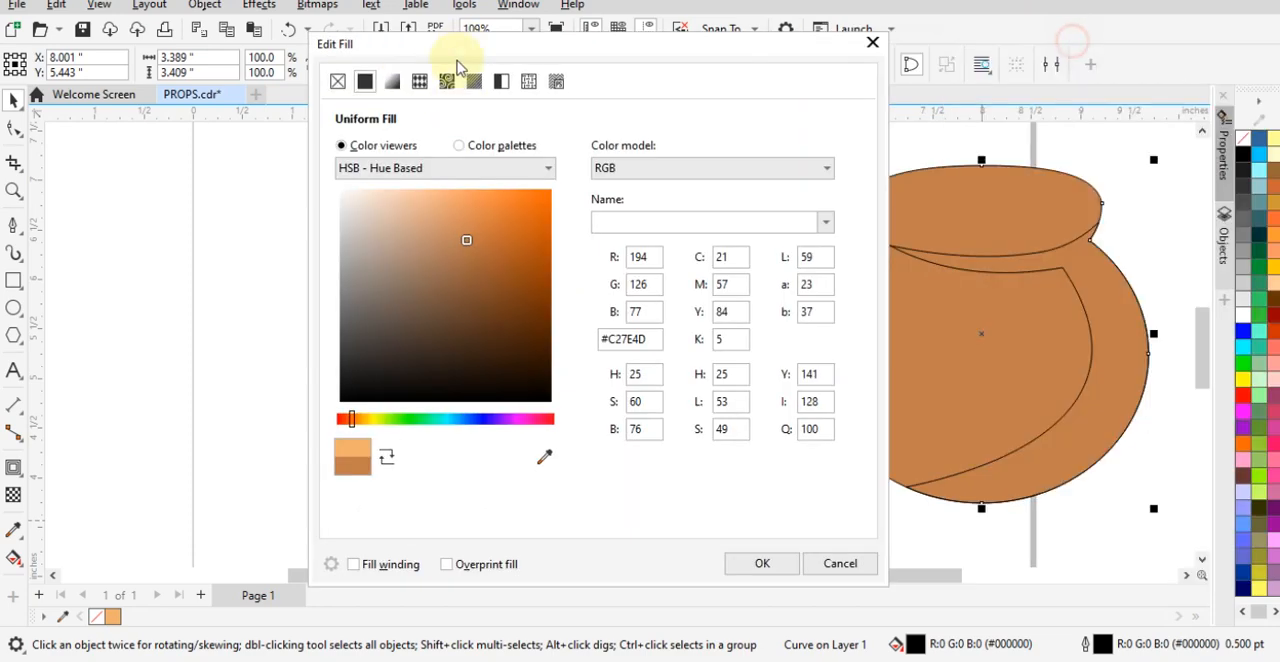
{"action": "left_click", "coordinate": [762, 563]}
- Fill the shadow shape with the darker brown #A97045 sampled from the reference shadow
{"action": "left_click", "coordinate": [995, 484]}
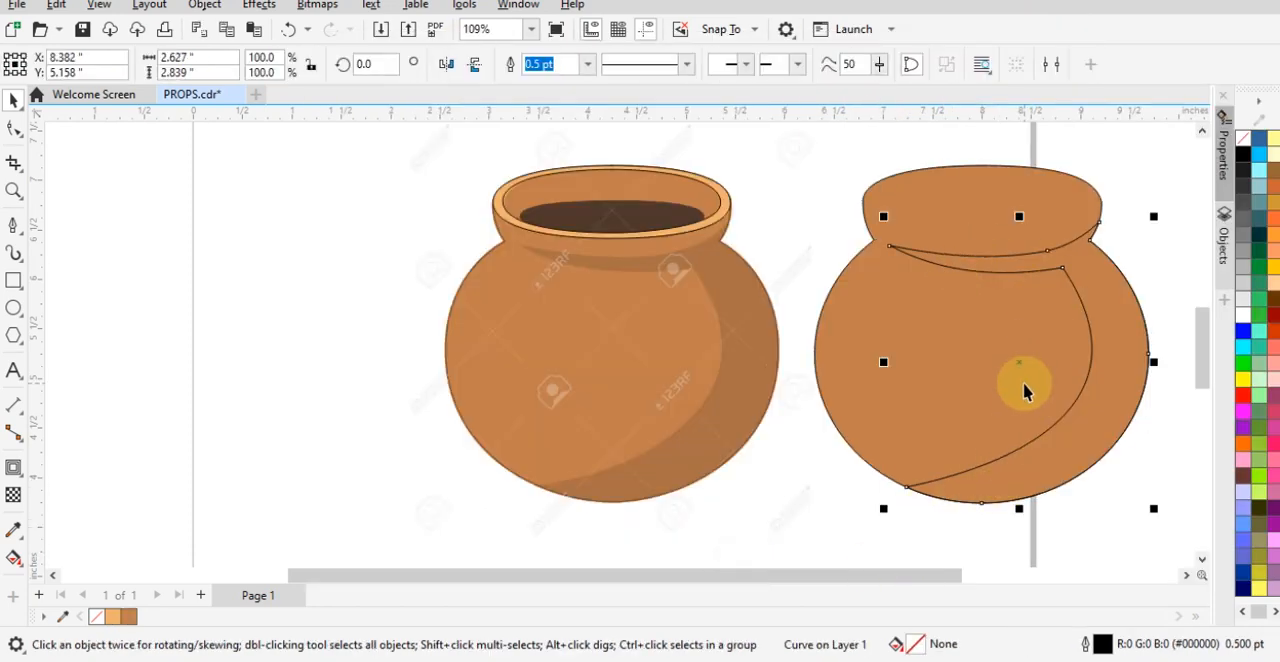
{"action": "key", "text": "shift+F11"}
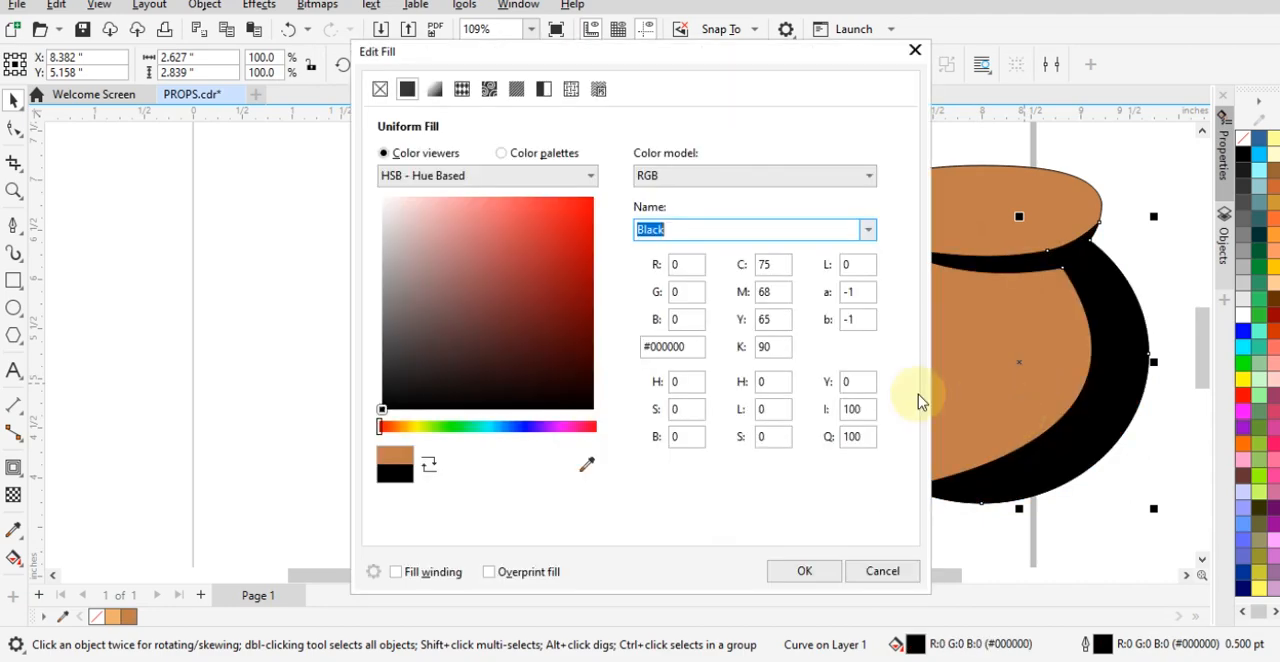
{"action": "left_click_drag", "start_coordinate": [586, 57], "coordinate": [1177, 63]}
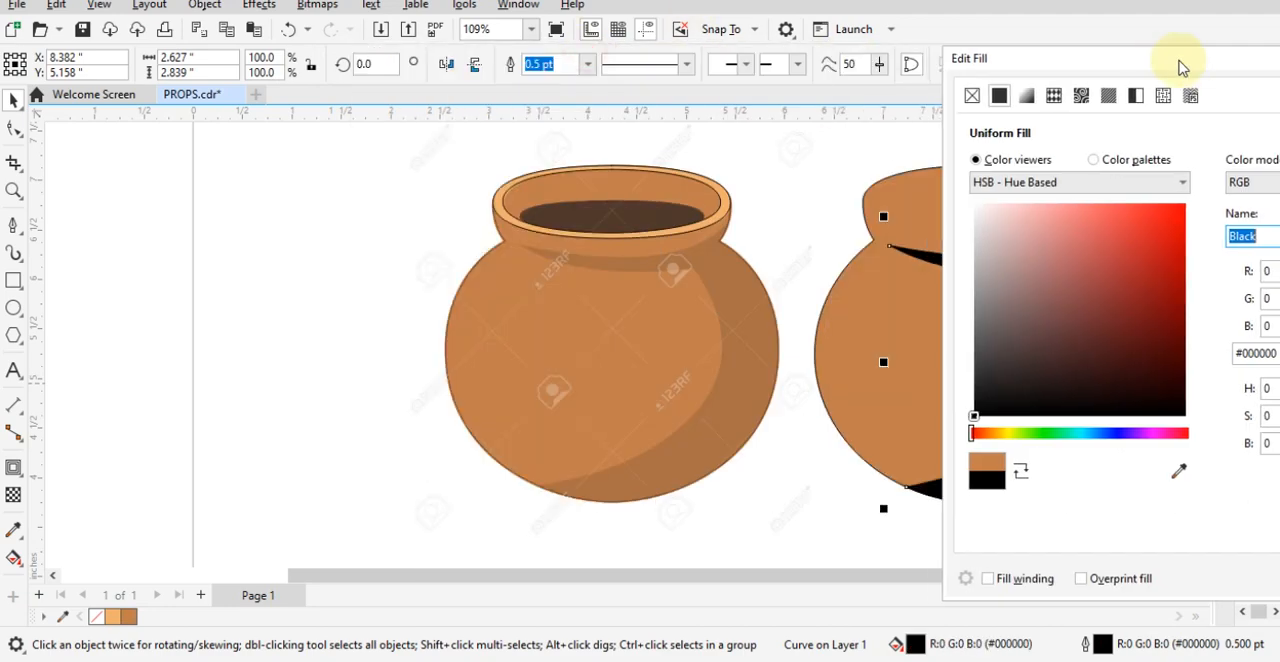
{"action": "left_click", "coordinate": [1178, 470]}
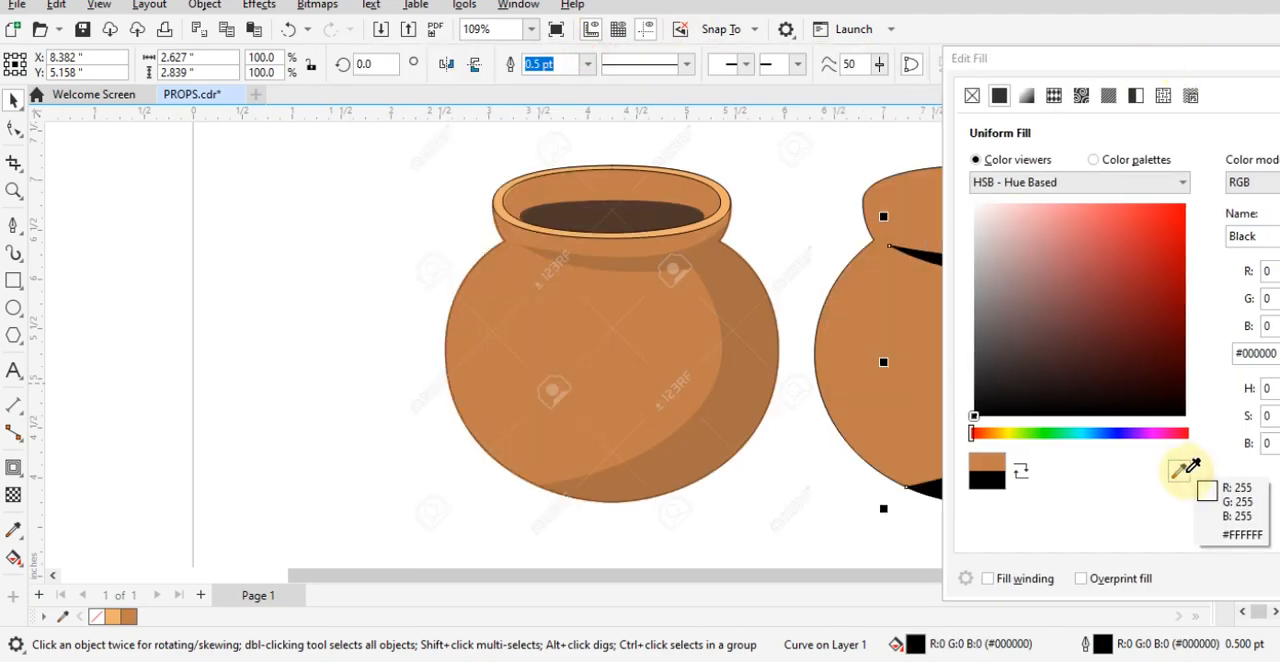
{"action": "left_click", "coordinate": [704, 449]}
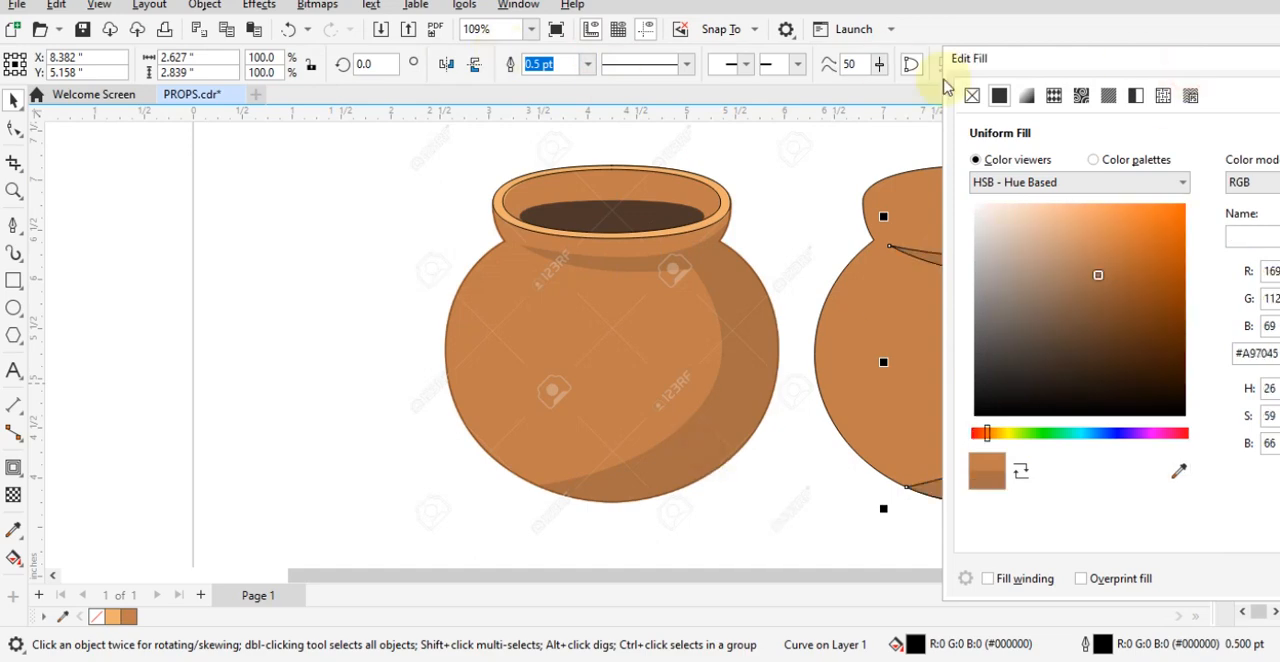
{"action": "left_click_drag", "start_coordinate": [1026, 57], "coordinate": [474, 28]}
{"action": "left_click", "coordinate": [831, 554]}
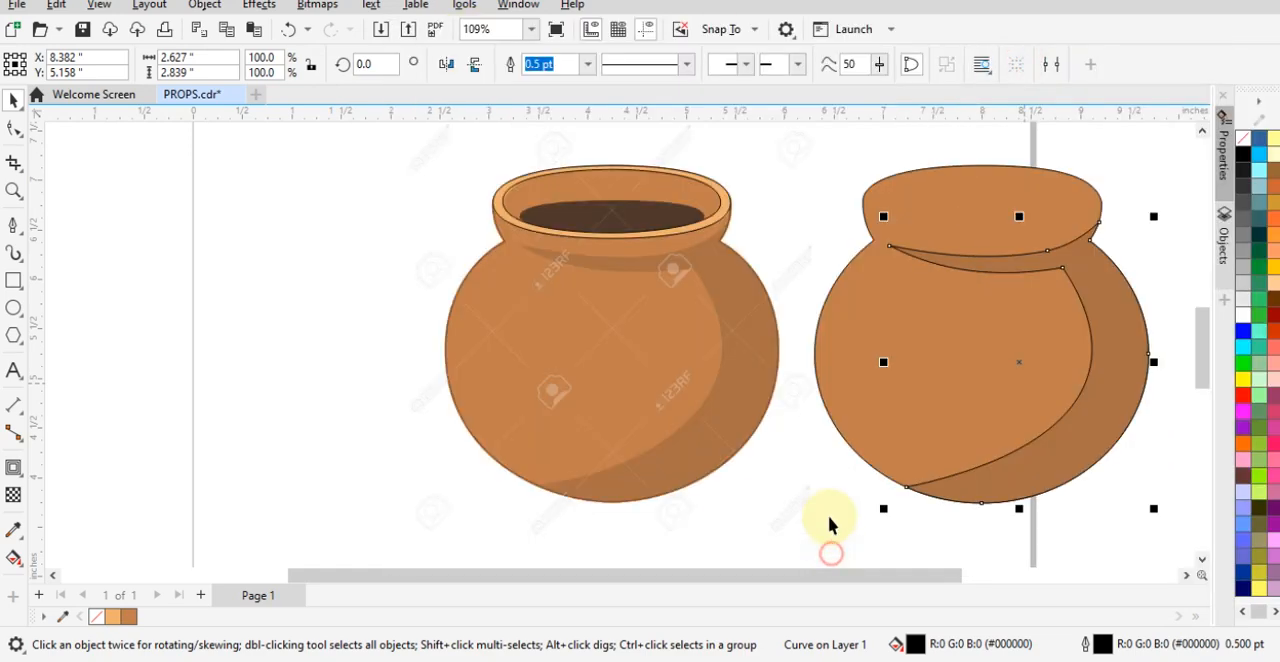
- Move the filled pot and its shadow together about 3.77 inches to the left, onto the reference pot
{"action": "left_click", "coordinate": [1113, 373]}
{"action": "left_click", "coordinate": [1106, 371]}
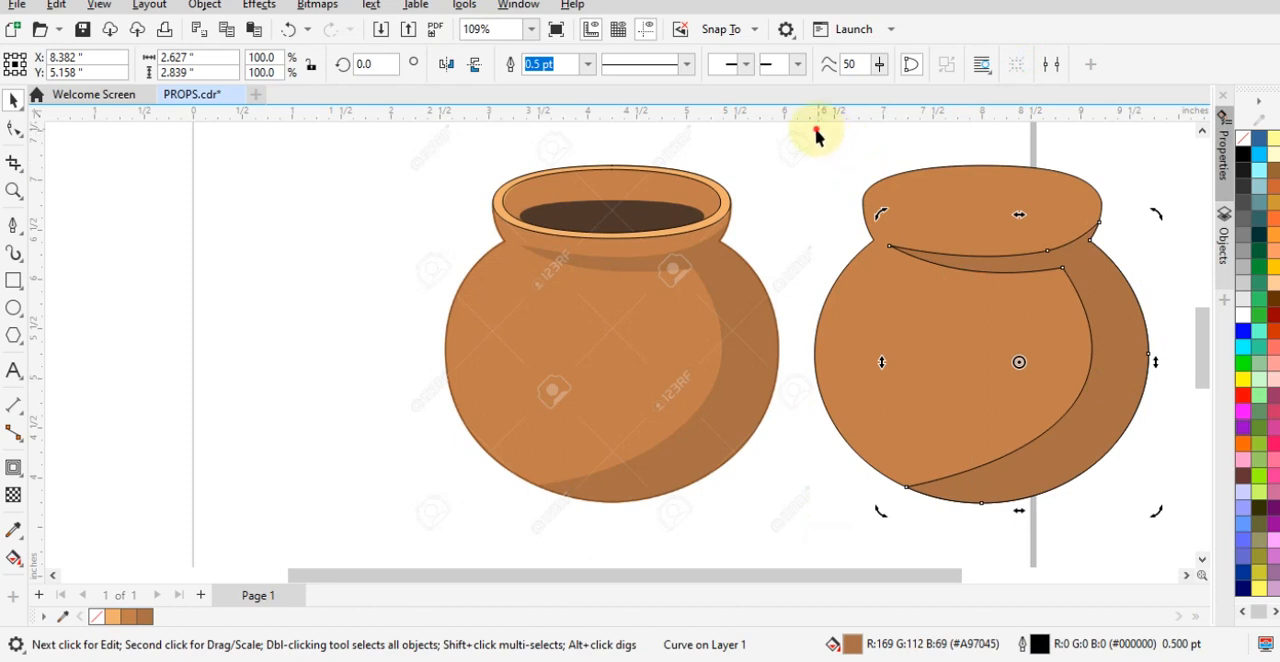
{"action": "left_click_drag", "start_coordinate": [817, 137], "coordinate": [1128, 502]}
{"action": "left_click", "coordinate": [1194, 485]}
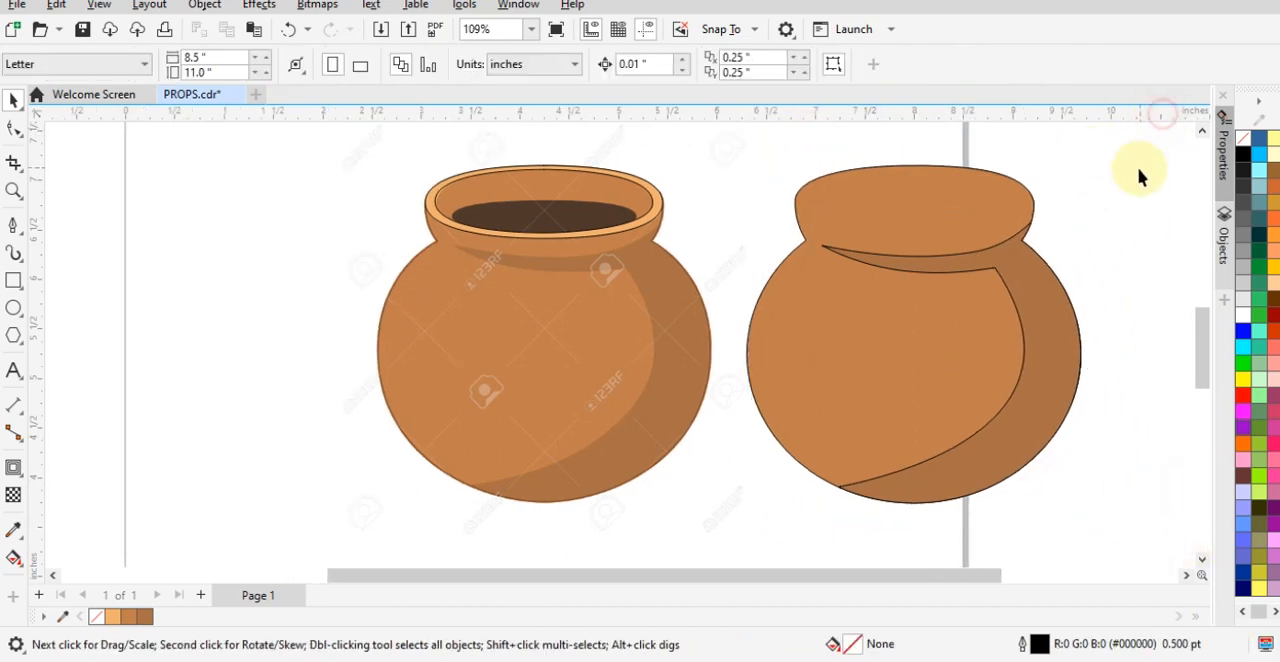
{"action": "left_click_drag", "start_coordinate": [1160, 129], "coordinate": [680, 530]}
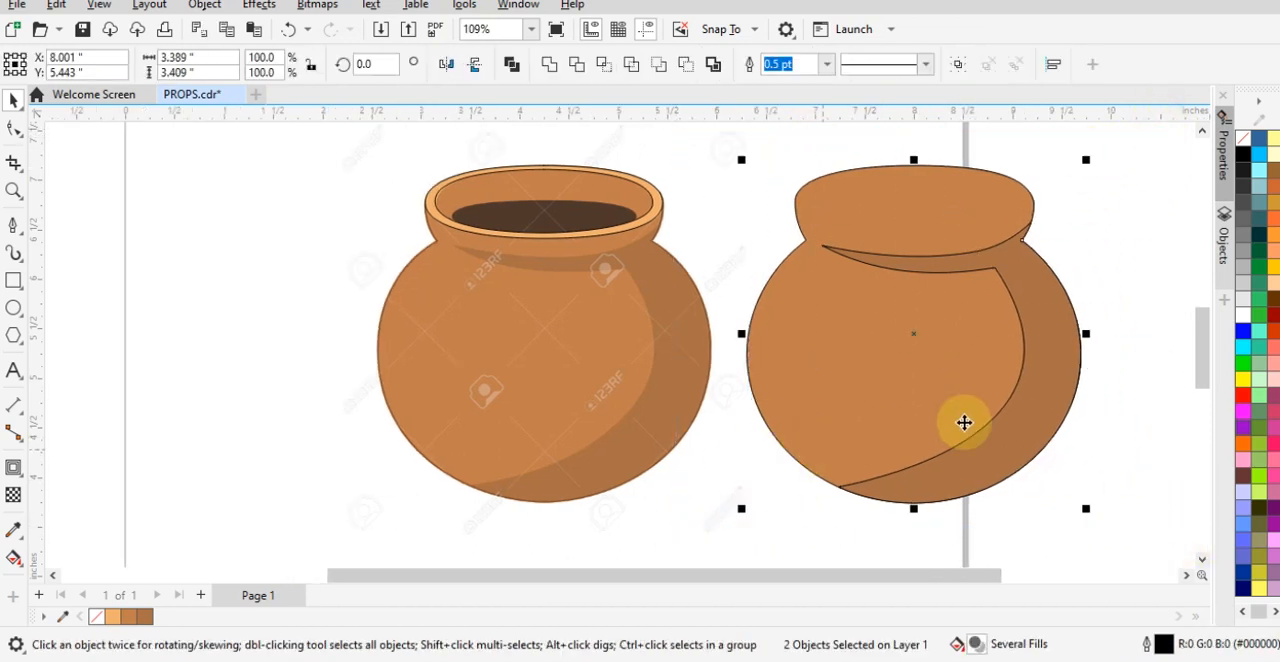
{"action": "left_click_drag", "start_coordinate": [959, 400], "coordinate": [588, 398]}
{"action": "left_click", "coordinate": [943, 377]}
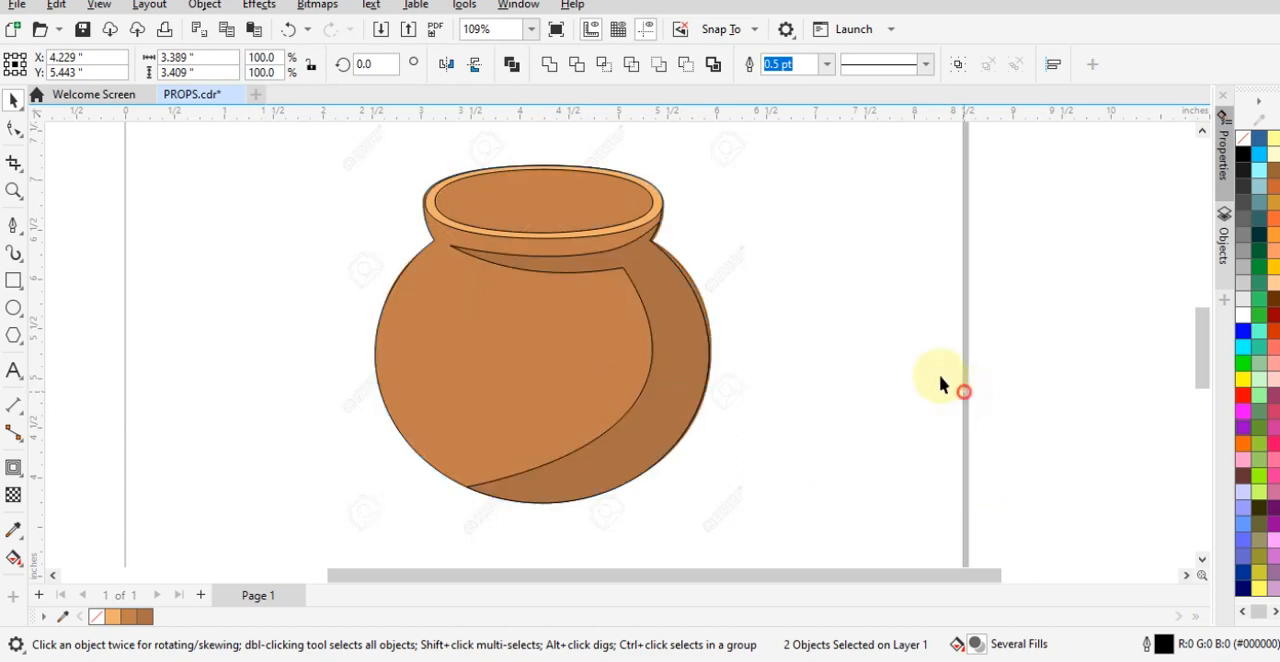
- Shift the light orange rim ring slightly to the left so it lines up with the pot's upper edge
{"action": "left_click", "coordinate": [466, 229]}
{"action": "left_click", "coordinate": [449, 294], "text": "shift"}
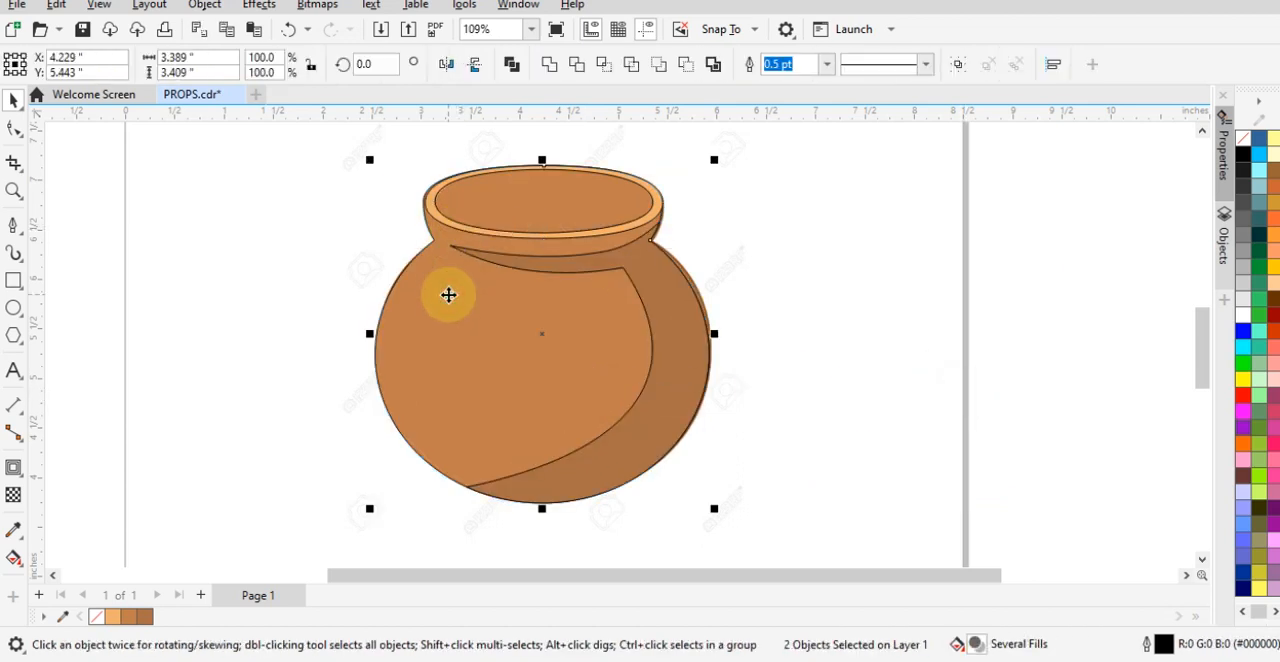
{"action": "left_click", "coordinate": [853, 281]}
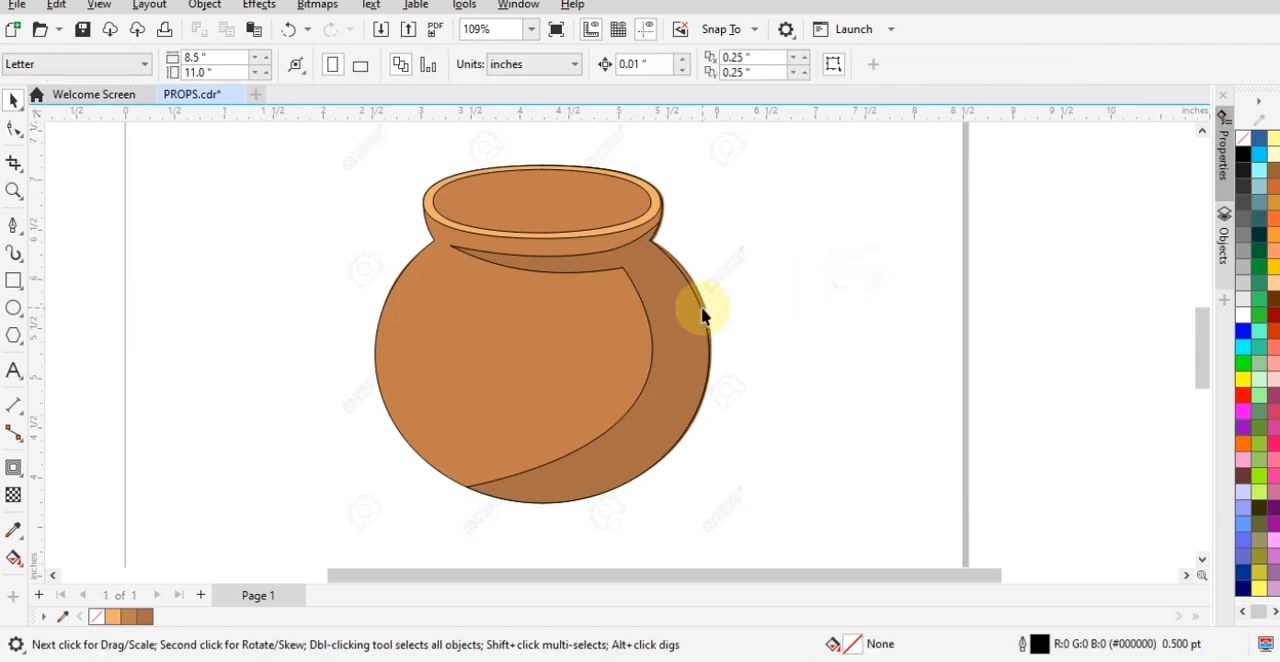
- Remove the outline from the pot body, the shadow and the rim ring, and check the edges up close
{"action": "left_click_drag", "start_coordinate": [806, 539], "coordinate": [280, 110]}
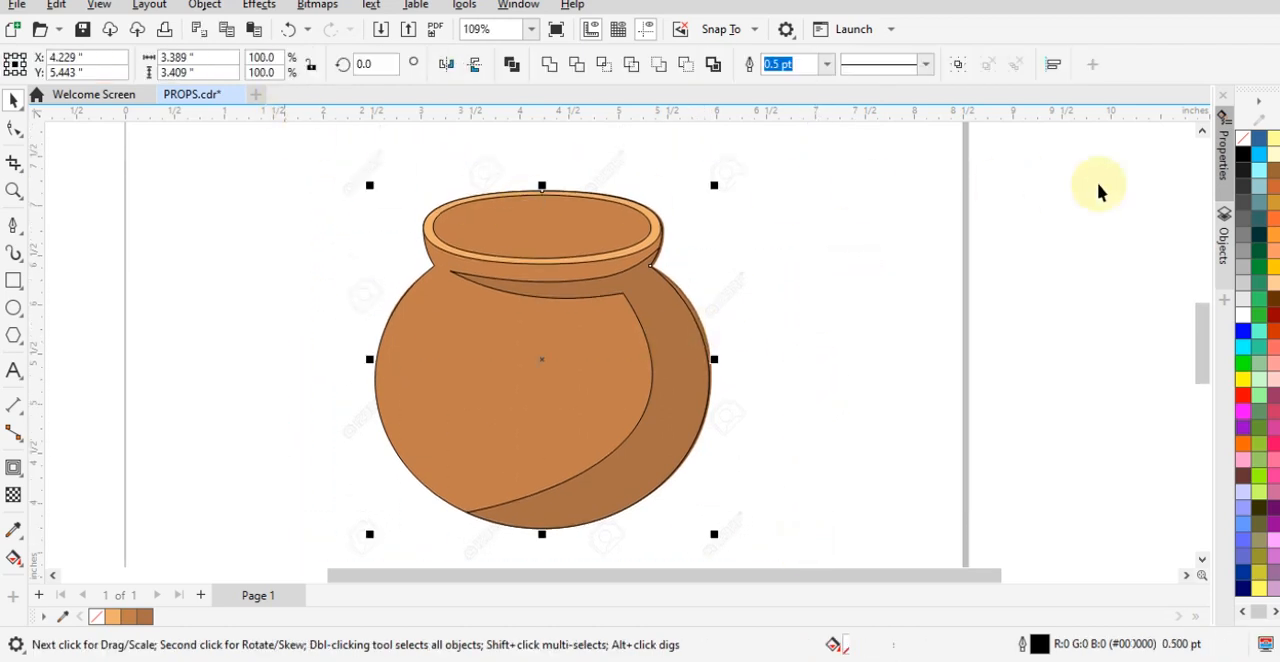
{"action": "right_click", "coordinate": [1242, 138]}
{"action": "left_click", "coordinate": [1160, 148]}
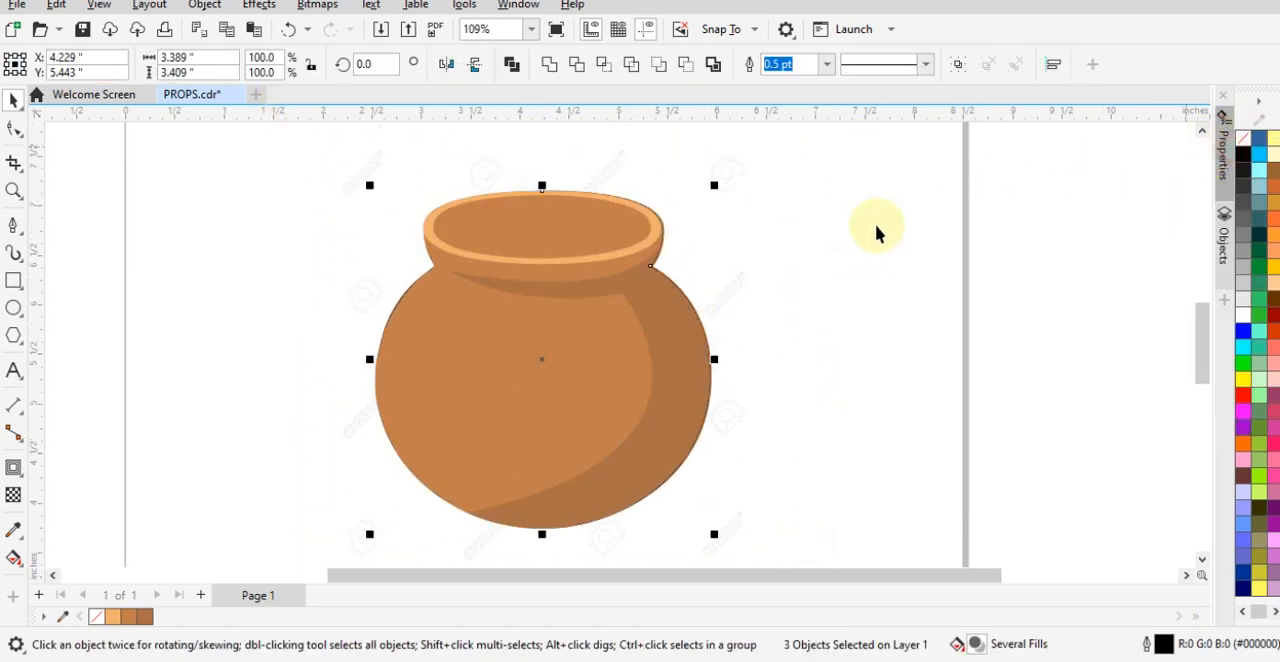
{"action": "left_click", "coordinate": [846, 236]}
{"action": "scroll", "coordinate": [571, 243], "scroll_direction": "up", "scroll_amount": 3}
{"action": "scroll", "coordinate": [786, 171], "scroll_direction": "up", "scroll_amount": 1}
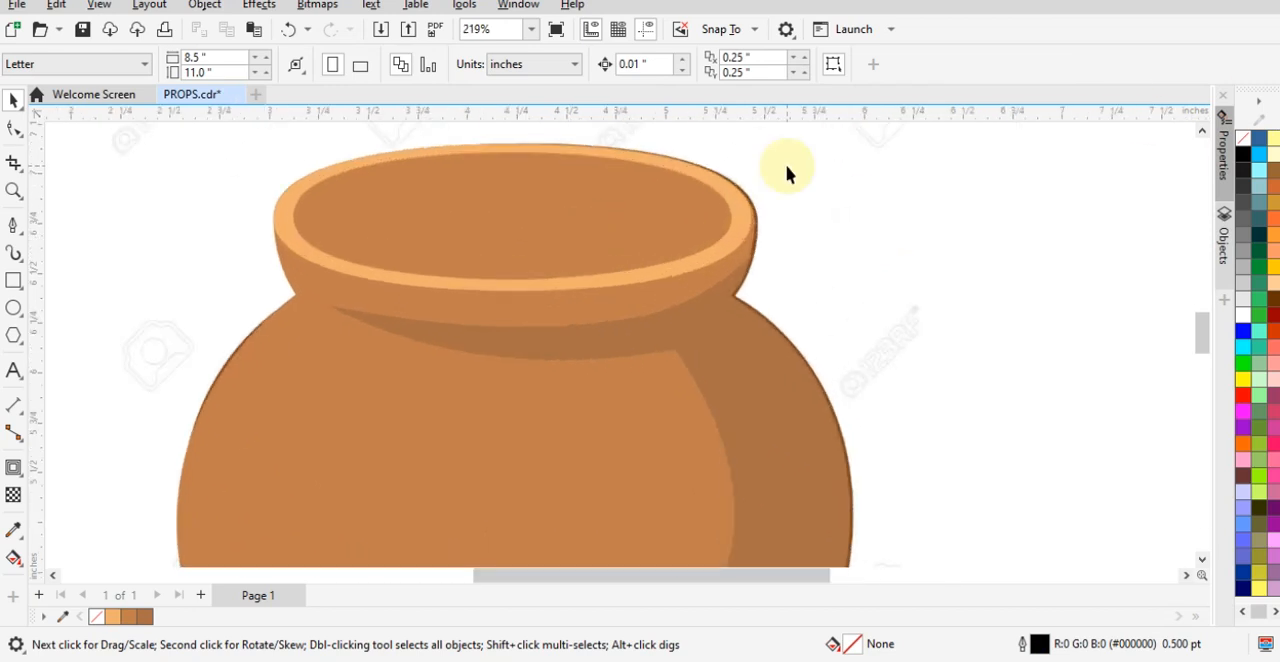
{"action": "scroll", "coordinate": [766, 334], "scroll_direction": "down", "scroll_amount": 4}
{"action": "scroll", "coordinate": [890, 260], "scroll_direction": "up", "scroll_amount": 2}
{"action": "scroll", "coordinate": [888, 259], "scroll_direction": "down", "scroll_amount": 2}
- Move all the traced pot shapes together about 4 inches to the left of the reference
{"action": "left_click_drag", "start_coordinate": [390, 140], "coordinate": [1000, 600]}
{"action": "left_click_drag", "start_coordinate": [806, 414], "coordinate": [407, 372]}
{"action": "left_click", "coordinate": [1013, 380]}
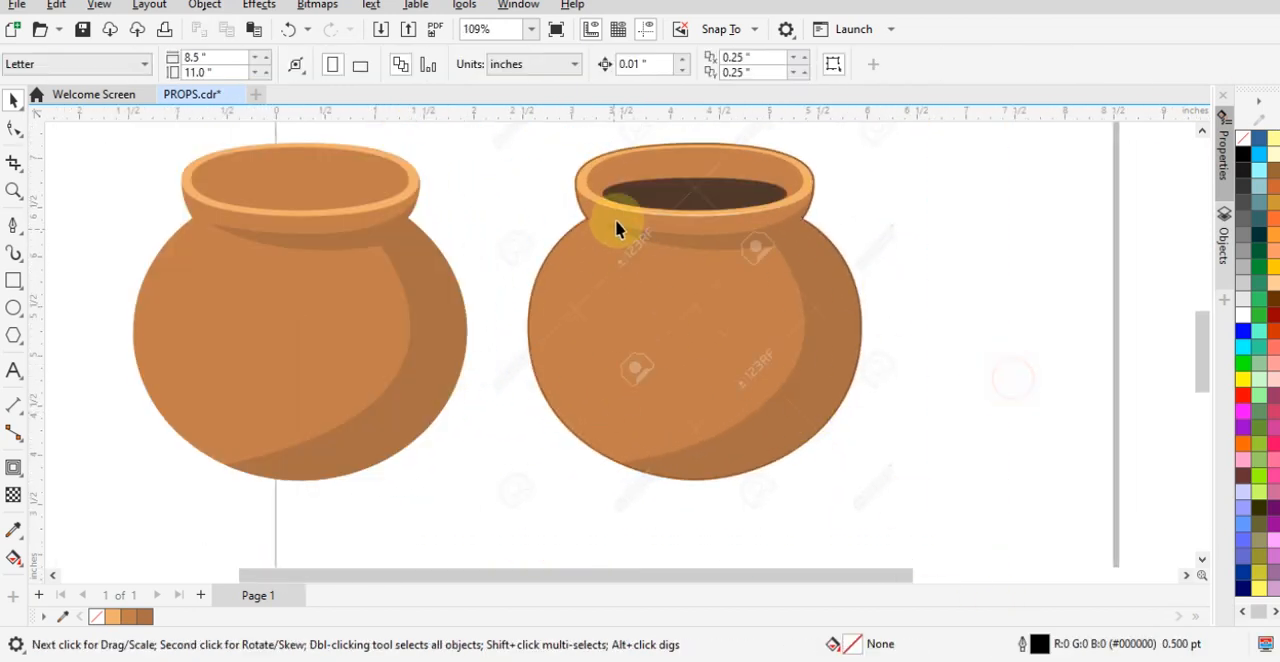
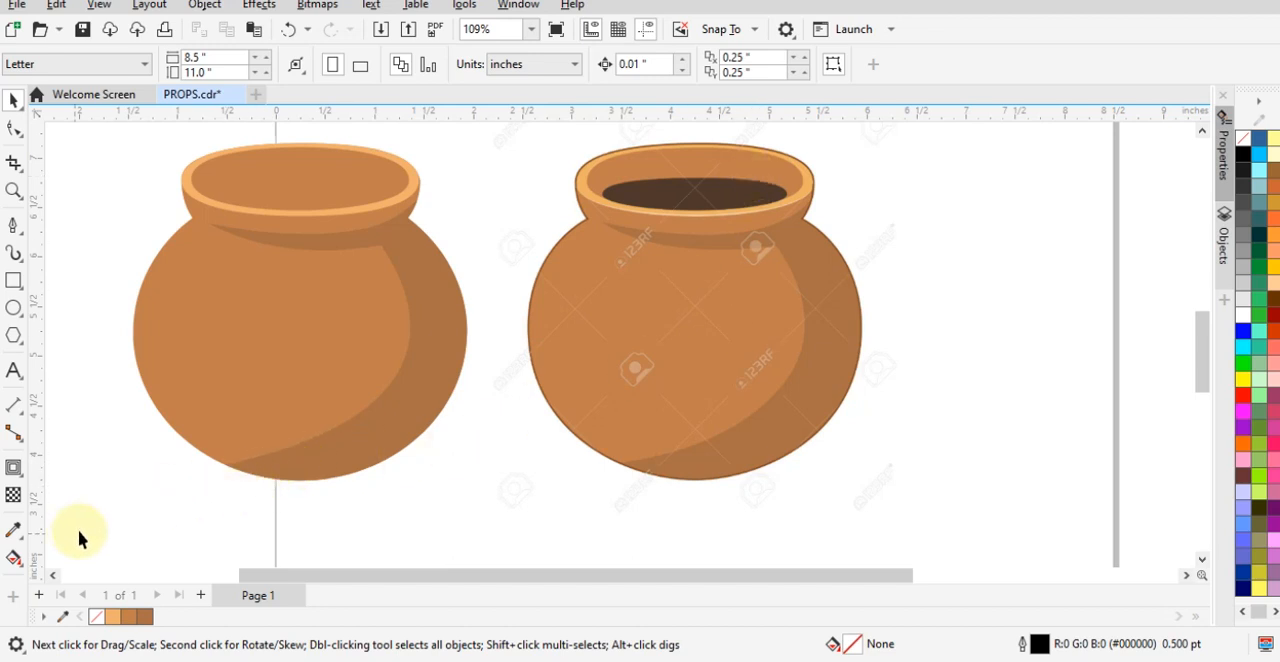
- Move the traced pot shapes to the free space right of the reference, and place a duplicate of them left of the reference
{"action": "left_click_drag", "start_coordinate": [104, 514], "coordinate": [560, 90]}
{"action": "left_click_drag", "start_coordinate": [331, 374], "coordinate": [1034, 340]}
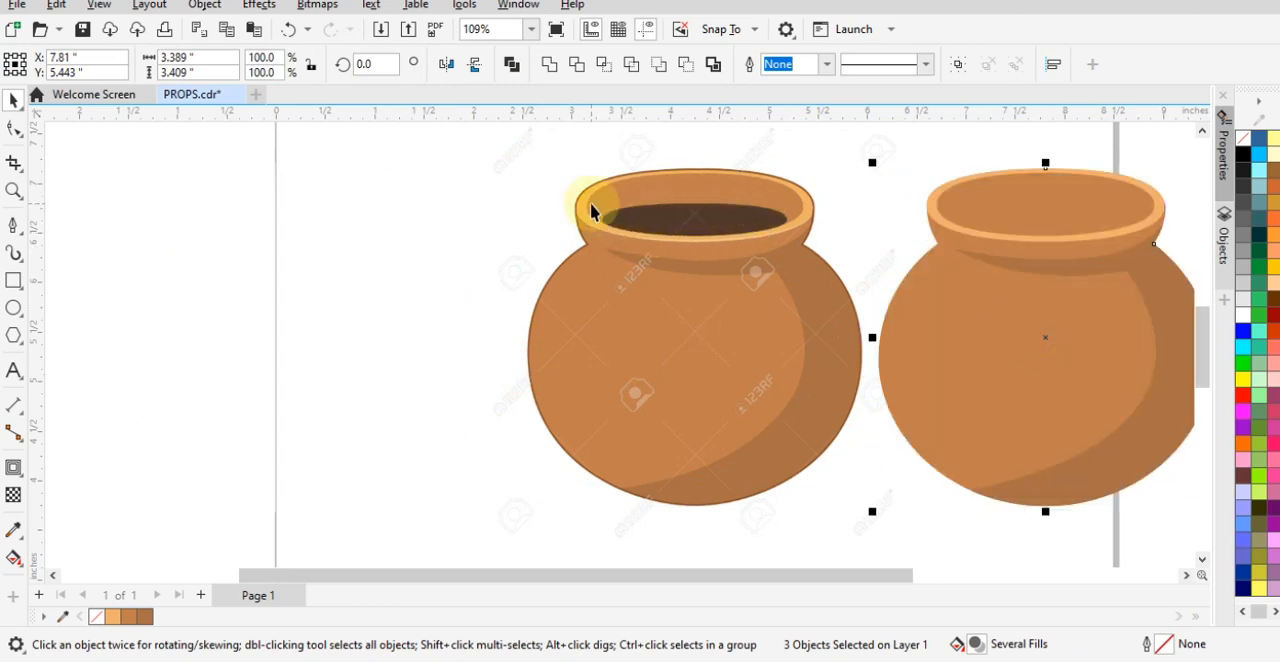
{"action": "scroll", "coordinate": [744, 187], "scroll_direction": "up", "scroll_amount": 2}
{"action": "scroll", "coordinate": [645, 183], "scroll_direction": "down", "scroll_amount": 3}
{"action": "scroll", "coordinate": [552, 253], "scroll_direction": "down", "scroll_amount": 2}
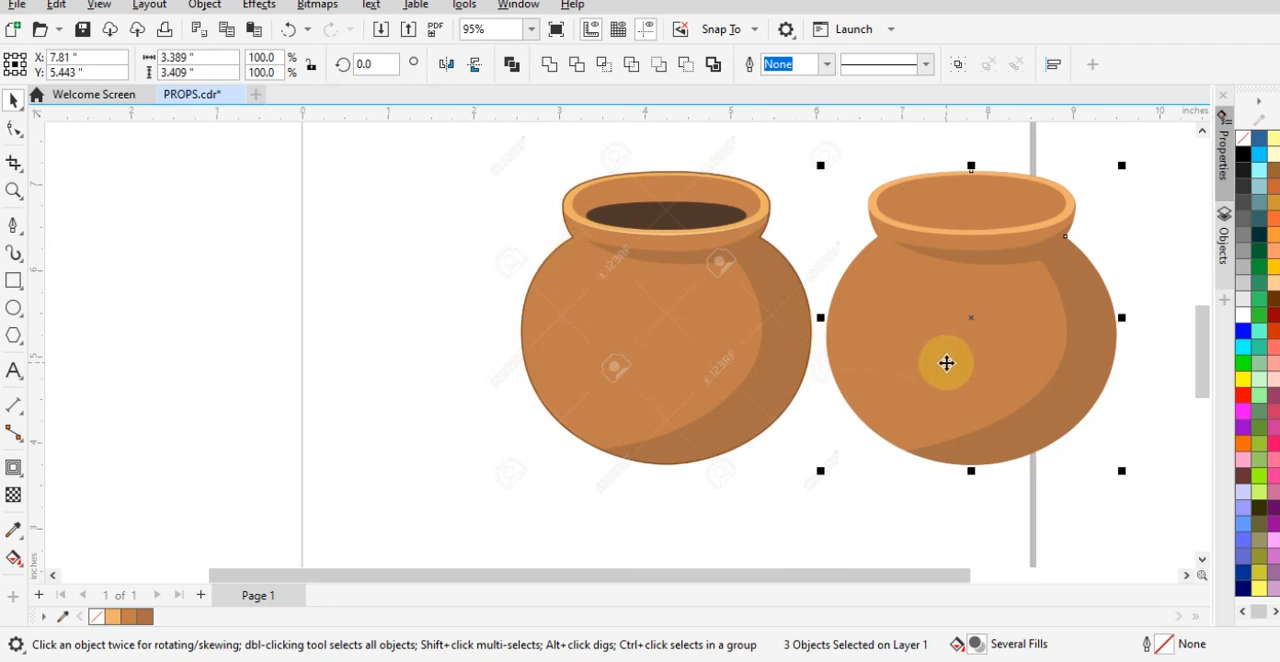
{"action": "left_click_drag", "start_coordinate": [946, 350], "coordinate": [268, 345]}
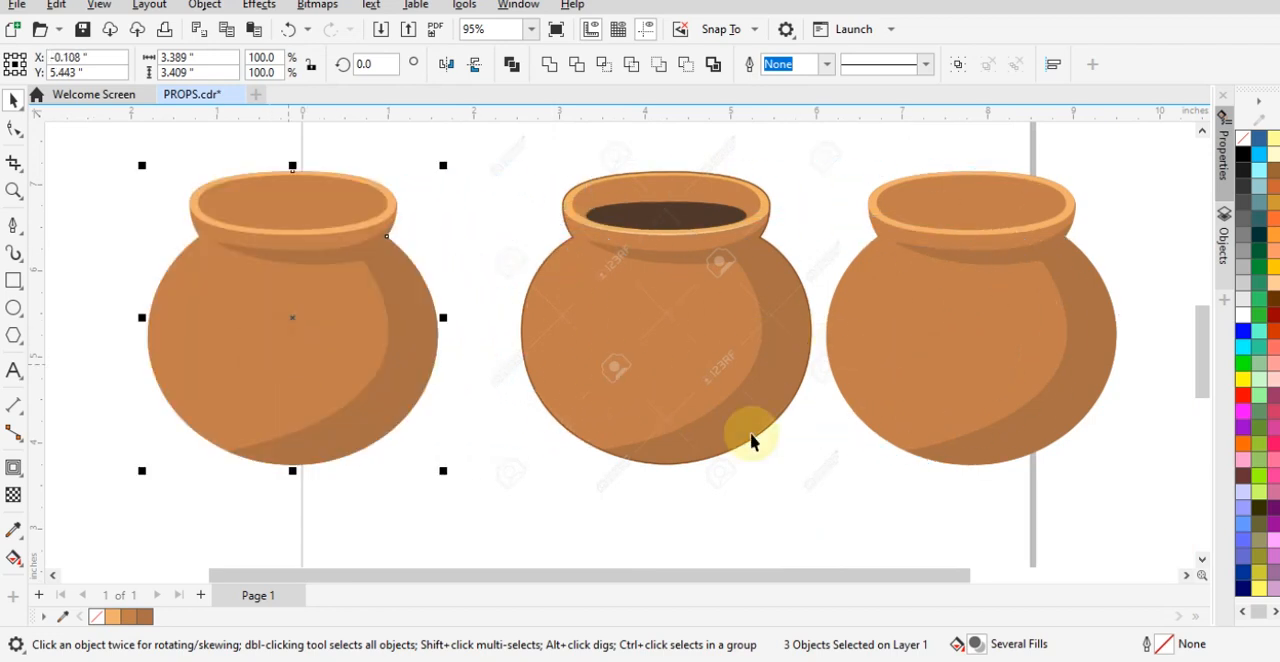
- Remove the fill from the pot copy right of the reference, give it a black outline, and place it over the reference pot
{"action": "left_click", "coordinate": [806, 504]}
{"action": "left_click", "coordinate": [1176, 172]}
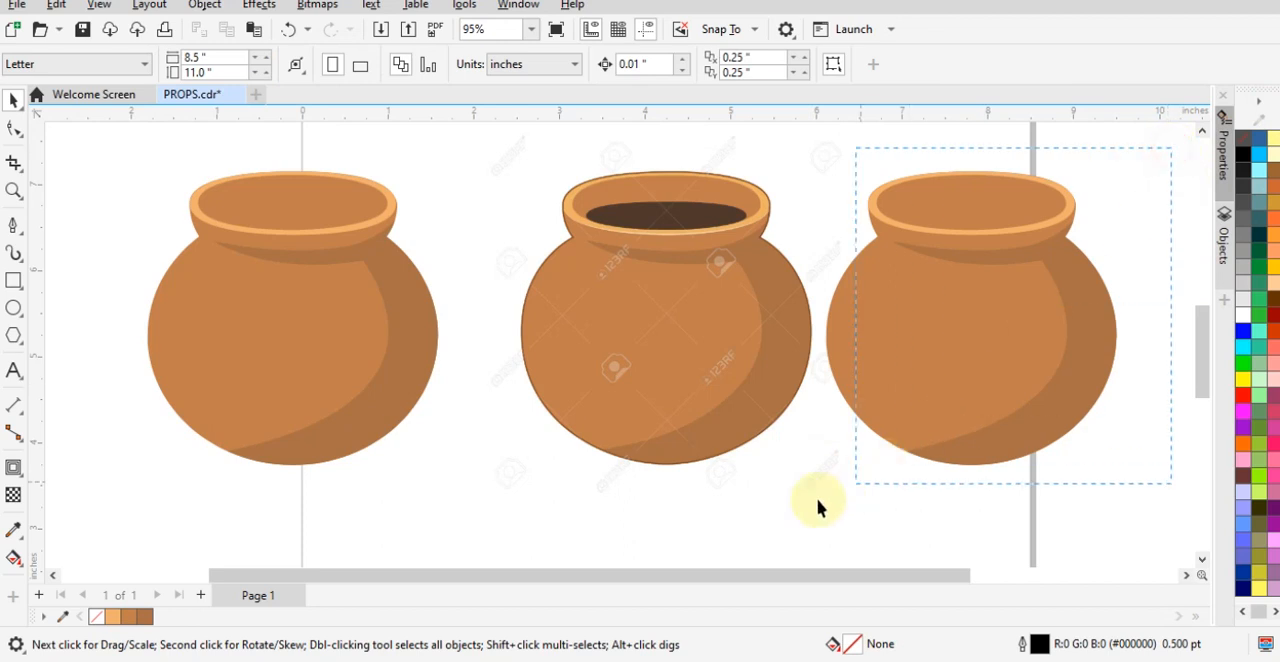
{"action": "left_click", "coordinate": [968, 383]}
{"action": "scroll", "coordinate": [980, 245], "scroll_direction": "up", "scroll_amount": 2}
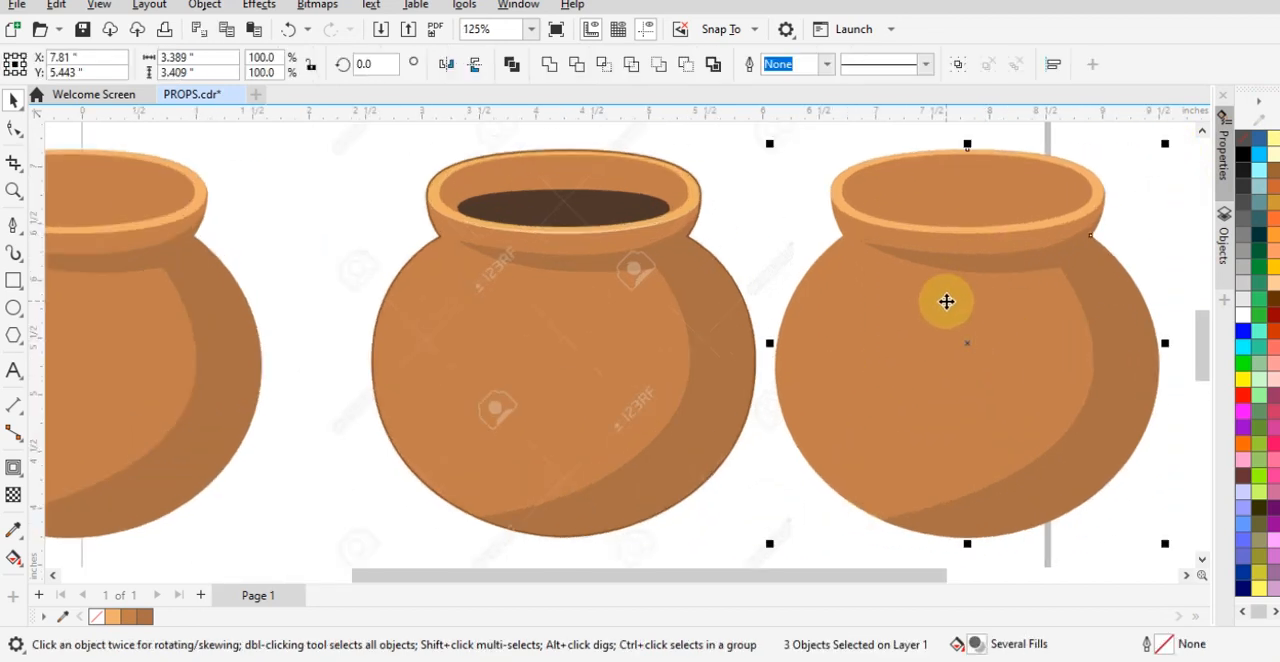
{"action": "left_click", "coordinate": [1247, 145]}
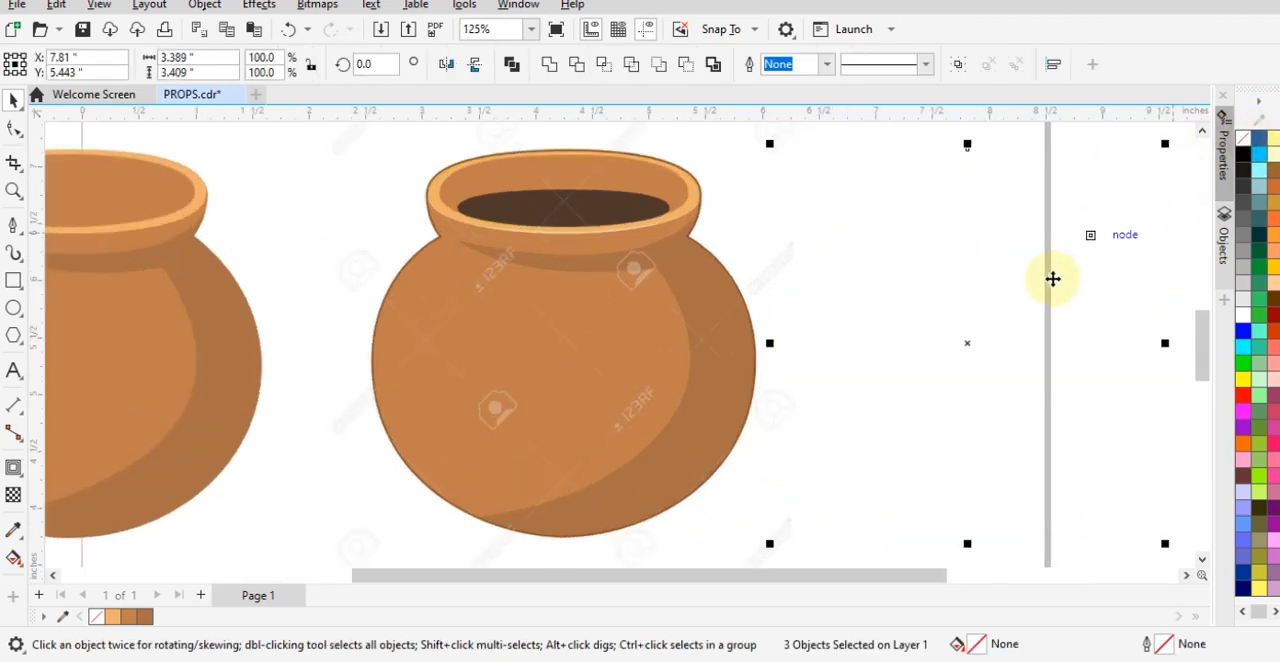
{"action": "right_click", "coordinate": [1247, 152]}
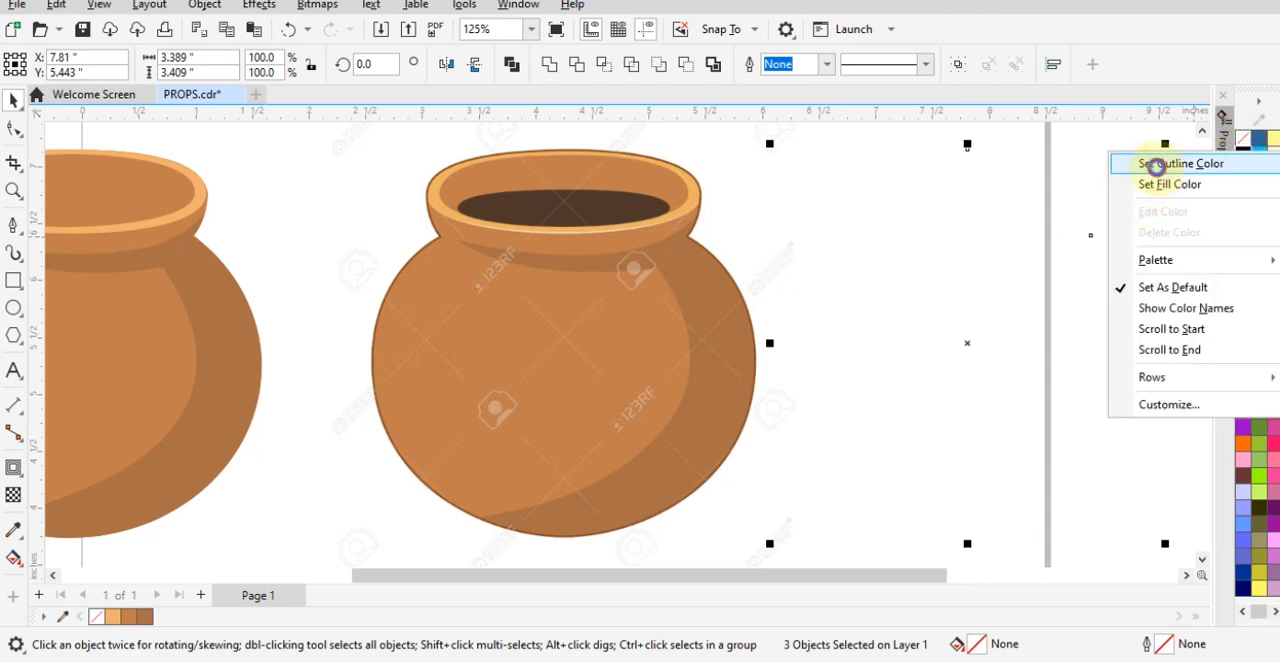
{"action": "left_click", "coordinate": [1150, 163]}
{"action": "left_click_drag", "start_coordinate": [947, 352], "coordinate": [560, 334]}
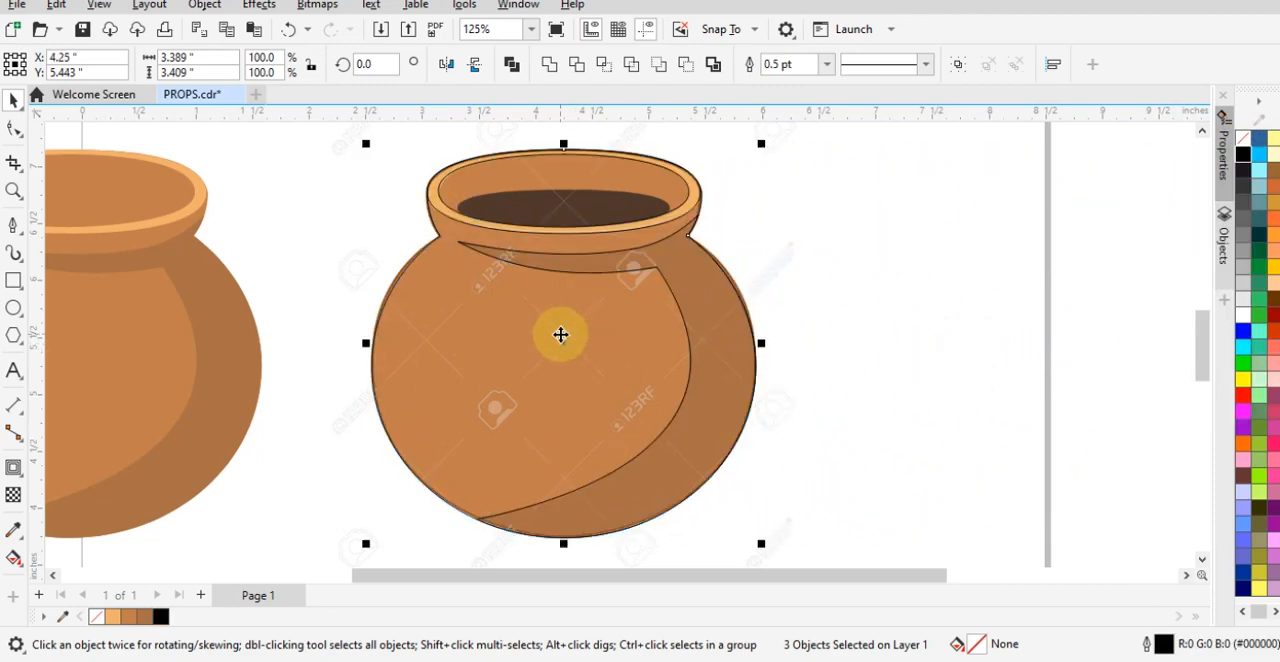
{"action": "left_click", "coordinate": [820, 283]}
- Draw an ellipse about 1.86 by 0.36 inches over the dark opening inside the reference pot's rim
{"action": "scroll", "coordinate": [540, 155], "scroll_direction": "up", "scroll_amount": 1}
{"action": "scroll", "coordinate": [540, 155], "scroll_direction": "up", "scroll_amount": 2}
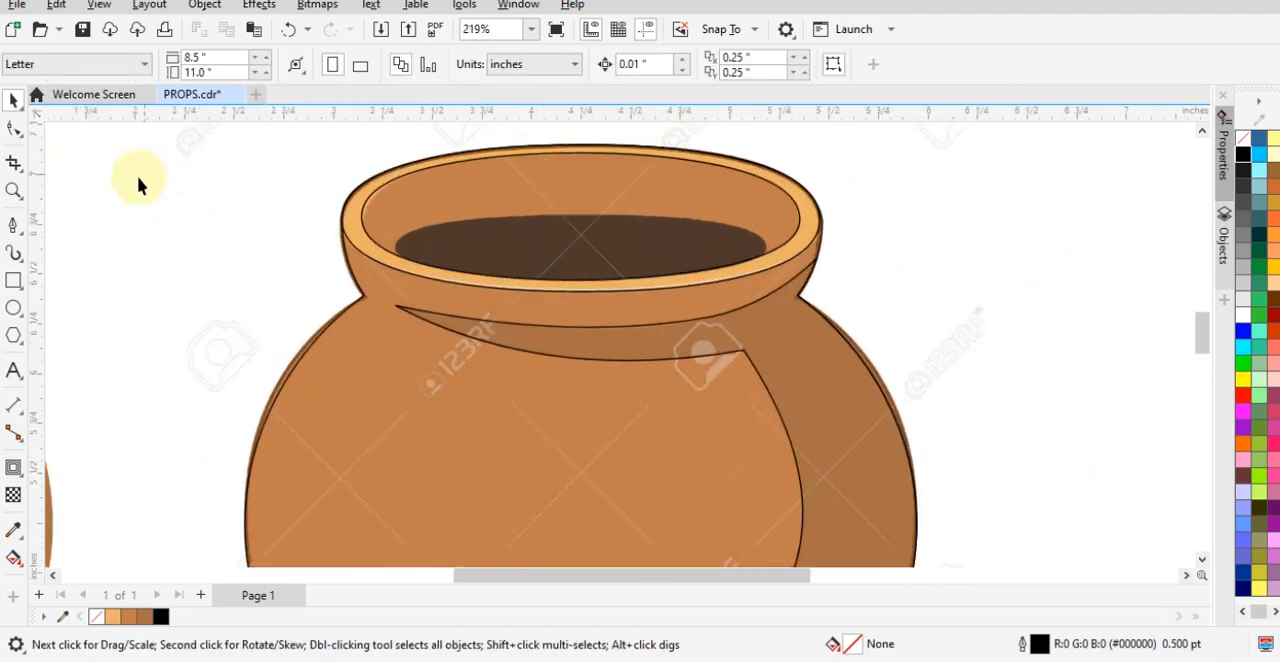
{"action": "left_click", "coordinate": [9, 308]}
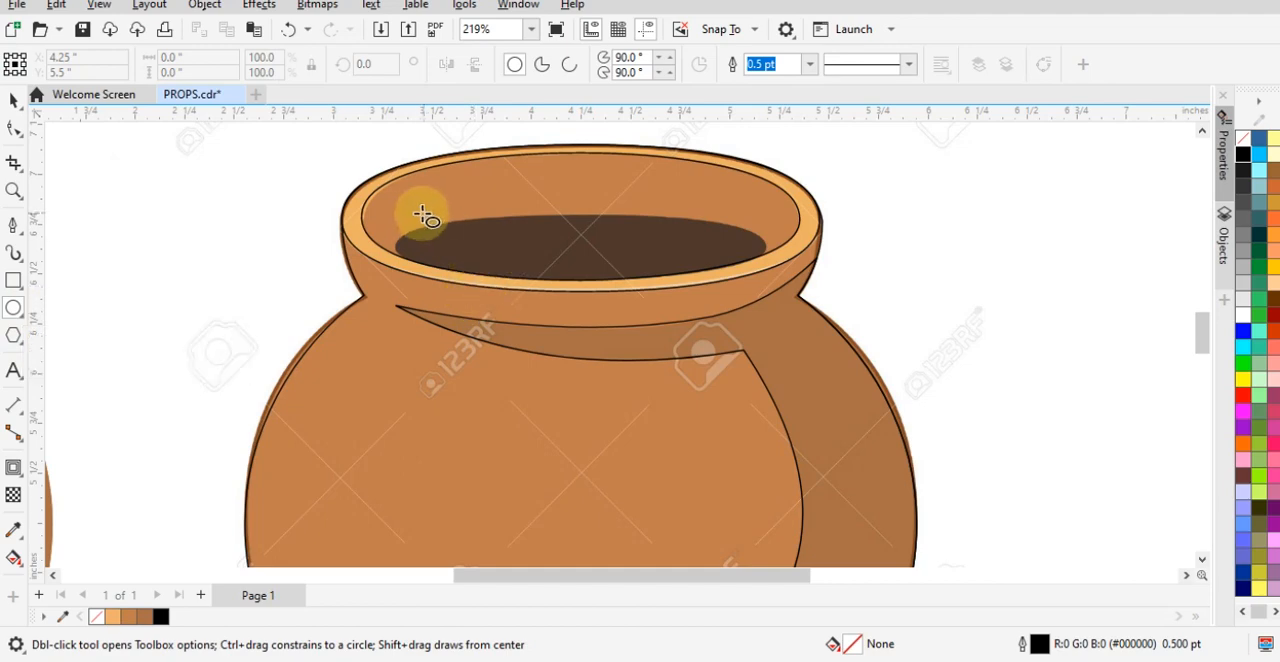
{"action": "left_click_drag", "start_coordinate": [396, 213], "coordinate": [766, 286]}
{"action": "key", "text": "space"}
- Align the ellipse with the lower edge of the dark opening and reduce its height to about 0.33 inches
{"action": "scroll", "coordinate": [647, 258], "scroll_direction": "up", "scroll_amount": 2}
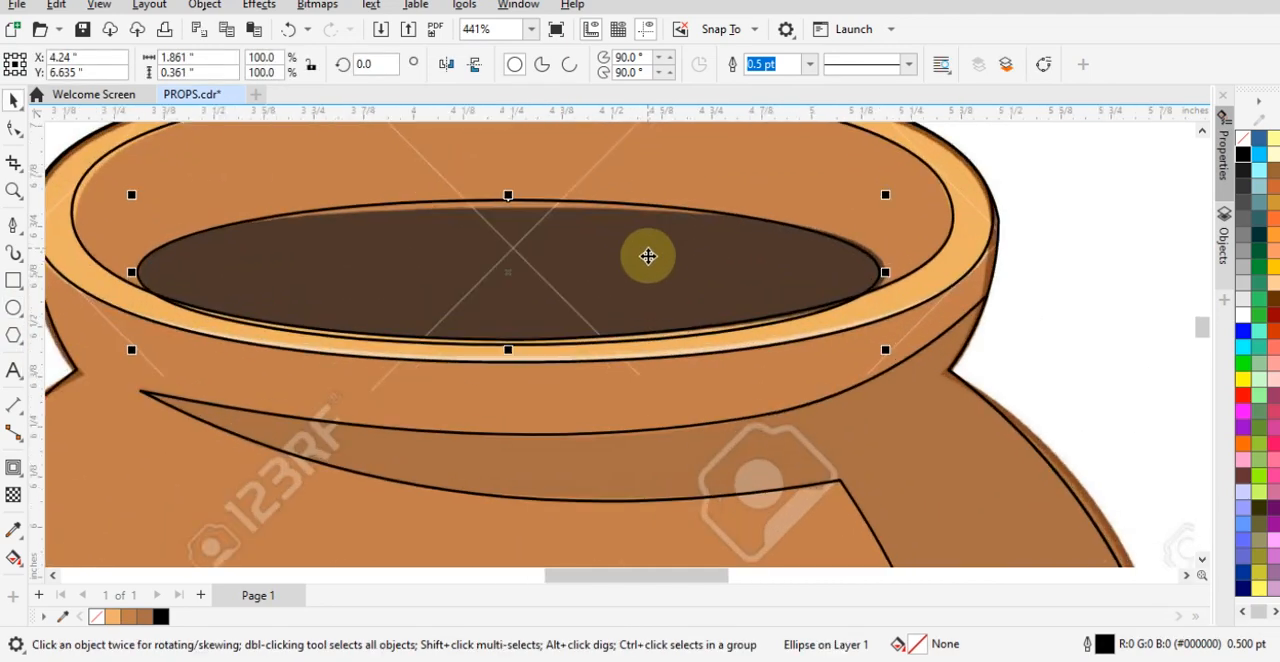
{"action": "left_click_drag", "start_coordinate": [644, 261], "coordinate": [641, 228]}
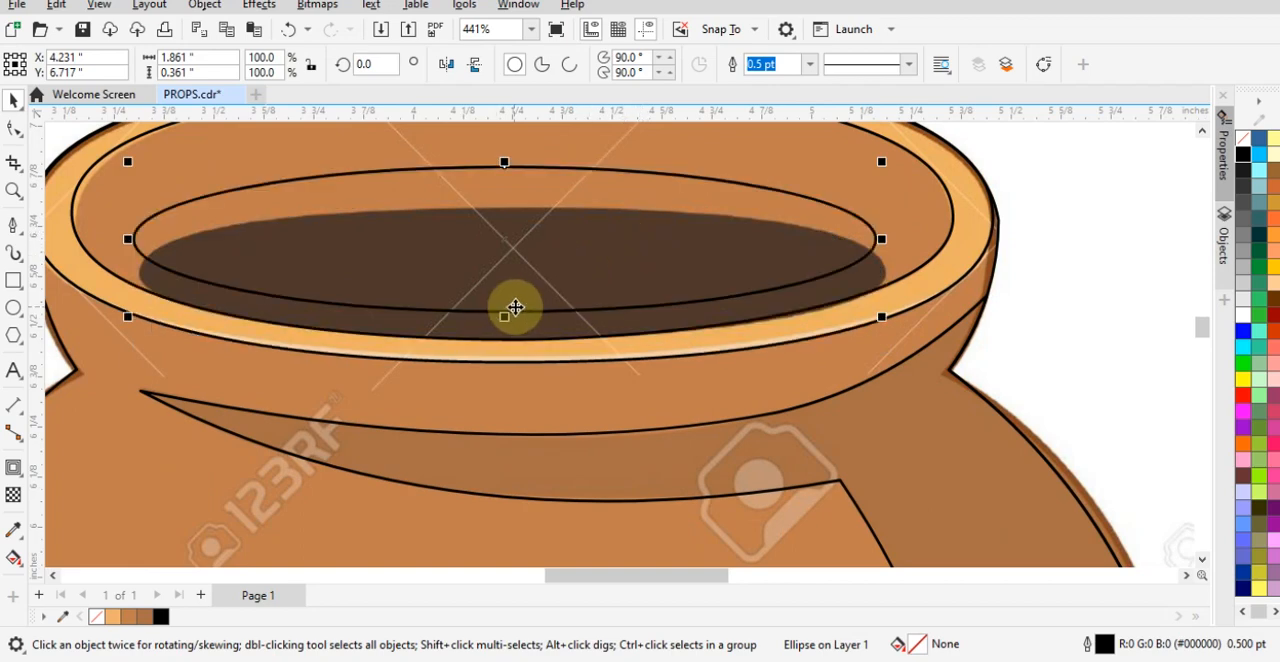
{"action": "left_click_drag", "start_coordinate": [519, 321], "coordinate": [524, 340]}
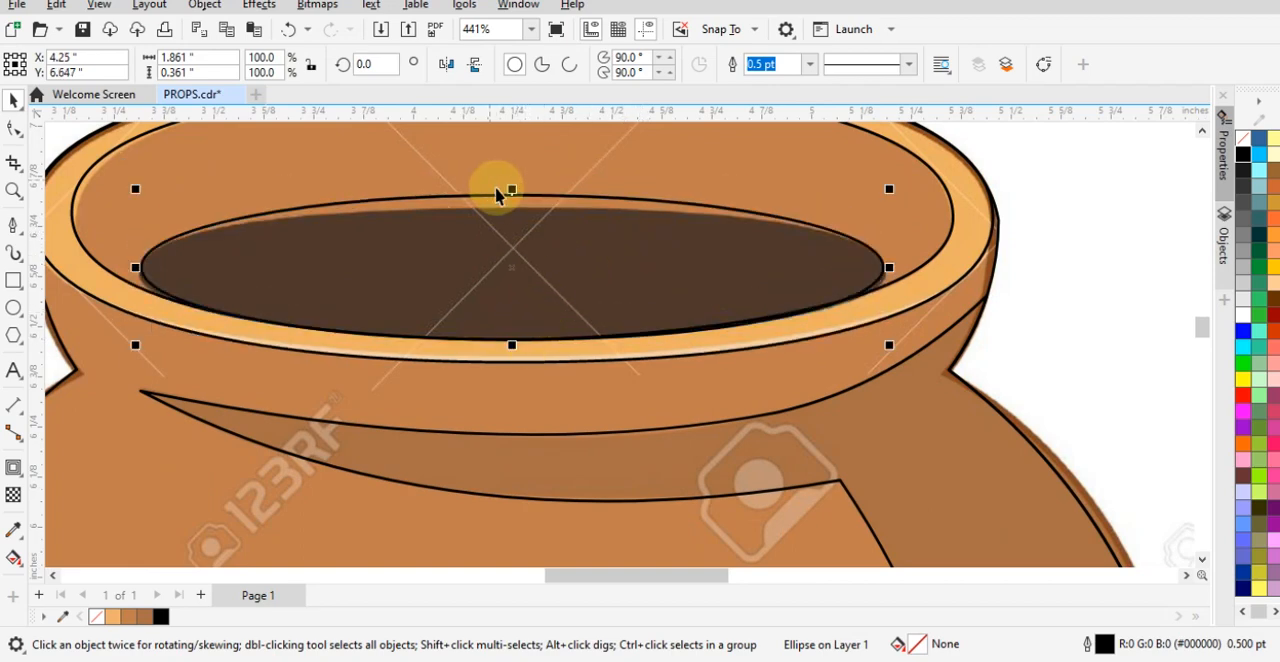
{"action": "scroll", "coordinate": [500, 195], "scroll_direction": "up", "scroll_amount": 1}
{"action": "left_click_drag", "start_coordinate": [499, 209], "coordinate": [506, 234]}
{"action": "scroll", "coordinate": [975, 320], "scroll_direction": "down", "scroll_amount": 1}
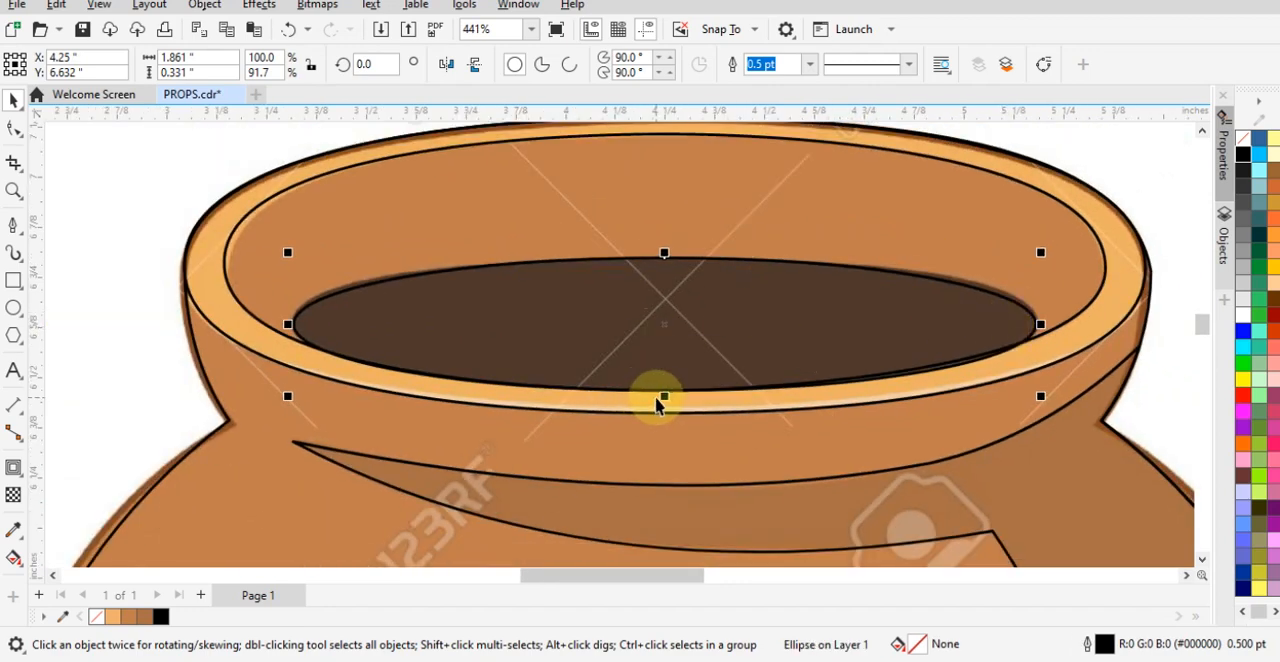
{"action": "left_click_drag", "start_coordinate": [660, 400], "coordinate": [669, 400]}
{"action": "scroll", "coordinate": [700, 321], "scroll_direction": "down", "scroll_amount": 1}
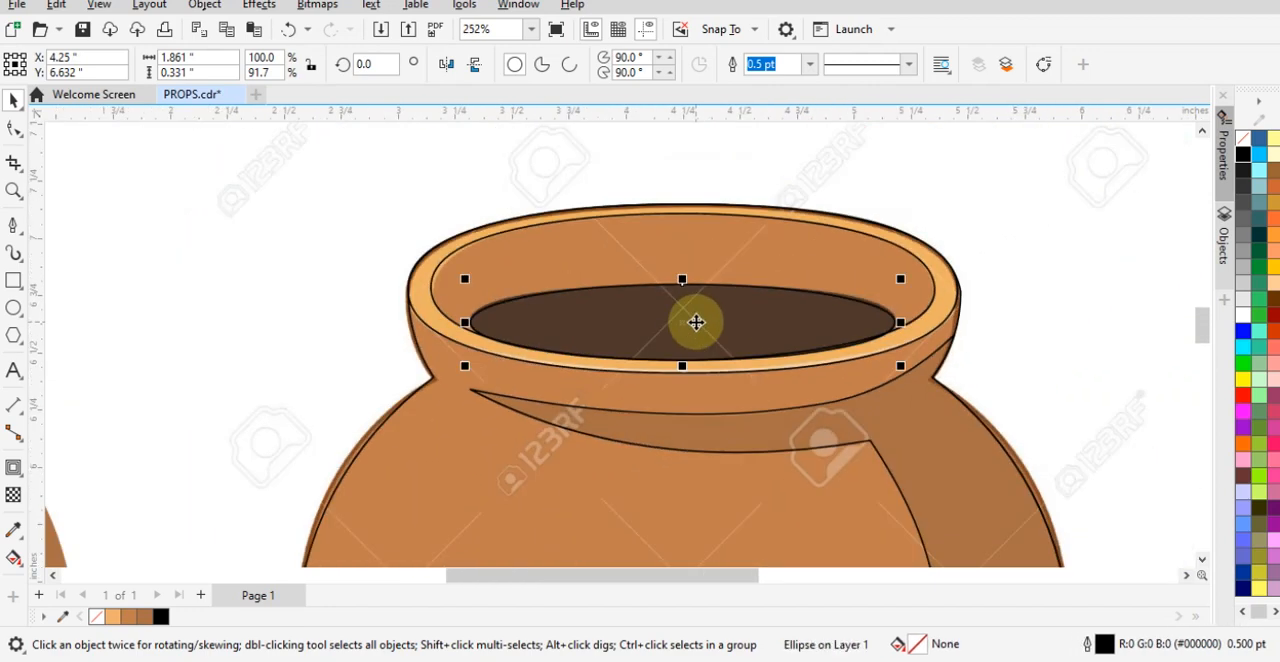
- Move the ellipse about 1.9 inches to the right and fill it with the dark brown #4F392C sampled from the reference's opening
{"action": "left_click_drag", "start_coordinate": [696, 322], "coordinate": [1132, 344]}
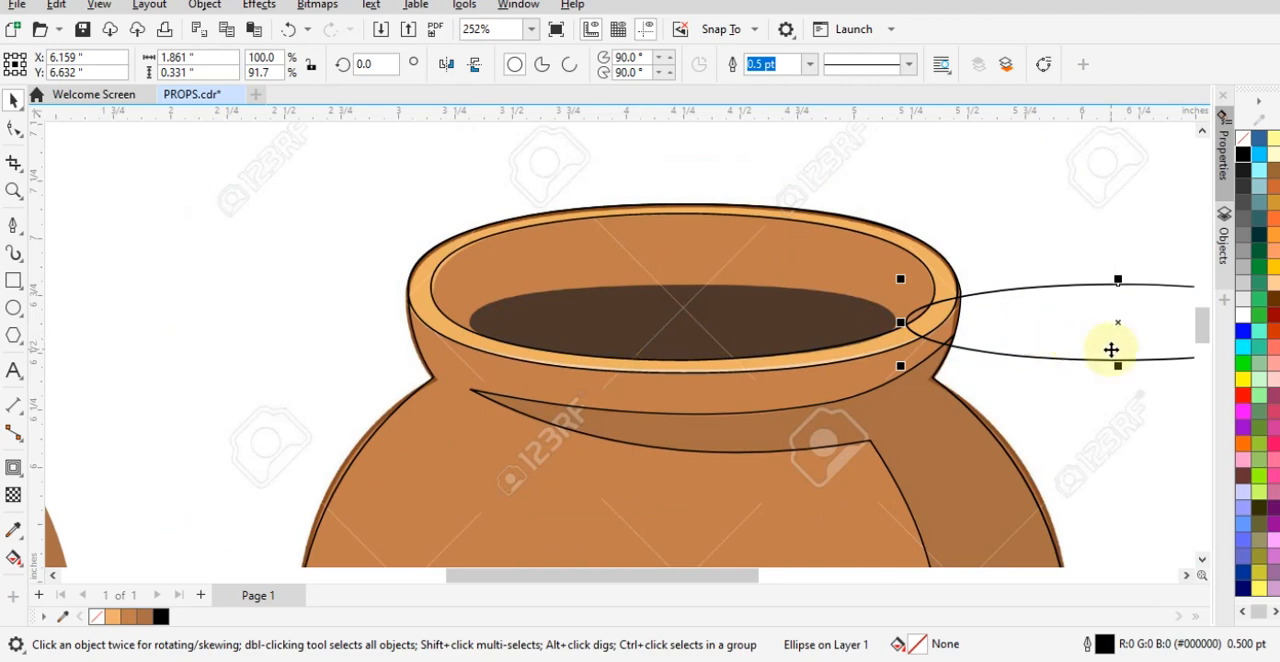
{"action": "key", "text": "shift+F11"}
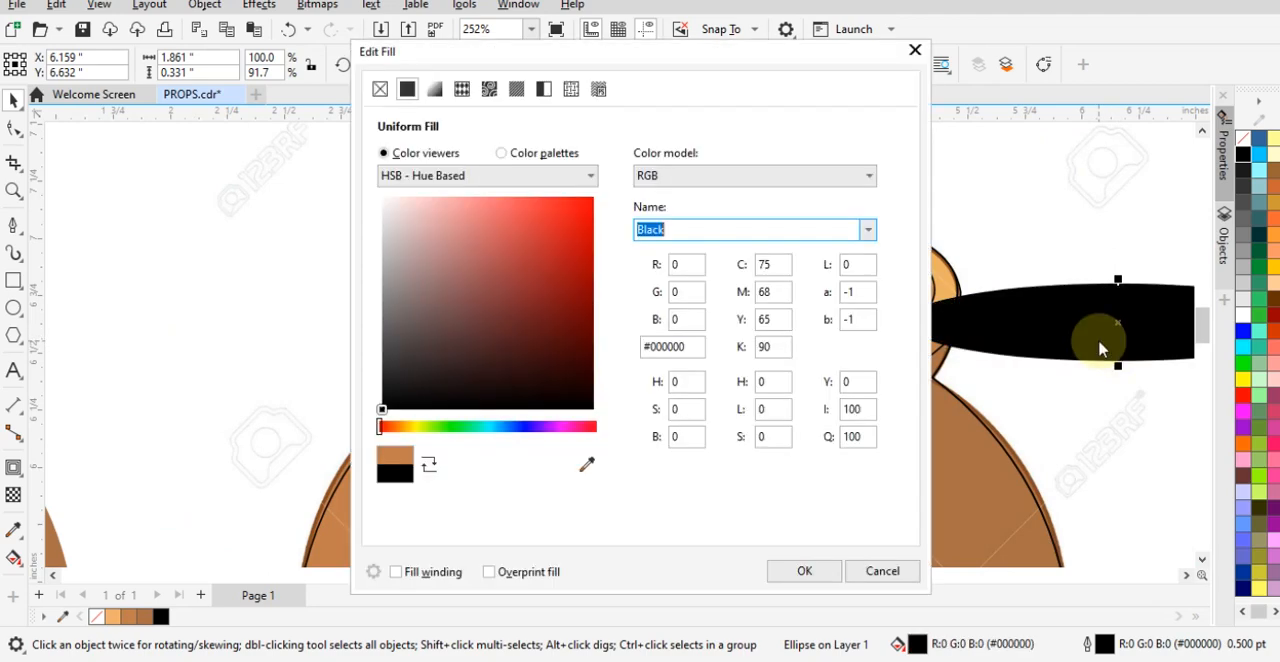
{"action": "left_click_drag", "start_coordinate": [700, 40], "coordinate": [1167, 25]}
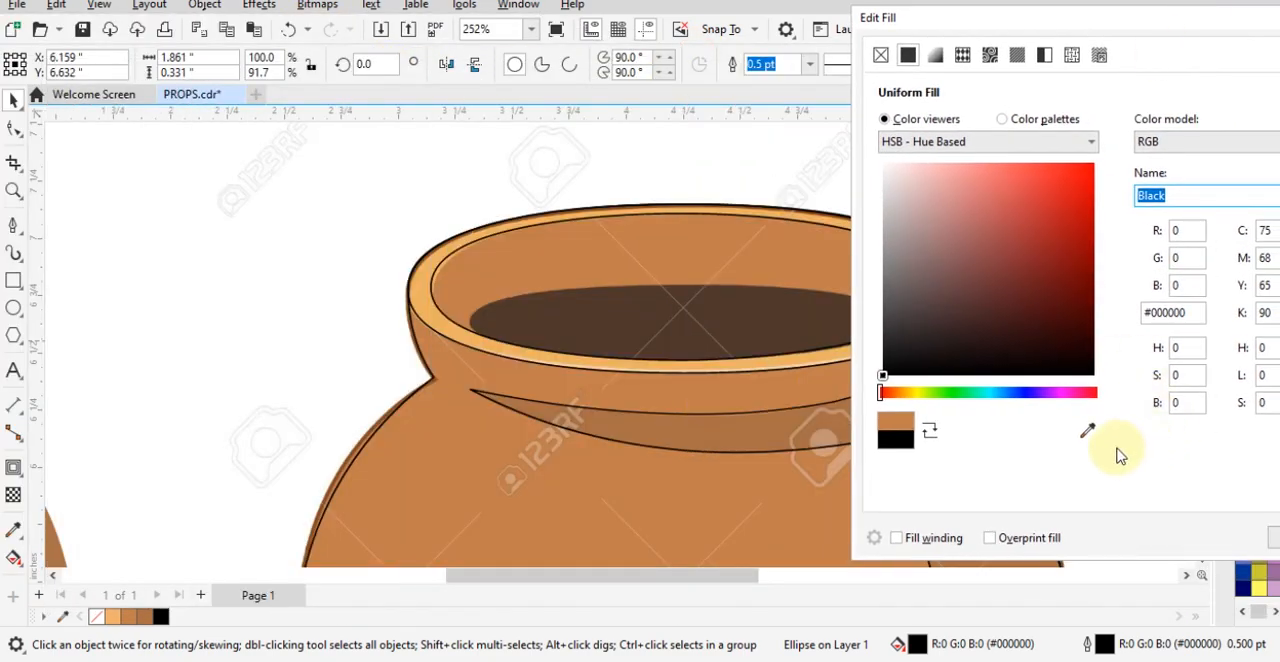
{"action": "left_click", "coordinate": [1088, 430]}
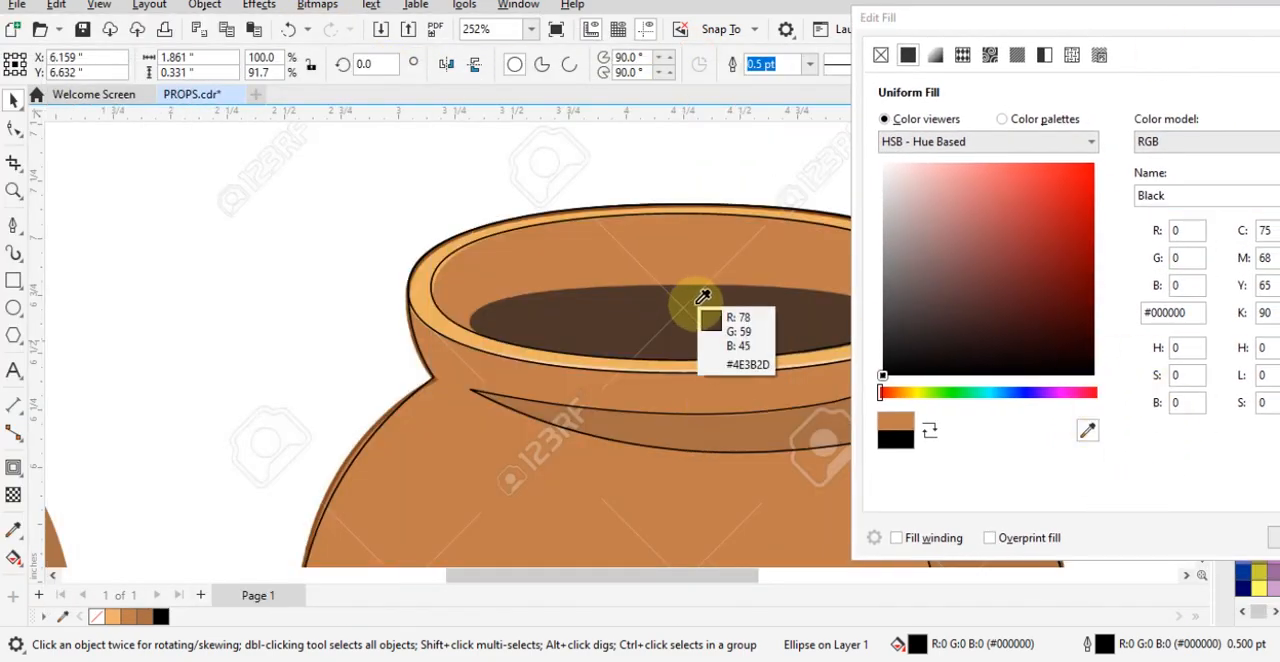
{"action": "left_click", "coordinate": [757, 313]}
{"action": "left_click_drag", "start_coordinate": [1145, 35], "coordinate": [175, 51]}
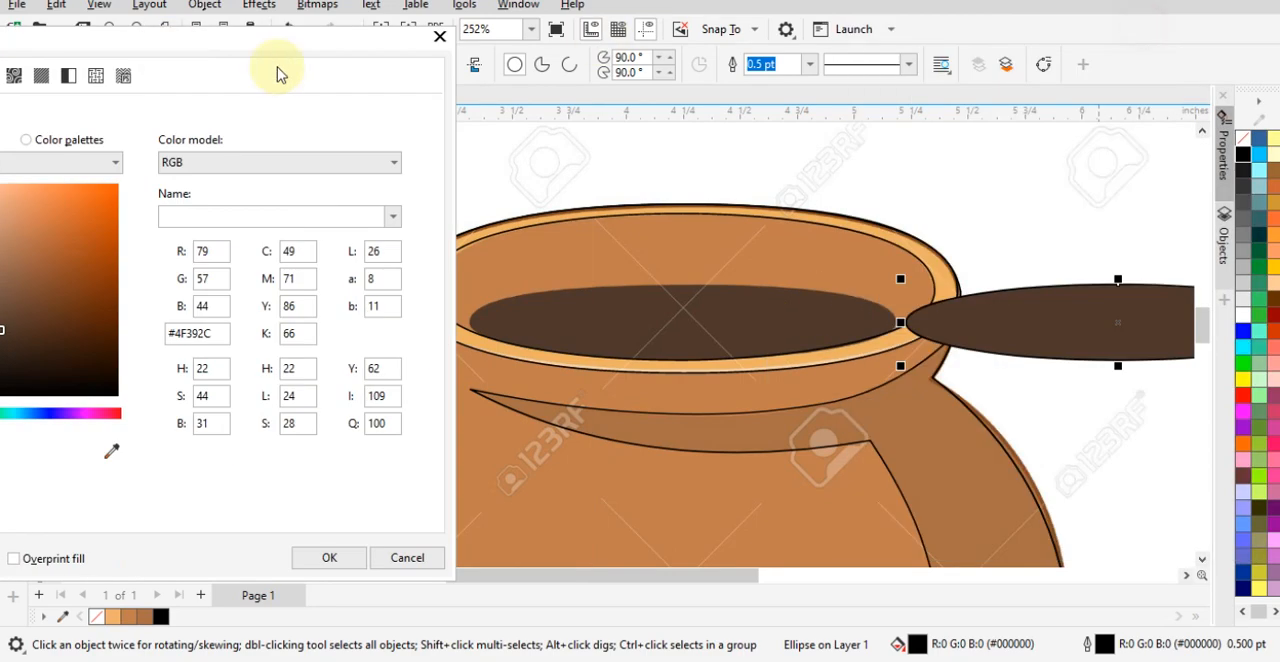
{"action": "left_click", "coordinate": [329, 557]}
- Remove the dark brown ellipse's outline and centre the ellipse horizontally on the outlined rim ring
{"action": "left_click", "coordinate": [1109, 323]}
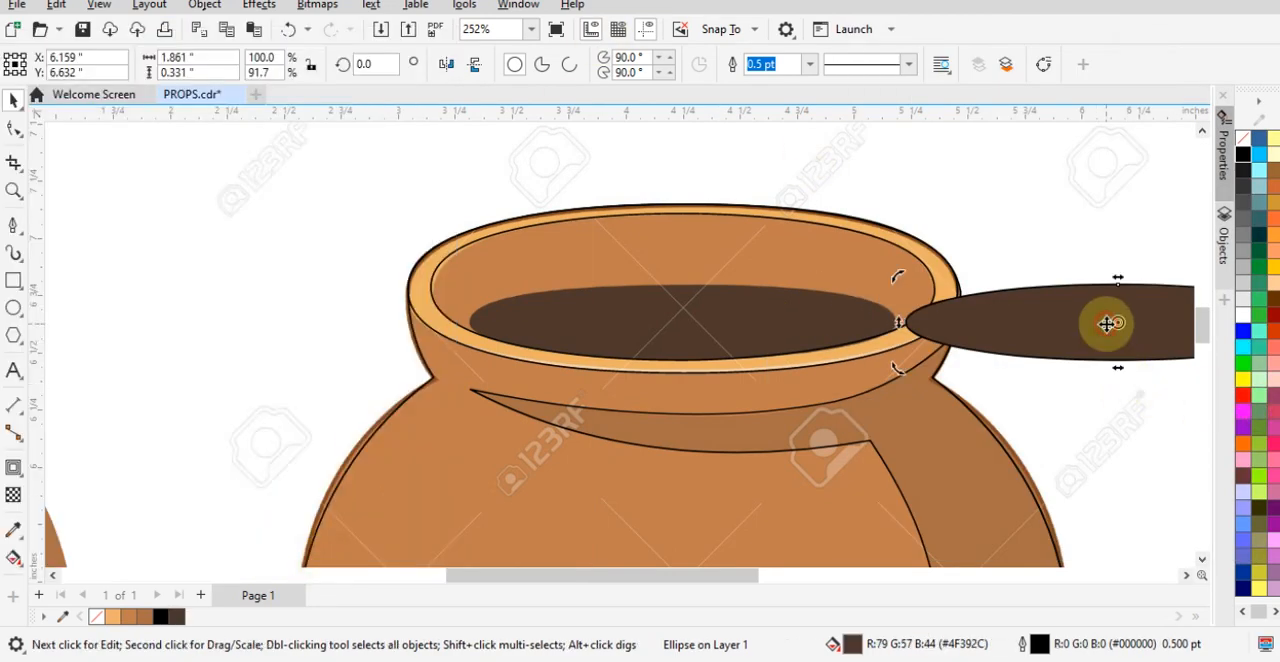
{"action": "right_click", "coordinate": [1242, 146]}
{"action": "left_click", "coordinate": [1170, 146]}
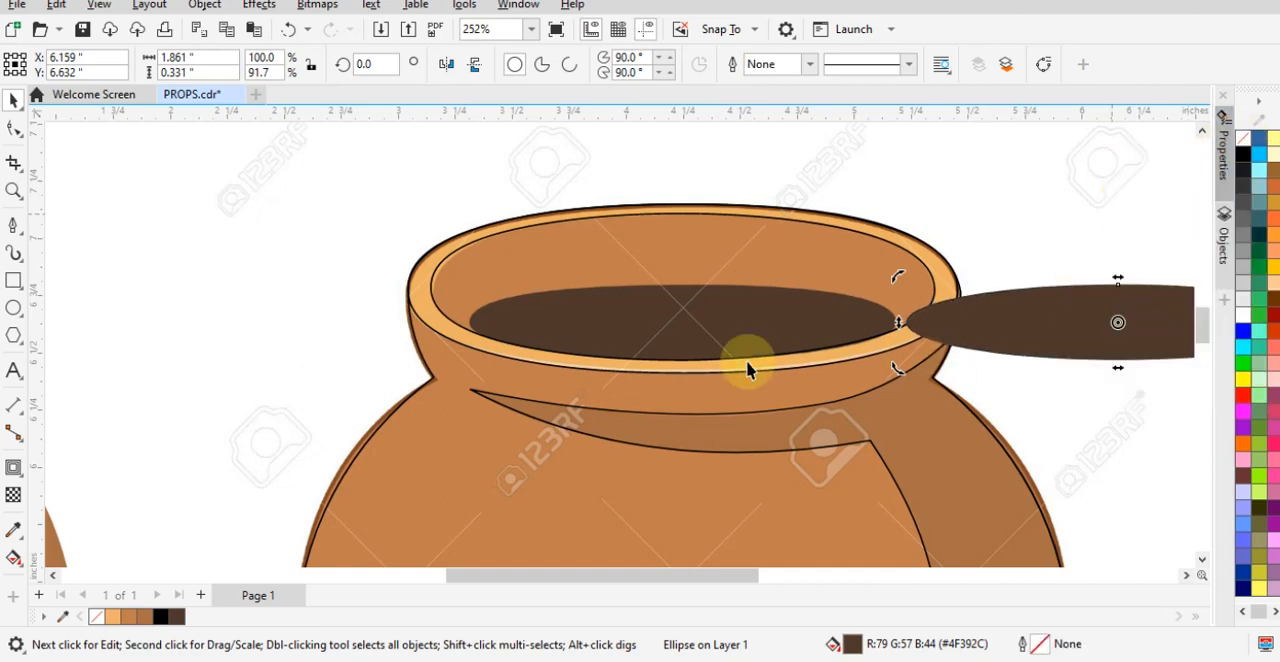
{"action": "left_click", "coordinate": [676, 363], "text": "shift"}
{"action": "key", "text": "c"}
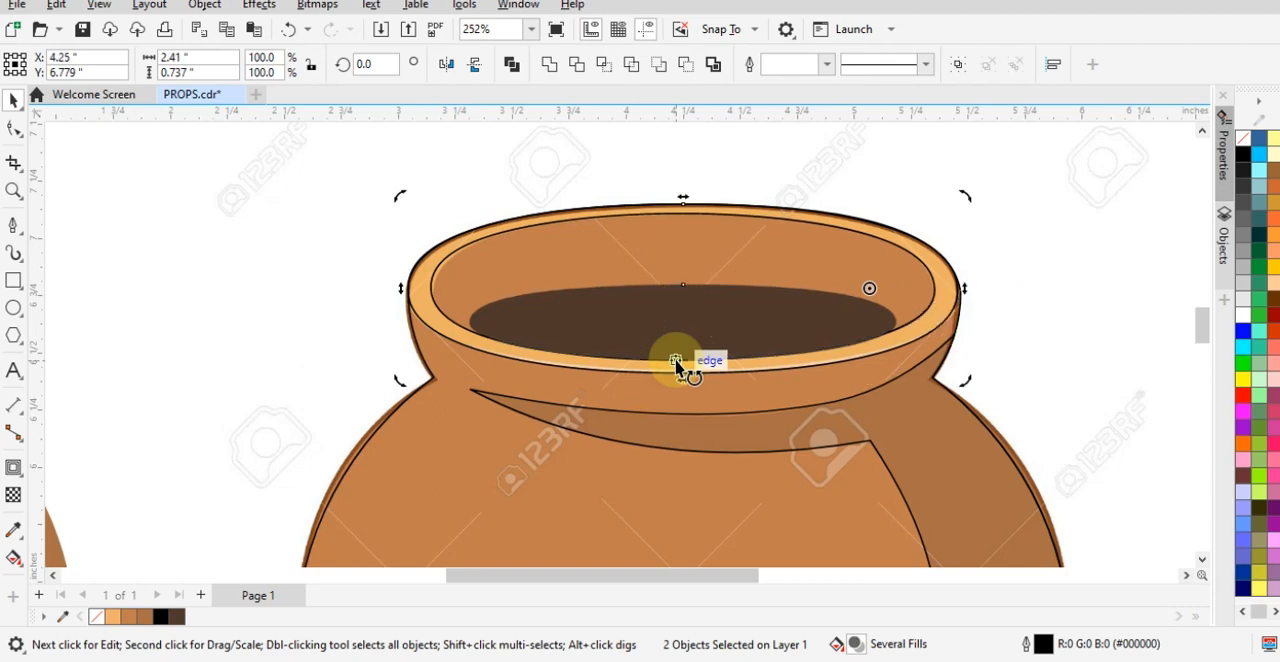
{"action": "left_click", "coordinate": [1062, 320]}
{"action": "scroll", "coordinate": [790, 165], "scroll_direction": "down", "scroll_amount": 2}
{"action": "scroll", "coordinate": [1067, 291], "scroll_direction": "down", "scroll_amount": 2}
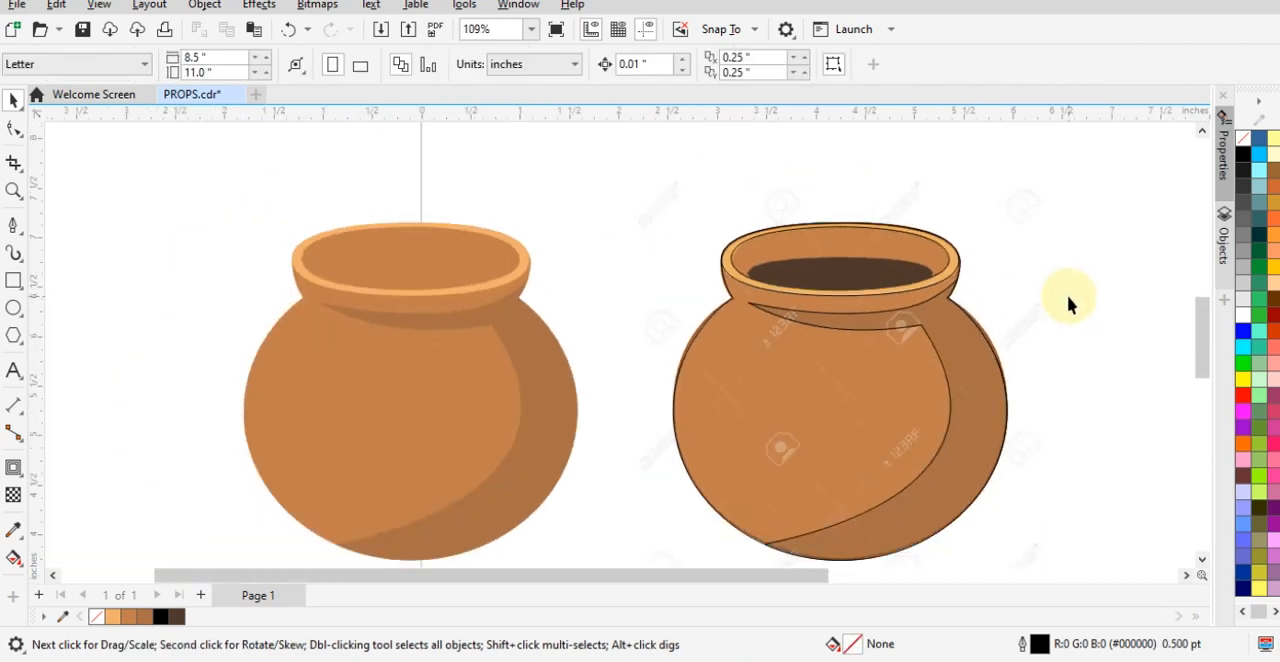
- Group the shapes of the filled pot left of the reference, and delete the outlined pot, shadow and rim curves lying over the reference
{"action": "left_click_drag", "start_coordinate": [550, 480], "coordinate": [634, 592]}
{"action": "key", "text": "ctrl+g"}
{"action": "left_click", "coordinate": [782, 404]}
{"action": "left_click", "coordinate": [865, 399]}
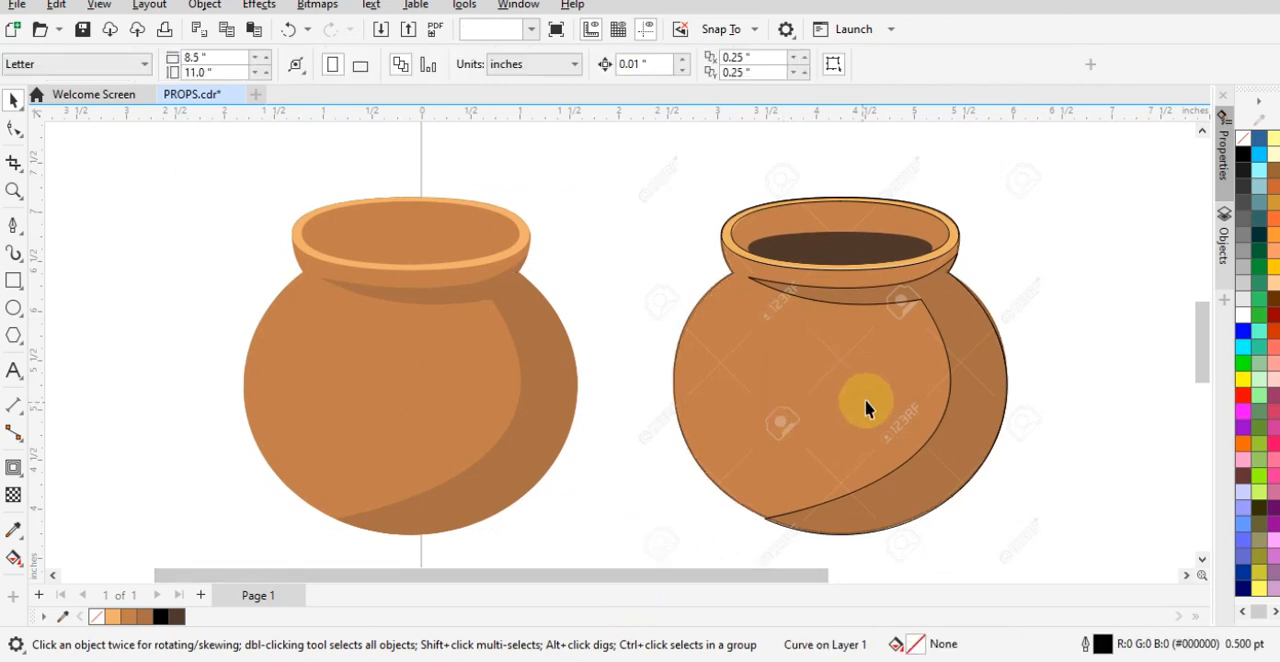
{"action": "left_click", "coordinate": [932, 446]}
{"action": "key", "text": "Delete"}
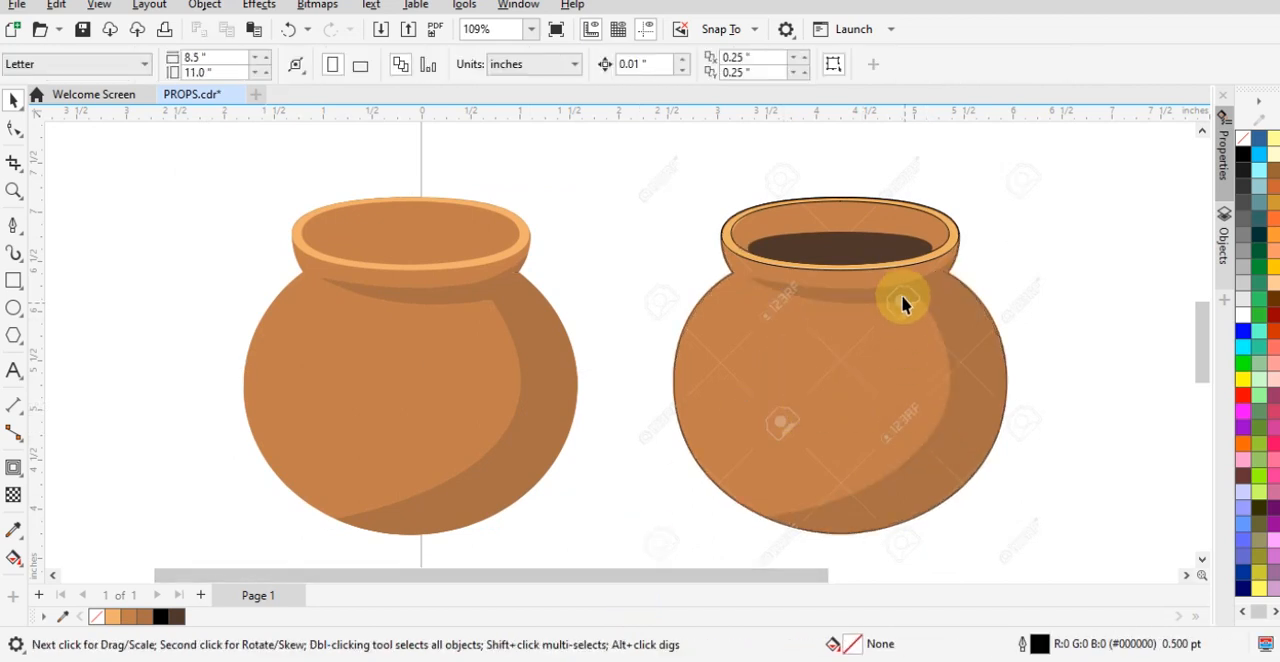
{"action": "left_click", "coordinate": [921, 262]}
{"action": "key", "text": "Delete"}
{"action": "left_click", "coordinate": [917, 253]}
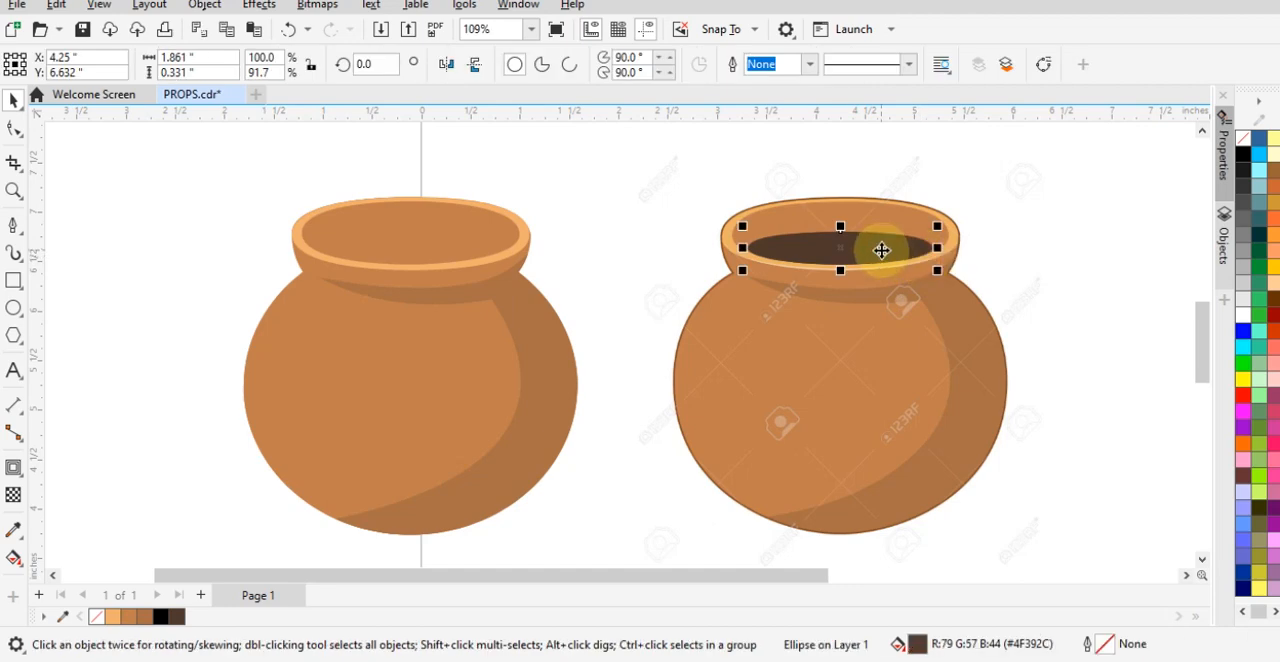
- Move the filled pot group onto the reference behind the dark opening ellipse and centre the two horizontally
{"action": "left_click", "coordinate": [975, 304]}
{"action": "left_click", "coordinate": [486, 300]}
{"action": "scroll", "coordinate": [486, 300], "scroll_direction": "up", "scroll_amount": 1}
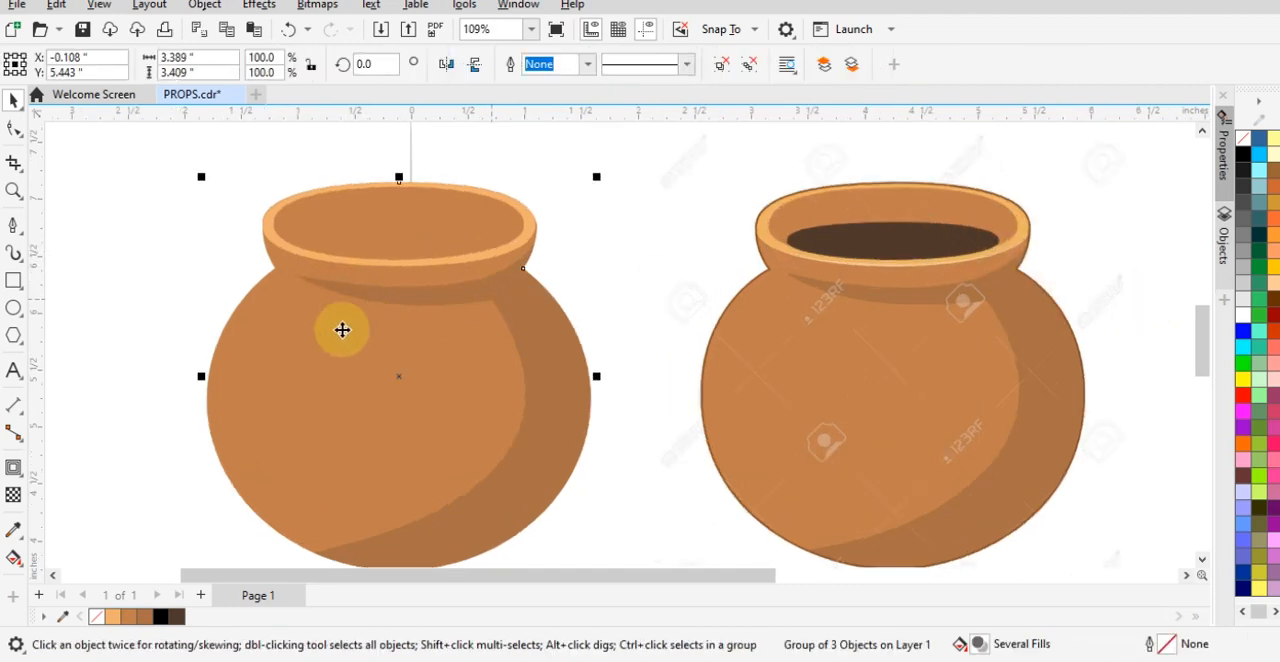
{"action": "left_click_drag", "start_coordinate": [369, 380], "coordinate": [897, 360]}
{"action": "left_click", "coordinate": [1114, 266]}
{"action": "left_click", "coordinate": [920, 237]}
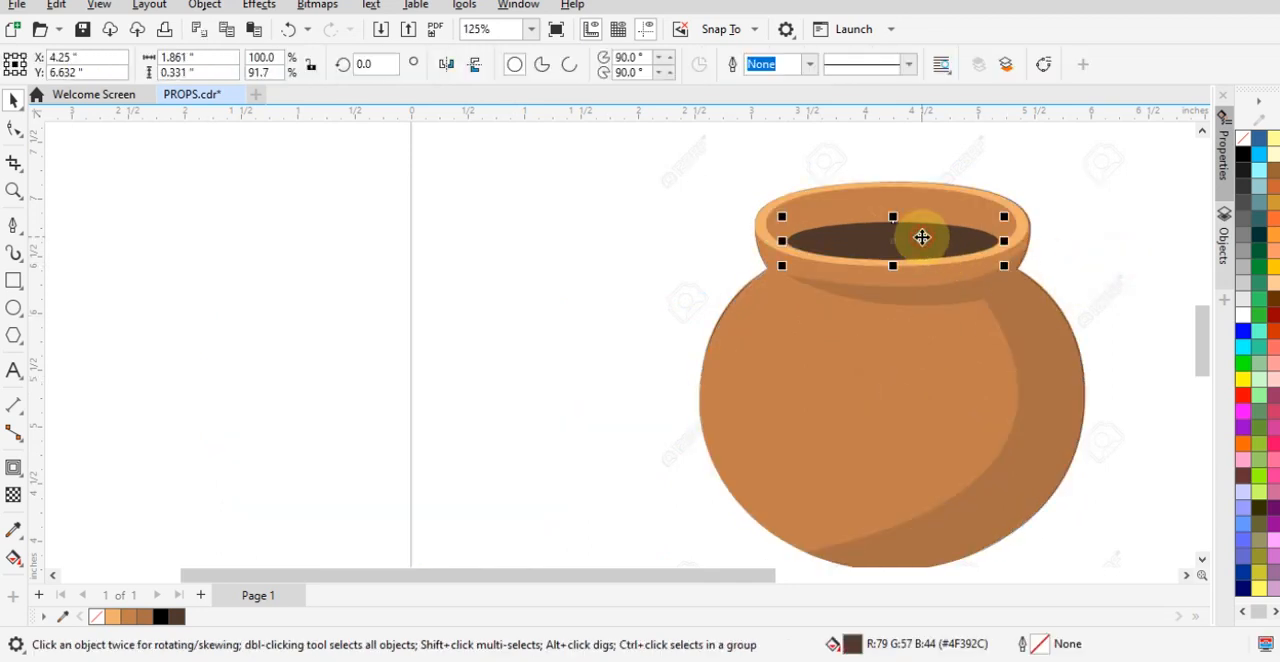
{"action": "left_click", "coordinate": [955, 343], "text": "shift"}
{"action": "left_click", "coordinate": [595, 325]}
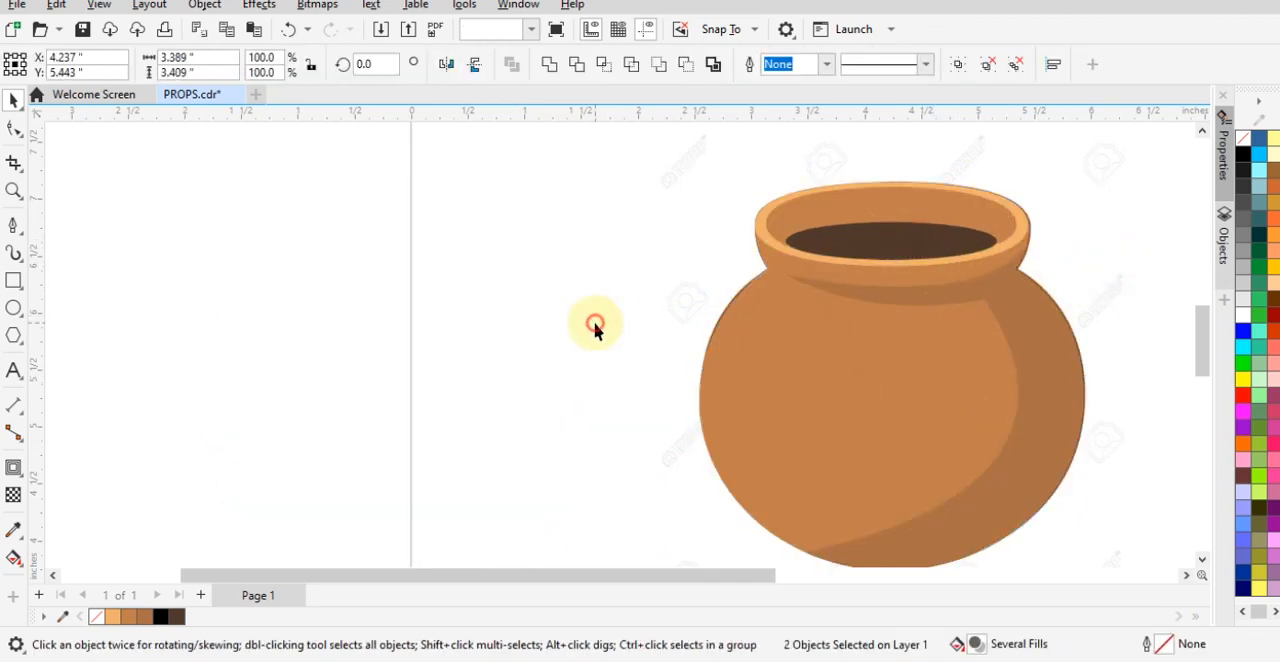
{"action": "scroll", "coordinate": [677, 320], "scroll_direction": "down", "scroll_amount": 2}
- Move the filled pot and its dark opening about 5 inches to the left of the reference and group them
{"action": "left_click_drag", "start_coordinate": [617, 189], "coordinate": [1039, 576]}
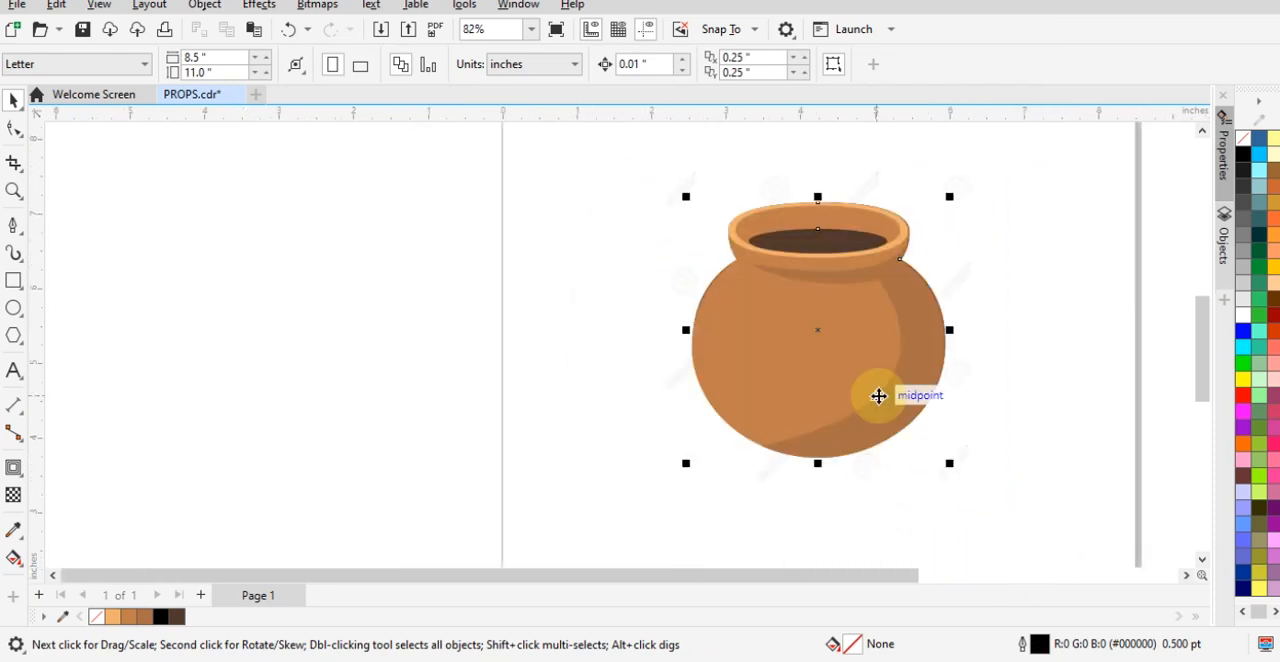
{"action": "left_click_drag", "start_coordinate": [883, 397], "coordinate": [501, 397]}
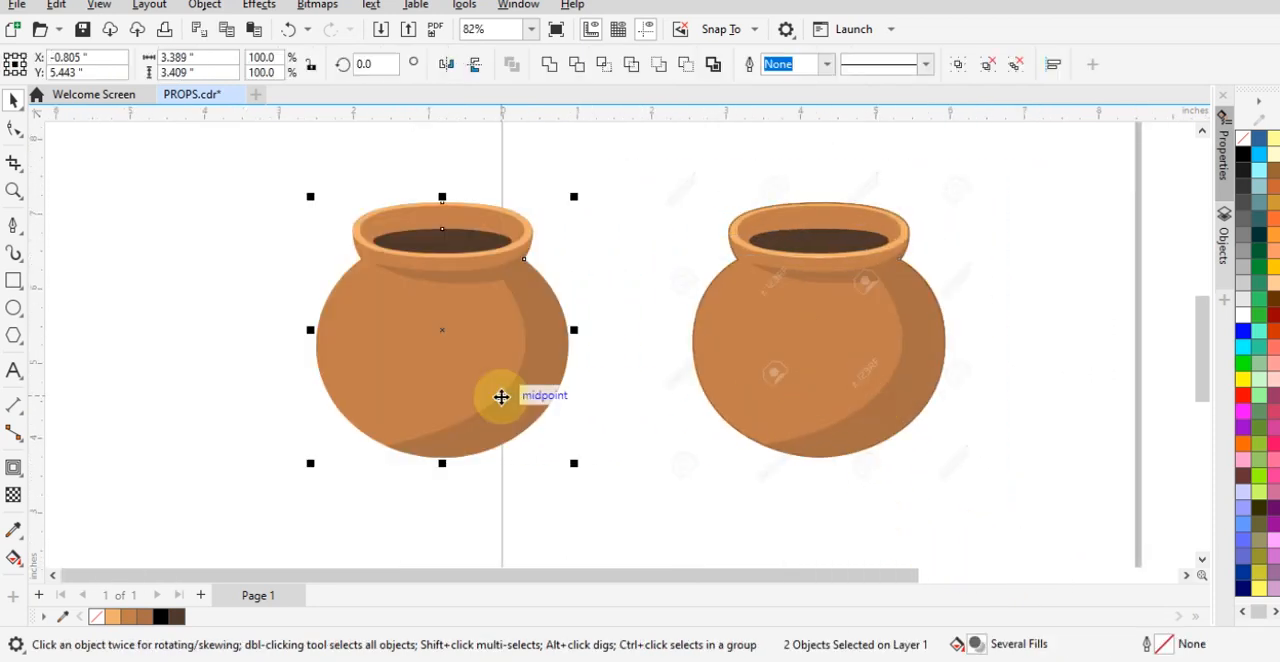
{"action": "key", "text": "ctrl+g"}
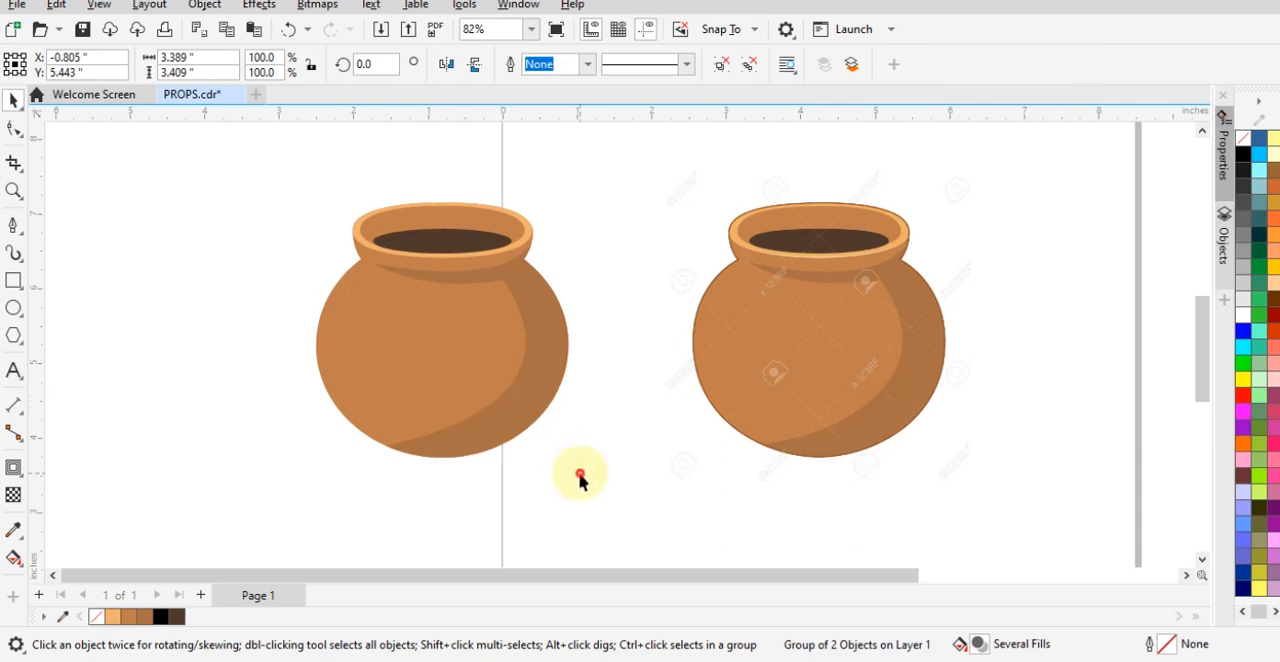
- Place the grouped pot in the upper-left area of the page, above the reference, and save the file
{"action": "left_click_drag", "start_coordinate": [443, 328], "coordinate": [529, 238]}
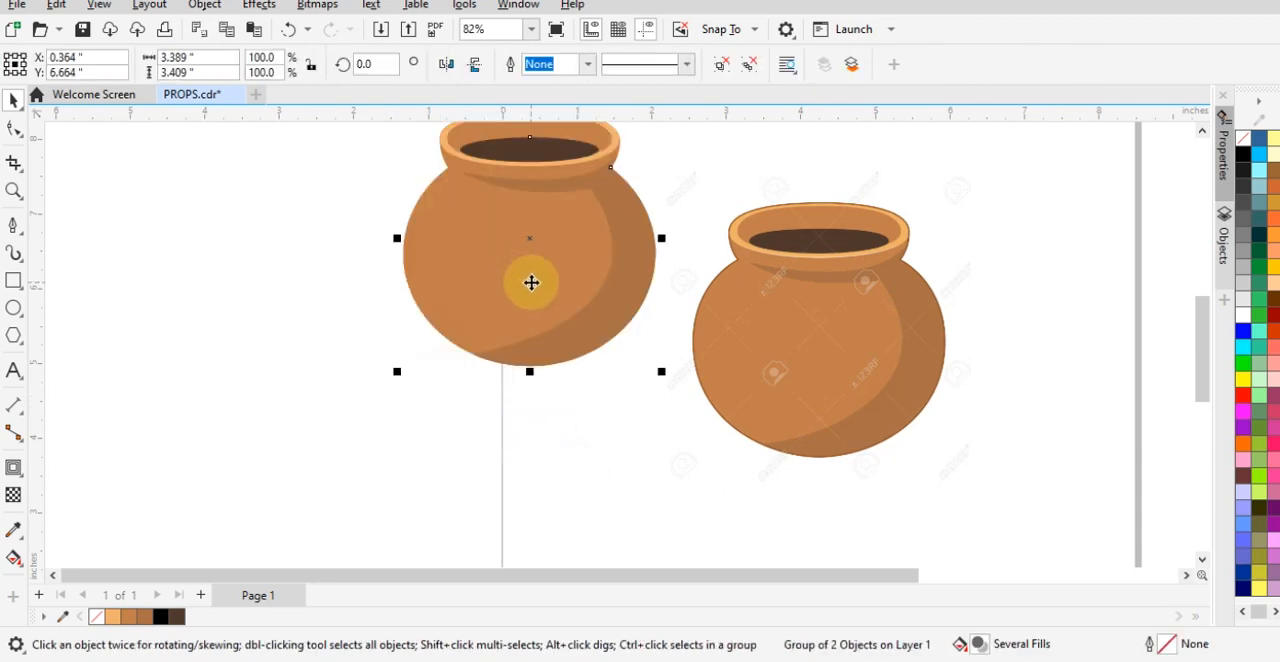
{"action": "scroll", "coordinate": [549, 331], "scroll_direction": "down", "scroll_amount": 2}
{"action": "left_click_drag", "start_coordinate": [549, 331], "coordinate": [674, 280]}
{"action": "scroll", "coordinate": [831, 506], "scroll_direction": "down", "scroll_amount": 1}
{"action": "left_click", "coordinate": [909, 310]}
{"action": "key", "text": "ctrl+s"}
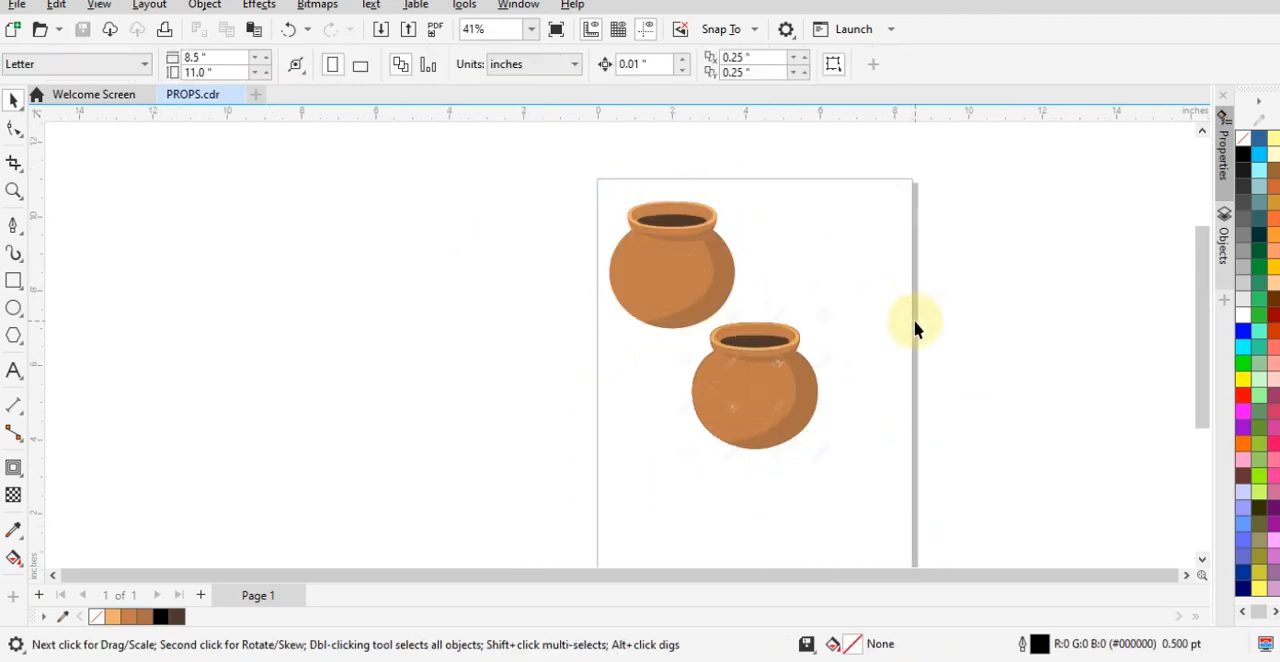
- Add a second page and place the old stone well image from the CONTENTS folder on it
{"action": "left_click", "coordinate": [201, 596]}
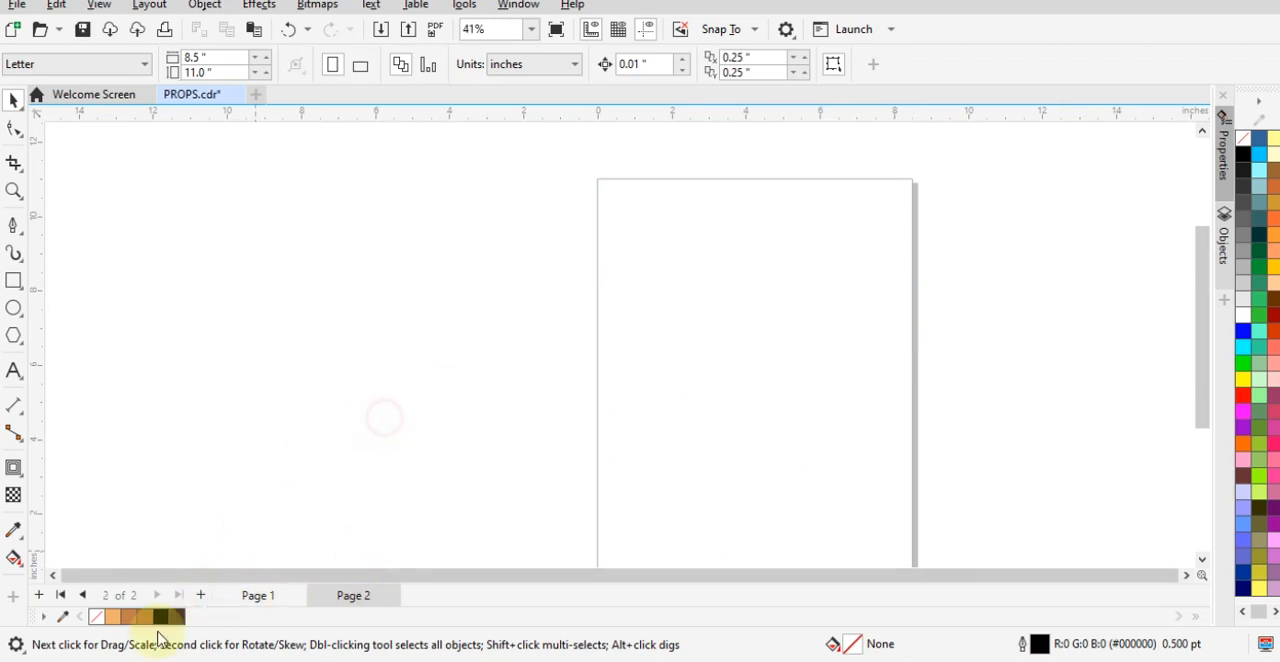
{"action": "key", "text": "alt+Tab"}
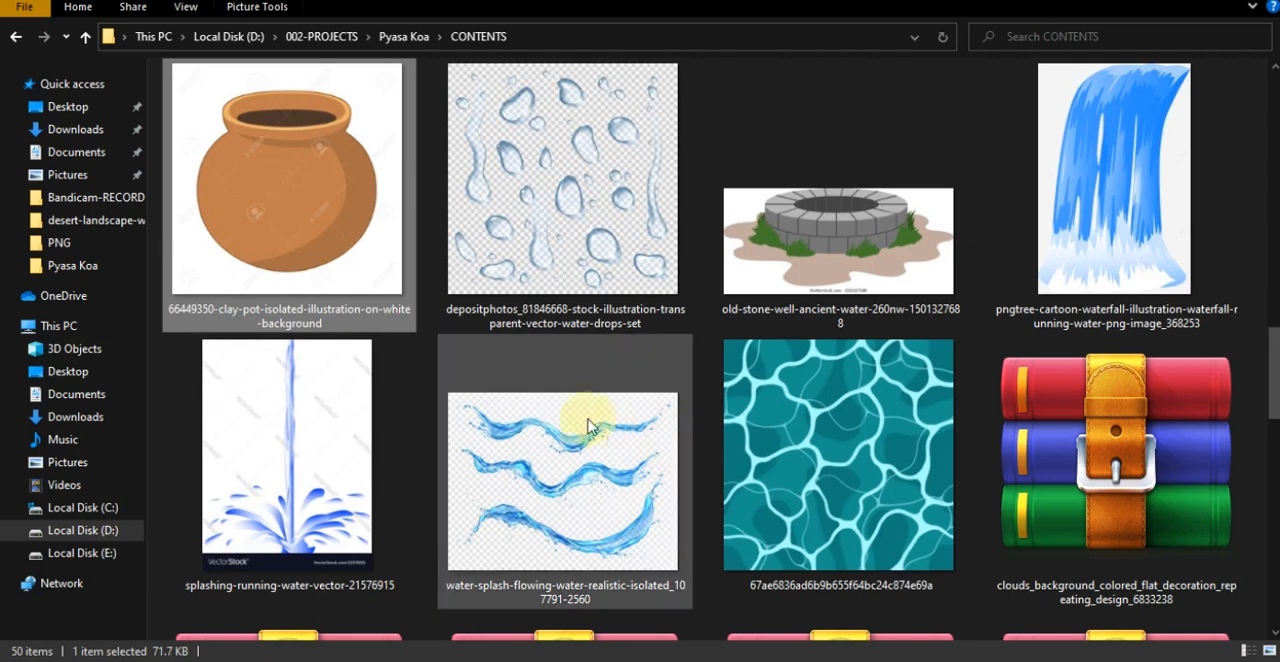
{"action": "left_click", "coordinate": [832, 232]}
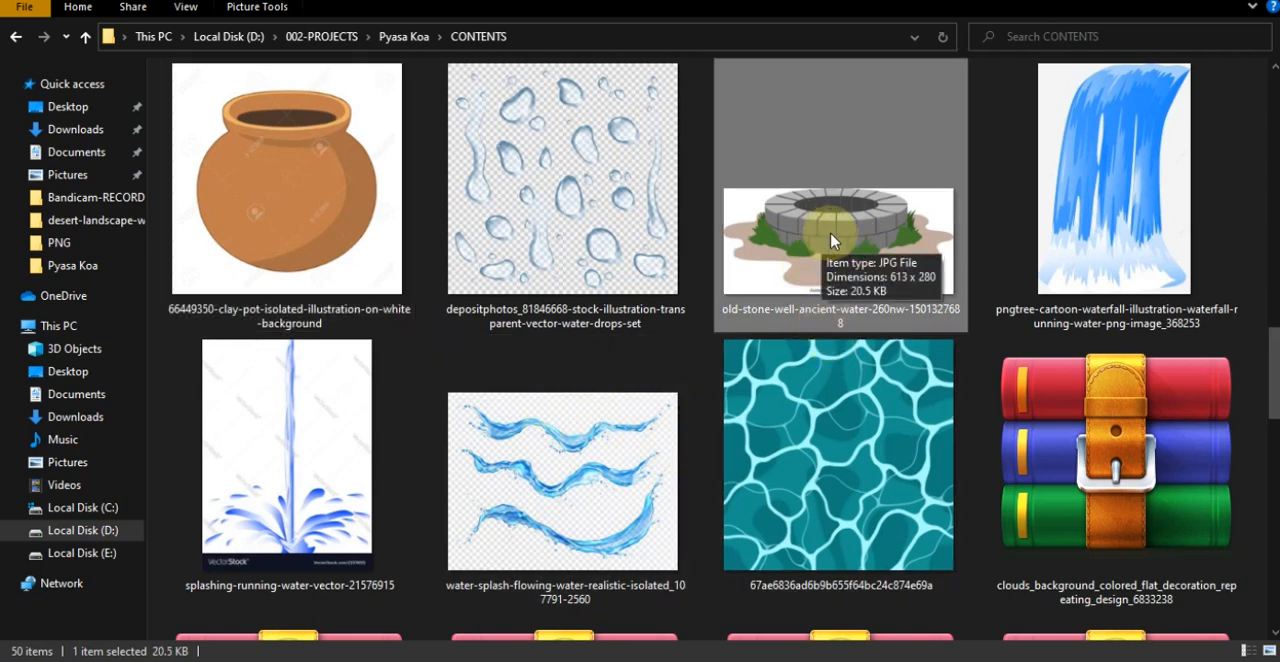
{"action": "left_click_drag", "start_coordinate": [855, 228], "coordinate": [692, 466]}
{"action": "left_click", "coordinate": [740, 400]}
{"action": "left_click", "coordinate": [700, 468]}
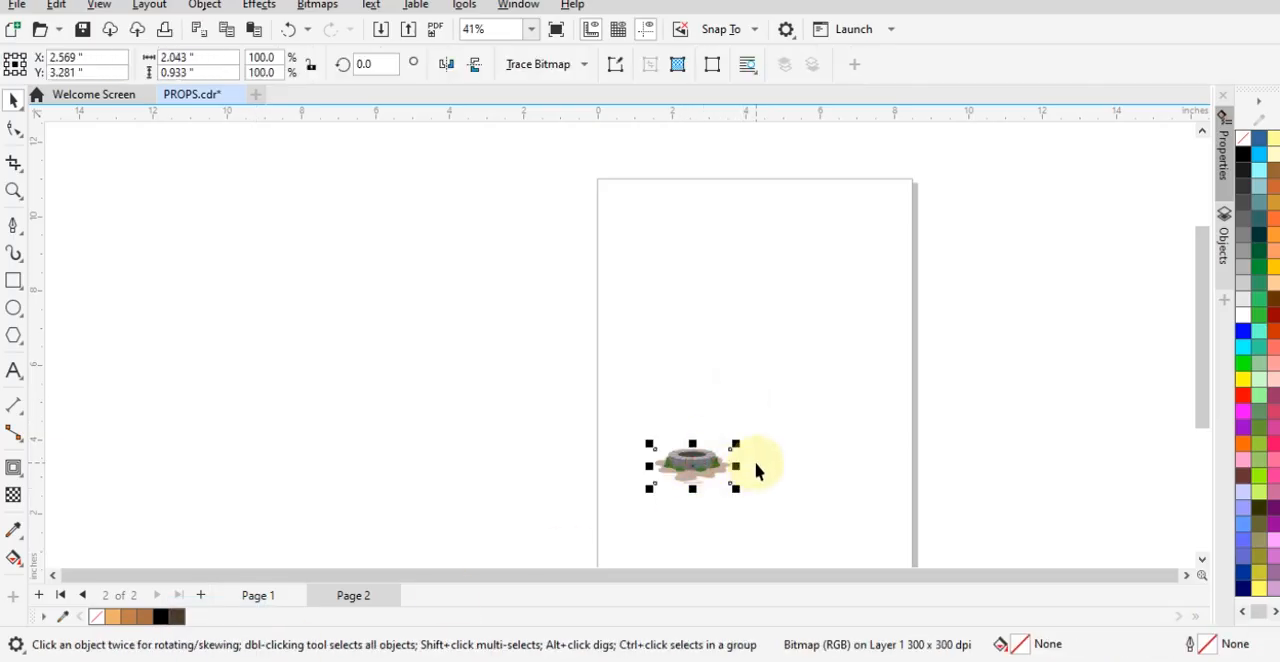
- Centre the well image on the page and switch the page to landscape orientation
{"action": "key", "text": "p"}
{"action": "left_click", "coordinate": [634, 283]}
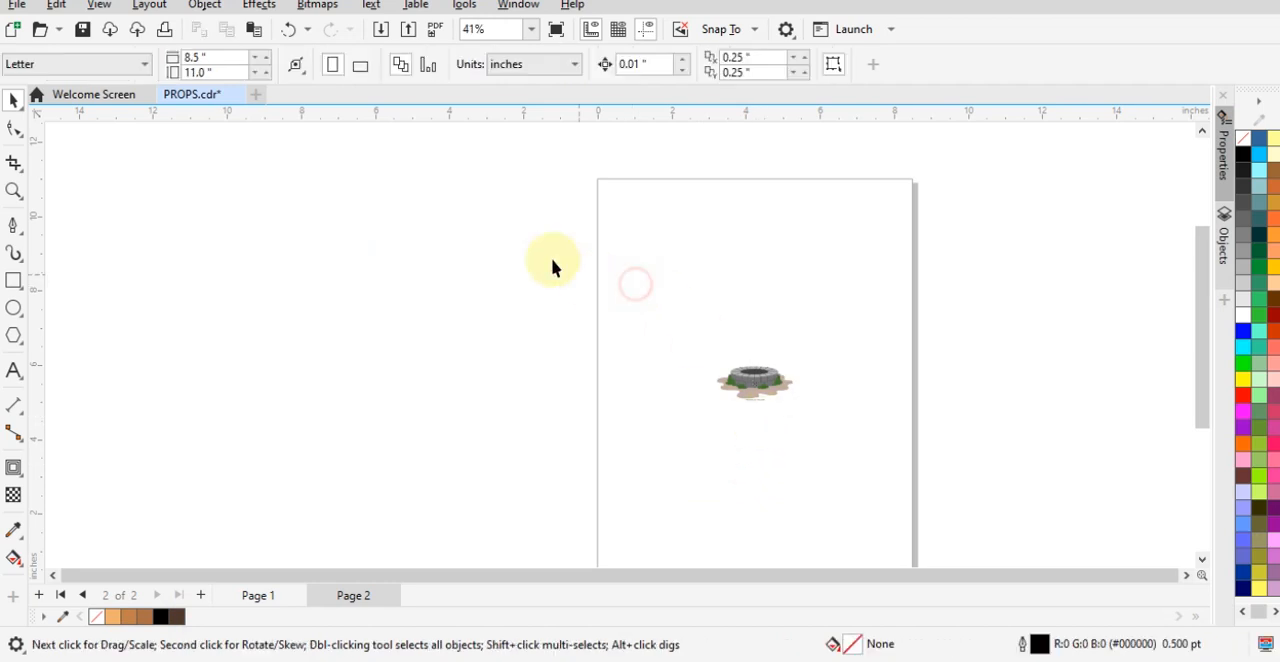
{"action": "left_click", "coordinate": [362, 66]}
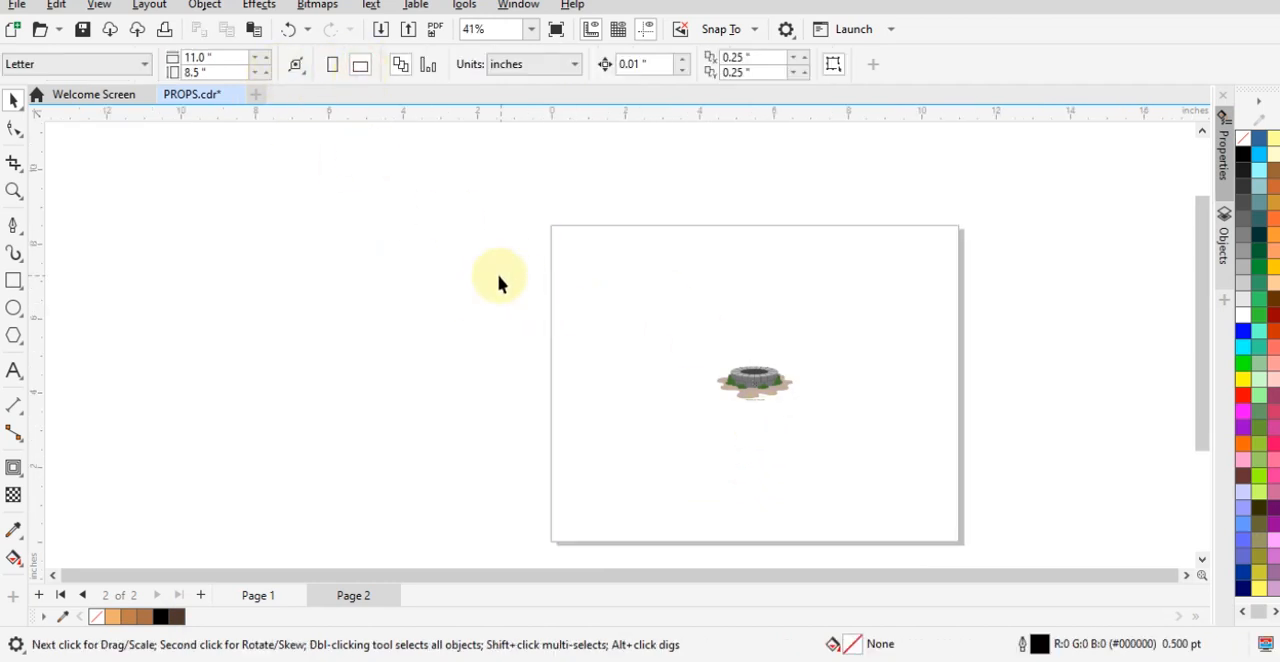
{"action": "left_click_drag", "start_coordinate": [496, 279], "coordinate": [1014, 520]}
{"action": "left_click", "coordinate": [963, 414]}
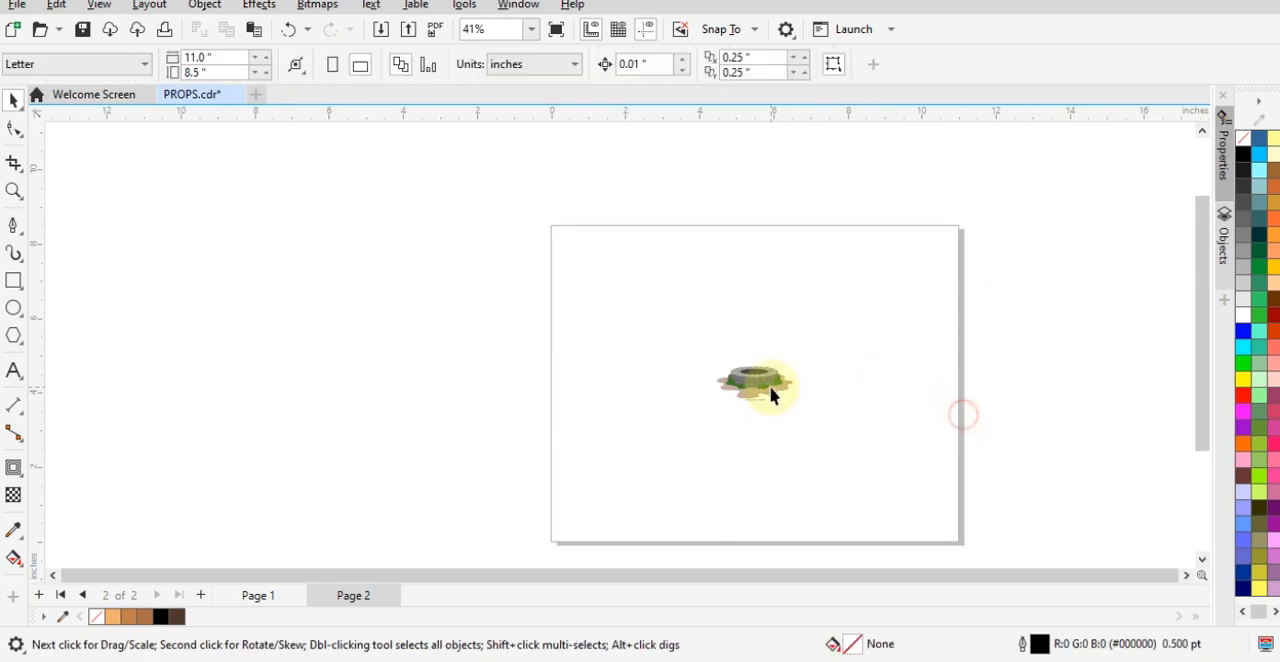
- Enlarge the well image from its centre to about 8.58 by 3.92 inches and lock it in place
{"action": "left_click", "coordinate": [772, 390]}
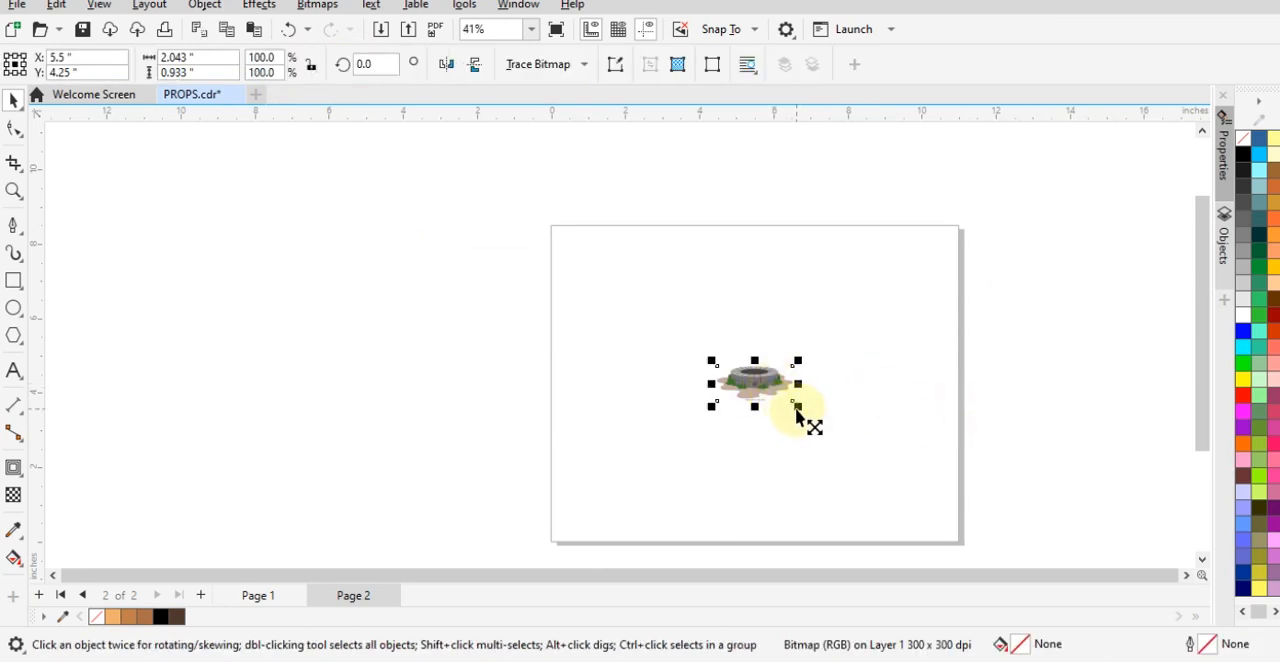
{"action": "left_click_drag", "start_coordinate": [797, 412], "coordinate": [926, 512]}
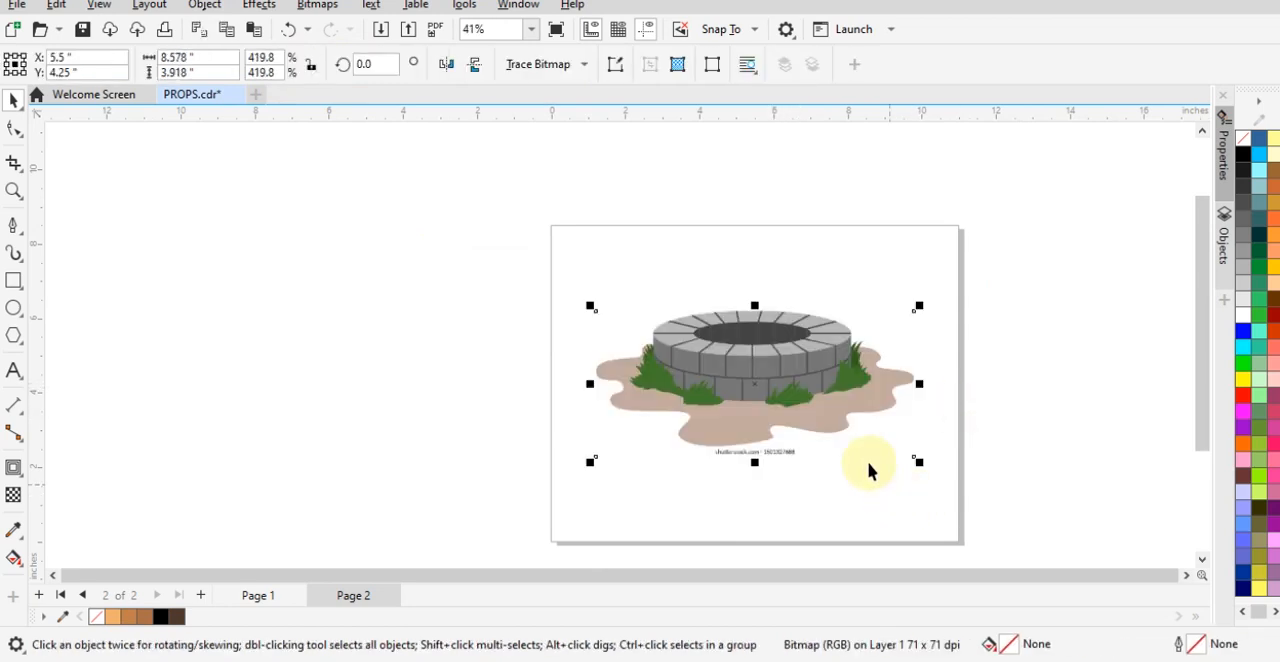
{"action": "scroll", "coordinate": [829, 386], "scroll_direction": "up", "scroll_amount": 1}
{"action": "right_click", "coordinate": [800, 366]}
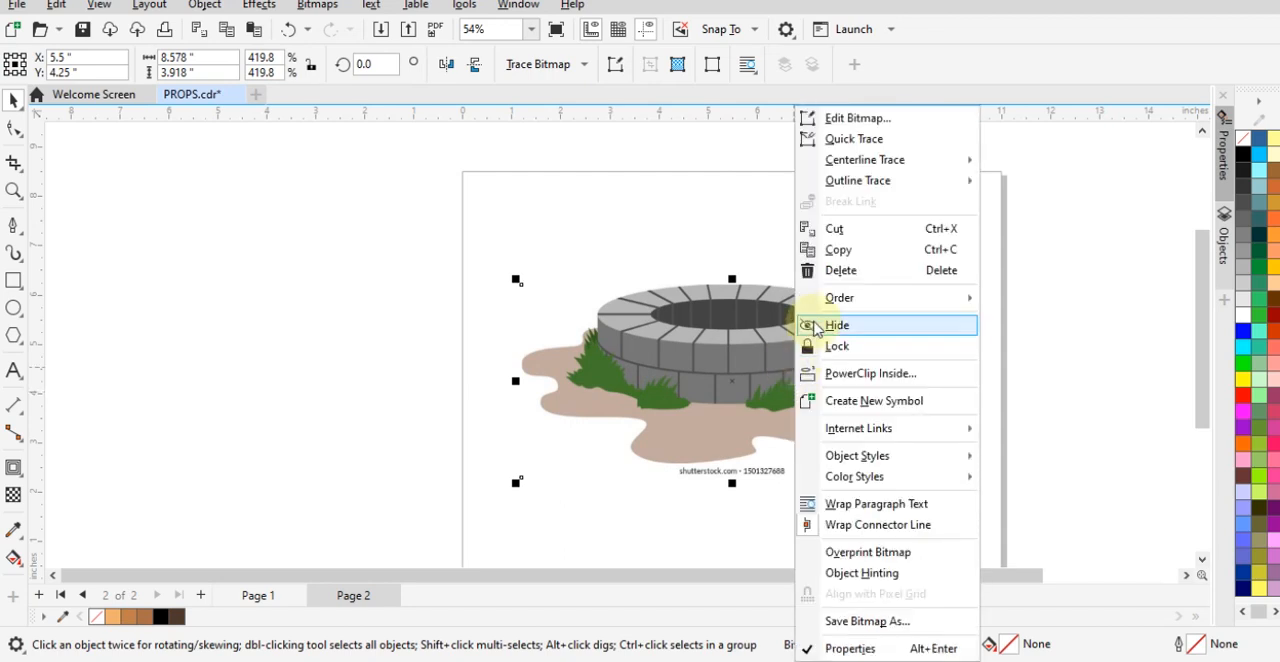
{"action": "left_click", "coordinate": [838, 348]}
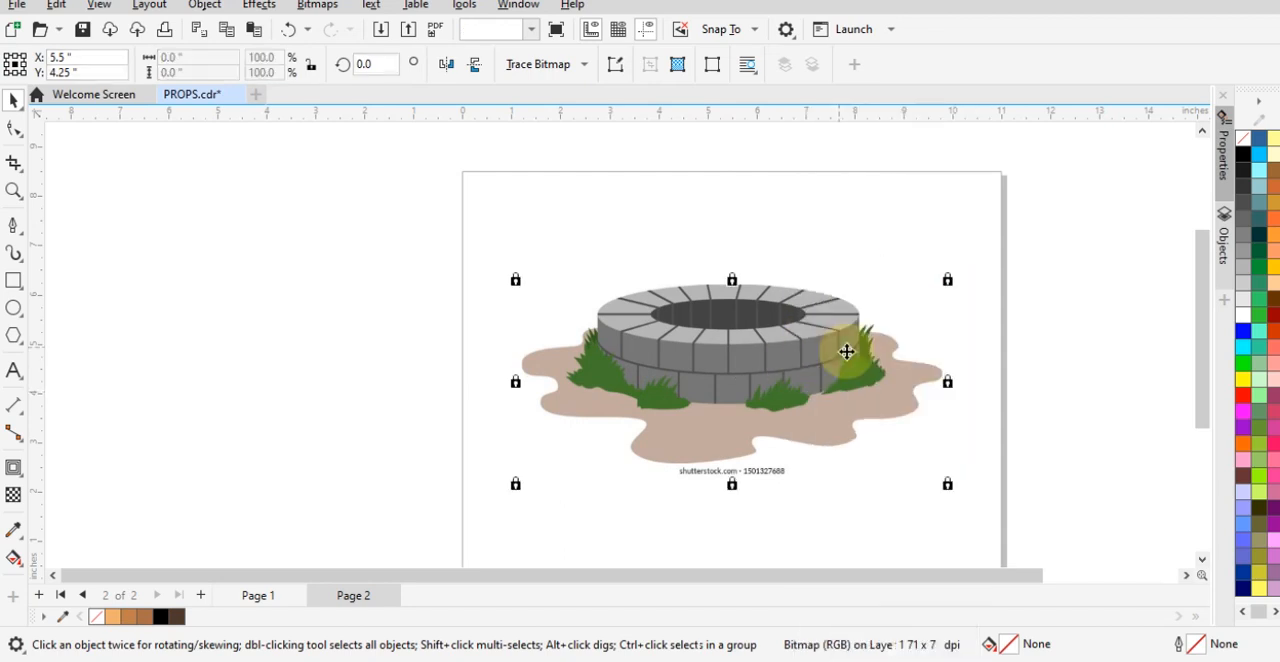
{"action": "left_click", "coordinate": [998, 377]}
- Draw an ellipse about 5.34 by 1.24 inches fitted to the outer edge of the well's top rim
{"action": "scroll", "coordinate": [811, 340], "scroll_direction": "up", "scroll_amount": 1}
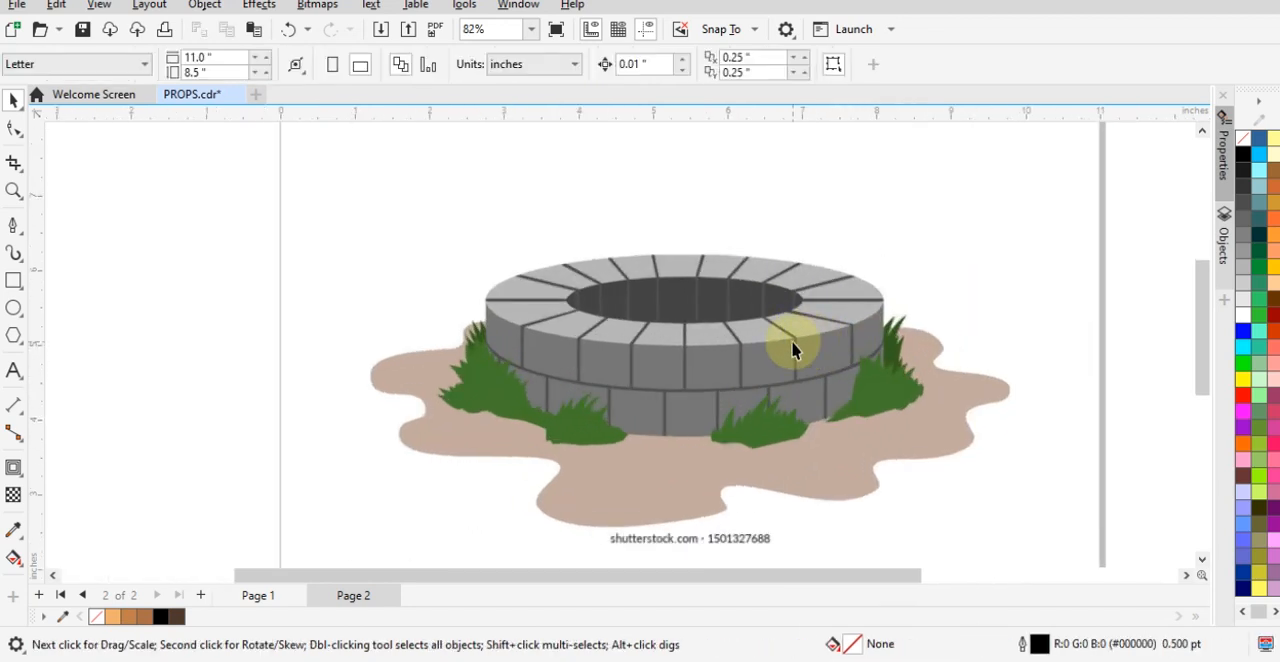
{"action": "scroll", "coordinate": [792, 340], "scroll_direction": "up", "scroll_amount": 1}
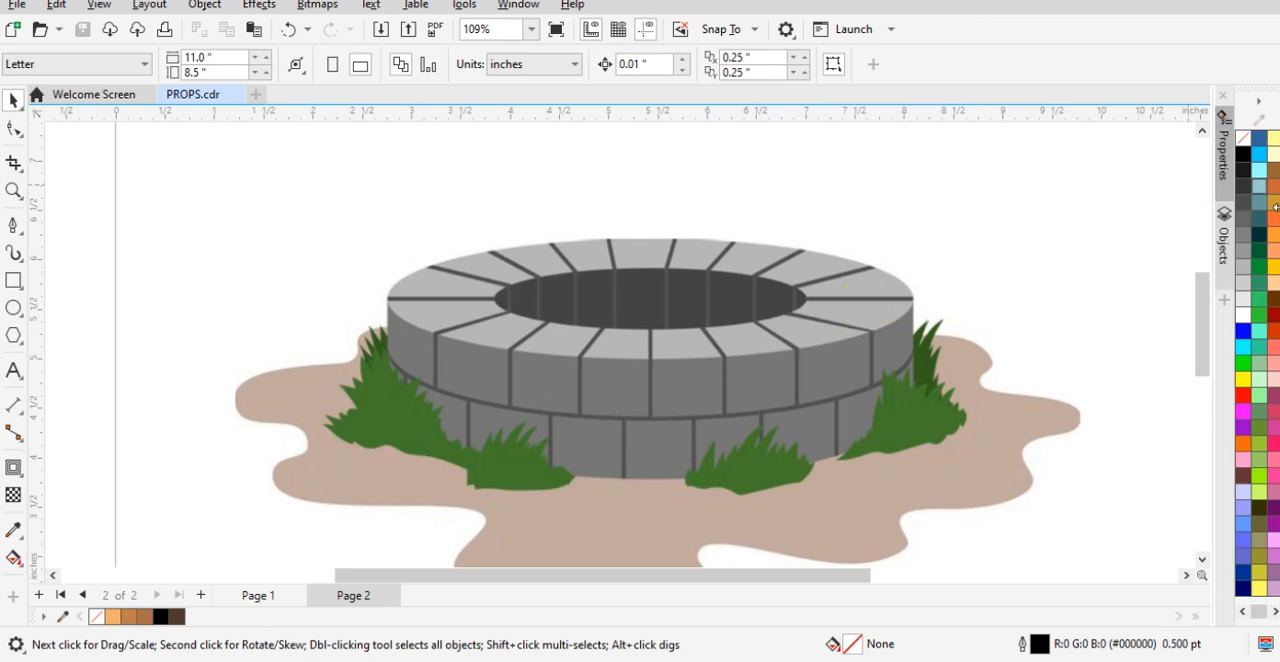
{"action": "left_click", "coordinate": [13, 308]}
{"action": "left_click_drag", "start_coordinate": [429, 206], "coordinate": [912, 351]}
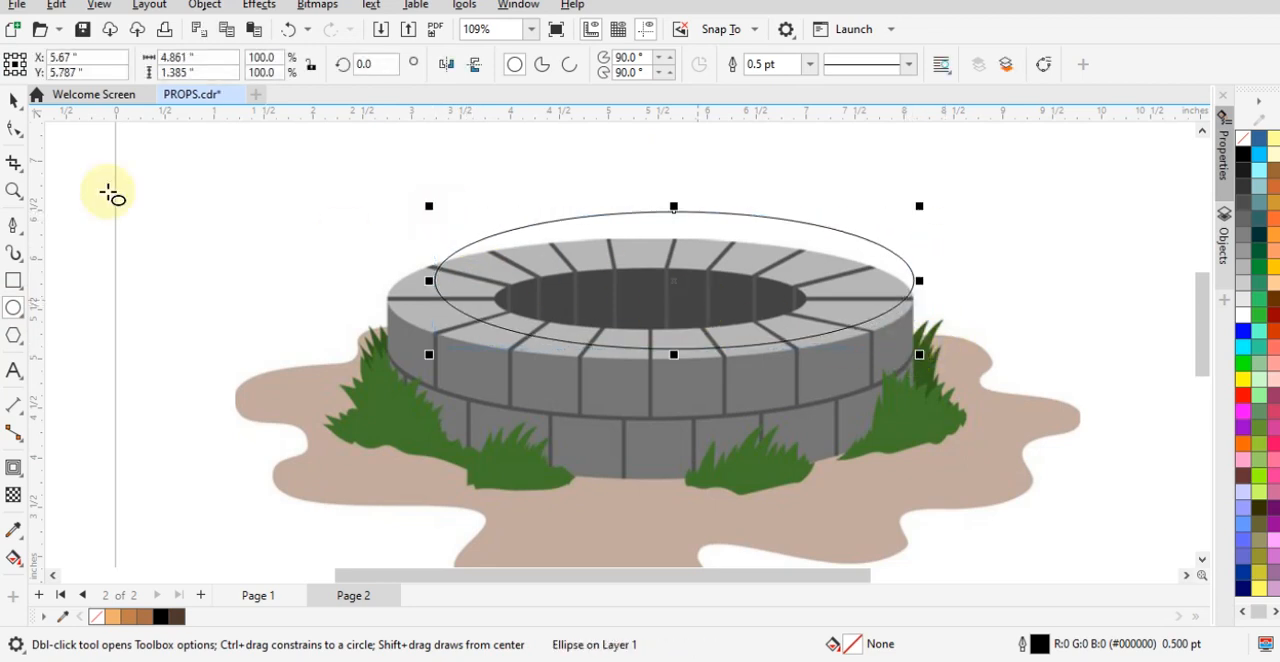
{"action": "left_click", "coordinate": [10, 102]}
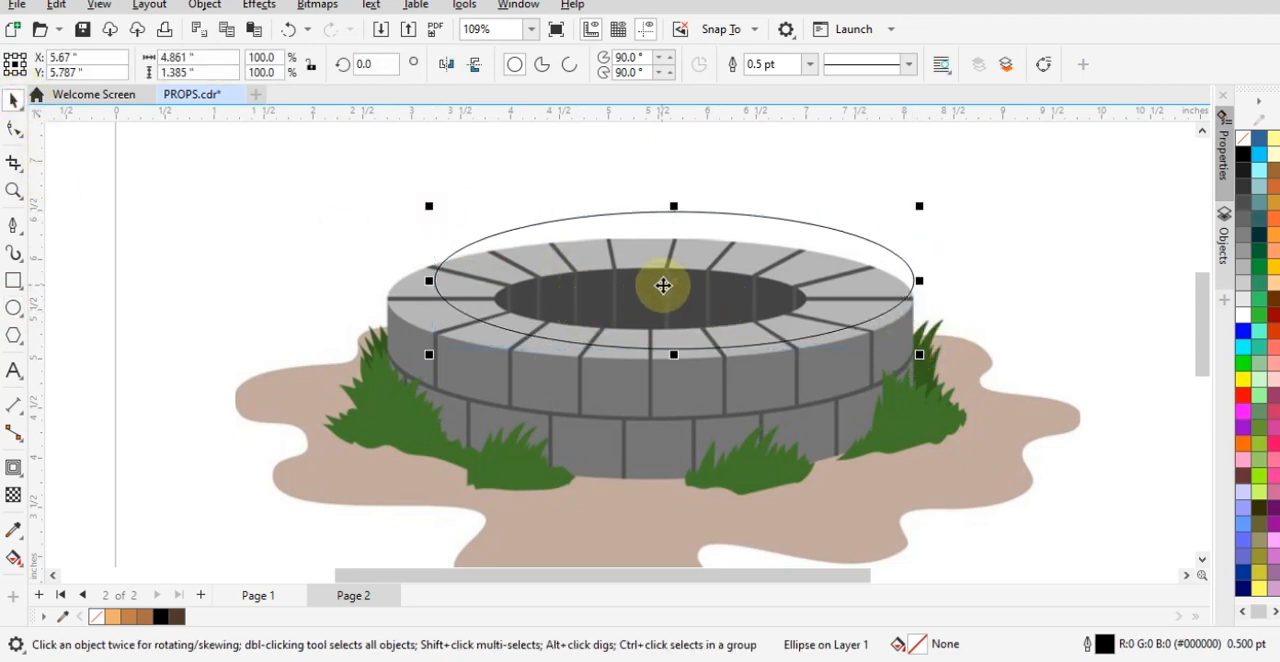
{"action": "left_click_drag", "start_coordinate": [663, 286], "coordinate": [645, 306]}
{"action": "left_click_drag", "start_coordinate": [645, 381], "coordinate": [645, 364]}
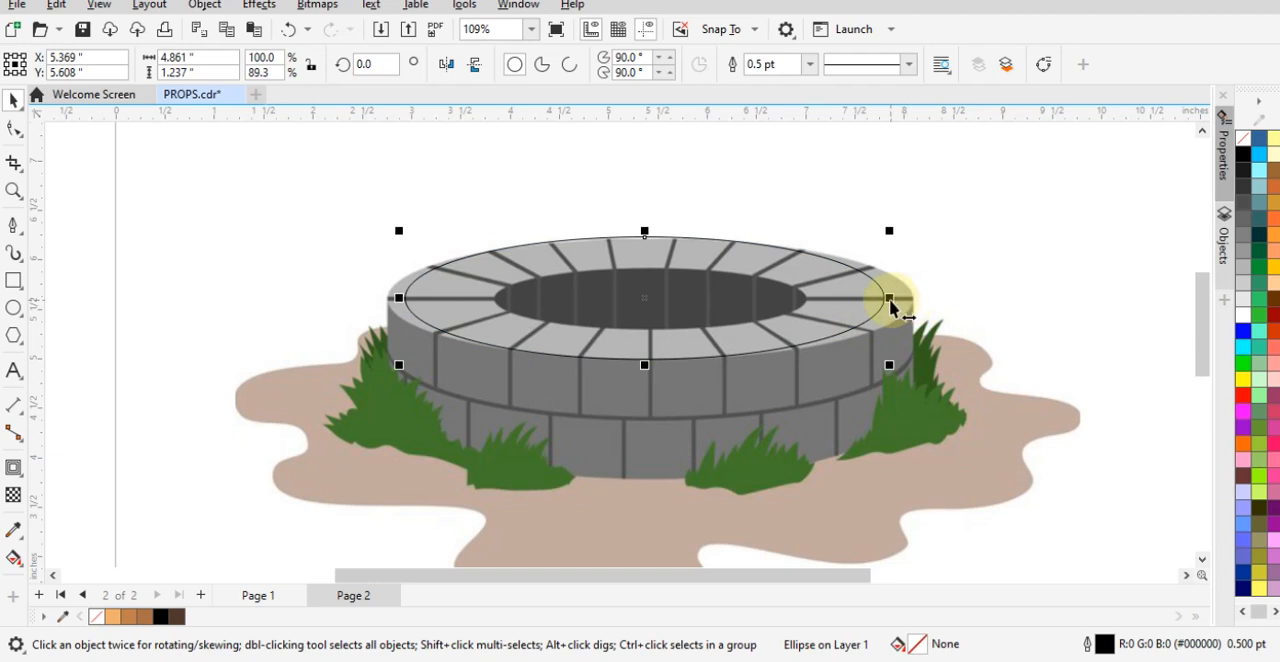
{"action": "left_click_drag", "start_coordinate": [890, 298], "coordinate": [918, 299]}
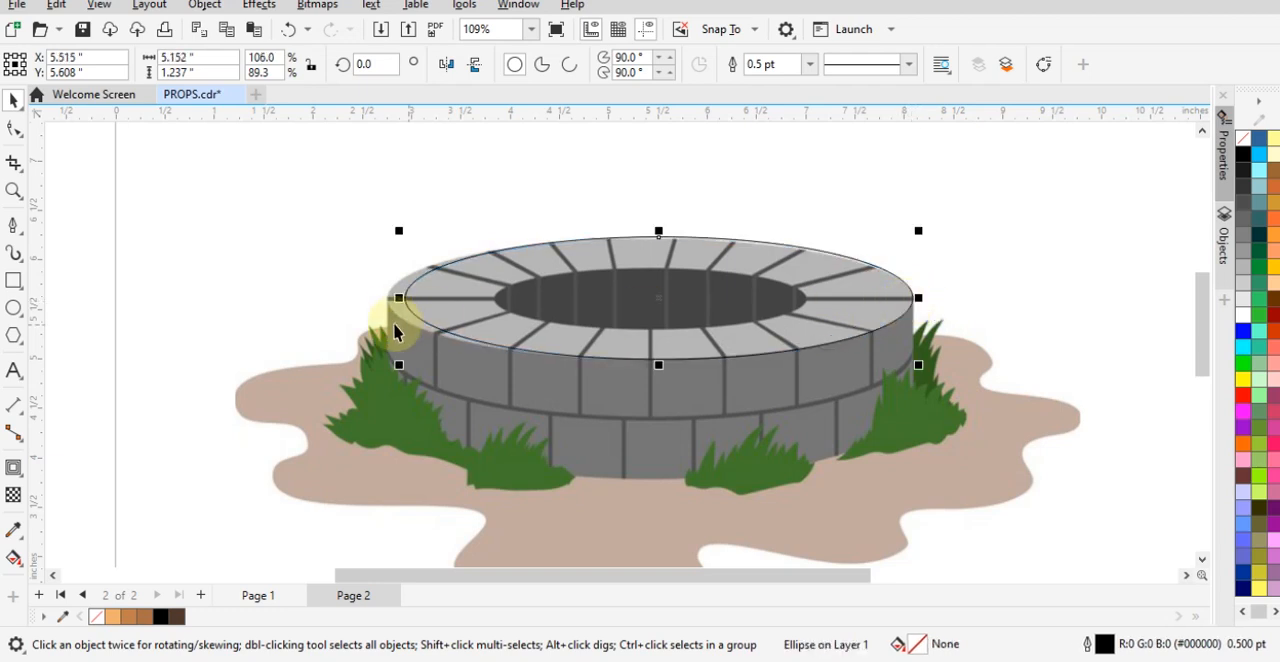
{"action": "left_click_drag", "start_coordinate": [399, 300], "coordinate": [376, 306]}
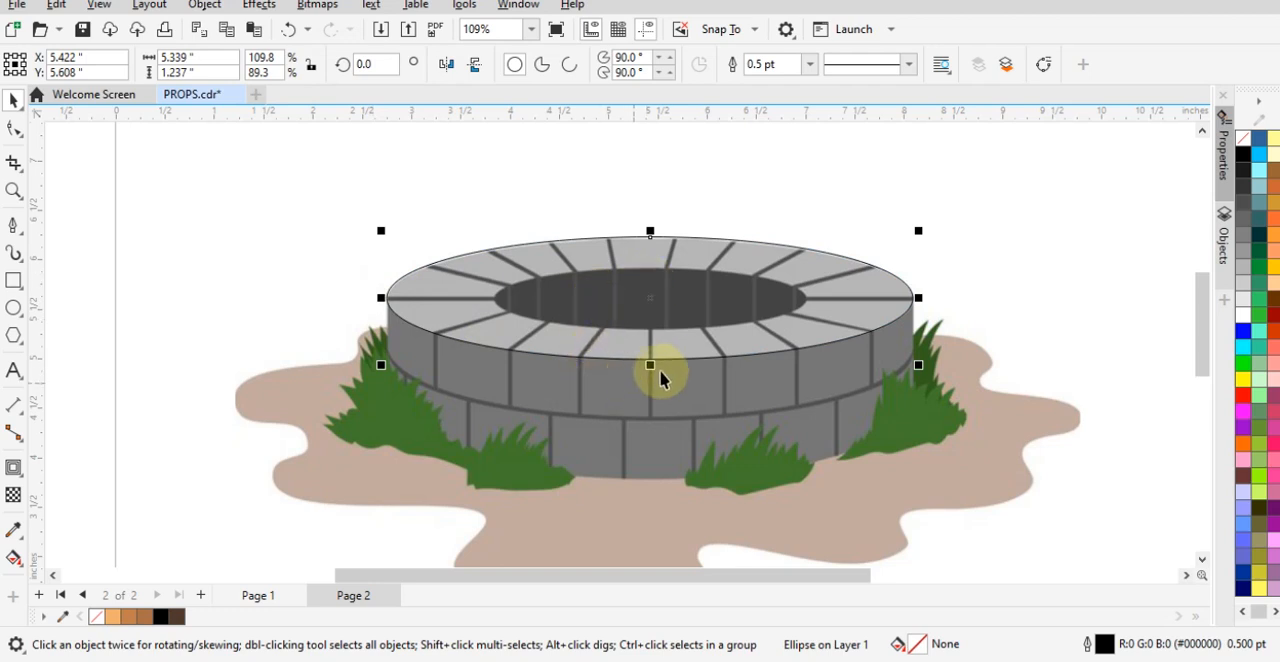
- Create two downward-stretched ellipse copies, about 1.83 and 2.44 inches tall, reaching the bottoms of the upper and lower brick rows
{"action": "left_click_drag", "start_coordinate": [650, 370], "coordinate": [646, 426]}
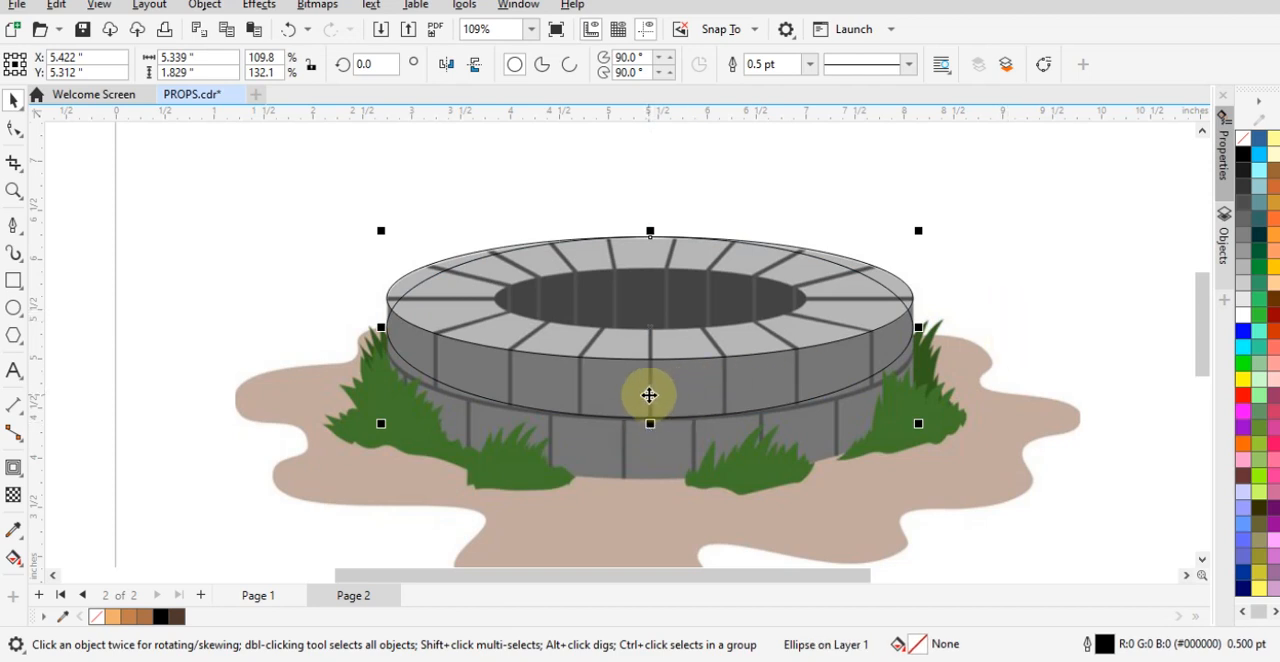
{"action": "scroll", "coordinate": [553, 396], "scroll_direction": "up", "scroll_amount": 2}
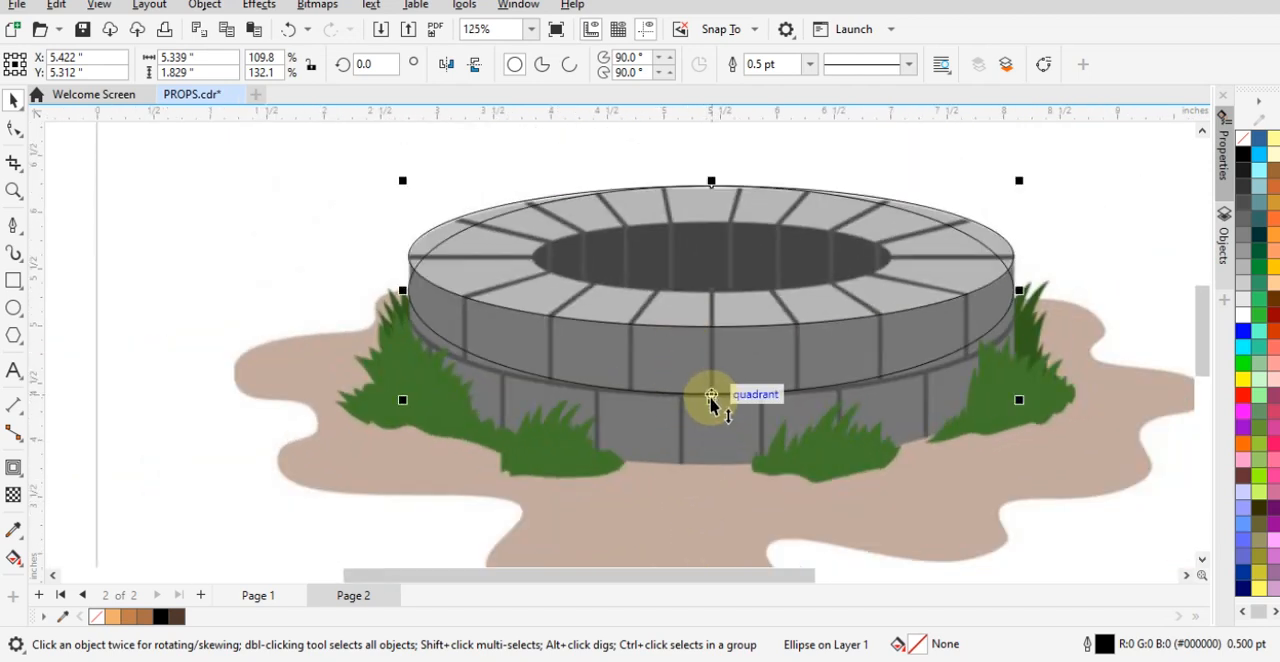
{"action": "left_click_drag", "start_coordinate": [713, 402], "coordinate": [713, 474]}
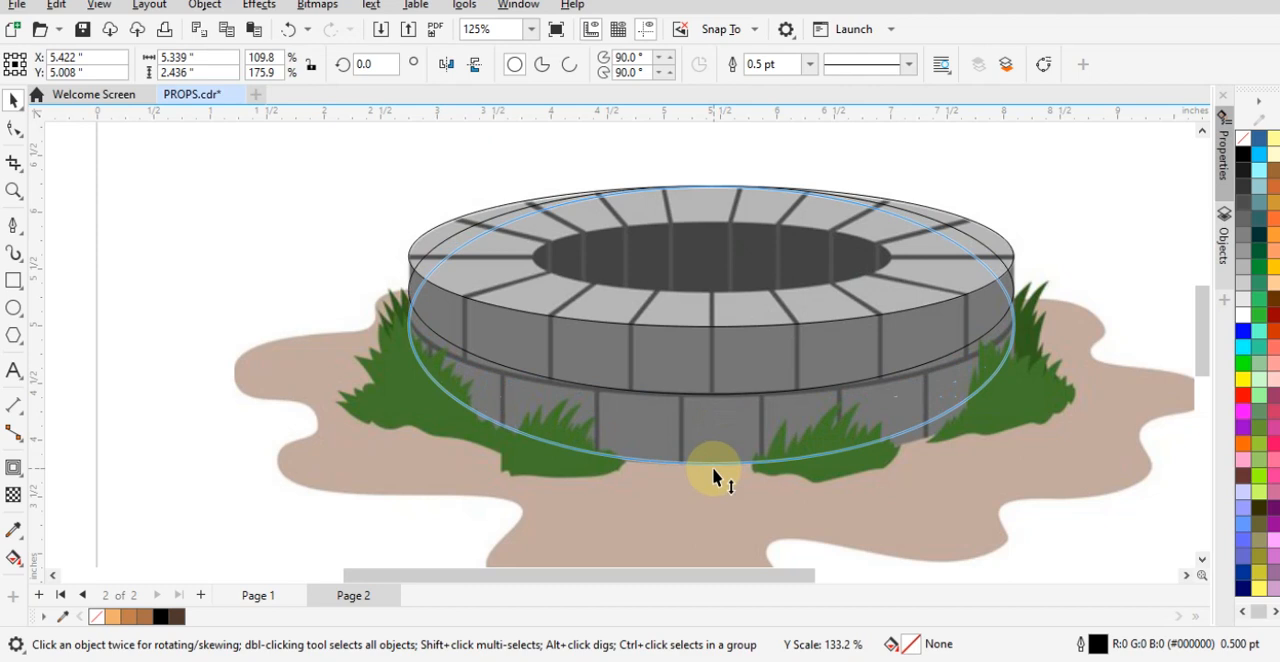
{"action": "left_click_drag", "start_coordinate": [713, 470], "coordinate": [713, 471]}
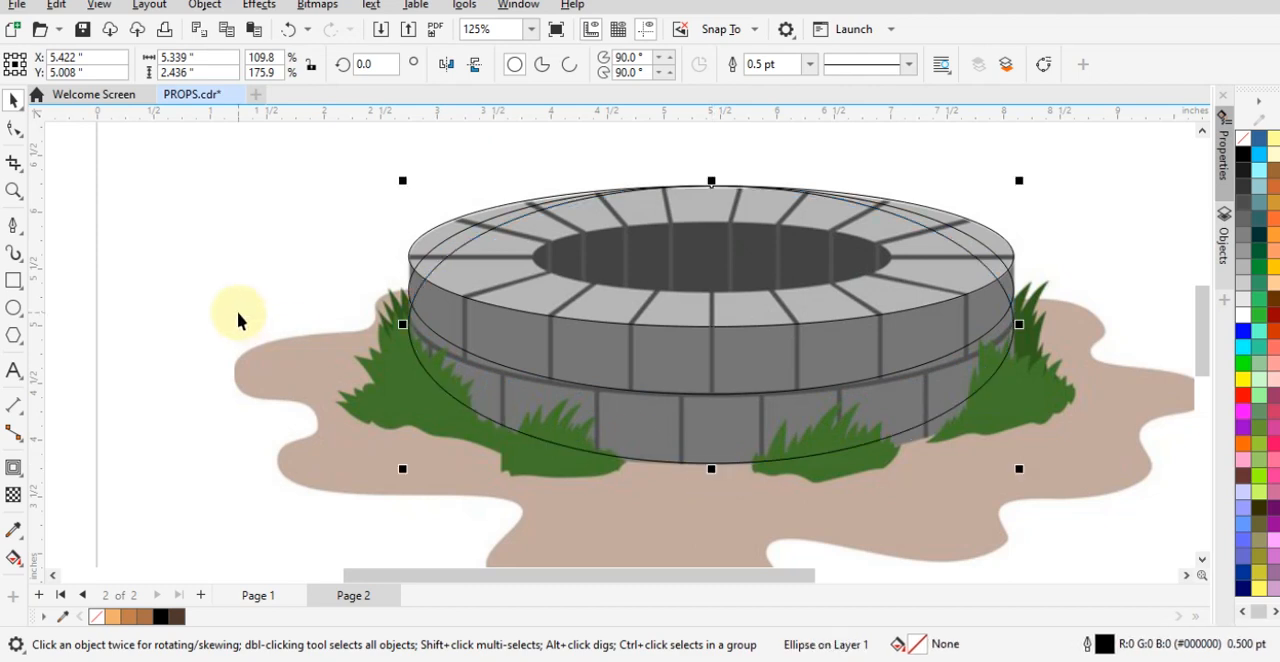
{"action": "left_click", "coordinate": [262, 265]}
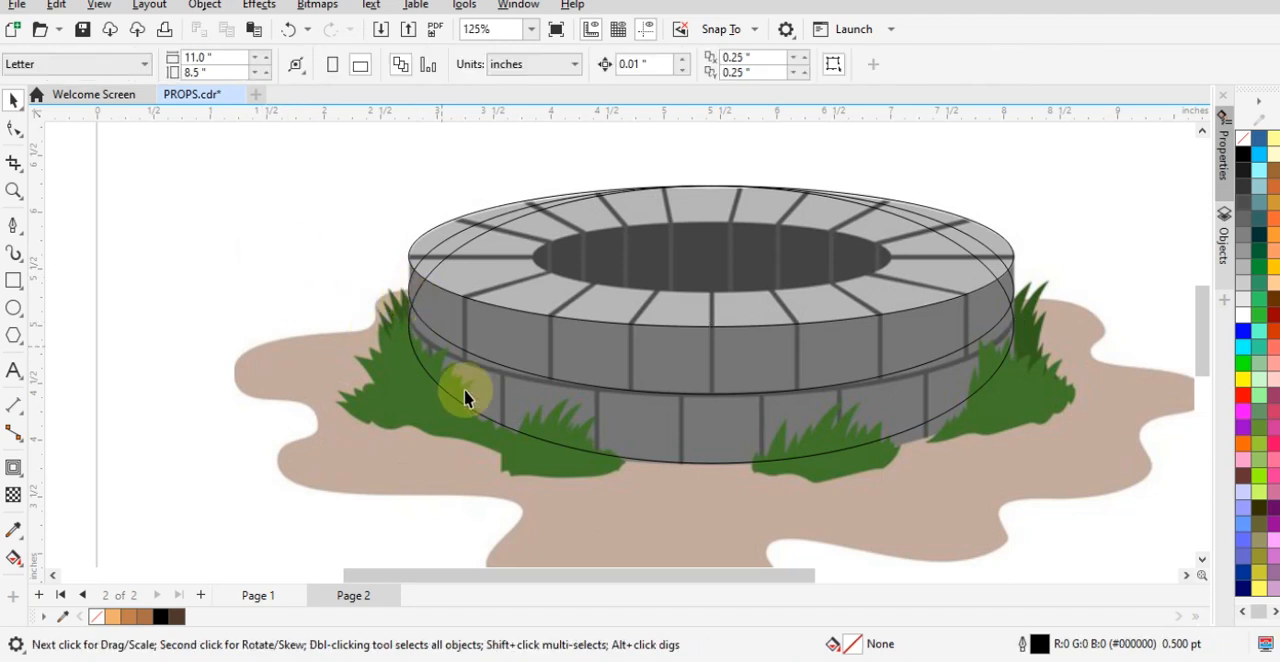
- Move the tallest ellipse to the right, clear of the well, and convert the middle ellipse to curves
{"action": "left_click", "coordinate": [603, 455]}
{"action": "left_click_drag", "start_coordinate": [534, 425], "coordinate": [1160, 408]}
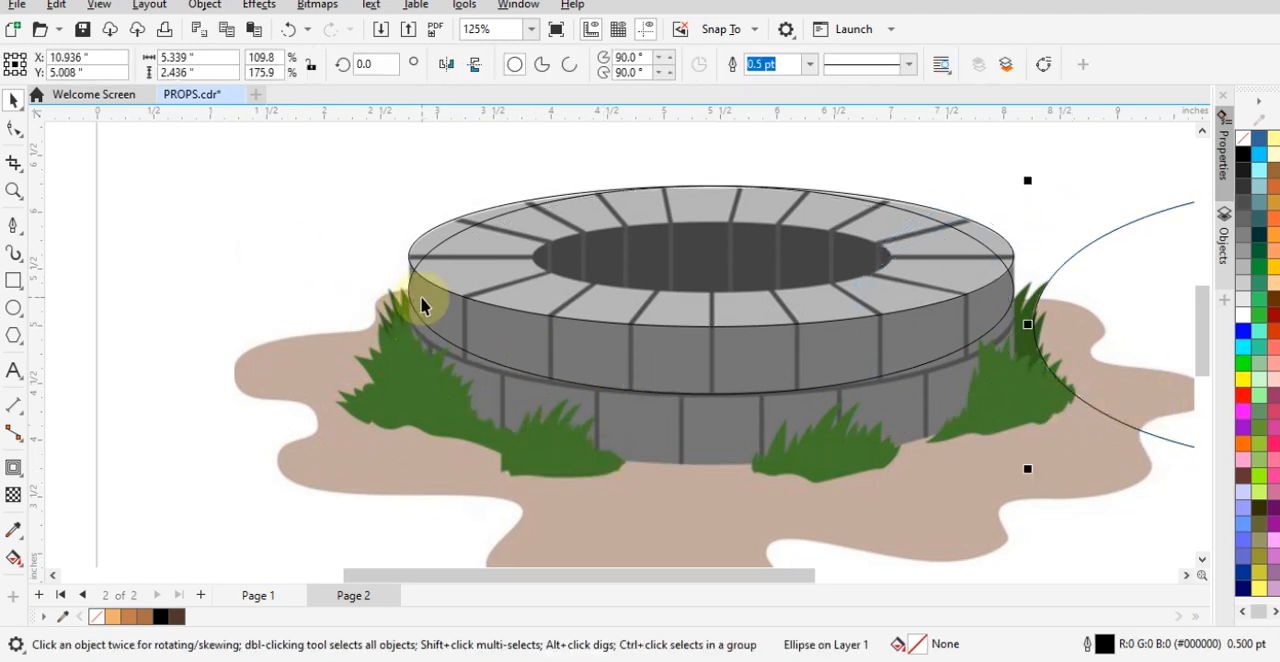
{"action": "left_click", "coordinate": [497, 266]}
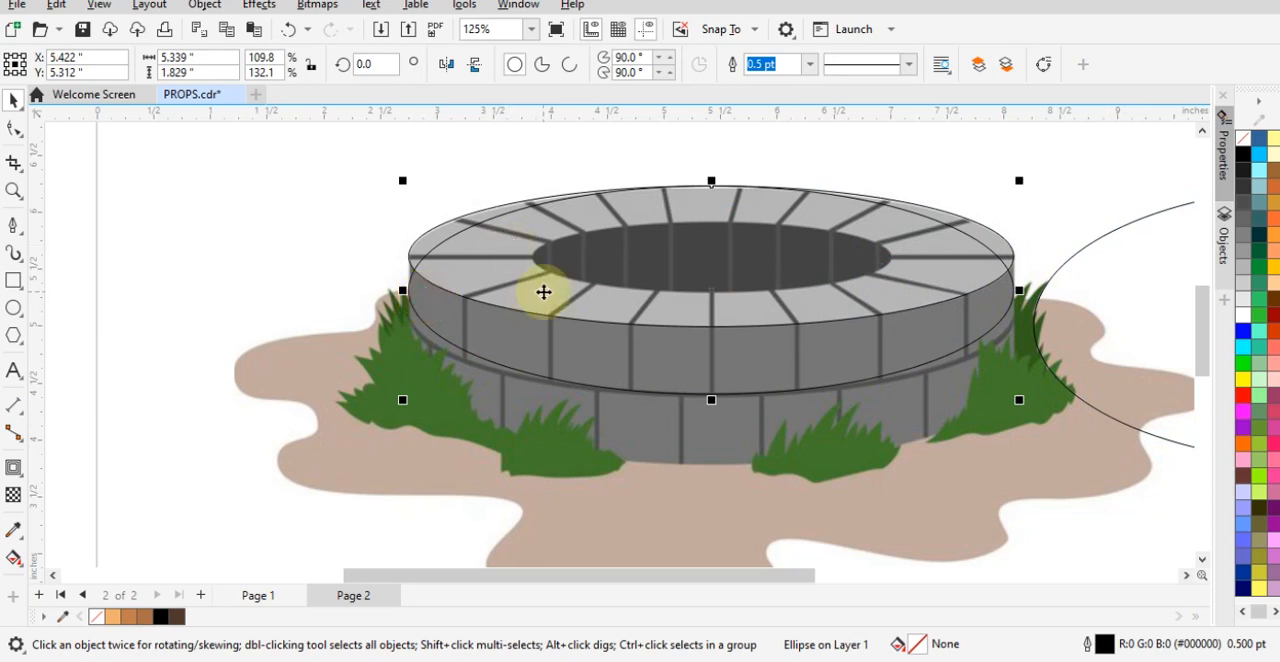
{"action": "right_click", "coordinate": [423, 326]}
{"action": "left_click", "coordinate": [486, 139]}
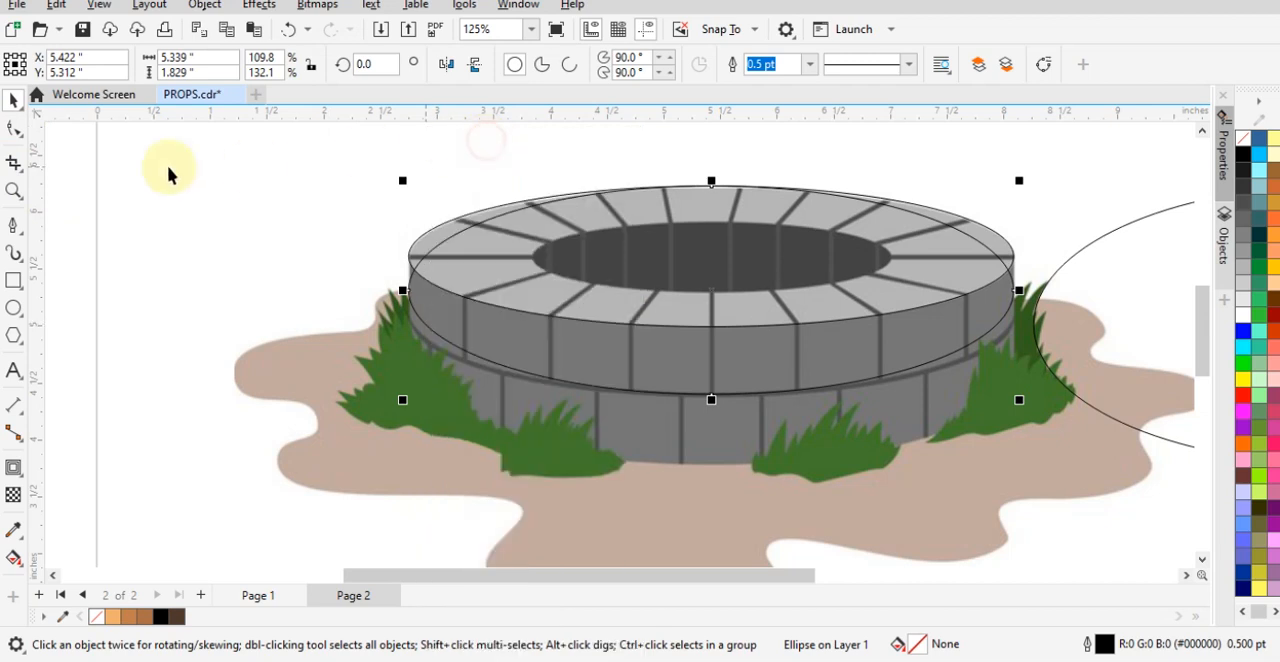
- Change all nodes of the converted middle ellipse to cusp nodes
{"action": "left_click", "coordinate": [13, 130]}
{"action": "left_click_drag", "start_coordinate": [330, 155], "coordinate": [881, 380]}
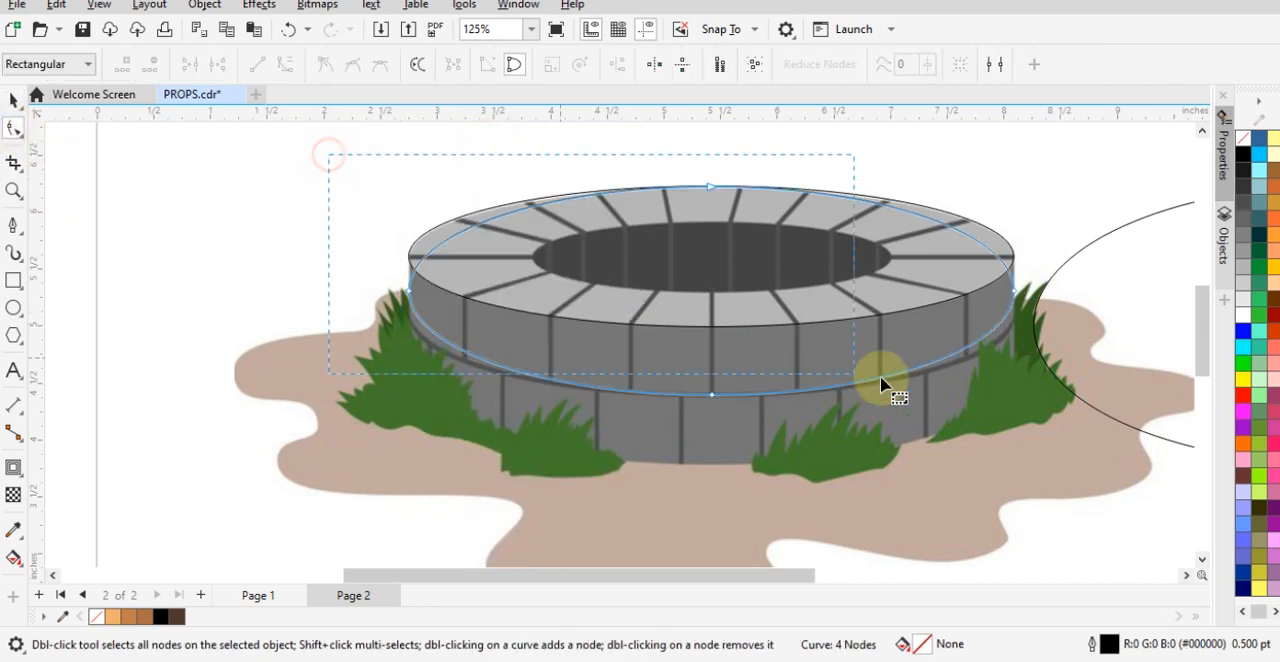
{"action": "left_click_drag", "start_coordinate": [1059, 424], "coordinate": [1060, 420]}
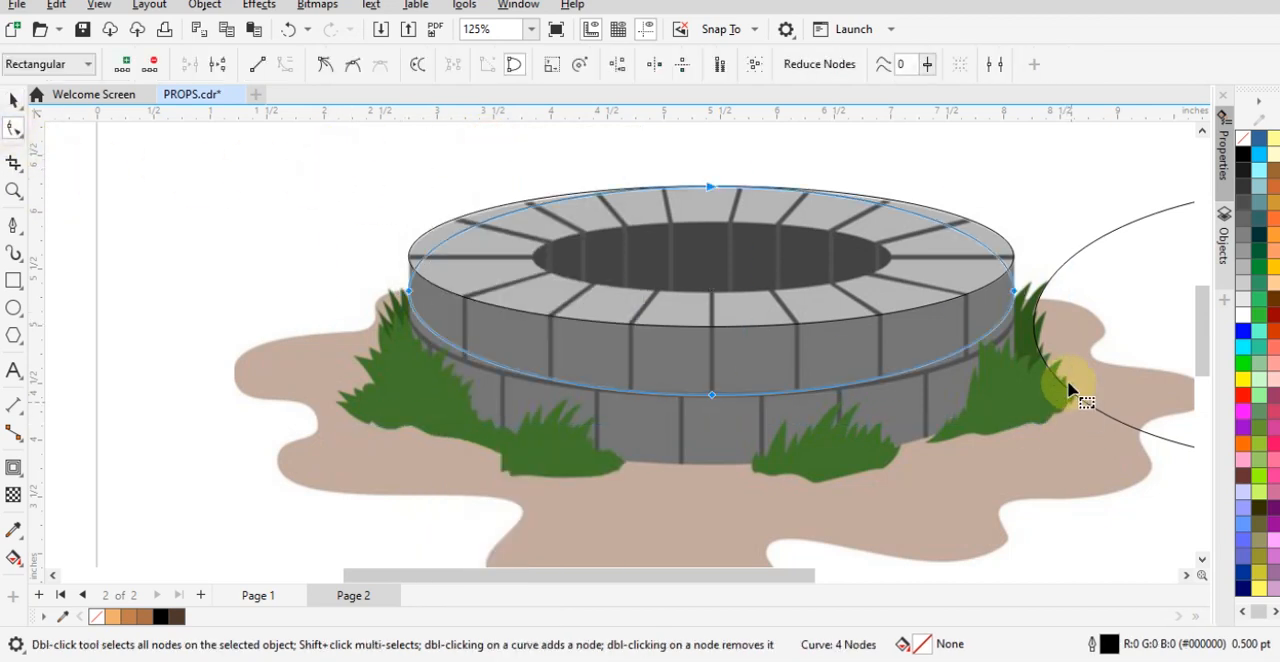
{"action": "right_click", "coordinate": [1012, 290]}
{"action": "left_click", "coordinate": [1066, 449]}
{"action": "left_click", "coordinate": [316, 272]}
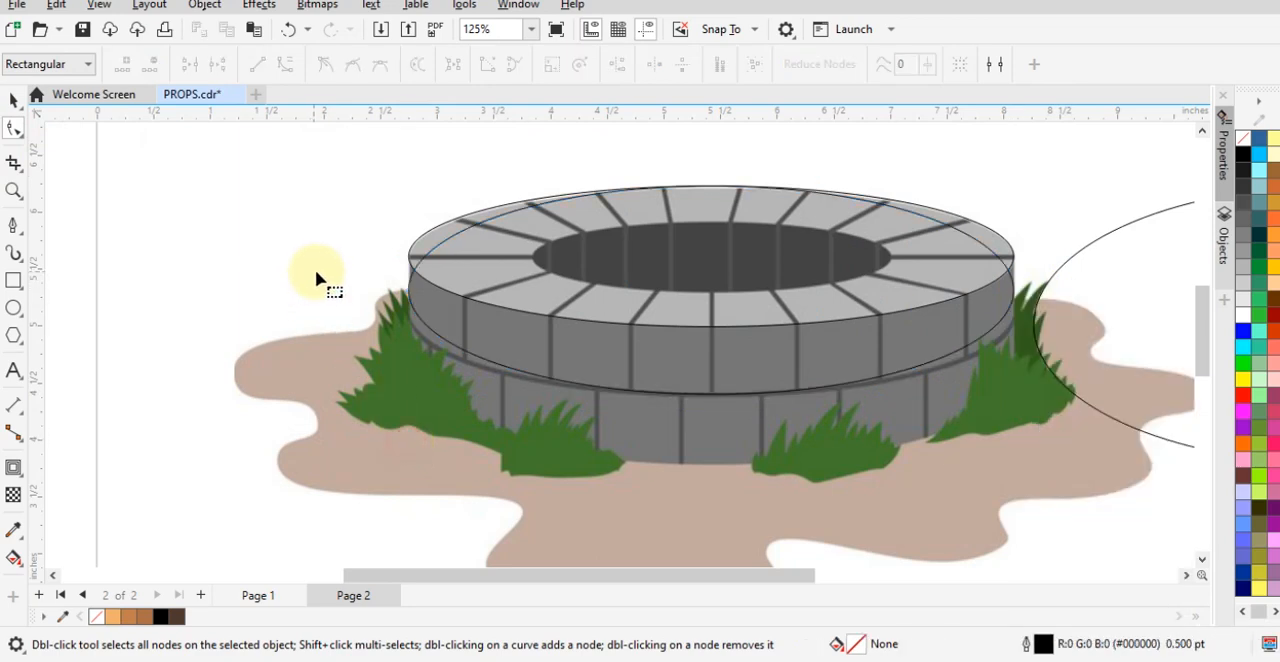
- Pull the lower handles of the middle curve's two side nodes down and outward to follow the upper brick row's bottom edge
{"action": "left_click", "coordinate": [412, 313]}
{"action": "scroll", "coordinate": [418, 310], "scroll_direction": "up", "scroll_amount": 2}
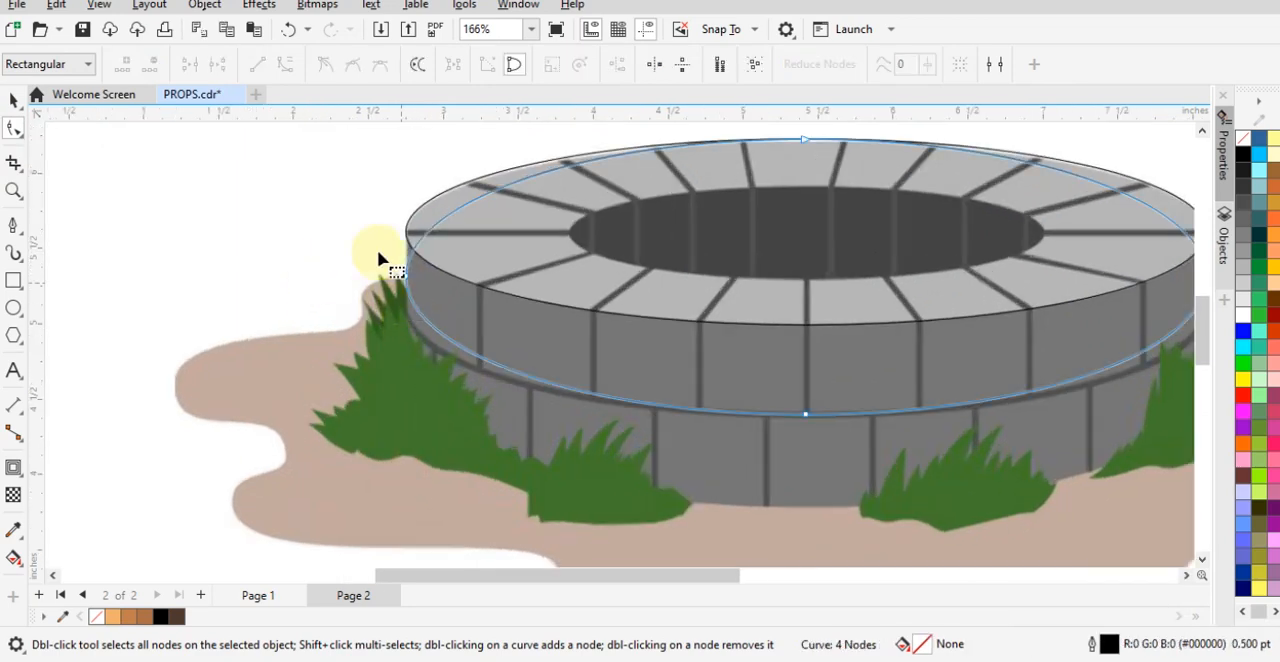
{"action": "left_click", "coordinate": [428, 348]}
{"action": "left_click_drag", "start_coordinate": [404, 355], "coordinate": [368, 375]}
{"action": "scroll", "coordinate": [444, 376], "scroll_direction": "down", "scroll_amount": 2}
{"action": "scroll", "coordinate": [444, 284], "scroll_direction": "up", "scroll_amount": 2}
{"action": "scroll", "coordinate": [1094, 370], "scroll_direction": "up", "scroll_amount": 1}
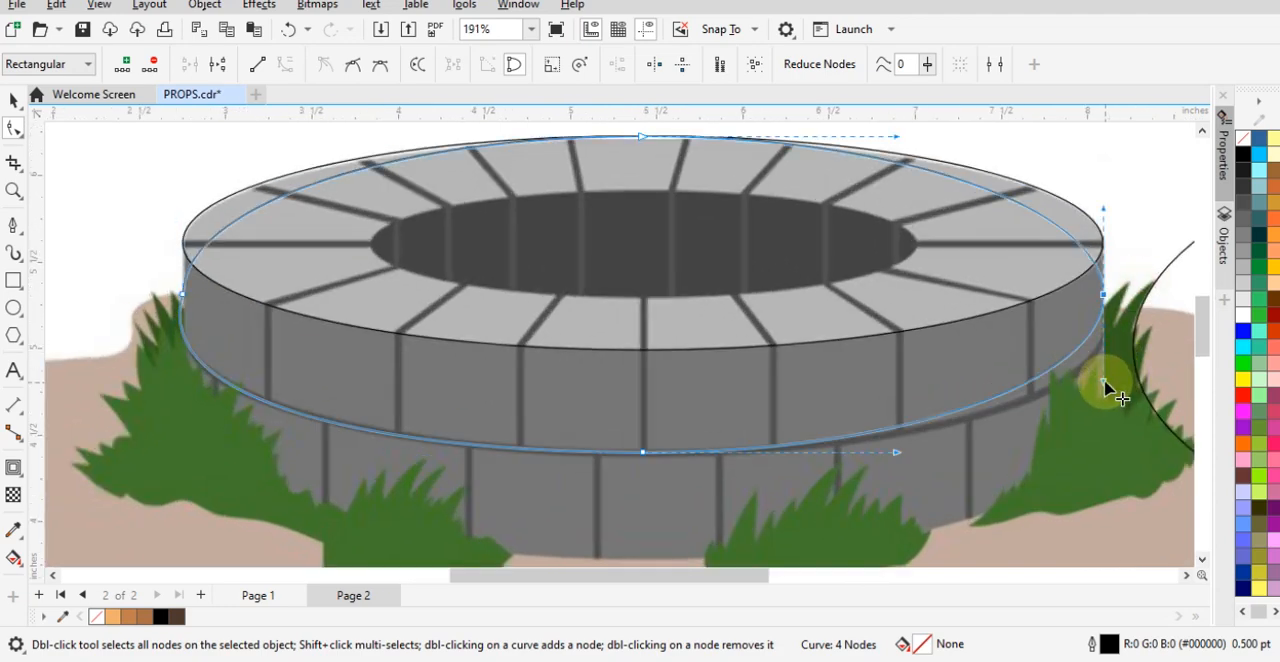
{"action": "left_click_drag", "start_coordinate": [1105, 386], "coordinate": [1136, 409]}
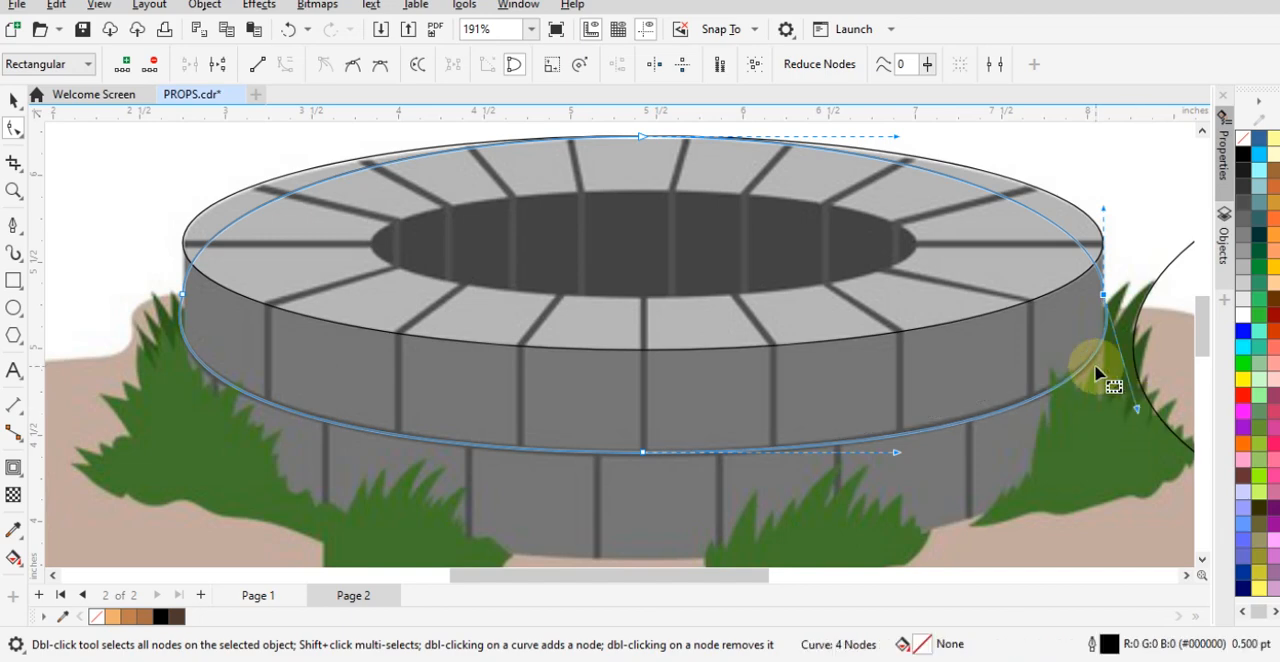
- Pull the upper handles of the middle curve's two side nodes up and outward above the well's rim
{"action": "left_click_drag", "start_coordinate": [1103, 213], "coordinate": [1124, 143]}
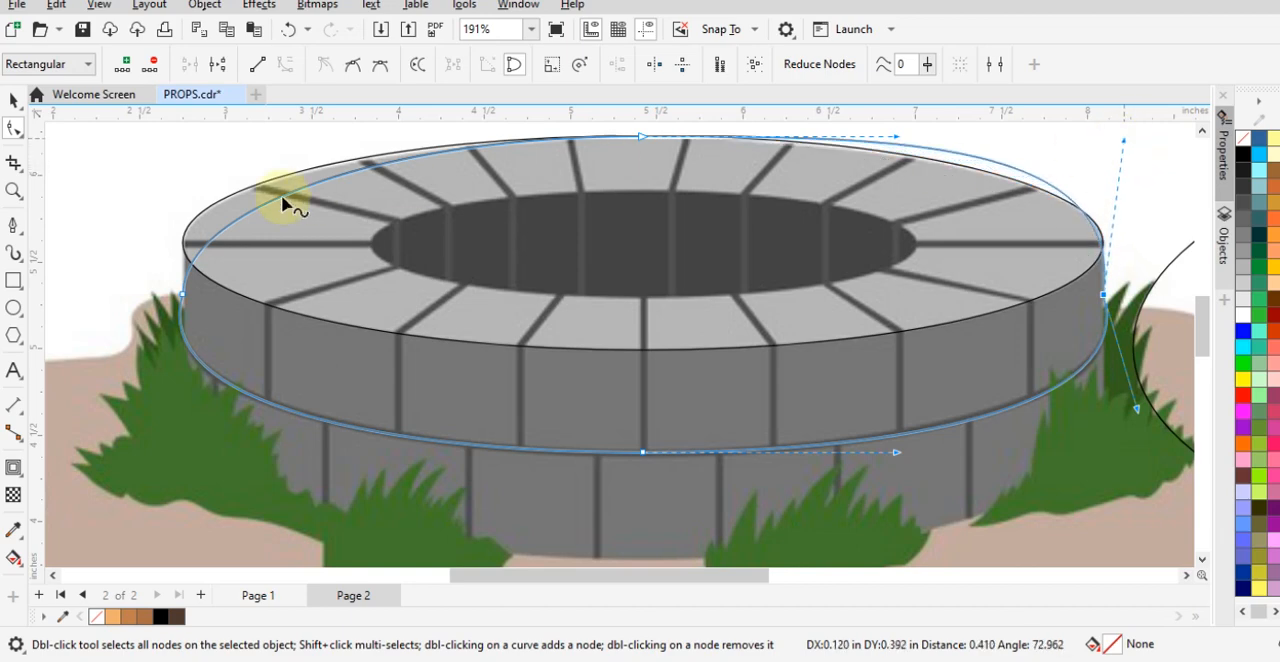
{"action": "left_click", "coordinate": [205, 230]}
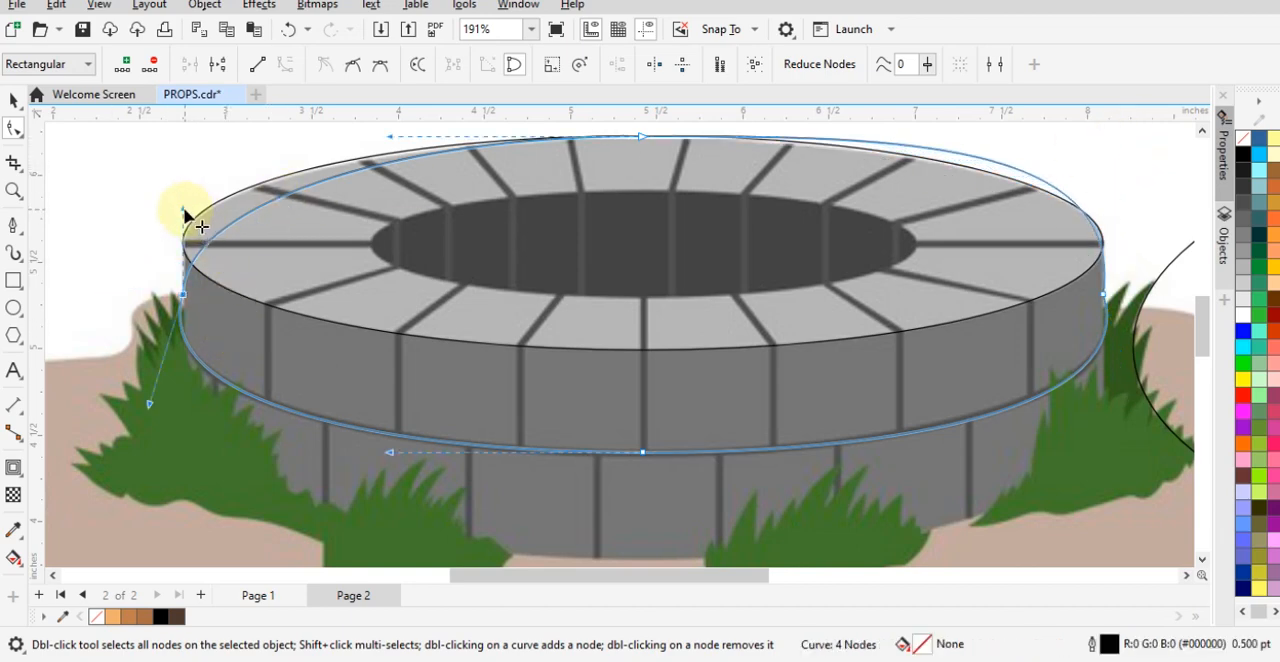
{"action": "left_click_drag", "start_coordinate": [185, 214], "coordinate": [141, 184]}
{"action": "left_click", "coordinate": [184, 297]}
{"action": "right_click", "coordinate": [186, 298]}
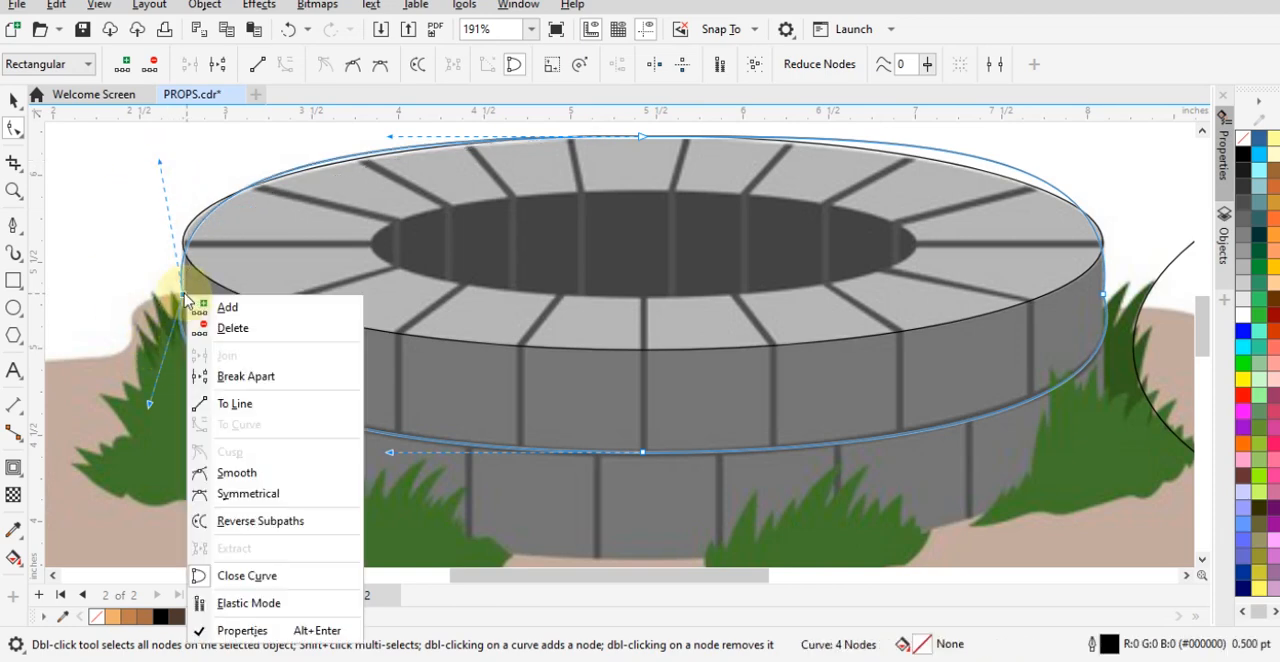
{"action": "left_click", "coordinate": [86, 280]}
{"action": "scroll", "coordinate": [630, 296], "scroll_direction": "down", "scroll_amount": 1}
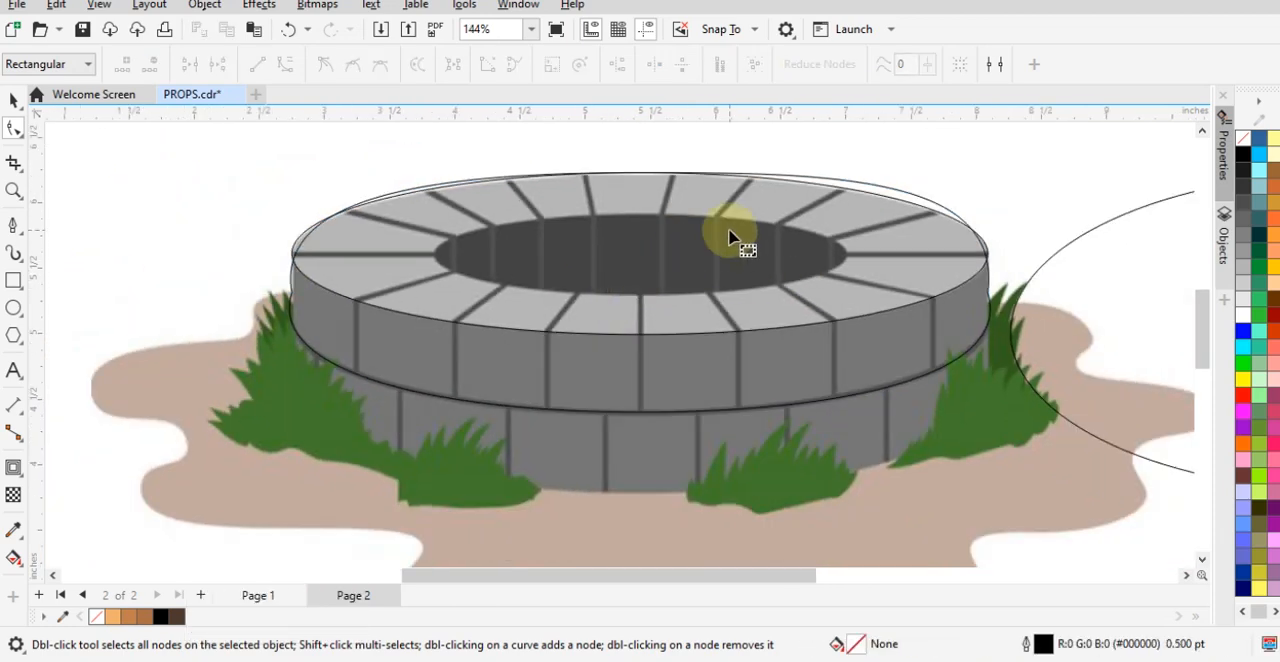
- Move the middle curve's top node down onto the rim stones just above the dark opening
{"action": "key", "text": "space"}
{"action": "left_click", "coordinate": [831, 369]}
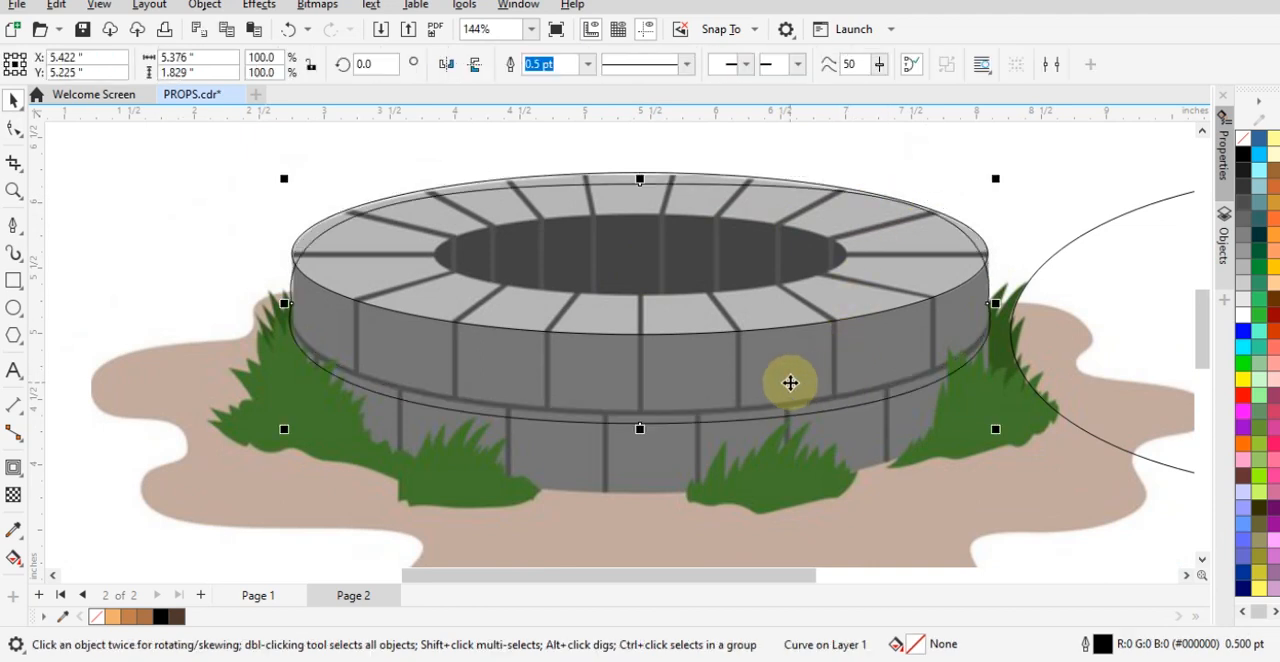
{"action": "left_click", "coordinate": [16, 128]}
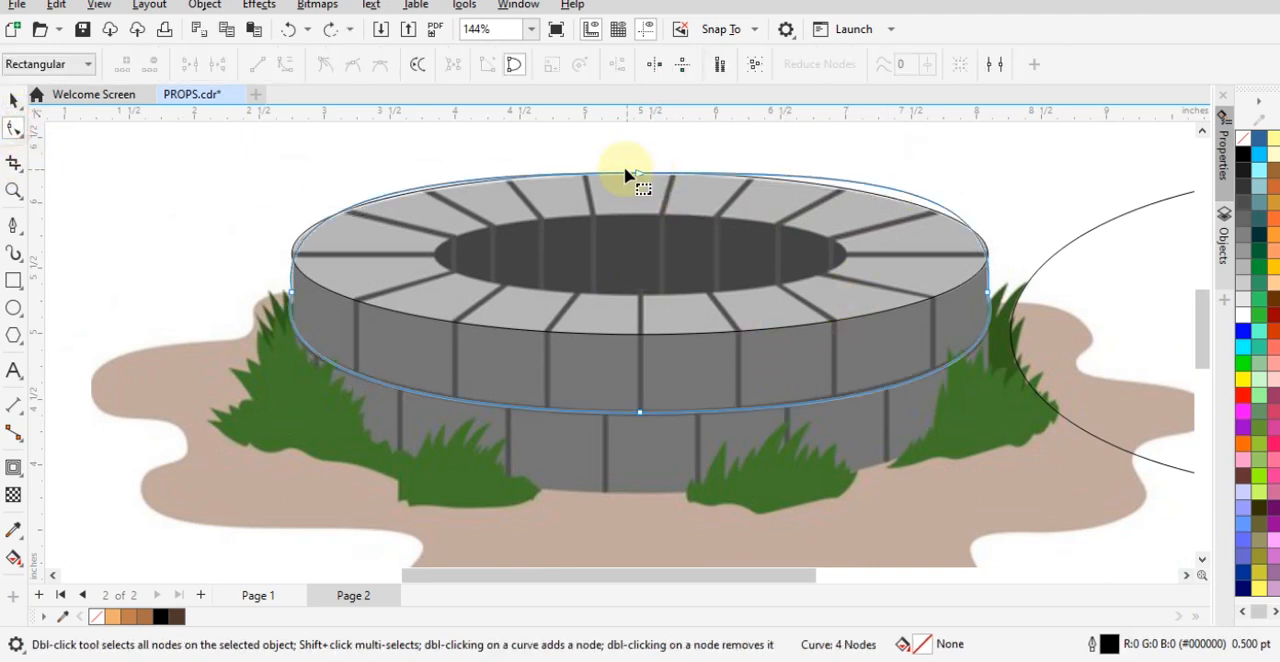
{"action": "left_click_drag", "start_coordinate": [640, 175], "coordinate": [637, 205]}
{"action": "key", "text": "space"}
{"action": "left_click", "coordinate": [904, 150]}
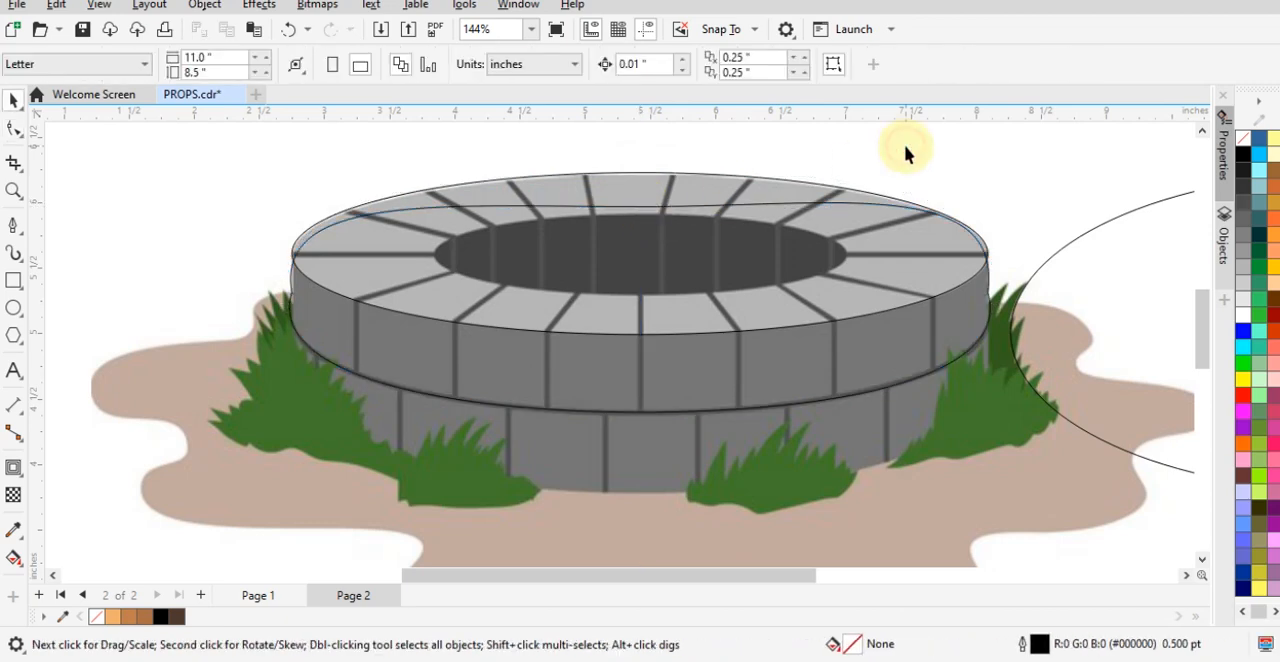
- Try changing the middle curve's left side node to smooth and undo the change
{"action": "scroll", "coordinate": [264, 285], "scroll_direction": "up", "scroll_amount": 4}
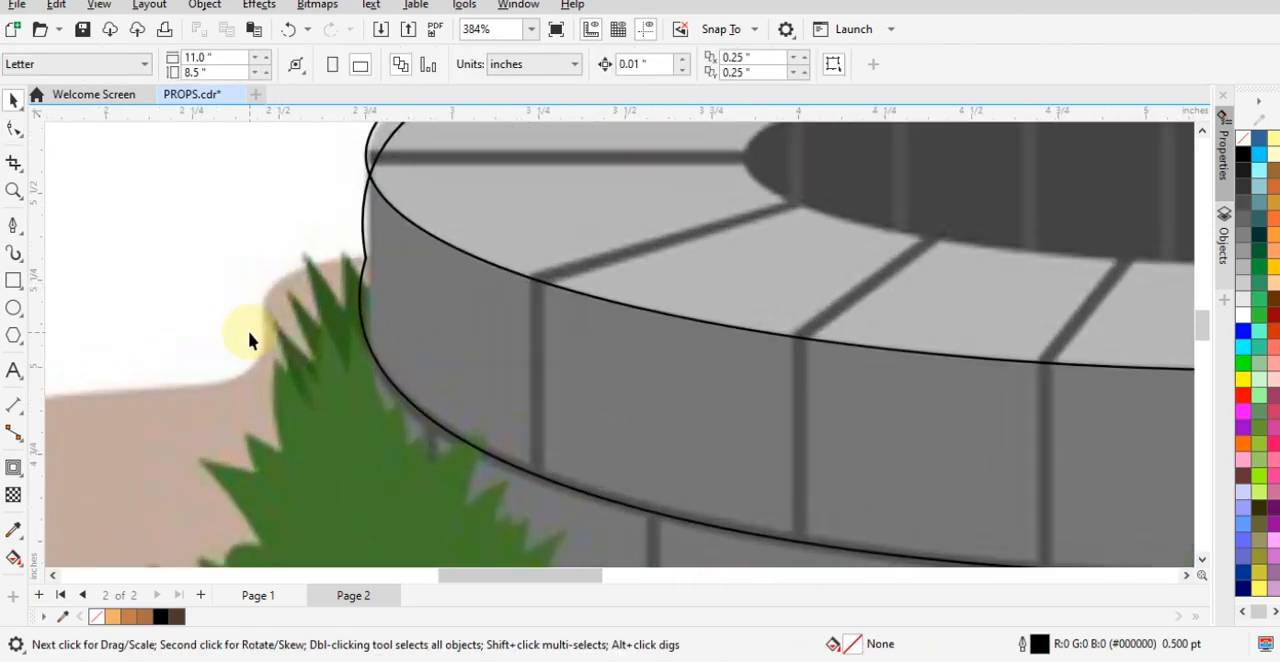
{"action": "left_click", "coordinate": [366, 259]}
{"action": "right_click", "coordinate": [368, 262]}
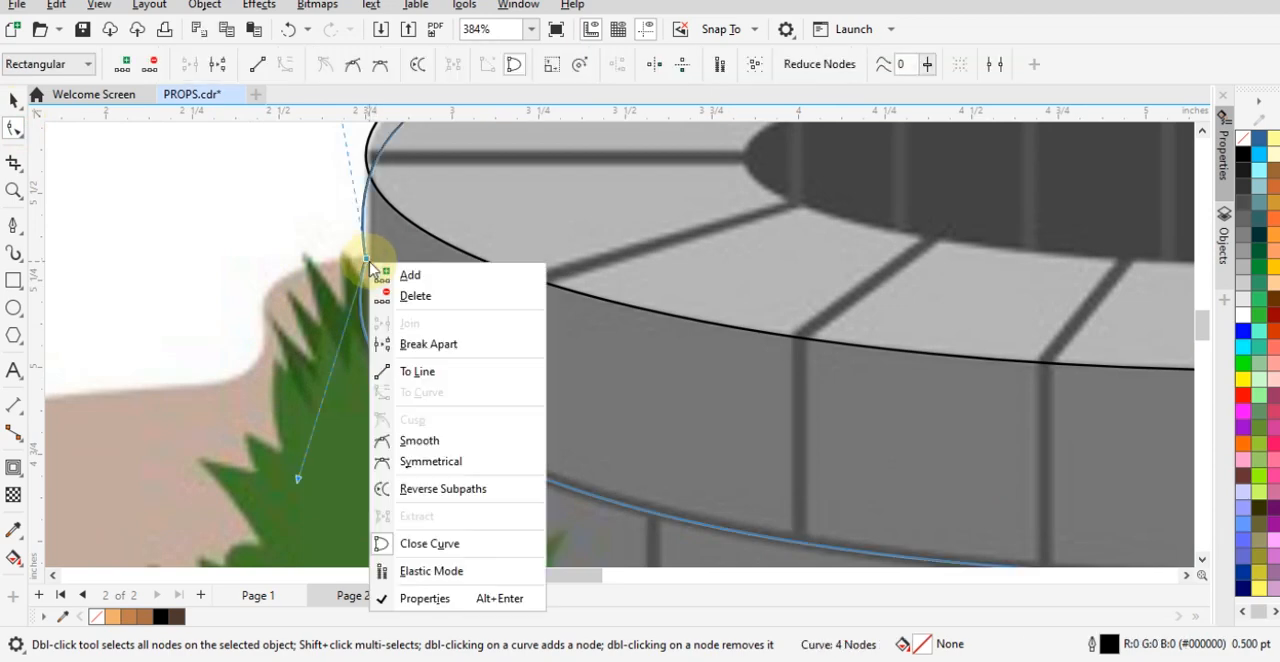
{"action": "left_click", "coordinate": [427, 450]}
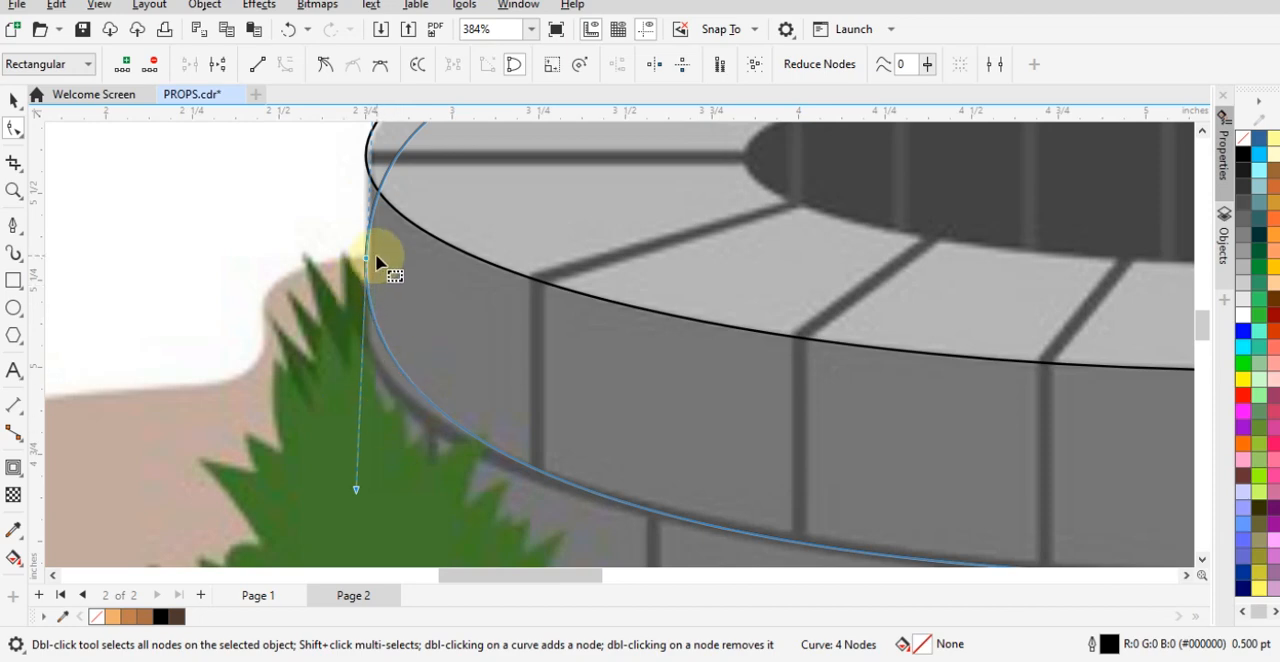
{"action": "key", "text": "ctrl+z"}
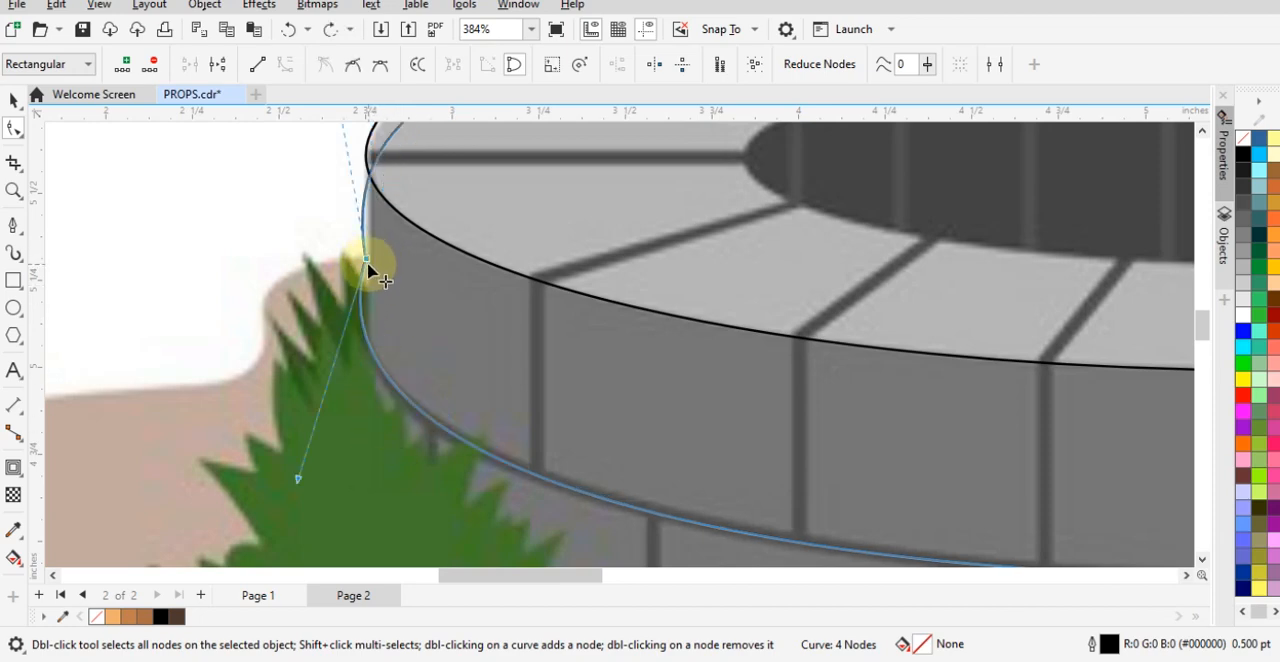
- Replace the middle curve's left side node with a cusp node lower on the upper brick row's left edge
{"action": "left_click_drag", "start_coordinate": [367, 262], "coordinate": [366, 328]}
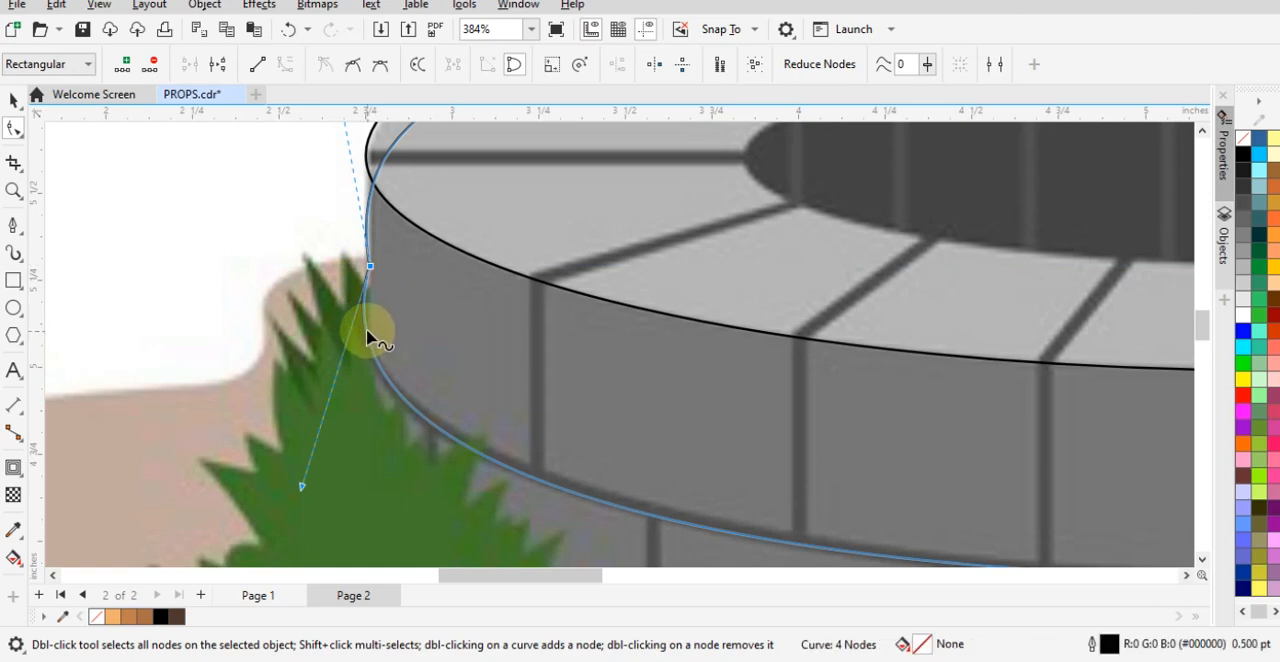
{"action": "double_click", "coordinate": [366, 328]}
{"action": "double_click", "coordinate": [370, 268]}
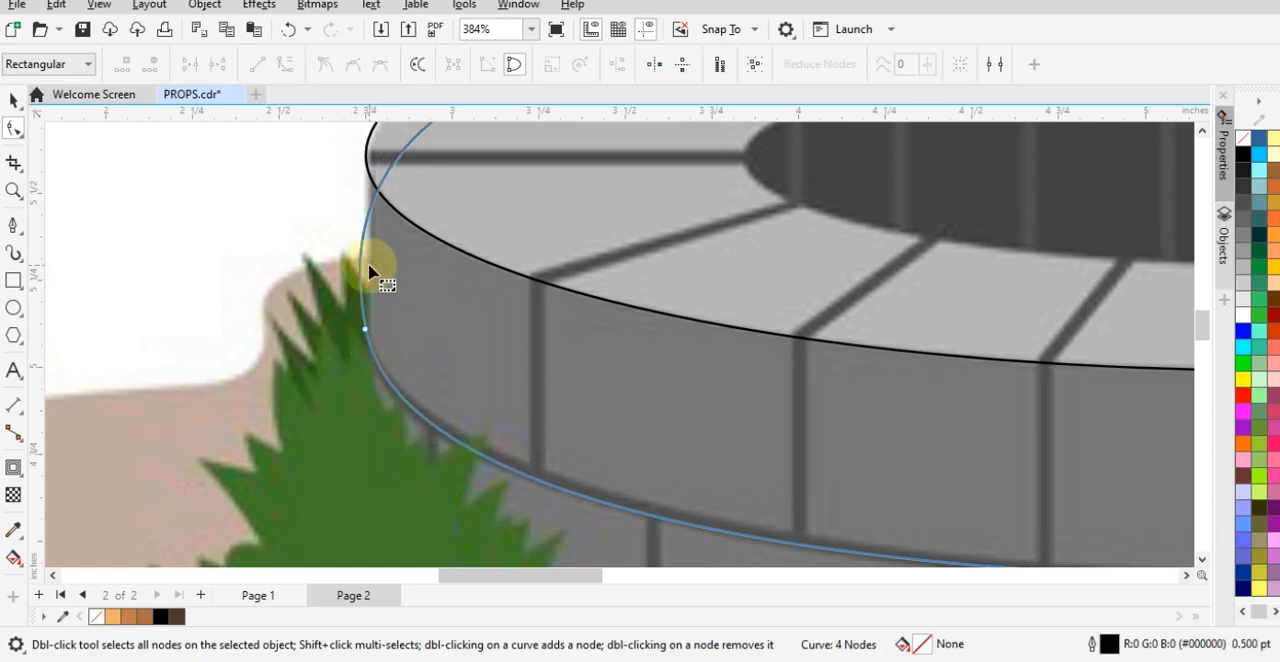
{"action": "left_click", "coordinate": [13, 155]}
{"action": "left_click", "coordinate": [353, 334]}
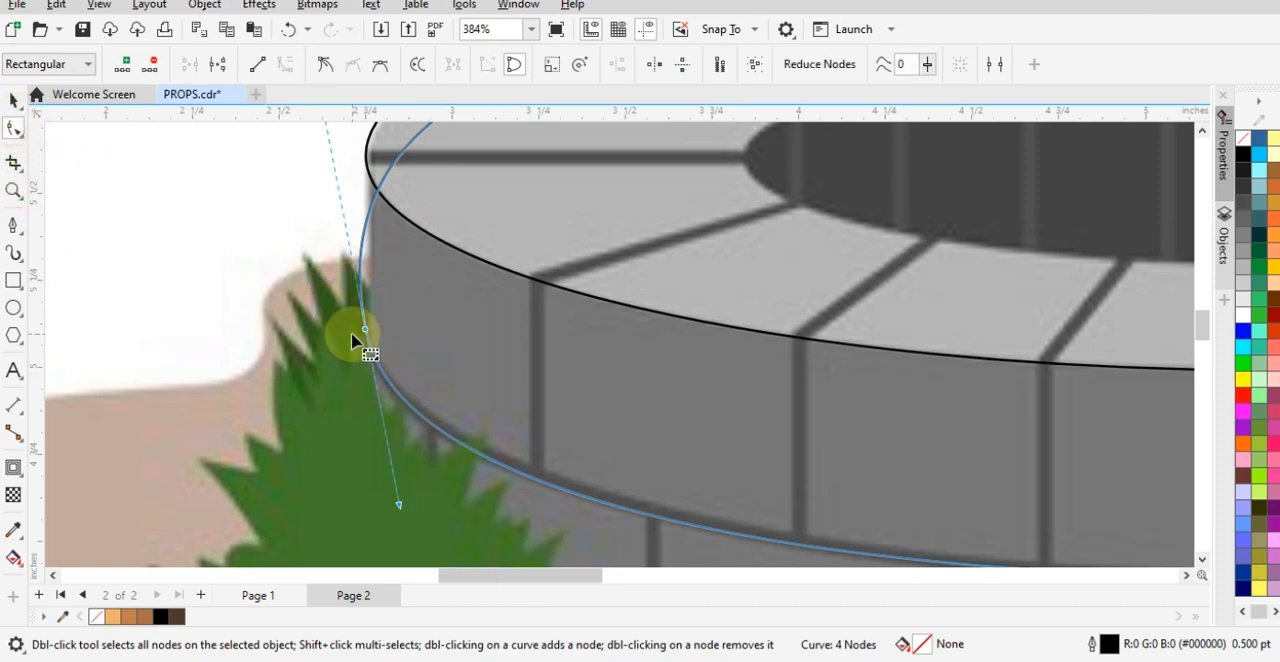
{"action": "right_click", "coordinate": [366, 336]}
{"action": "left_click", "coordinate": [423, 143]}
- Raise the left side node's upper handle and pull the top node's left handle down into the dark opening
{"action": "scroll", "coordinate": [486, 434], "scroll_direction": "down", "scroll_amount": 2}
{"action": "scroll", "coordinate": [405, 252], "scroll_direction": "up", "scroll_amount": 2}
{"action": "scroll", "coordinate": [434, 499], "scroll_direction": "down", "scroll_amount": 4}
{"action": "scroll", "coordinate": [372, 286], "scroll_direction": "up", "scroll_amount": 2}
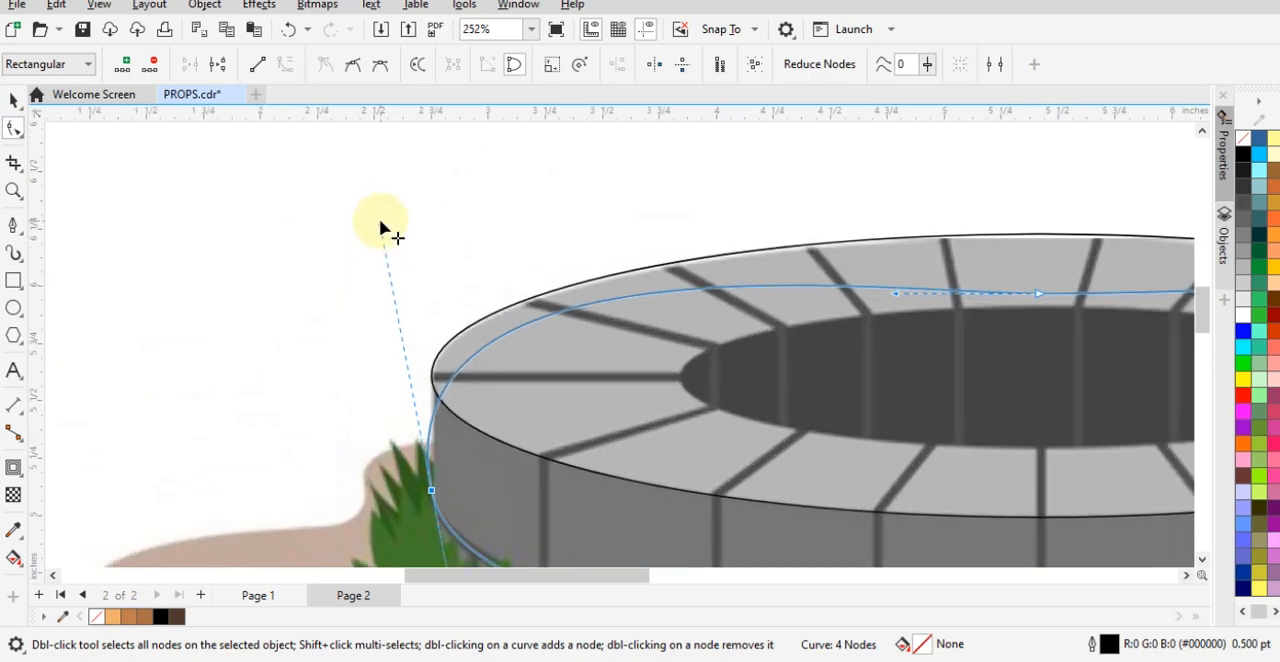
{"action": "left_click_drag", "start_coordinate": [380, 224], "coordinate": [371, 170]}
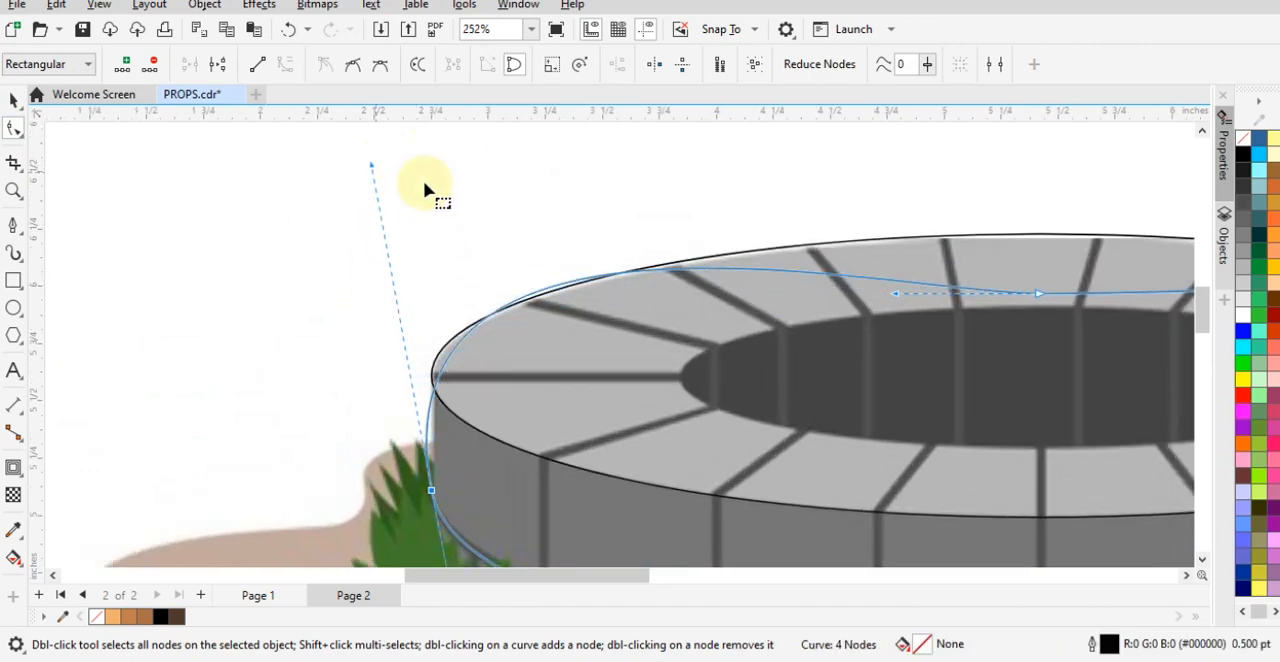
{"action": "scroll", "coordinate": [481, 272], "scroll_direction": "down", "scroll_amount": 1}
{"action": "scroll", "coordinate": [540, 300], "scroll_direction": "up", "scroll_amount": 2}
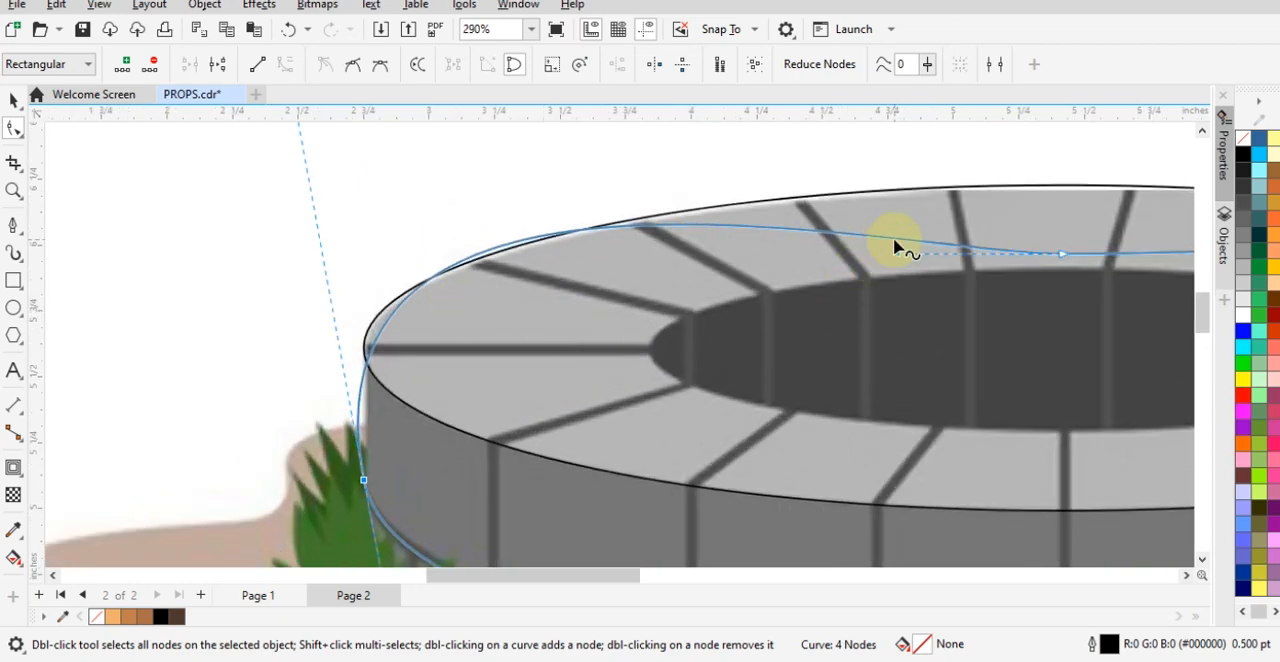
{"action": "left_click_drag", "start_coordinate": [898, 254], "coordinate": [866, 344]}
{"action": "scroll", "coordinate": [373, 278], "scroll_direction": "down", "scroll_amount": 5}
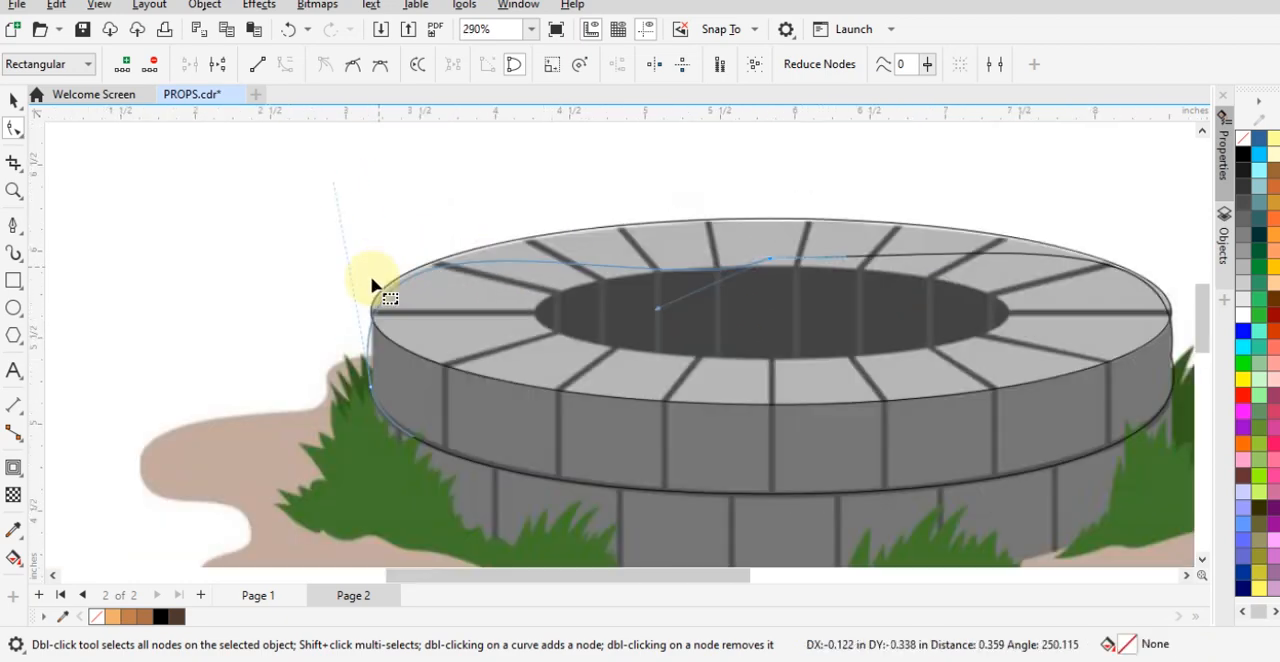
- Replace the middle curve's right side node with a cusp node lower on the upper brick row's right edge
{"action": "scroll", "coordinate": [1000, 350], "scroll_direction": "up", "scroll_amount": 3}
{"action": "scroll", "coordinate": [1045, 355], "scroll_direction": "up", "scroll_amount": 5}
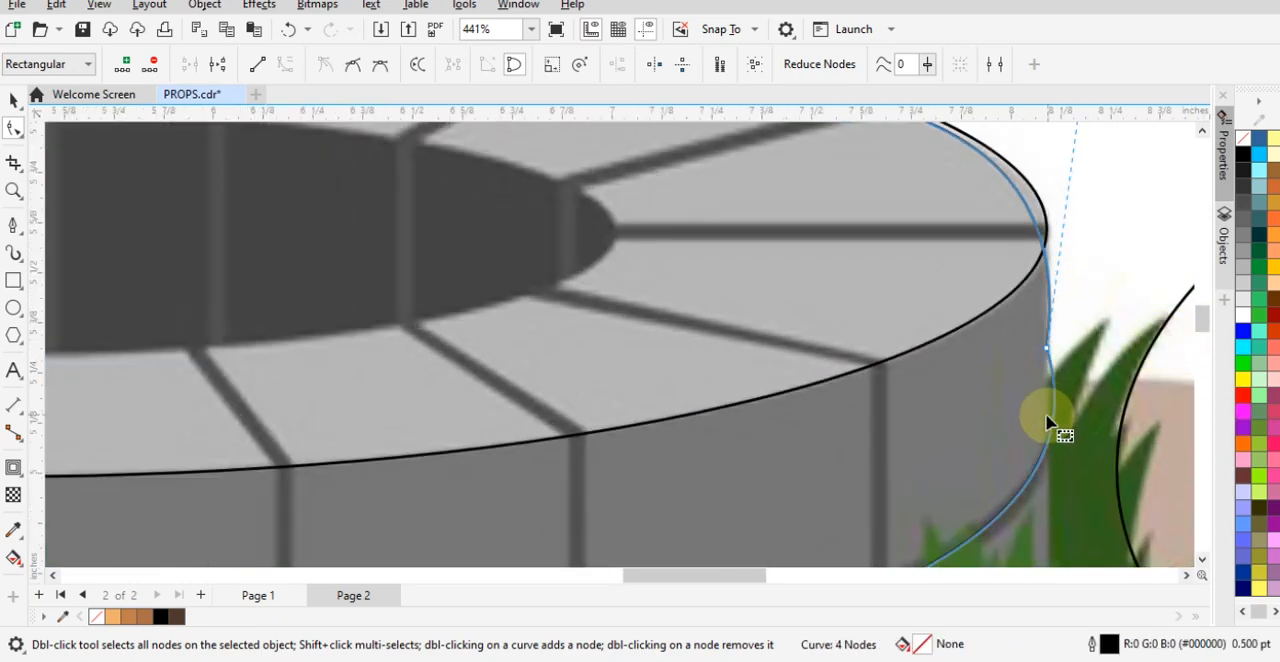
{"action": "left_click", "coordinate": [1047, 443]}
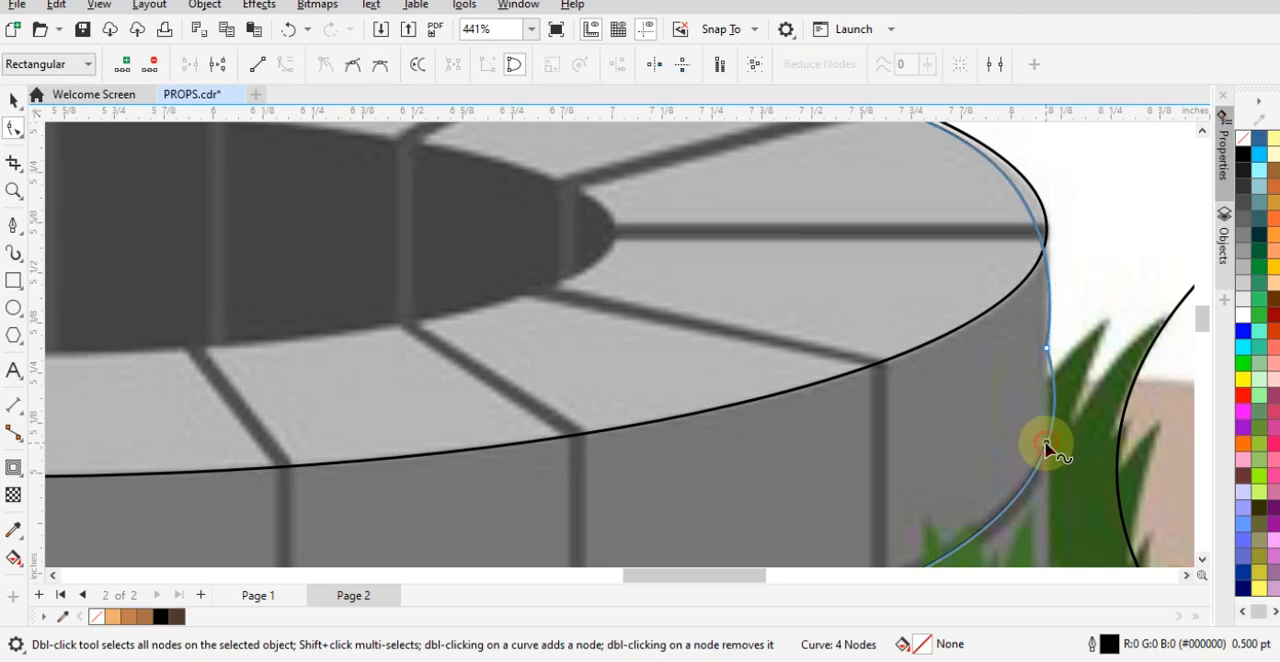
{"action": "double_click", "coordinate": [1046, 443]}
{"action": "scroll", "coordinate": [1047, 445], "scroll_direction": "up", "scroll_amount": 2}
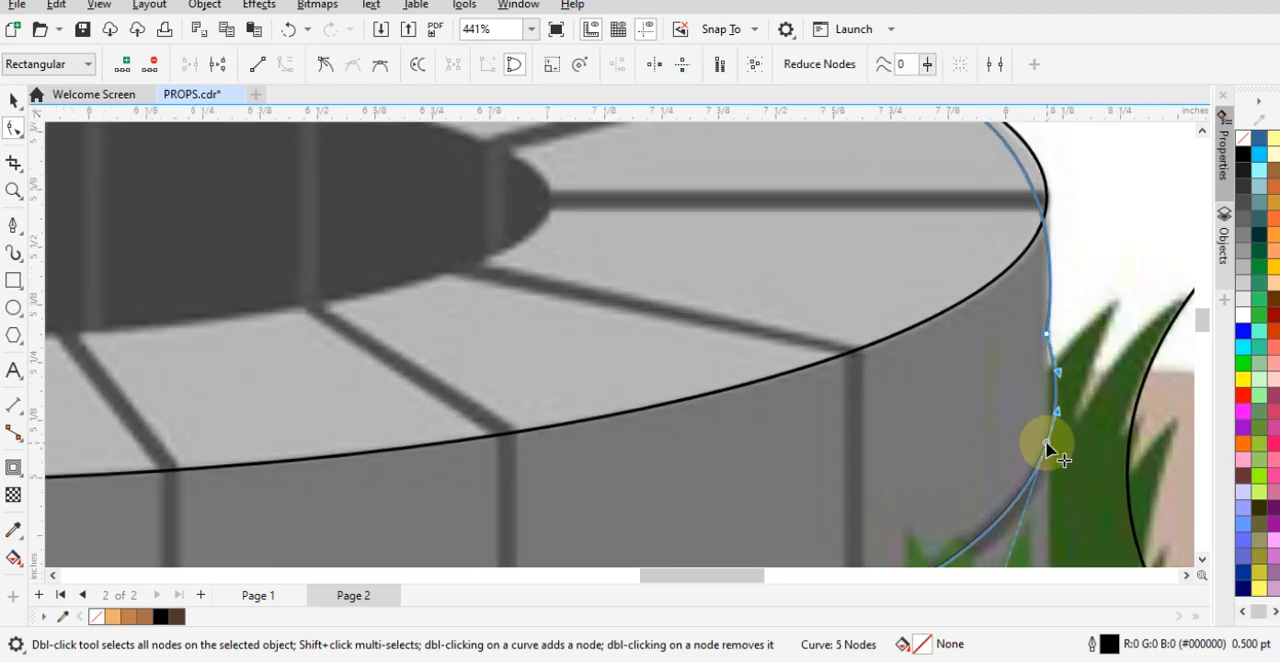
{"action": "double_click", "coordinate": [1047, 303]}
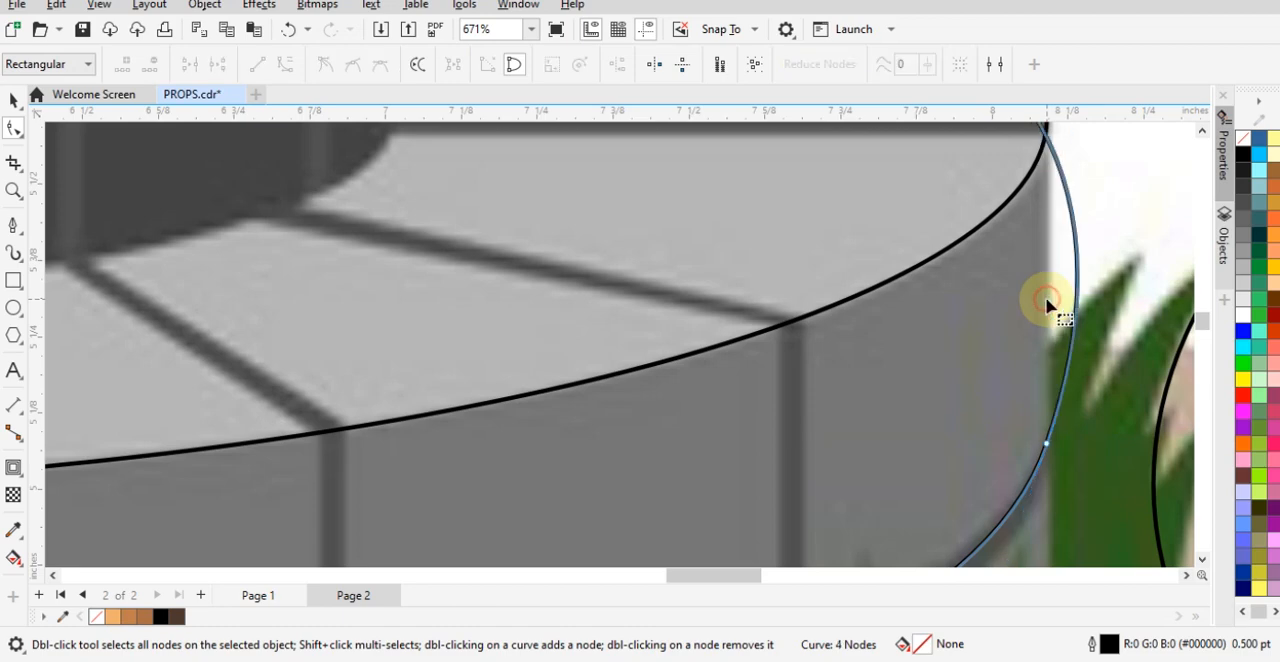
{"action": "scroll", "coordinate": [1049, 429], "scroll_direction": "down", "scroll_amount": 2}
{"action": "left_click_drag", "start_coordinate": [1084, 405], "coordinate": [1046, 445]}
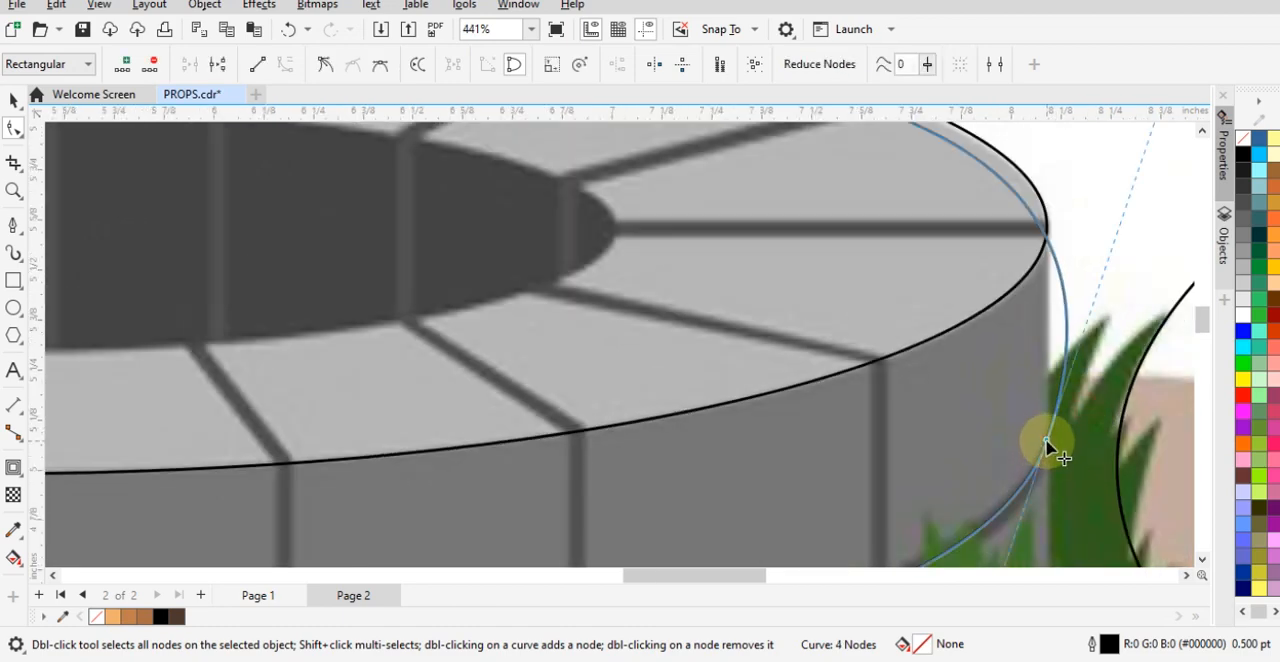
{"action": "right_click", "coordinate": [1046, 442]}
{"action": "left_click", "coordinate": [1095, 249]}
- Steepen the right side node's upper handle along the wall and pull the top node's right handle down into the dark opening
{"action": "scroll", "coordinate": [1011, 391], "scroll_direction": "down", "scroll_amount": 5}
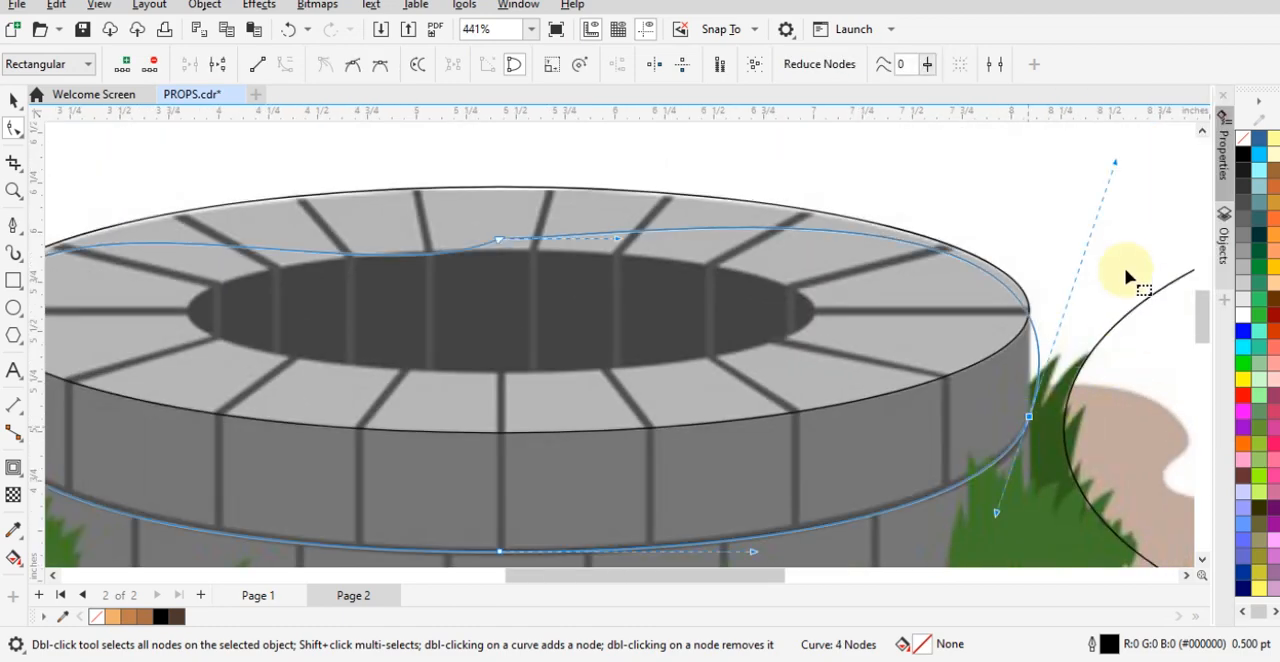
{"action": "left_click_drag", "start_coordinate": [1118, 165], "coordinate": [1072, 152]}
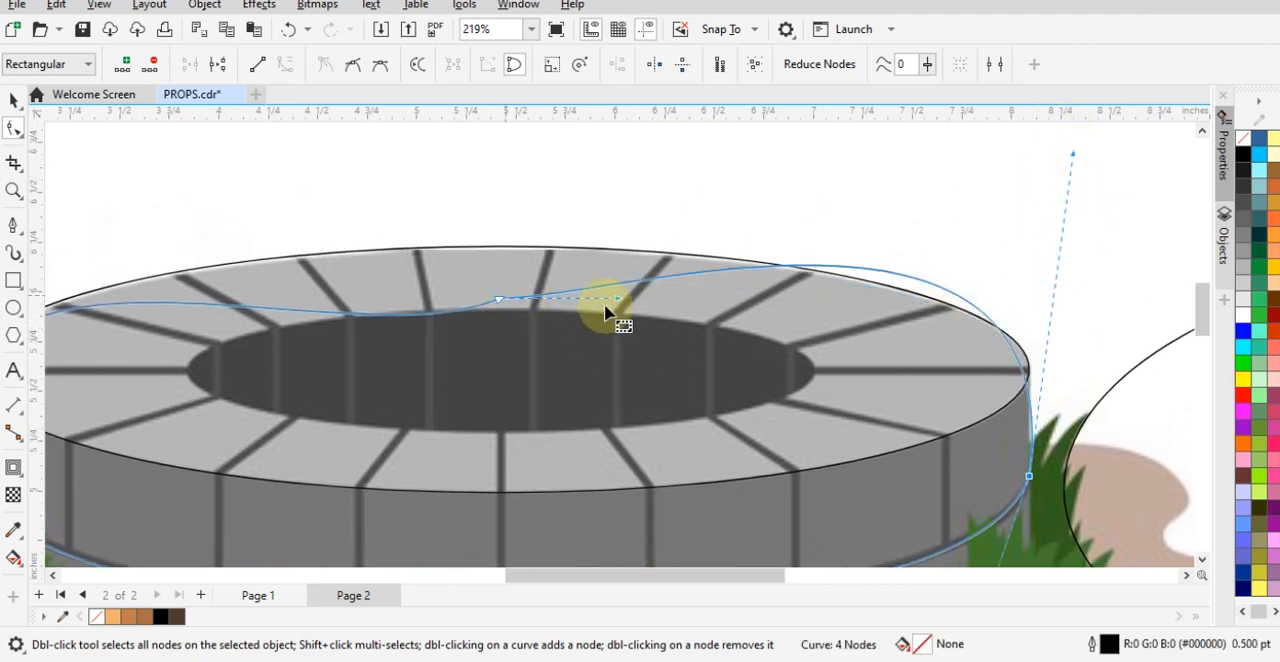
{"action": "left_click_drag", "start_coordinate": [618, 297], "coordinate": [471, 384]}
{"action": "scroll", "coordinate": [900, 363], "scroll_direction": "down", "scroll_amount": 2}
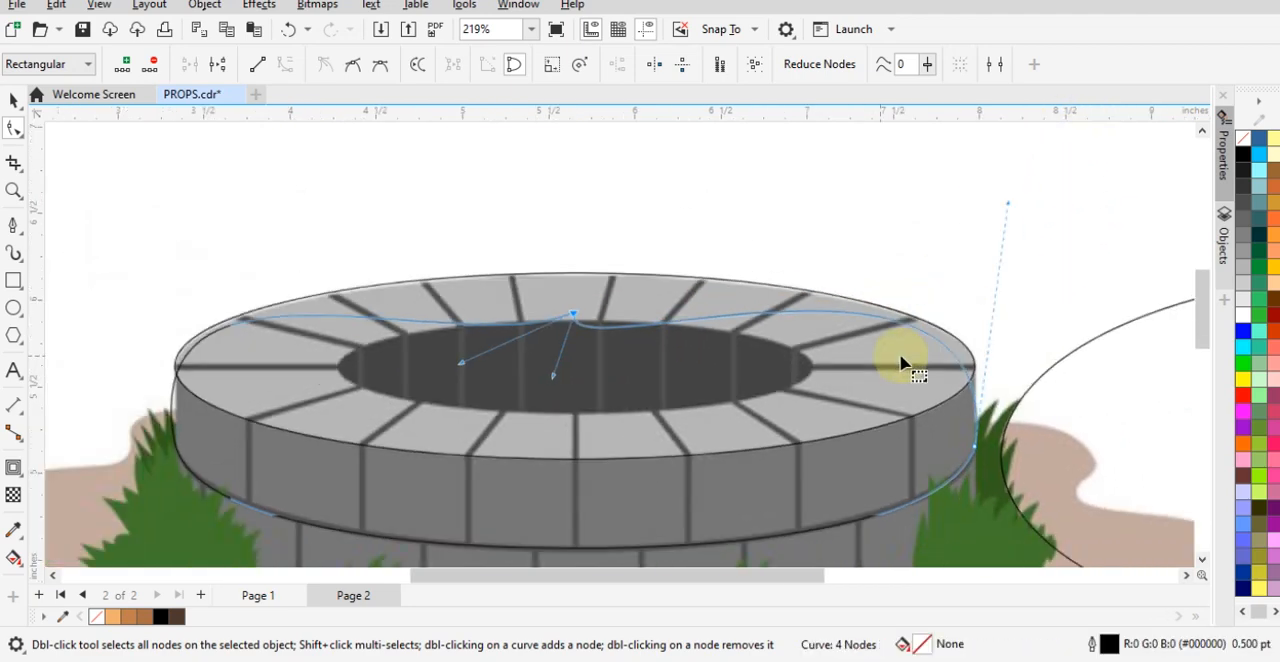
{"action": "scroll", "coordinate": [980, 349], "scroll_direction": "up", "scroll_amount": 2}
{"action": "mouse_move", "coordinate": [1000, 163]}
{"action": "left_mouse_down"}
{"action": "mouse_move", "coordinate": [1040, 170]}
{"action": "mouse_move", "coordinate": [1020, 157]}
{"action": "left_mouse_up"}
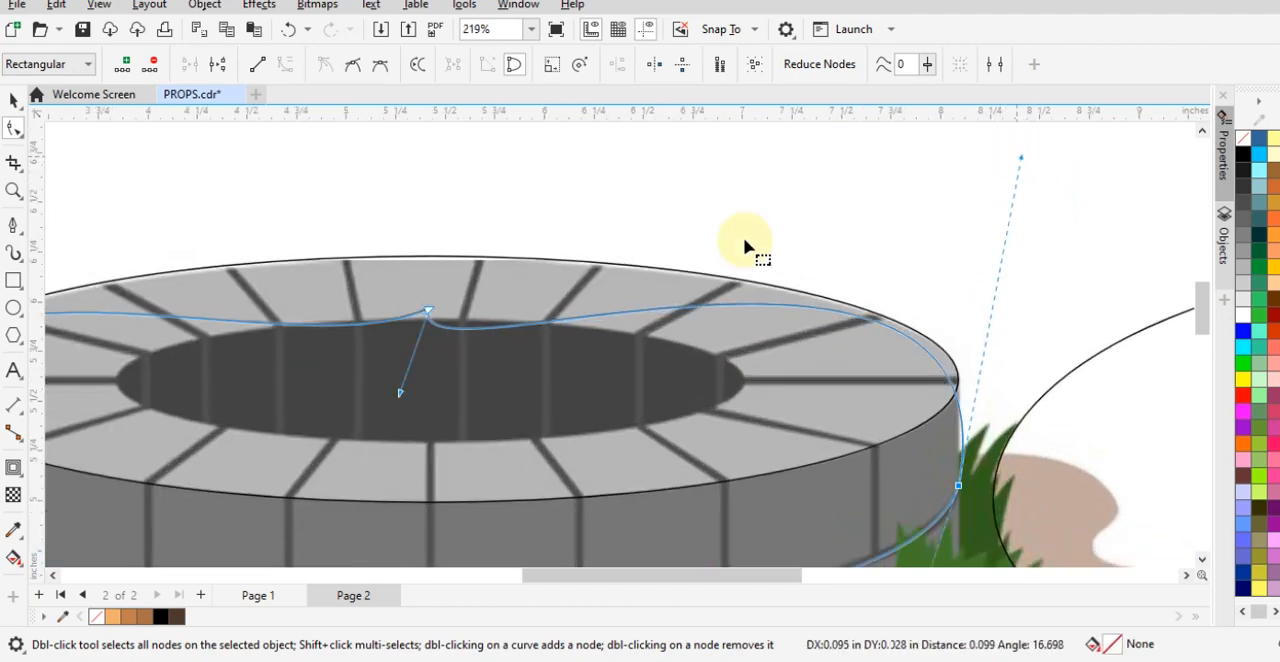
{"action": "scroll", "coordinate": [712, 294], "scroll_direction": "down", "scroll_amount": 2}
{"action": "key", "text": "space"}
{"action": "left_click", "coordinate": [1037, 225]}
- Center the tallest ellipse, parked beside the well, horizontally on the outlines traced over the well
{"action": "left_click", "coordinate": [1007, 425]}
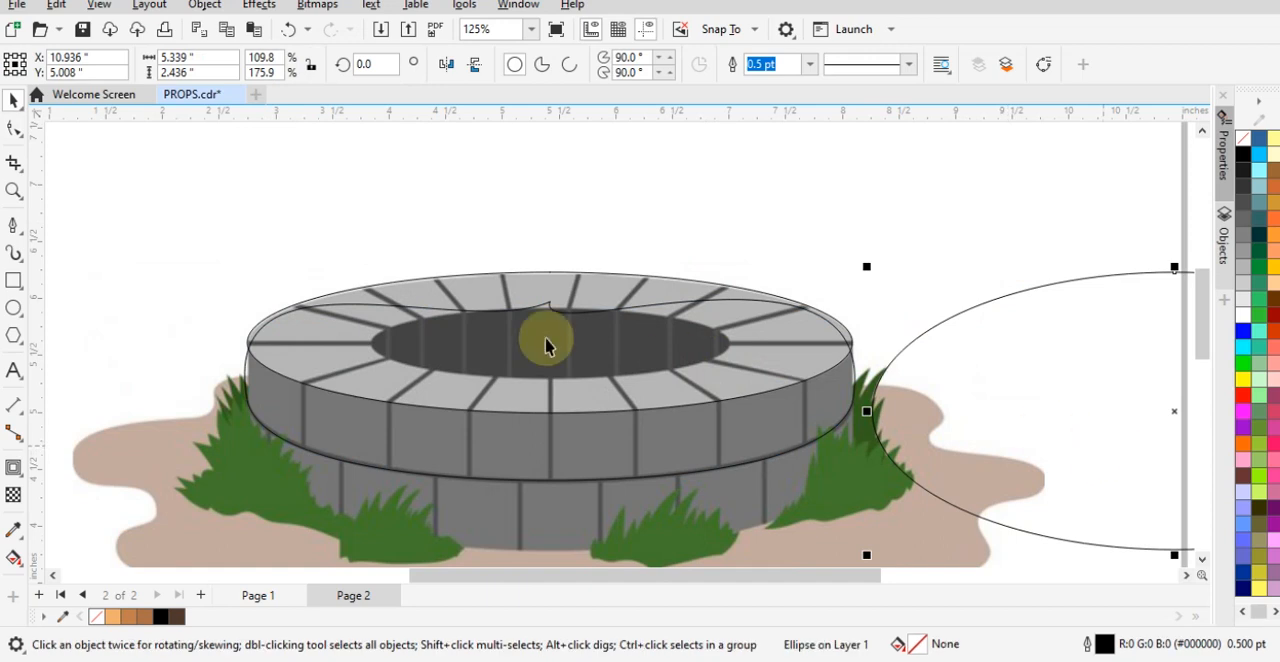
{"action": "left_click", "coordinate": [514, 286], "text": "shift"}
{"action": "key", "text": "c"}
{"action": "left_click", "coordinate": [620, 212]}
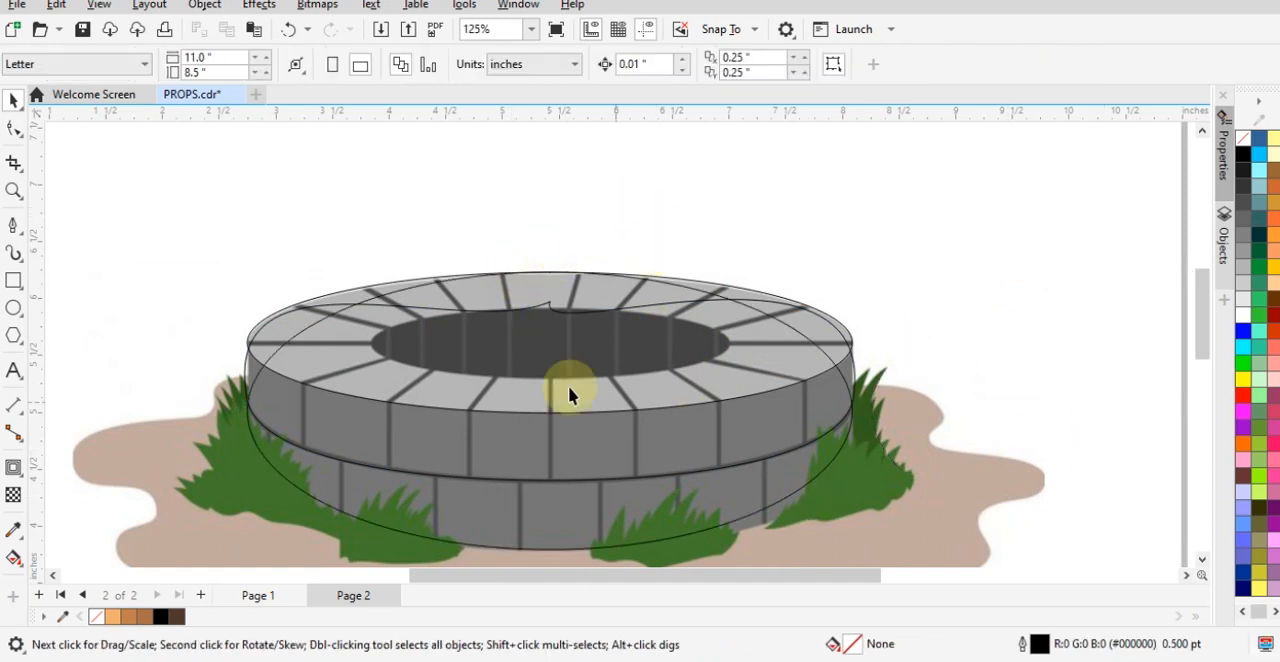
- Convert the tallest ellipse, which reaches the bottom of the lower brick row, to curves
{"action": "left_click", "coordinate": [549, 520]}
{"action": "right_click", "coordinate": [549, 520]}
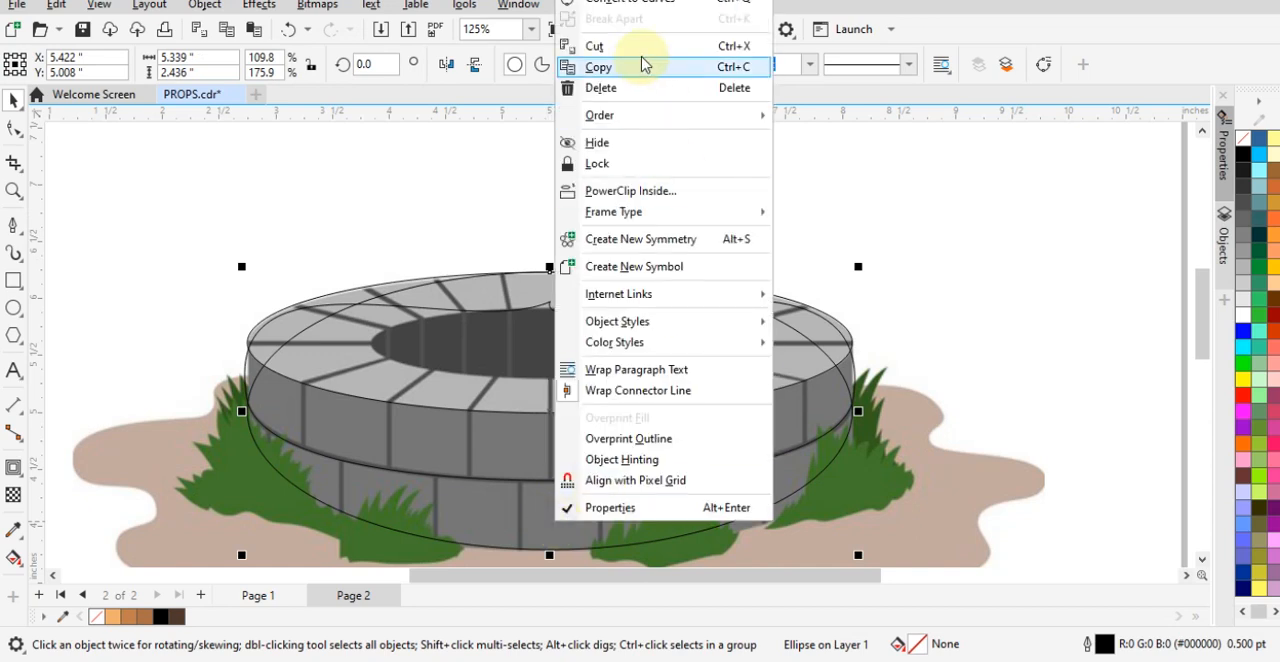
{"action": "left_click", "coordinate": [630, 1]}
{"action": "right_click", "coordinate": [596, 524]}
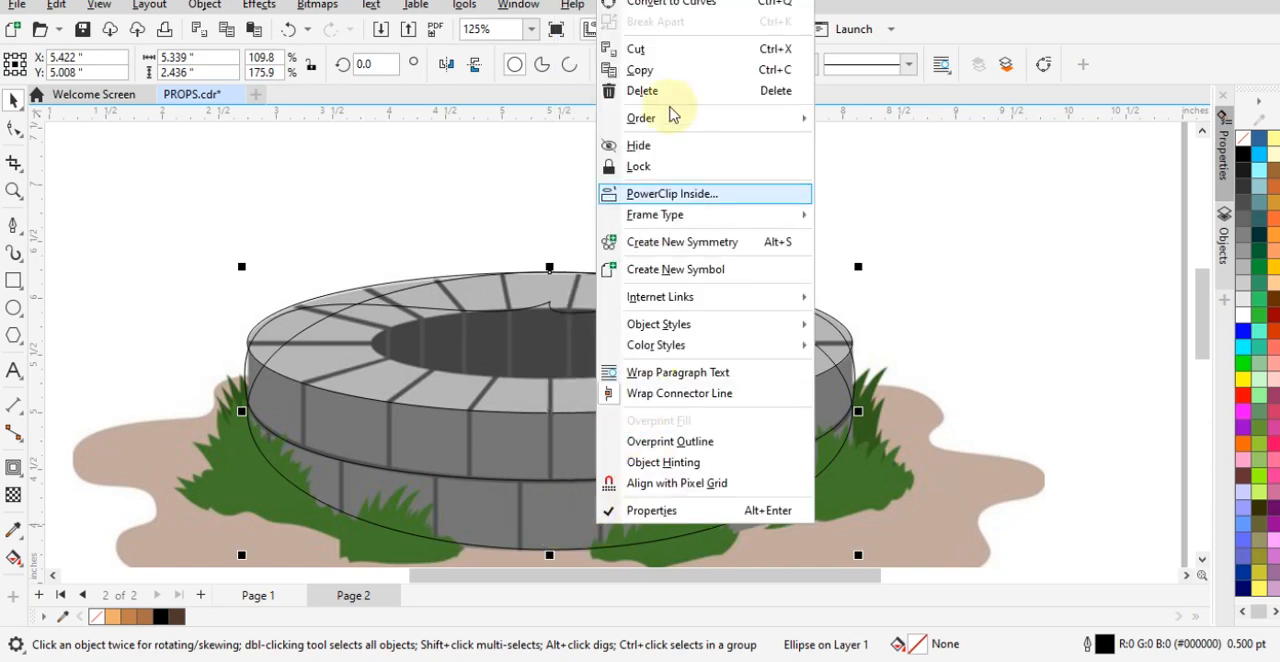
{"action": "left_click", "coordinate": [677, 7]}
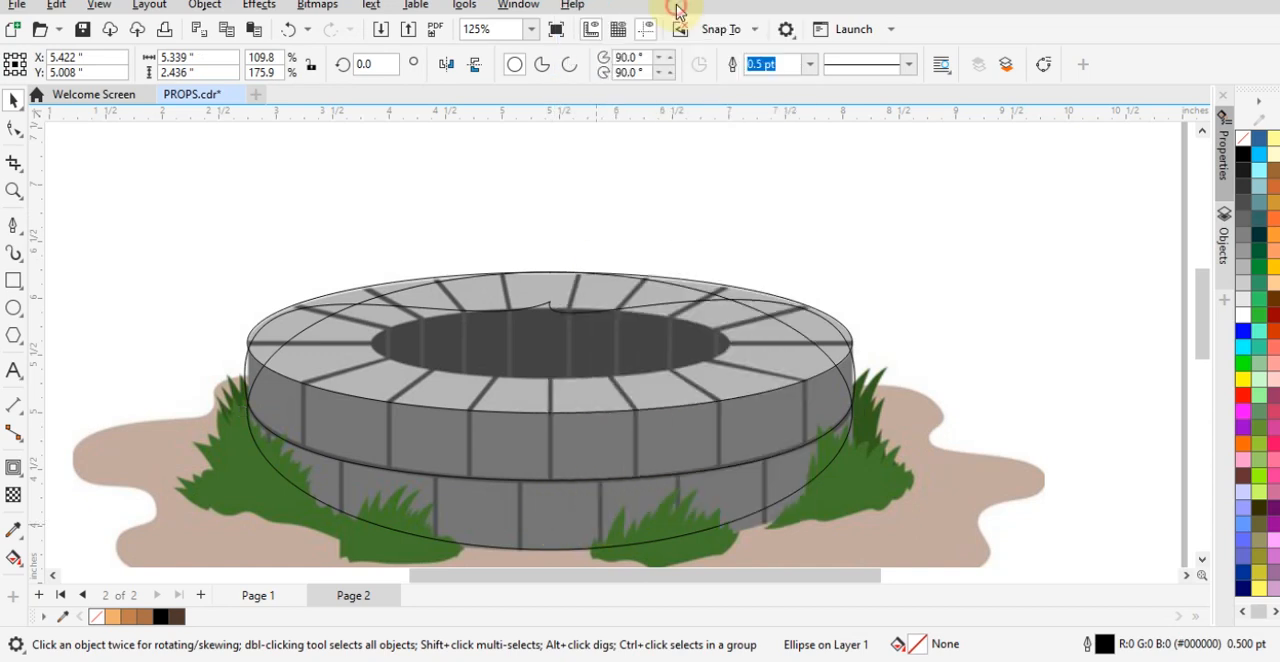
- Change all nodes of the converted tallest ellipse to cusp nodes
{"action": "left_click", "coordinate": [14, 128]}
{"action": "left_click_drag", "start_coordinate": [189, 240], "coordinate": [972, 559]}
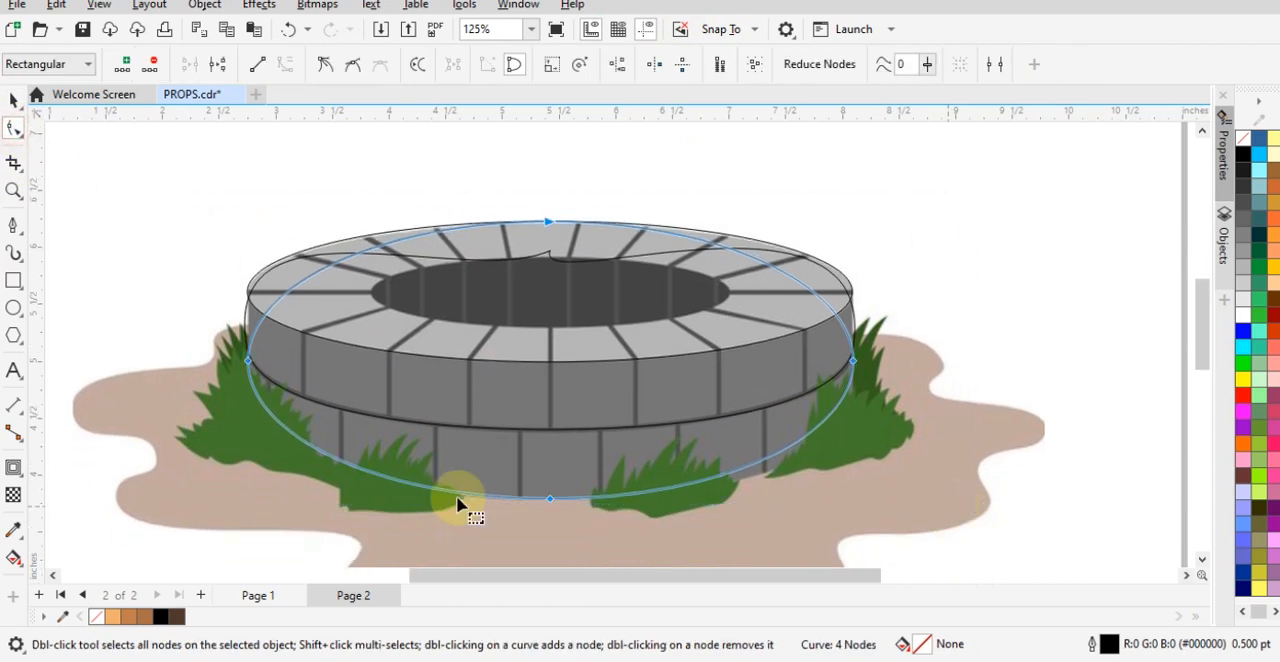
{"action": "right_click", "coordinate": [550, 500]}
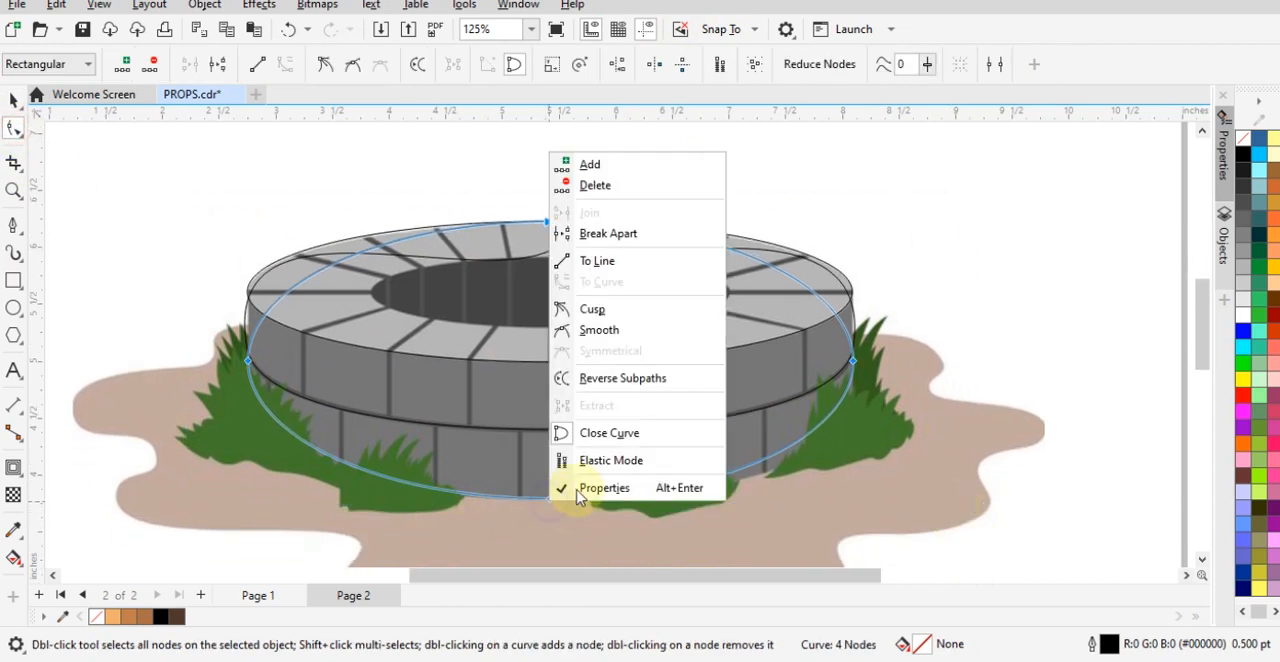
{"action": "left_click", "coordinate": [603, 309]}
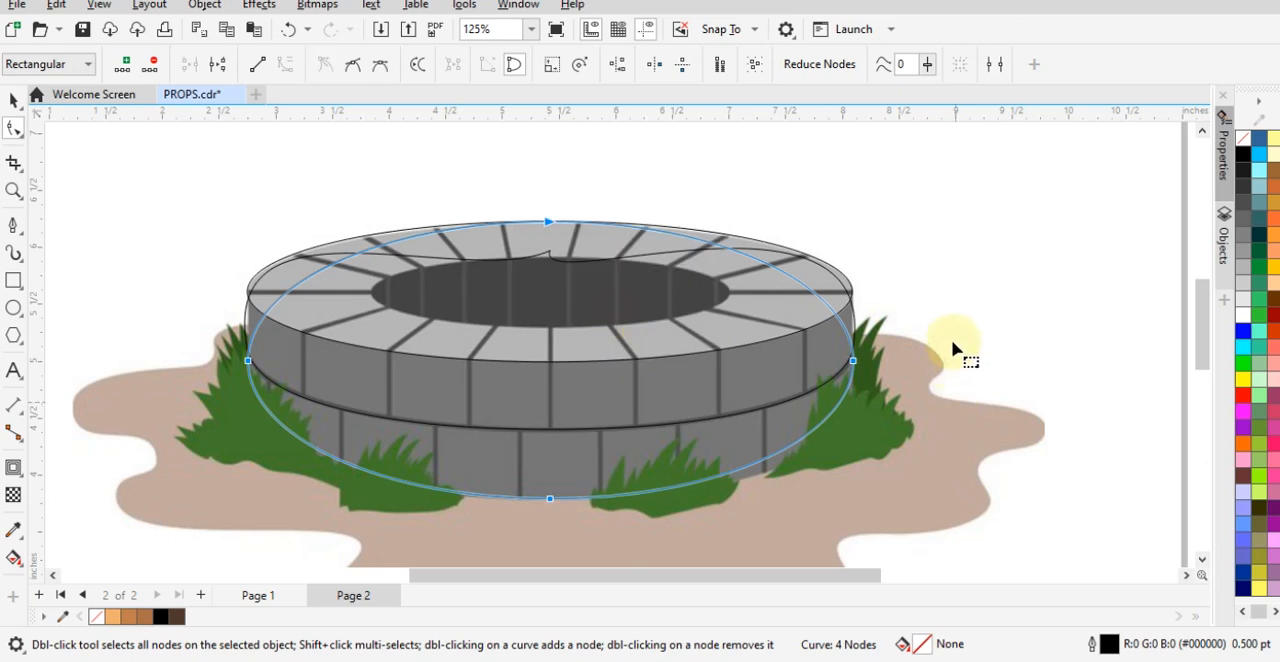
- Stretch the lower handles of the tallest ellipse's right and left side nodes downward to follow the well's base
{"action": "left_click_drag", "start_coordinate": [963, 331], "coordinate": [756, 411]}
{"action": "left_click_drag", "start_coordinate": [852, 441], "coordinate": [858, 458]}
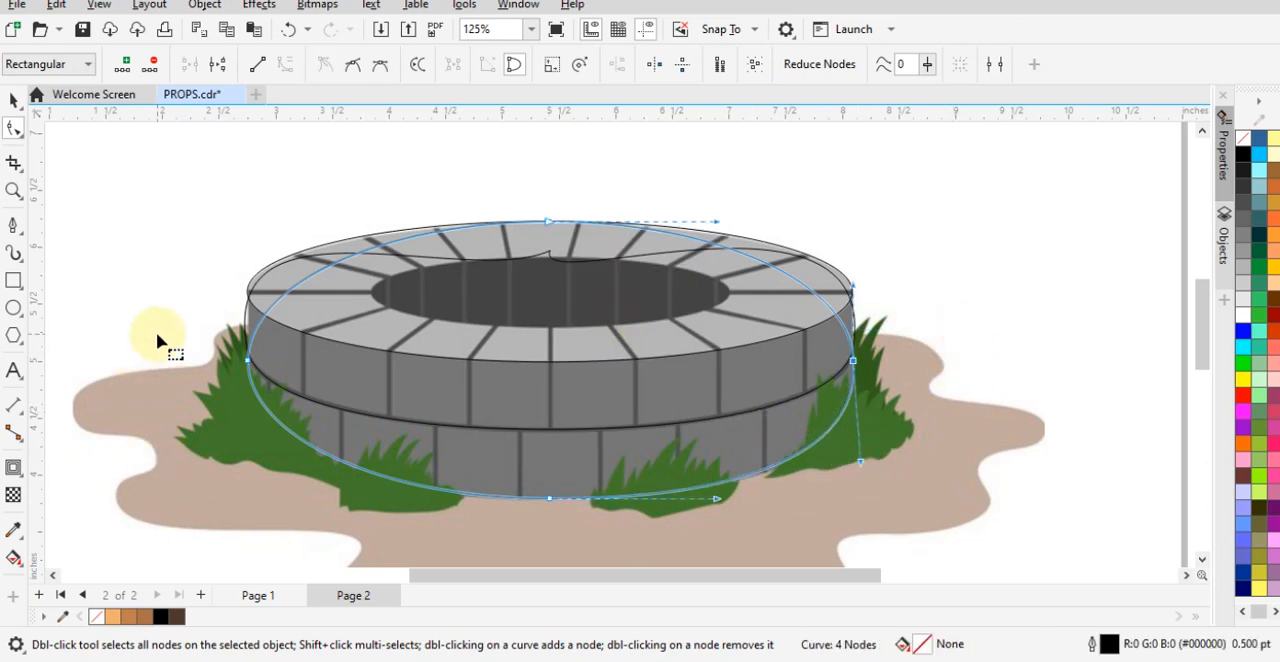
{"action": "left_click_drag", "start_coordinate": [156, 332], "coordinate": [242, 471]}
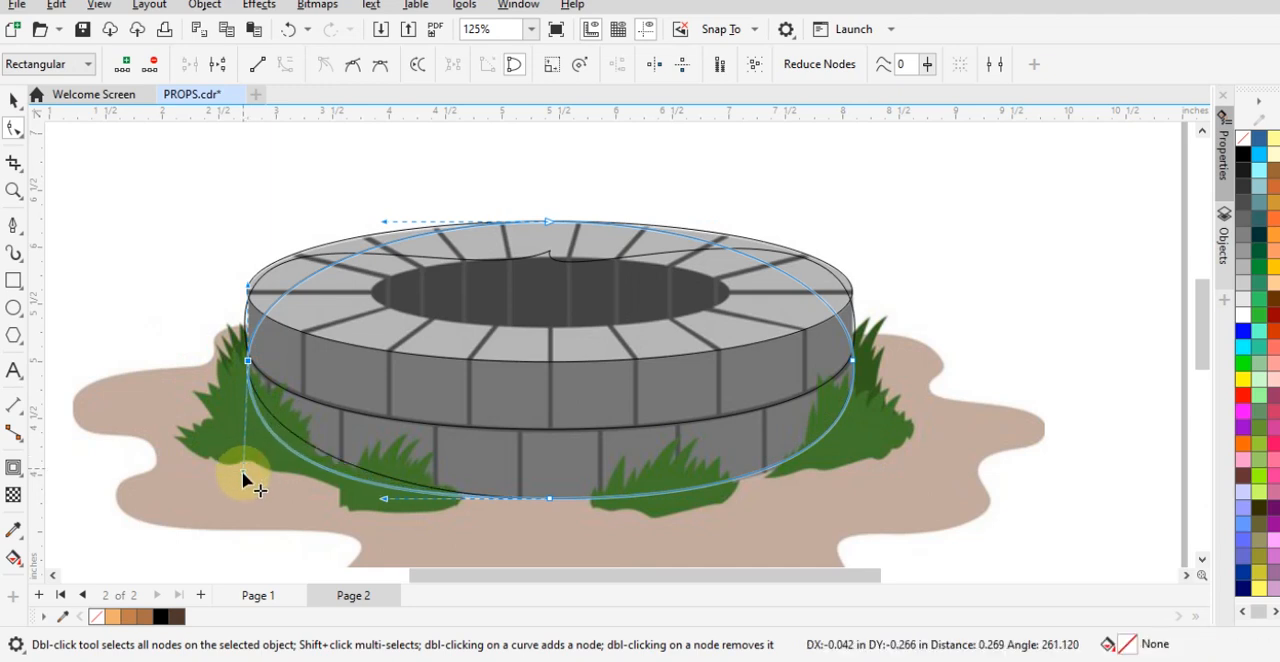
{"action": "left_click_drag", "start_coordinate": [862, 463], "coordinate": [981, 395]}
{"action": "key", "text": "space"}
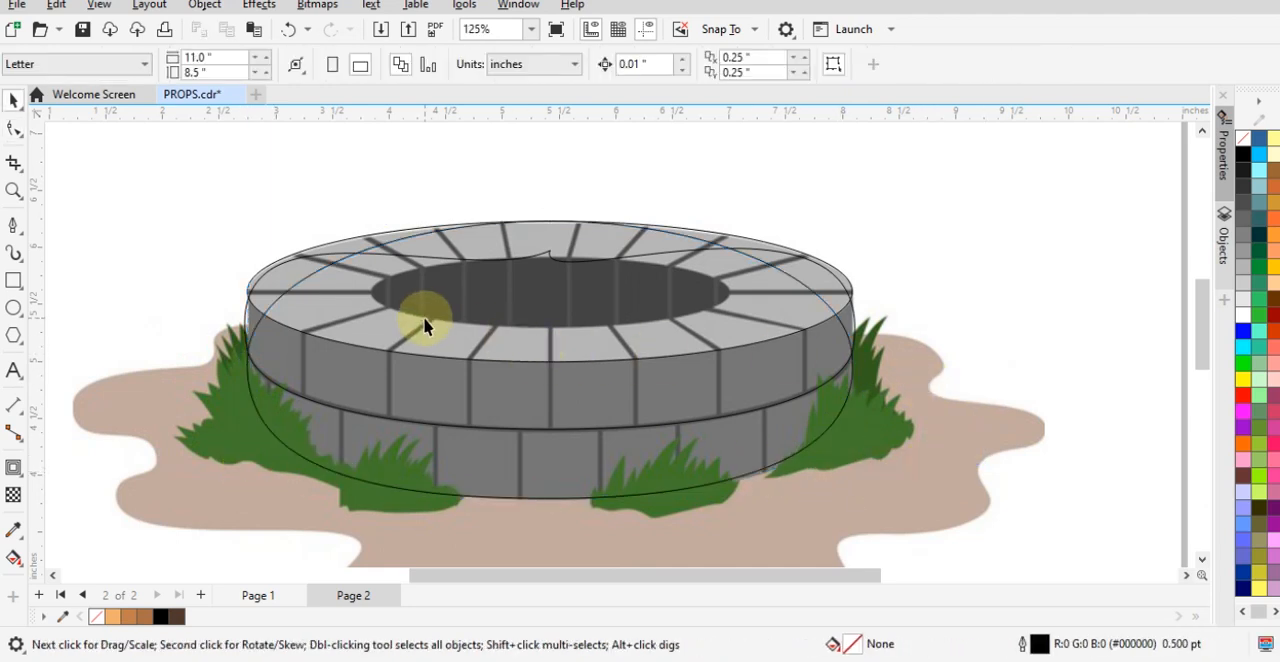
- Duplicate the well's top rim ellipse, scaled down around its center to fit the dark opening
{"action": "scroll", "coordinate": [375, 262], "scroll_direction": "up", "scroll_amount": 1}
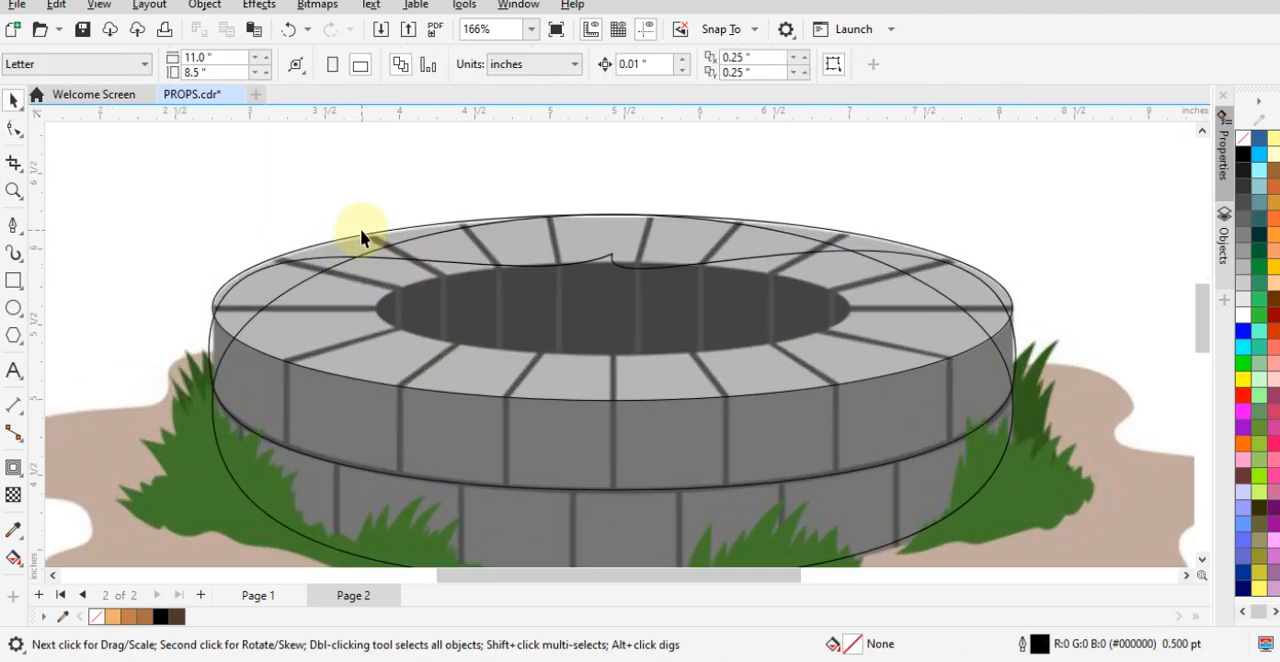
{"action": "left_click", "coordinate": [362, 236]}
{"action": "scroll", "coordinate": [543, 248], "scroll_direction": "up", "scroll_amount": 1}
{"action": "scroll", "coordinate": [666, 306], "scroll_direction": "down", "scroll_amount": 1}
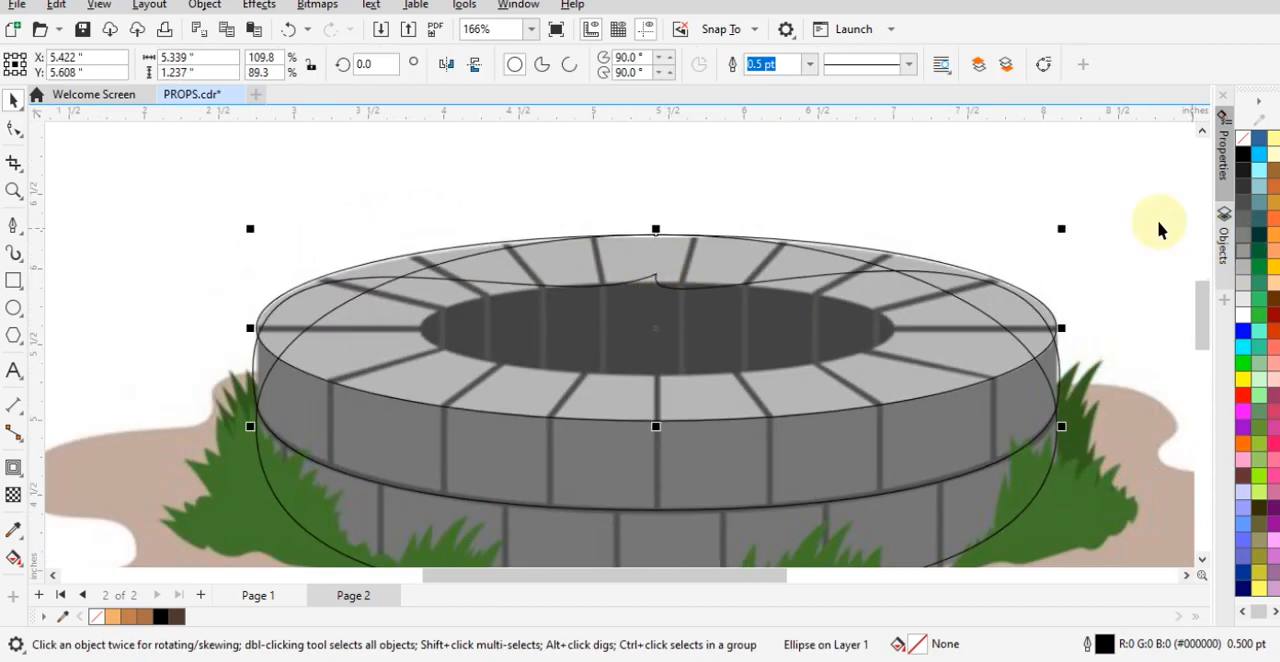
{"action": "left_click_drag", "start_coordinate": [1062, 233], "coordinate": [902, 252]}
{"action": "left_click", "coordinate": [1031, 203]}
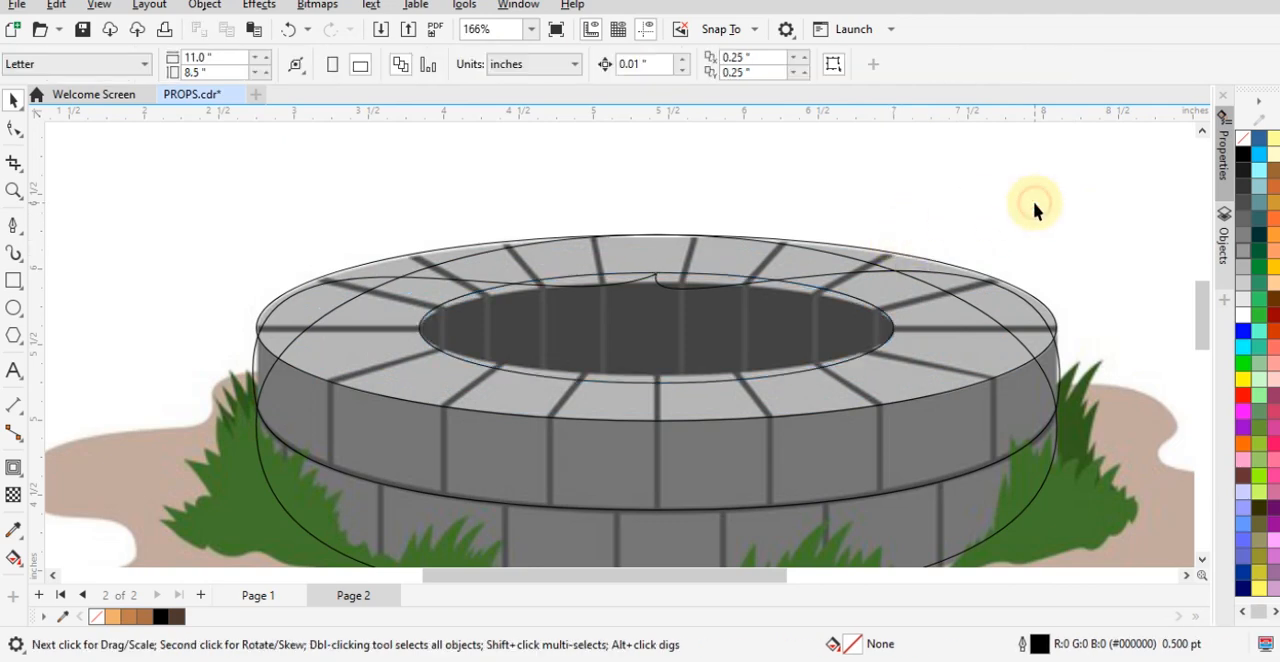
{"action": "scroll", "coordinate": [765, 209], "scroll_direction": "down", "scroll_amount": 1}
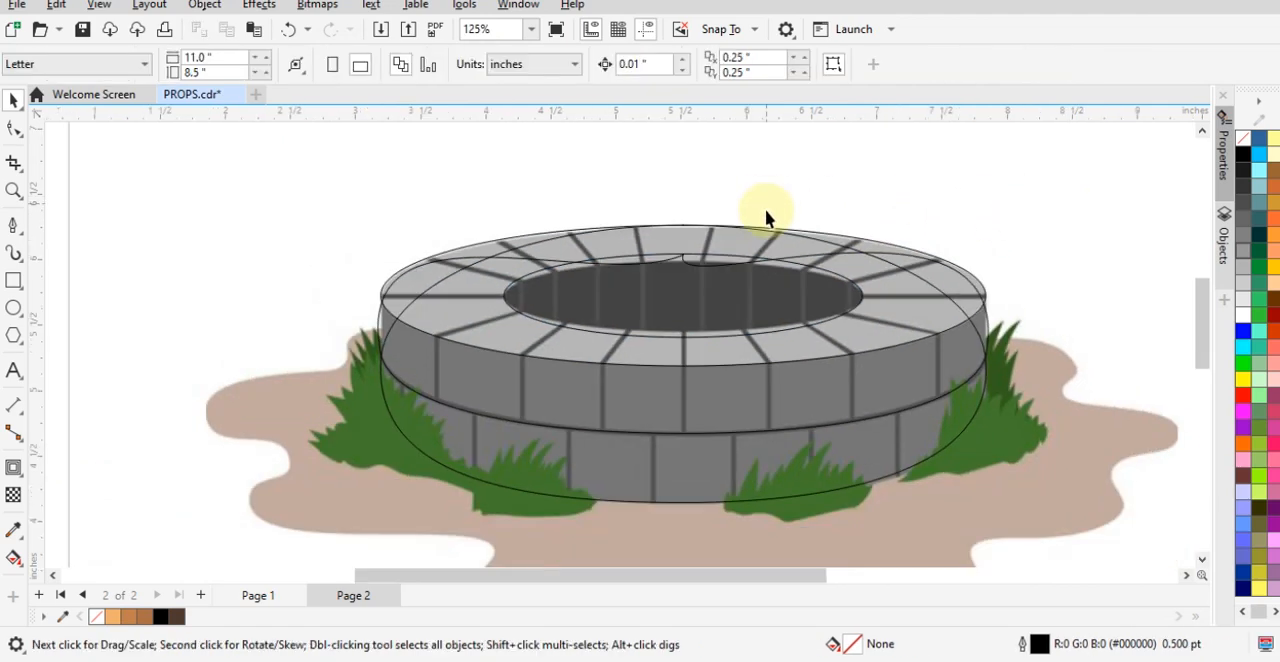
{"action": "left_click", "coordinate": [847, 482]}
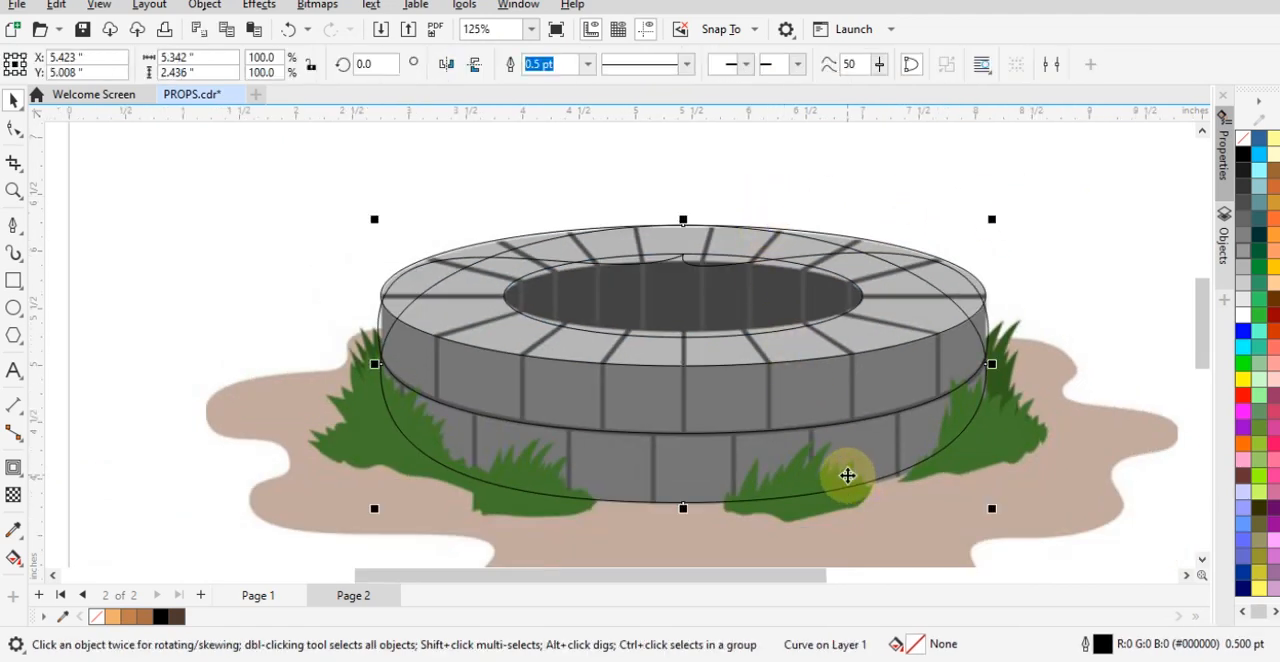
{"action": "left_click", "coordinate": [1055, 292]}
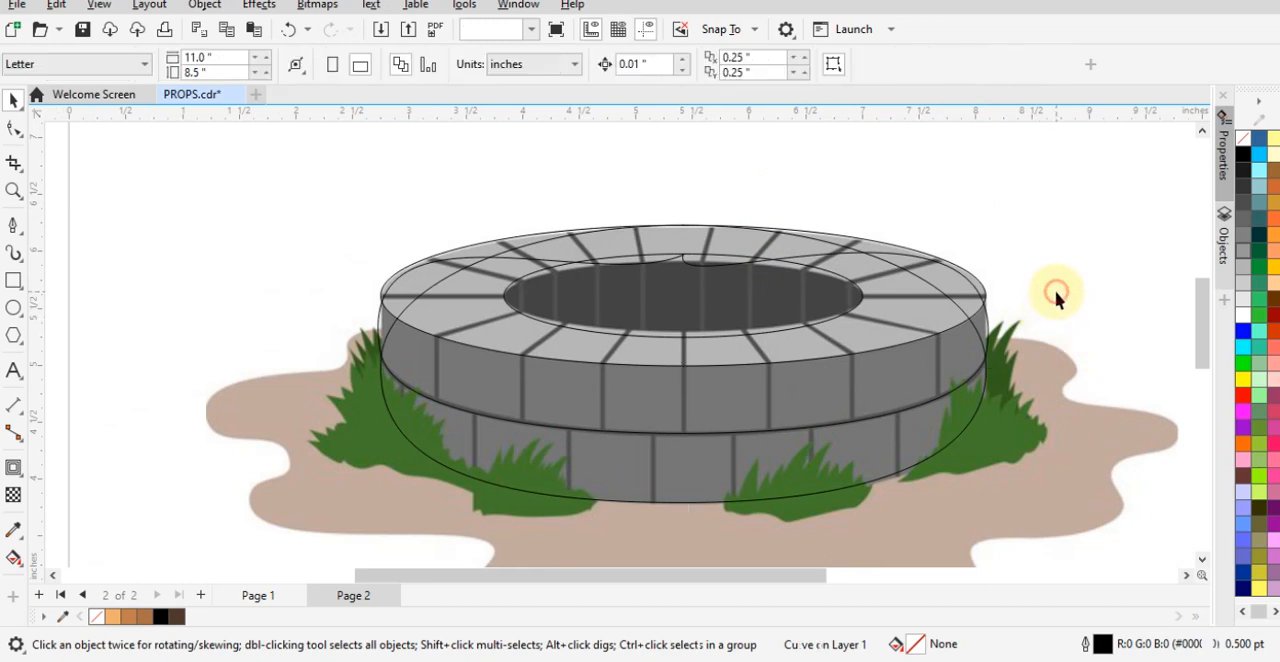
{"action": "left_click", "coordinate": [420, 442]}
{"action": "left_click", "coordinate": [378, 326], "text": "shift"}
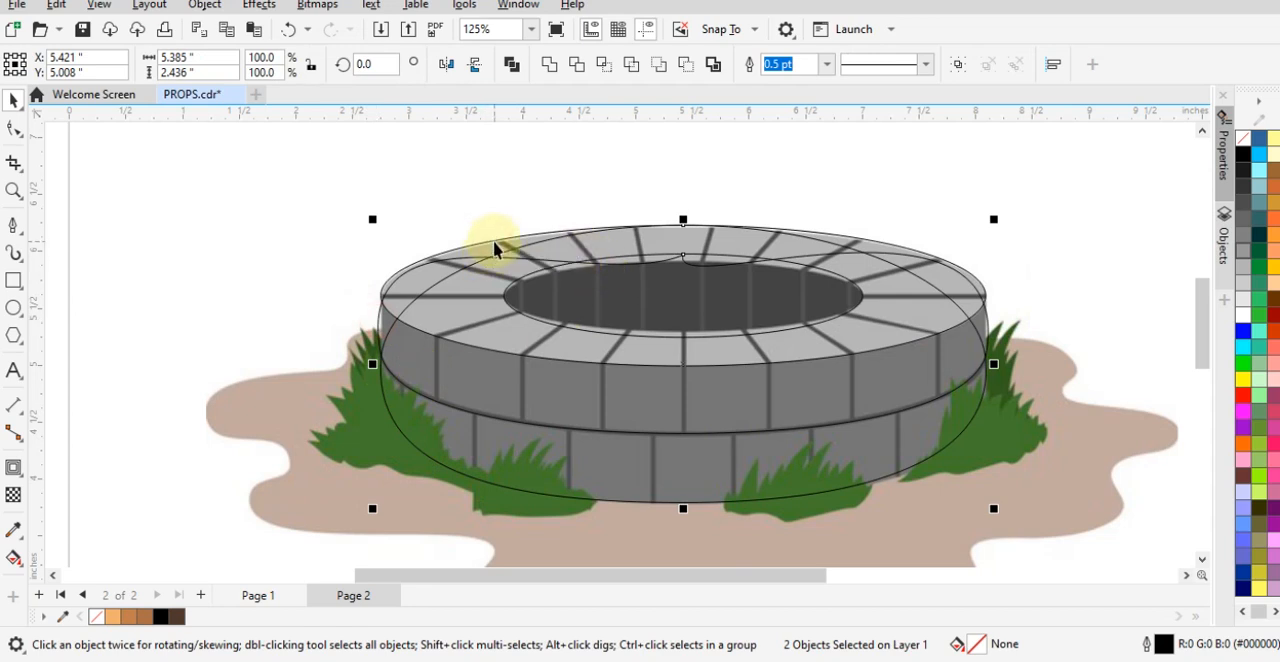
{"action": "left_click_drag", "start_coordinate": [493, 240], "coordinate": [76, 220]}
{"action": "key", "text": "ctrl+z"}
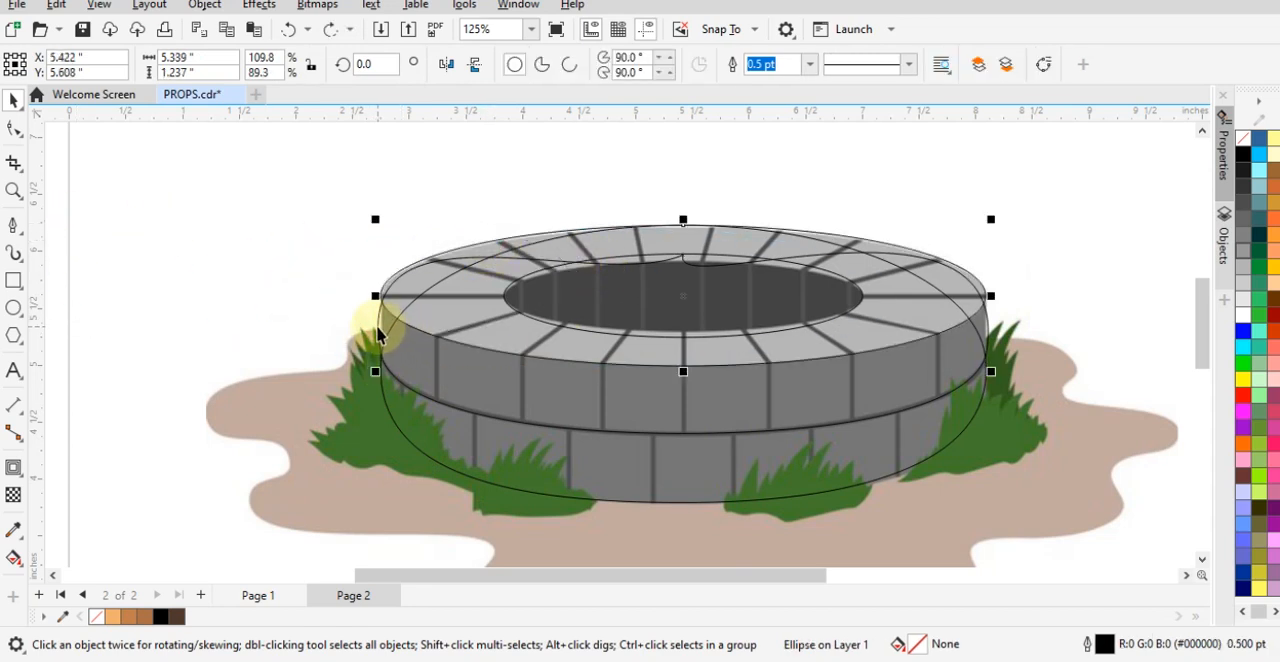
- Copy the well's three outer outlines to the left of the reference and weld the copies into one silhouette
{"action": "left_click", "coordinate": [408, 432], "text": "shift"}
{"action": "left_click", "coordinate": [668, 458], "text": "shift"}
{"action": "scroll", "coordinate": [690, 465], "scroll_direction": "down", "scroll_amount": 2}
{"action": "left_click_drag", "start_coordinate": [706, 471], "coordinate": [150, 420]}
{"action": "key", "text": "ctrl+z"}
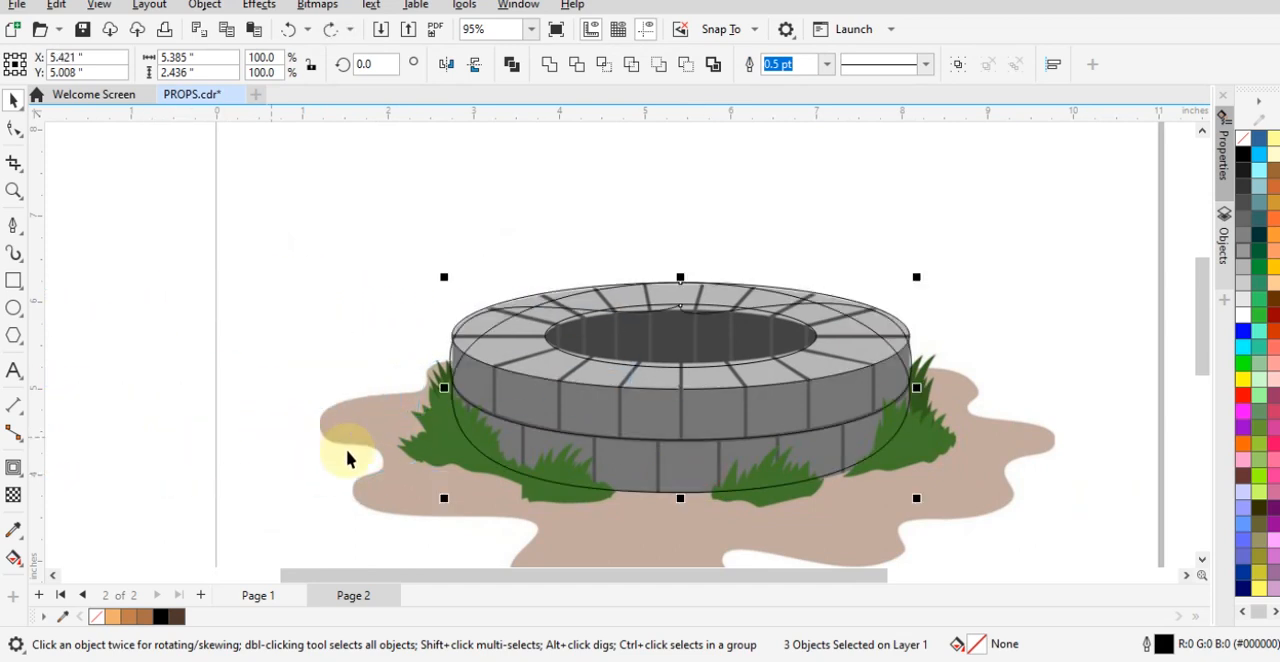
{"action": "scroll", "coordinate": [697, 437], "scroll_direction": "down", "scroll_amount": 1}
{"action": "left_click_drag", "start_coordinate": [694, 437], "coordinate": [252, 432]}
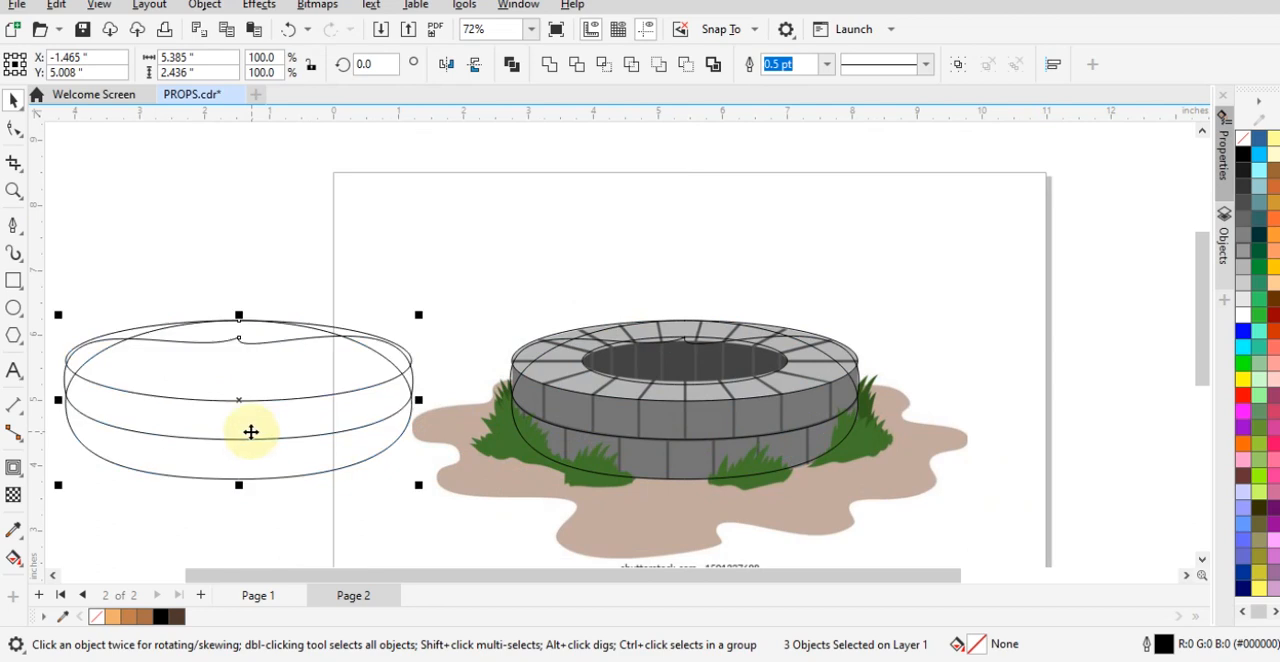
{"action": "left_click", "coordinate": [548, 68]}
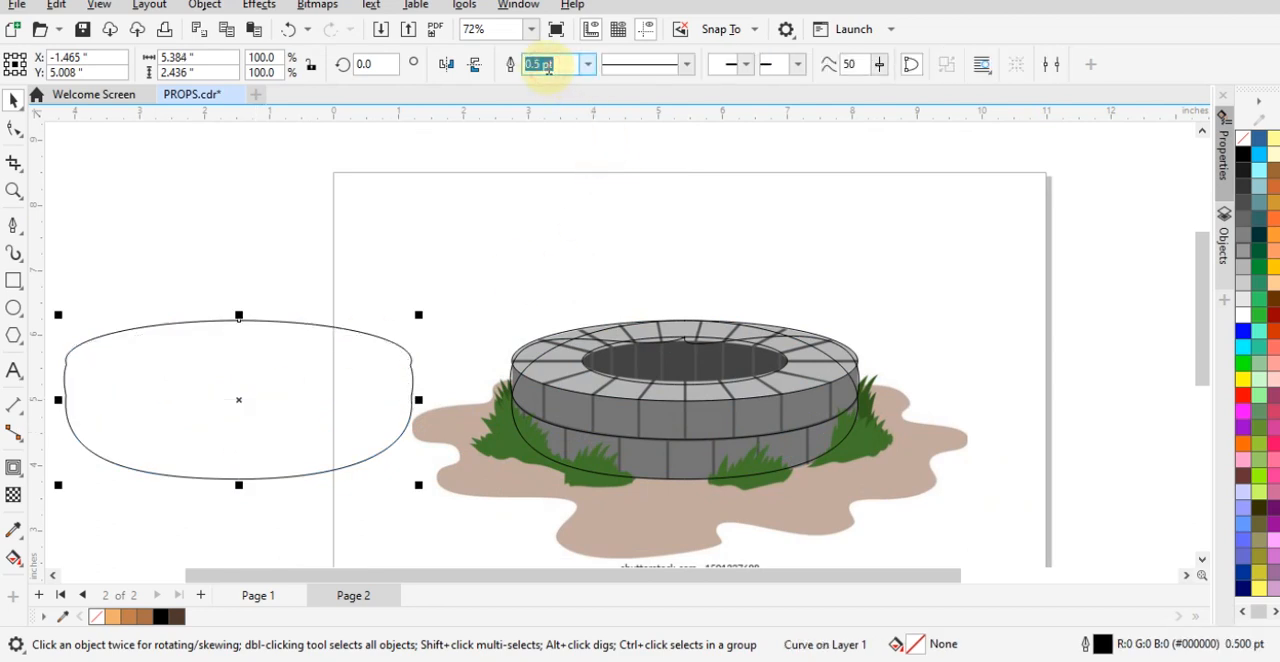
{"action": "left_click", "coordinate": [435, 258]}
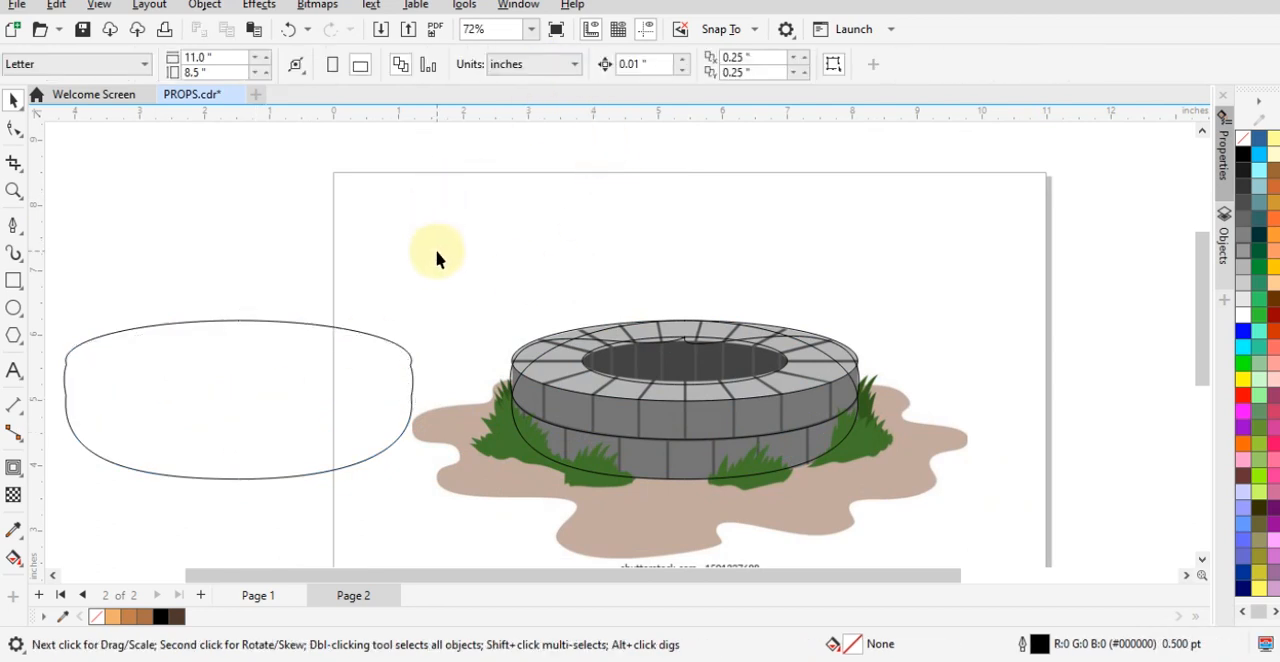
- Move the welded silhouette back over the well and align its right edge with the tallest outline
{"action": "left_click", "coordinate": [331, 398]}
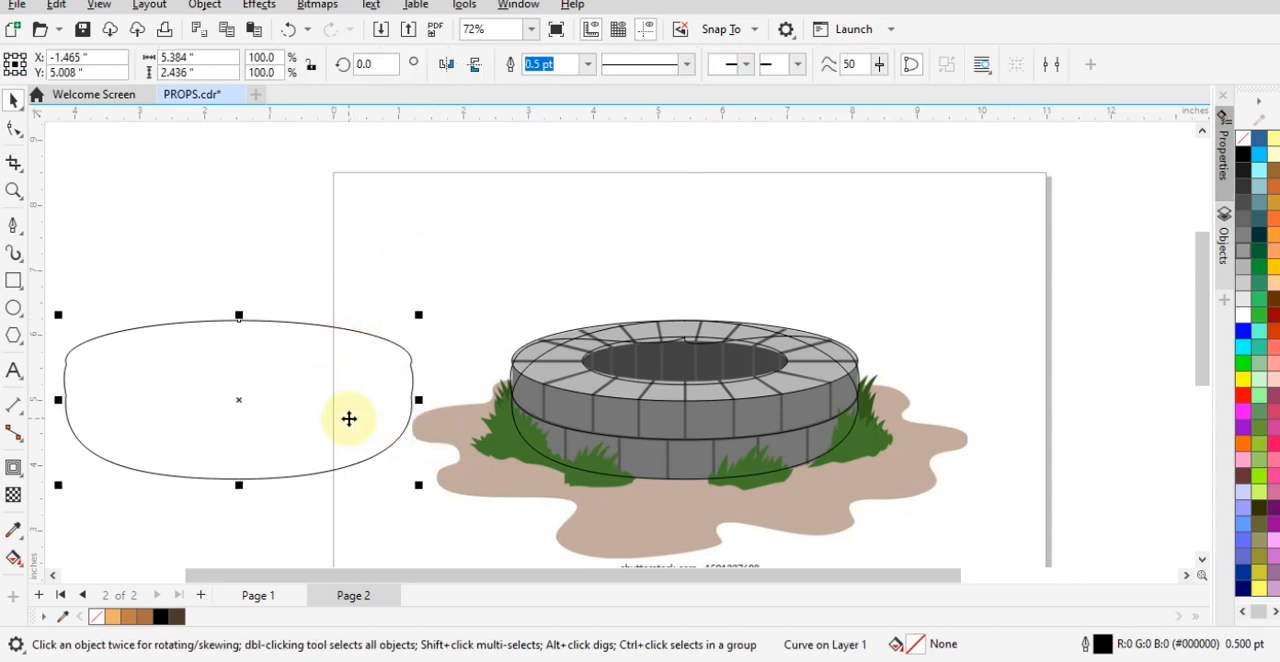
{"action": "left_click_drag", "start_coordinate": [349, 418], "coordinate": [757, 418]}
{"action": "left_click", "coordinate": [712, 463]}
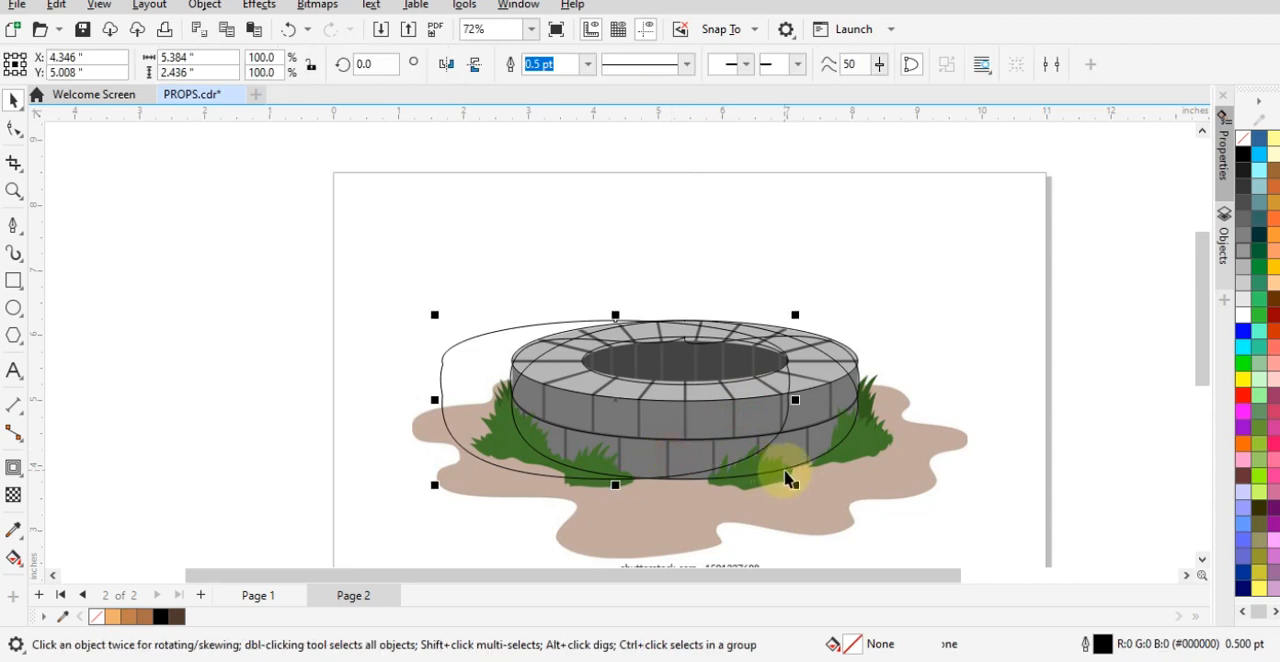
{"action": "left_click", "coordinate": [792, 462], "text": "shift"}
{"action": "key", "text": "r"}
{"action": "left_click", "coordinate": [968, 438]}
{"action": "scroll", "coordinate": [739, 451], "scroll_direction": "up", "scroll_amount": 3}
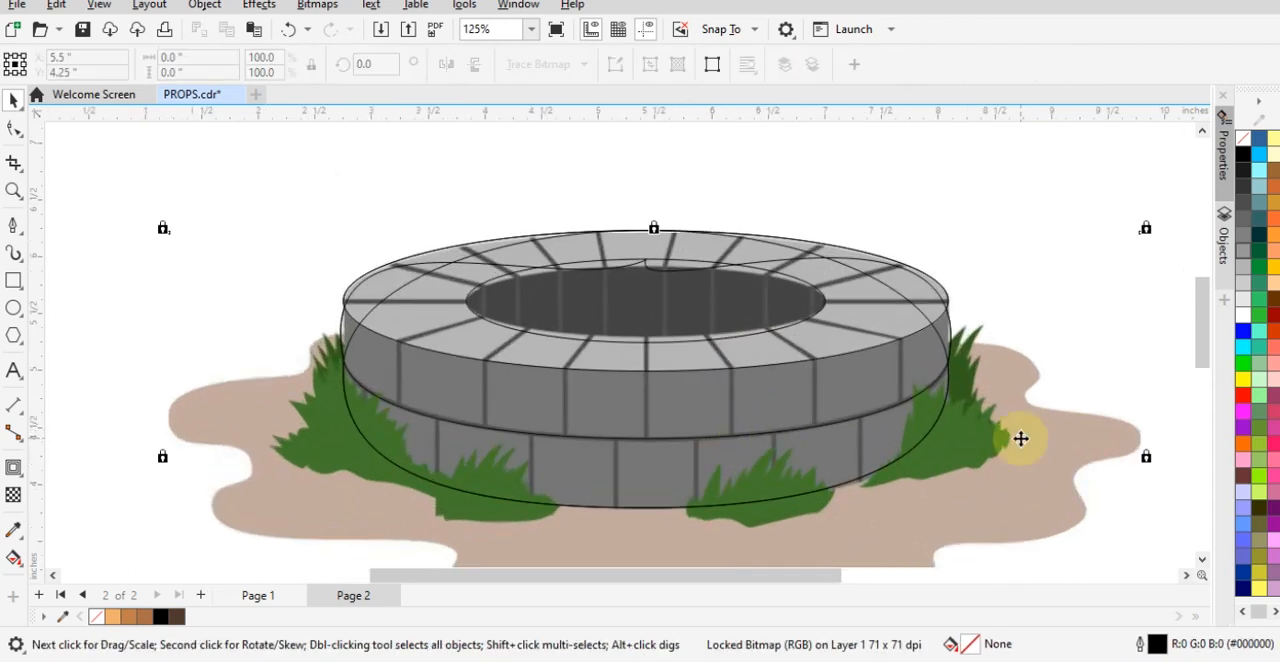
{"action": "key", "text": "Escape"}
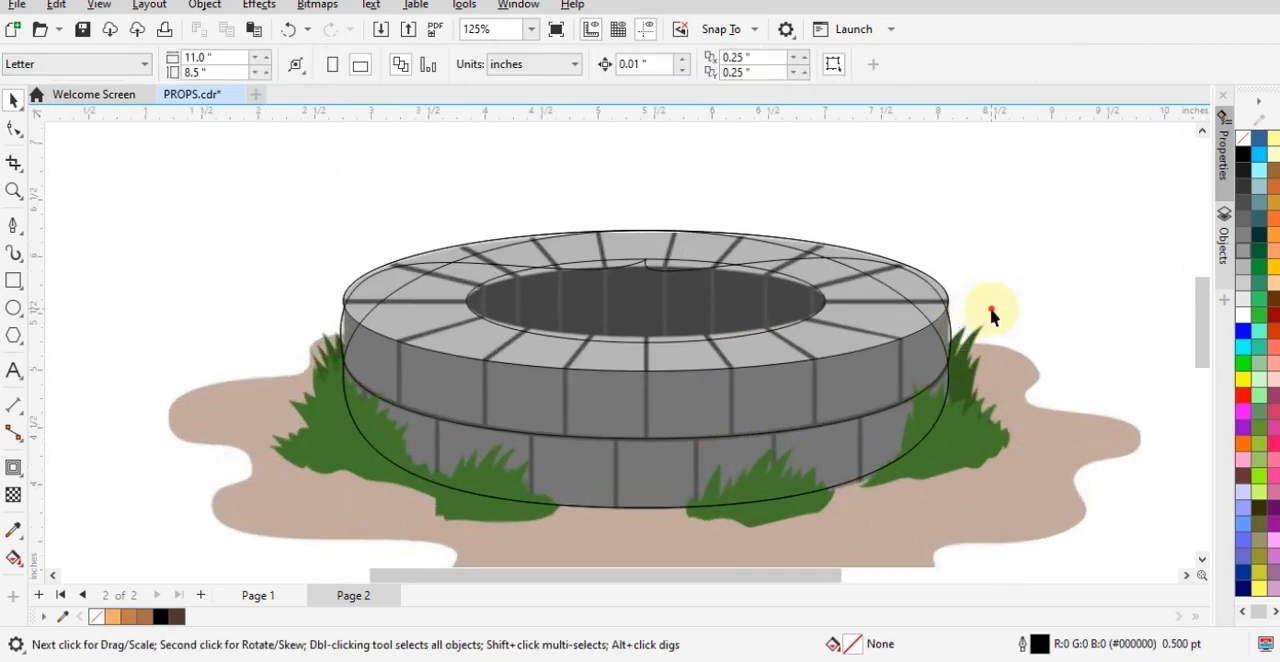
- Add a node to the upper brick row's outline where it crosses the rim ellipse on the left, and break it apart
{"action": "left_click", "coordinate": [571, 272]}
{"action": "left_click", "coordinate": [14, 130]}
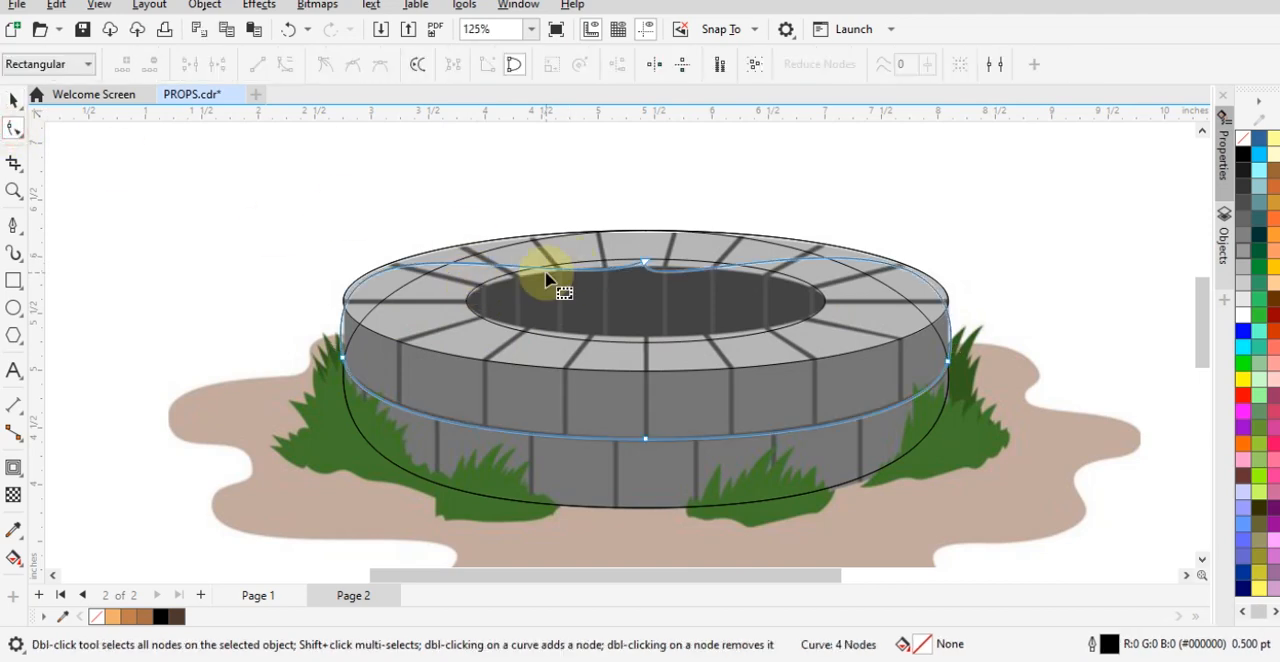
{"action": "scroll", "coordinate": [343, 314], "scroll_direction": "up", "scroll_amount": 5}
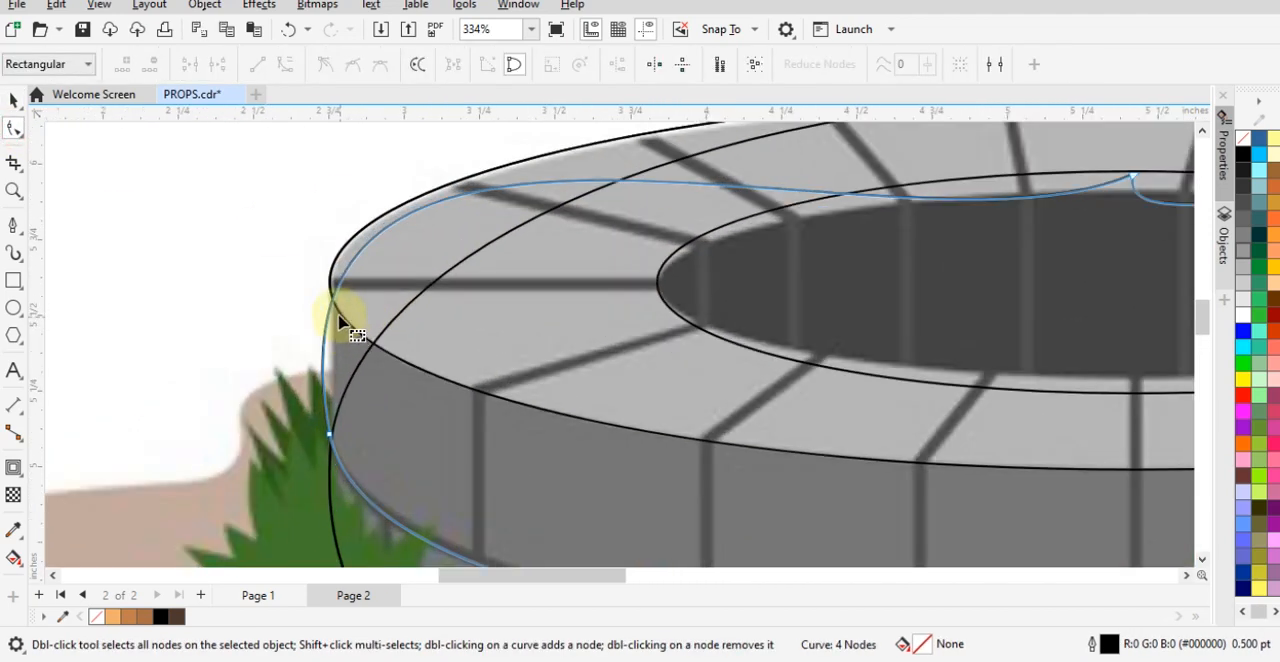
{"action": "double_click", "coordinate": [333, 299]}
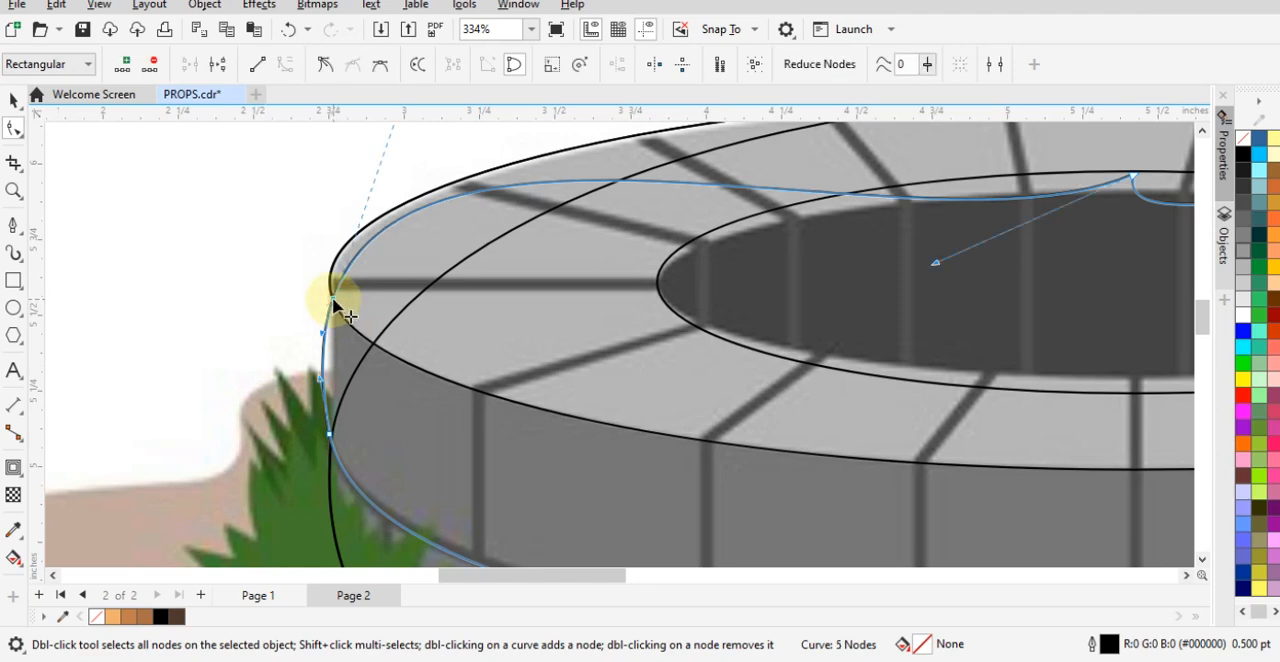
{"action": "right_click", "coordinate": [333, 299]}
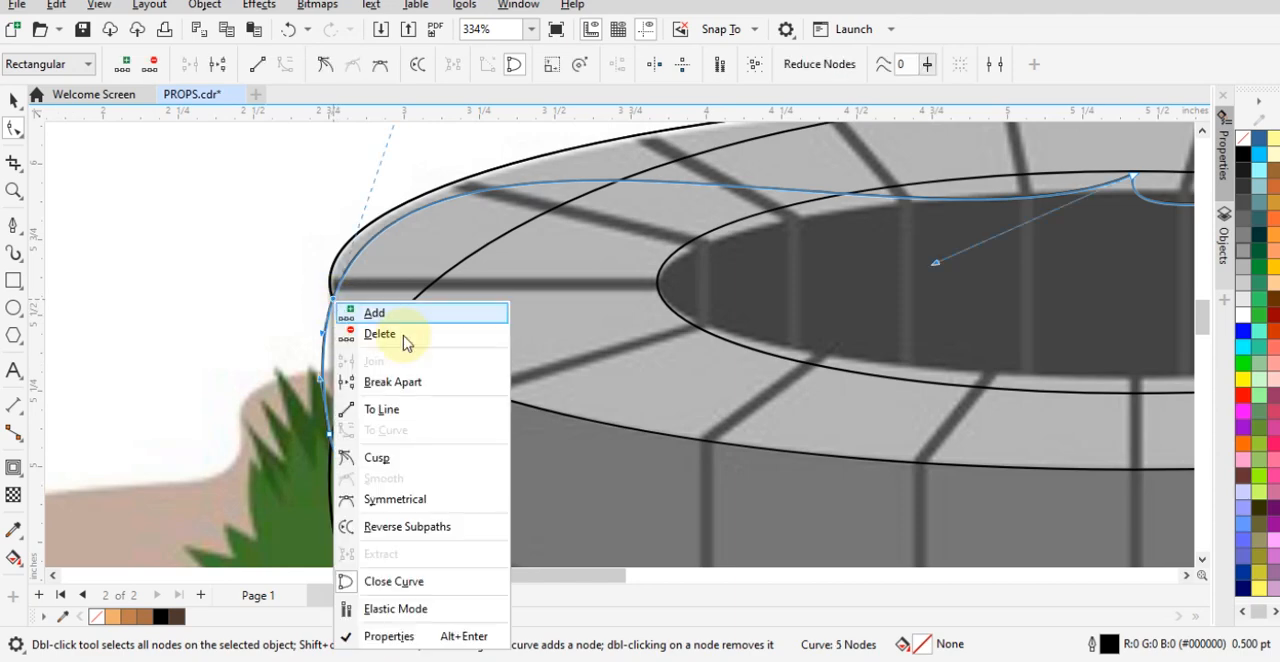
{"action": "left_click", "coordinate": [423, 378]}
{"action": "scroll", "coordinate": [860, 415], "scroll_direction": "down", "scroll_amount": 3}
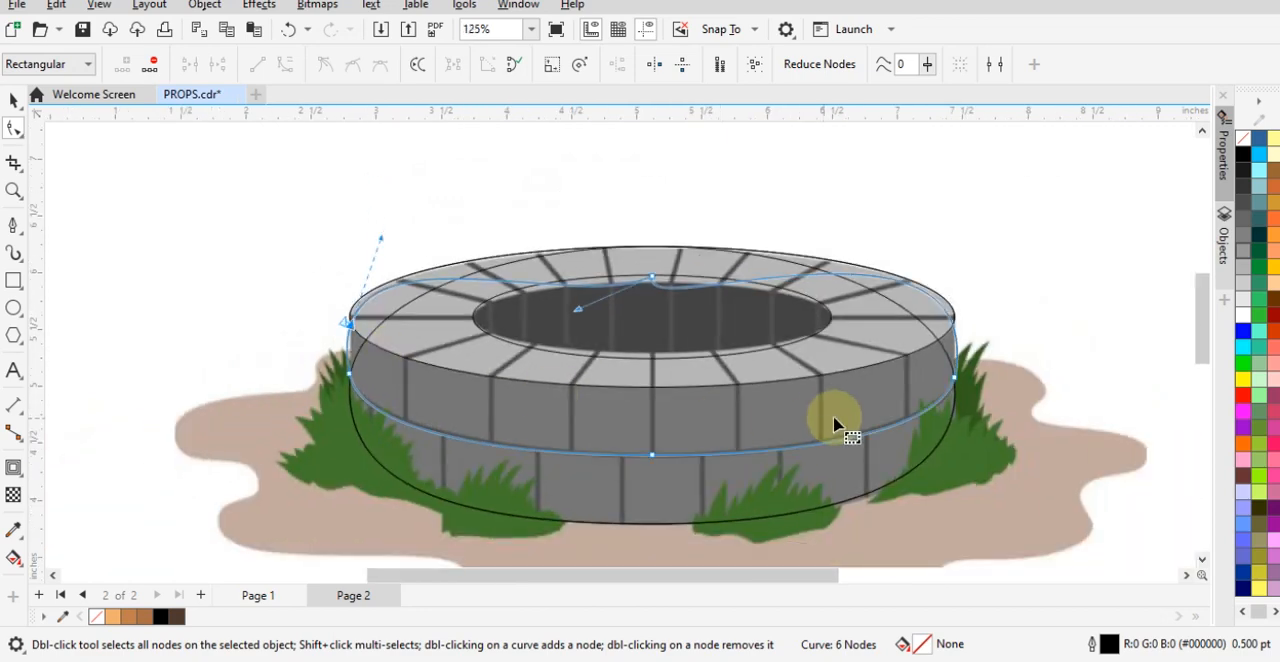
- Try to break the upper brick row's outline at a node added near the rim ellipse's right end
{"action": "scroll", "coordinate": [900, 370], "scroll_direction": "up", "scroll_amount": 1}
{"action": "double_click", "coordinate": [981, 303]}
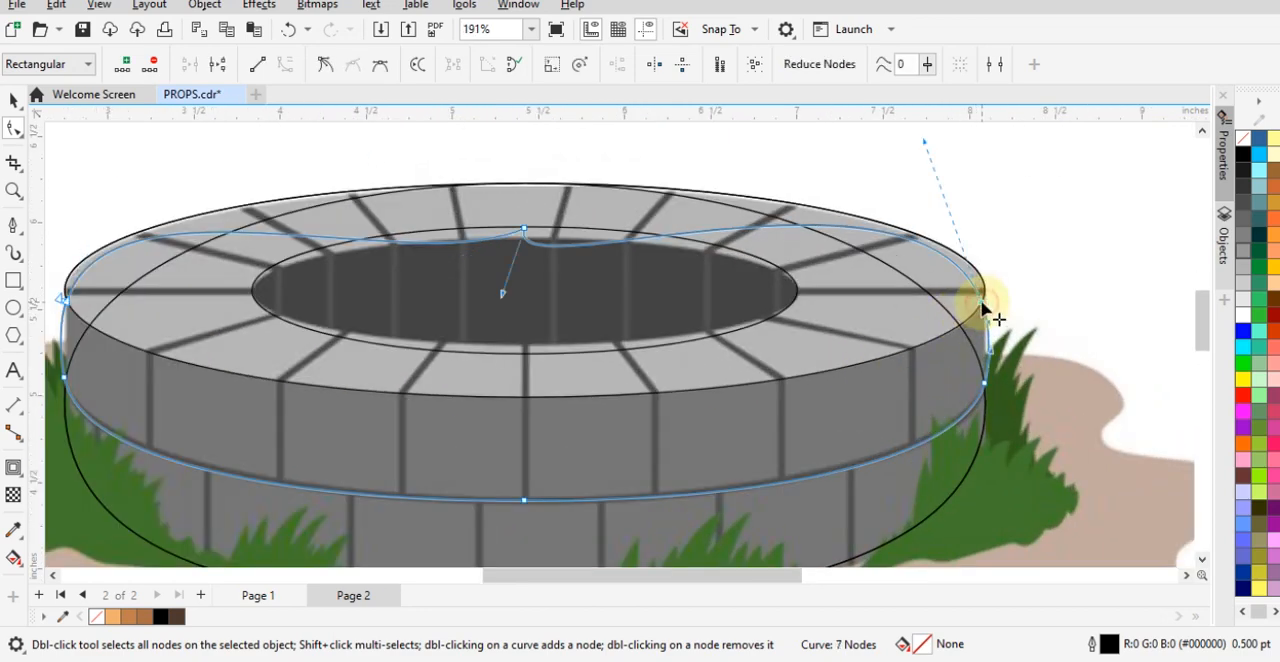
{"action": "right_click", "coordinate": [981, 306]}
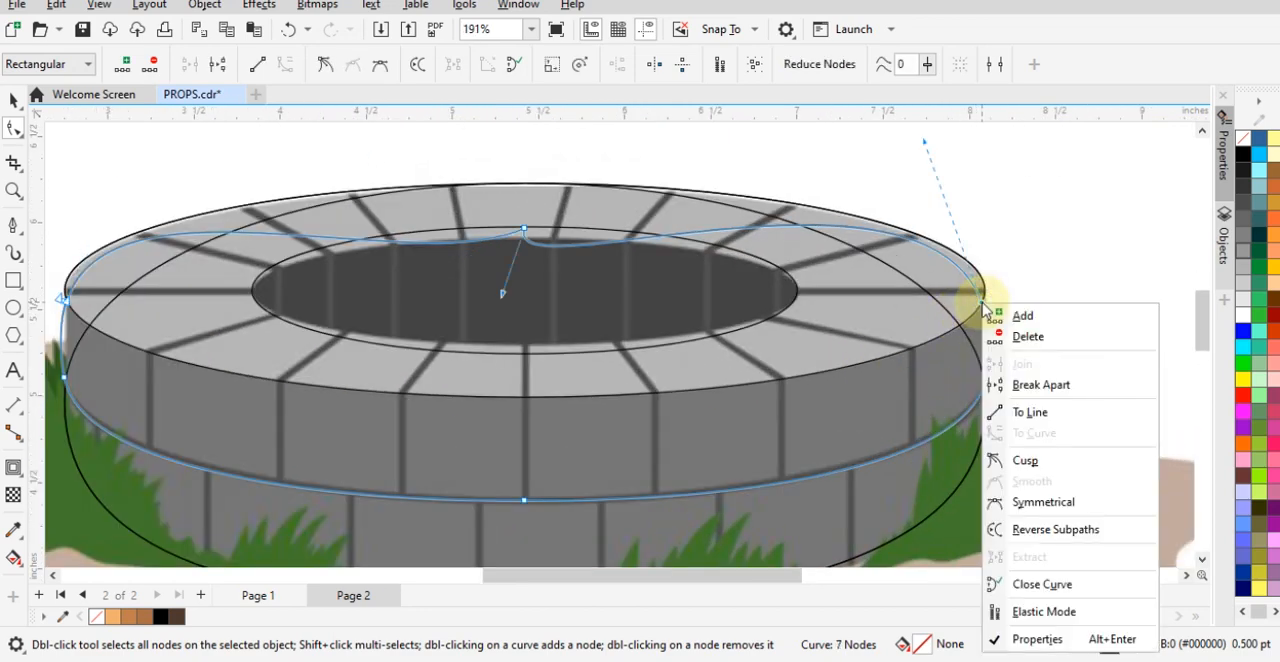
{"action": "left_click", "coordinate": [1062, 385]}
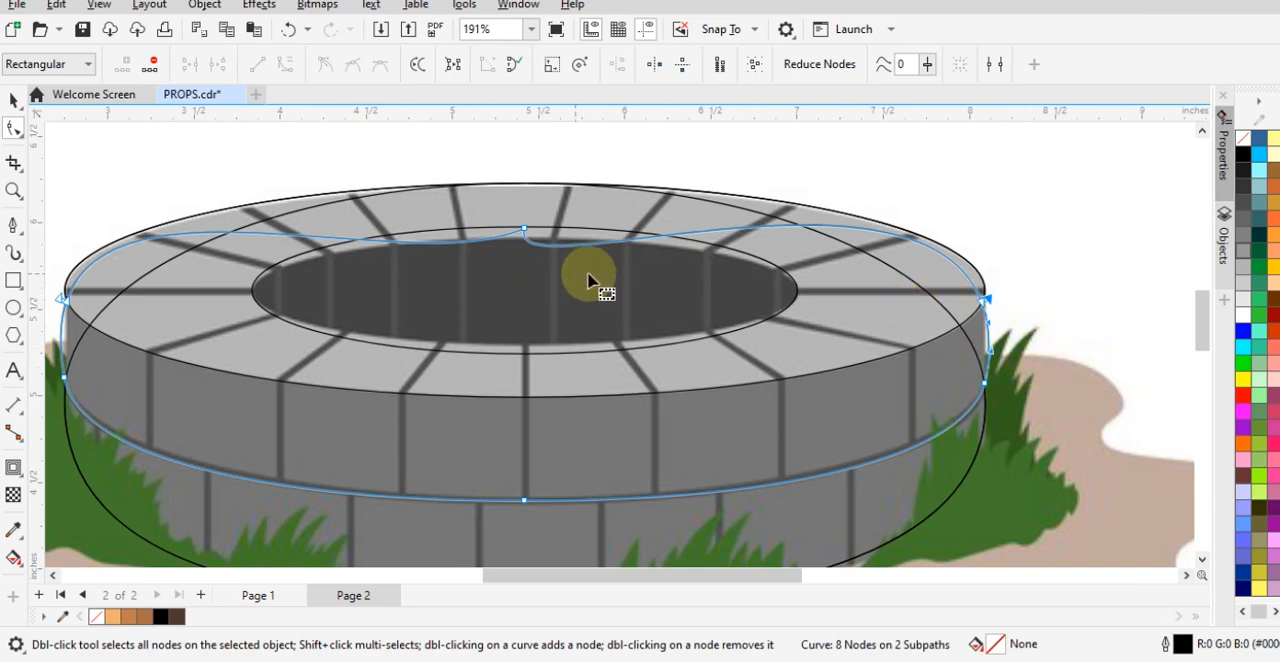
- Try to delete the outline's loose upper nodes, and undo back to before the right-hand break
{"action": "key", "text": "Delete"}
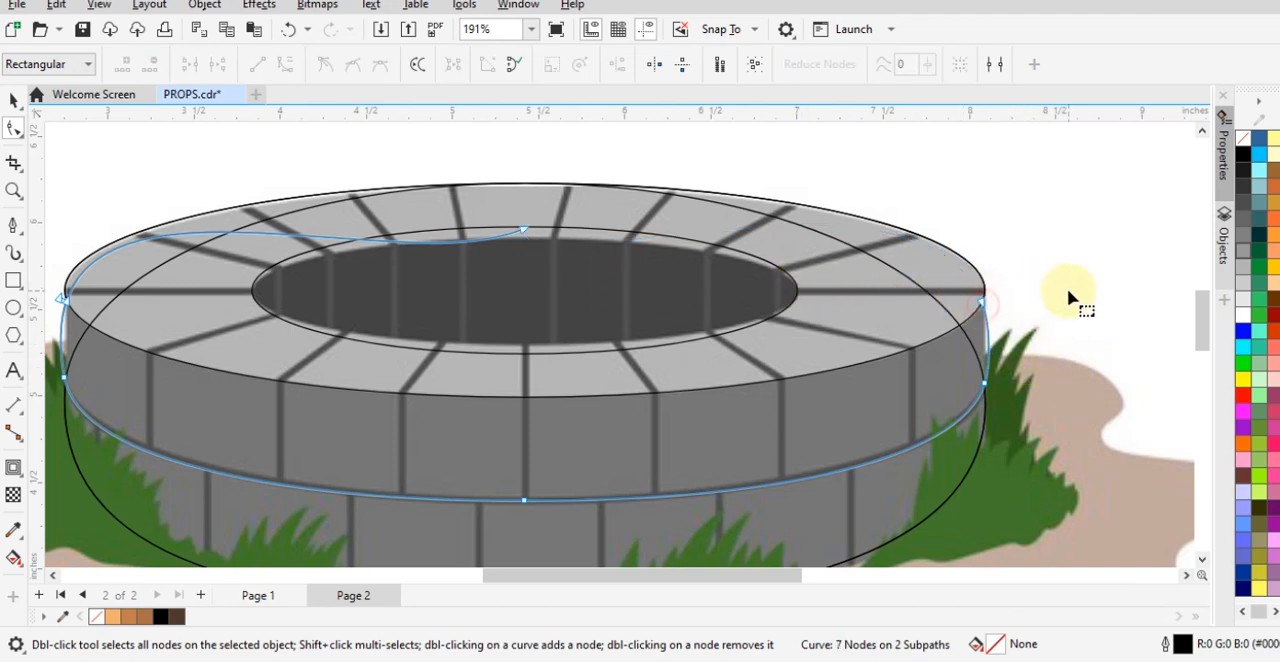
{"action": "left_click", "coordinate": [497, 232]}
{"action": "key", "text": "Delete"}
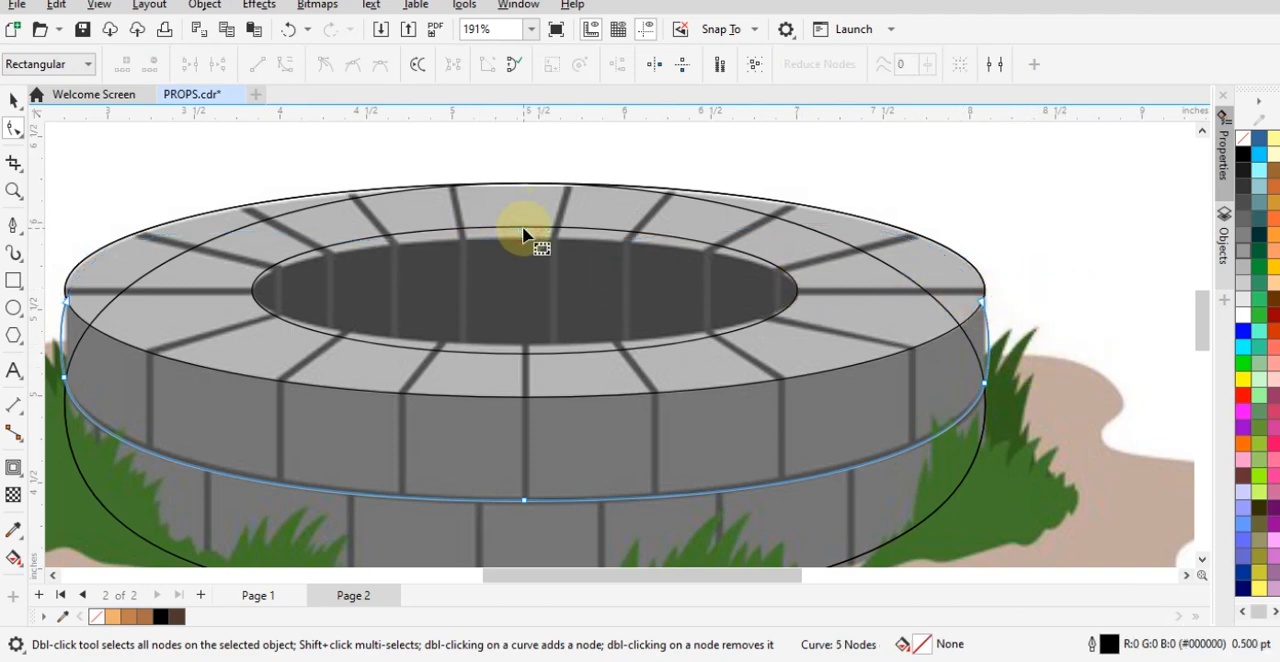
{"action": "key", "text": "ctrl+z"}
{"action": "key", "text": "ctrl+z"}
{"action": "left_click", "coordinate": [984, 302]}
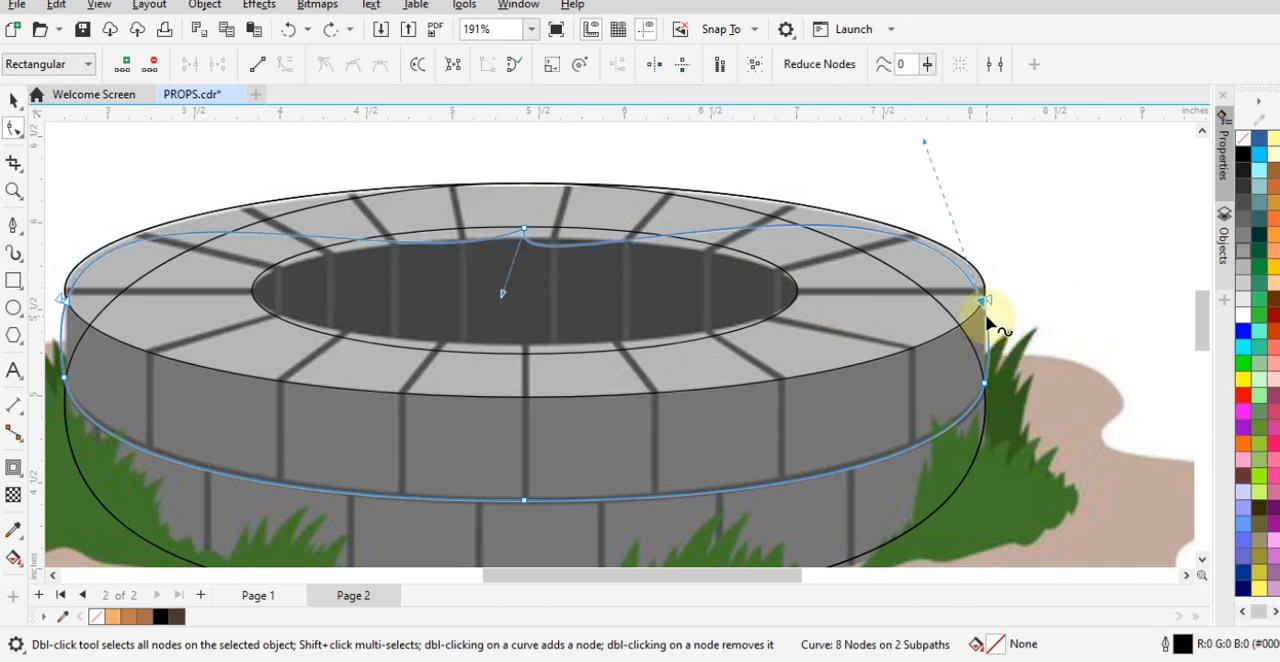
{"action": "scroll", "coordinate": [988, 310], "scroll_direction": "up", "scroll_amount": 1}
{"action": "key", "text": "Delete"}
{"action": "key", "text": "Delete"}
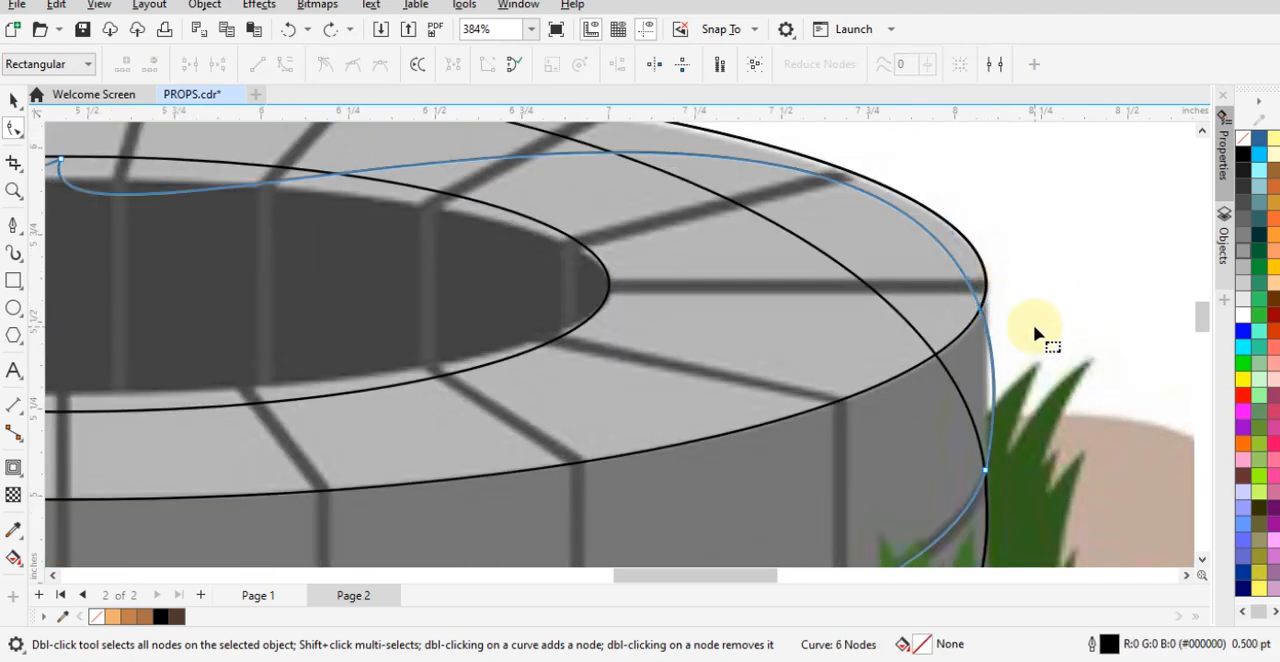
- Add a node exactly where the upper brick row's outline crosses the rim ellipse on the right, and break it apart
{"action": "scroll", "coordinate": [985, 316], "scroll_direction": "up", "scroll_amount": 1}
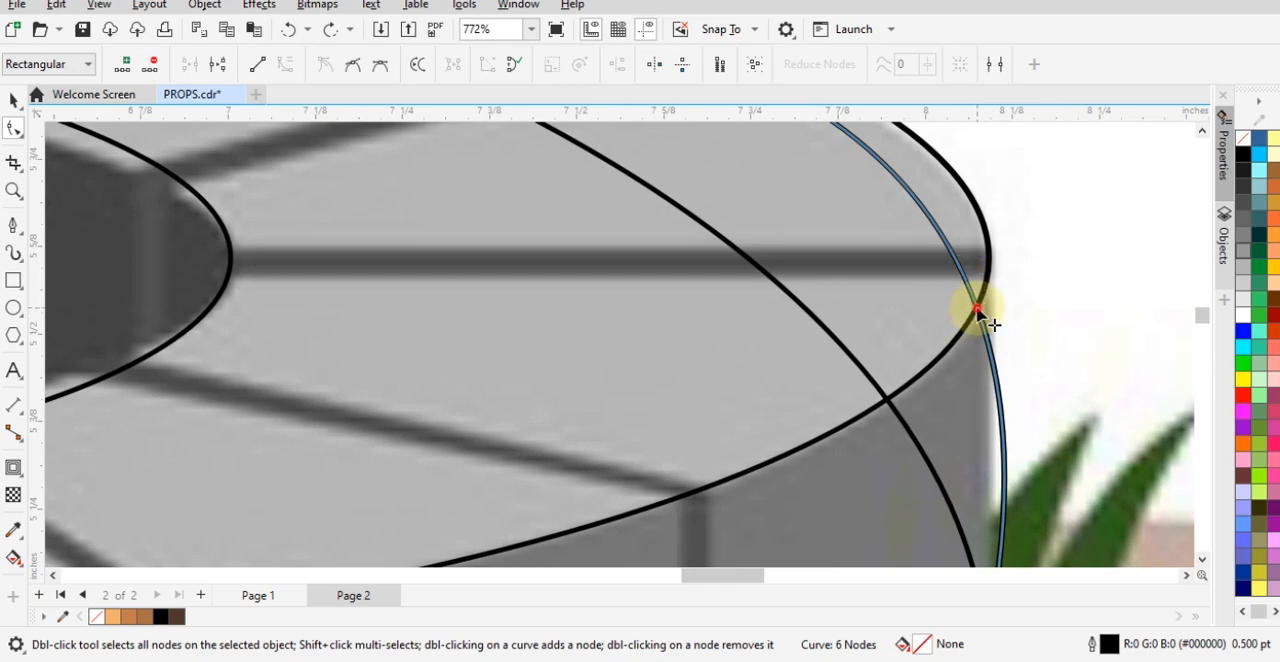
{"action": "double_click", "coordinate": [977, 309]}
{"action": "right_click", "coordinate": [977, 309]}
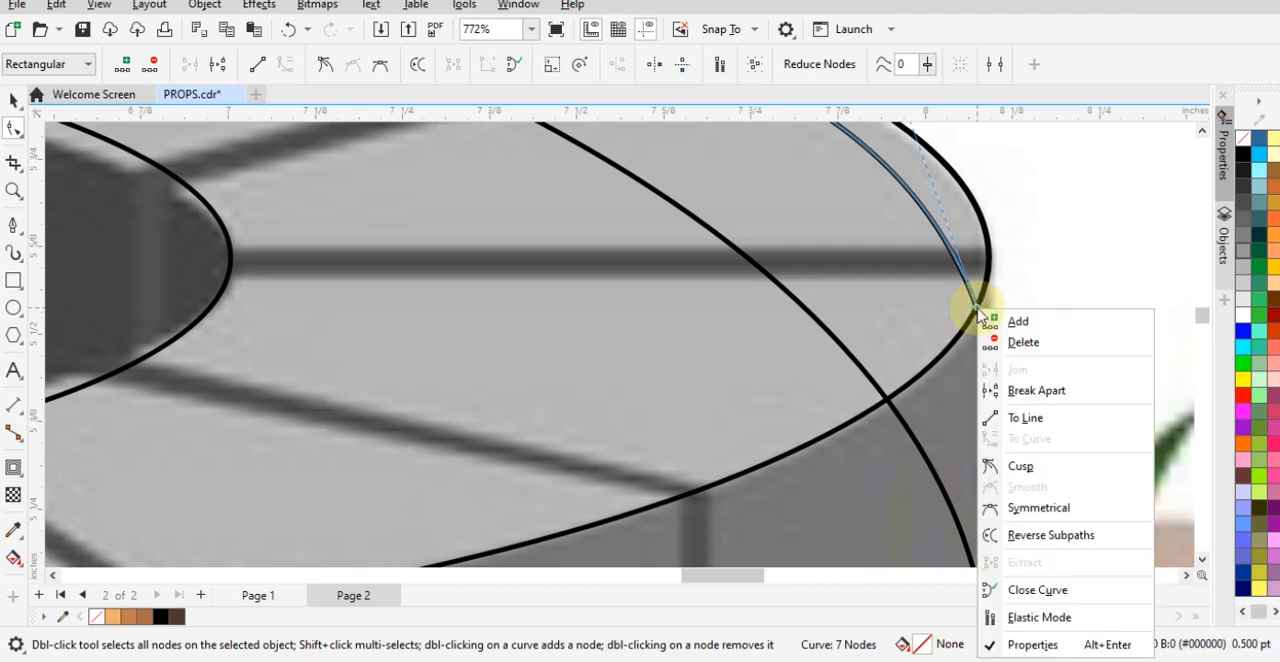
{"action": "left_click", "coordinate": [1051, 389]}
{"action": "scroll", "coordinate": [1057, 394], "scroll_direction": "down", "scroll_amount": 2}
{"action": "left_click", "coordinate": [1067, 309]}
{"action": "scroll", "coordinate": [1025, 335], "scroll_direction": "down", "scroll_amount": 1}
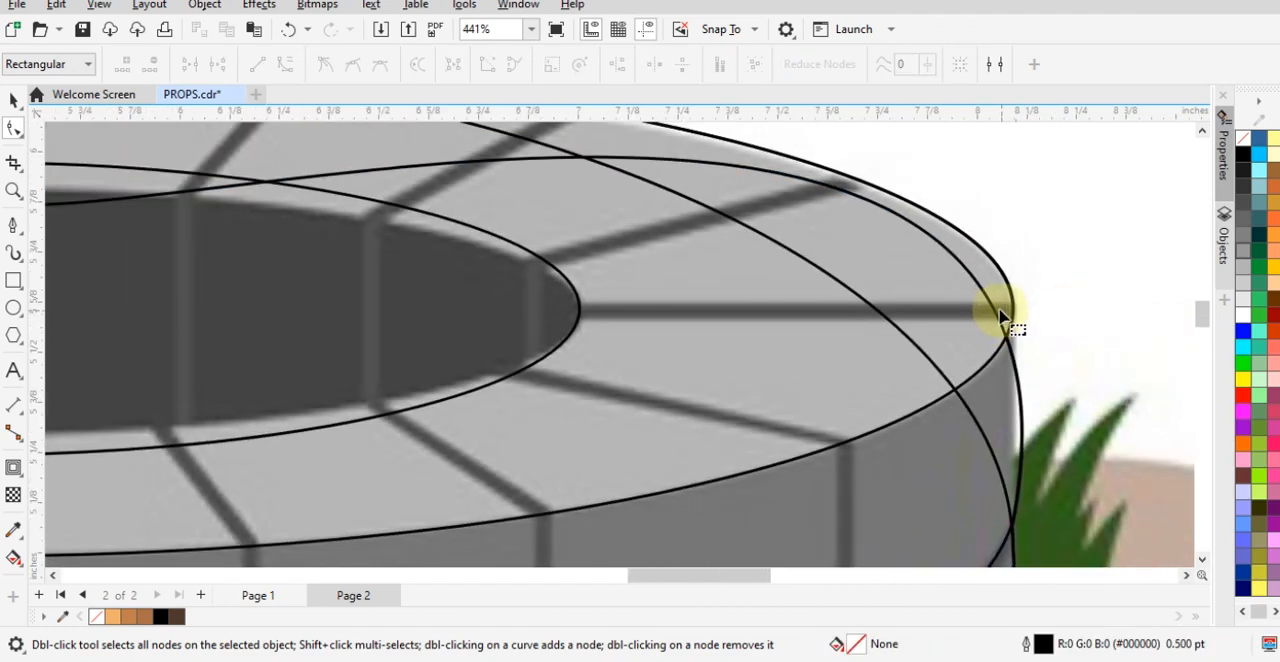
{"action": "left_click", "coordinate": [1005, 338]}
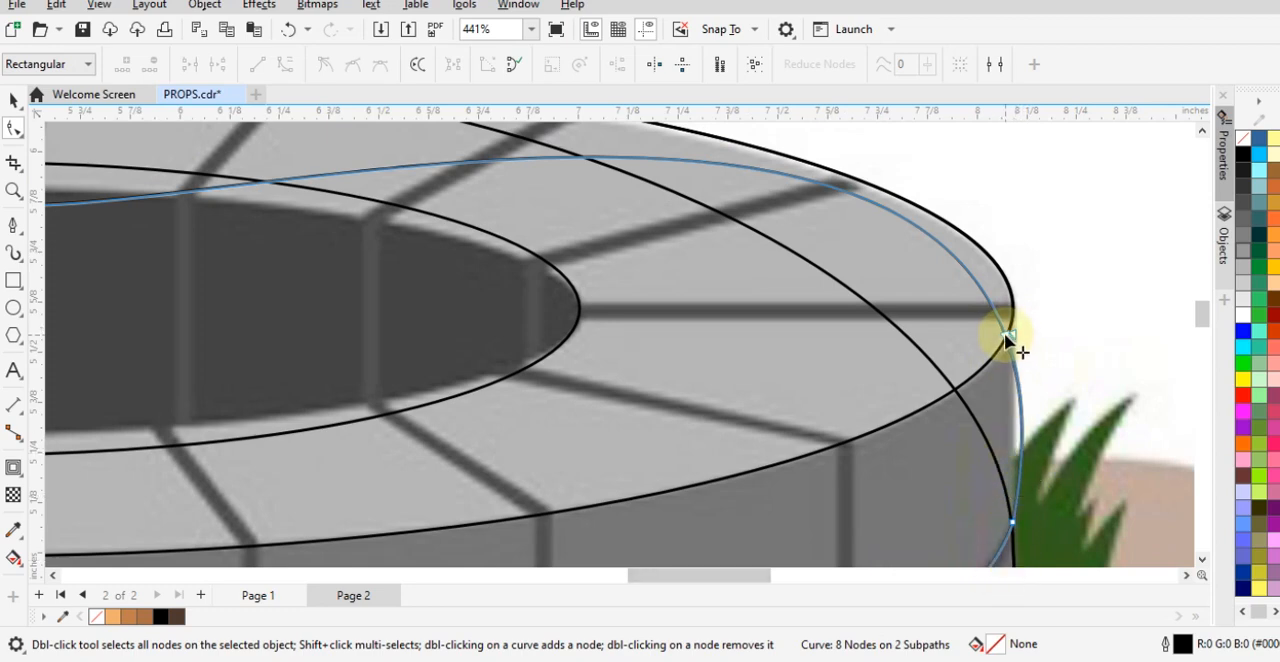
- Pull the detached end away from the right-hand break and delete the loose upper nodes of the upper brick row's outline
{"action": "left_click_drag", "start_coordinate": [1004, 333], "coordinate": [1062, 272]}
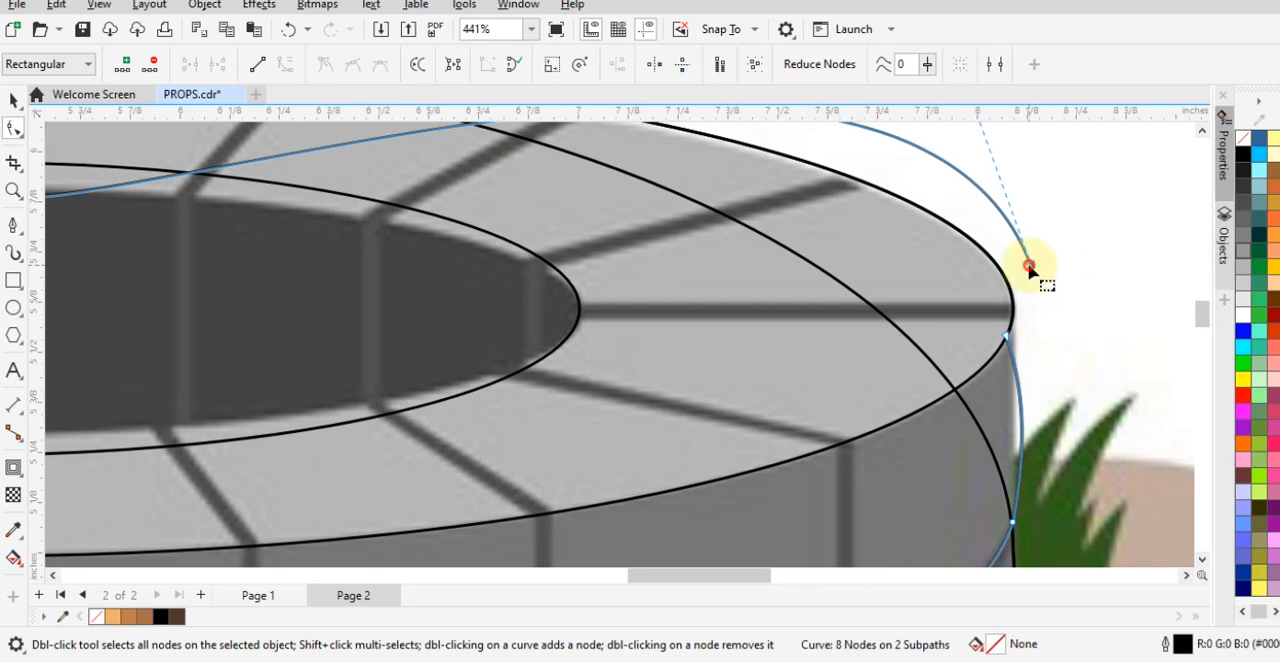
{"action": "double_click", "coordinate": [1029, 266]}
{"action": "scroll", "coordinate": [1046, 343], "scroll_direction": "down", "scroll_amount": 2}
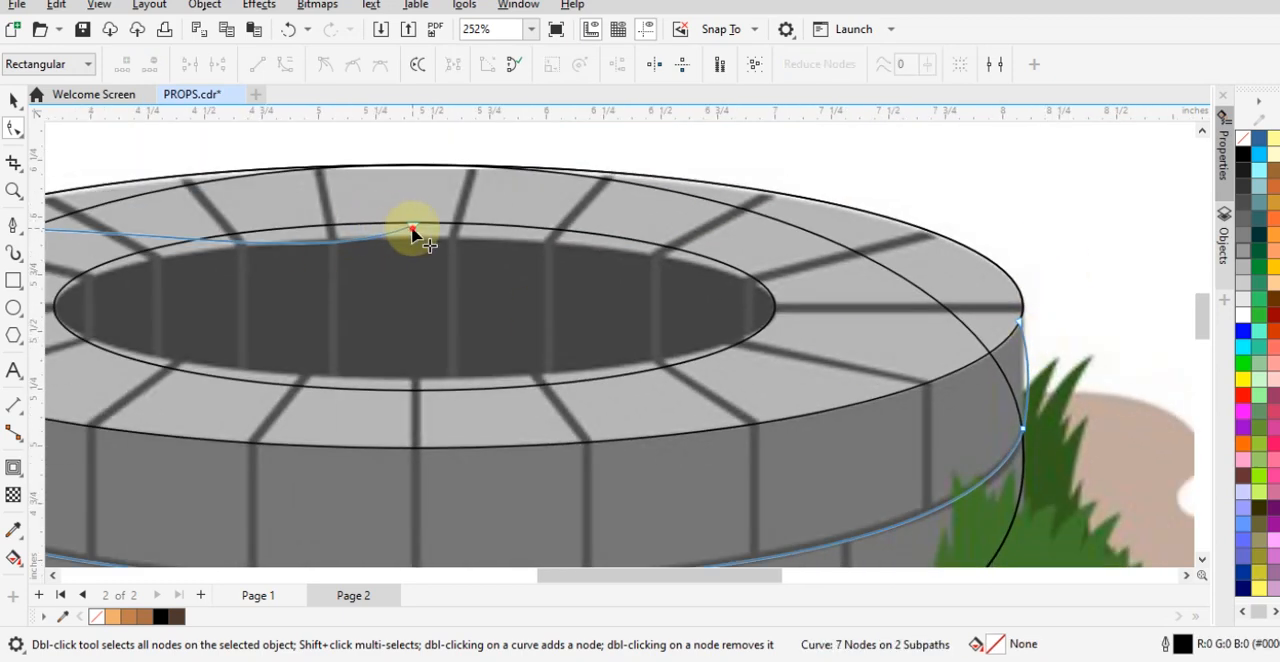
{"action": "double_click", "coordinate": [413, 229]}
{"action": "scroll", "coordinate": [194, 309], "scroll_direction": "down", "scroll_amount": 2}
{"action": "scroll", "coordinate": [150, 310], "scroll_direction": "up", "scroll_amount": 4}
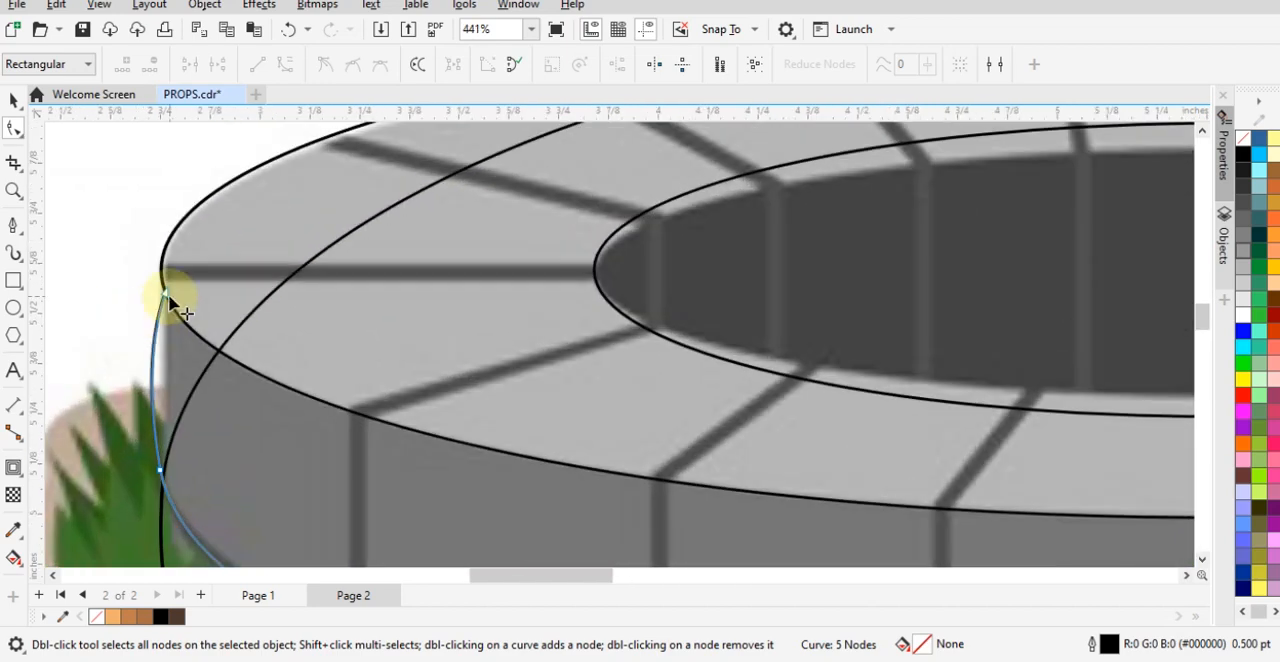
- Straighten the left side of the upper brick row's outline between the rim and the row's lower curve
{"action": "left_click", "coordinate": [166, 294]}
{"action": "left_click_drag", "start_coordinate": [152, 339], "coordinate": [169, 341]}
{"action": "left_click_drag", "start_coordinate": [147, 401], "coordinate": [160, 341]}
- Try to delete the silhouette's node at the rim's right end, and undo the deletion
{"action": "scroll", "coordinate": [148, 371], "scroll_direction": "down", "scroll_amount": 5}
{"action": "scroll", "coordinate": [771, 394], "scroll_direction": "up", "scroll_amount": 5}
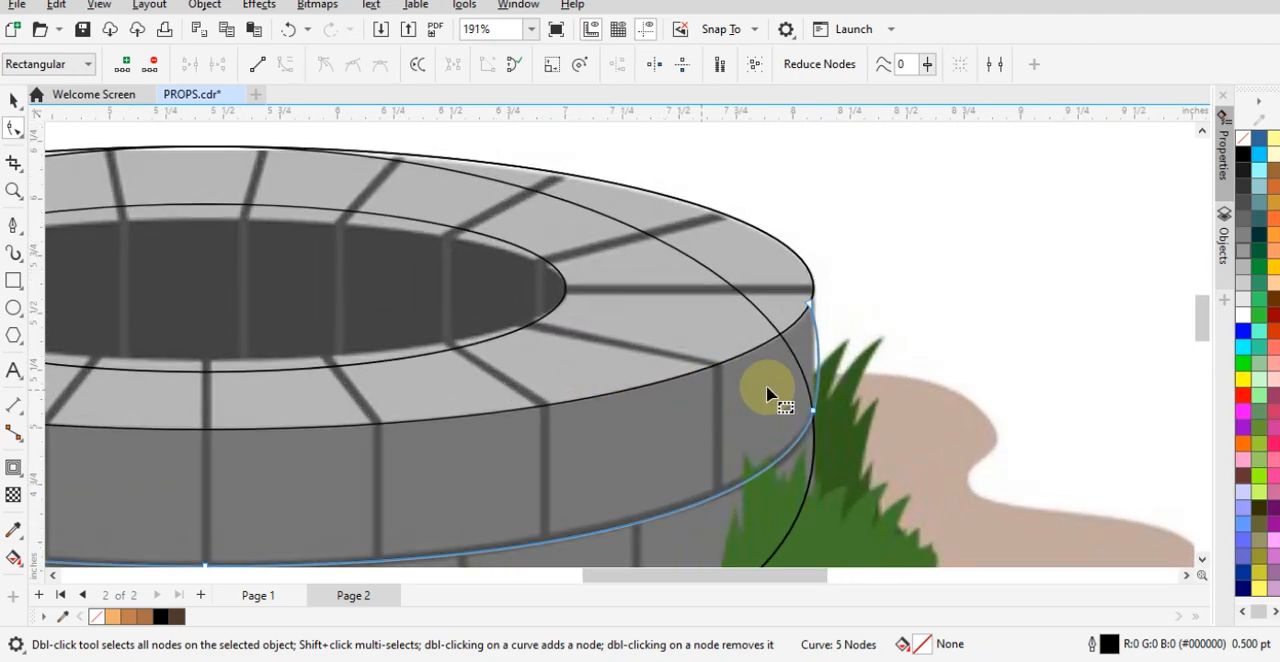
{"action": "left_click", "coordinate": [827, 261]}
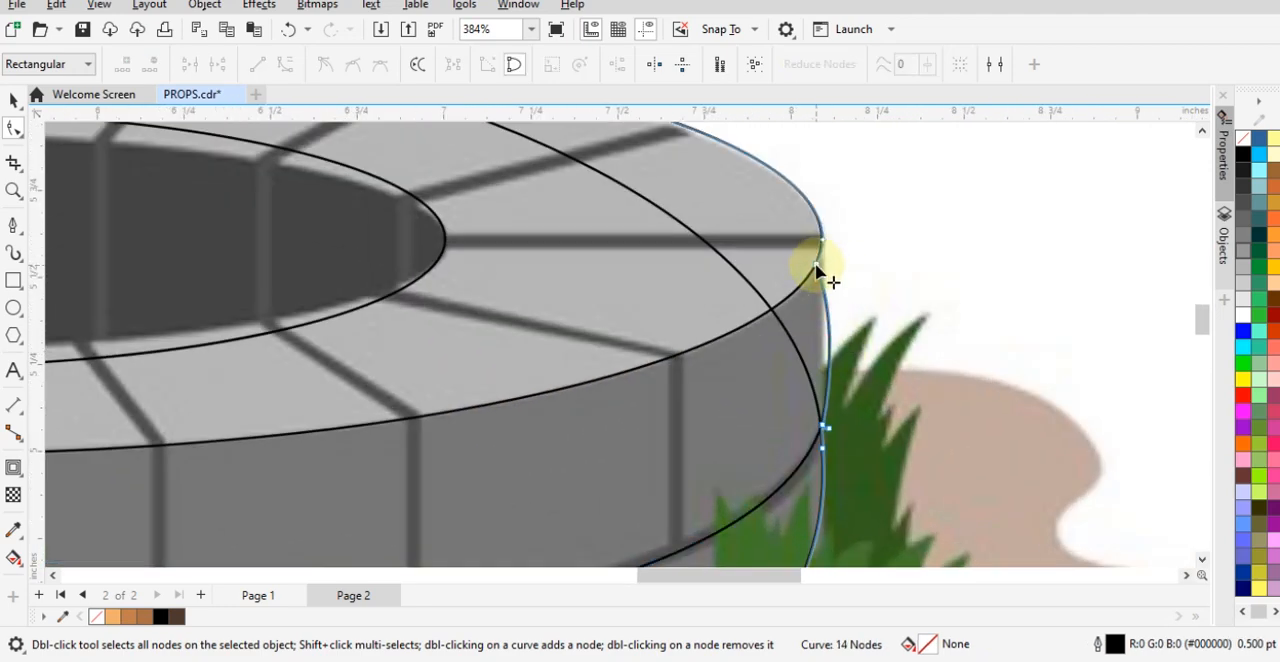
{"action": "left_click", "coordinate": [816, 266]}
{"action": "scroll", "coordinate": [826, 255], "scroll_direction": "up", "scroll_amount": 3}
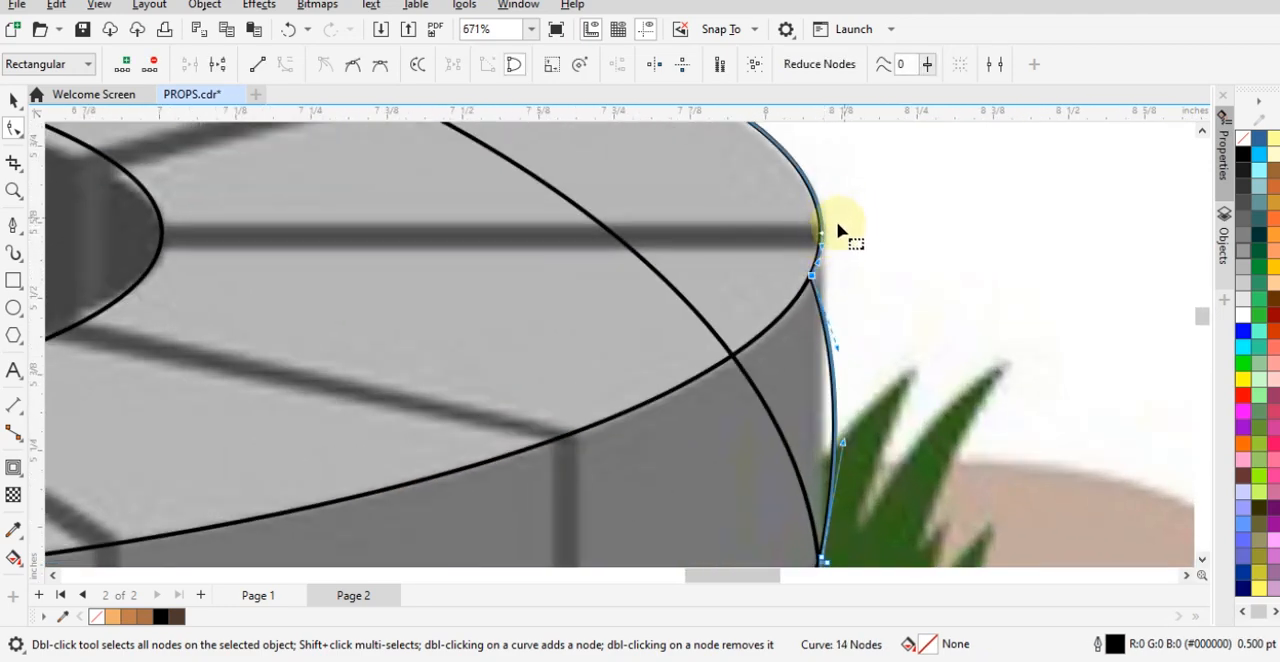
{"action": "double_click", "coordinate": [822, 237]}
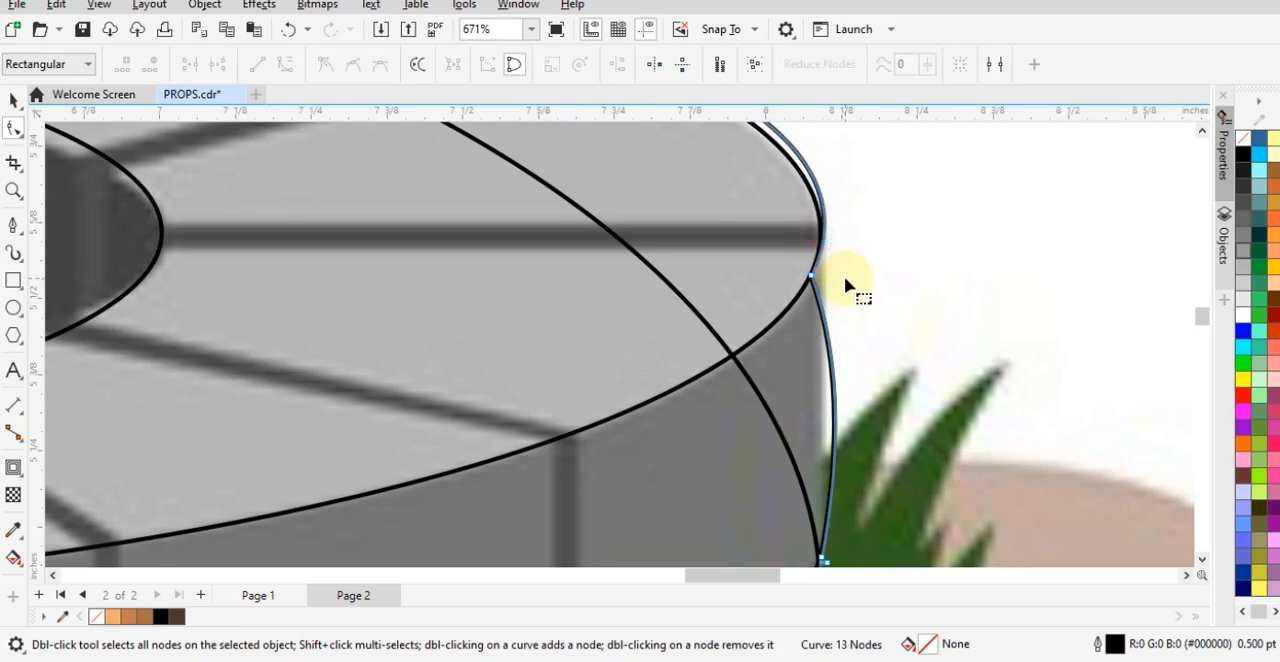
{"action": "key", "text": "ctrl+z"}
- Straighten the right side of the silhouette and the upper brick row's outline just below the rim
{"action": "left_click_drag", "start_coordinate": [790, 262], "coordinate": [810, 436]}
{"action": "left_click_drag", "start_coordinate": [820, 355], "coordinate": [812, 418]}
{"action": "scroll", "coordinate": [912, 302], "scroll_direction": "down", "scroll_amount": 2}
{"action": "scroll", "coordinate": [603, 420], "scroll_direction": "down", "scroll_amount": 4}
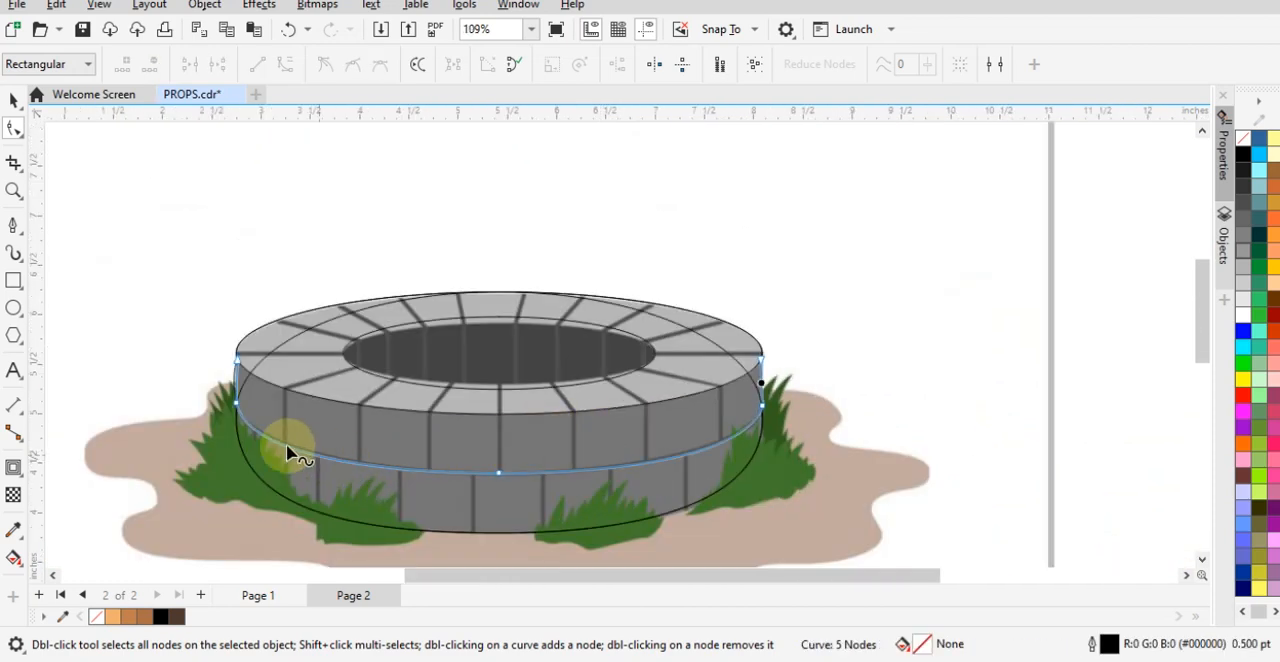
- Straighten the silhouette's left side below the rim to match the upper brick row's edge
{"action": "scroll", "coordinate": [240, 405], "scroll_direction": "up", "scroll_amount": 4}
{"action": "scroll", "coordinate": [240, 368], "scroll_direction": "up", "scroll_amount": 2}
{"action": "left_click", "coordinate": [252, 322]}
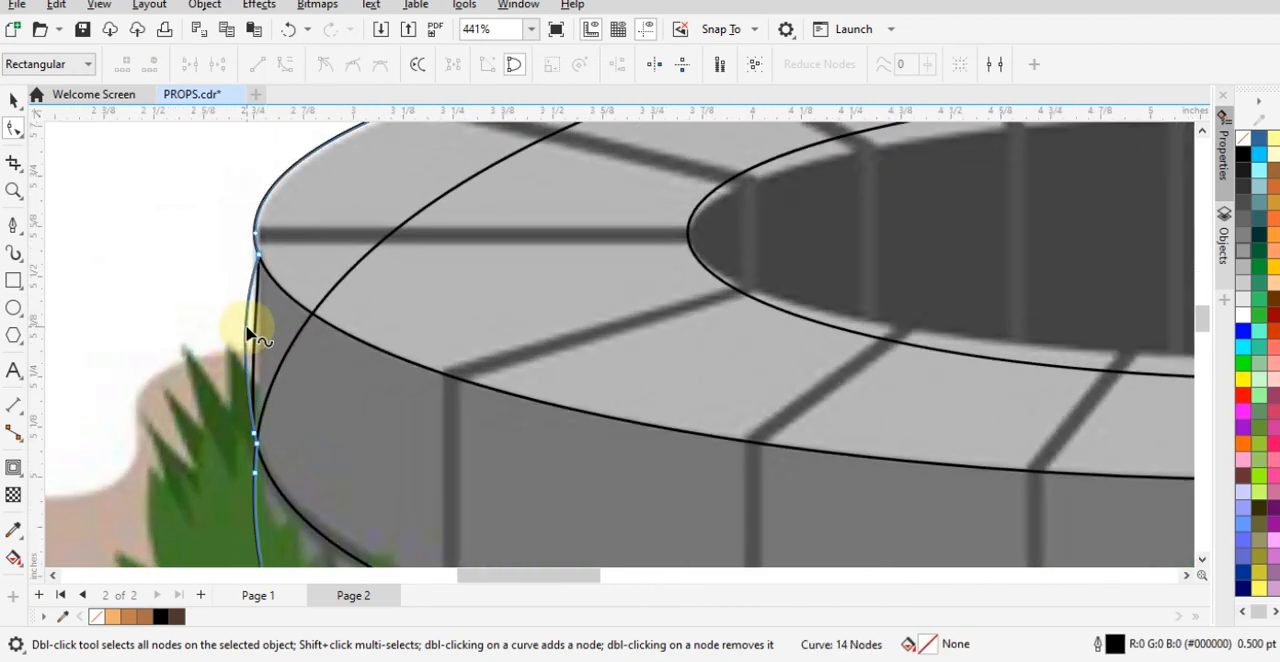
{"action": "left_click_drag", "start_coordinate": [251, 334], "coordinate": [262, 337]}
- Delete the leftover curve whose upper arc crosses the well's rim
{"action": "key", "text": "space"}
{"action": "scroll", "coordinate": [290, 390], "scroll_direction": "down", "scroll_amount": 5}
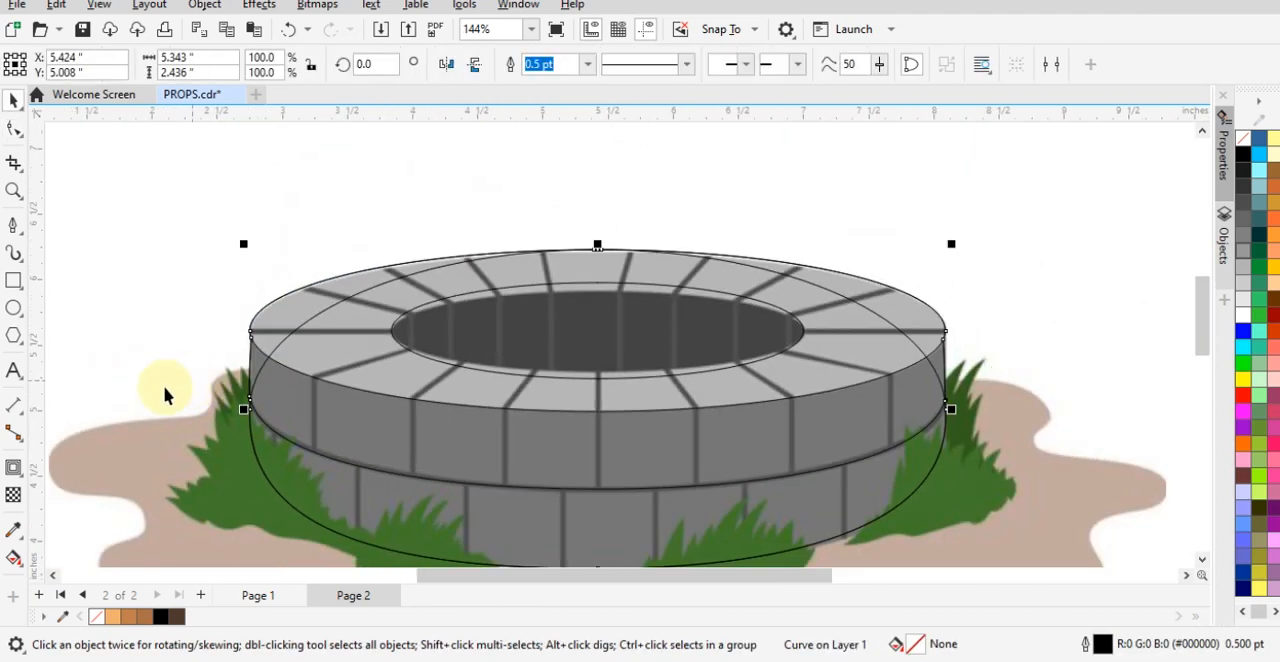
{"action": "left_click", "coordinate": [145, 390]}
{"action": "left_click_drag", "start_coordinate": [306, 326], "coordinate": [360, 297]}
{"action": "key", "text": "Delete"}
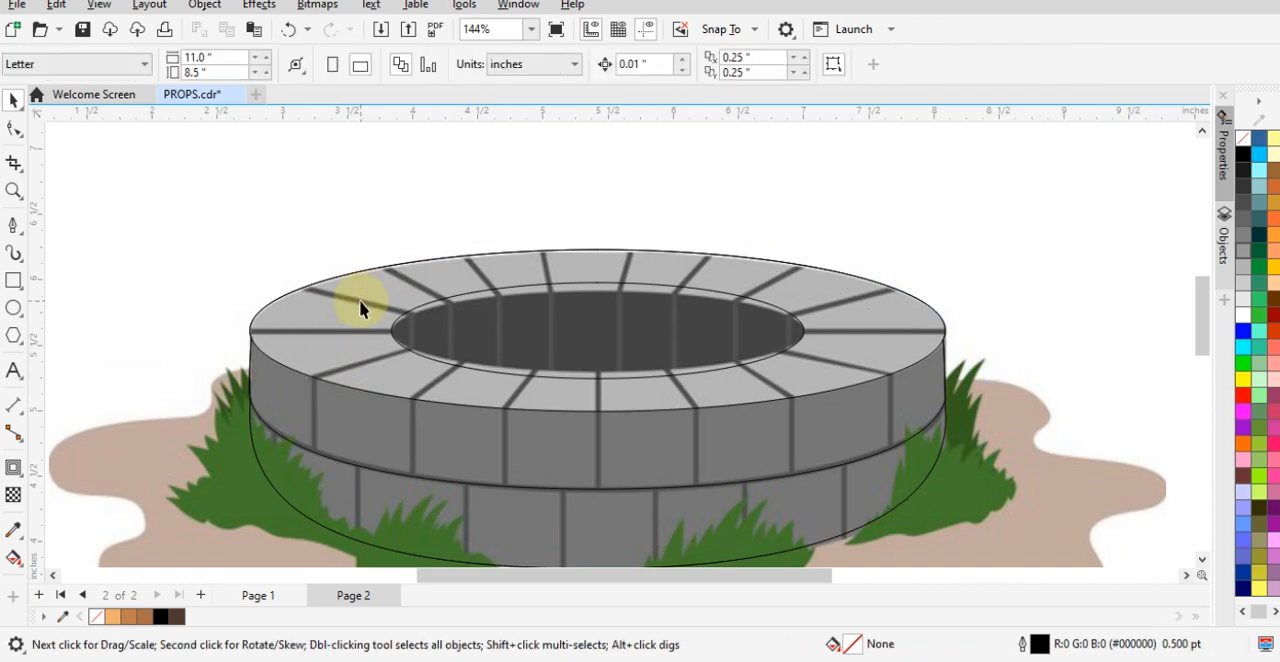
- Try to move the well's silhouette curve aside, and undo the move
{"action": "left_click", "coordinate": [326, 386]}
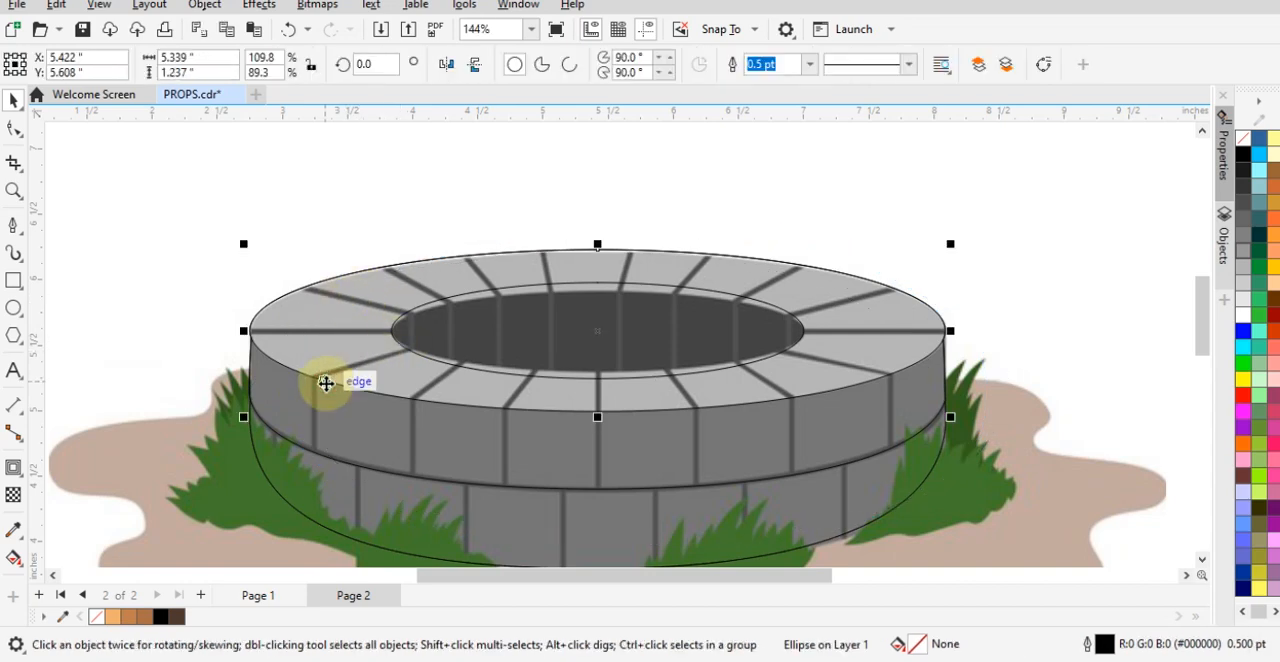
{"action": "left_click", "coordinate": [316, 454], "text": "shift"}
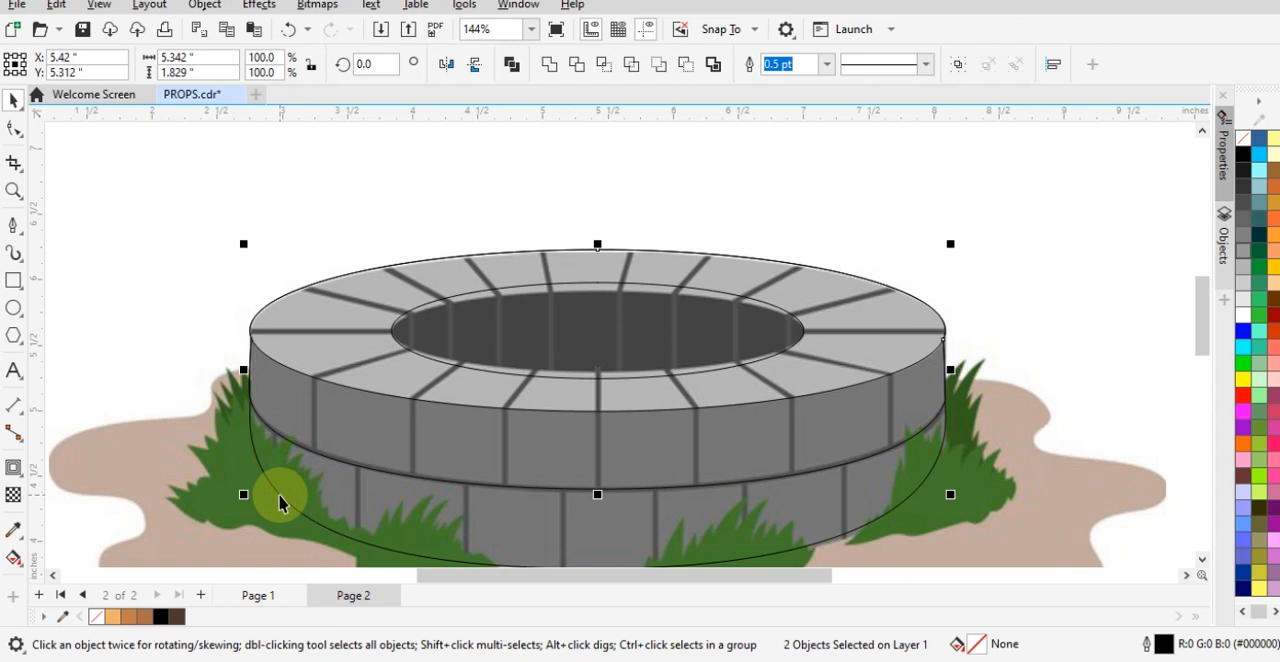
{"action": "left_click_drag", "start_coordinate": [280, 496], "coordinate": [203, 451]}
{"action": "key", "text": "ctrl+z"}
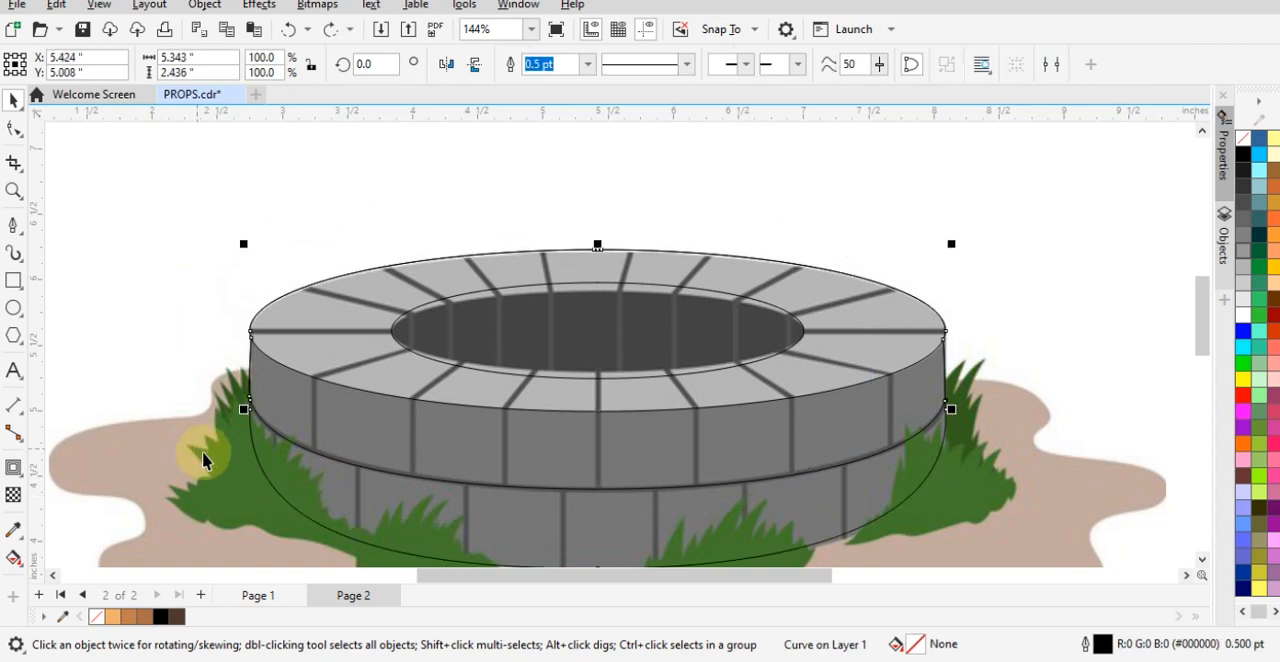
{"action": "left_click", "coordinate": [167, 342]}
{"action": "double_click", "coordinate": [350, 469]}
{"action": "left_click", "coordinate": [350, 469]}
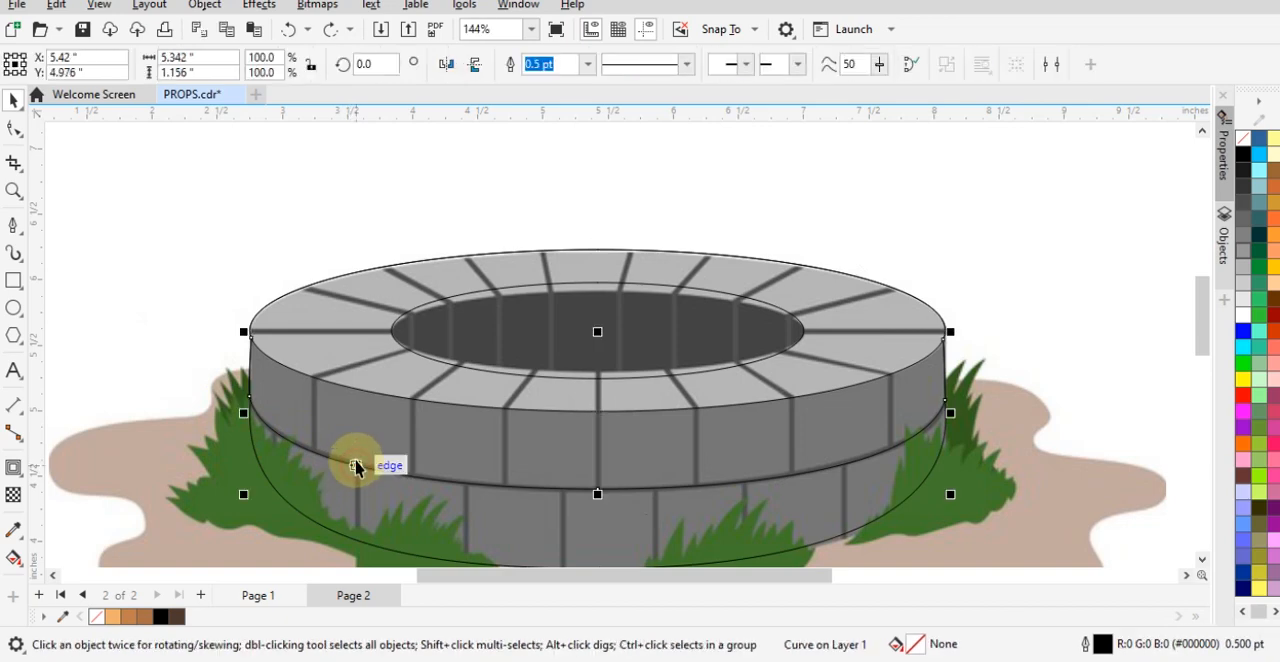
{"action": "left_click", "coordinate": [350, 385], "text": "shift"}
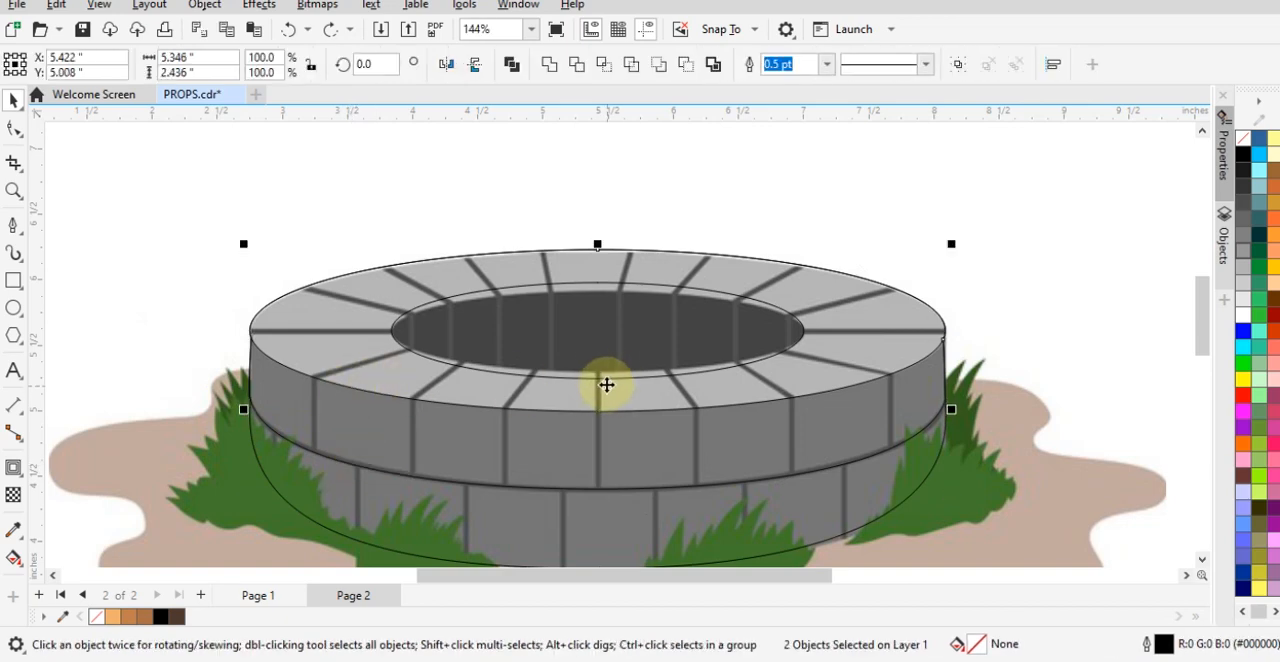
{"action": "mouse_move", "coordinate": [857, 379]}
{"action": "left_mouse_down"}
{"action": "mouse_move", "coordinate": [911, 306]}
{"action": "mouse_move", "coordinate": [871, 386]}
{"action": "left_mouse_up"}
{"action": "left_click", "coordinate": [1040, 380]}
{"action": "scroll", "coordinate": [287, 420], "scroll_direction": "left", "scroll_amount": 1}
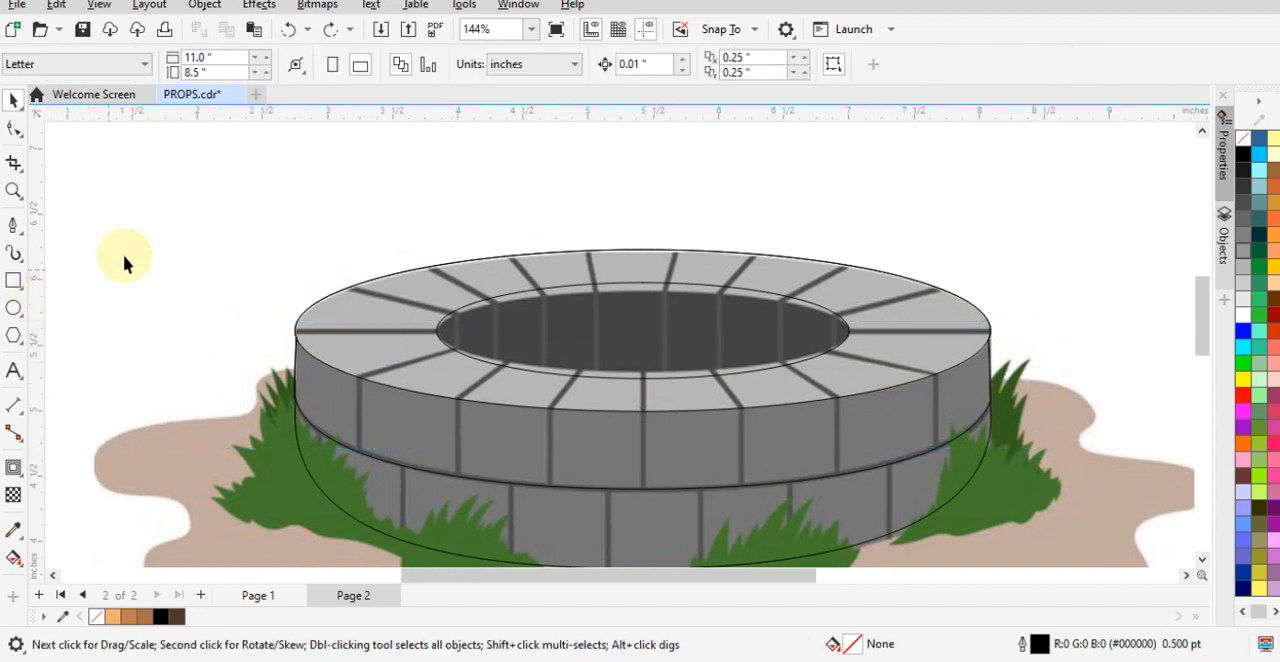
- Set the outline width of the rim ellipse and the upper brick row to 2.0 pt
{"action": "left_click", "coordinate": [525, 252]}
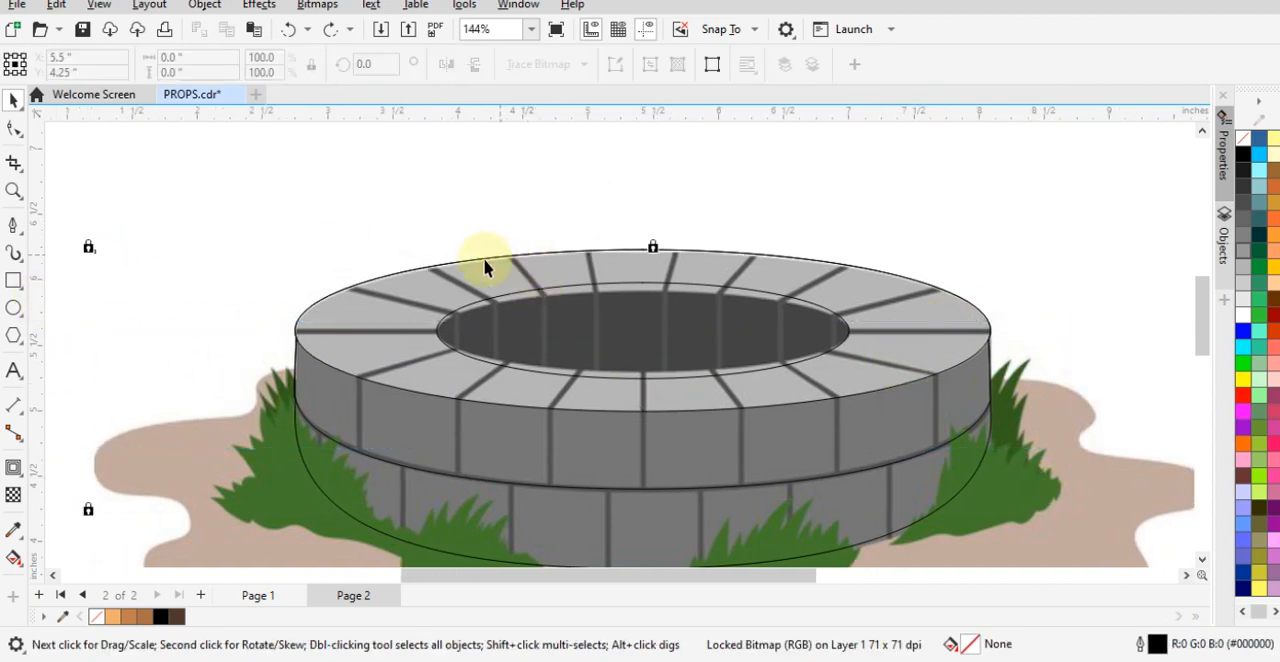
{"action": "left_click", "coordinate": [352, 362]}
{"action": "mouse_move", "coordinate": [429, 391]}
{"action": "left_mouse_down"}
{"action": "mouse_move", "coordinate": [538, 333]}
{"action": "mouse_move", "coordinate": [429, 391]}
{"action": "left_mouse_up"}
{"action": "left_click", "coordinate": [466, 480], "text": "shift"}
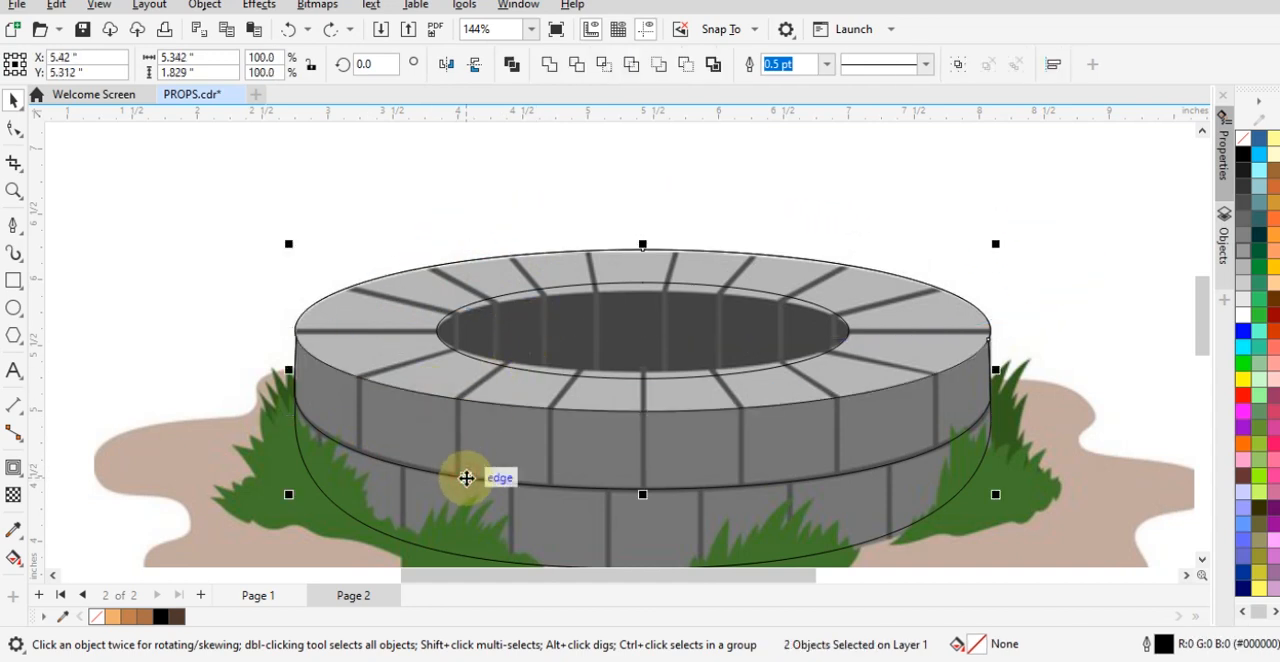
{"action": "key", "text": "F12"}
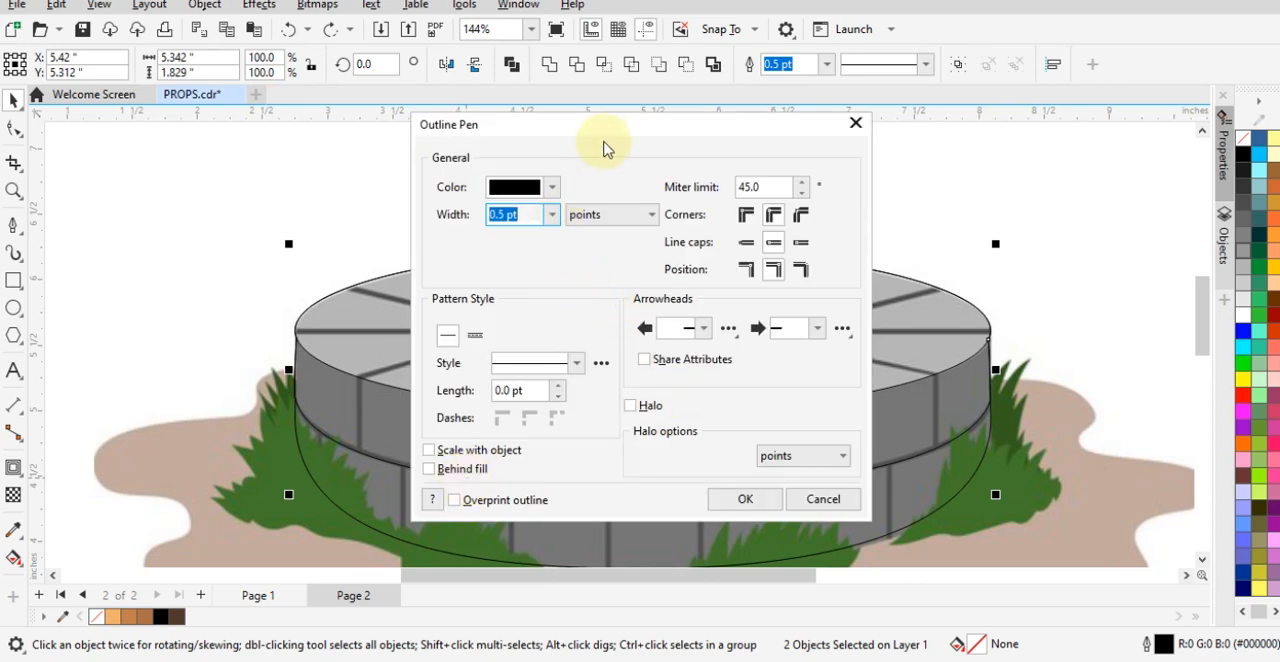
{"action": "left_click_drag", "start_coordinate": [604, 148], "coordinate": [1081, 113]}
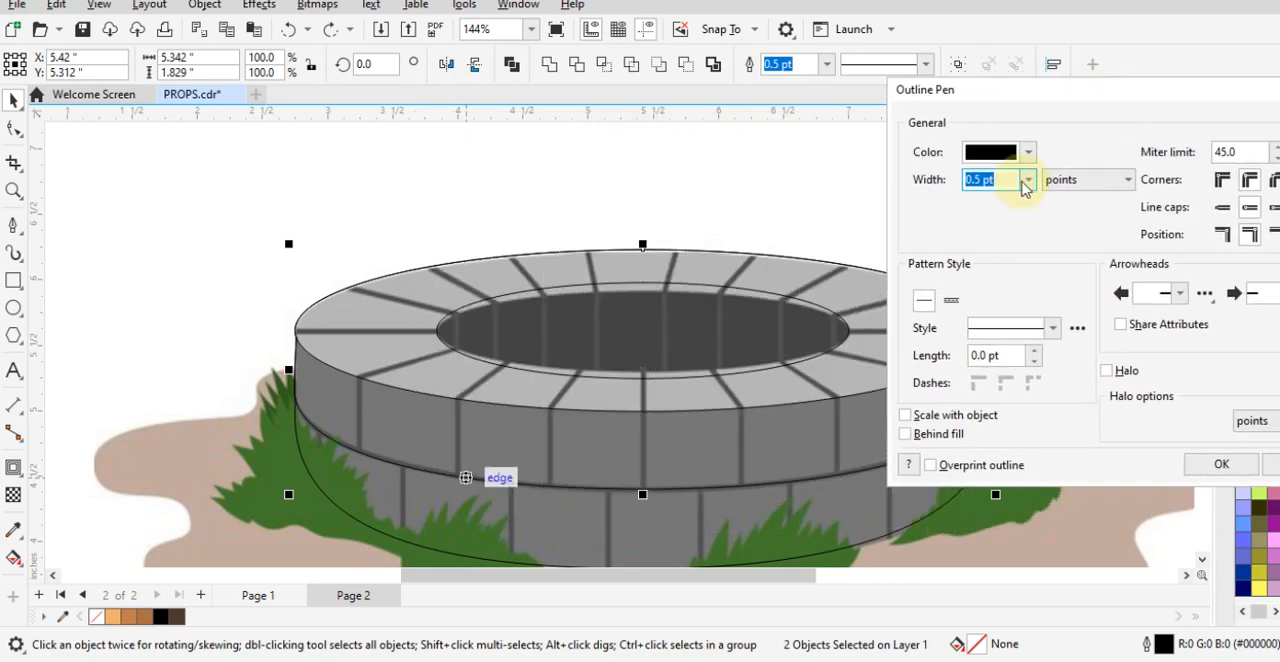
{"action": "left_click", "coordinate": [1025, 182]}
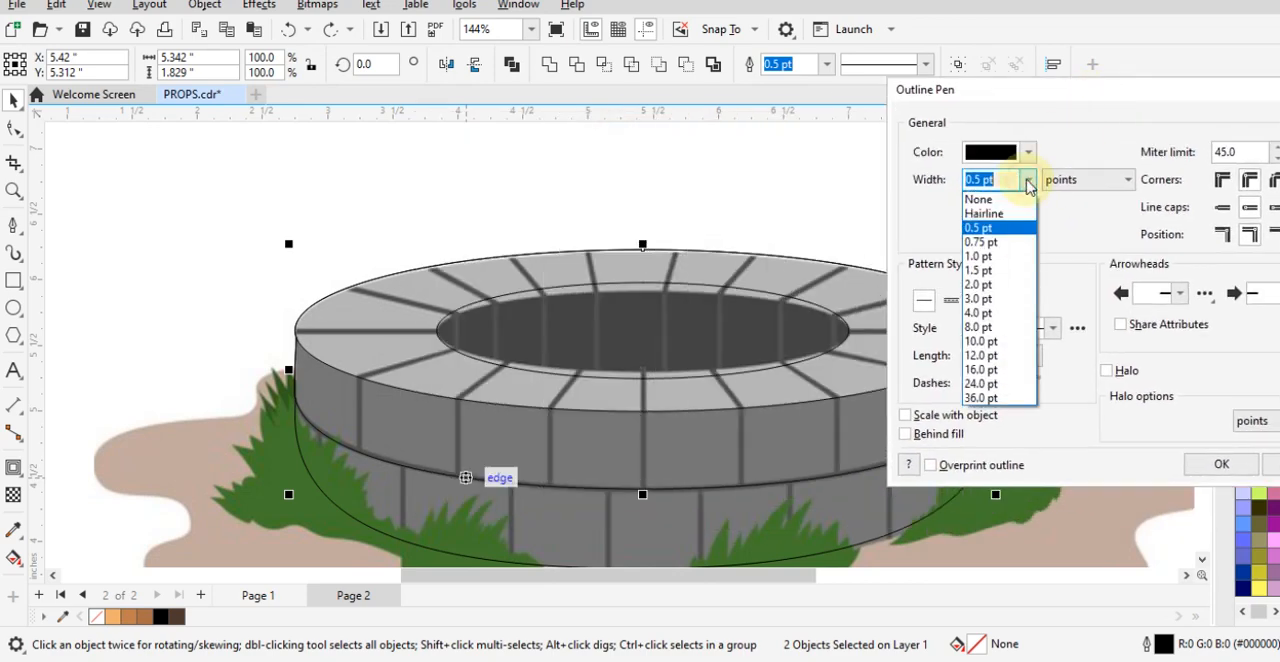
{"action": "left_click", "coordinate": [982, 285]}
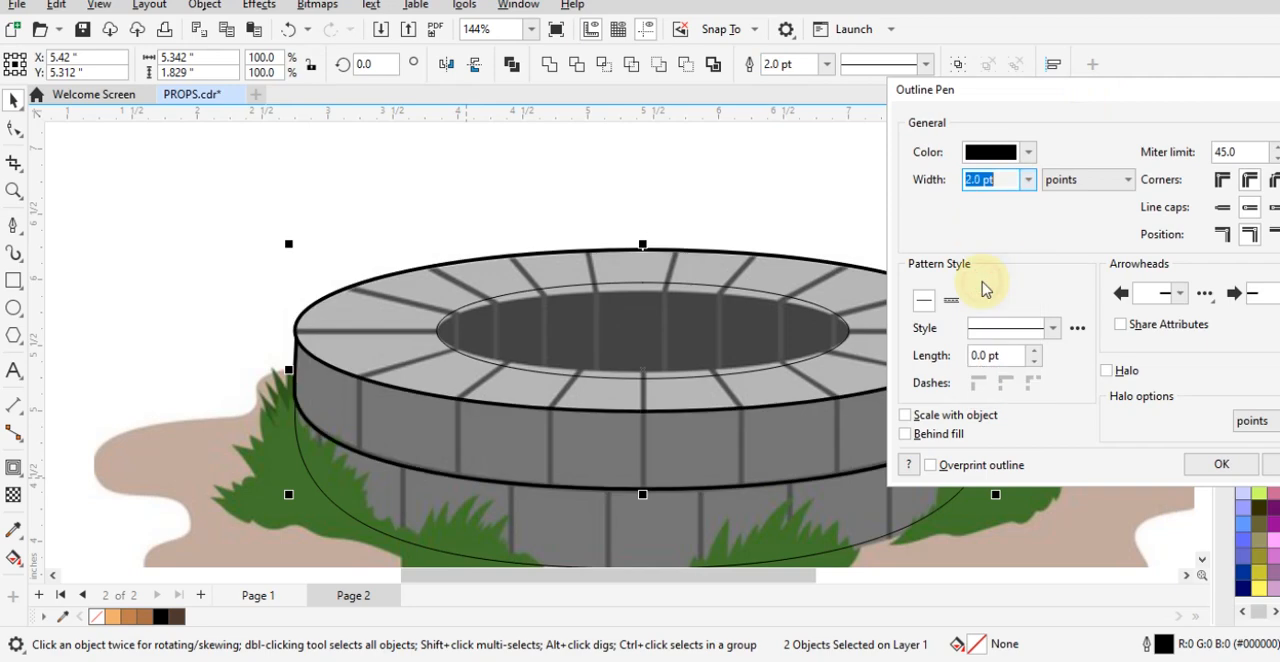
{"action": "left_click", "coordinate": [1222, 465]}
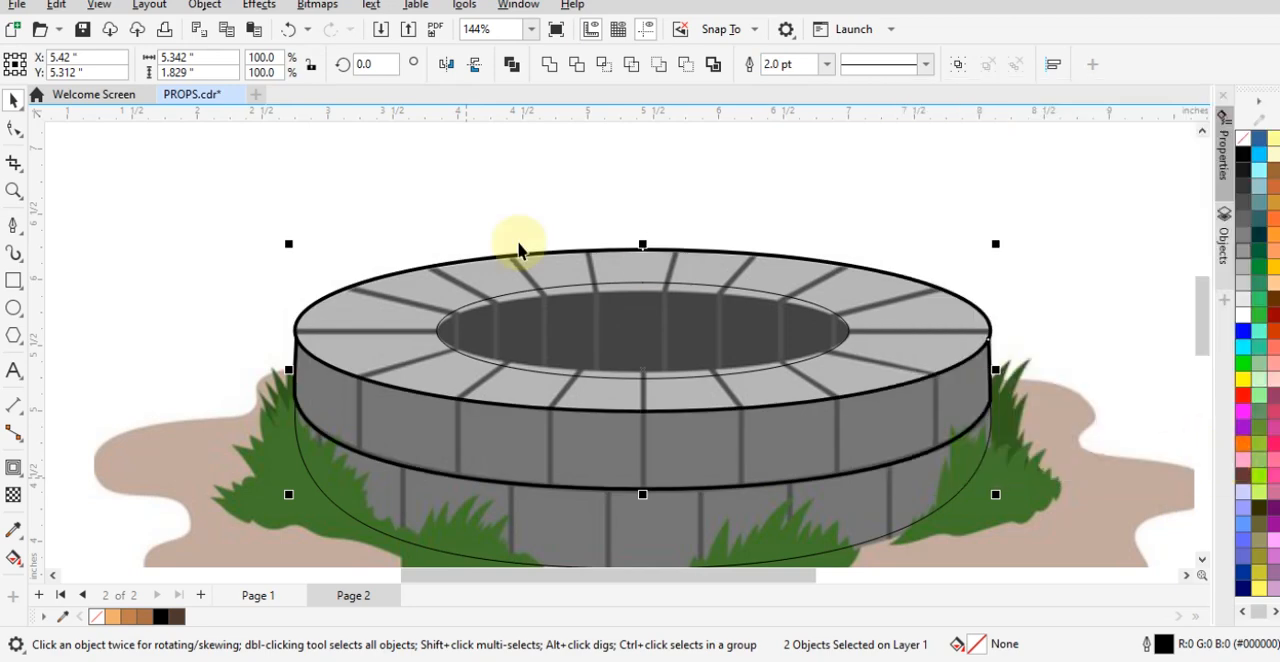
- Reduce the inner ellipse's height to about 0.622 inches to fit the upper and lower edges of the well's dark opening
{"action": "left_click", "coordinate": [340, 240]}
{"action": "left_click", "coordinate": [663, 340]}
{"action": "scroll", "coordinate": [663, 340], "scroll_direction": "up", "scroll_amount": 2}
{"action": "left_click", "coordinate": [631, 252]}
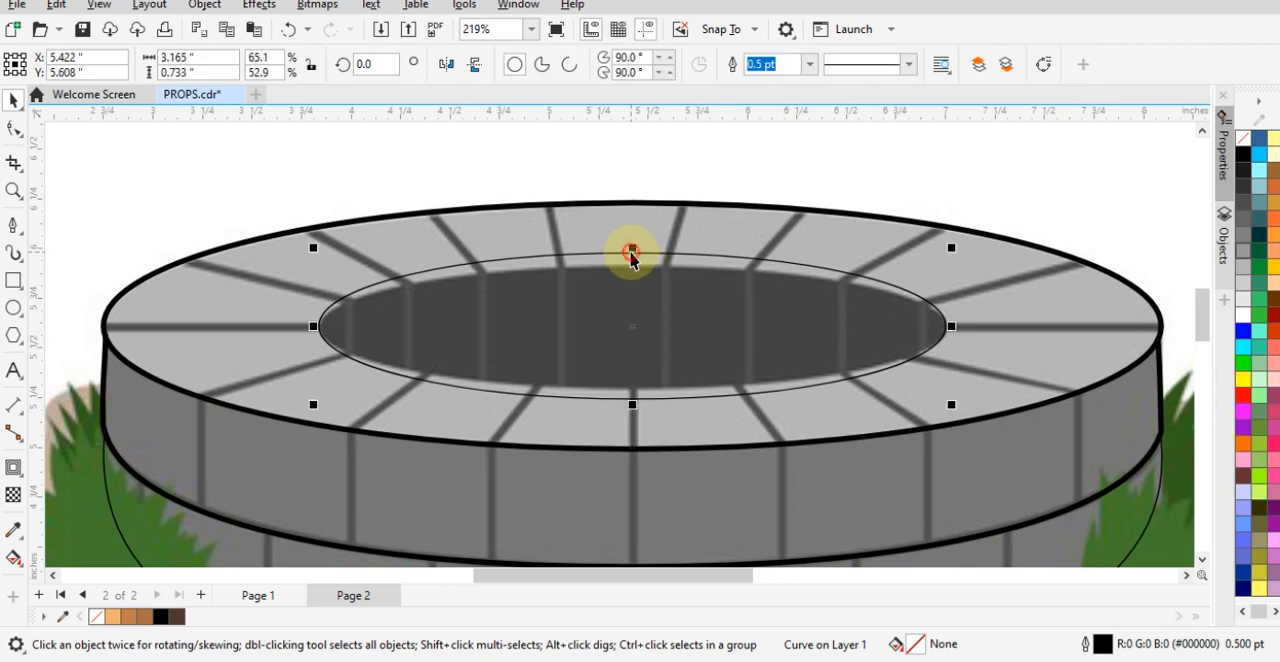
{"action": "left_click_drag", "start_coordinate": [631, 251], "coordinate": [631, 260]}
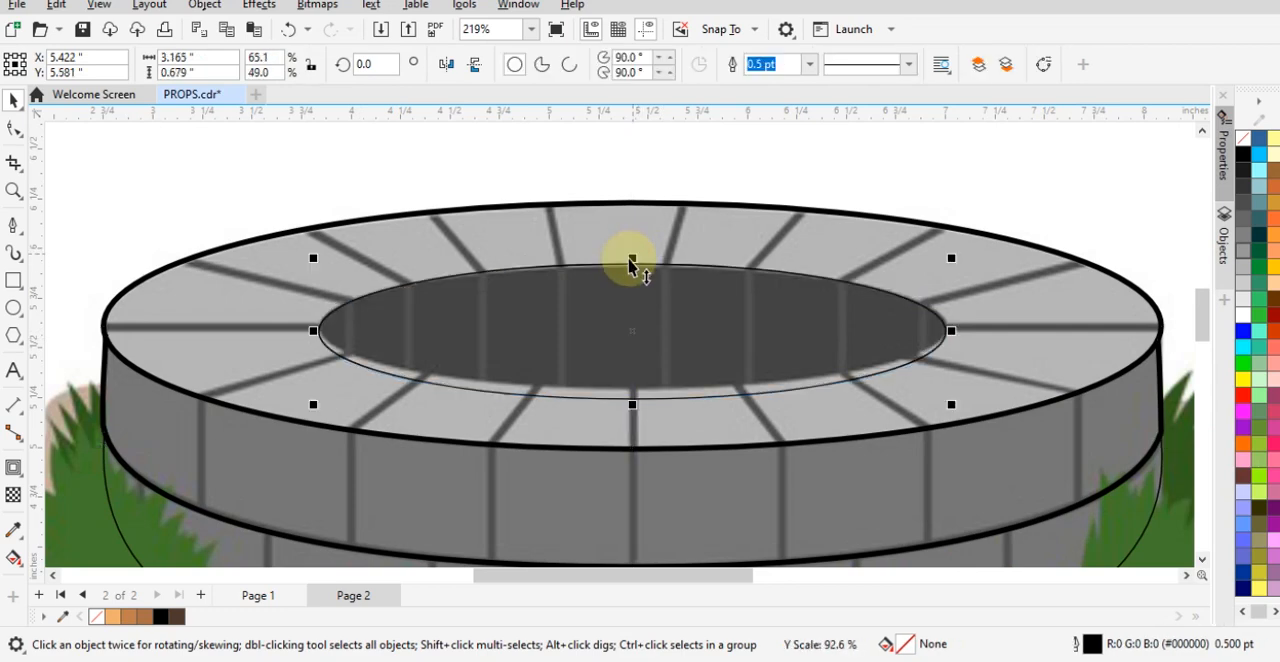
{"action": "left_click_drag", "start_coordinate": [634, 405], "coordinate": [635, 391]}
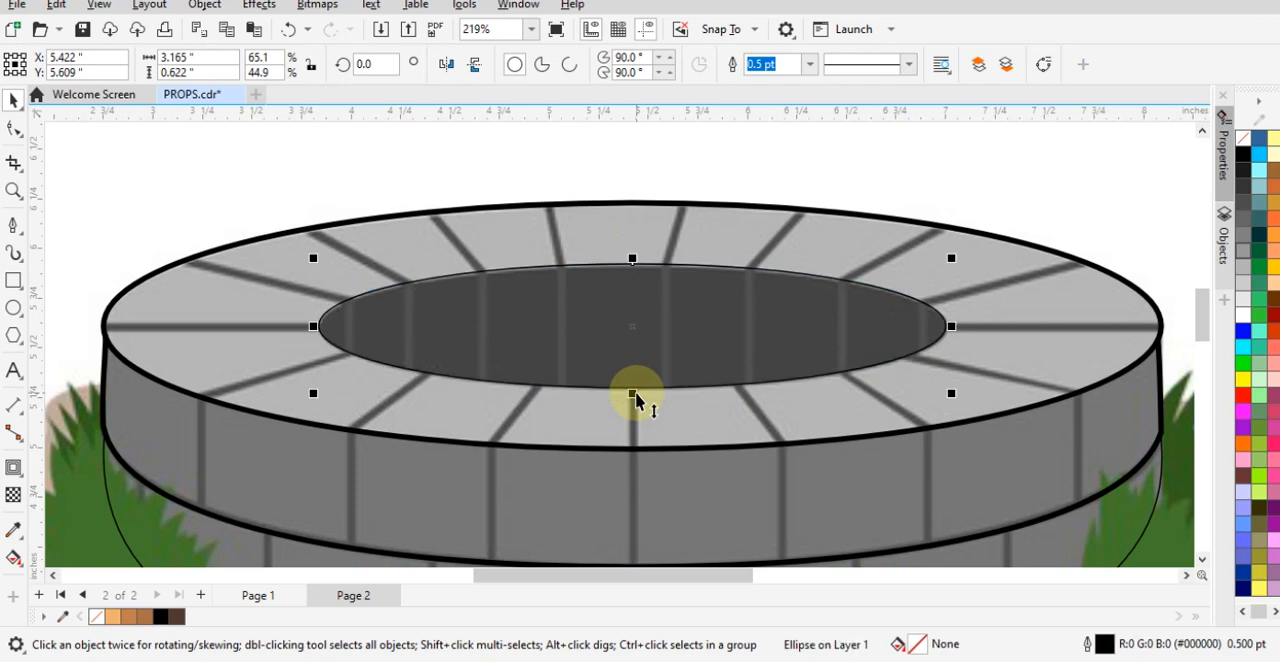
{"action": "right_click", "coordinate": [687, 387]}
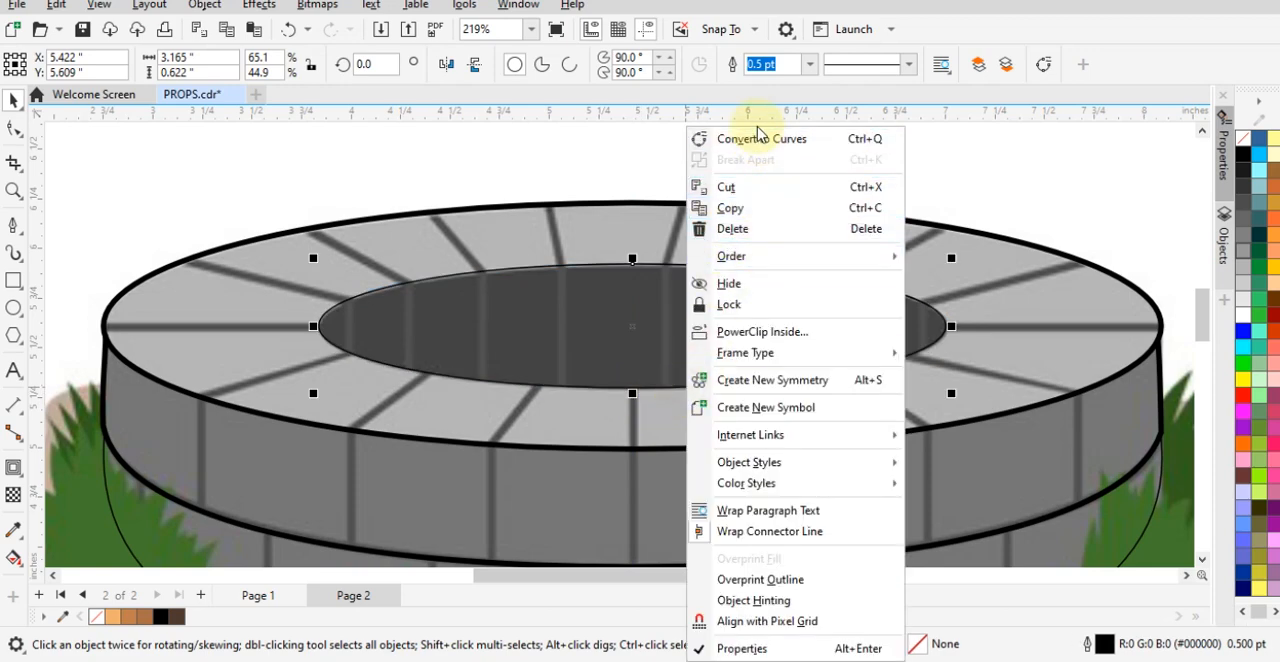
{"action": "left_click", "coordinate": [675, 71]}
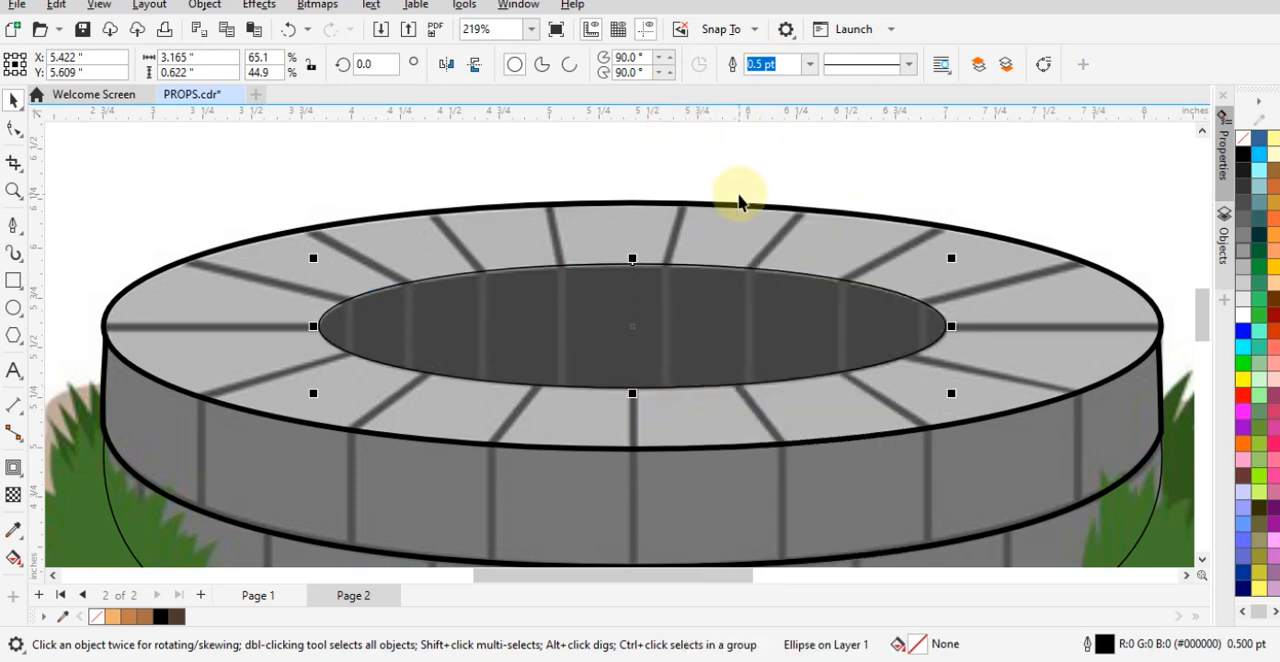
{"action": "left_click_drag", "start_coordinate": [723, 292], "coordinate": [680, 267]}
{"action": "key", "text": "ctrl+z"}
{"action": "left_click", "coordinate": [679, 286]}
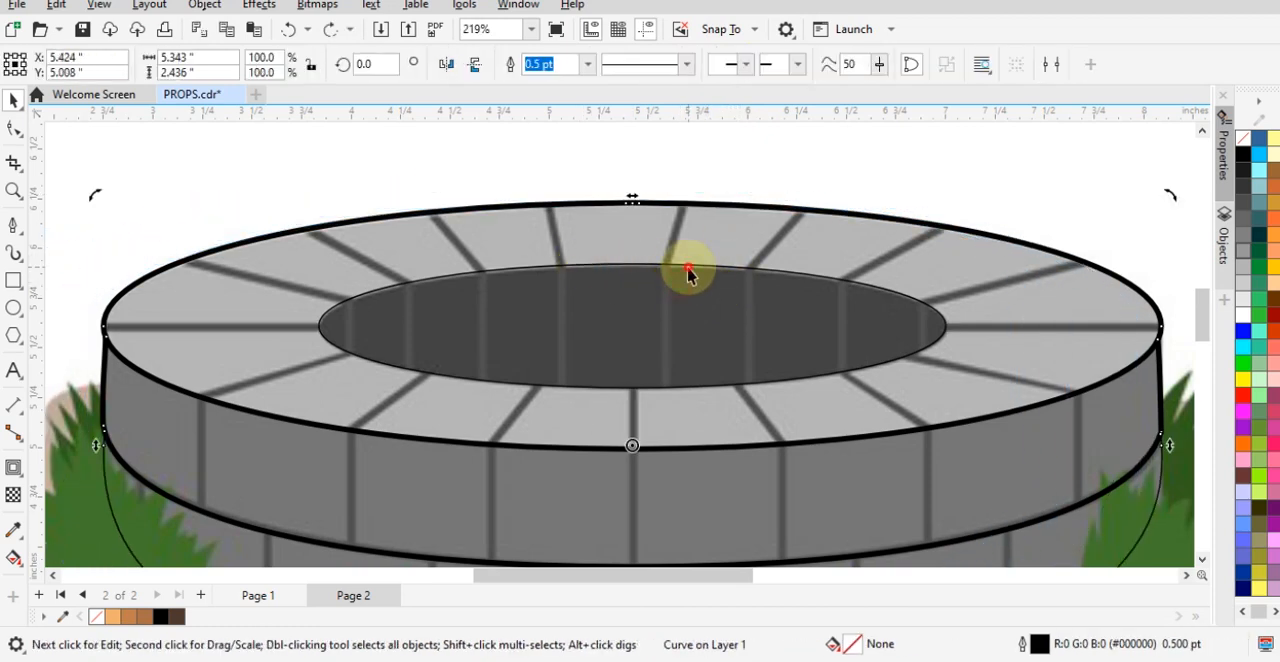
- Set the outline width of the ellipse around the well's opening to 2.0 pt
{"action": "left_click", "coordinate": [688, 268]}
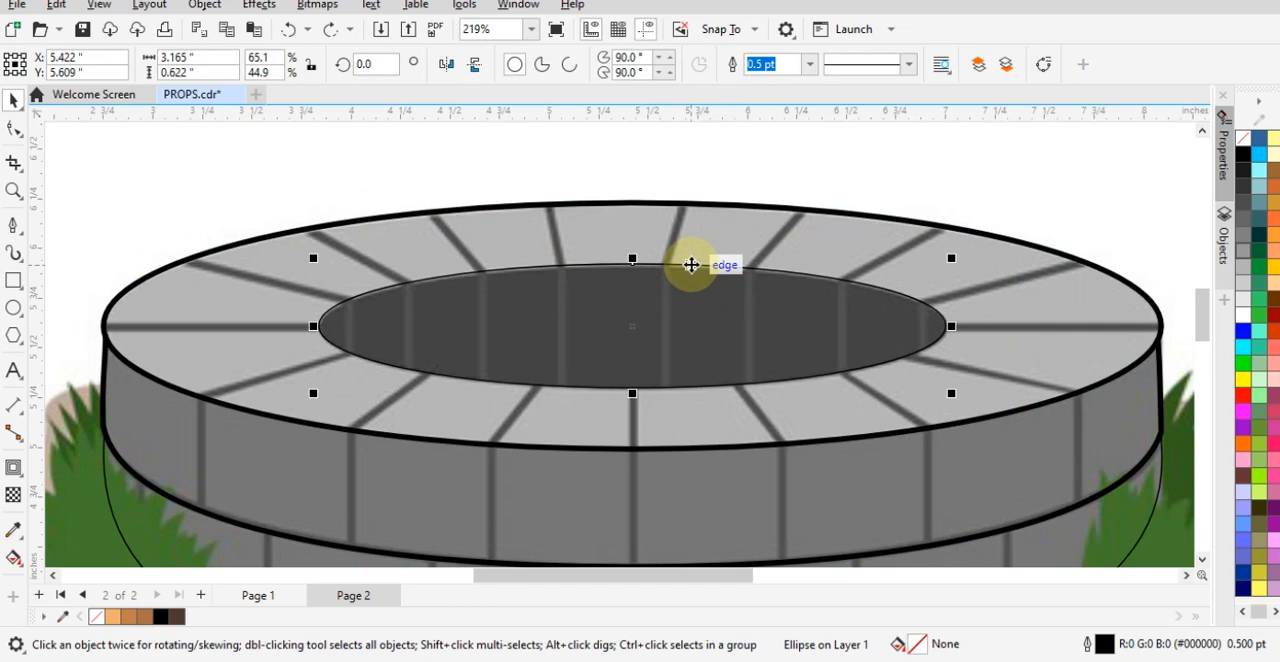
{"action": "key", "text": "F12"}
{"action": "left_click_drag", "start_coordinate": [531, 126], "coordinate": [908, 132]}
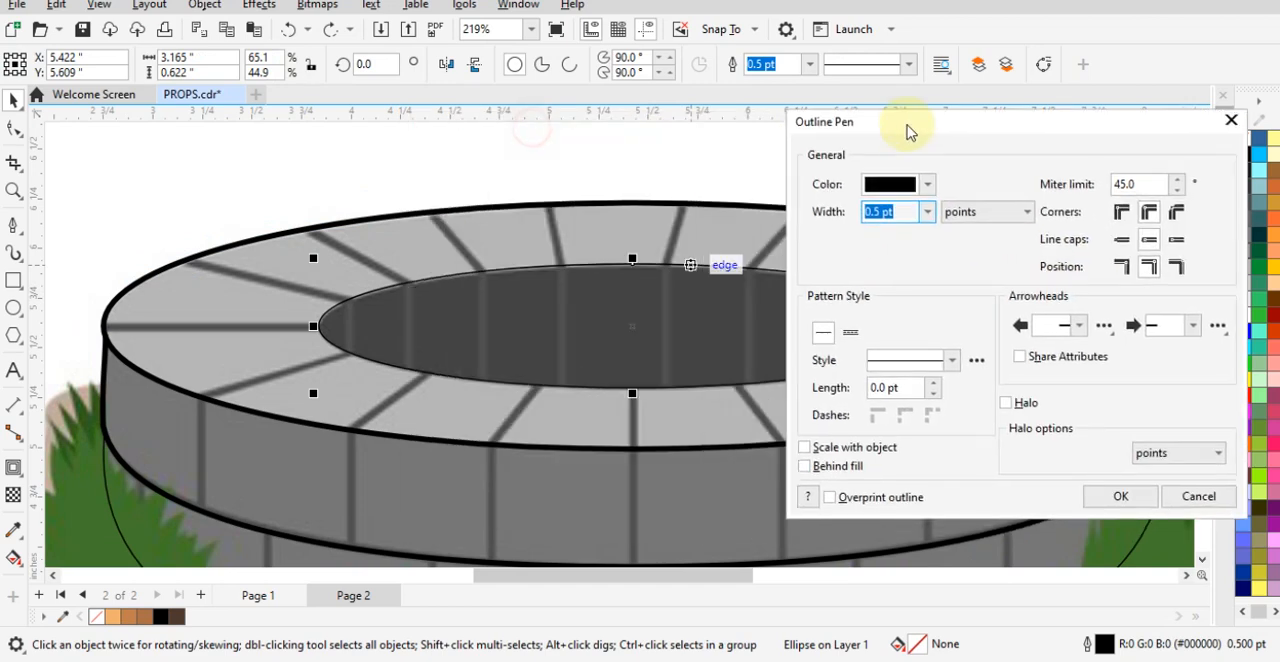
{"action": "left_click", "coordinate": [925, 213]}
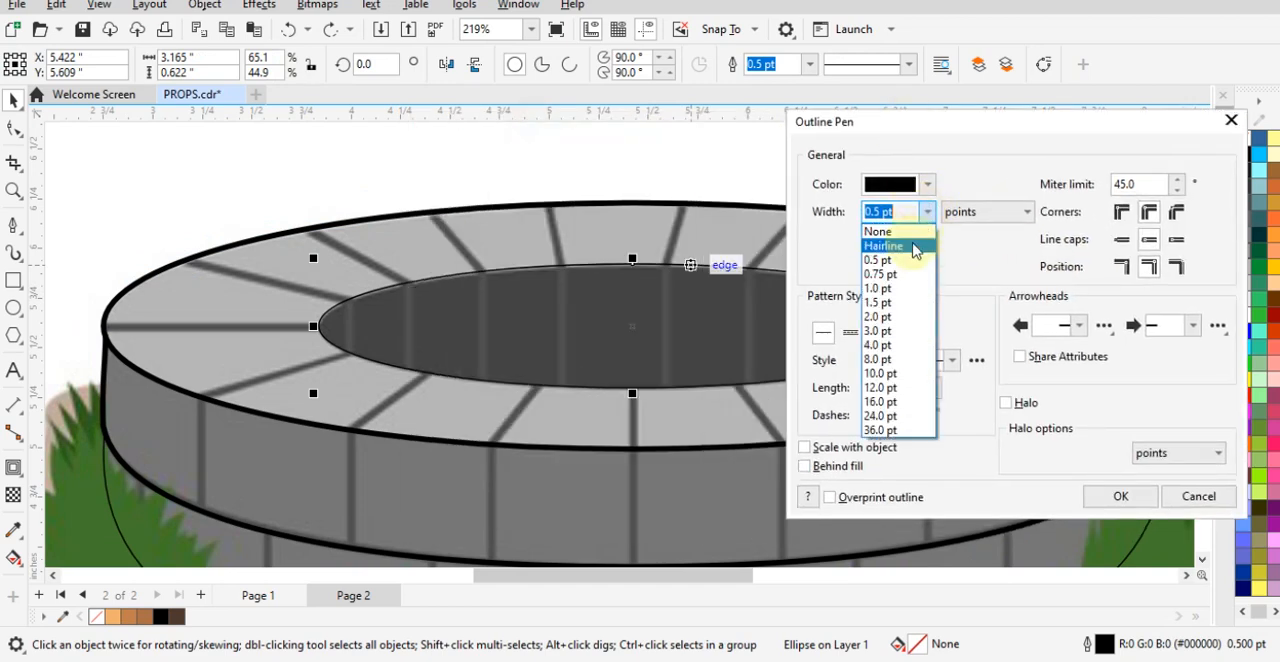
{"action": "left_click", "coordinate": [876, 318]}
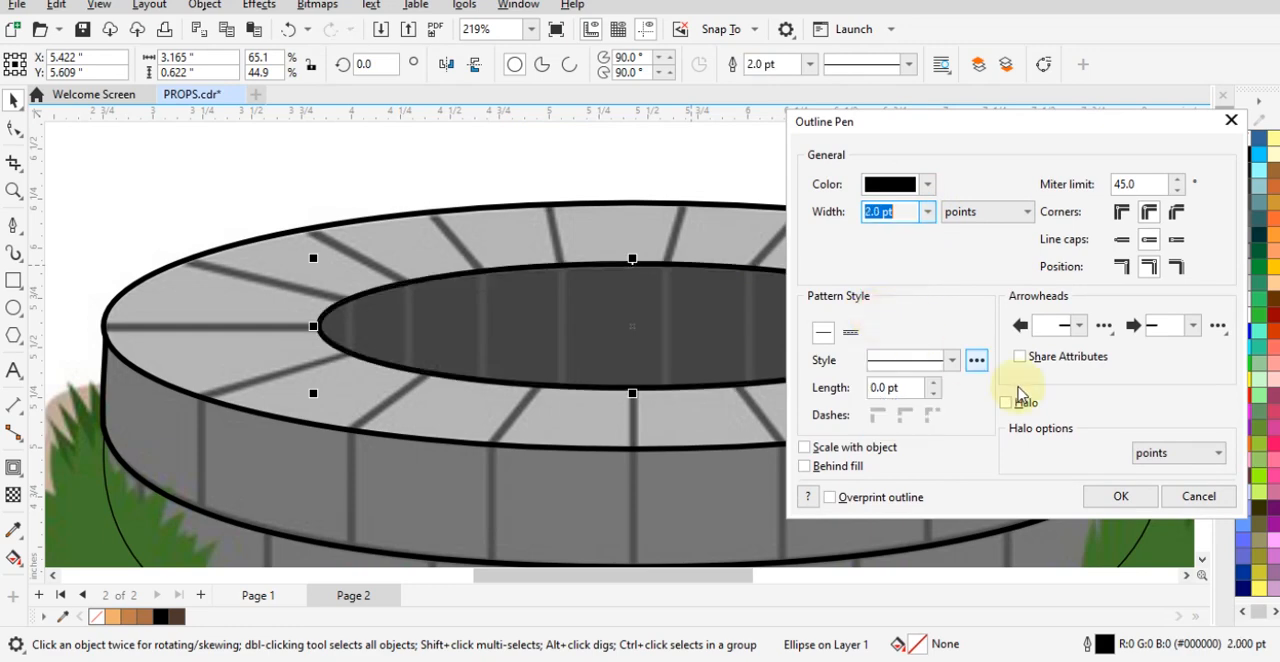
{"action": "left_click", "coordinate": [1121, 497]}
{"action": "scroll", "coordinate": [623, 260], "scroll_direction": "down", "scroll_amount": 2}
{"action": "left_click", "coordinate": [846, 149]}
{"action": "scroll", "coordinate": [860, 440], "scroll_direction": "down", "scroll_amount": 1}
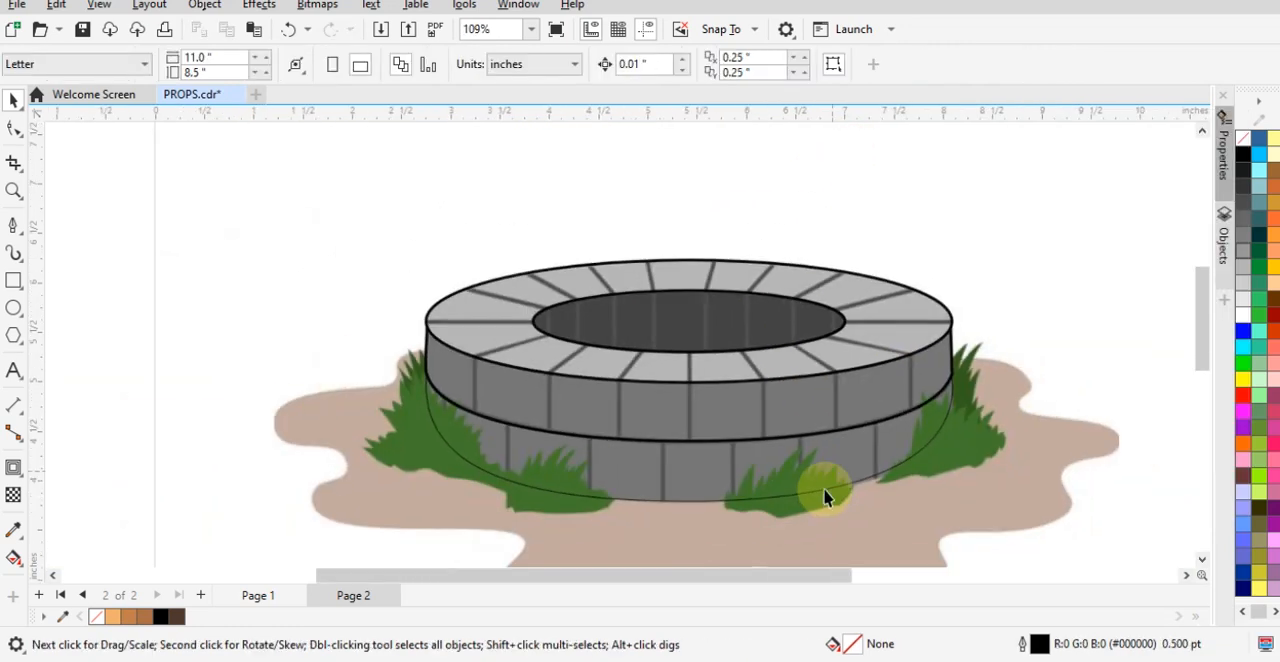
- Move the four traced well outlines together off the reference image, to the empty area left of it
{"action": "left_click_drag", "start_coordinate": [264, 204], "coordinate": [1060, 558]}
{"action": "scroll", "coordinate": [908, 429], "scroll_direction": "down", "scroll_amount": 1}
{"action": "left_click_drag", "start_coordinate": [908, 429], "coordinate": [412, 420]}
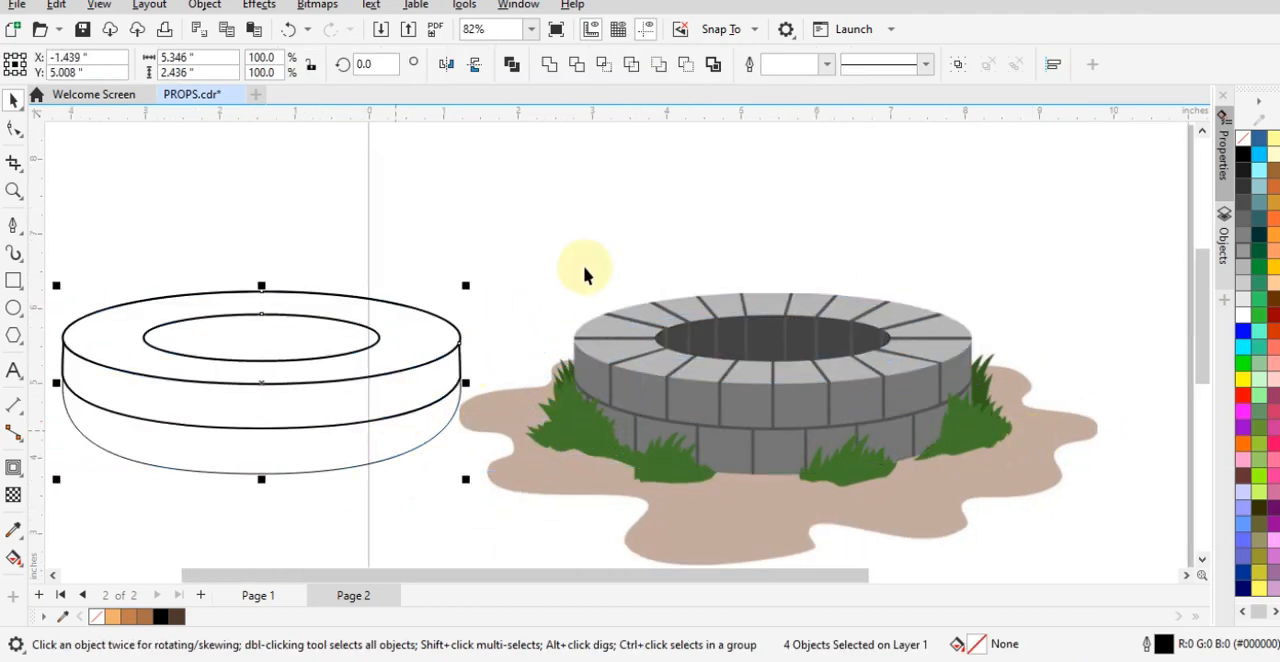
{"action": "left_click", "coordinate": [605, 230]}
- Fill the well's silhouette curve with the brick gray #777777 sampled from the reference's lower brick row
{"action": "left_click", "coordinate": [354, 458]}
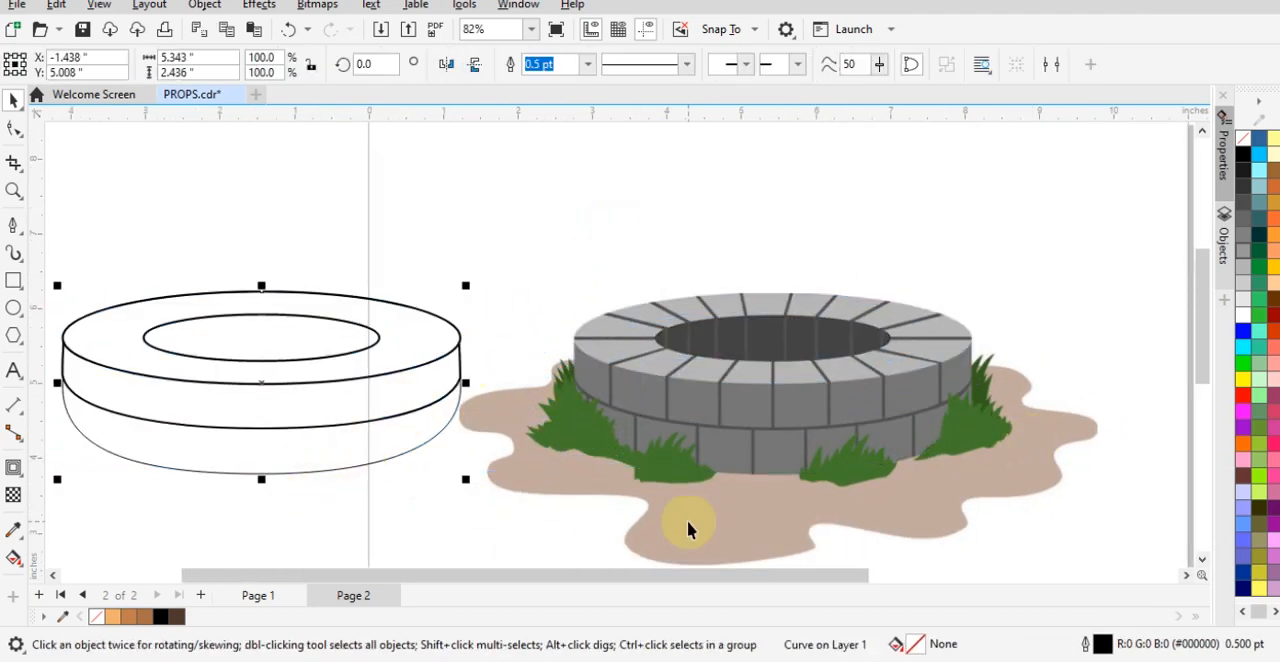
{"action": "key", "text": "shift+F11"}
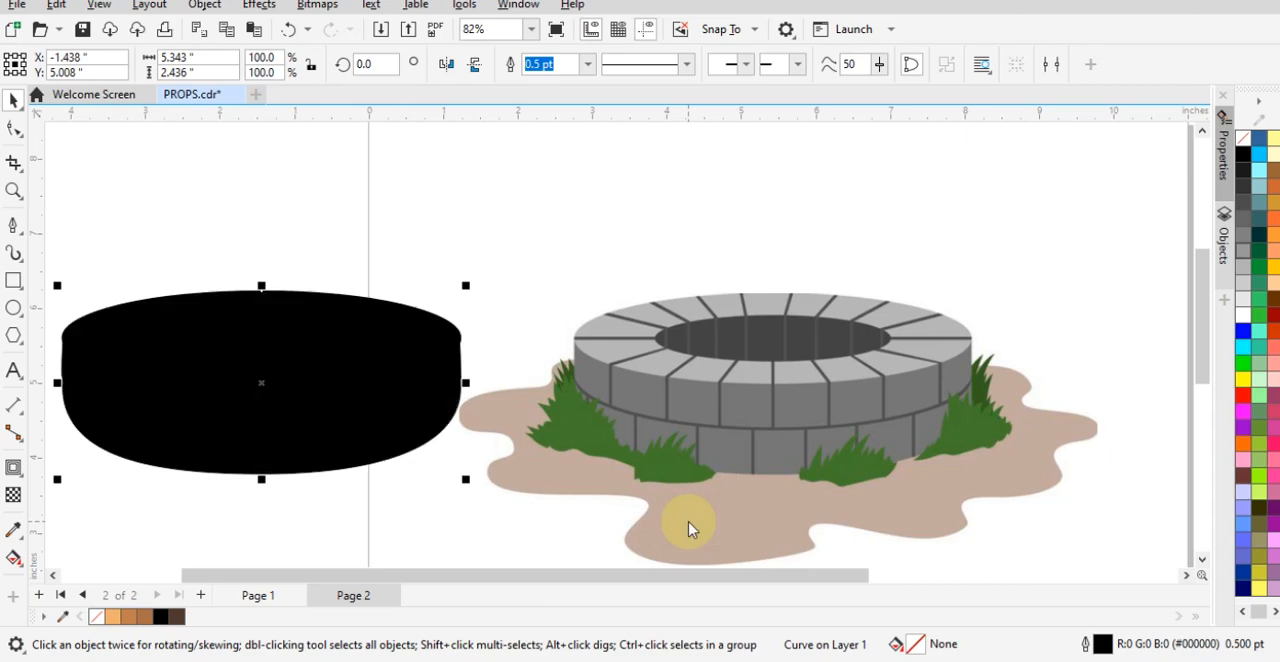
{"action": "left_click_drag", "start_coordinate": [622, 45], "coordinate": [1251, 35]}
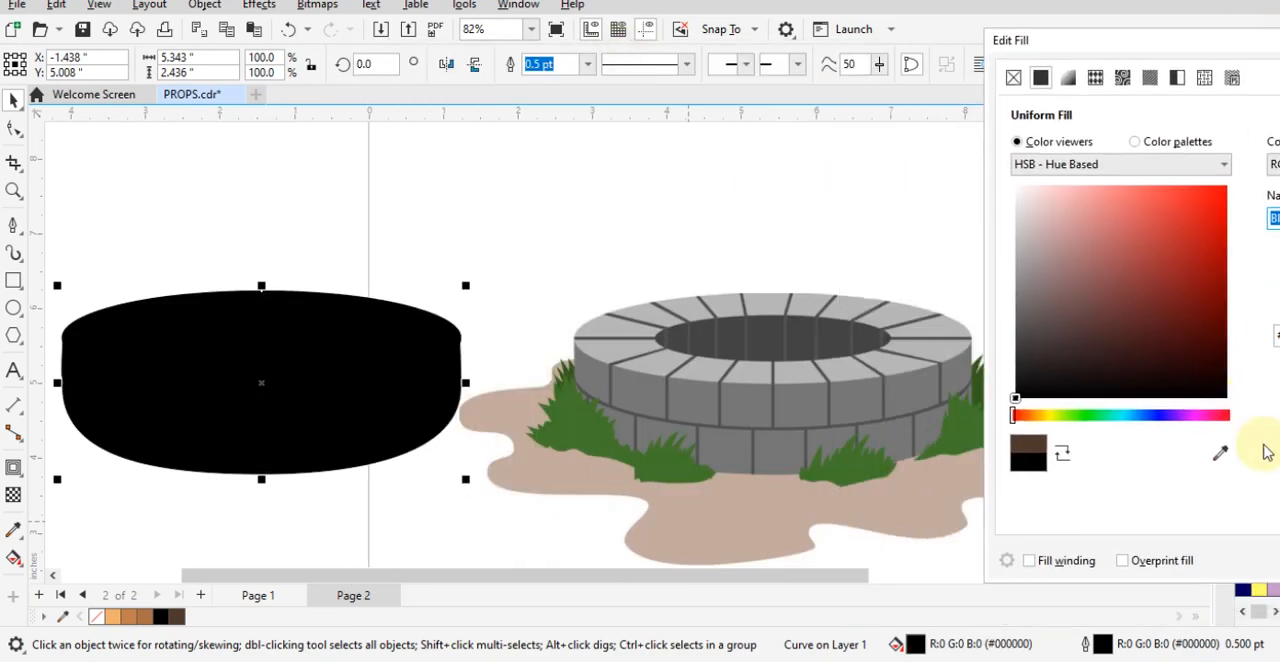
{"action": "left_click", "coordinate": [1222, 454]}
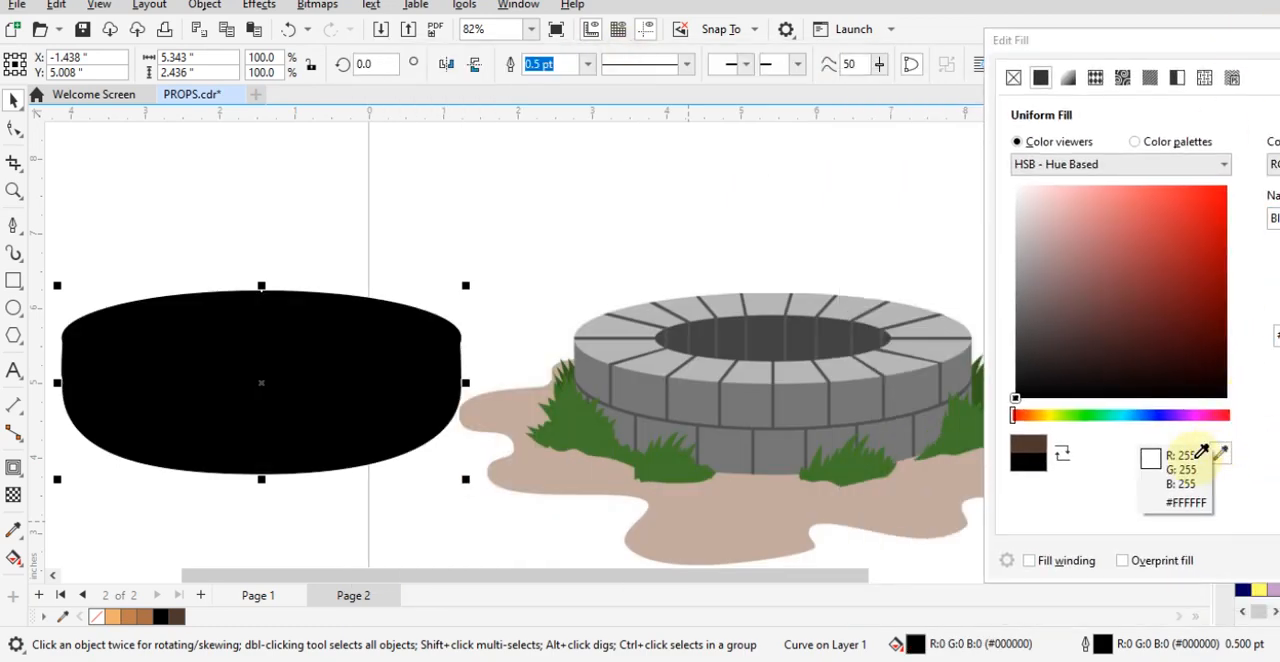
{"action": "left_click", "coordinate": [785, 442]}
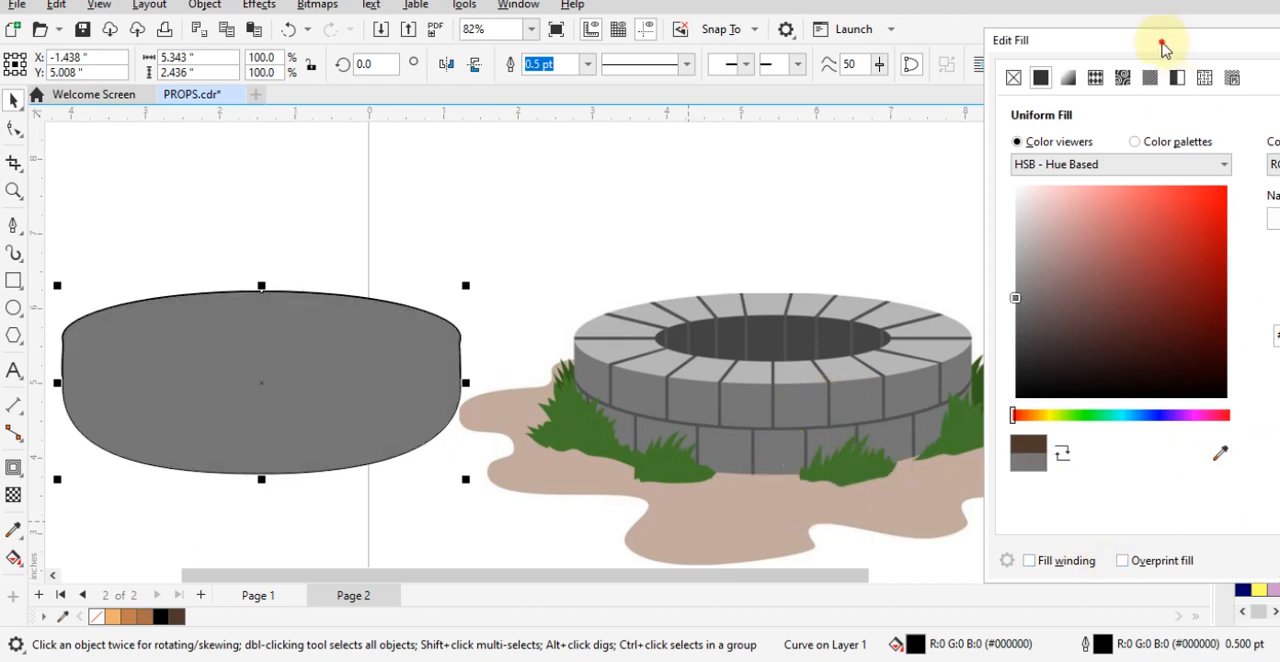
{"action": "left_click_drag", "start_coordinate": [1163, 48], "coordinate": [792, 45]}
{"action": "left_click", "coordinate": [1057, 551]}
{"action": "left_click", "coordinate": [547, 271]}
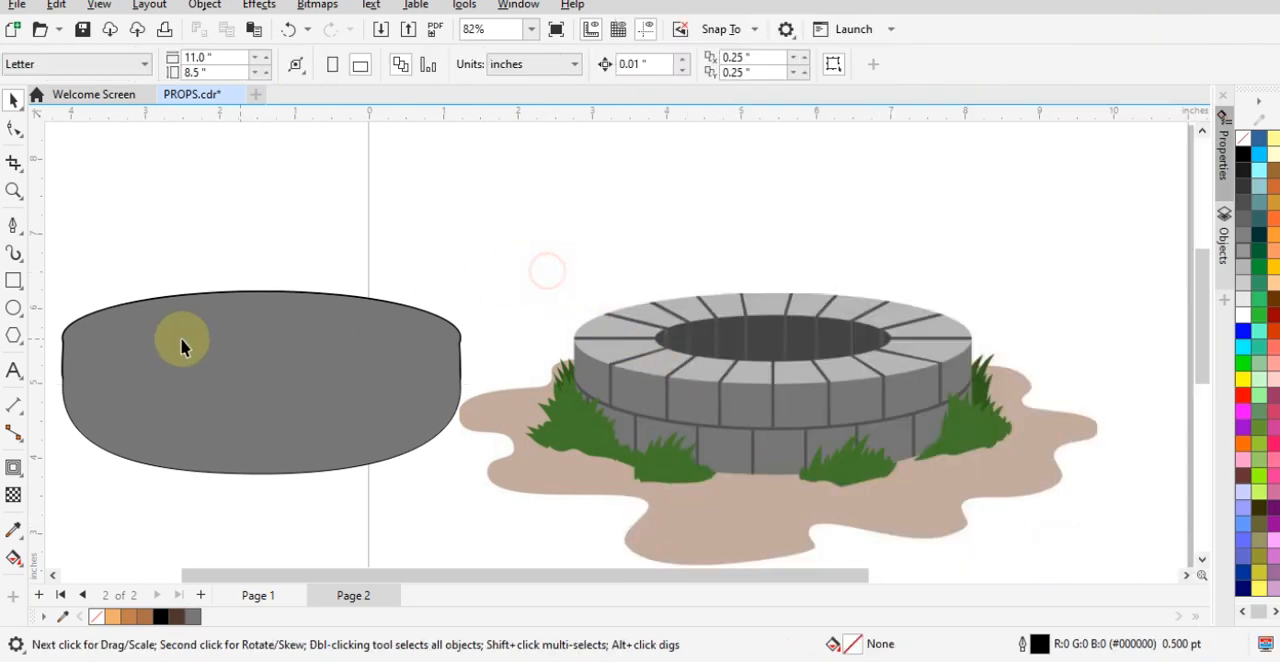
- Bring the rim ellipse, the opening ellipse and the upper brick row outline in front of the gray silhouette
{"action": "left_click_drag", "start_coordinate": [631, 194], "coordinate": [120, 449]}
{"action": "left_click", "coordinate": [307, 190]}
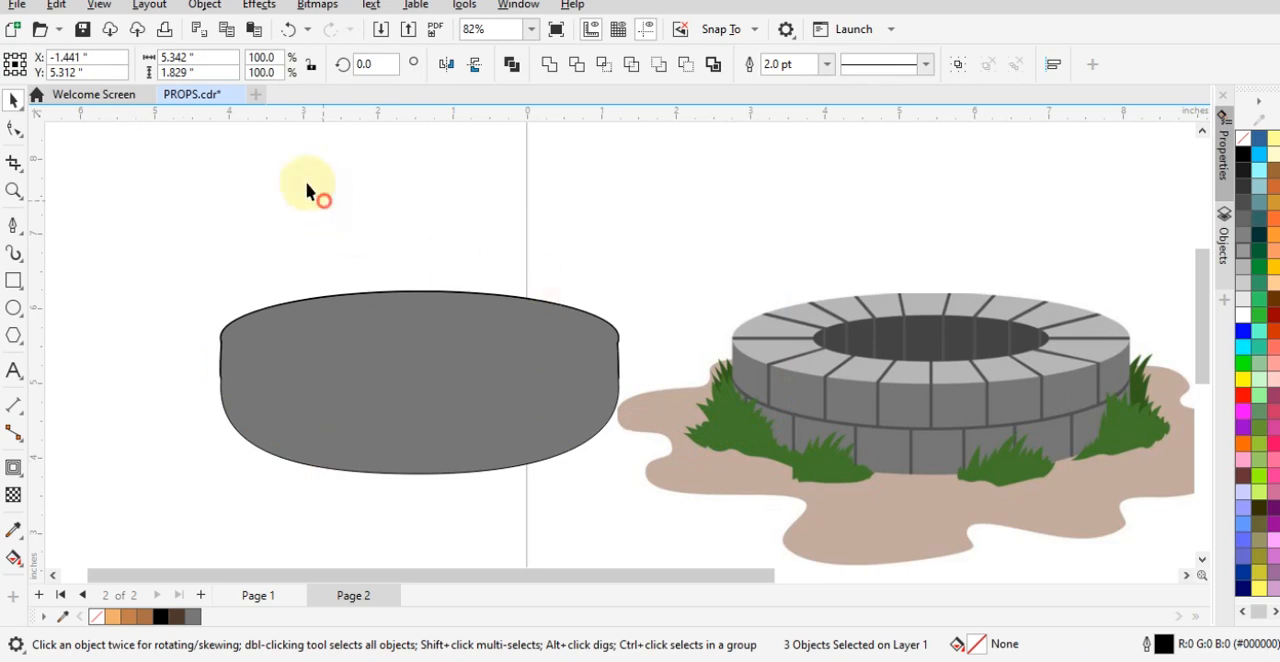
{"action": "left_click_drag", "start_coordinate": [102, 190], "coordinate": [719, 441]}
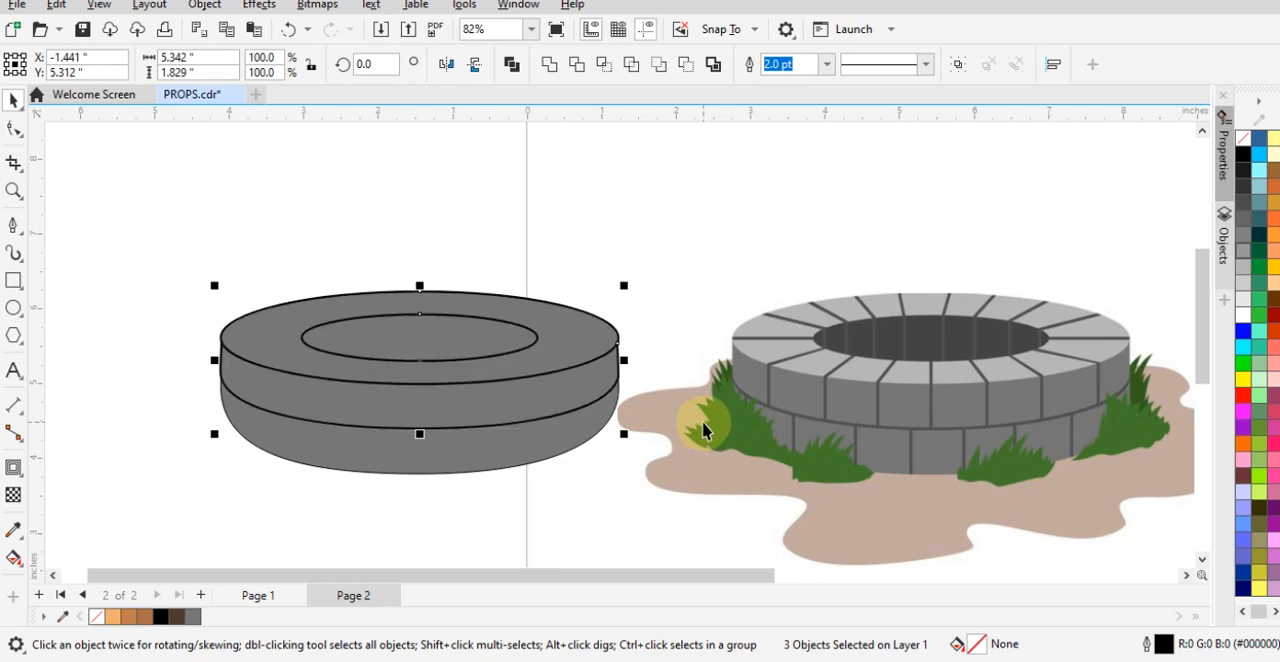
{"action": "left_click", "coordinate": [157, 162]}
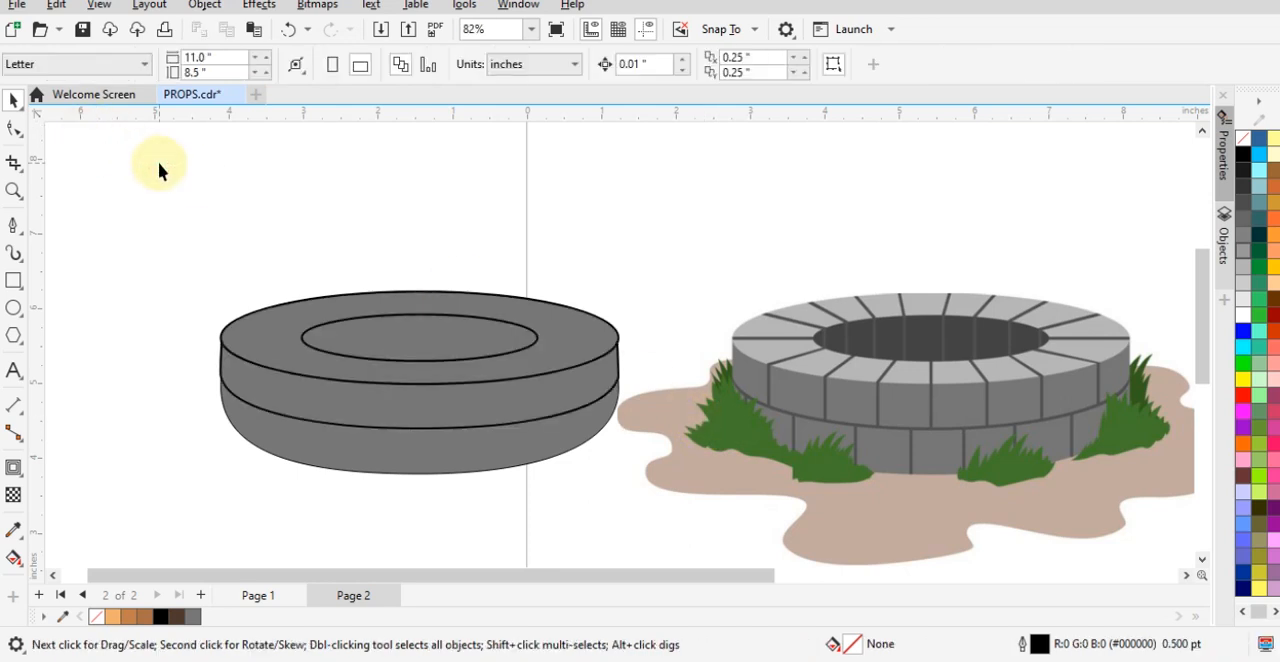
- Try to move the rim ellipse up off the well body, and undo the move
{"action": "left_click", "coordinate": [250, 355]}
{"action": "left_click", "coordinate": [262, 312]}
{"action": "left_click_drag", "start_coordinate": [263, 315], "coordinate": [303, 268]}
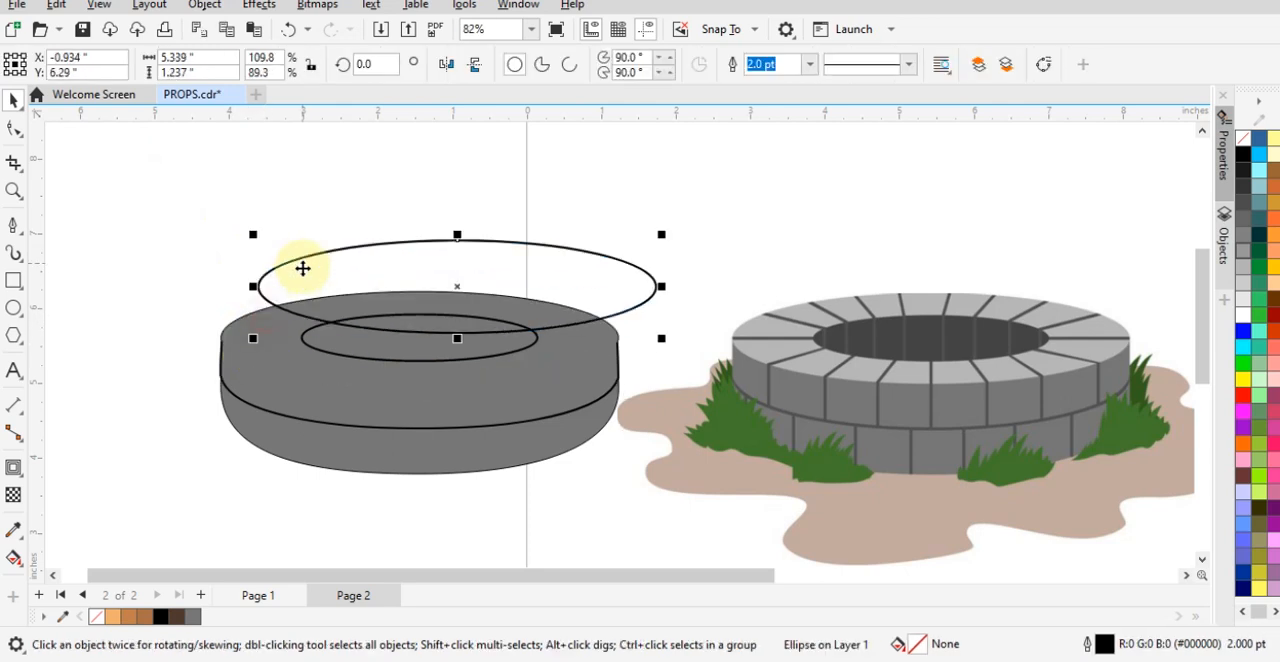
{"action": "key", "text": "ctrl+z"}
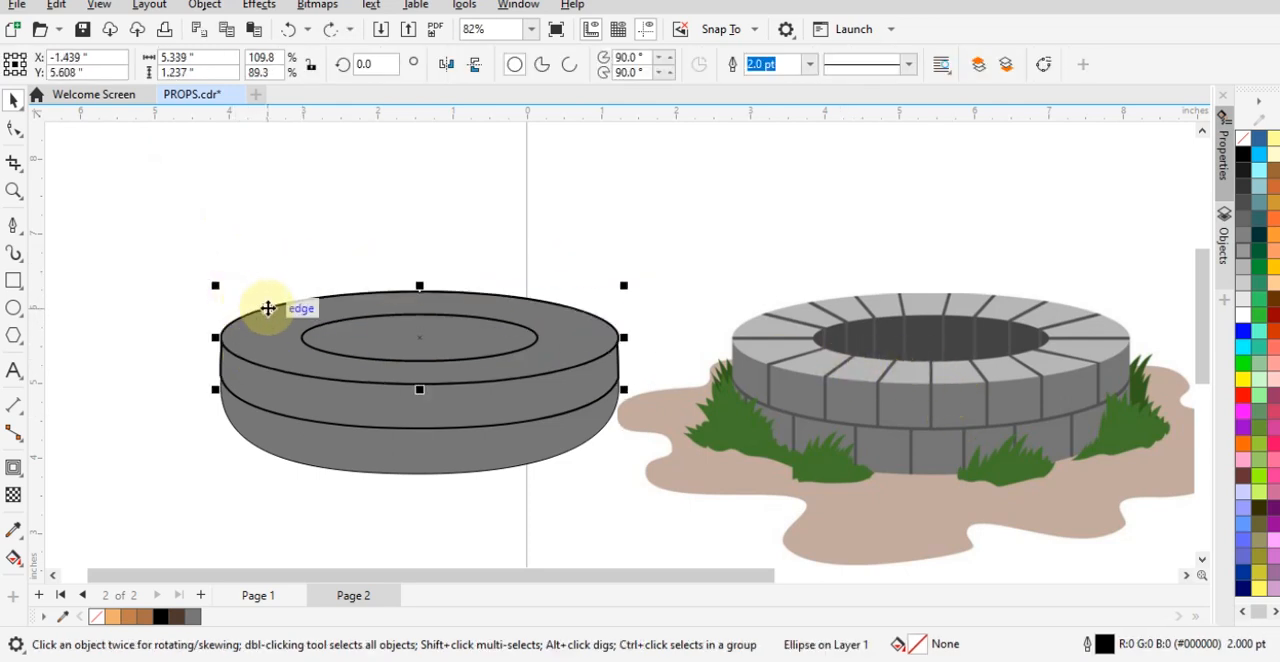
- Fill the rim ellipse with the light gray #B7B7B7 sampled from the reference's rim stones
{"action": "key", "text": "shift+F11"}
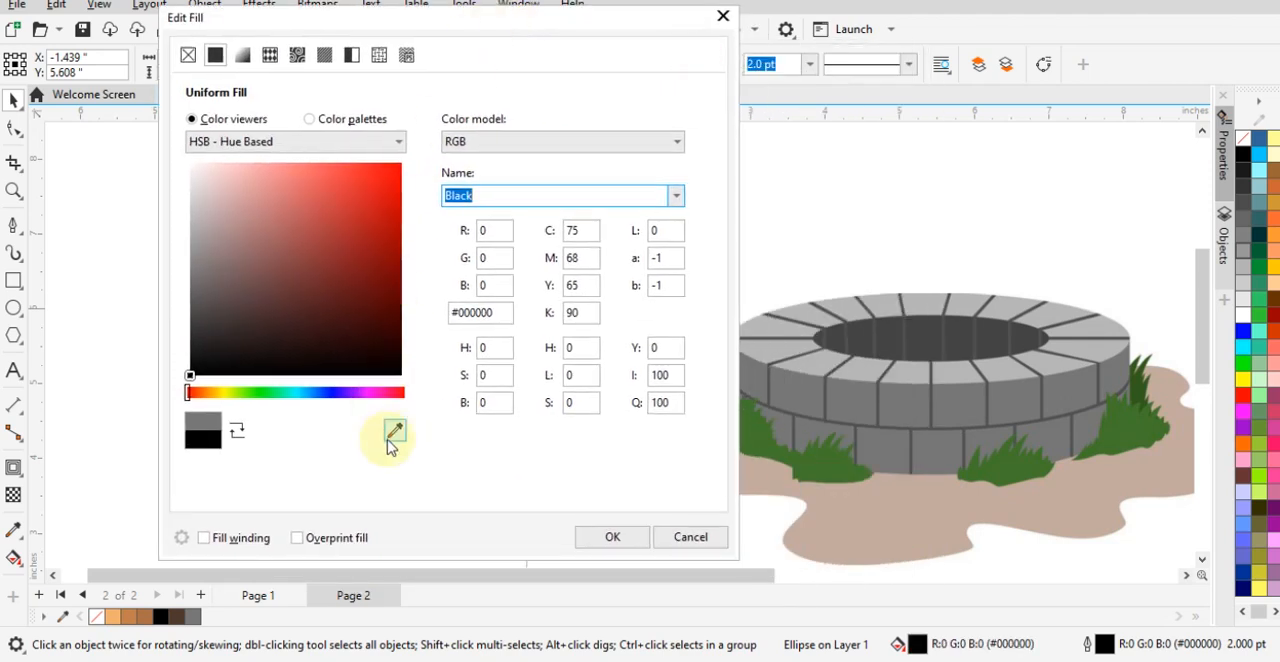
{"action": "left_click", "coordinate": [395, 432]}
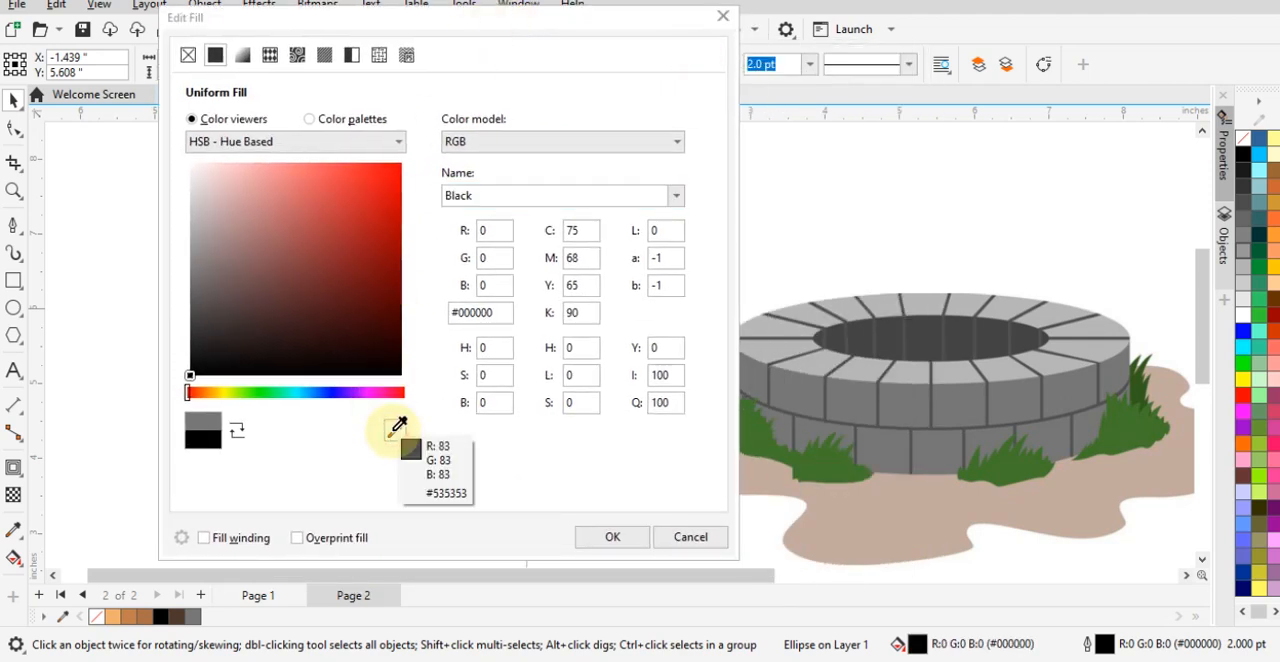
{"action": "left_click", "coordinate": [872, 364]}
{"action": "left_click", "coordinate": [620, 535]}
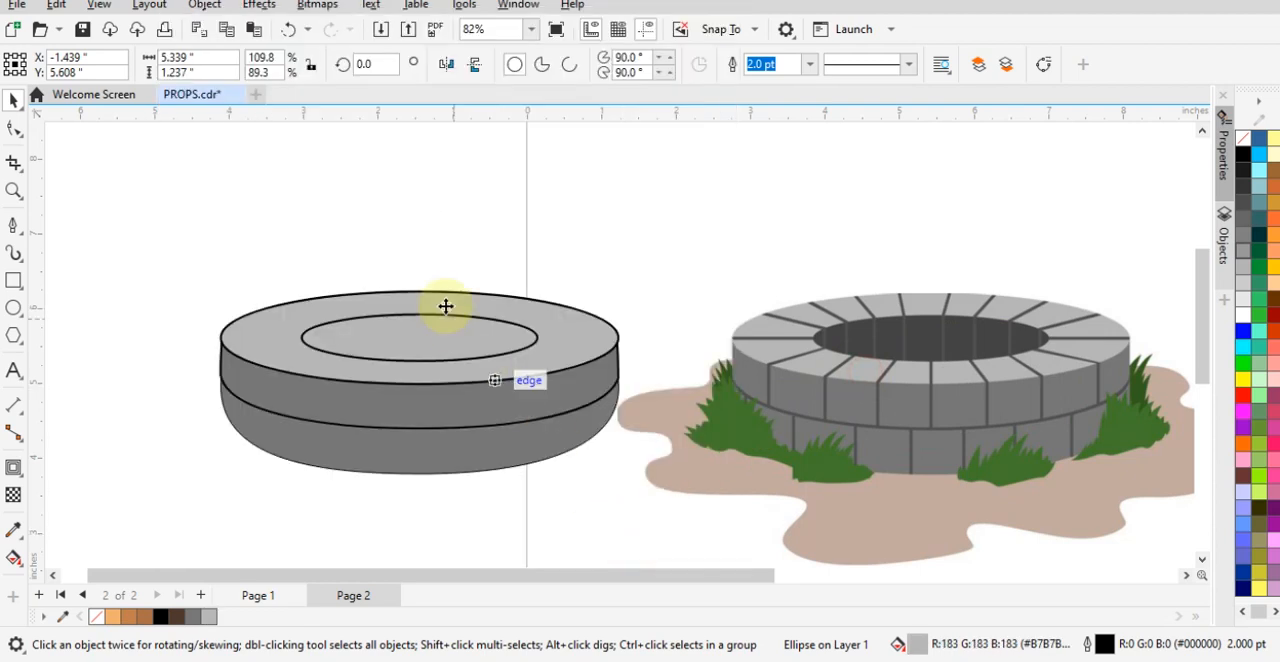
{"action": "left_click", "coordinate": [308, 222]}
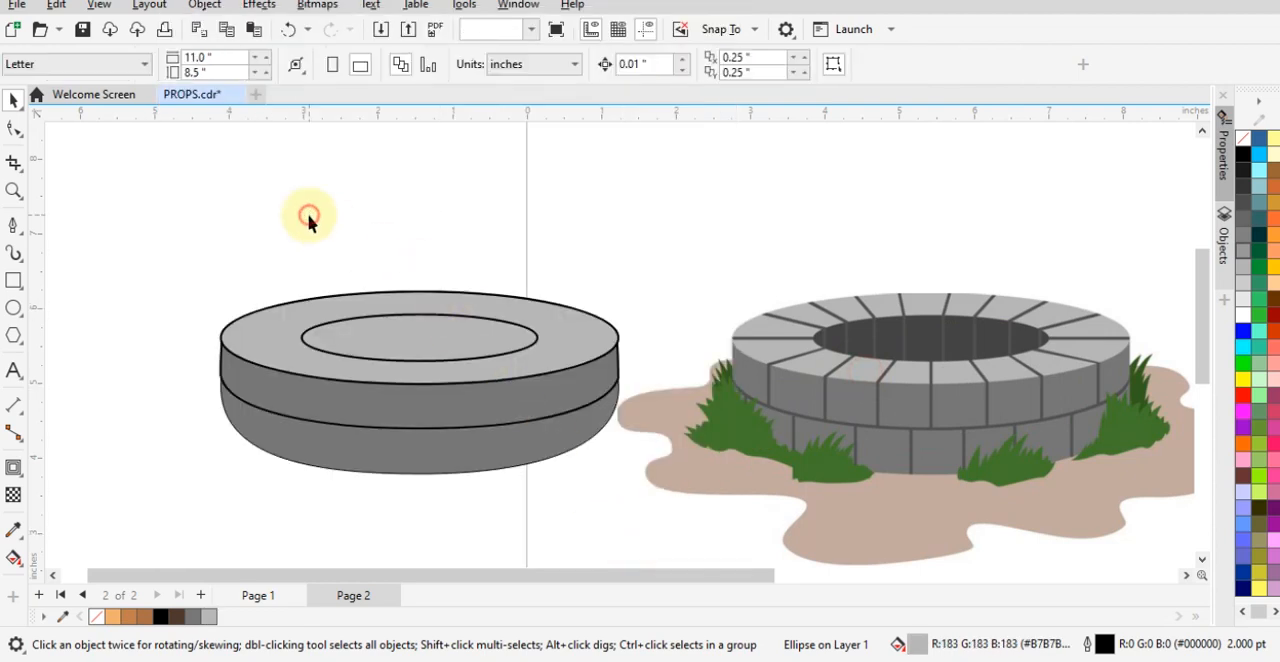
- Fill the opening ellipse with the dark gray #444444 sampled from the reference well's interior
{"action": "right_click", "coordinate": [516, 354]}
{"action": "left_click", "coordinate": [404, 236]}
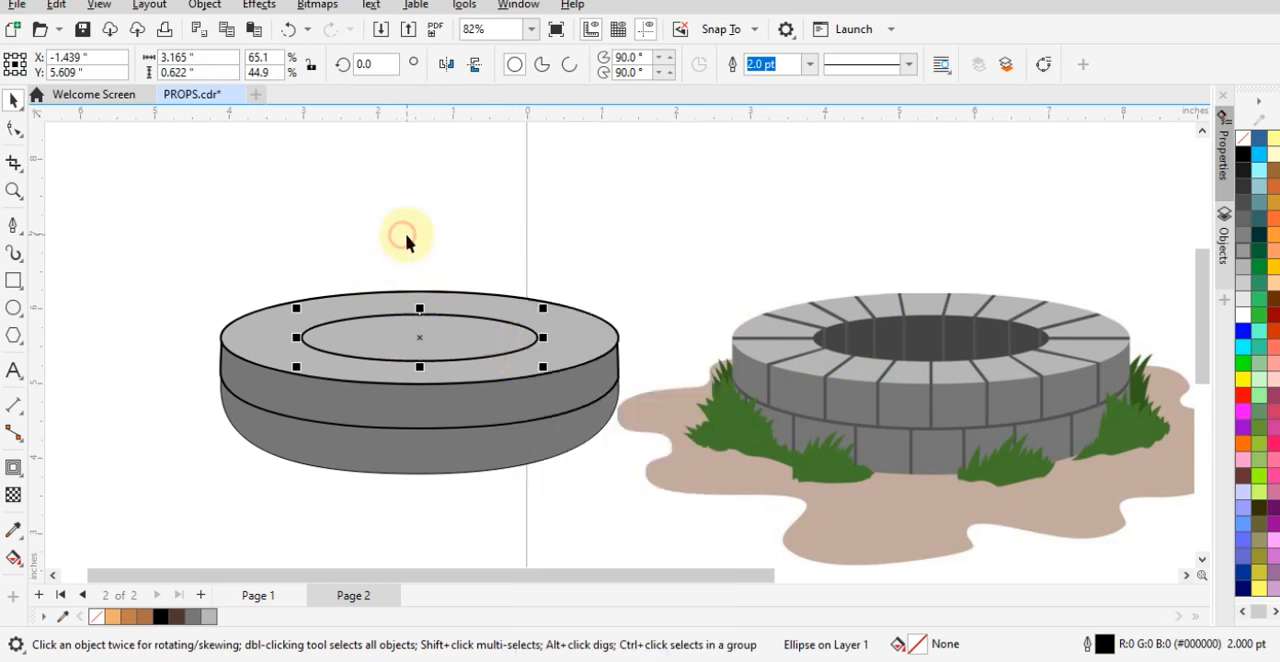
{"action": "key", "text": "shift+F11"}
{"action": "left_click_drag", "start_coordinate": [571, 50], "coordinate": [301, 13]}
{"action": "left_click", "coordinate": [342, 430]}
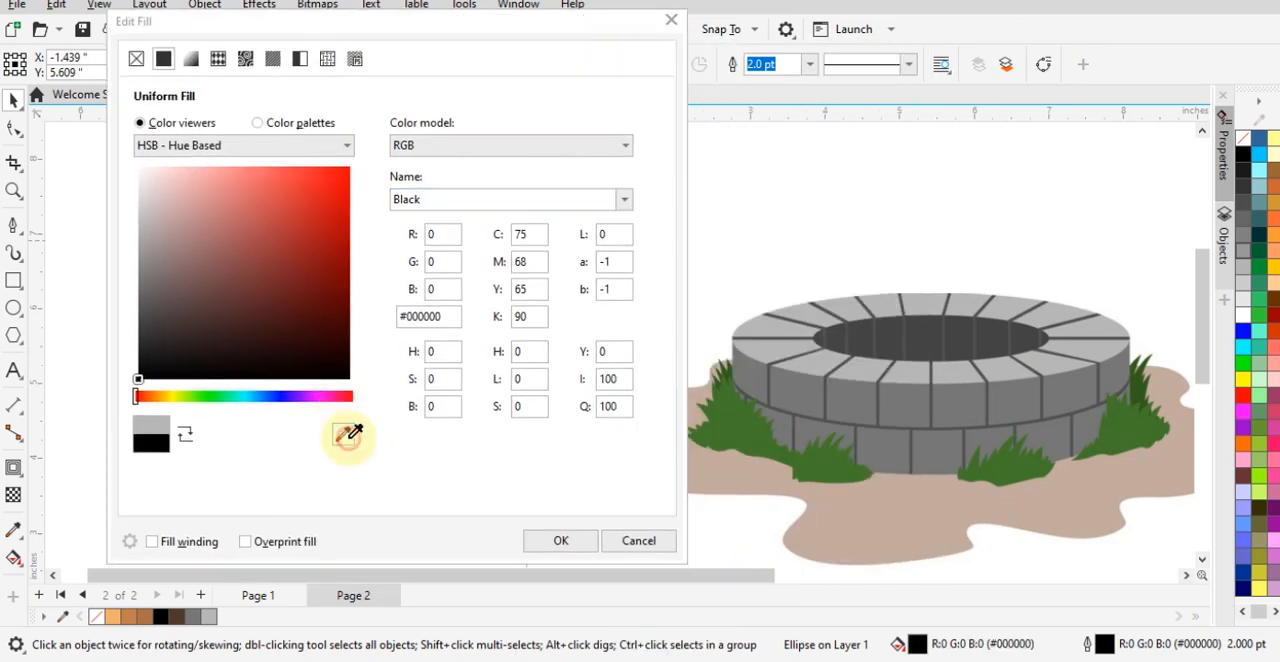
{"action": "left_click", "coordinate": [916, 333]}
{"action": "left_click", "coordinate": [566, 543]}
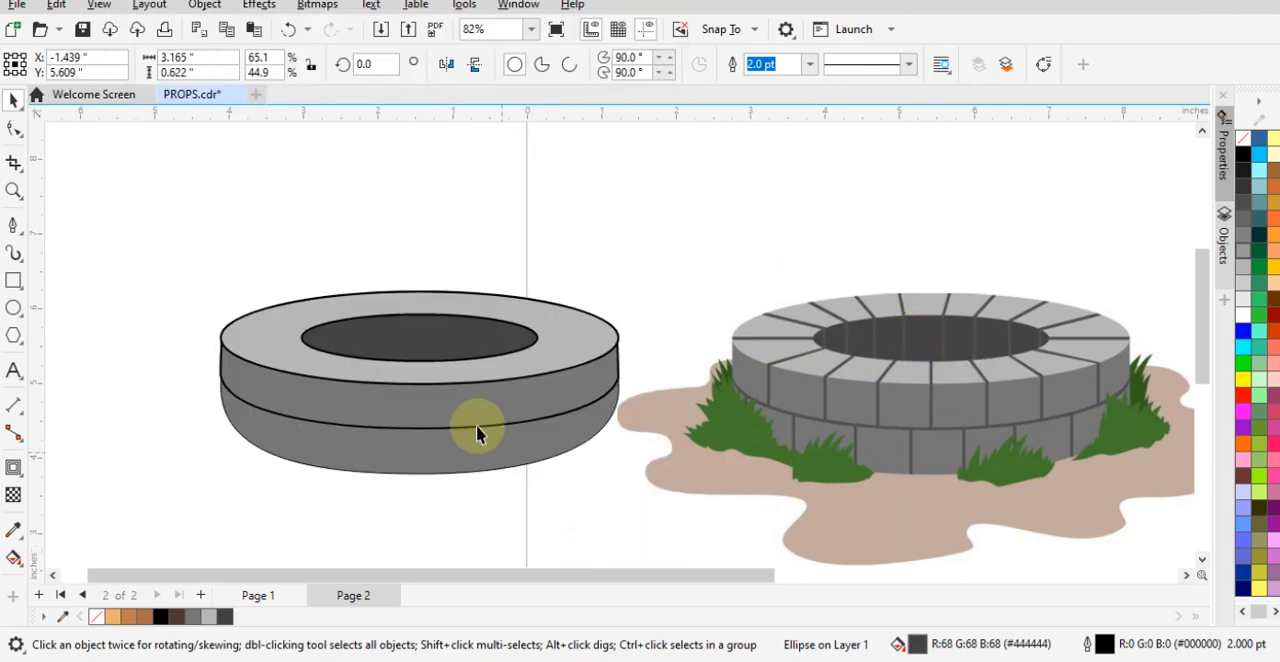
- Place a copy of the whole filled well over the reference image and remove the copy's fills
{"action": "left_click_drag", "start_coordinate": [140, 214], "coordinate": [675, 537]}
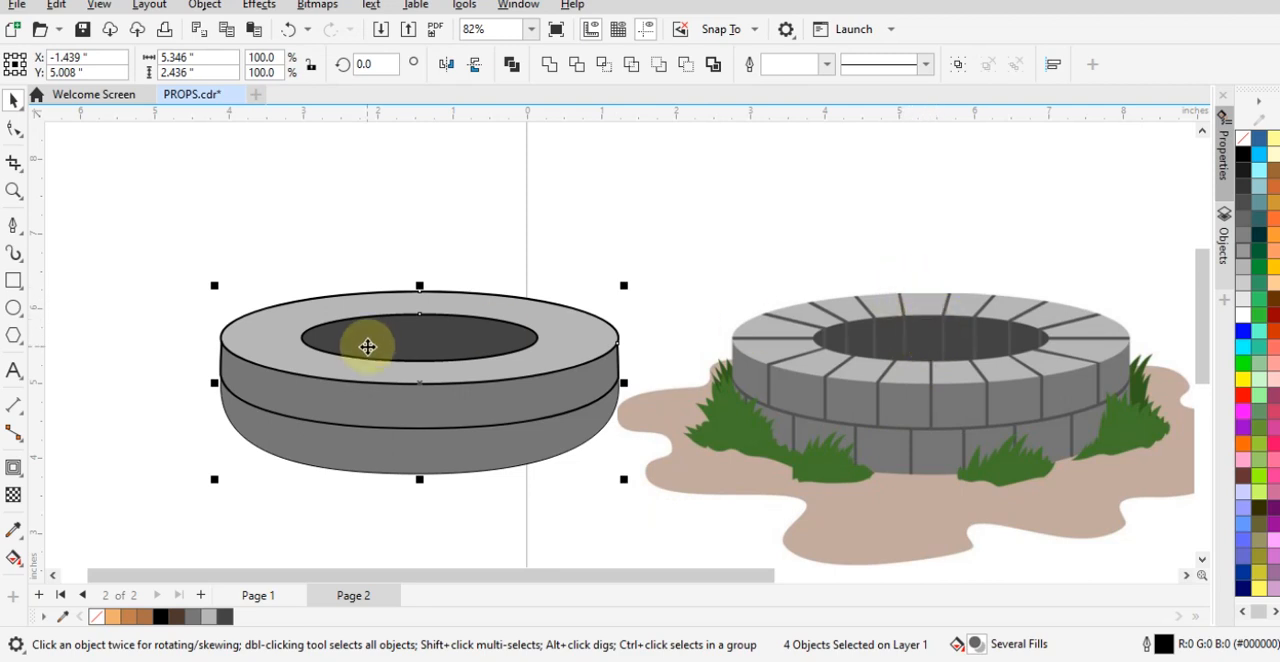
{"action": "scroll", "coordinate": [366, 342], "scroll_direction": "down", "scroll_amount": 1}
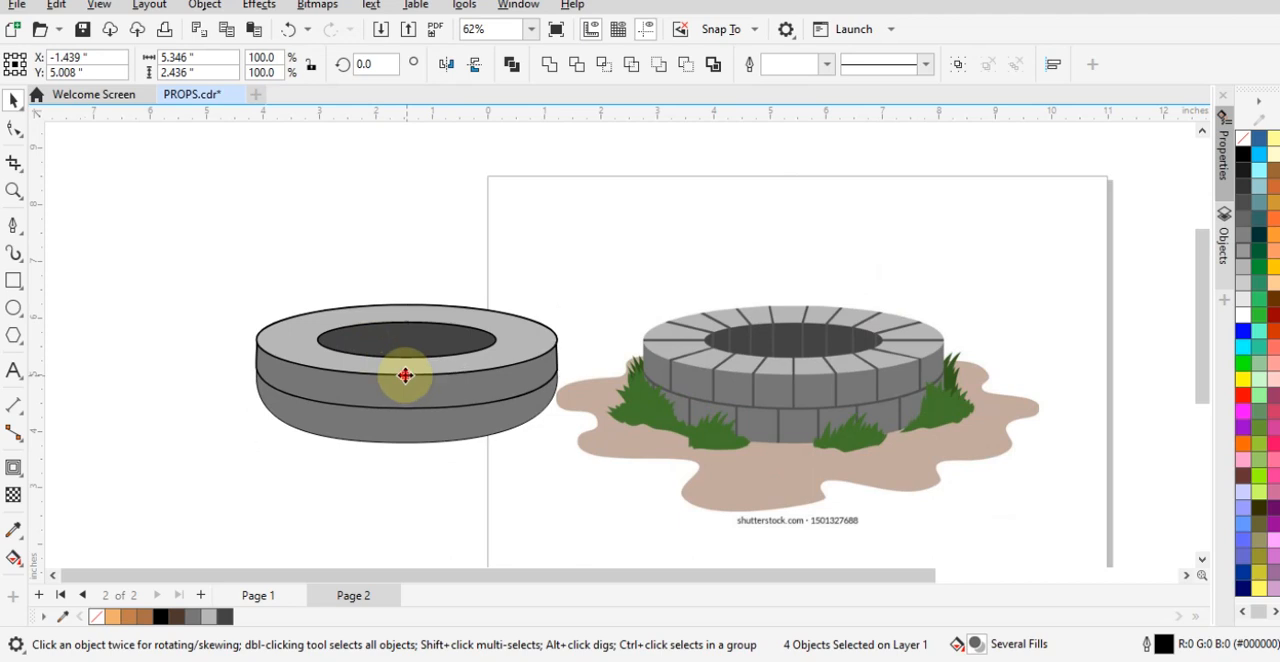
{"action": "left_click_drag", "start_coordinate": [405, 375], "coordinate": [794, 381]}
{"action": "scroll", "coordinate": [789, 371], "scroll_direction": "up", "scroll_amount": 2}
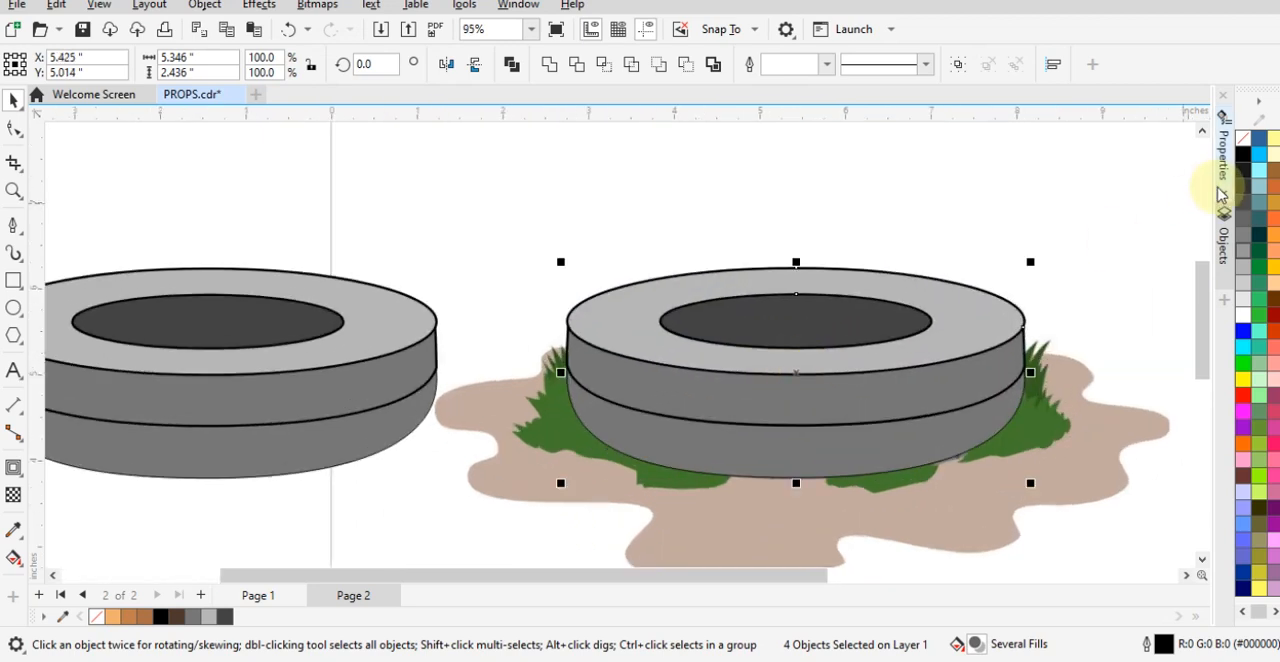
{"action": "left_click", "coordinate": [1245, 145]}
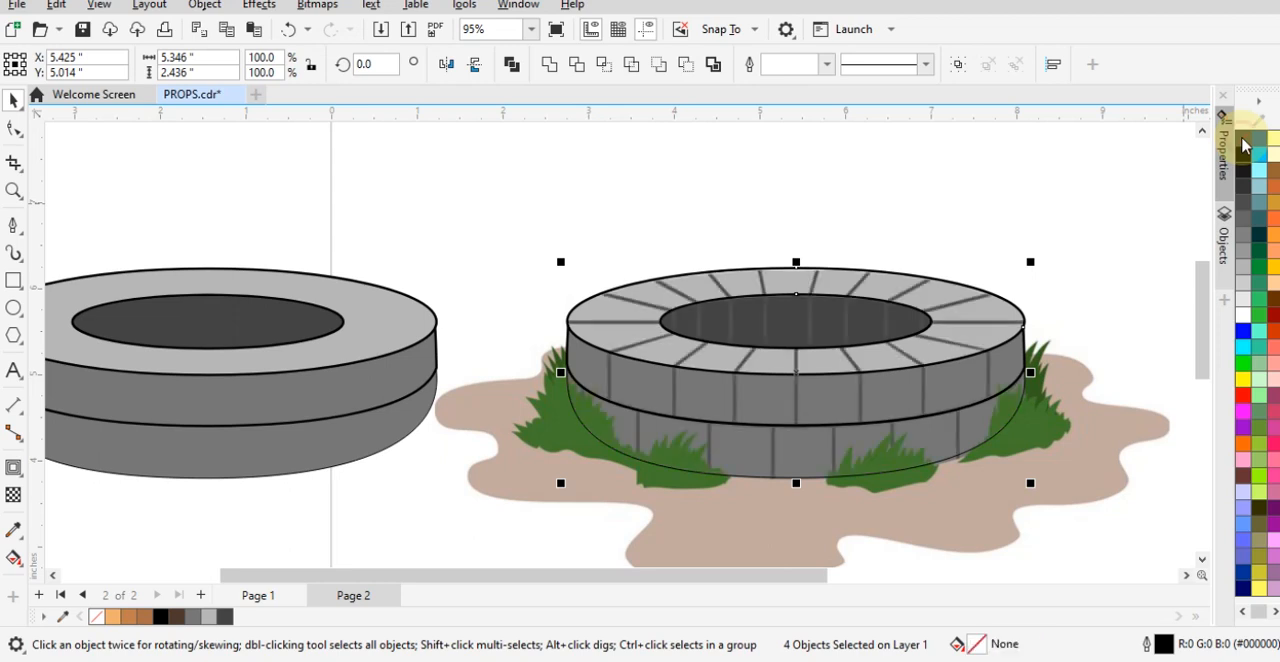
{"action": "left_click", "coordinate": [659, 226]}
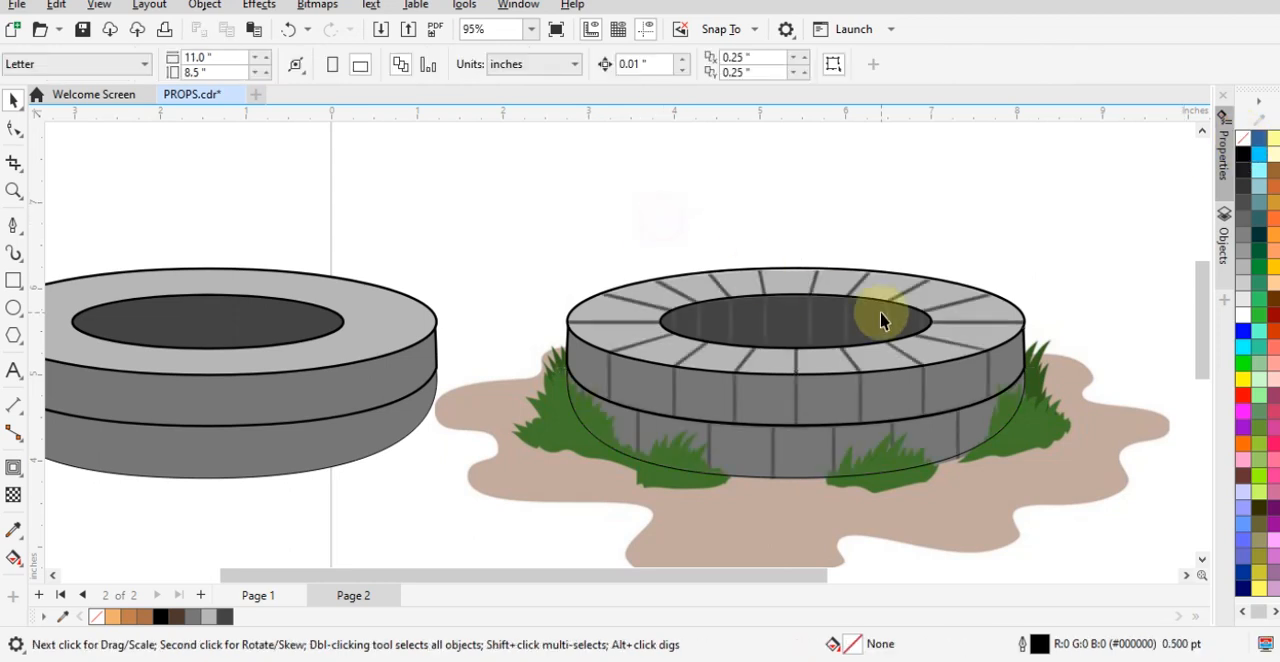
- Trace two neighbouring brick joints on the rim's back left with straight Freehand lines from the outer to the inner ellipse
{"action": "scroll", "coordinate": [877, 315], "scroll_direction": "up", "scroll_amount": 3}
{"action": "scroll", "coordinate": [518, 183], "scroll_direction": "down", "scroll_amount": 2}
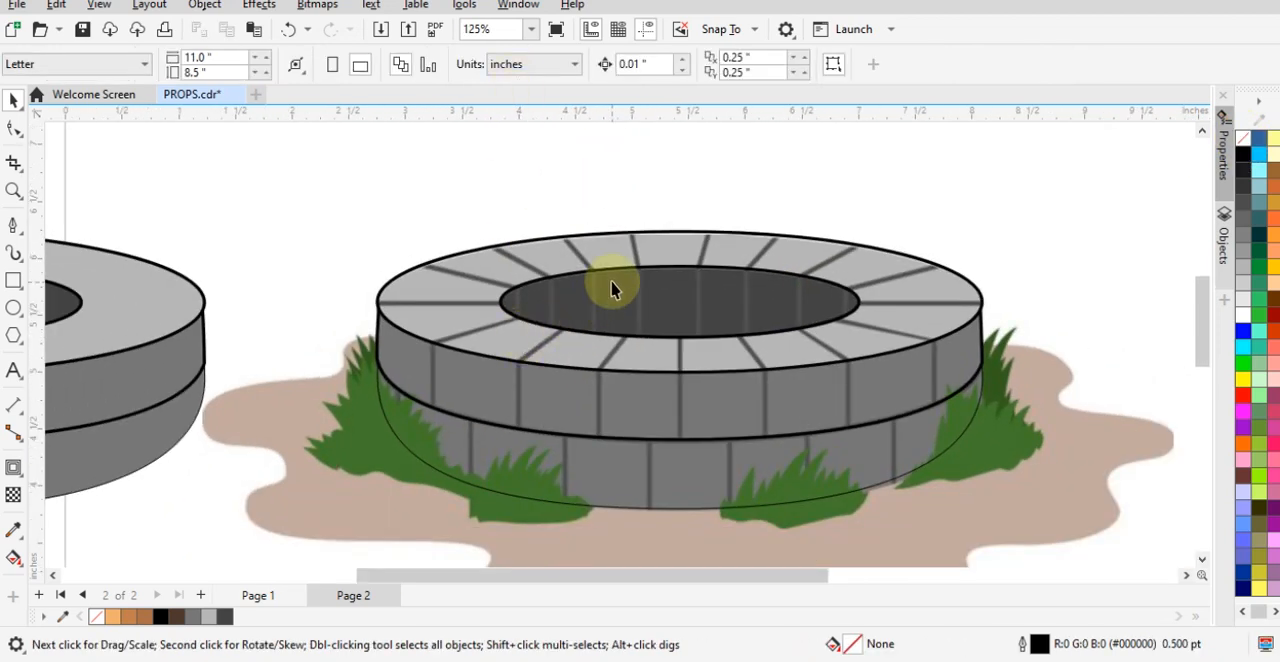
{"action": "left_click", "coordinate": [10, 222]}
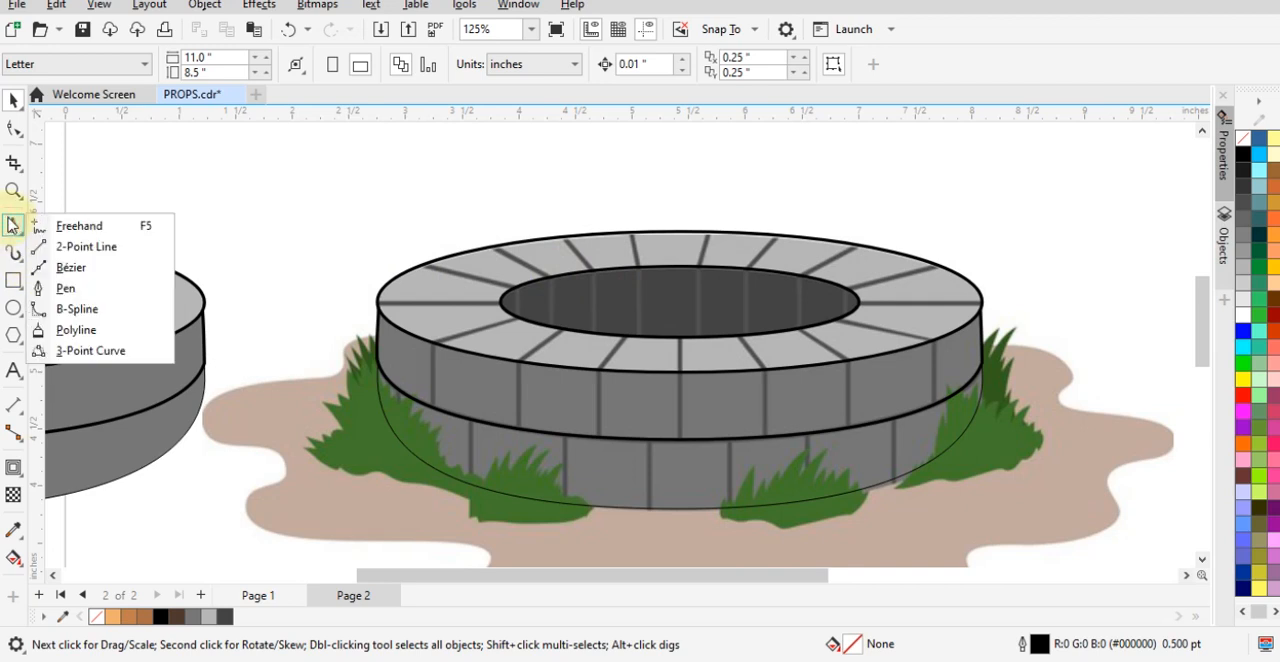
{"action": "left_click", "coordinate": [100, 230]}
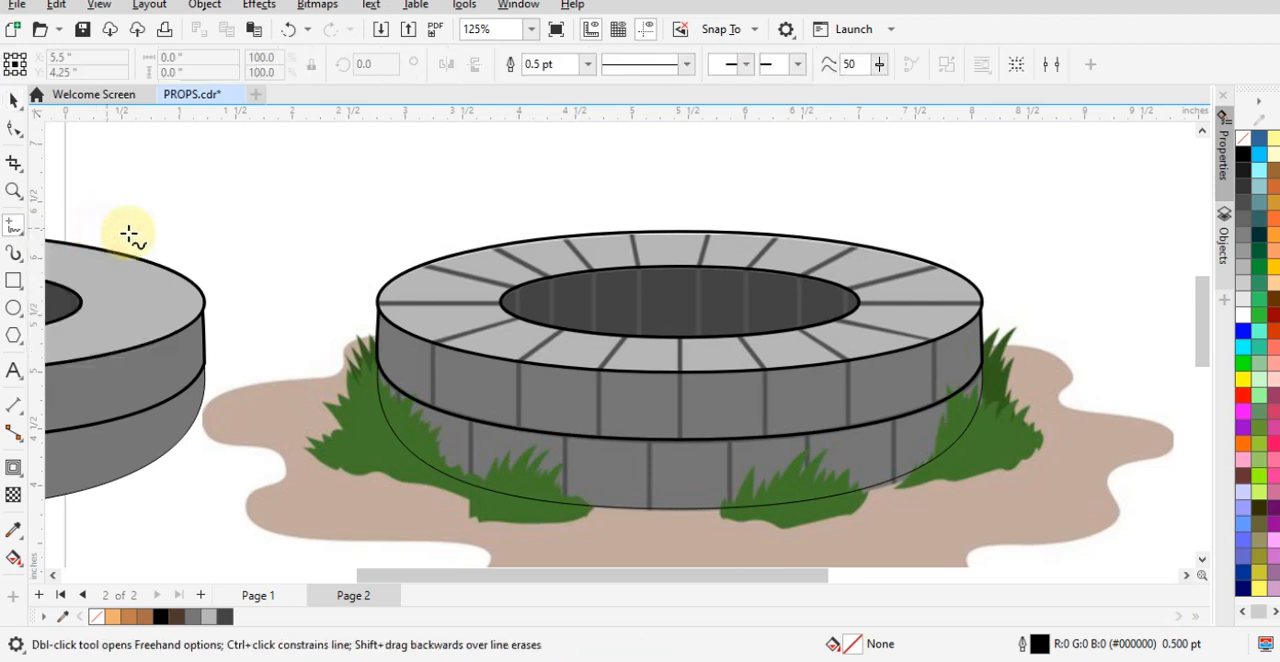
{"action": "left_click", "coordinate": [495, 246]}
{"action": "left_click", "coordinate": [553, 279]}
{"action": "scroll", "coordinate": [590, 260], "scroll_direction": "up", "scroll_amount": 2}
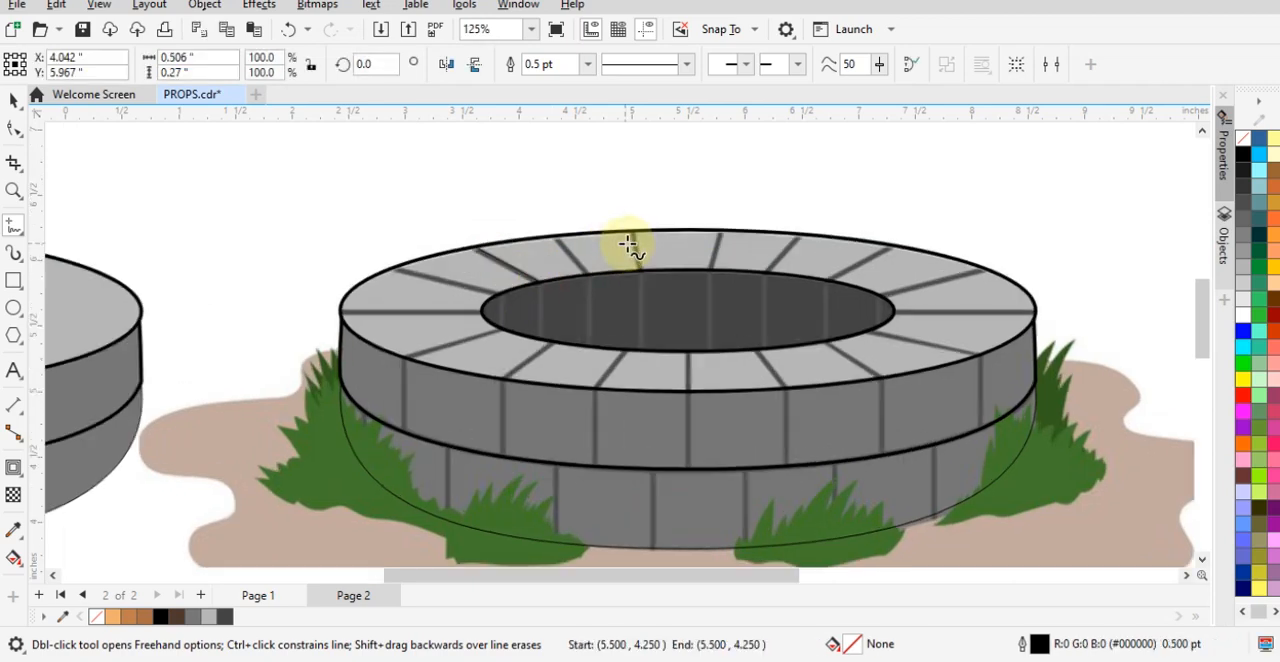
{"action": "left_click", "coordinate": [535, 232]}
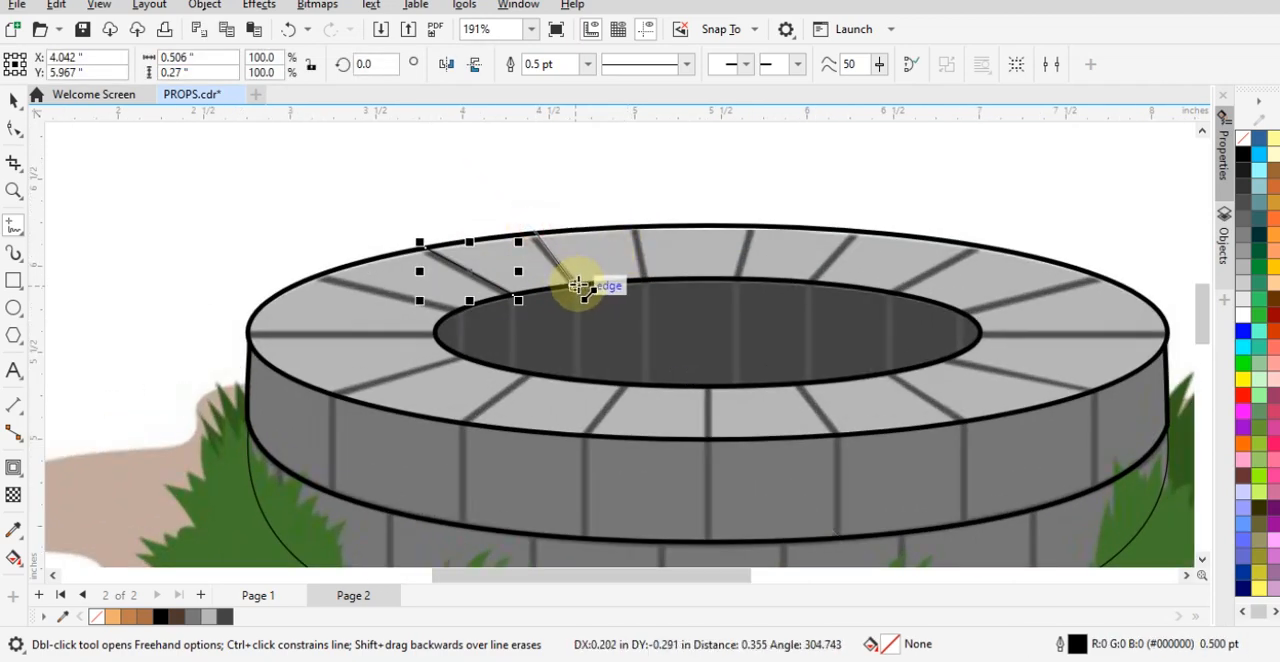
{"action": "left_click", "coordinate": [581, 287]}
- Trace the three brick joints along the middle of the rim's back with straight Freehand lines from the outer to the inner ellipse
{"action": "left_click", "coordinate": [637, 225]}
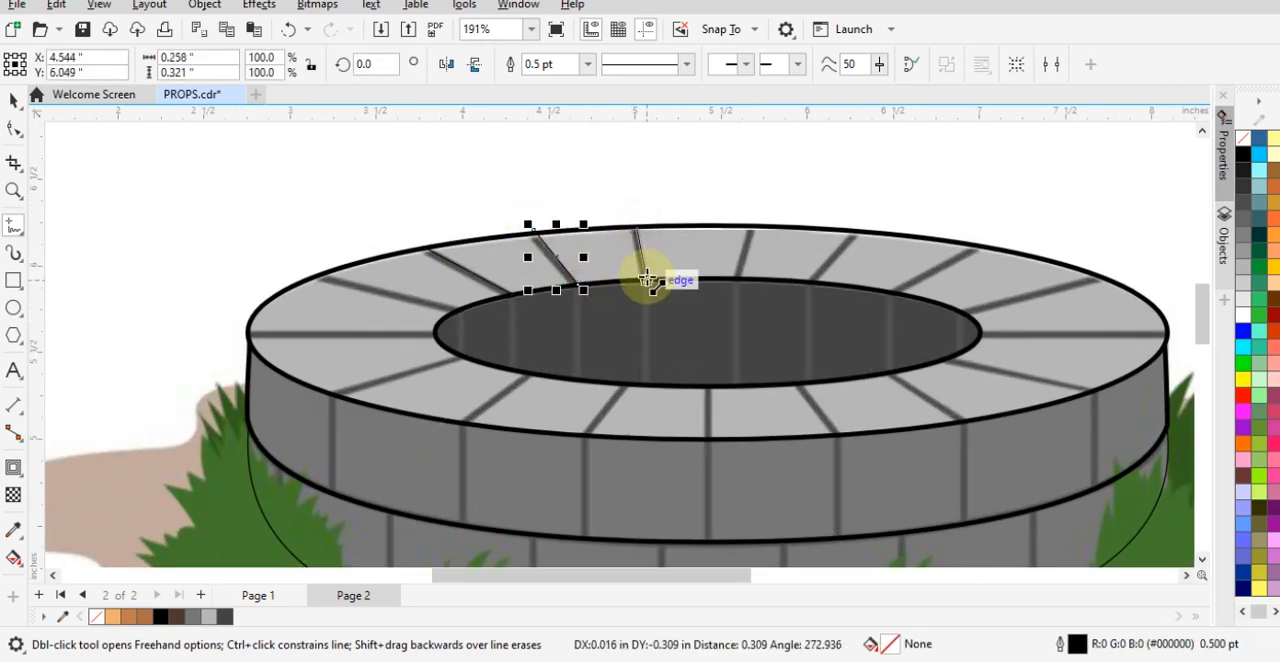
{"action": "left_click", "coordinate": [648, 284]}
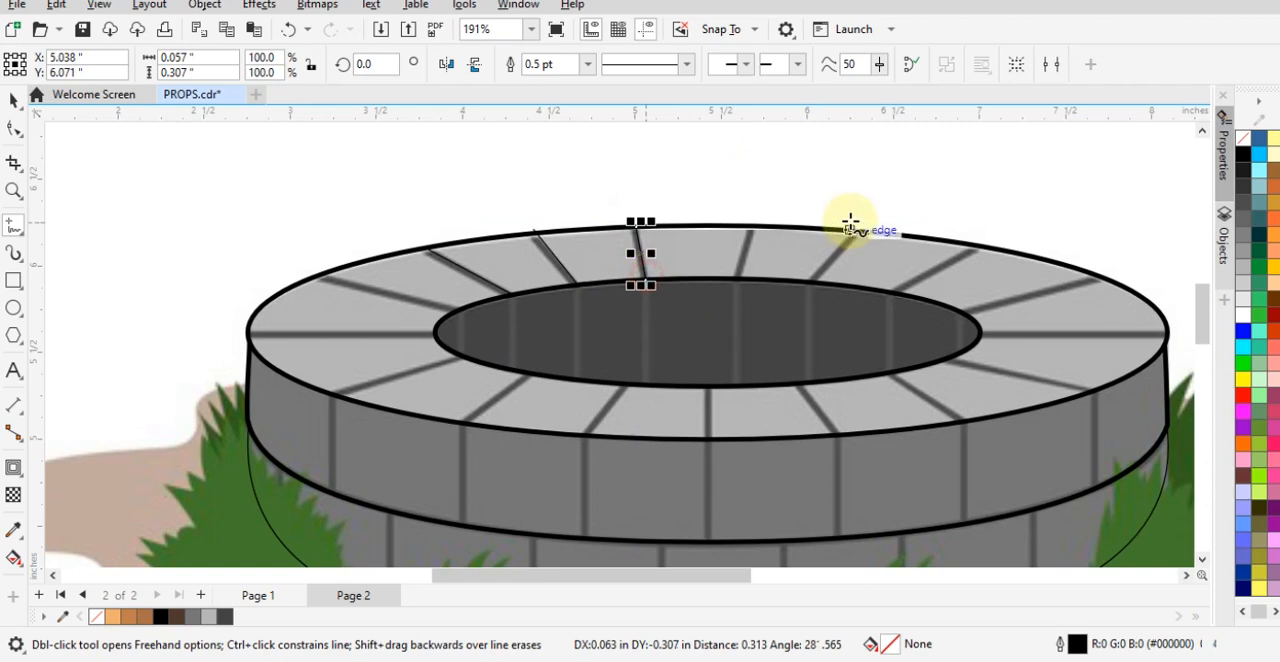
{"action": "left_click", "coordinate": [750, 230]}
{"action": "left_click", "coordinate": [736, 284]}
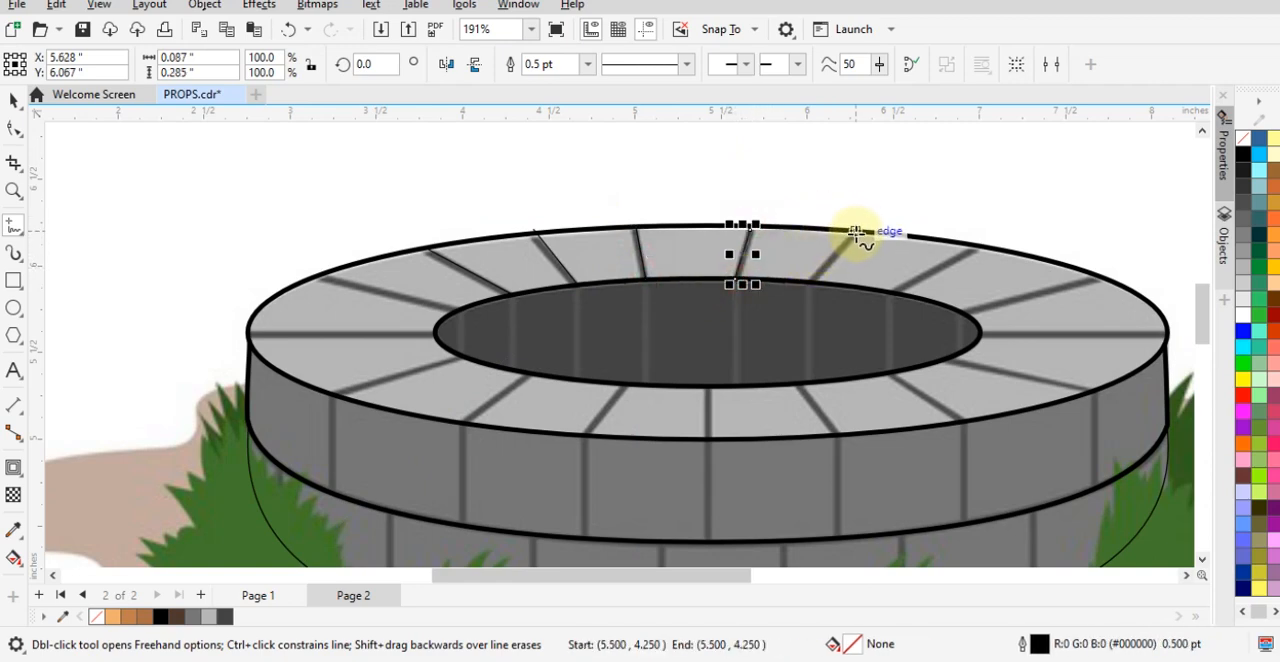
{"action": "left_click", "coordinate": [853, 232]}
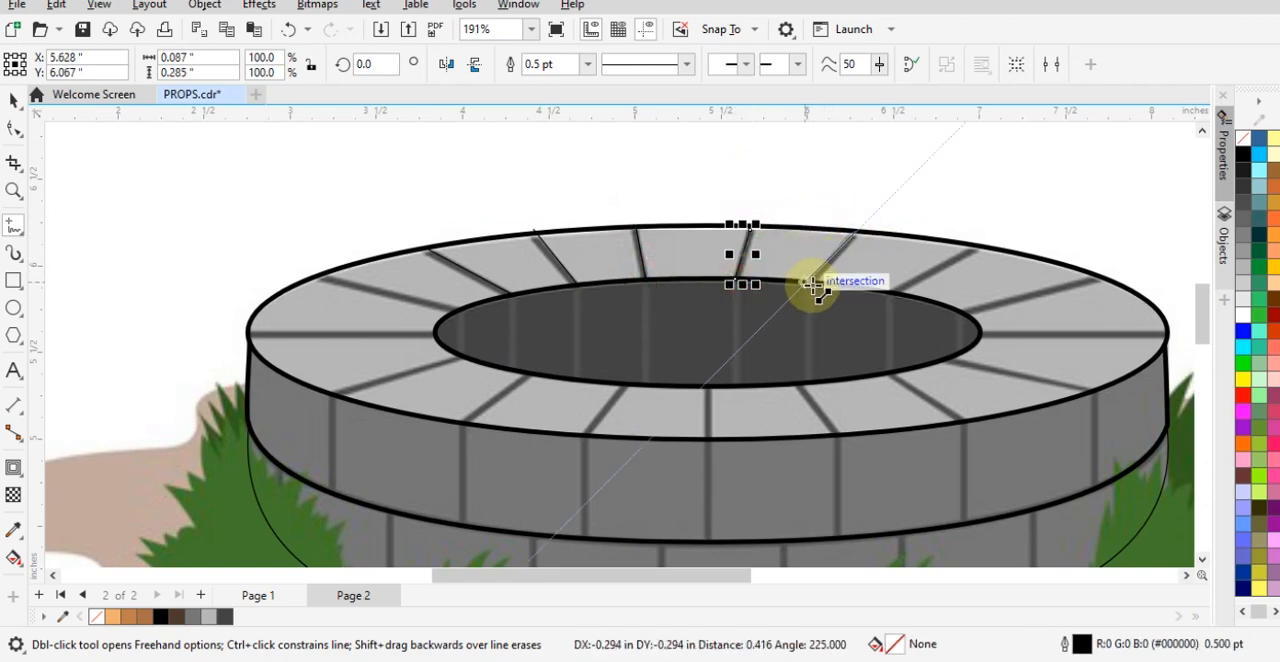
{"action": "left_click", "coordinate": [810, 285]}
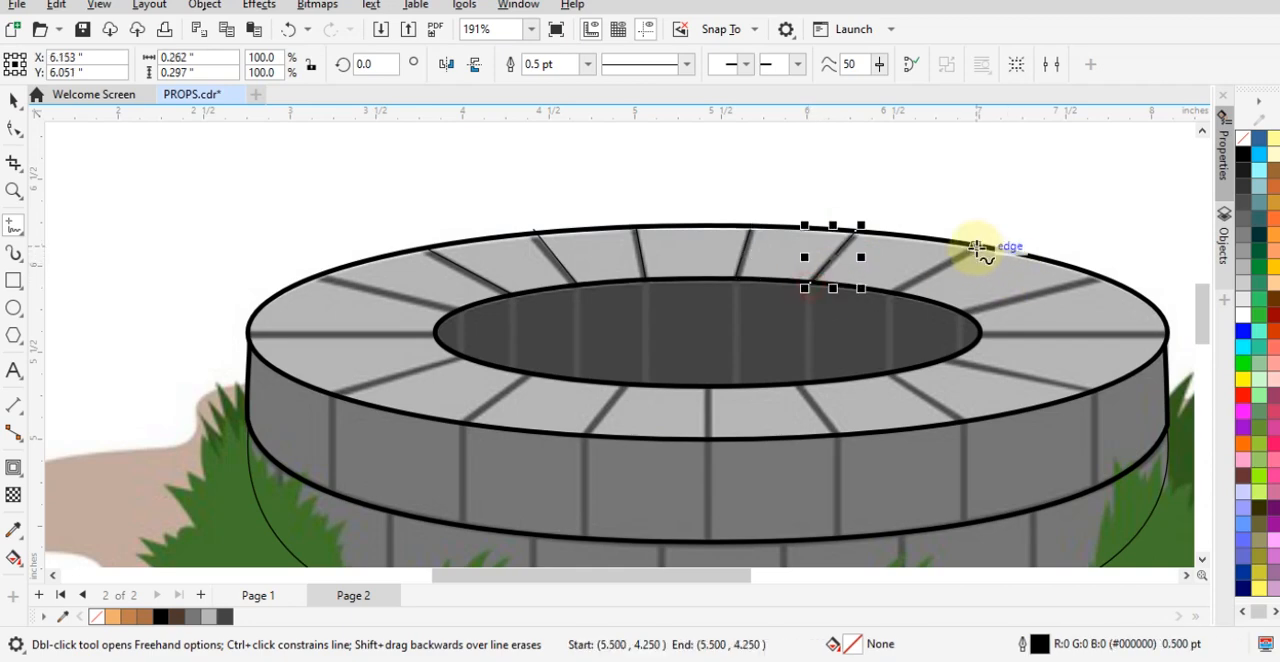
- Trace the two brick joints on the rim's back right and the horizontal joint at its far right with straight lines
{"action": "left_click", "coordinate": [976, 248]}
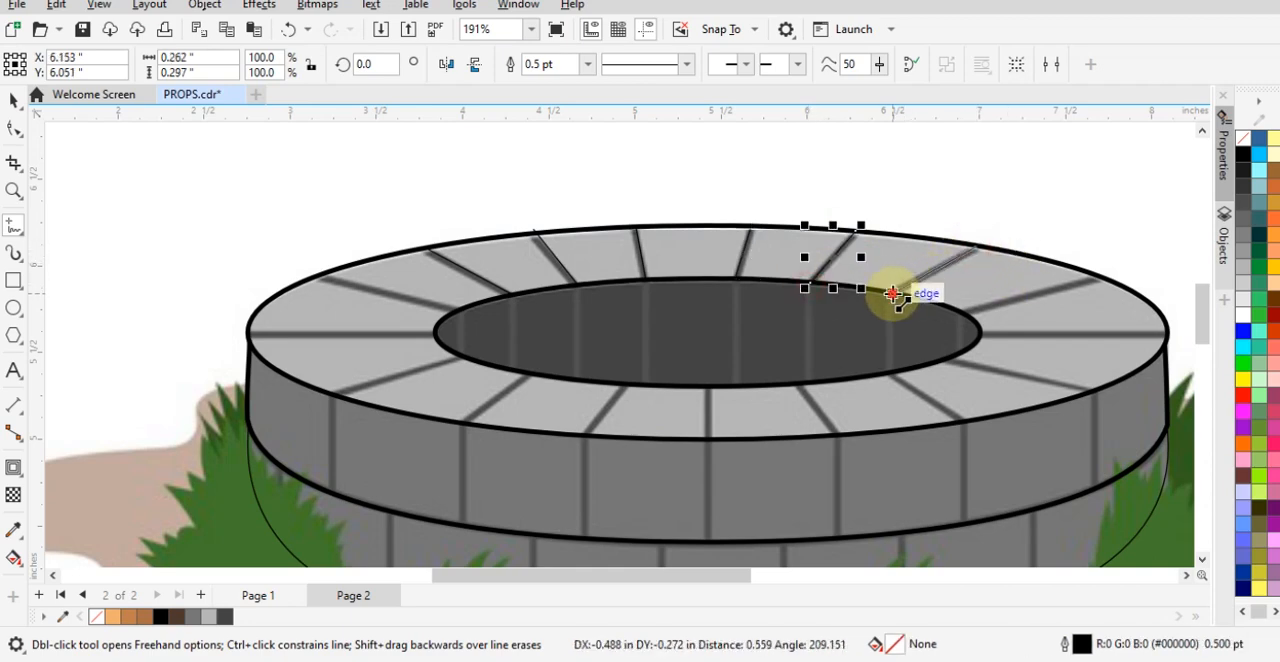
{"action": "left_click", "coordinate": [893, 294]}
{"action": "left_click", "coordinate": [1100, 278]}
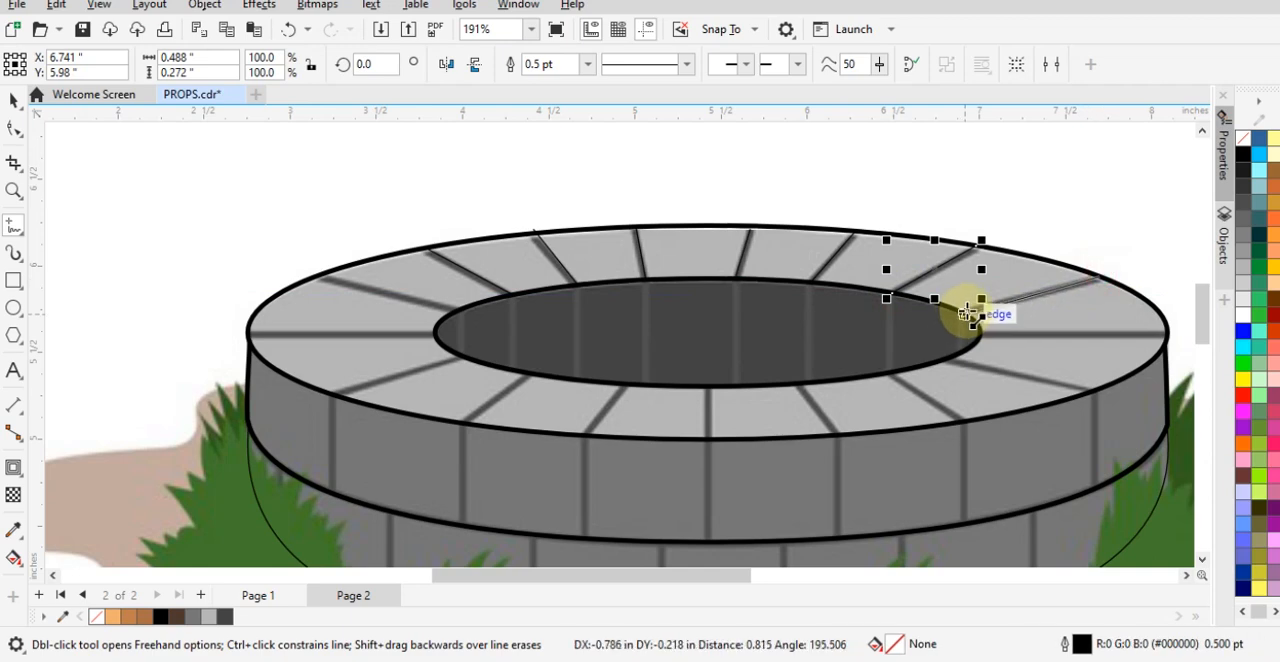
{"action": "left_click", "coordinate": [963, 315]}
{"action": "scroll", "coordinate": [1168, 338], "scroll_direction": "up", "scroll_amount": 2}
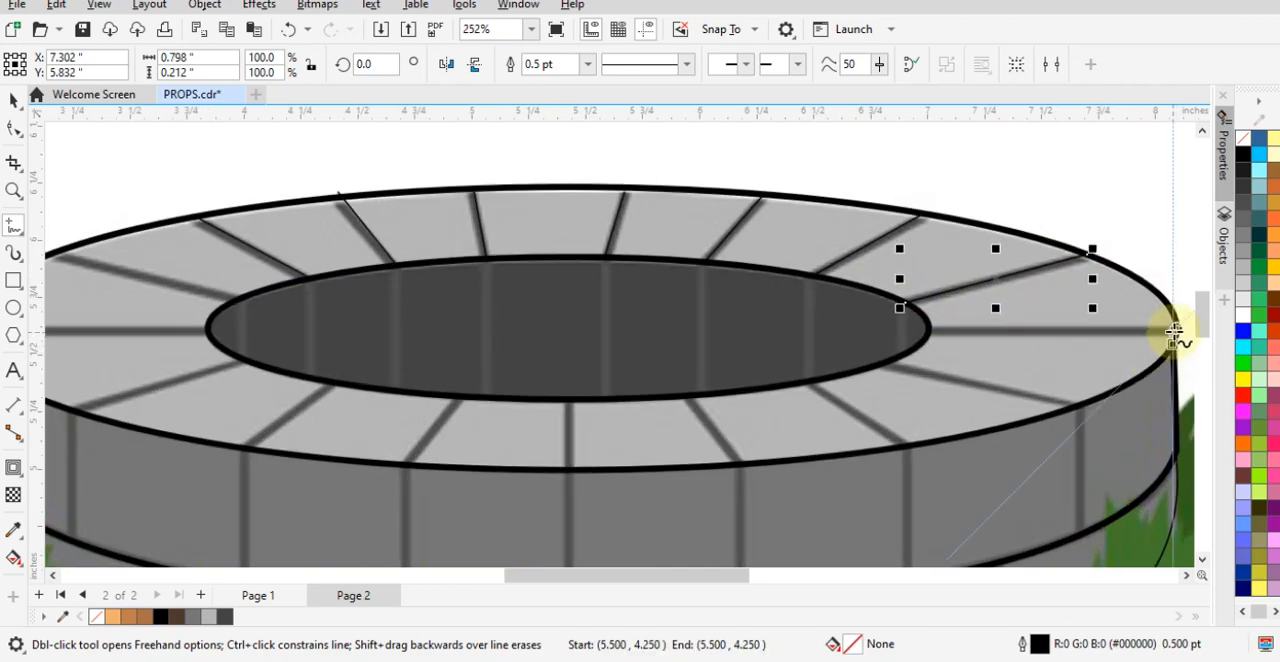
{"action": "left_click", "coordinate": [1175, 331]}
{"action": "left_click", "coordinate": [925, 328]}
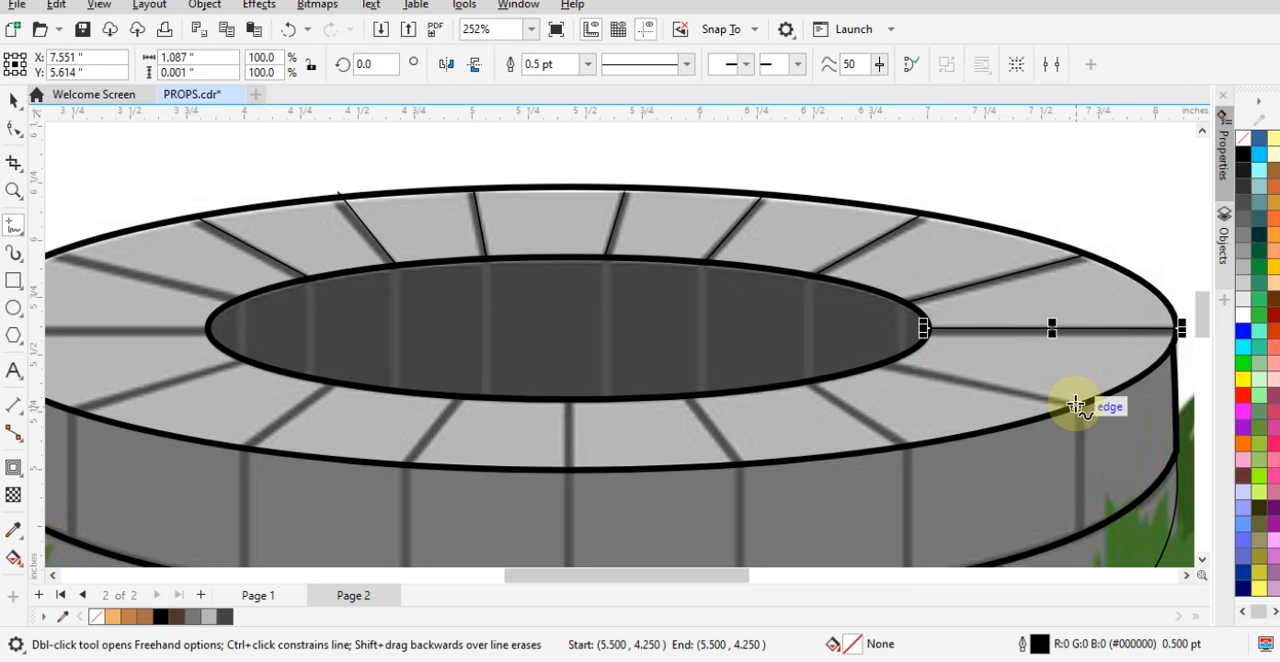
- Trace the three brick joints on the rim's front right with straight lines between the two ellipses
{"action": "left_click", "coordinate": [1076, 404]}
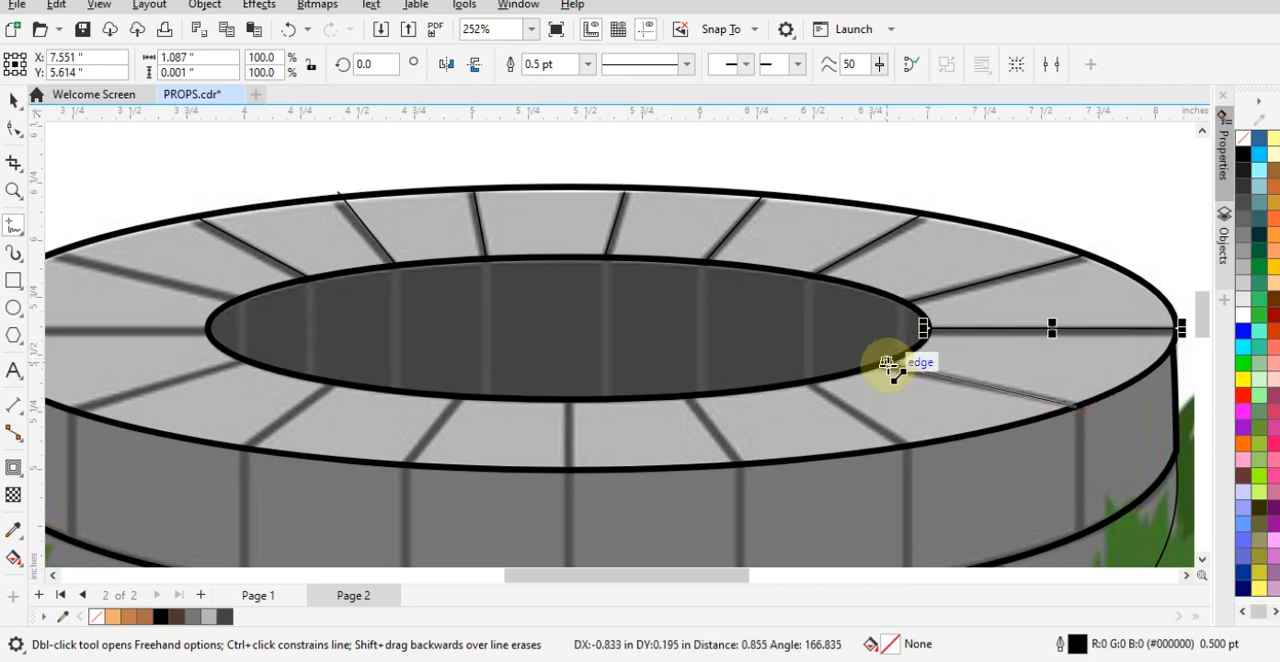
{"action": "left_click", "coordinate": [884, 360]}
{"action": "left_click", "coordinate": [810, 381]}
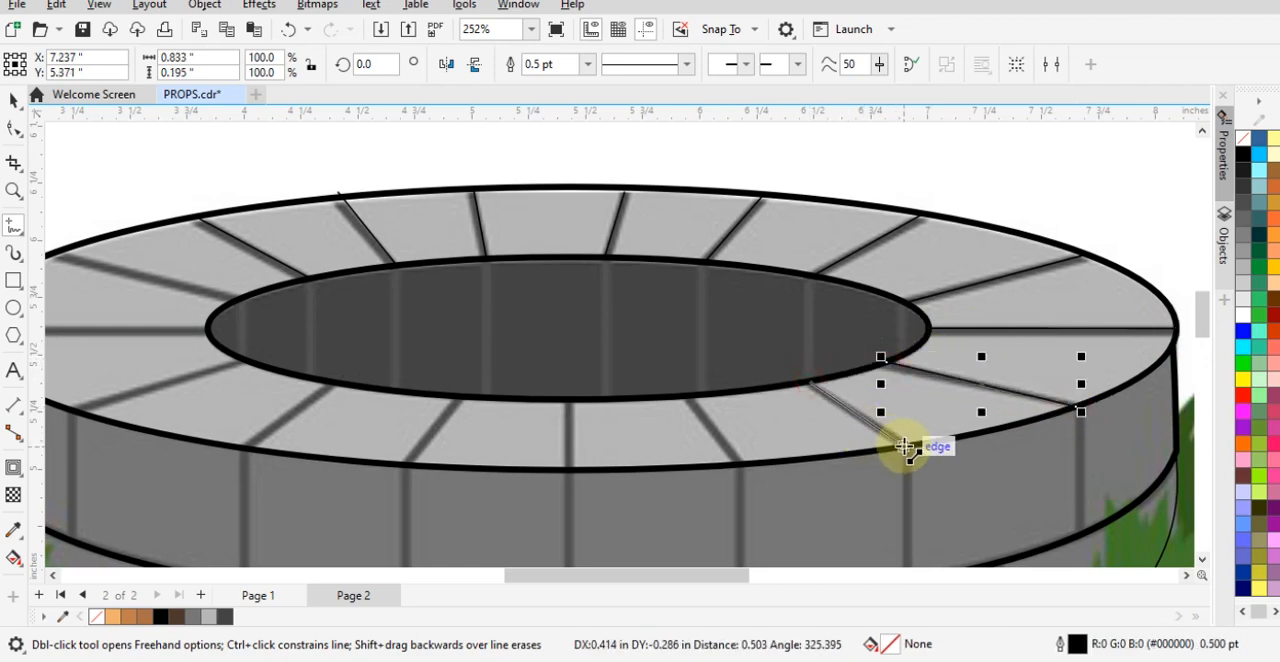
{"action": "left_click", "coordinate": [903, 447]}
{"action": "left_click", "coordinate": [687, 396]}
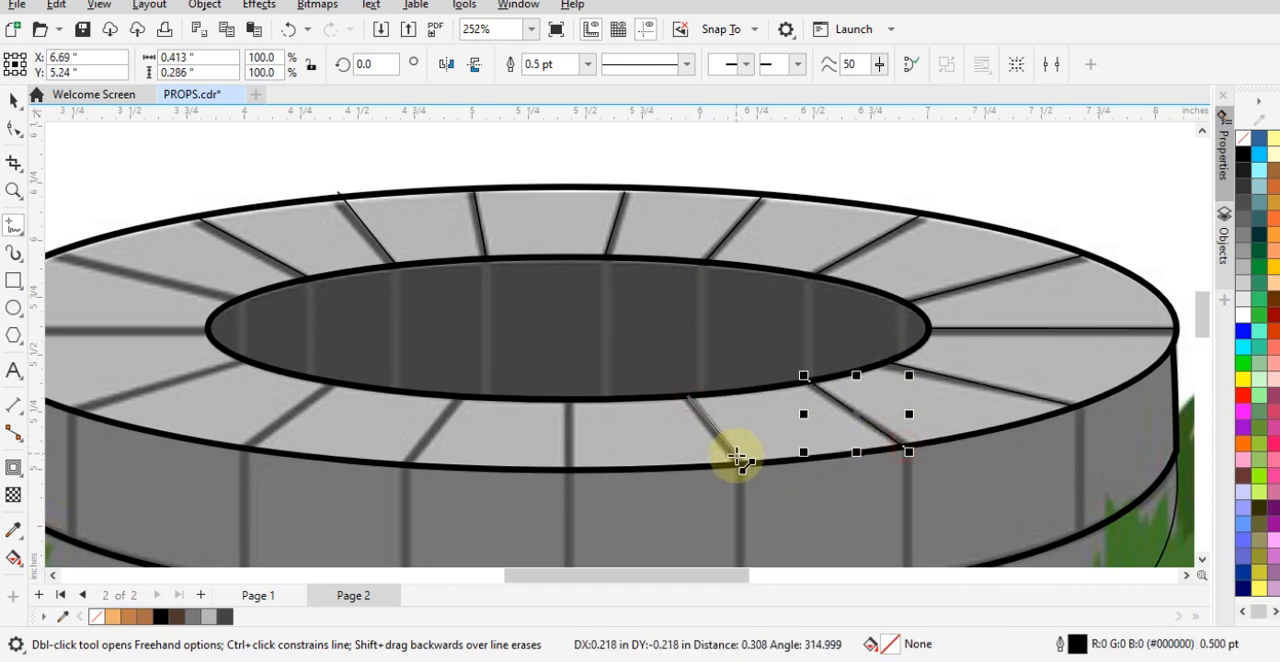
{"action": "left_click", "coordinate": [741, 465]}
- Trace the rim's front center joint and the joint immediately left of it from the inner to the outer ellipse
{"action": "left_click", "coordinate": [569, 400]}
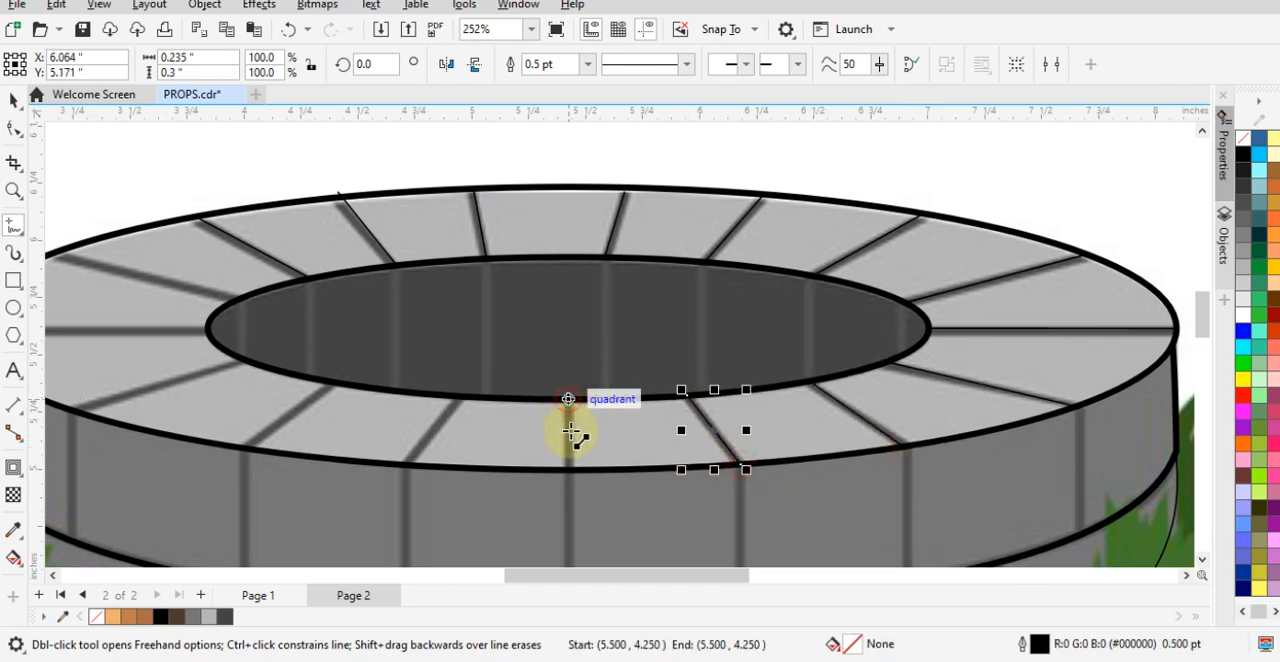
{"action": "left_click", "coordinate": [568, 467]}
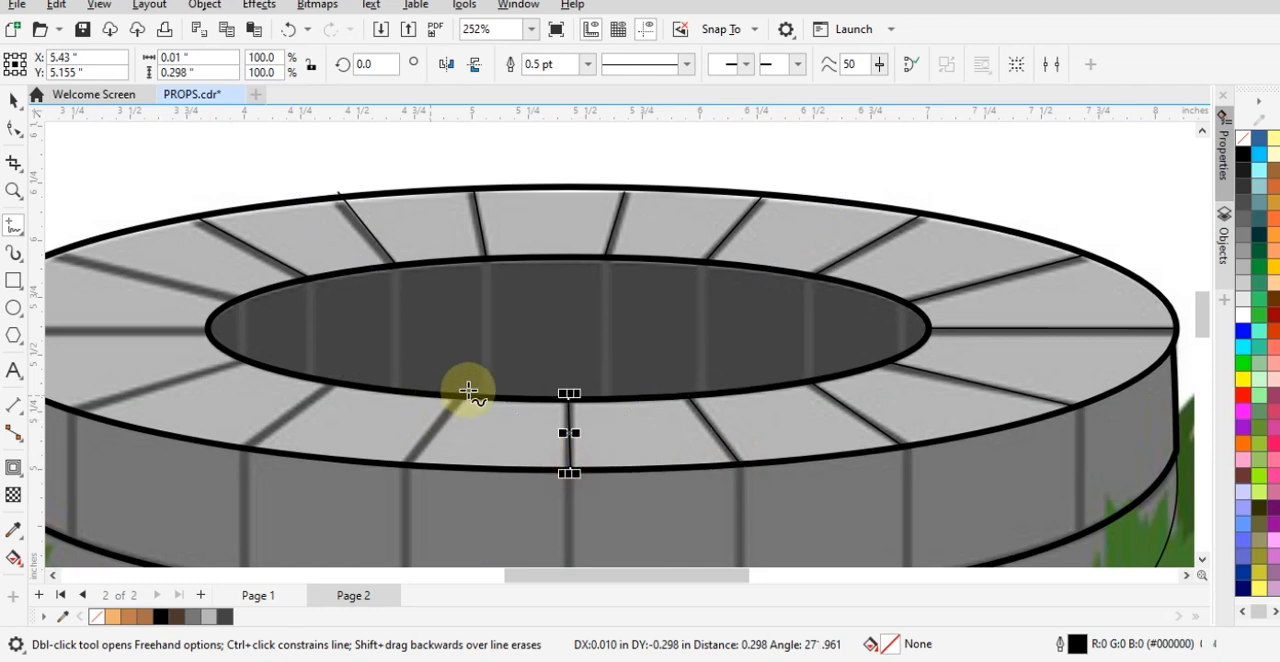
{"action": "left_click", "coordinate": [465, 395]}
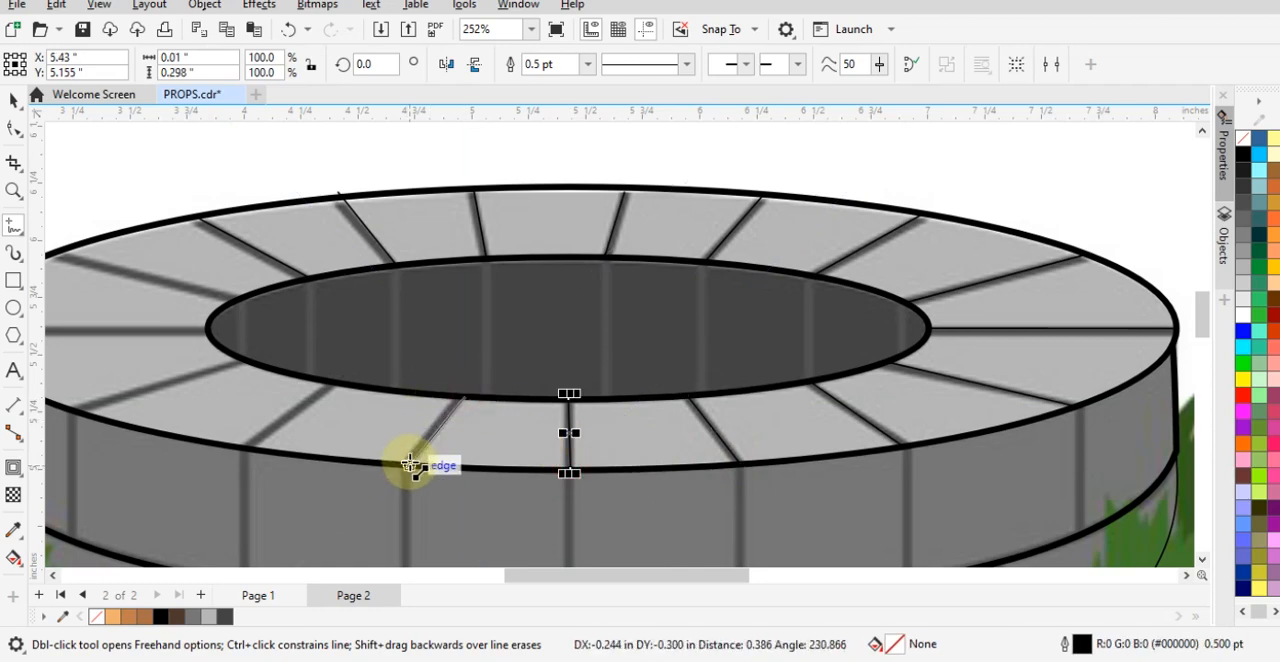
{"action": "left_click", "coordinate": [407, 464]}
- Trace the two remaining brick joints on the rim's front left from the inner to the outer ellipse
{"action": "scroll", "coordinate": [300, 506], "scroll_direction": "up", "scroll_amount": 2}
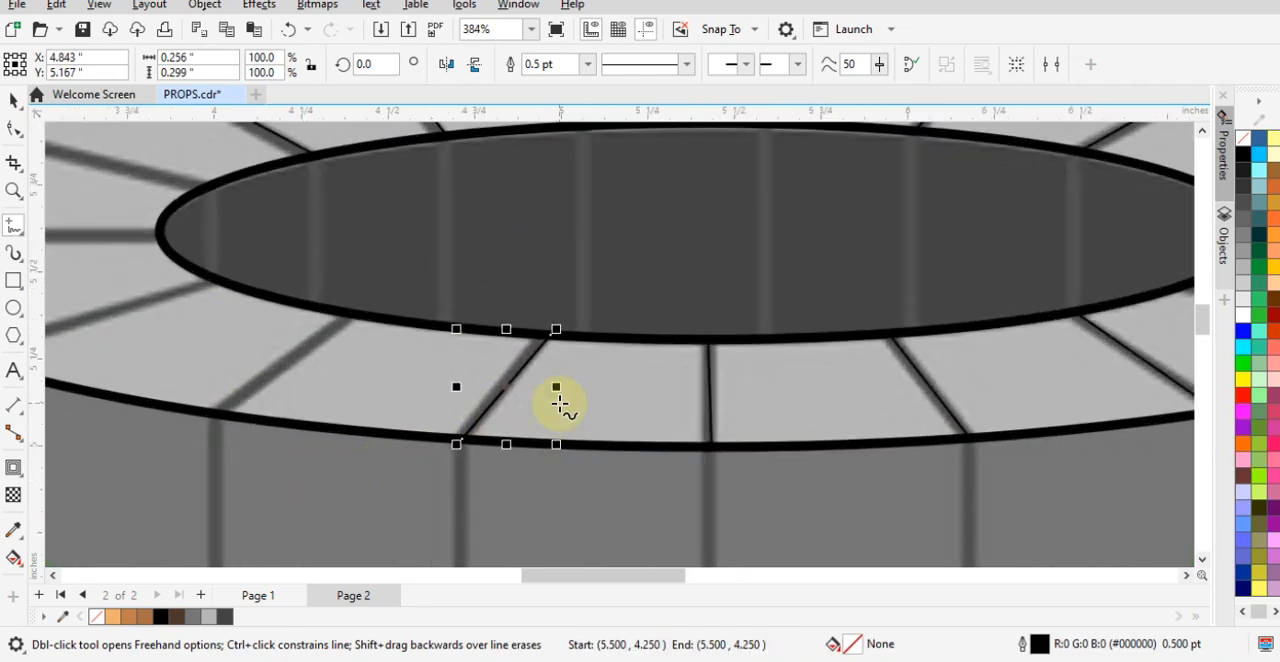
{"action": "scroll", "coordinate": [312, 430], "scroll_direction": "down", "scroll_amount": 1}
{"action": "scroll", "coordinate": [316, 378], "scroll_direction": "up", "scroll_amount": 1}
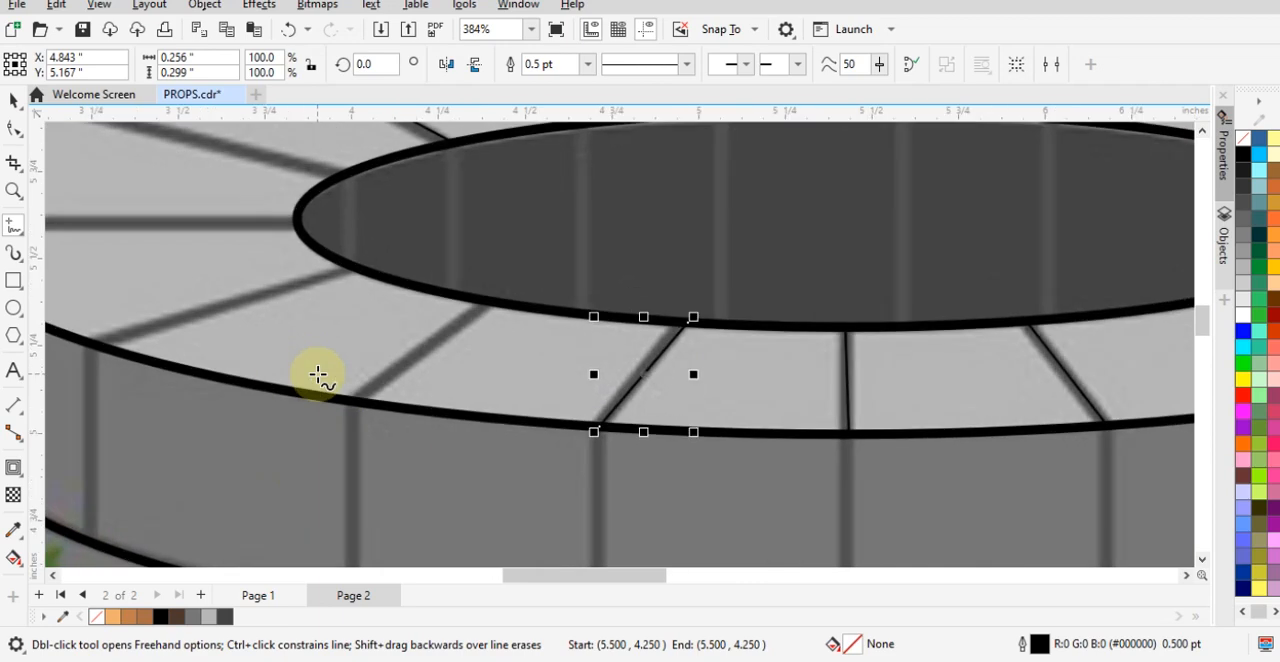
{"action": "left_click", "coordinate": [484, 301]}
{"action": "left_click", "coordinate": [351, 406]}
{"action": "scroll", "coordinate": [340, 395], "scroll_direction": "down", "scroll_amount": 1}
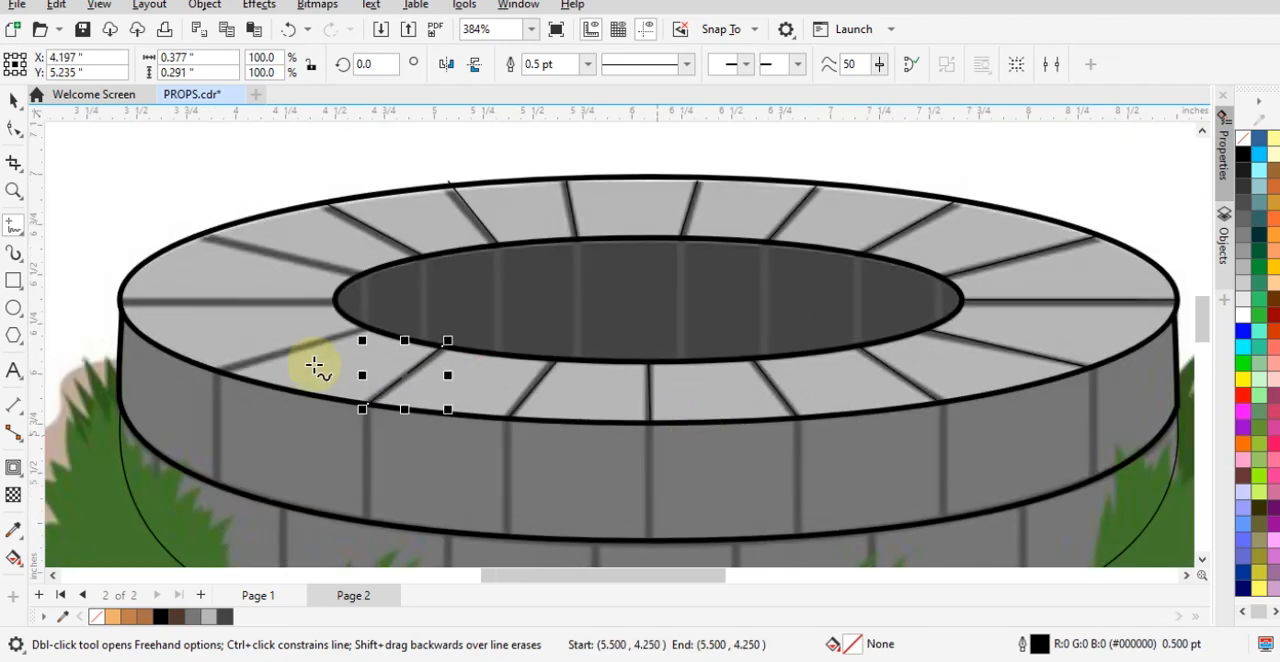
{"action": "scroll", "coordinate": [314, 367], "scroll_direction": "up", "scroll_amount": 1}
{"action": "scroll", "coordinate": [405, 310], "scroll_direction": "up", "scroll_amount": 1}
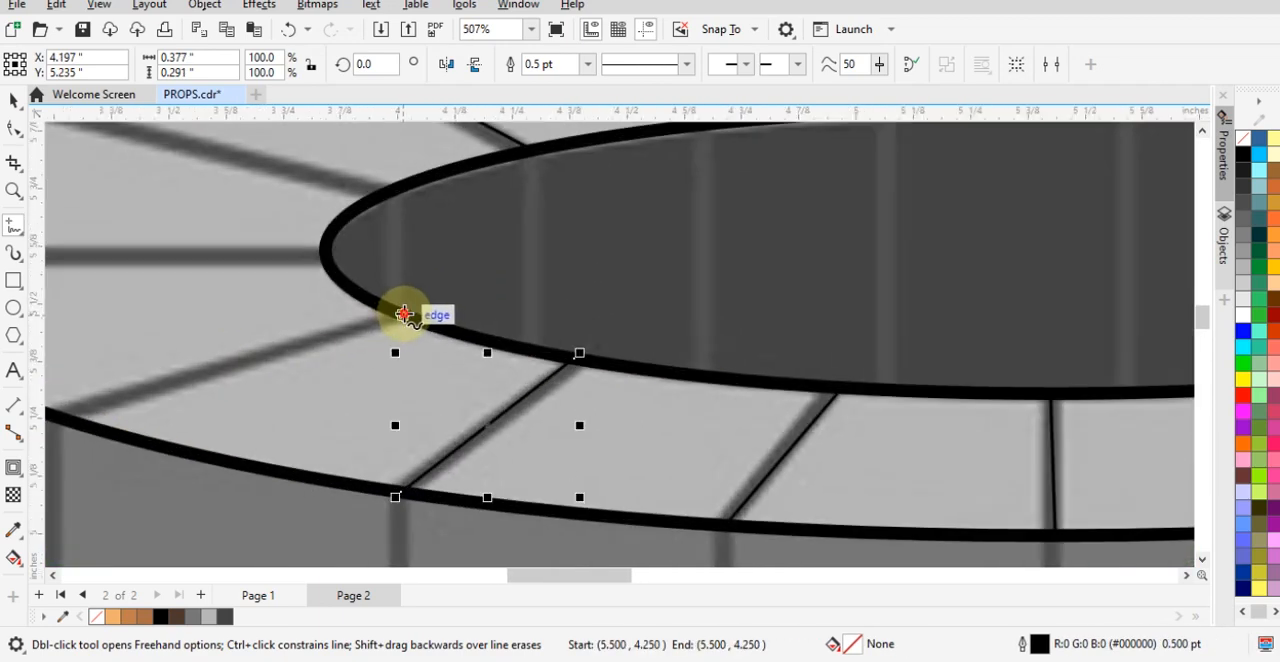
{"action": "left_click", "coordinate": [403, 314]}
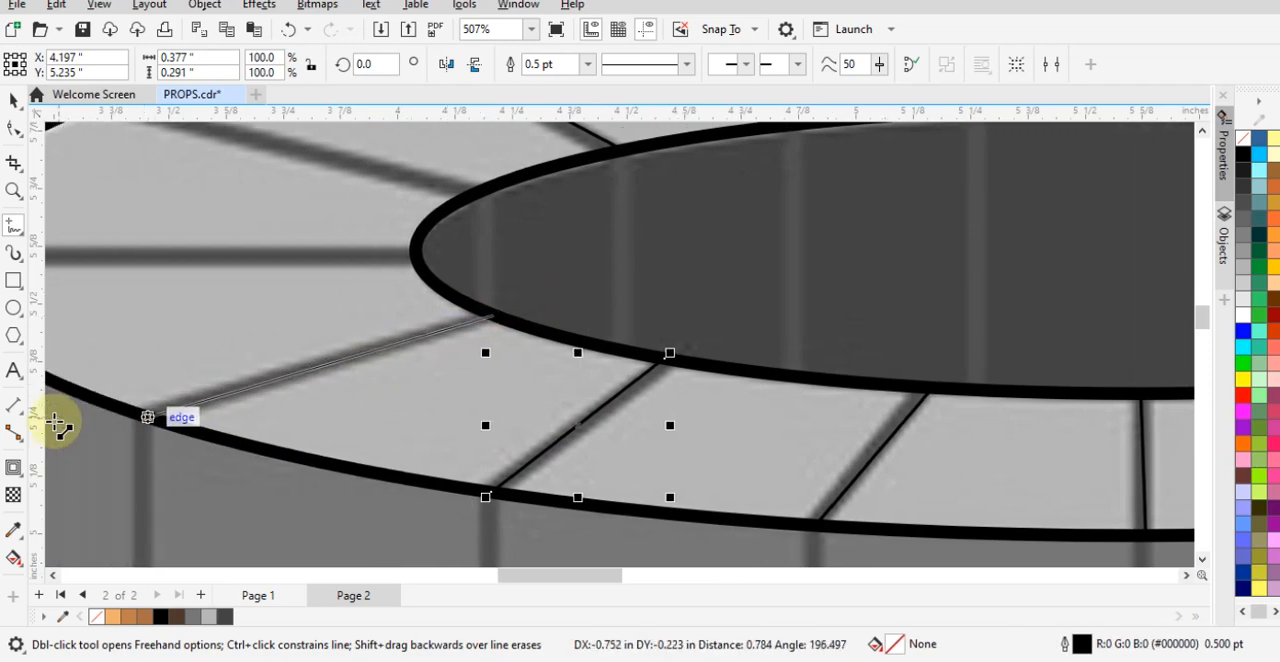
{"action": "left_click", "coordinate": [198, 421]}
{"action": "scroll", "coordinate": [609, 429], "scroll_direction": "down", "scroll_amount": 2}
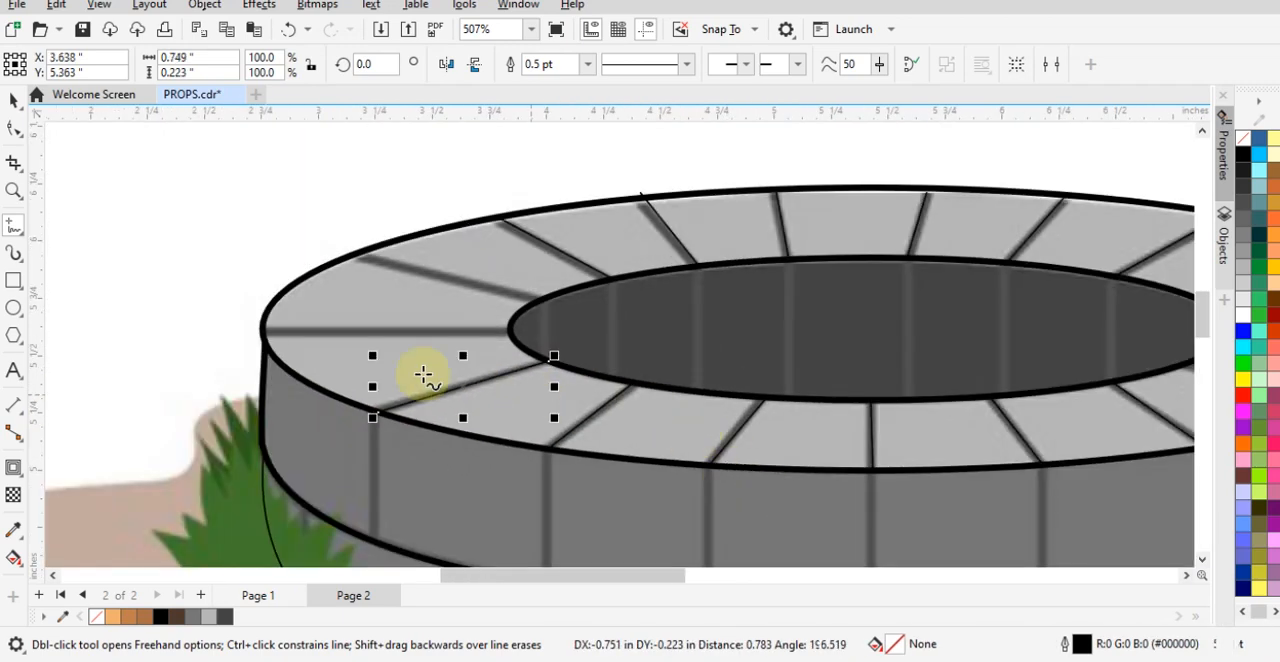
{"action": "scroll", "coordinate": [340, 335], "scroll_direction": "up", "scroll_amount": 1}
{"action": "left_click", "coordinate": [219, 325]}
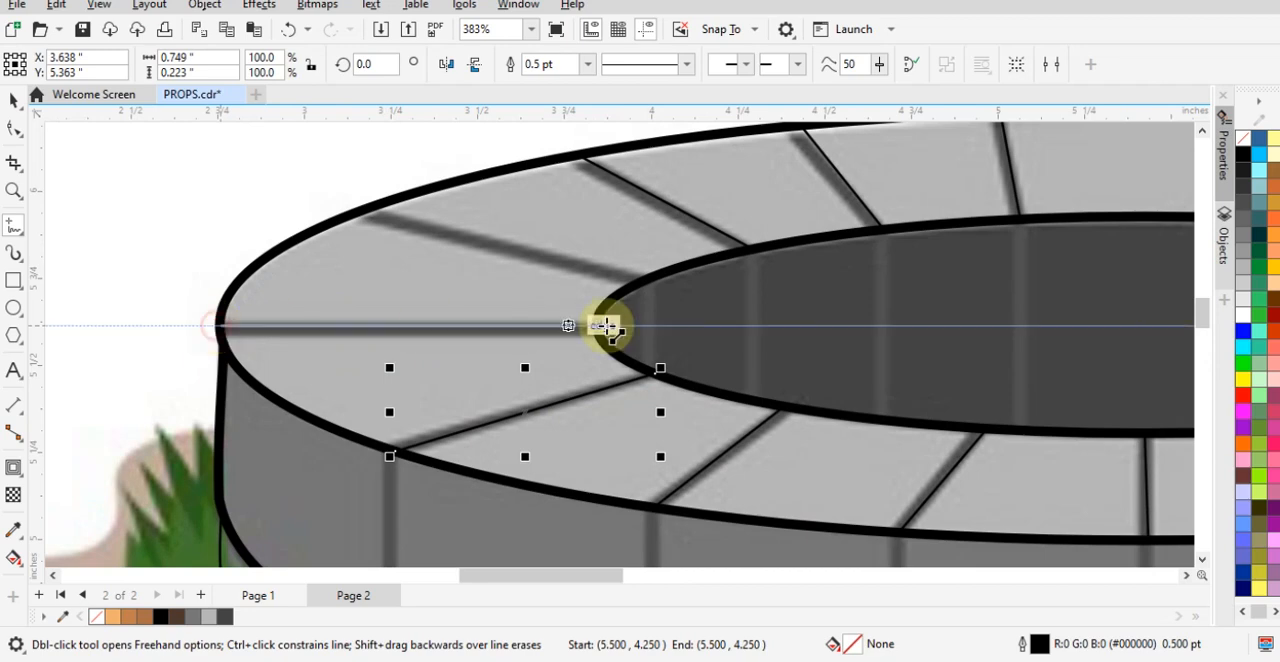
{"action": "left_click", "coordinate": [593, 325]}
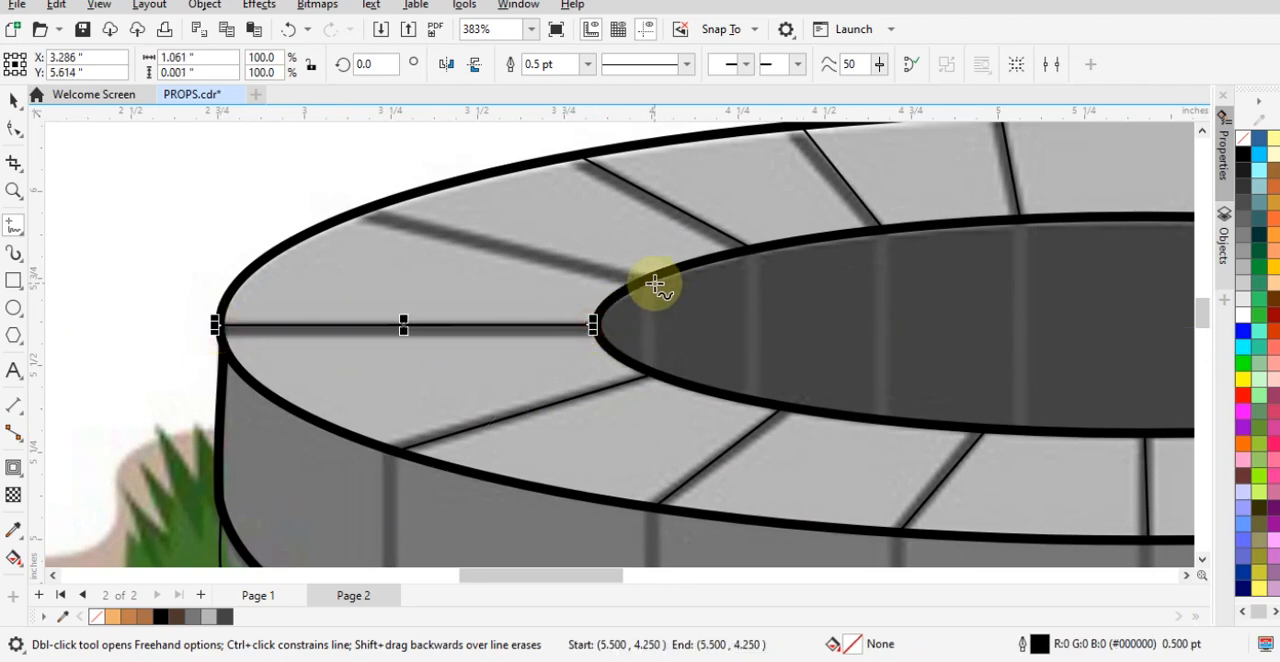
{"action": "key", "text": "ctrl+z"}
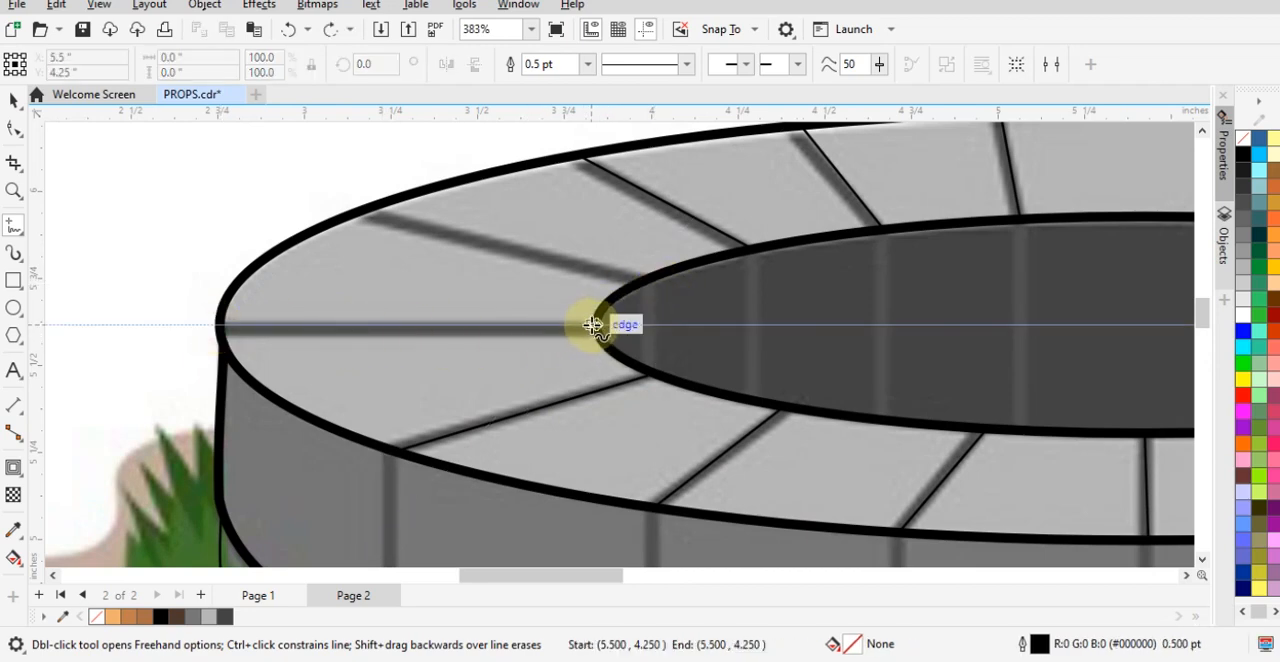
- Trace the horizontal joint at the rim's far left and the back-left joint above it from the inner to the outer ellipse
{"action": "left_click_drag", "start_coordinate": [593, 325], "coordinate": [219, 328]}
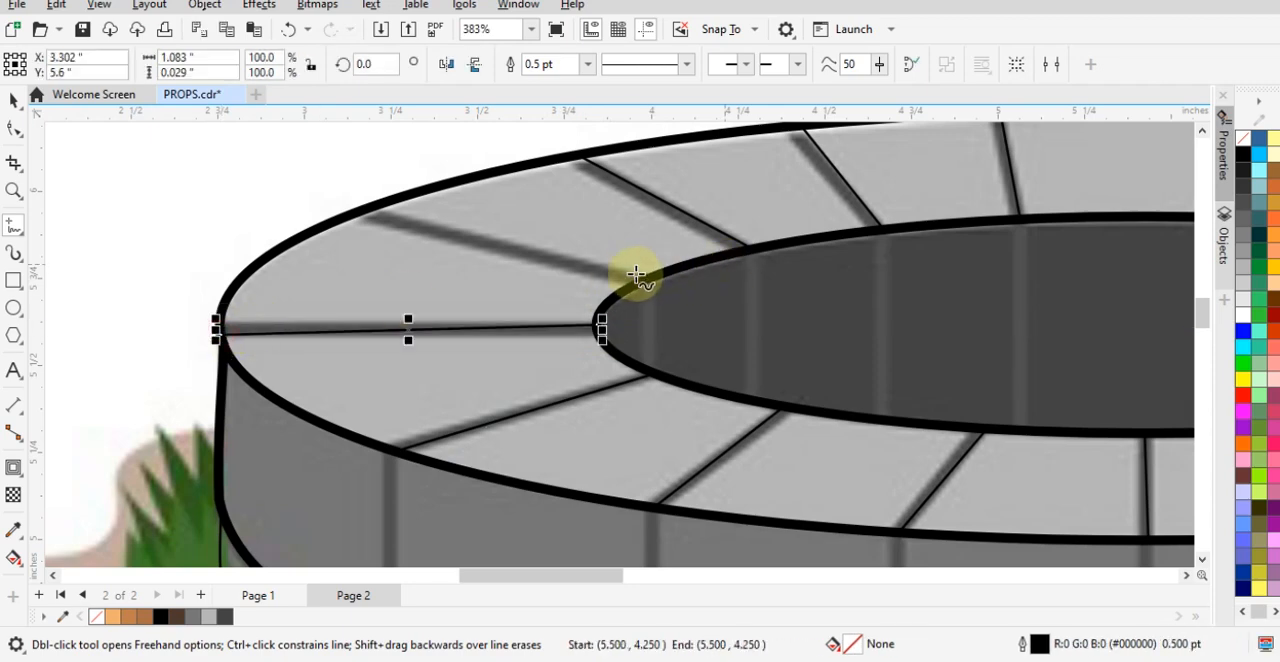
{"action": "mouse_move", "coordinate": [637, 283]}
{"action": "left_mouse_down"}
{"action": "mouse_move", "coordinate": [286, 211]}
{"action": "mouse_move", "coordinate": [355, 205]}
{"action": "left_mouse_up"}
- Trace the three leftmost vertical joints on the band below the rim, from its upper edge to its lower edge
{"action": "scroll", "coordinate": [686, 383], "scroll_direction": "down", "scroll_amount": 3}
{"action": "scroll", "coordinate": [640, 451], "scroll_direction": "up", "scroll_amount": 1}
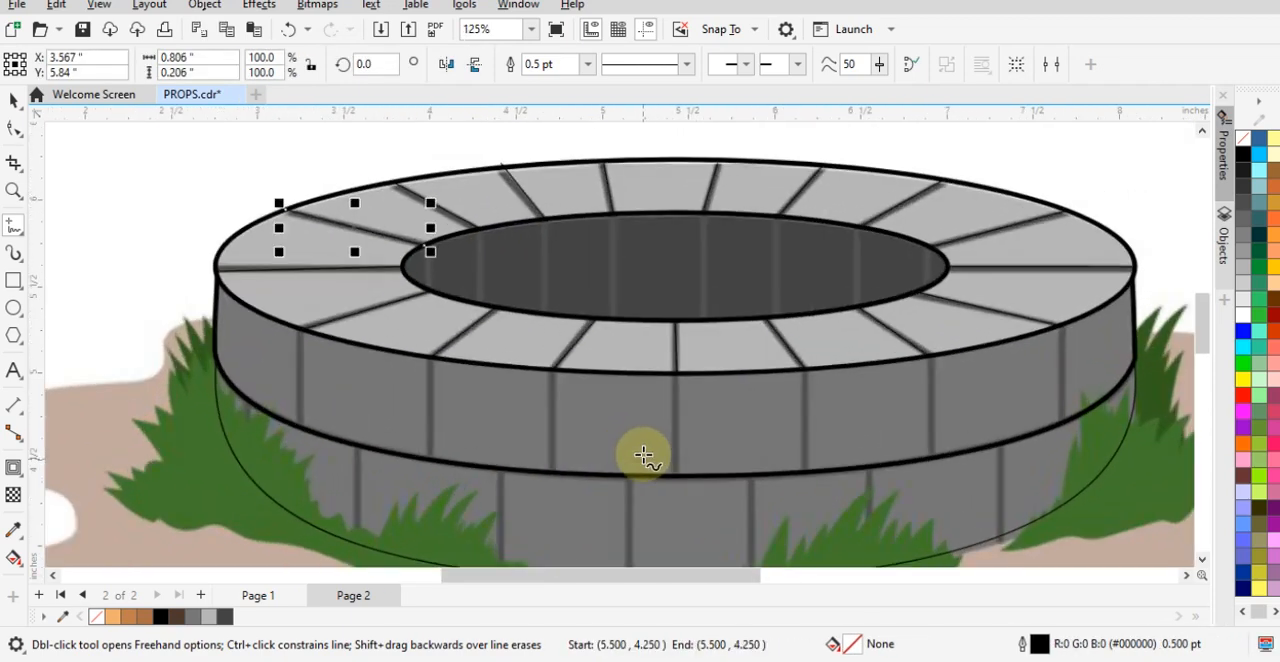
{"action": "scroll", "coordinate": [354, 457], "scroll_direction": "up", "scroll_amount": 1}
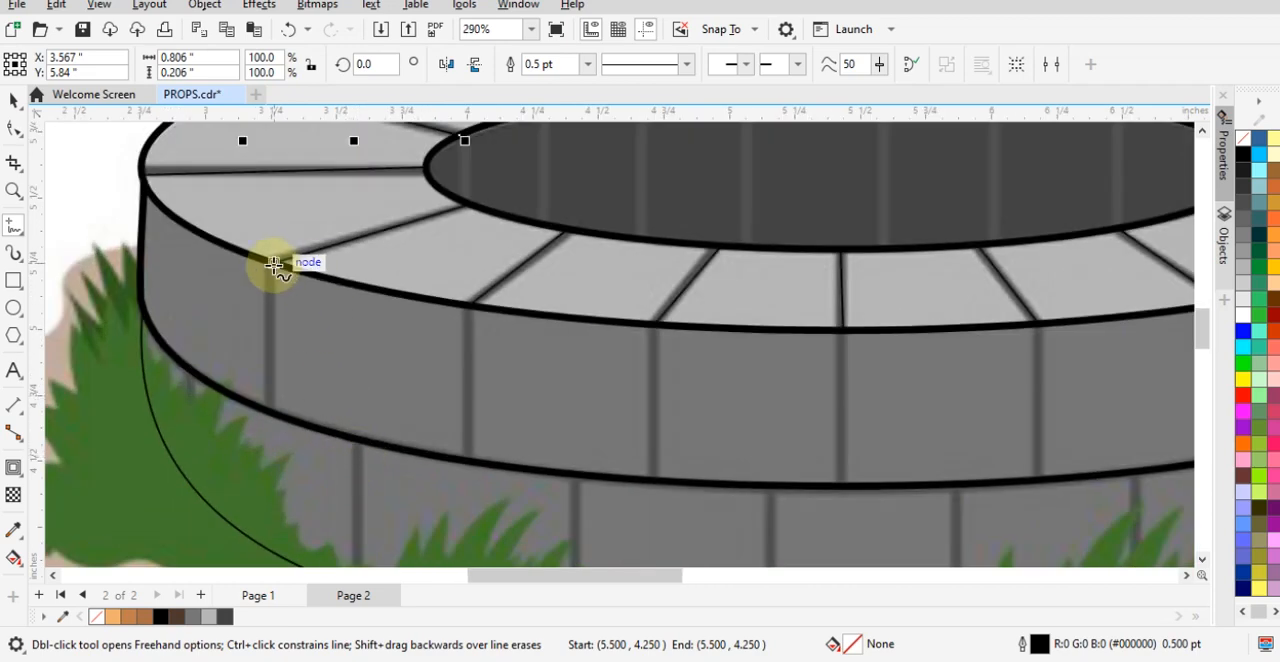
{"action": "left_click_drag", "start_coordinate": [276, 262], "coordinate": [268, 417]}
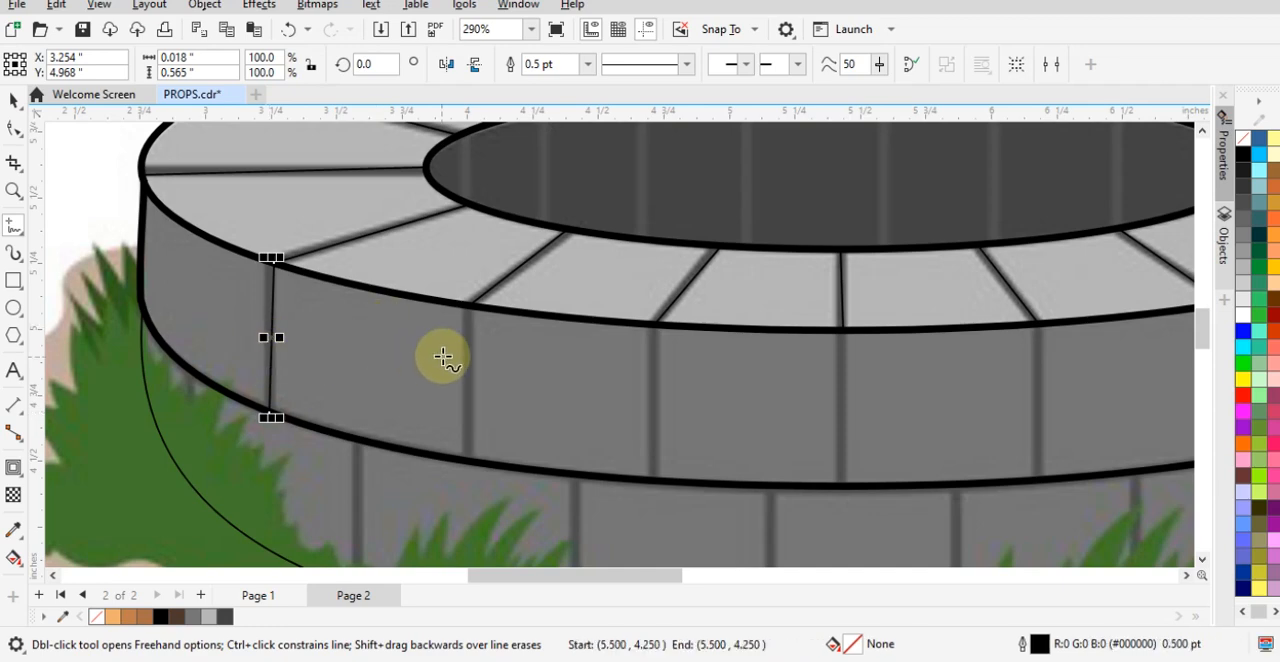
{"action": "scroll", "coordinate": [443, 354], "scroll_direction": "up", "scroll_amount": 1}
{"action": "left_click_drag", "start_coordinate": [487, 277], "coordinate": [487, 525]}
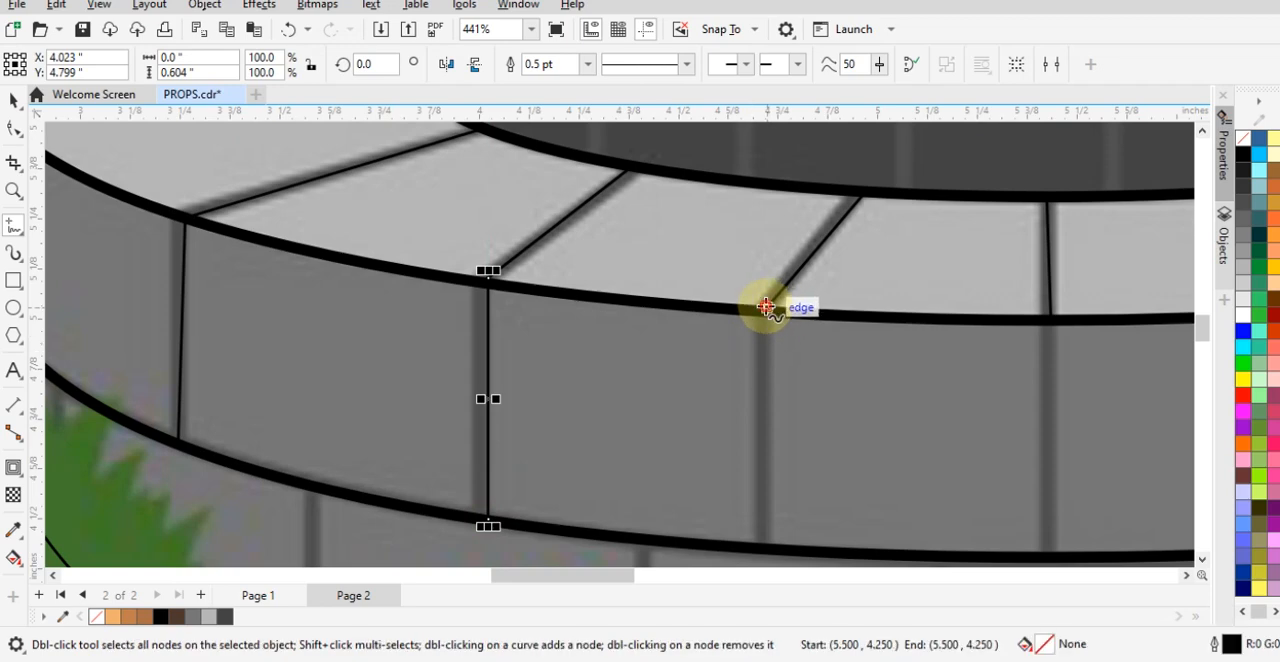
{"action": "left_click_drag", "start_coordinate": [766, 306], "coordinate": [771, 546]}
- Trace the band's center joint with a vertical line about 0.6 inches long, starting at the rim's front center joint
{"action": "scroll", "coordinate": [609, 323], "scroll_direction": "down", "scroll_amount": 1}
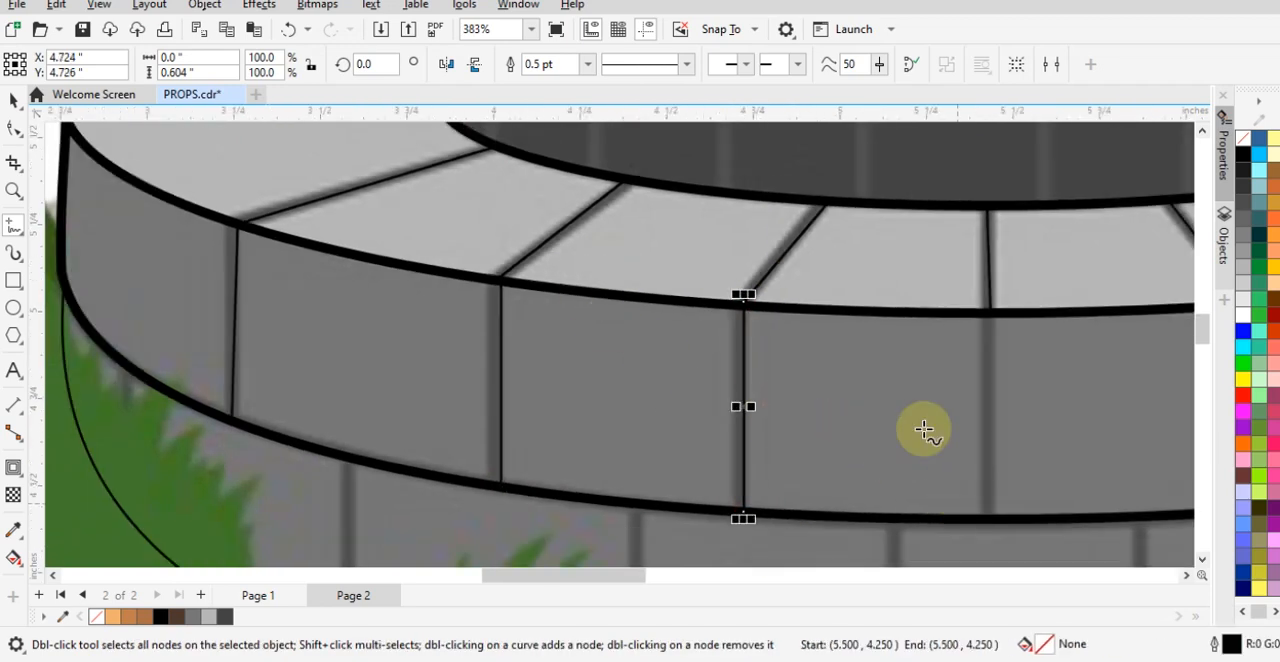
{"action": "scroll", "coordinate": [924, 430], "scroll_direction": "down", "scroll_amount": 1}
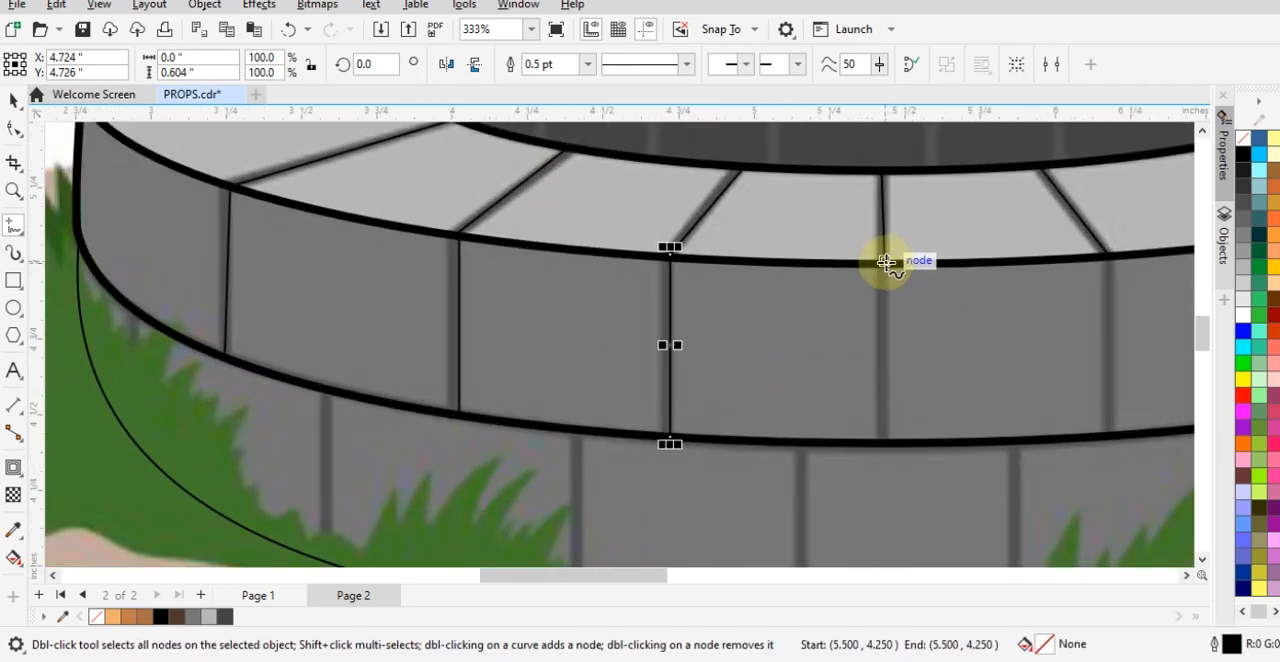
{"action": "scroll", "coordinate": [887, 262], "scroll_direction": "up", "scroll_amount": 3}
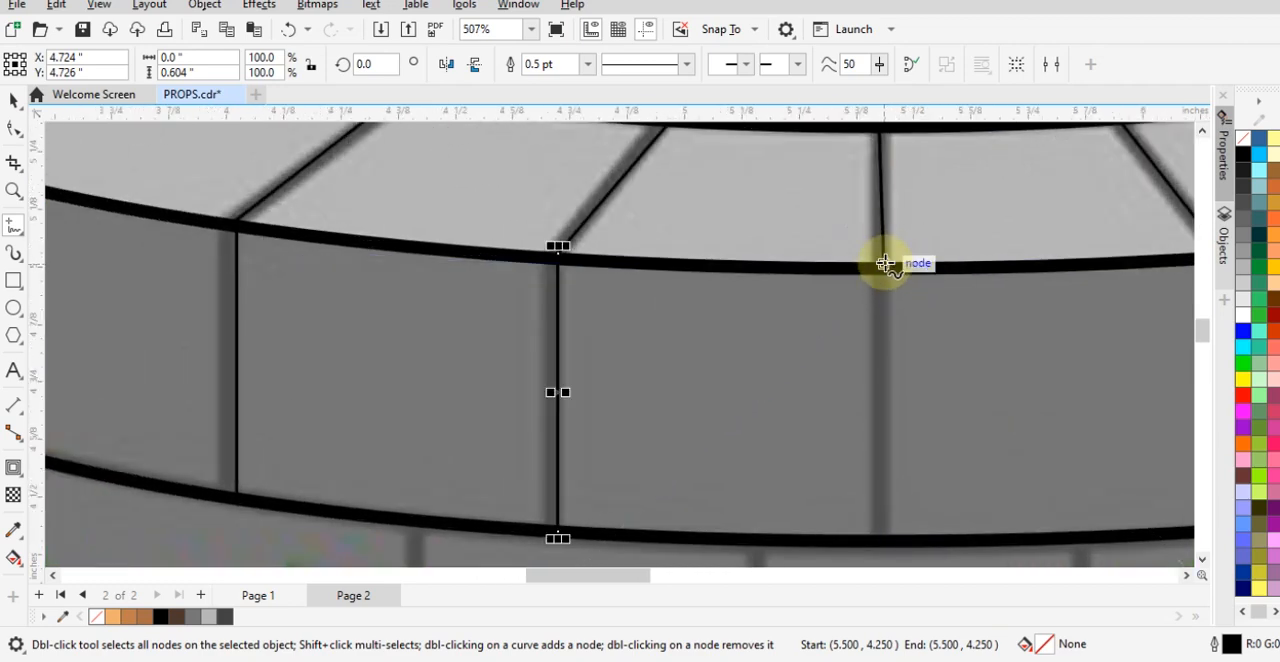
{"action": "left_click_drag", "start_coordinate": [885, 262], "coordinate": [890, 541]}
- Trace the upper band's first joint right of center with a vertical line about 0.61 inches long
{"action": "scroll", "coordinate": [514, 137], "scroll_direction": "down", "scroll_amount": 2}
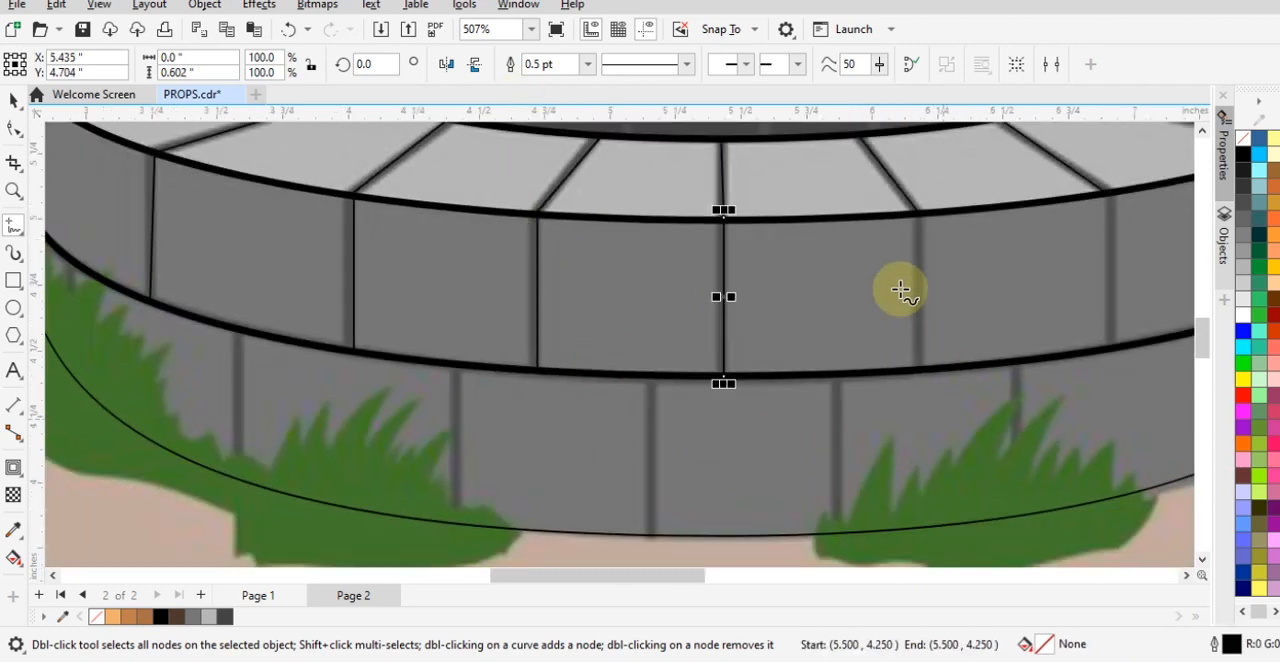
{"action": "left_click_drag", "start_coordinate": [917, 211], "coordinate": [944, 302]}
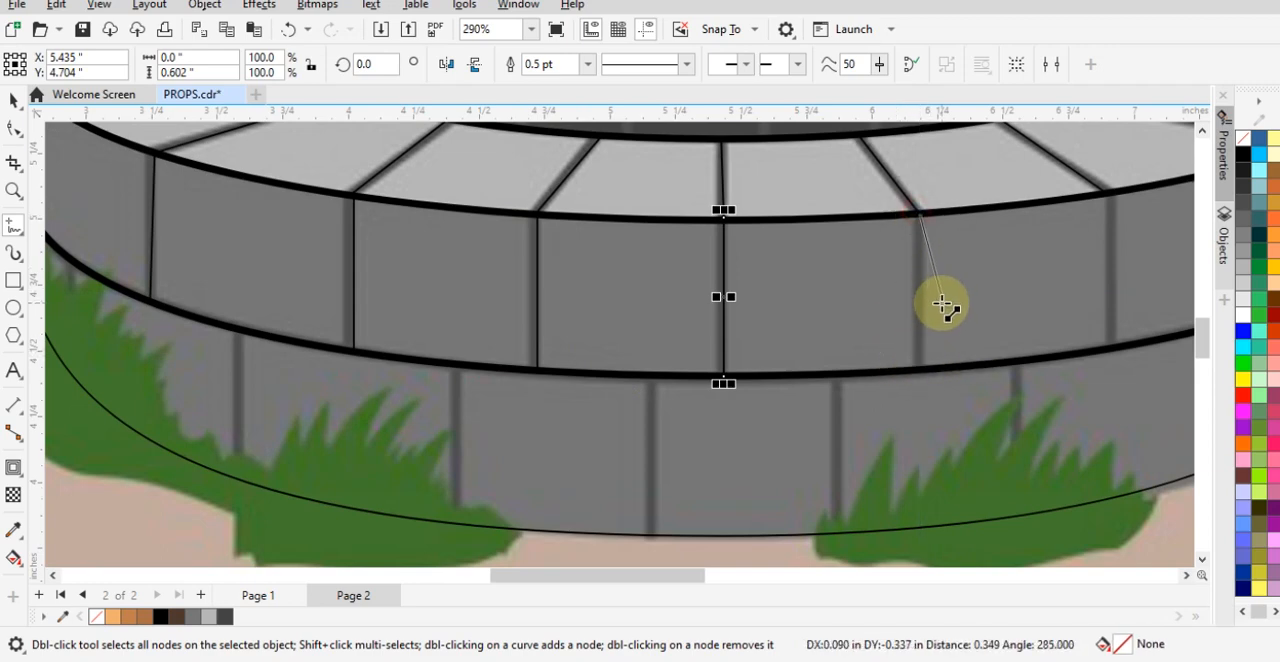
{"action": "key", "text": "Escape"}
{"action": "scroll", "coordinate": [925, 218], "scroll_direction": "up", "scroll_amount": 2}
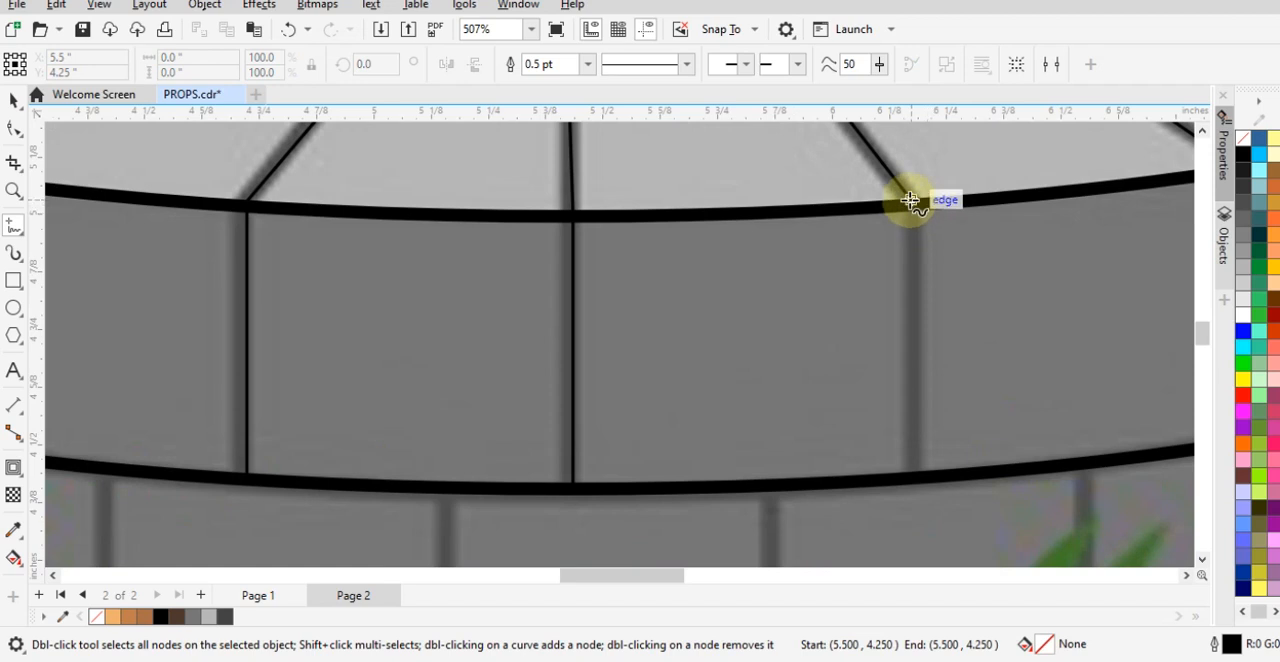
{"action": "left_click_drag", "start_coordinate": [912, 198], "coordinate": [918, 480]}
- Trace the upper band's two rightmost joints with vertical lines about 0.60 and 0.55 inches long
{"action": "scroll", "coordinate": [666, 438], "scroll_direction": "down", "scroll_amount": 2}
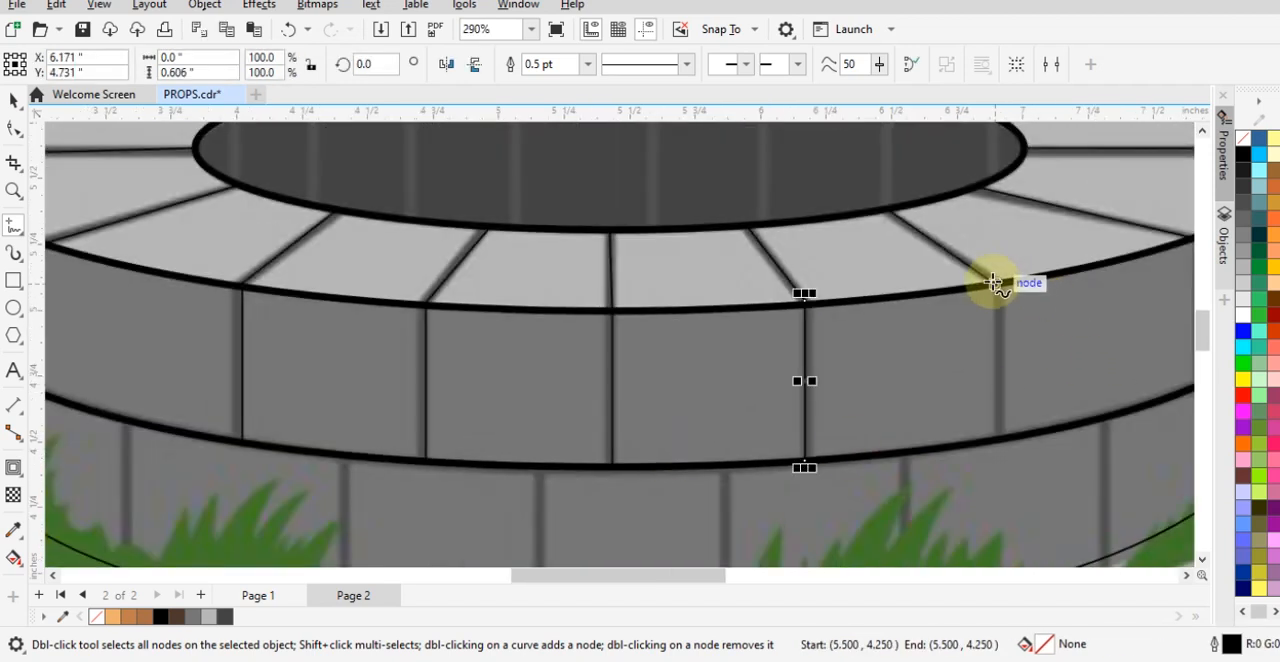
{"action": "left_click_drag", "start_coordinate": [990, 281], "coordinate": [1003, 444]}
{"action": "scroll", "coordinate": [651, 366], "scroll_direction": "down", "scroll_amount": 4}
{"action": "scroll", "coordinate": [980, 320], "scroll_direction": "up", "scroll_amount": 4}
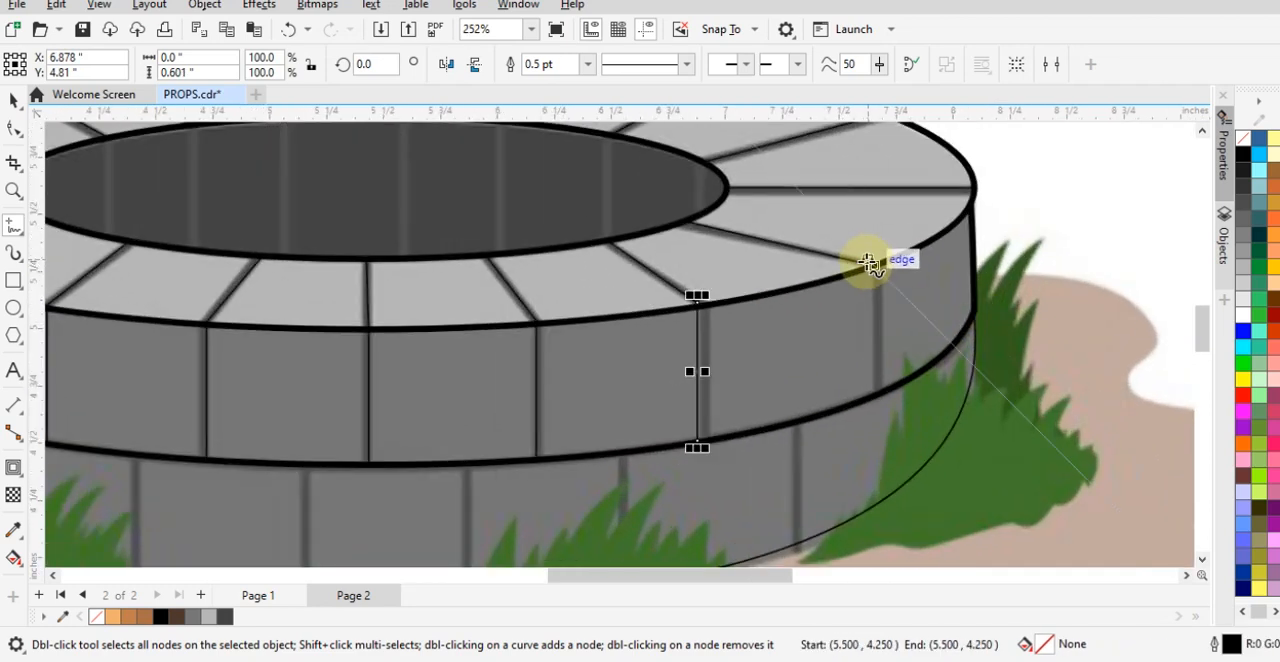
{"action": "left_click_drag", "start_coordinate": [870, 262], "coordinate": [882, 393]}
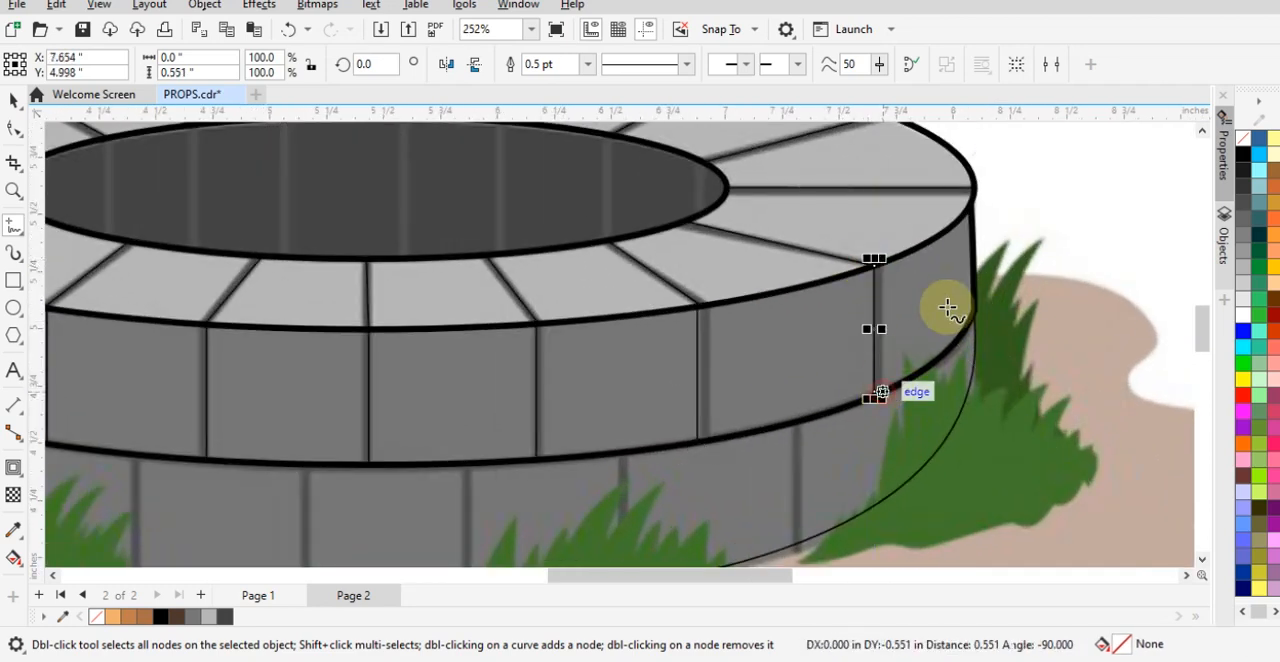
- Trace the three leftmost joints on the well's dark inner wall with vertical lines about 0.22, 0.44 and 0.54 inches long
{"action": "scroll", "coordinate": [1034, 349], "scroll_direction": "down", "scroll_amount": 3}
{"action": "scroll", "coordinate": [657, 240], "scroll_direction": "up", "scroll_amount": 2}
{"action": "scroll", "coordinate": [509, 234], "scroll_direction": "up", "scroll_amount": 2}
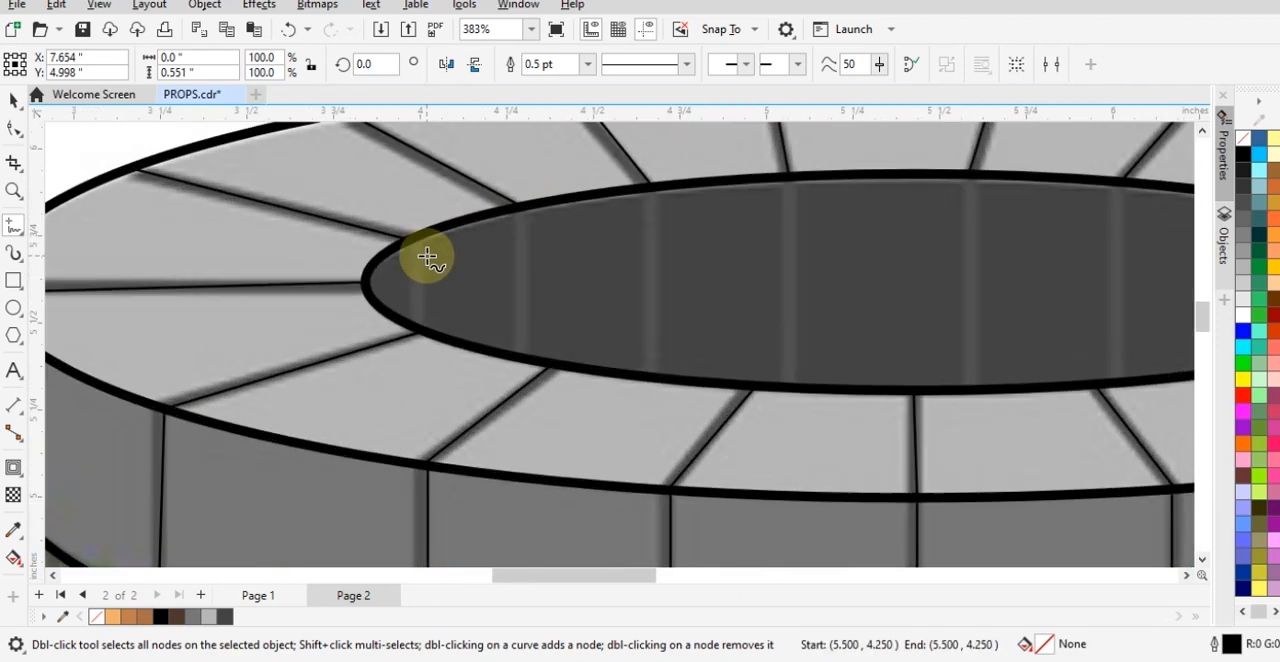
{"action": "mouse_move", "coordinate": [407, 238]}
{"action": "left_mouse_down"}
{"action": "mouse_move", "coordinate": [428, 326]}
{"action": "mouse_move", "coordinate": [409, 318]}
{"action": "left_mouse_up"}
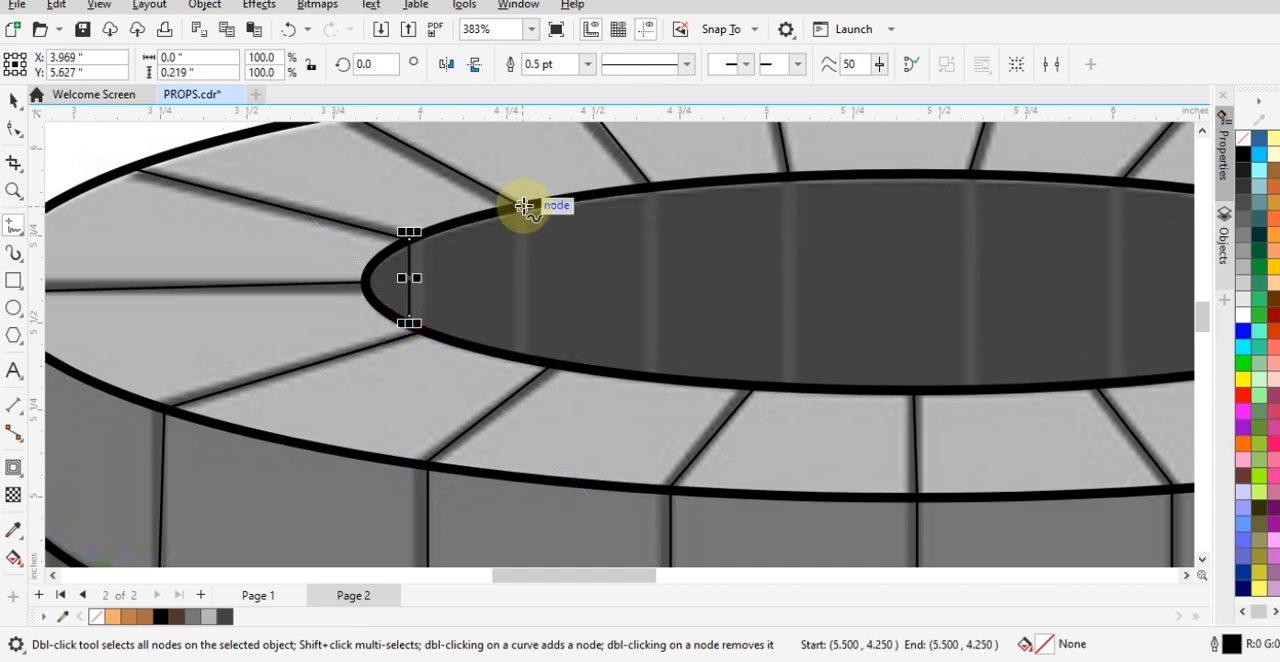
{"action": "left_click_drag", "start_coordinate": [524, 206], "coordinate": [522, 364]}
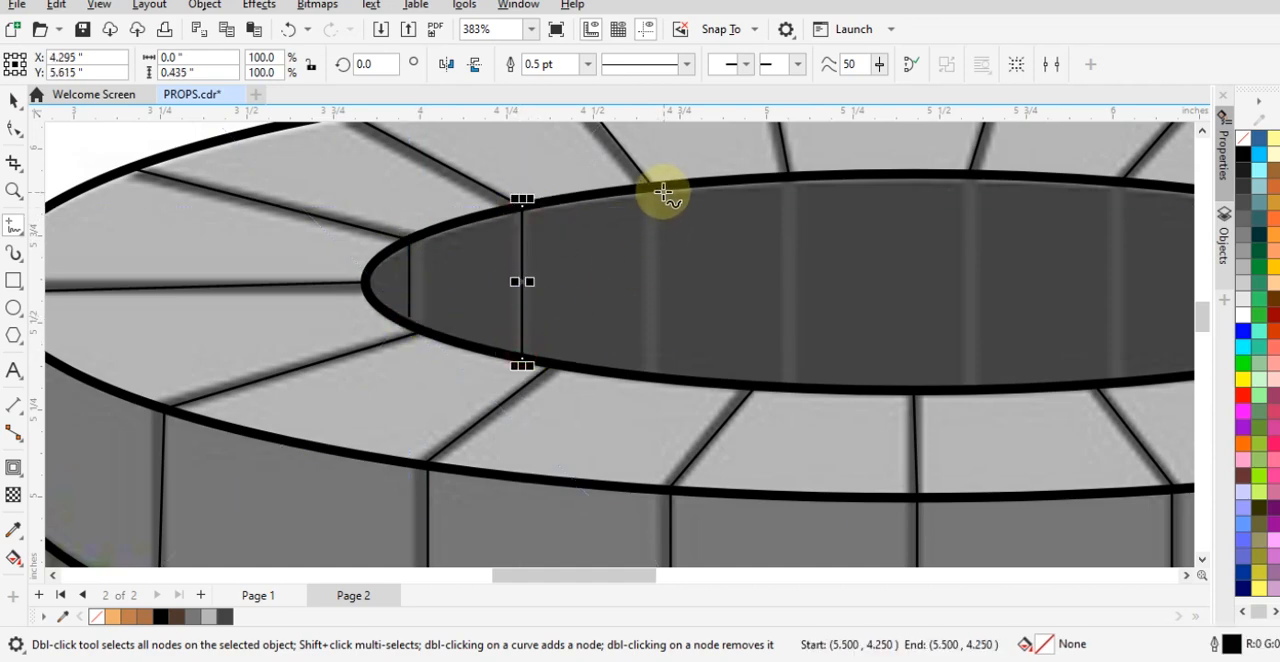
{"action": "left_click_drag", "start_coordinate": [652, 187], "coordinate": [643, 377]}
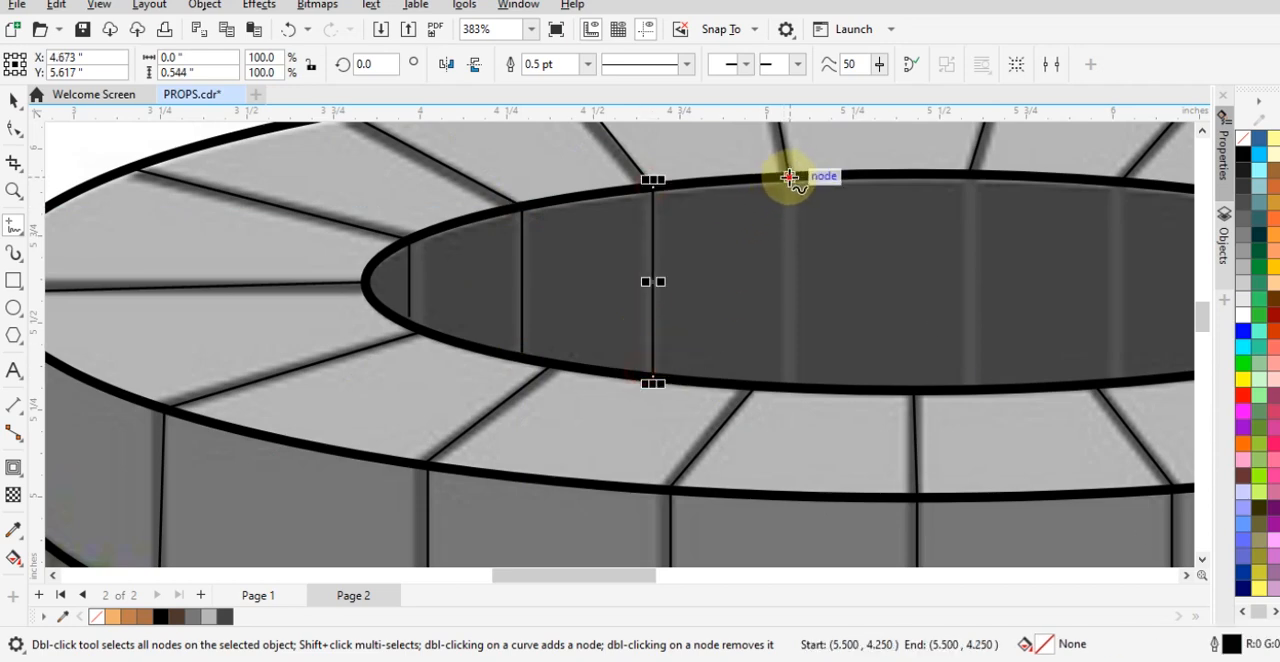
- Trace the inner wall's four remaining joints with vertical lines about 0.61, 0.64, 0.59 and 0.47 inches long
{"action": "left_click_drag", "start_coordinate": [789, 177], "coordinate": [790, 392]}
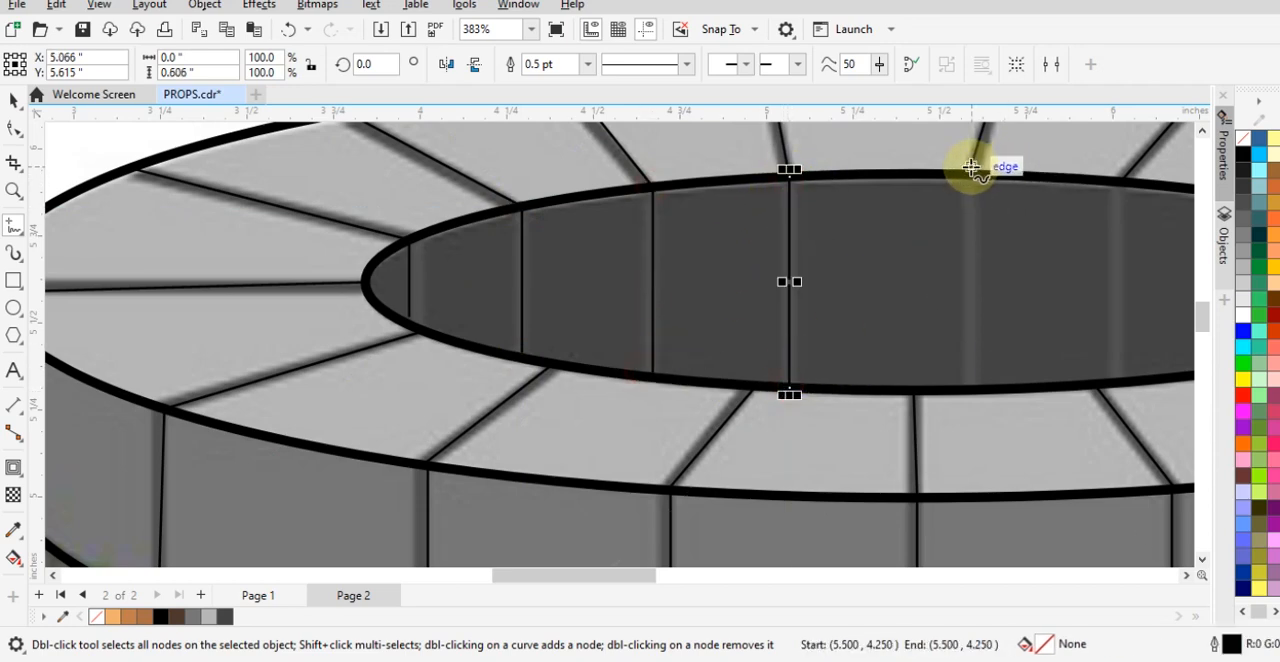
{"action": "left_click_drag", "start_coordinate": [970, 167], "coordinate": [978, 374]}
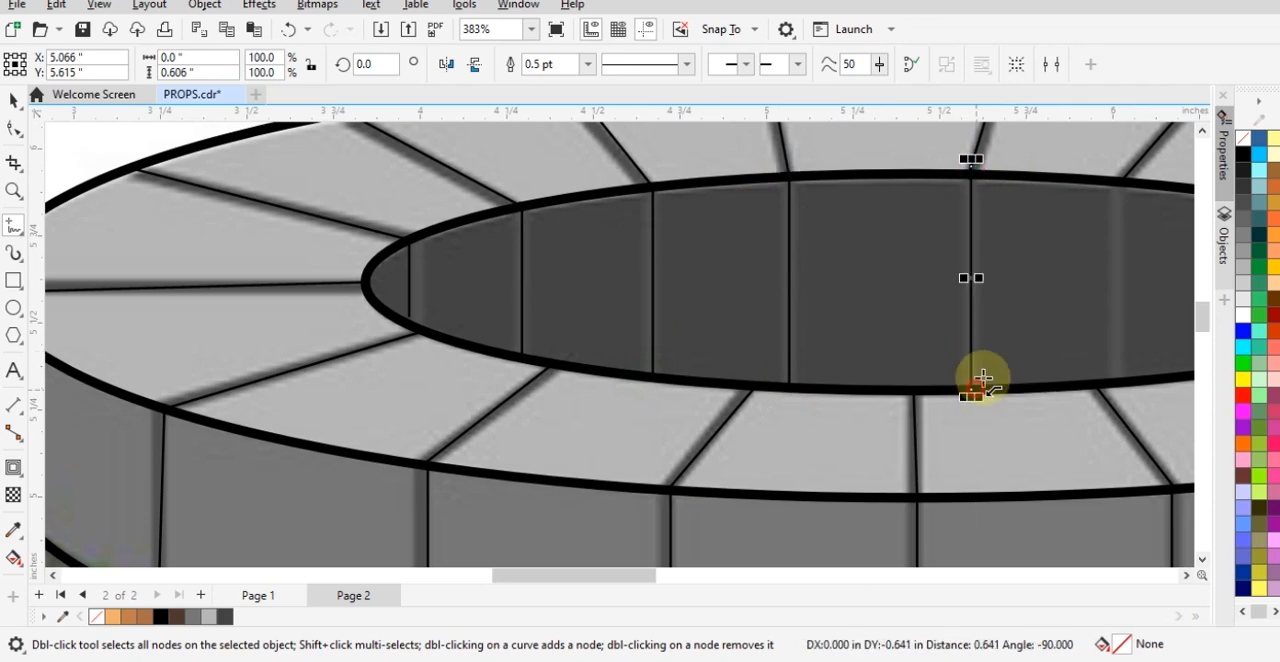
{"action": "left_click_drag", "start_coordinate": [1128, 177], "coordinate": [1126, 388]}
{"action": "scroll", "coordinate": [905, 316], "scroll_direction": "down", "scroll_amount": 2}
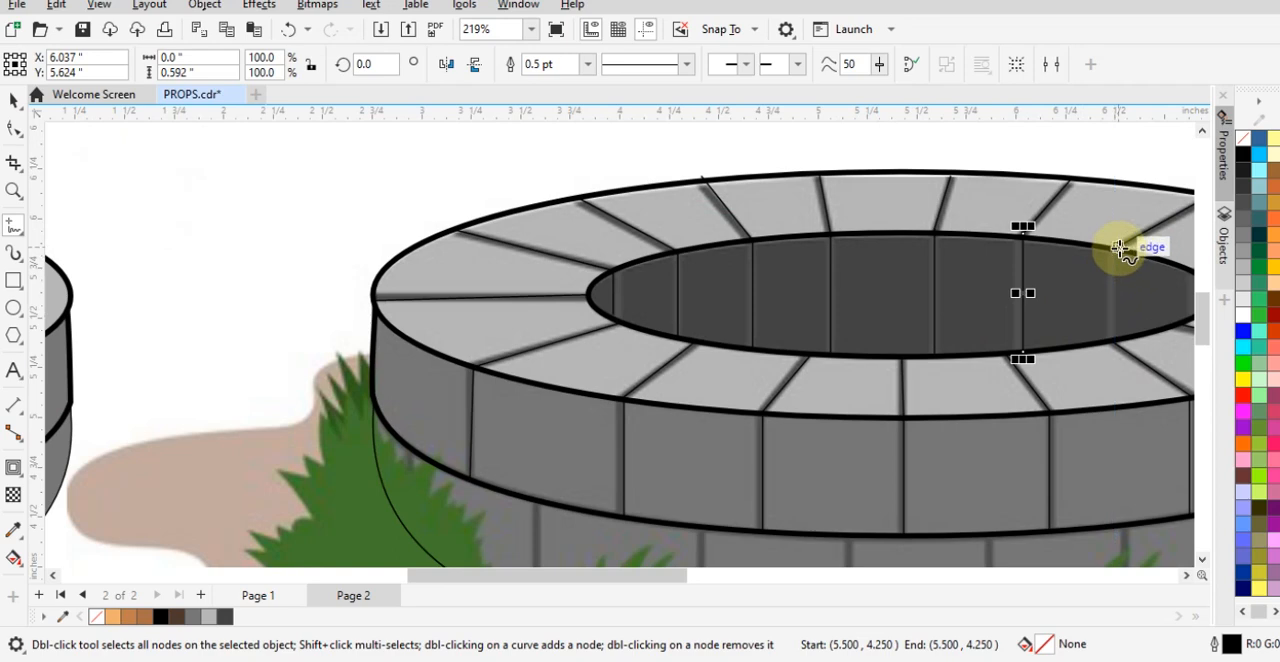
{"action": "left_click_drag", "start_coordinate": [1118, 246], "coordinate": [1122, 334]}
- Trace the lower band's three left joints down to the base curve with vertical lines about 0.57, 0.60 and 0.61 inches long
{"action": "scroll", "coordinate": [794, 328], "scroll_direction": "down", "scroll_amount": 4}
{"action": "scroll", "coordinate": [609, 491], "scroll_direction": "up", "scroll_amount": 5}
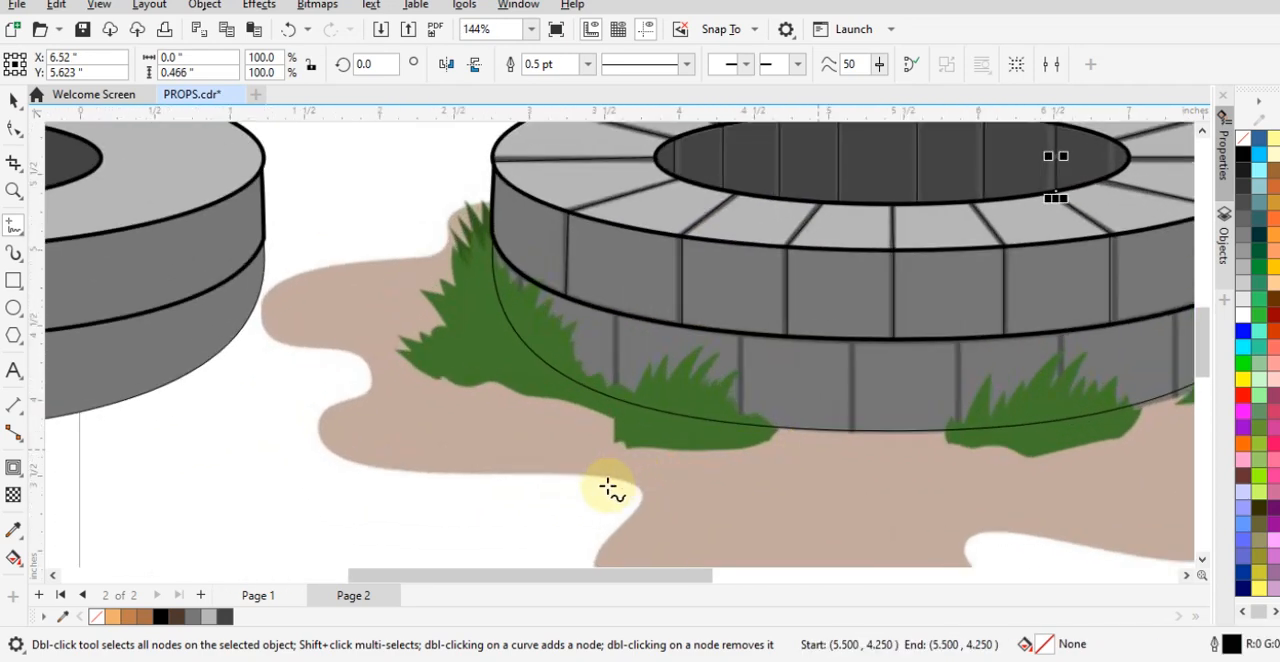
{"action": "mouse_move", "coordinate": [620, 222]}
{"action": "left_mouse_down"}
{"action": "mouse_move", "coordinate": [632, 343]}
{"action": "mouse_move", "coordinate": [620, 358]}
{"action": "left_mouse_up"}
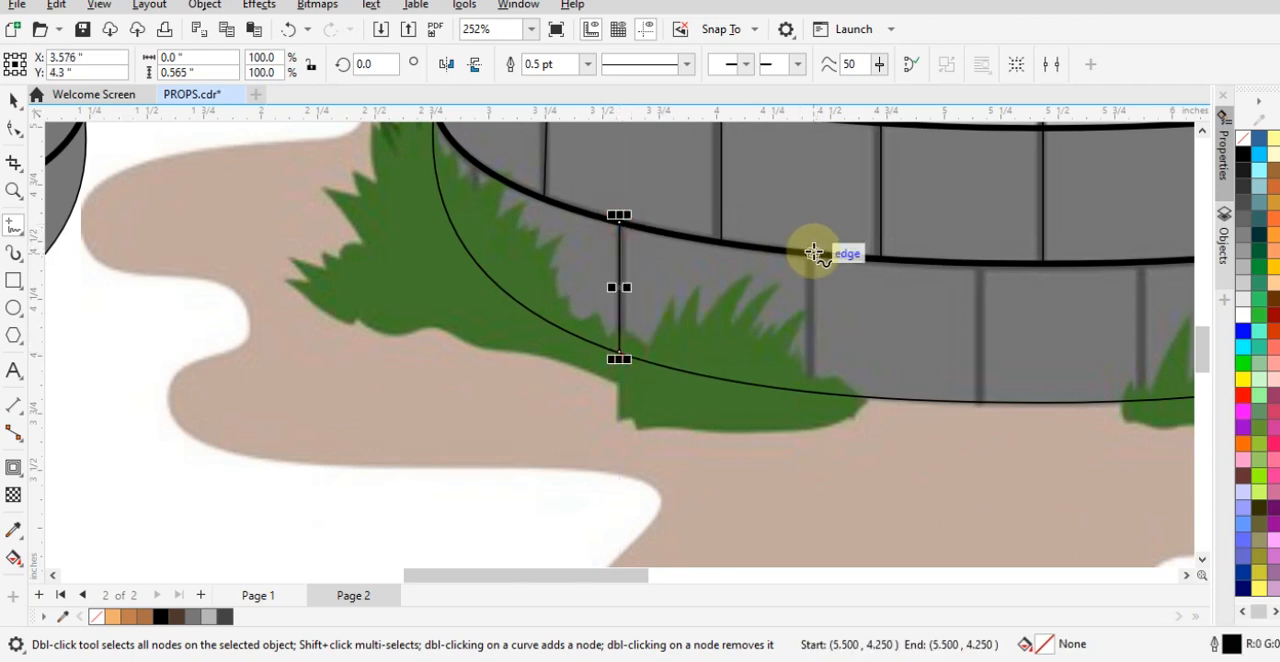
{"action": "left_click_drag", "start_coordinate": [812, 254], "coordinate": [808, 396]}
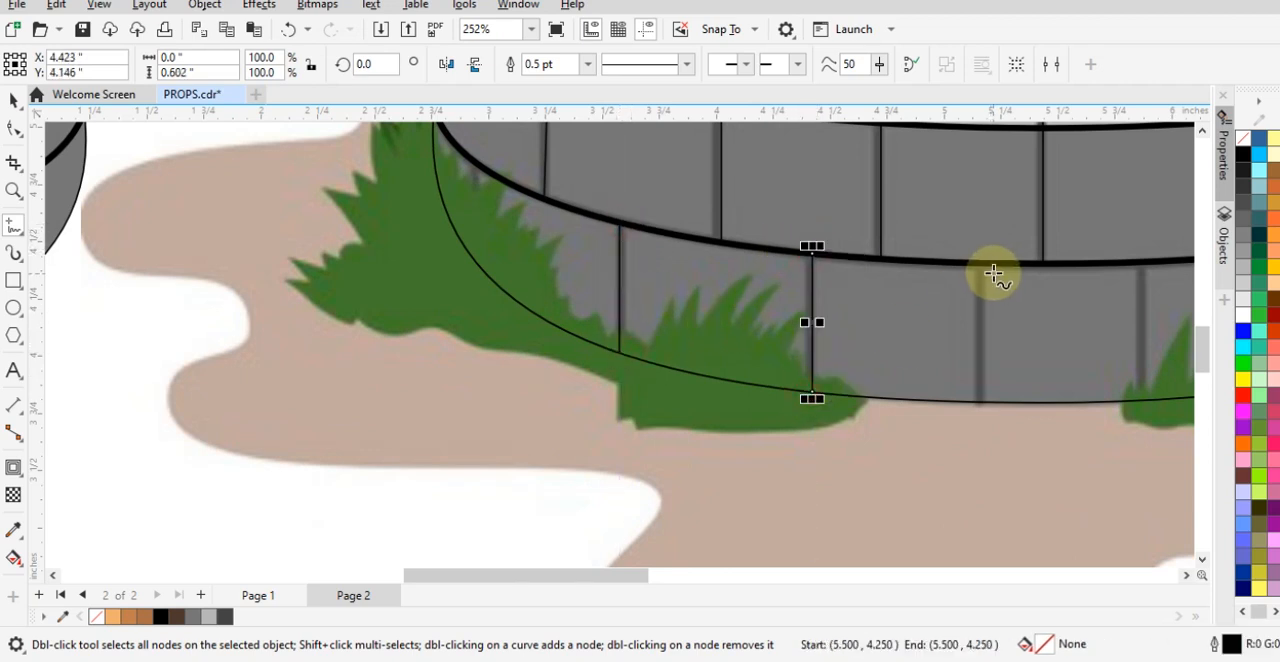
{"action": "left_click_drag", "start_coordinate": [978, 262], "coordinate": [985, 401]}
- Trace the lower band's three right joints down to the base curve with vertical lines about 0.60, 0.58 and 0.53 inches long
{"action": "scroll", "coordinate": [855, 385], "scroll_direction": "down", "scroll_amount": 1}
{"action": "scroll", "coordinate": [855, 385], "scroll_direction": "up", "scroll_amount": 2}
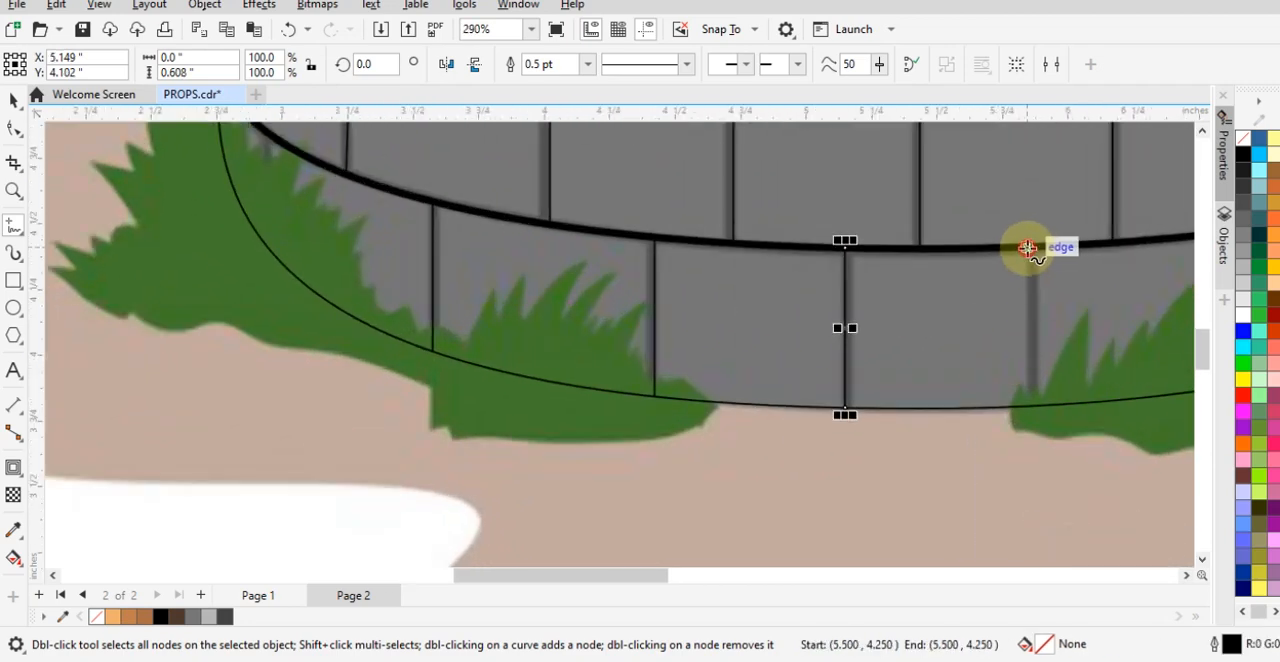
{"action": "left_click_drag", "start_coordinate": [1028, 248], "coordinate": [1049, 406]}
{"action": "scroll", "coordinate": [510, 360], "scroll_direction": "down", "scroll_amount": 1}
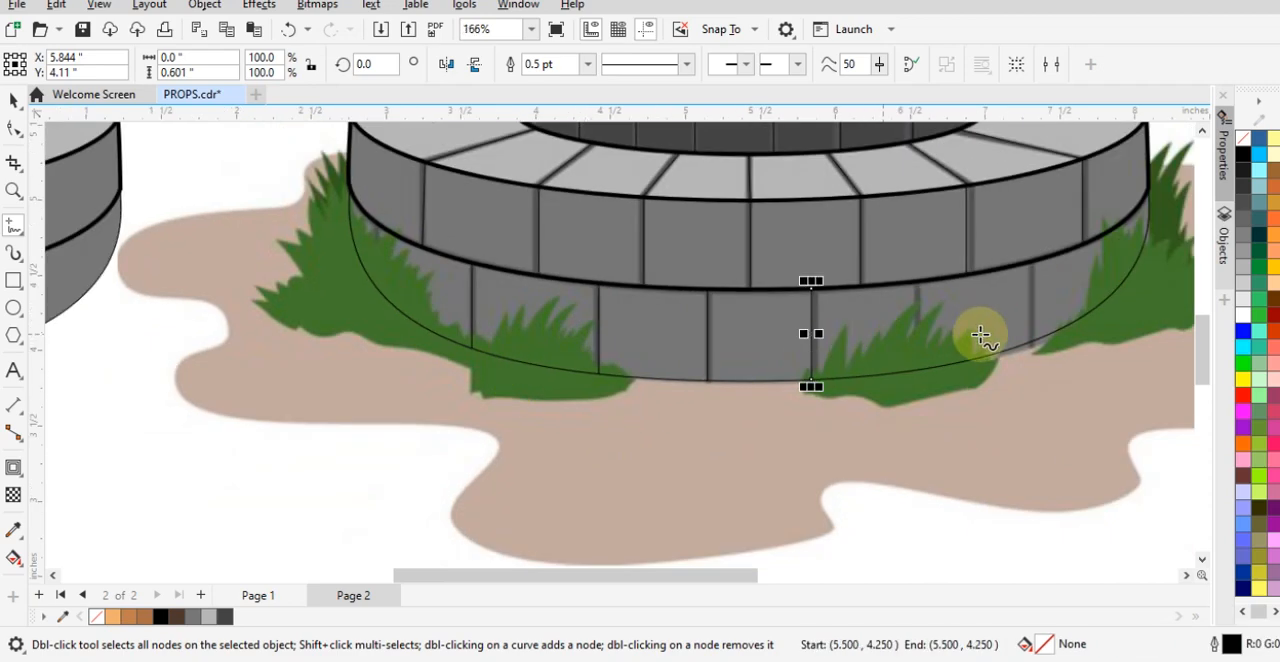
{"action": "scroll", "coordinate": [980, 337], "scroll_direction": "up", "scroll_amount": 4}
{"action": "left_click_drag", "start_coordinate": [870, 360], "coordinate": [883, 398]}
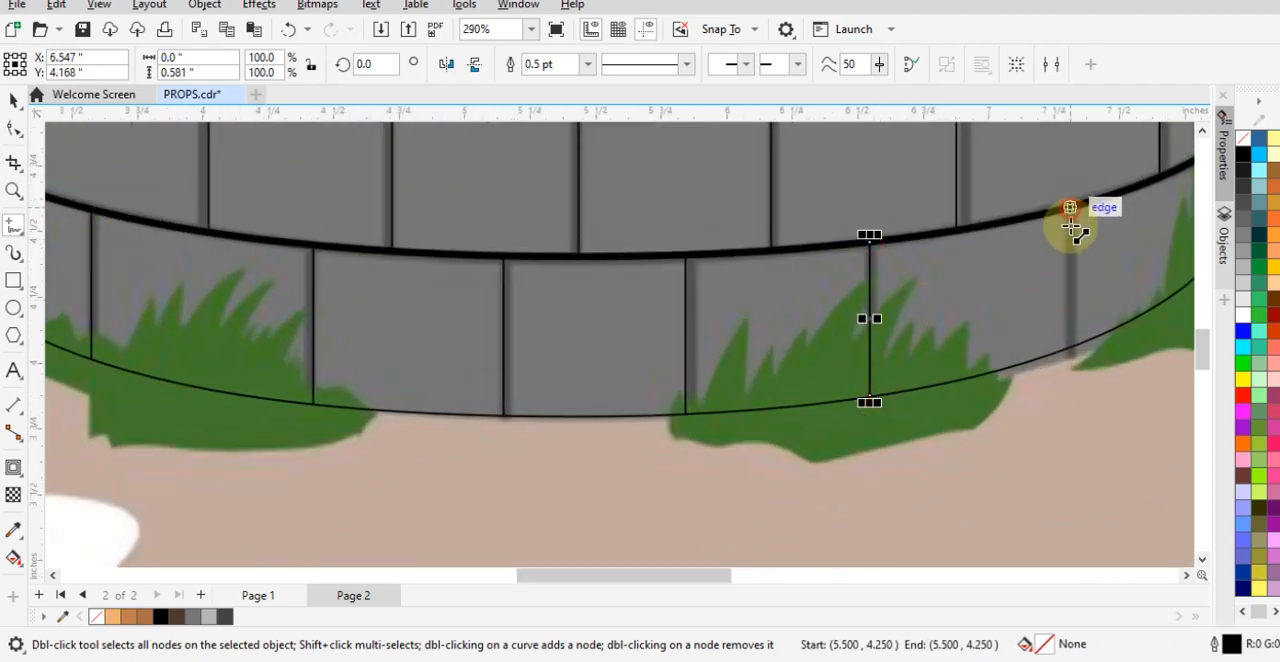
{"action": "left_click_drag", "start_coordinate": [1071, 208], "coordinate": [1071, 346]}
{"action": "left_click", "coordinate": [1071, 351]}
- Set the outline width of all the traced well's shapes and joint lines to 2.0 pt
{"action": "scroll", "coordinate": [535, 335], "scroll_direction": "down", "scroll_amount": 1}
{"action": "scroll", "coordinate": [1070, 274], "scroll_direction": "down", "scroll_amount": 1}
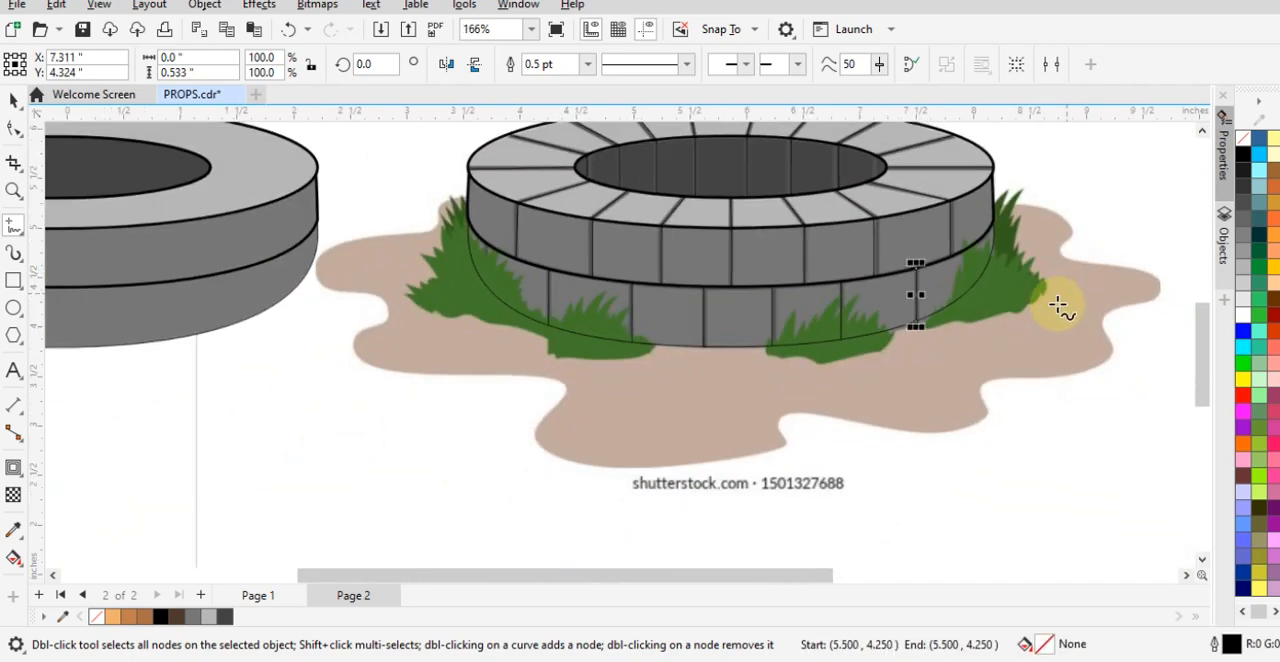
{"action": "key", "text": "space"}
{"action": "scroll", "coordinate": [700, 305], "scroll_direction": "down", "scroll_amount": 1}
{"action": "scroll", "coordinate": [737, 270], "scroll_direction": "up", "scroll_amount": 1}
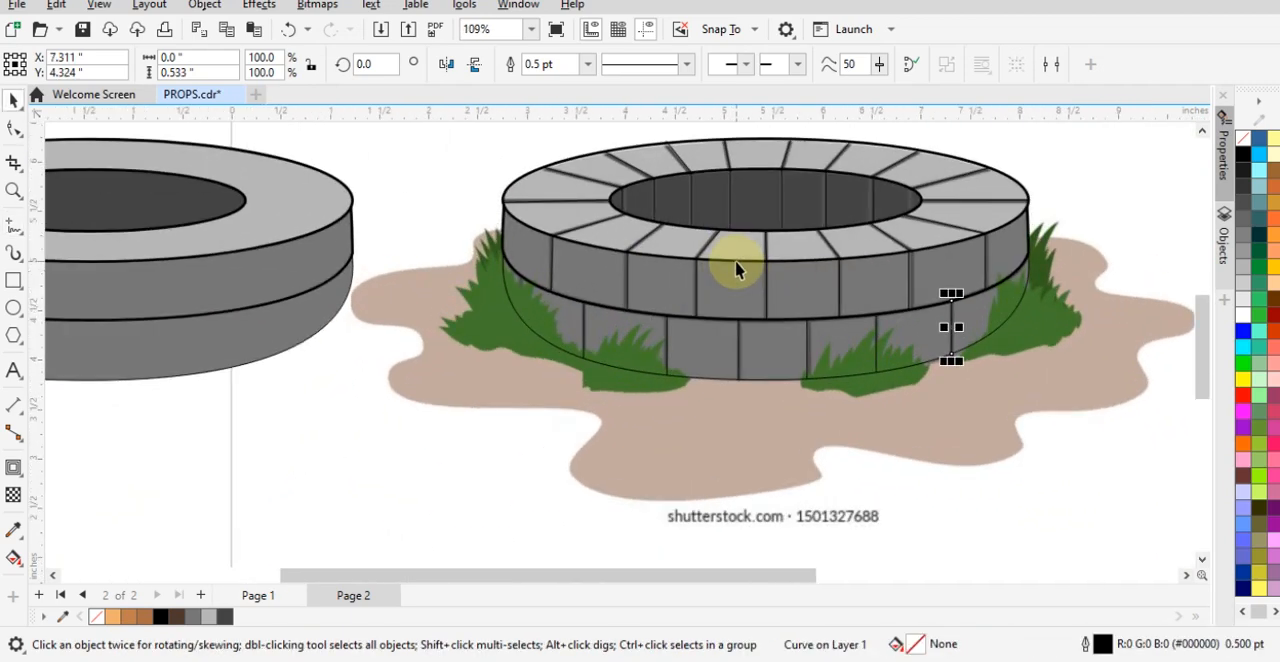
{"action": "scroll", "coordinate": [711, 438], "scroll_direction": "down", "scroll_amount": 1}
{"action": "scroll", "coordinate": [686, 320], "scroll_direction": "up", "scroll_amount": 1}
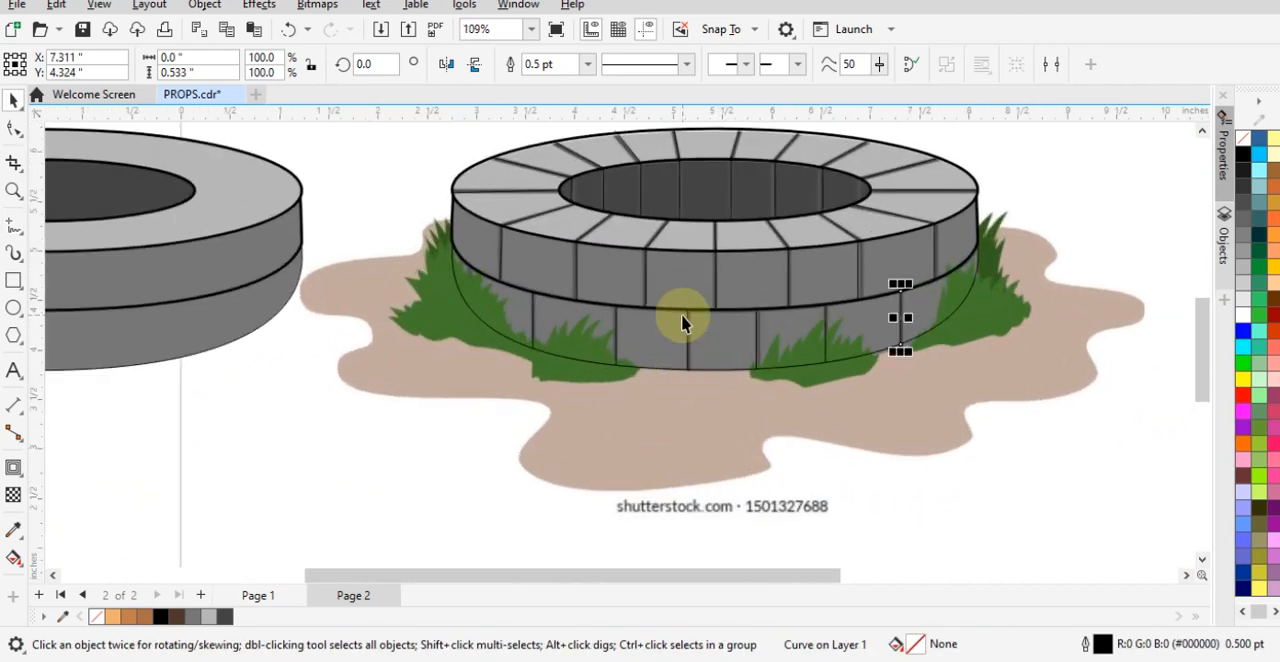
{"action": "scroll", "coordinate": [706, 411], "scroll_direction": "down", "scroll_amount": 1}
{"action": "scroll", "coordinate": [895, 369], "scroll_direction": "up", "scroll_amount": 1}
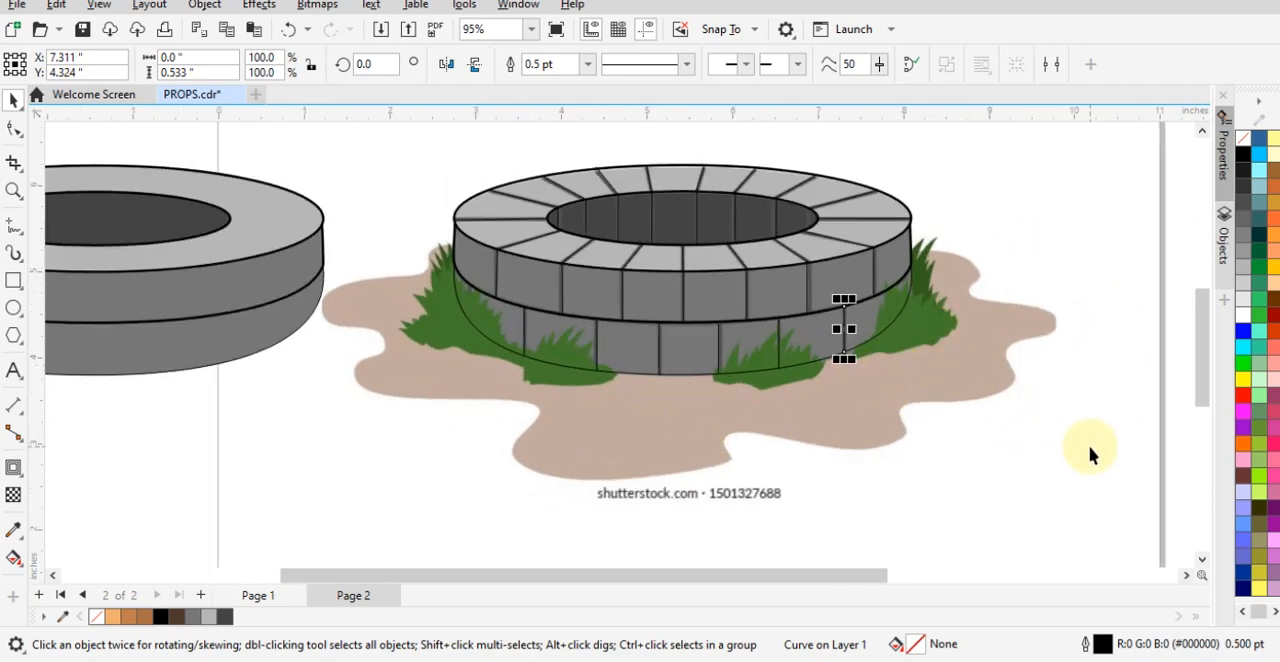
{"action": "left_click_drag", "start_coordinate": [1090, 455], "coordinate": [384, 144]}
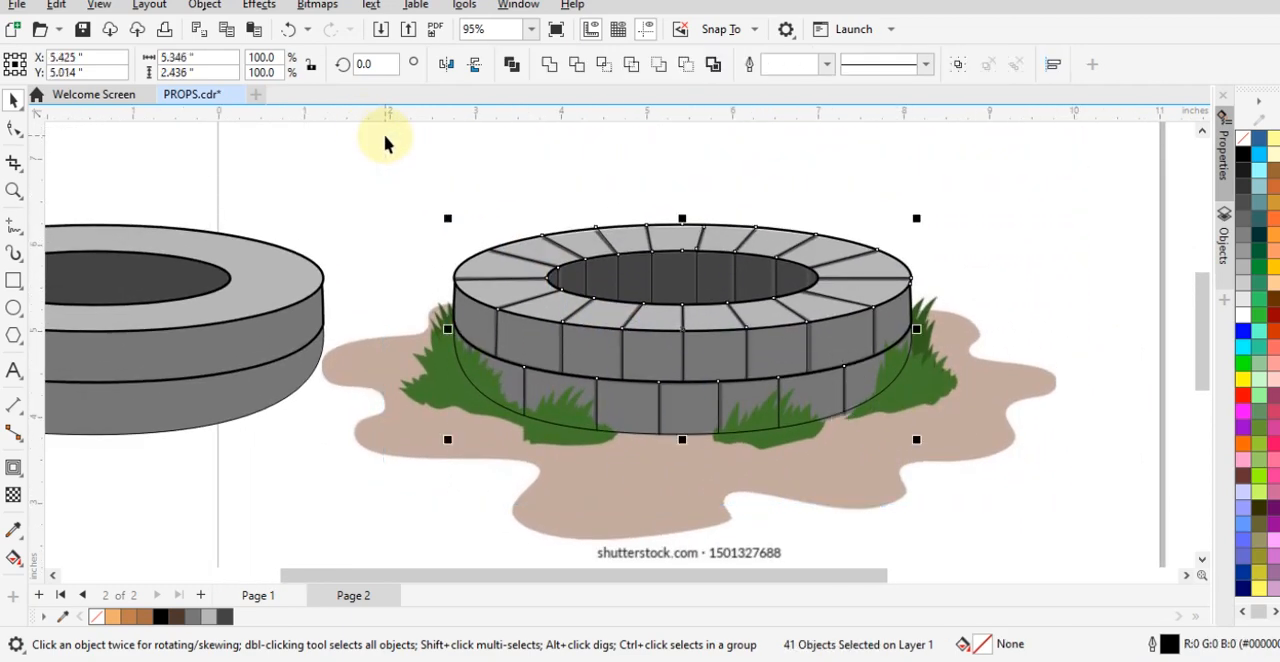
{"action": "key", "text": "F12"}
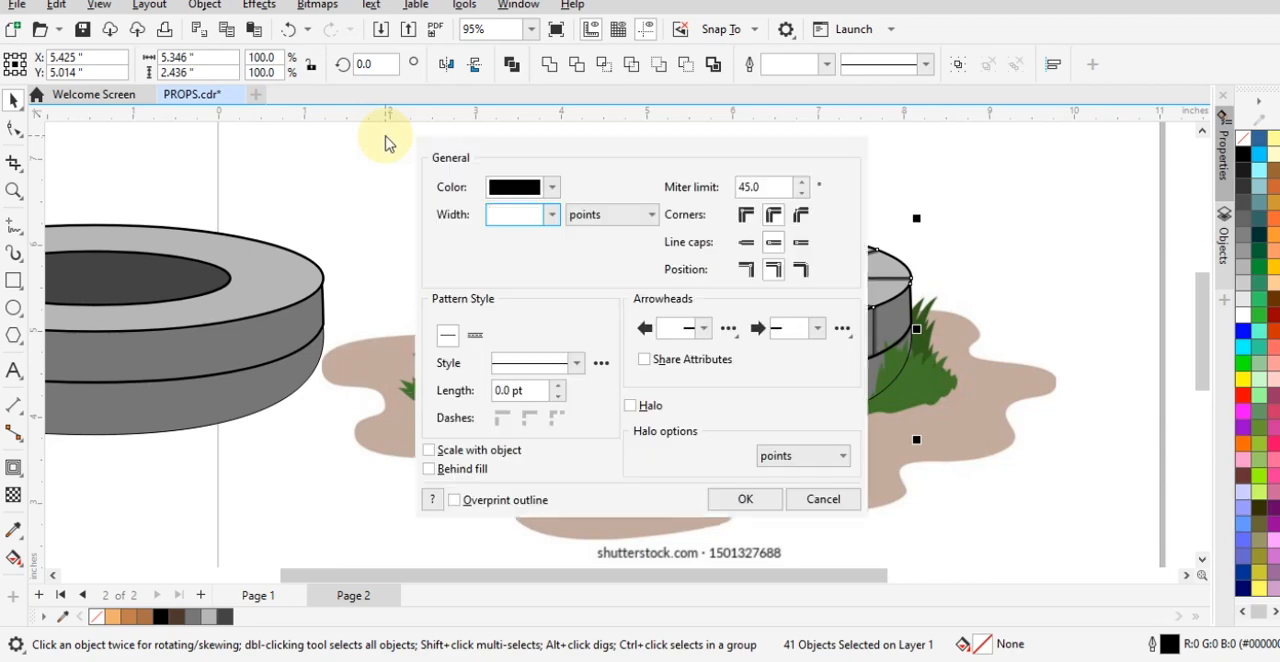
{"action": "left_click_drag", "start_coordinate": [520, 145], "coordinate": [849, 114]}
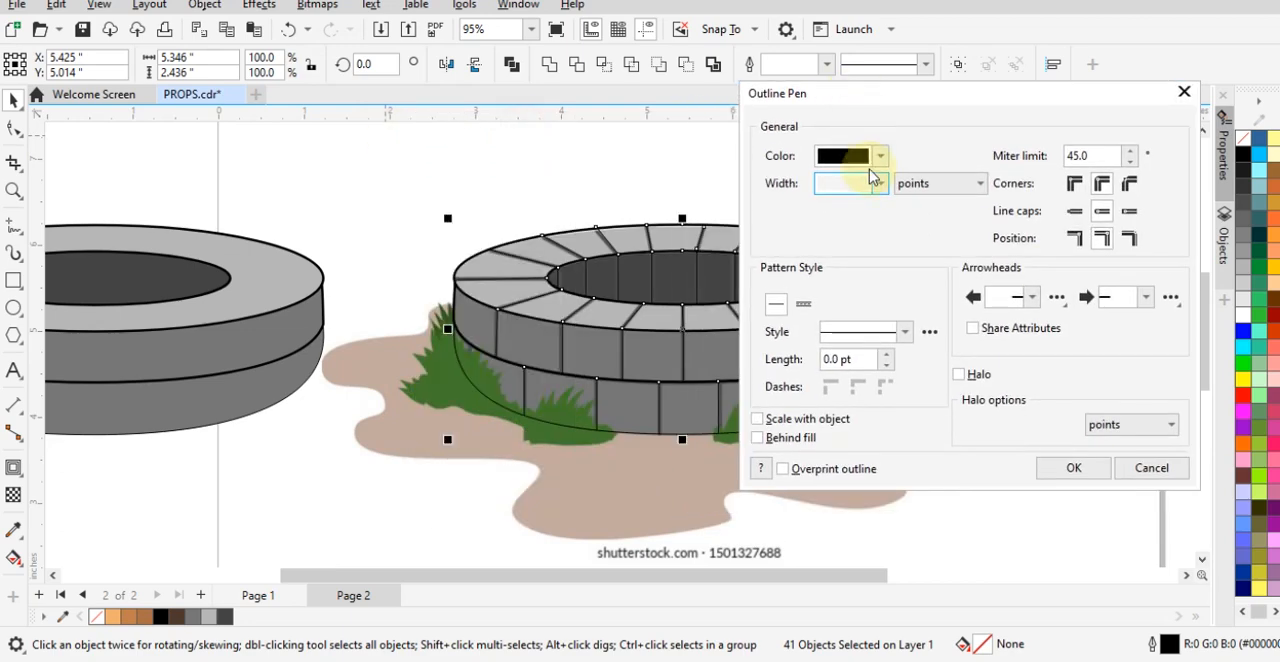
{"action": "left_click", "coordinate": [880, 183]}
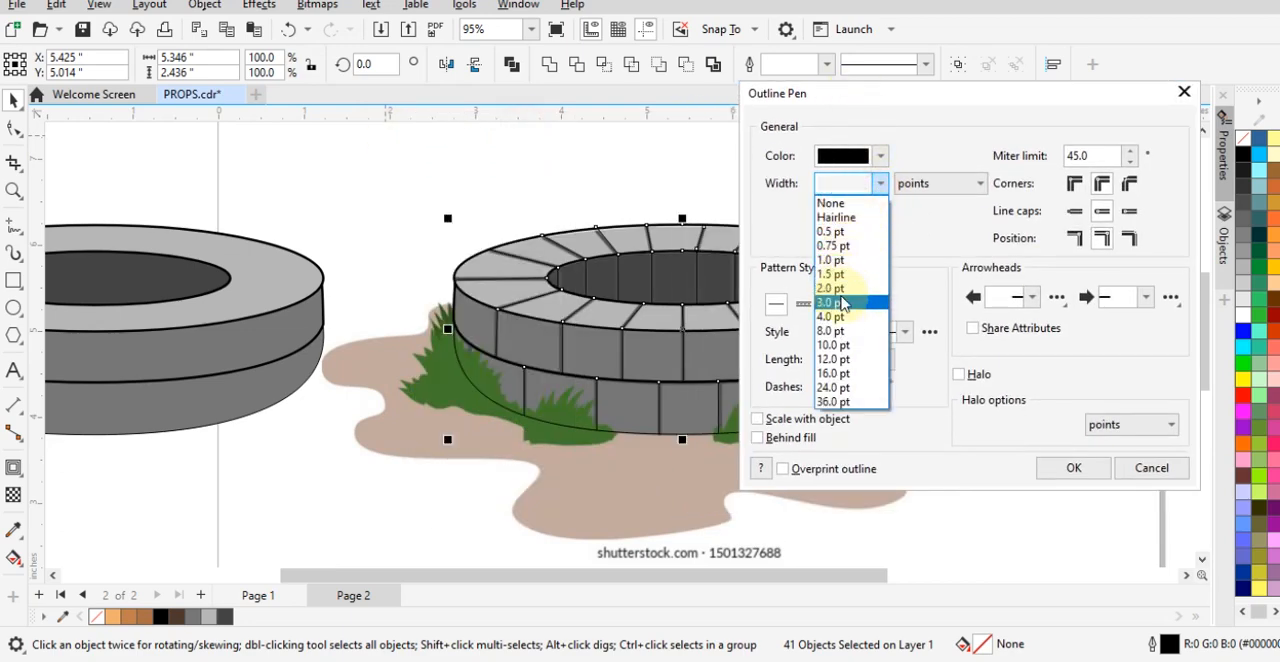
{"action": "left_click", "coordinate": [838, 289]}
{"action": "left_click", "coordinate": [1055, 466]}
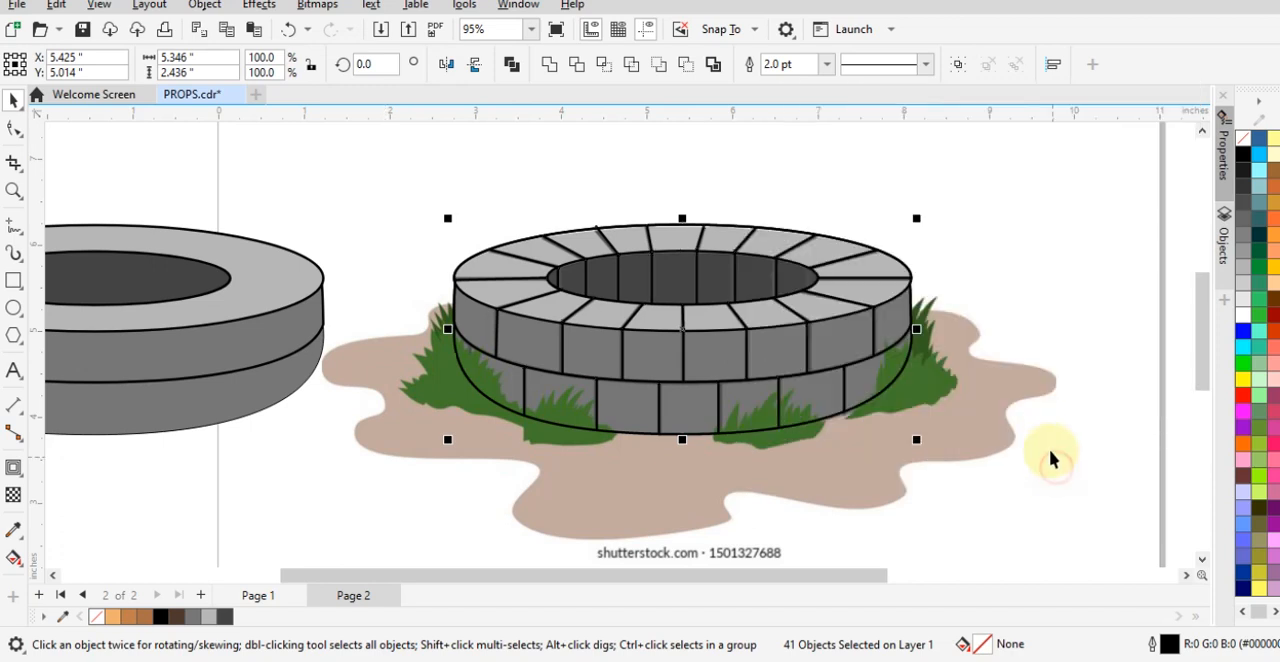
{"action": "left_click", "coordinate": [1051, 428]}
- Fill the well's overall body shape with the side gray (#777777) sampled from the well copy beside it
{"action": "left_click", "coordinate": [484, 393]}
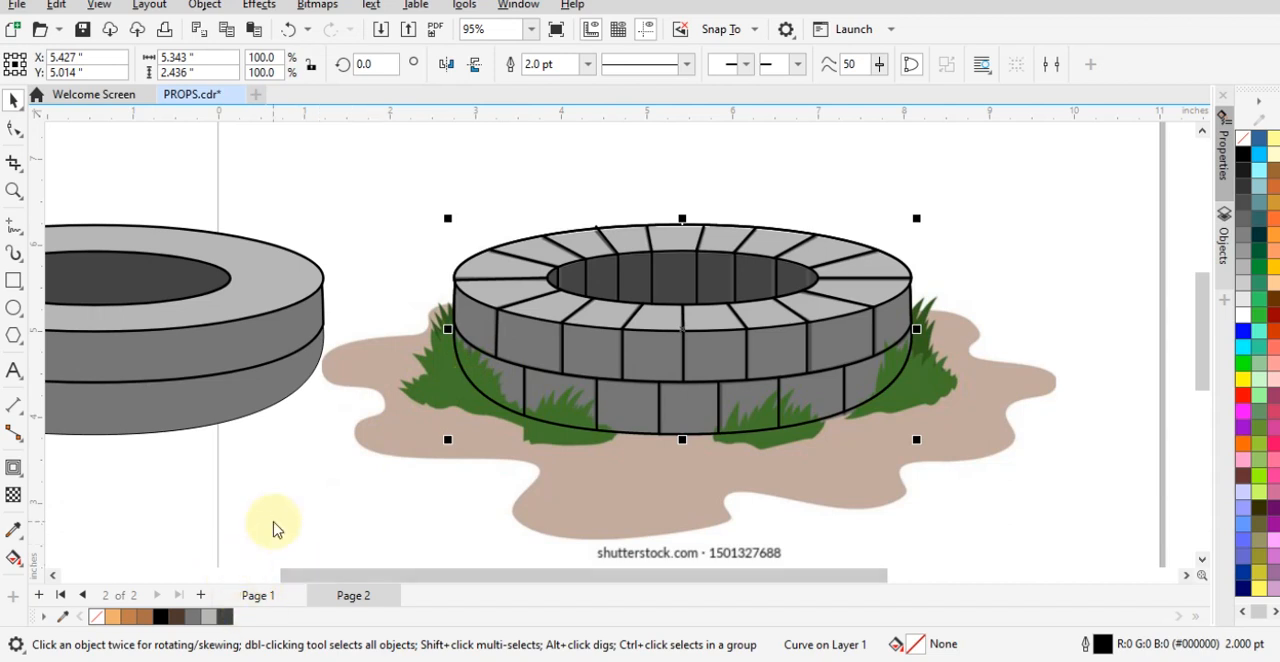
{"action": "key", "text": "shift+F11"}
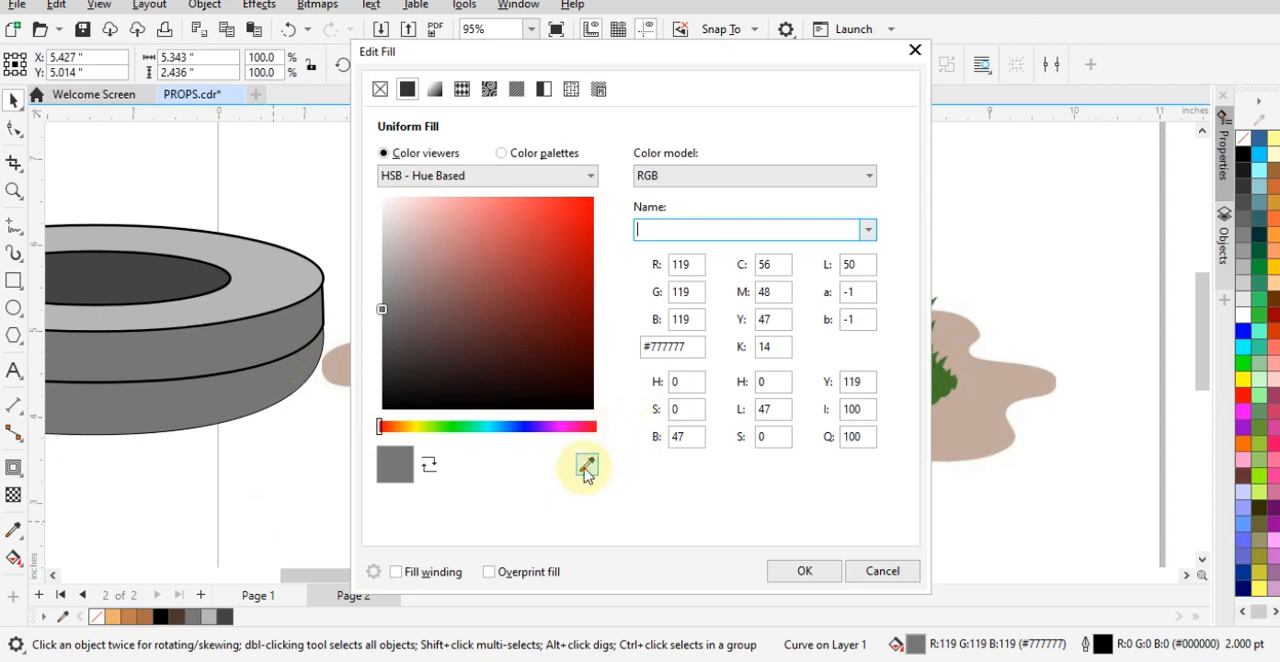
{"action": "left_click", "coordinate": [585, 469]}
{"action": "left_click", "coordinate": [197, 395]}
{"action": "left_click", "coordinate": [807, 572]}
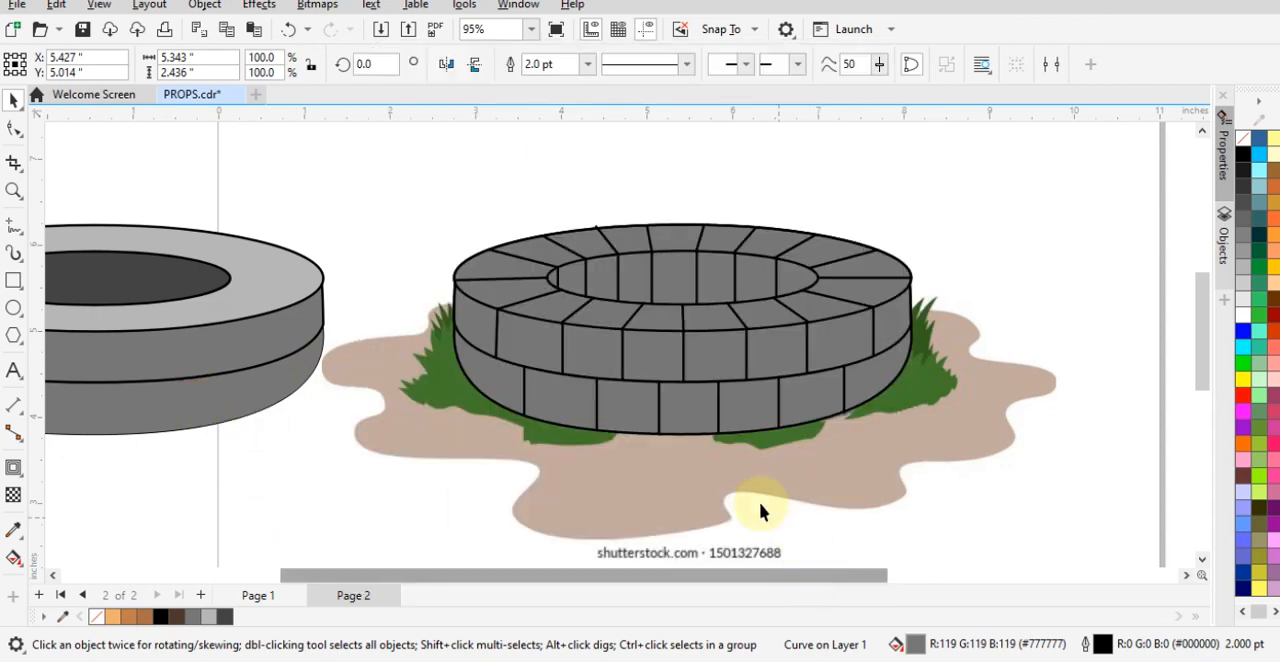
- Fill the rim's outer ellipse with the light gray (#B7B7B7) sampled from the rim of the neighbouring well copy
{"action": "left_click", "coordinate": [491, 288]}
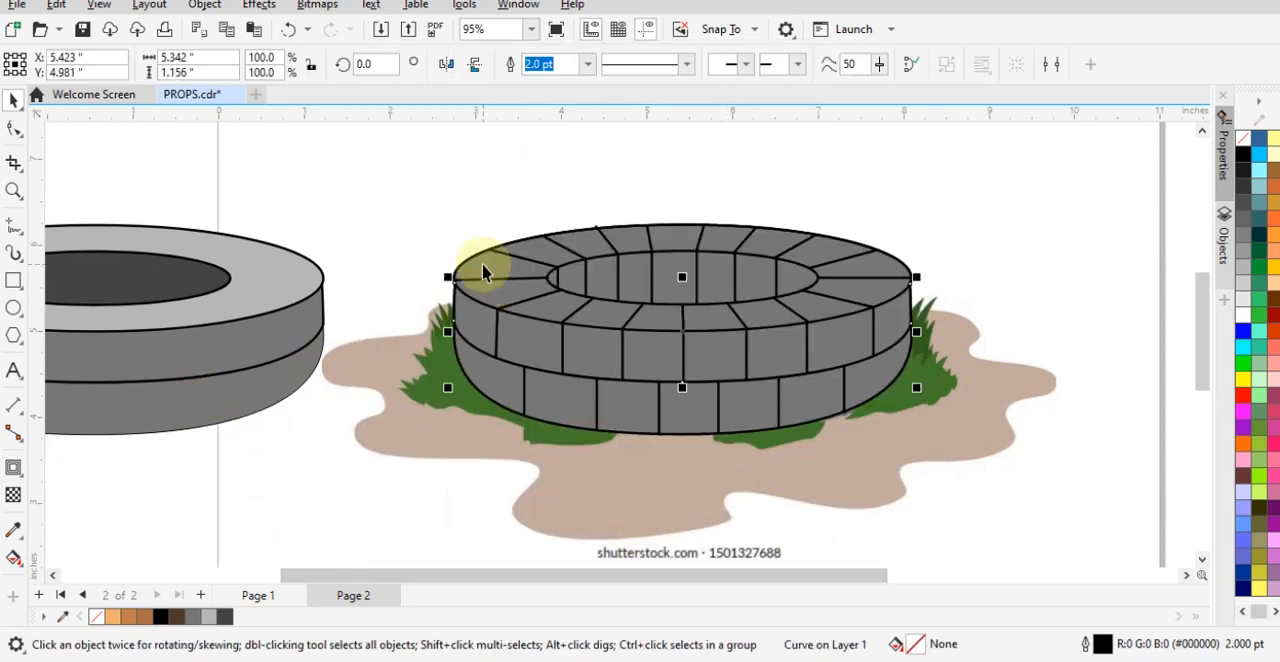
{"action": "left_click", "coordinate": [481, 256]}
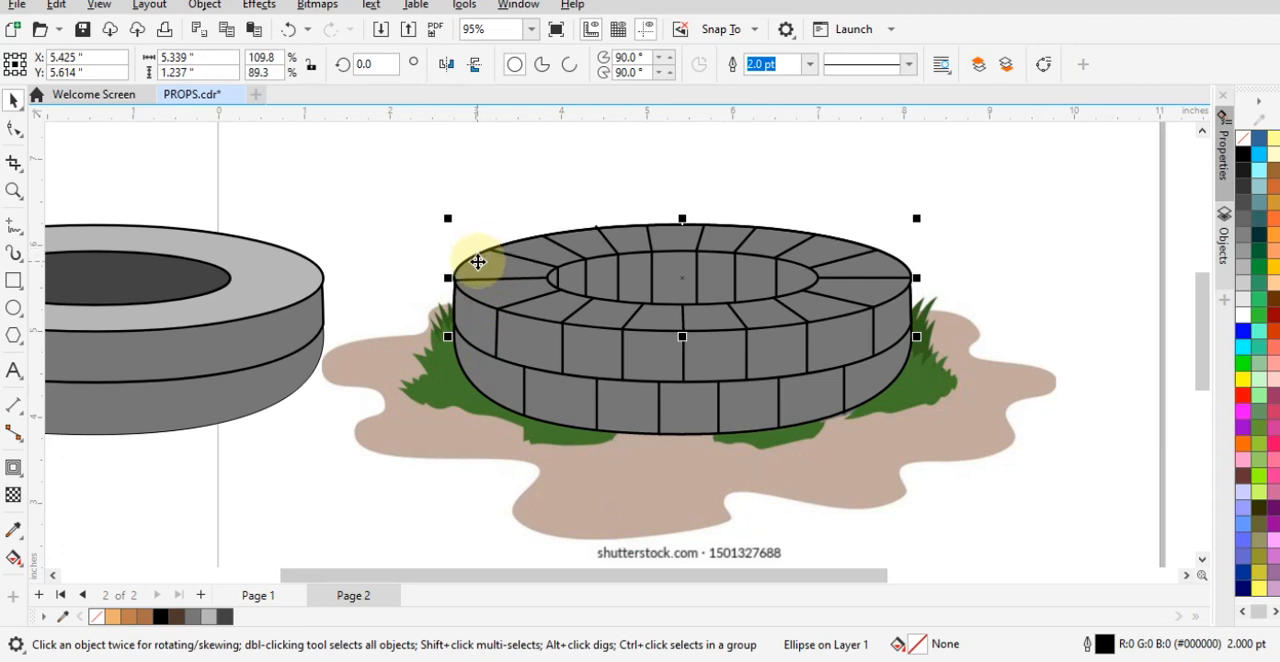
{"action": "key", "text": "shift+F11"}
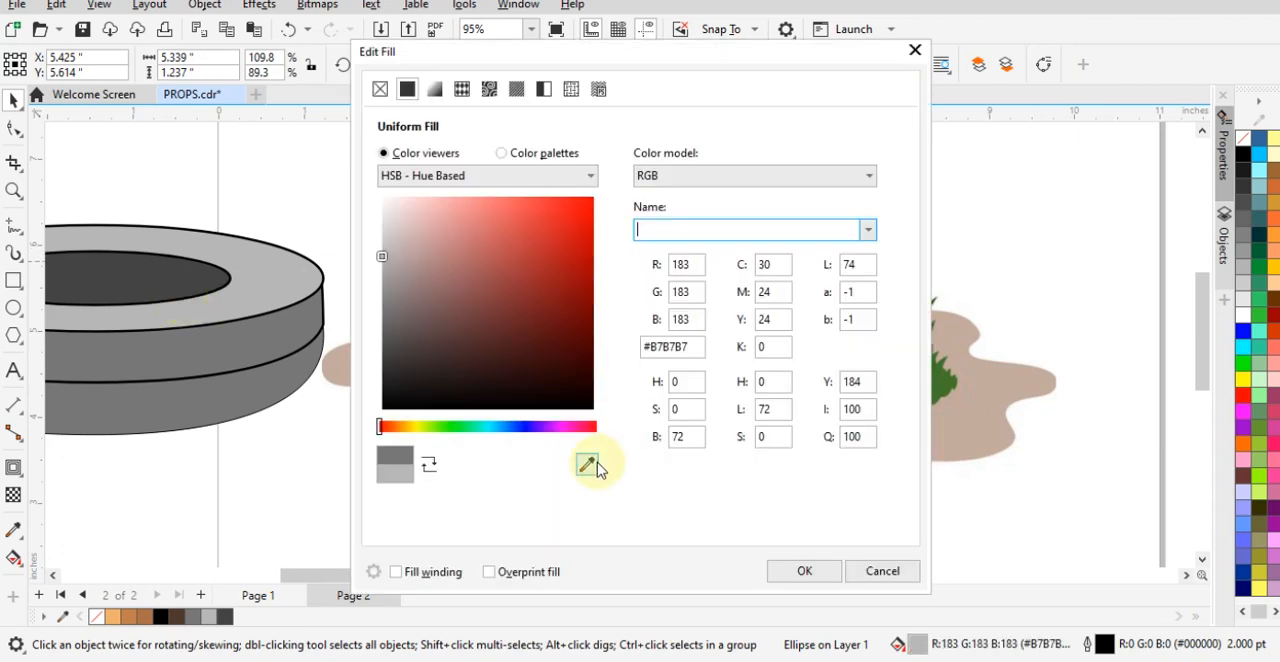
{"action": "left_click", "coordinate": [588, 465]}
{"action": "left_click", "coordinate": [252, 282]}
{"action": "left_click", "coordinate": [802, 571]}
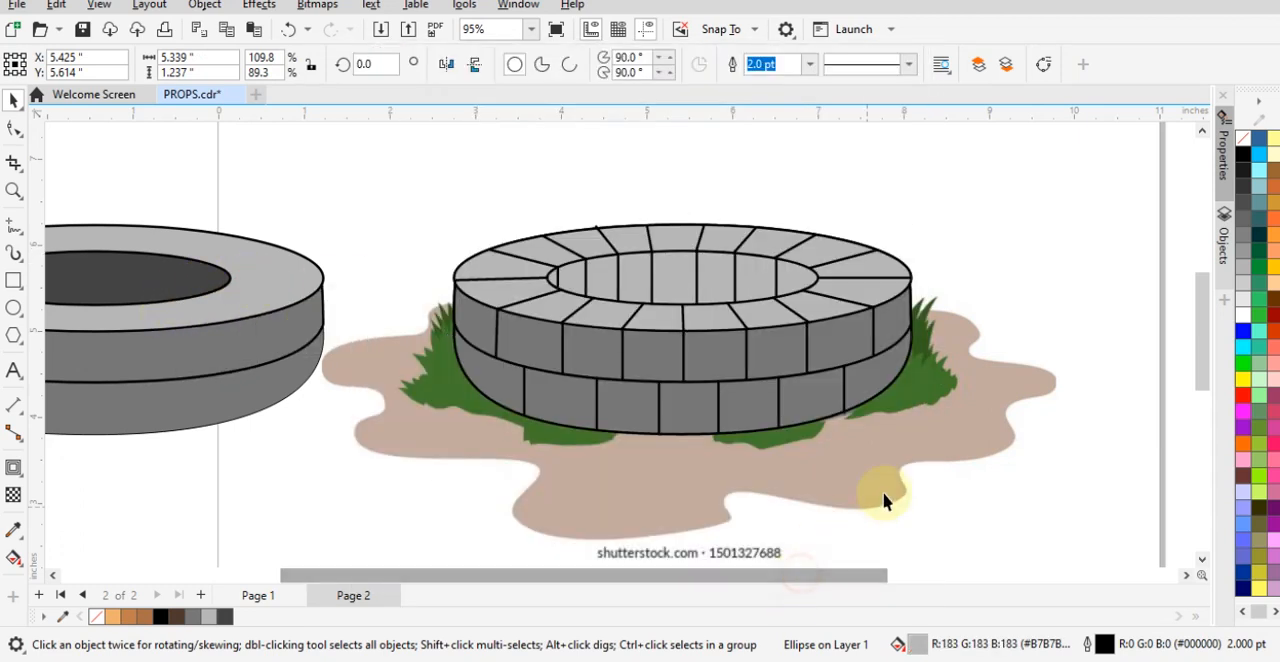
- Fill the well's inner opening ellipse with the dark gray (#444444) sampled from the neighbouring well copy's opening
{"action": "left_click", "coordinate": [949, 409]}
{"action": "left_click", "coordinate": [686, 277]}
{"action": "left_click_drag", "start_coordinate": [685, 278], "coordinate": [710, 202]}
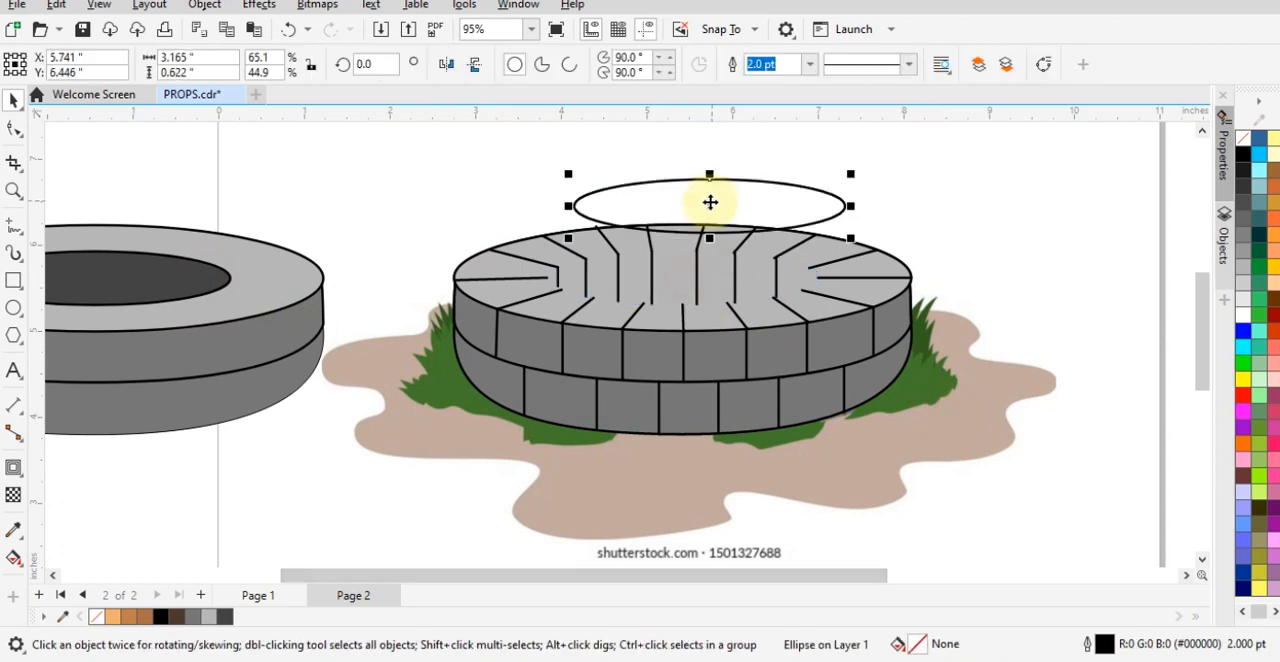
{"action": "key", "text": "ctrl+z"}
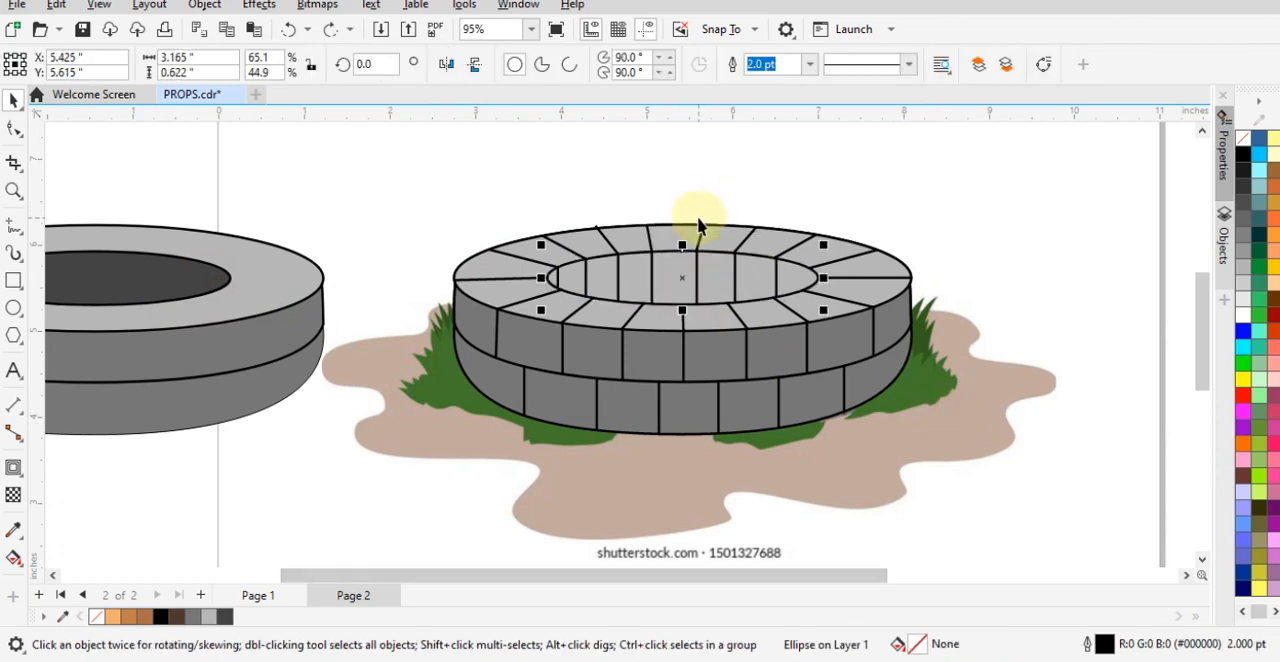
{"action": "key", "text": "shift+F11"}
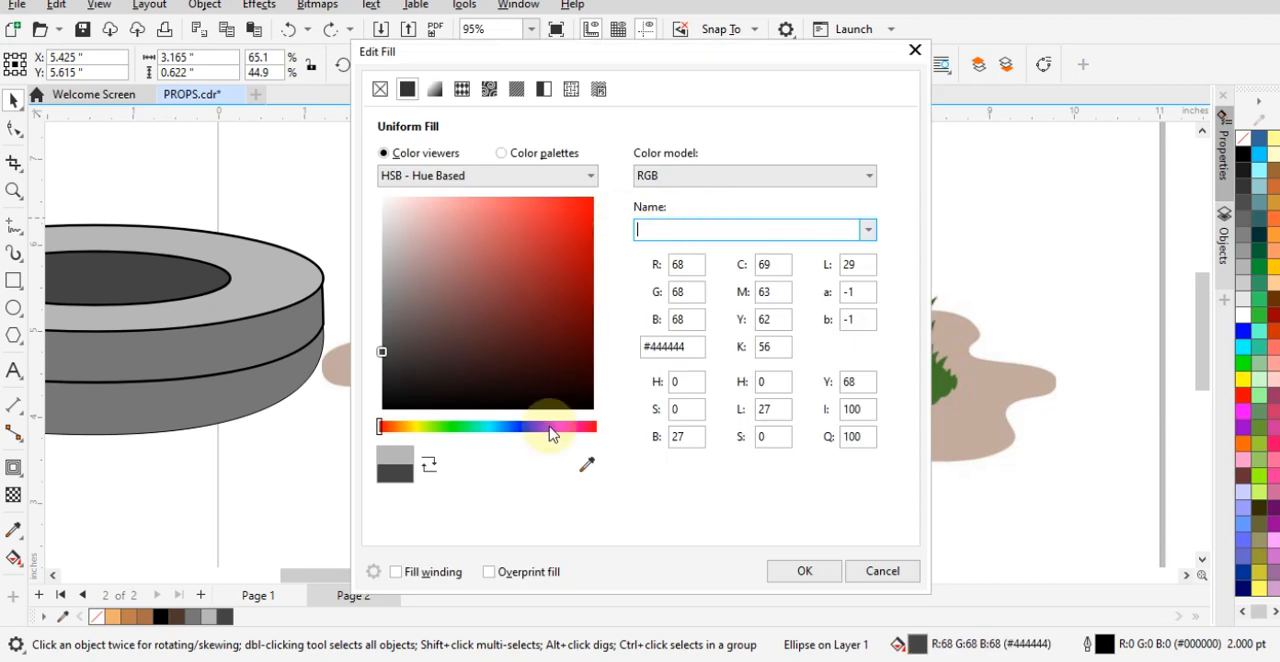
{"action": "left_click", "coordinate": [589, 478]}
{"action": "left_click", "coordinate": [153, 281]}
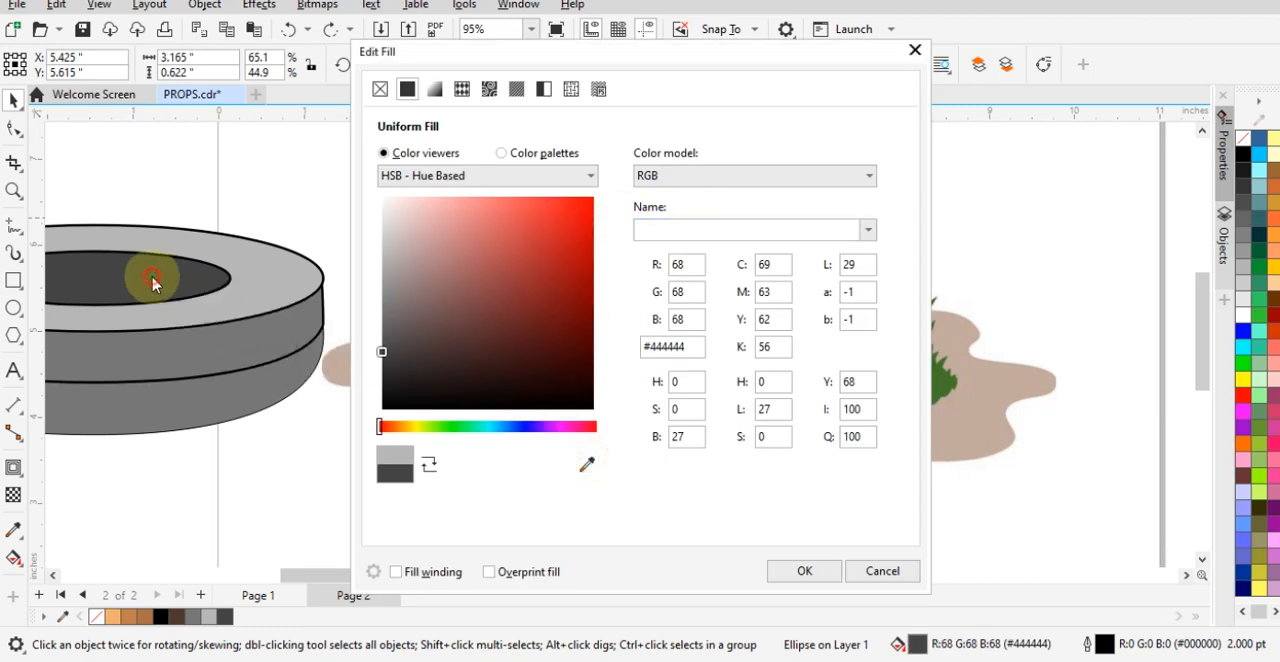
{"action": "left_click", "coordinate": [843, 583]}
- Remove the outline from the traced well's gray overall body shape
{"action": "scroll", "coordinate": [849, 329], "scroll_direction": "down", "scroll_amount": 1}
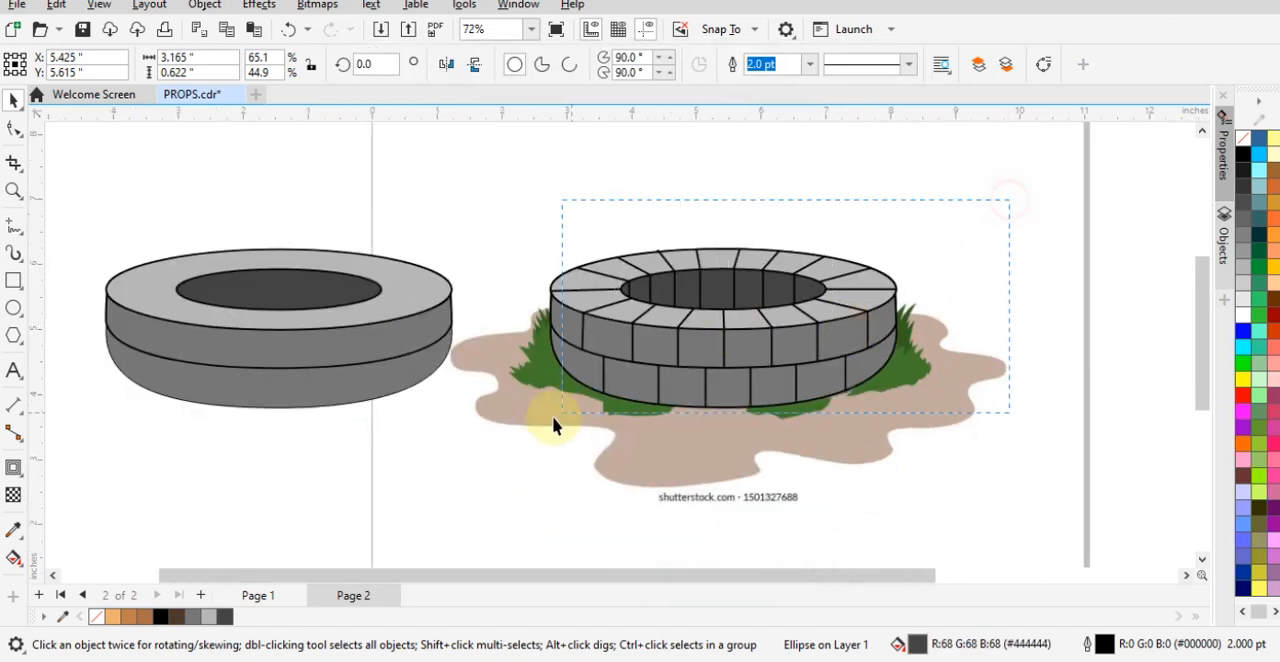
{"action": "left_click_drag", "start_coordinate": [553, 418], "coordinate": [495, 441]}
{"action": "left_click", "coordinate": [657, 465]}
{"action": "left_click", "coordinate": [586, 372]}
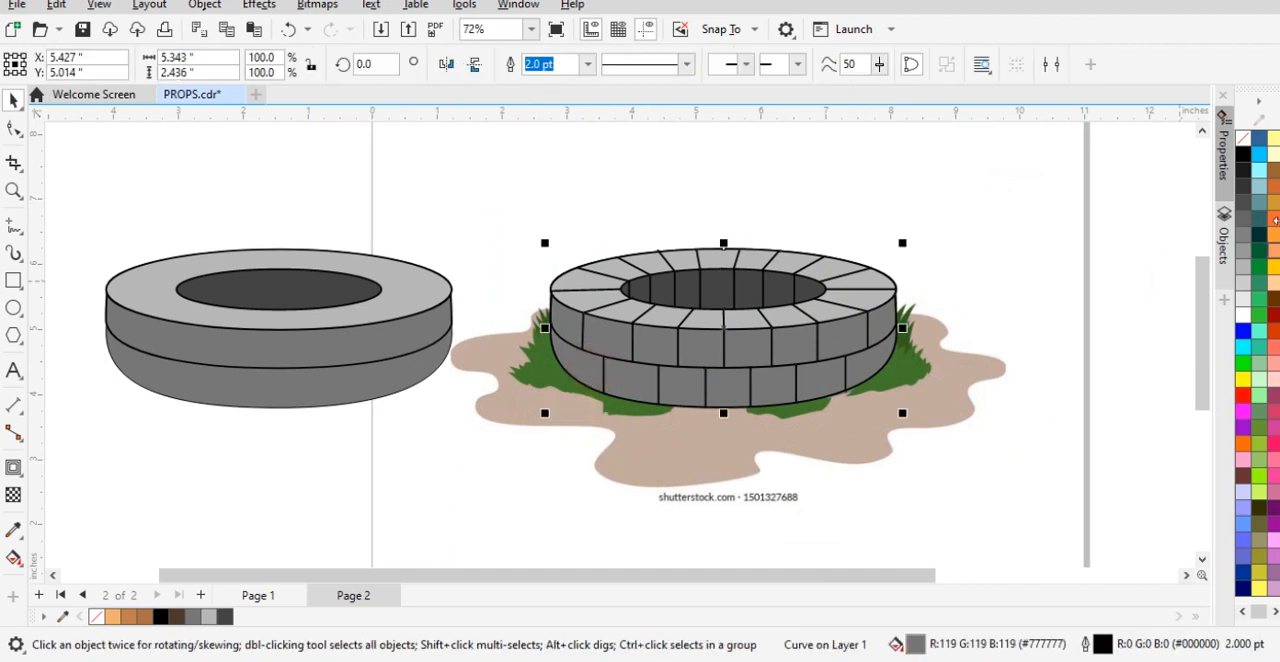
{"action": "right_click", "coordinate": [1239, 141]}
{"action": "left_click", "coordinate": [1209, 152]}
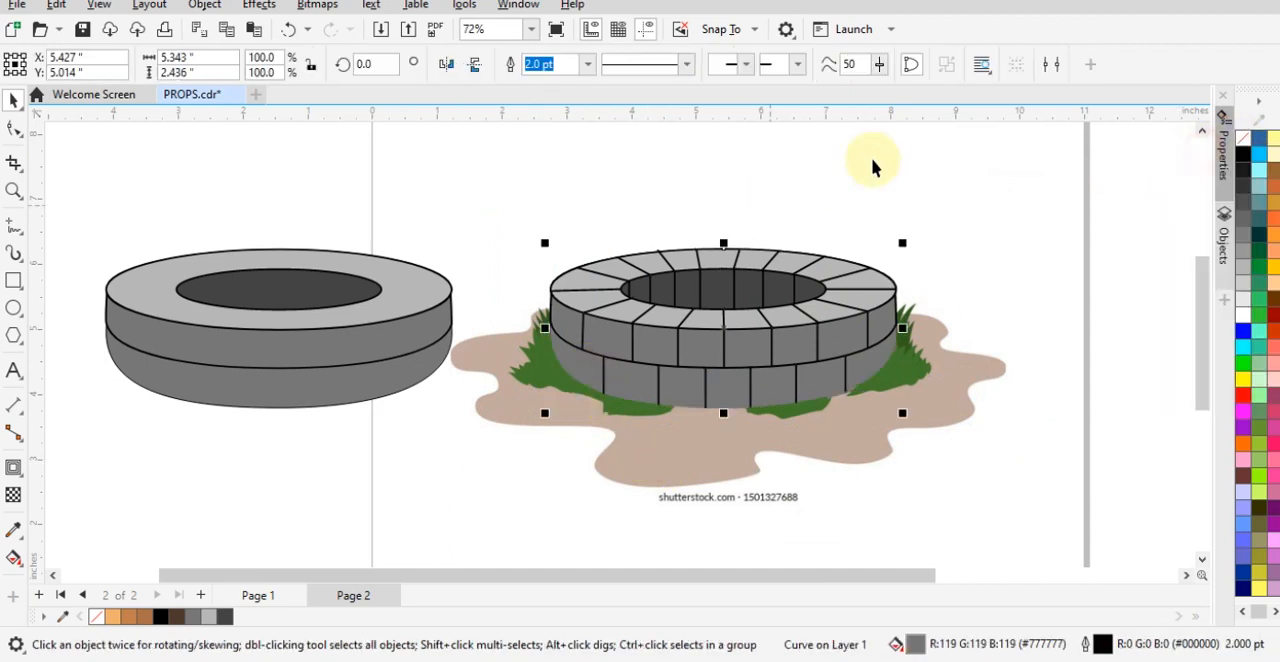
- Group all the shapes and joint lines of the traced well into one object
{"action": "left_click_drag", "start_coordinate": [1005, 140], "coordinate": [917, 300]}
{"action": "left_click_drag", "start_coordinate": [494, 456], "coordinate": [493, 455]}
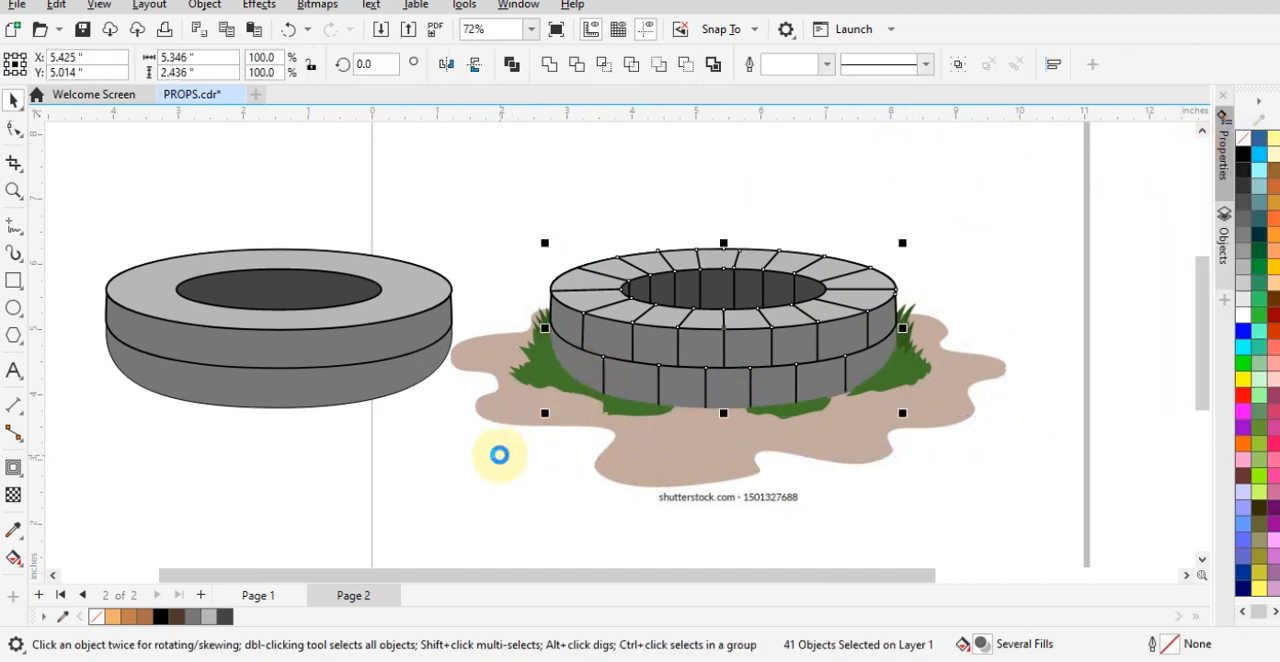
{"action": "key", "text": "ctrl+g"}
- Delete the plain well copy without stone joints beside the traced well
{"action": "left_click", "coordinate": [357, 348]}
{"action": "scroll", "coordinate": [357, 348], "scroll_direction": "left", "scroll_amount": 1}
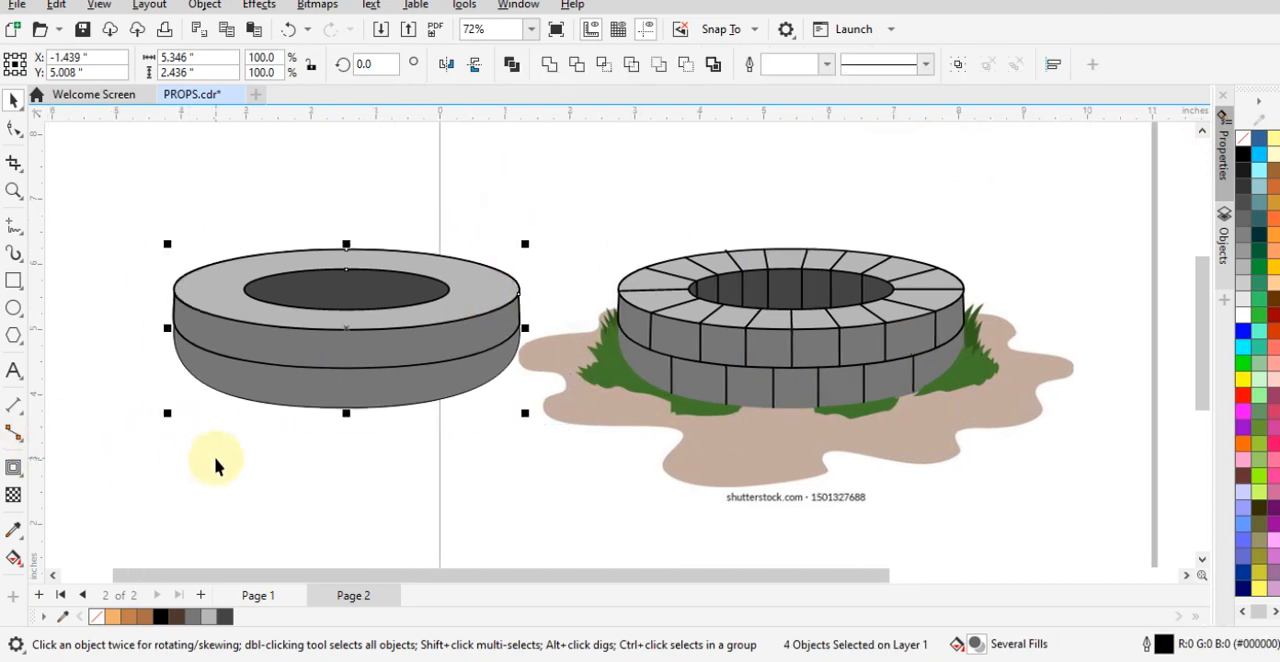
{"action": "key", "text": "Delete"}
- Move the grouped well horizontally off the reference picture, about 6.46 inches to its left, and save the file
{"action": "left_click", "coordinate": [745, 315]}
{"action": "left_click_drag", "start_coordinate": [522, 208], "coordinate": [957, 448]}
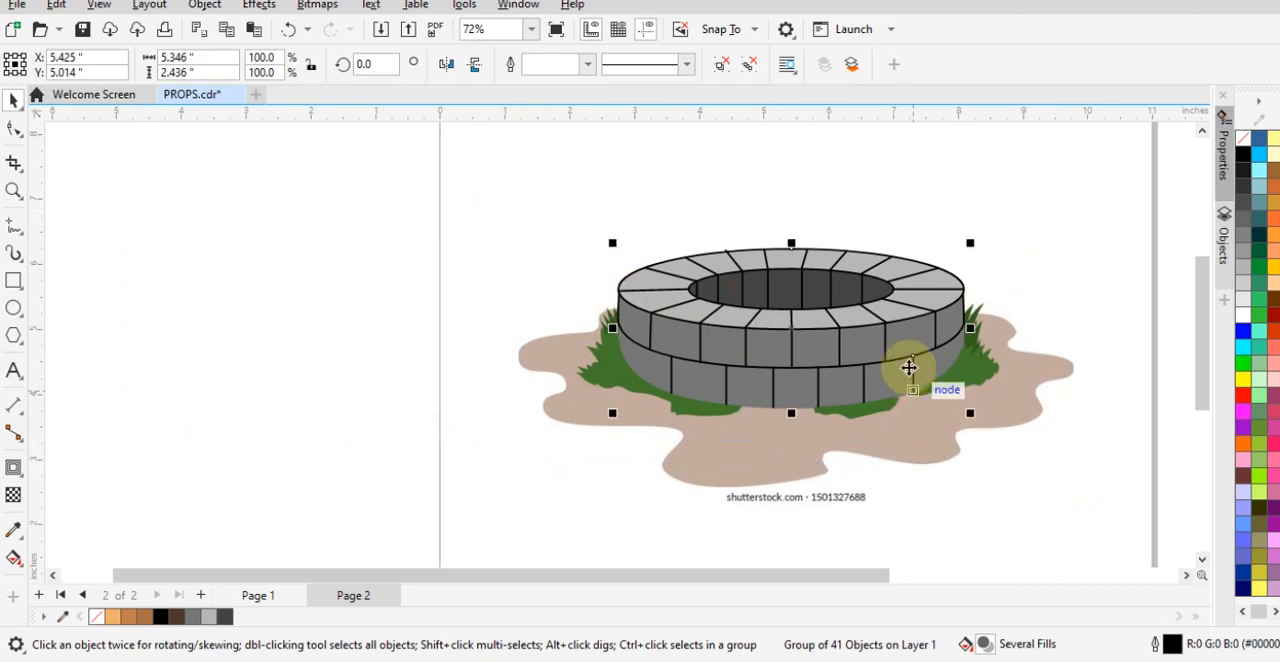
{"action": "left_click_drag", "start_coordinate": [908, 366], "coordinate": [489, 366]}
{"action": "key", "text": "ctrl+s"}
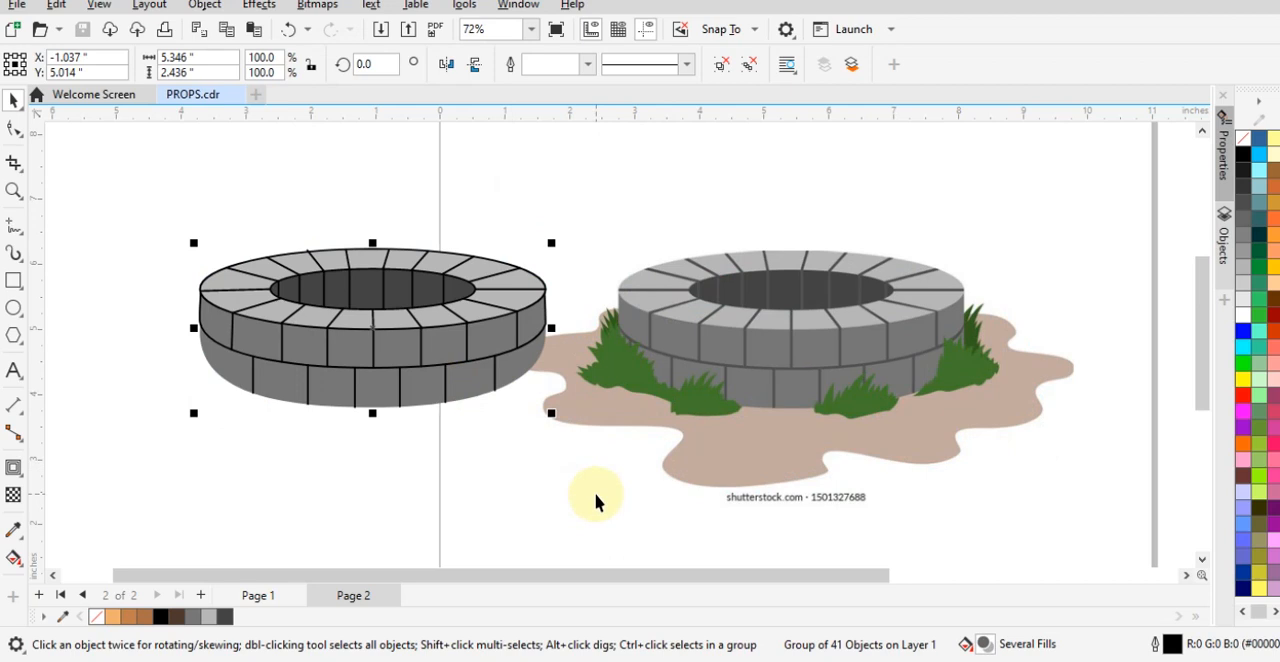
- Draw a rectangle about 1.71 by 0.86 inches over the ground patch's left edge below the grass, and bring up the shape-editing tools
{"action": "scroll", "coordinate": [907, 371], "scroll_direction": "up", "scroll_amount": 2}
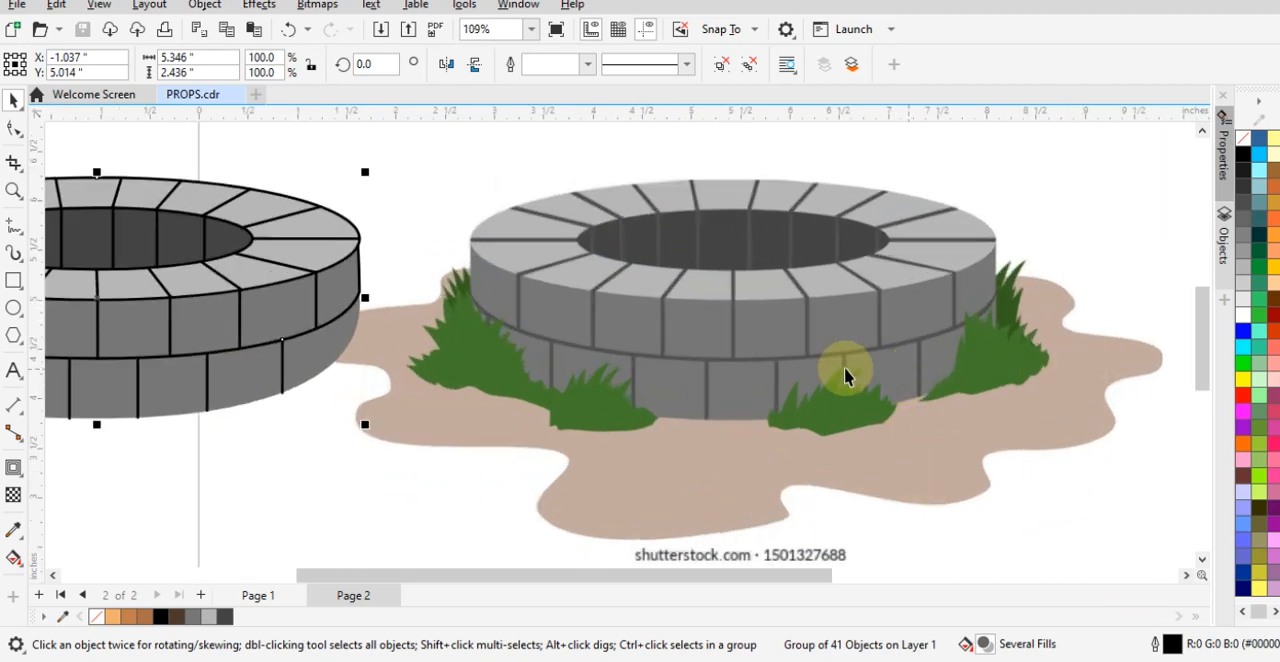
{"action": "scroll", "coordinate": [844, 375], "scroll_direction": "down", "scroll_amount": 1}
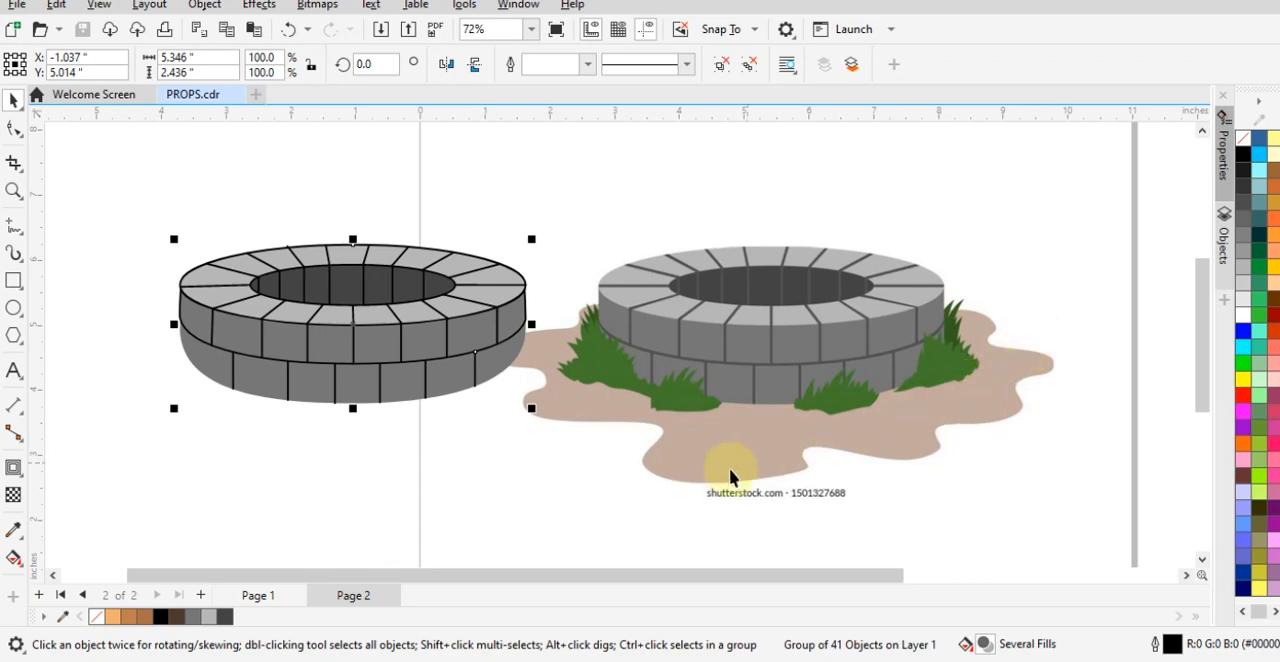
{"action": "scroll", "coordinate": [686, 411], "scroll_direction": "up", "scroll_amount": 3}
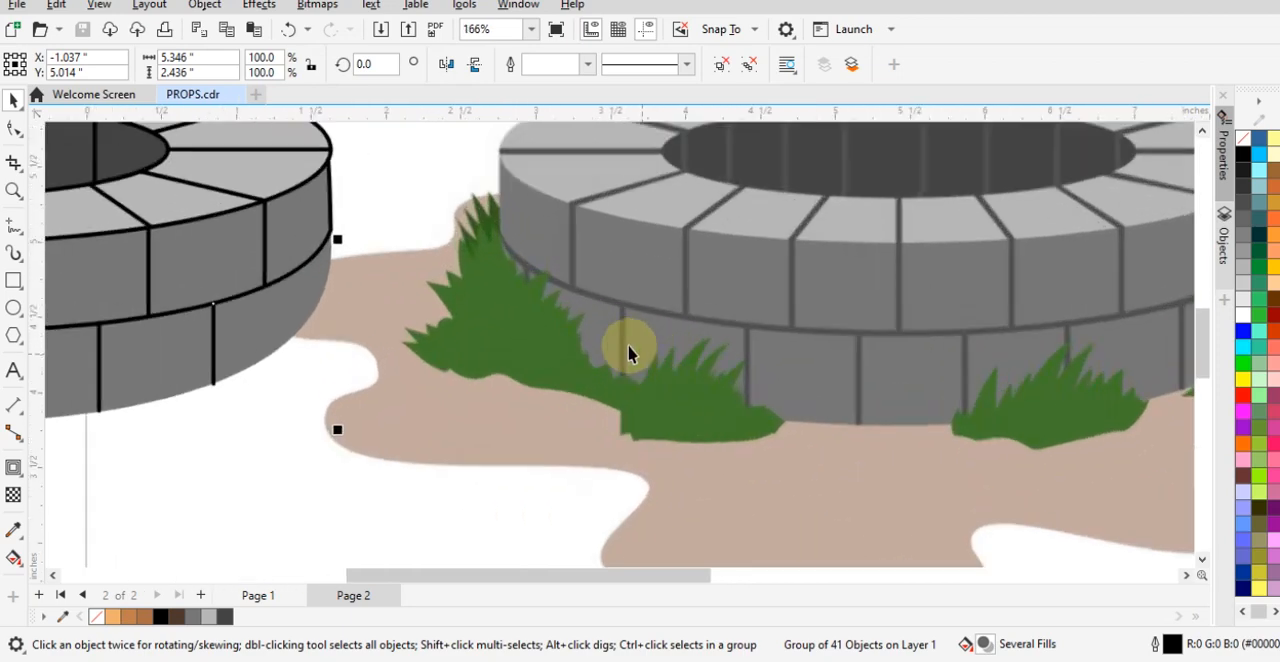
{"action": "scroll", "coordinate": [805, 303], "scroll_direction": "down", "scroll_amount": 2}
{"action": "scroll", "coordinate": [805, 310], "scroll_direction": "down", "scroll_amount": 2}
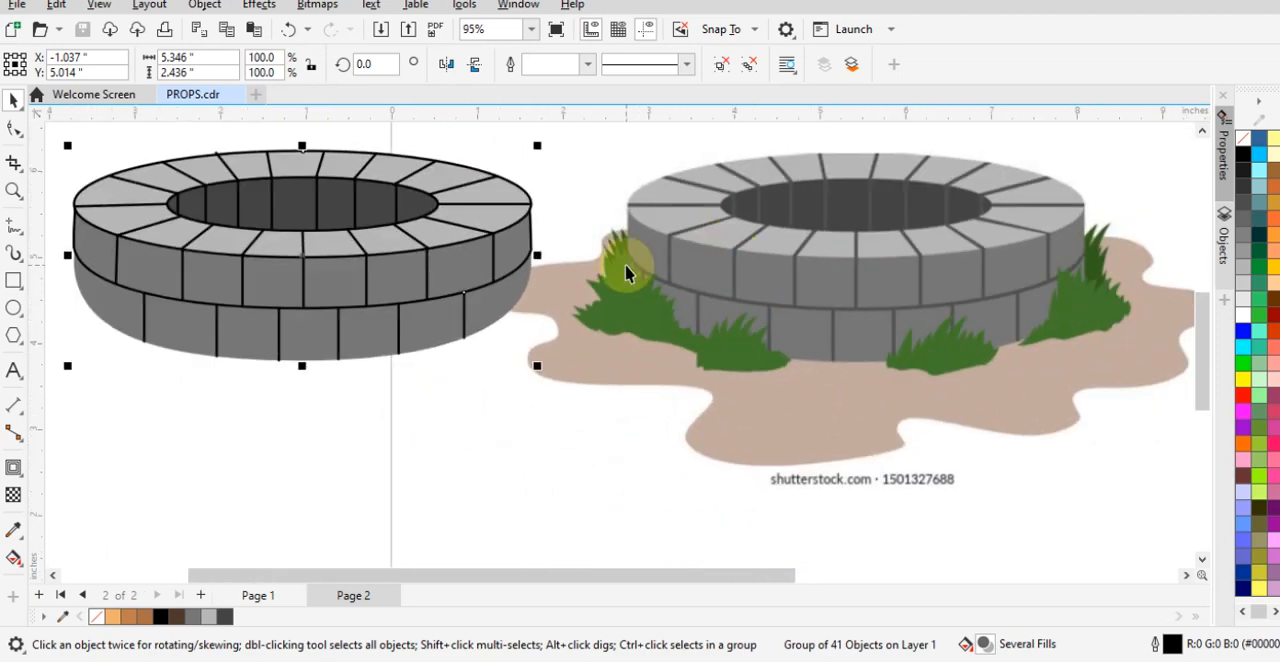
{"action": "scroll", "coordinate": [625, 264], "scroll_direction": "up", "scroll_amount": 2}
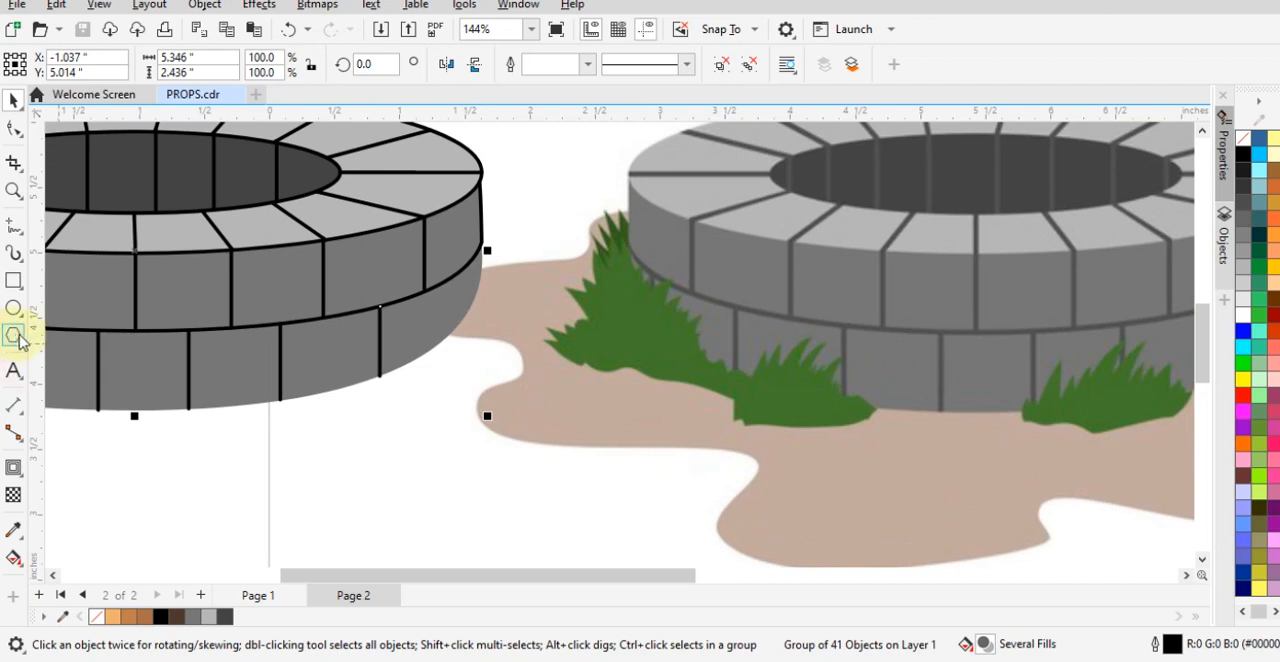
{"action": "left_click", "coordinate": [15, 285]}
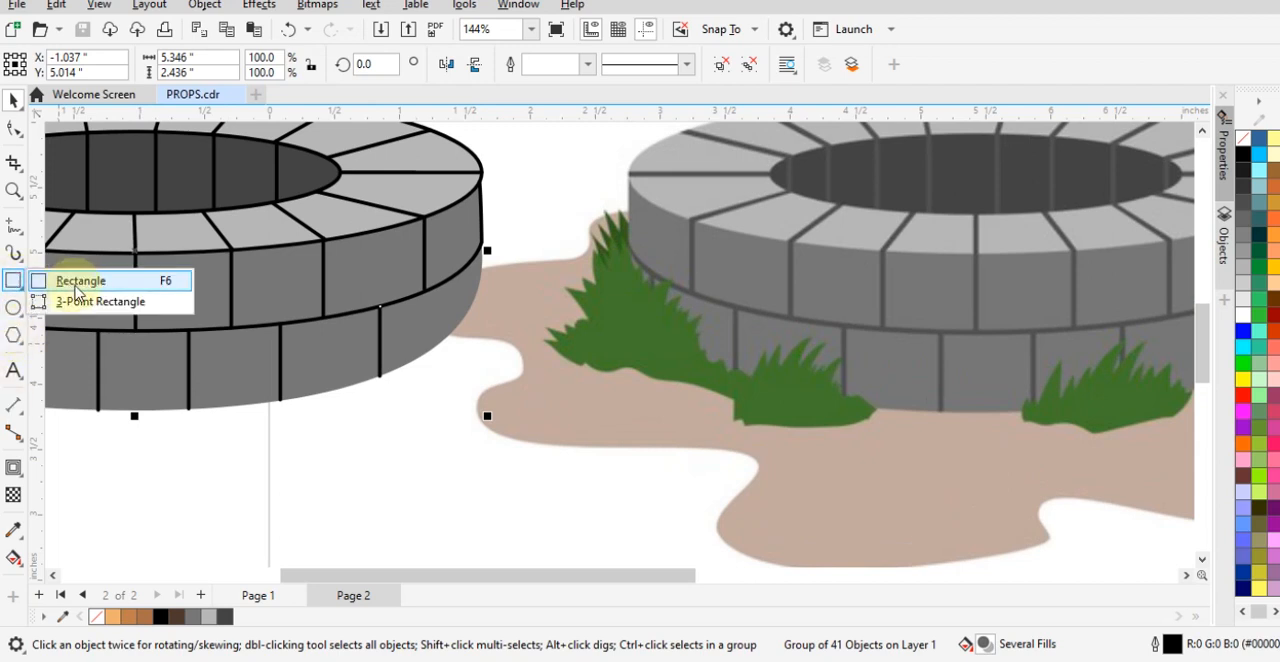
{"action": "left_click", "coordinate": [75, 285]}
{"action": "left_click_drag", "start_coordinate": [438, 398], "coordinate": [660, 510]}
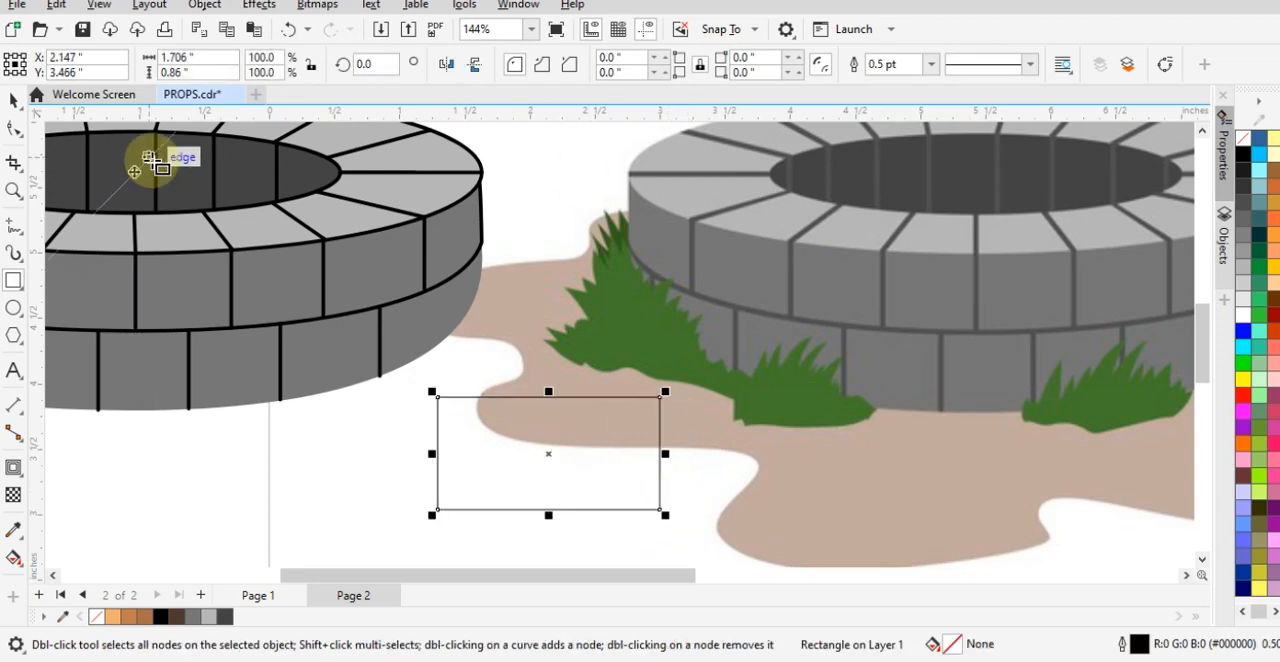
{"action": "left_click", "coordinate": [10, 134]}
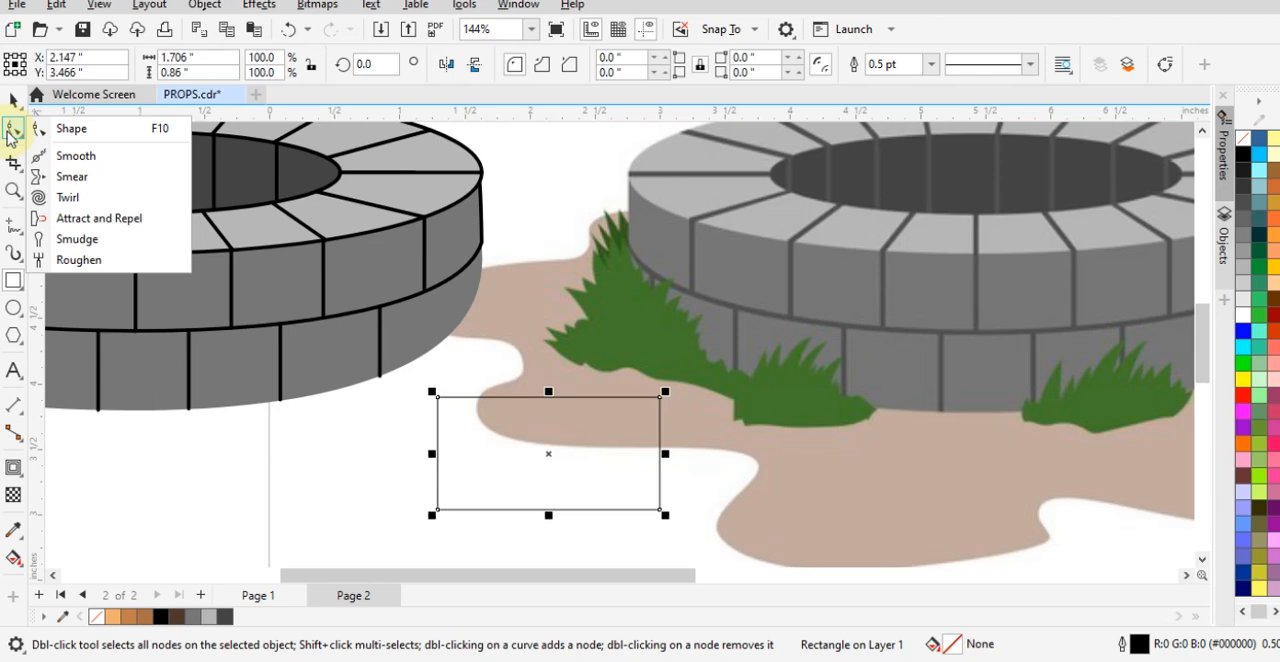
- Try to smear the rectangle's upper edge with the Smear tool
{"action": "left_click", "coordinate": [72, 176]}
{"action": "mouse_move", "coordinate": [580, 400]}
{"action": "left_mouse_down"}
{"action": "mouse_move", "coordinate": [692, 425]}
{"action": "mouse_move", "coordinate": [652, 409]}
{"action": "mouse_move", "coordinate": [492, 424]}
{"action": "mouse_move", "coordinate": [492, 404]}
{"action": "mouse_move", "coordinate": [617, 457]}
{"action": "left_mouse_up"}
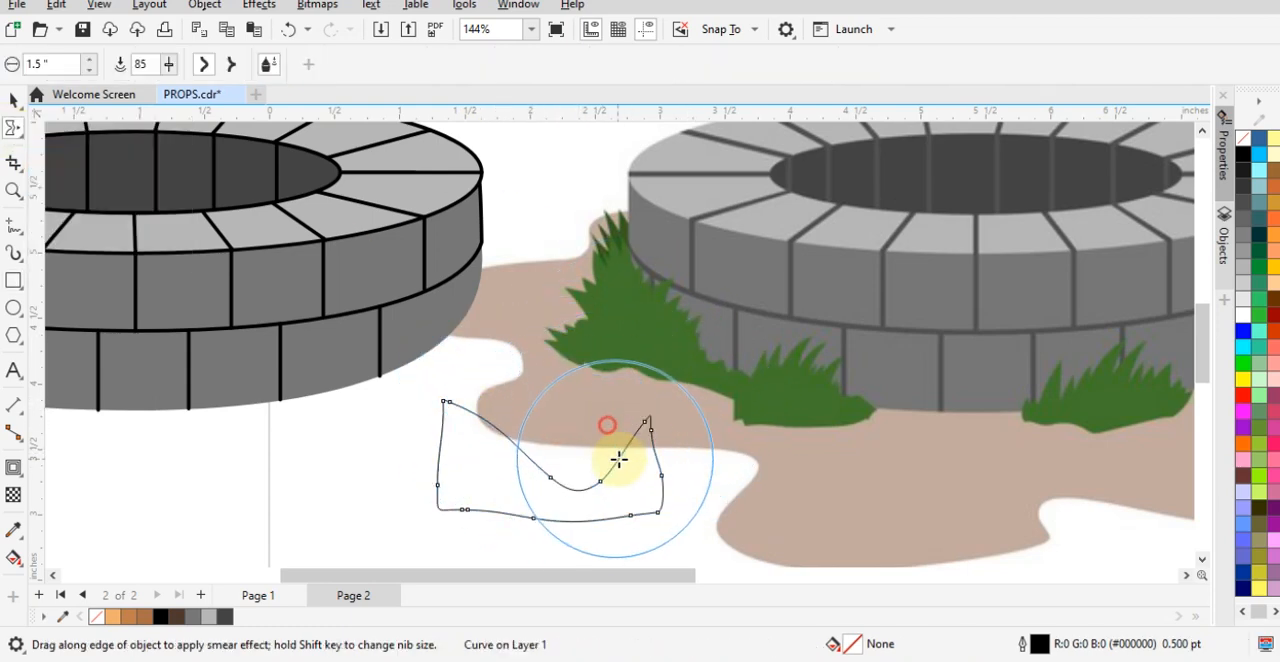
{"action": "key", "text": "ctrl+z"}
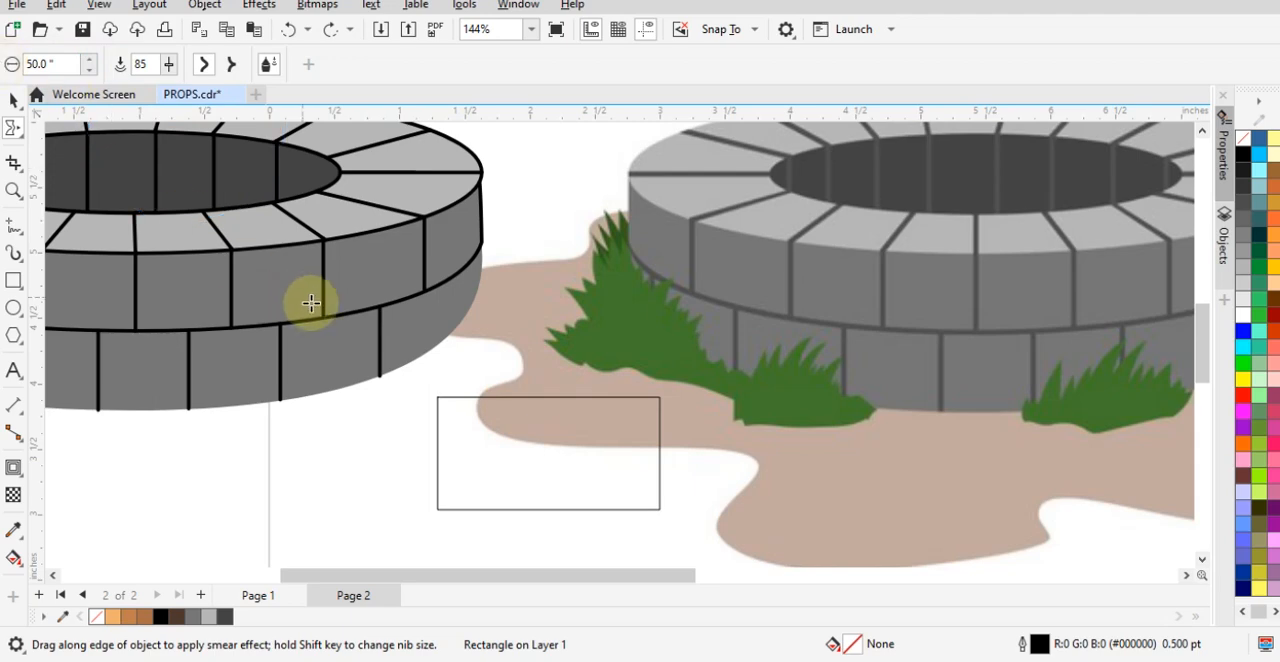
{"action": "left_click_drag", "start_coordinate": [457, 403], "coordinate": [686, 407]}
{"action": "key", "text": "ctrl+z"}
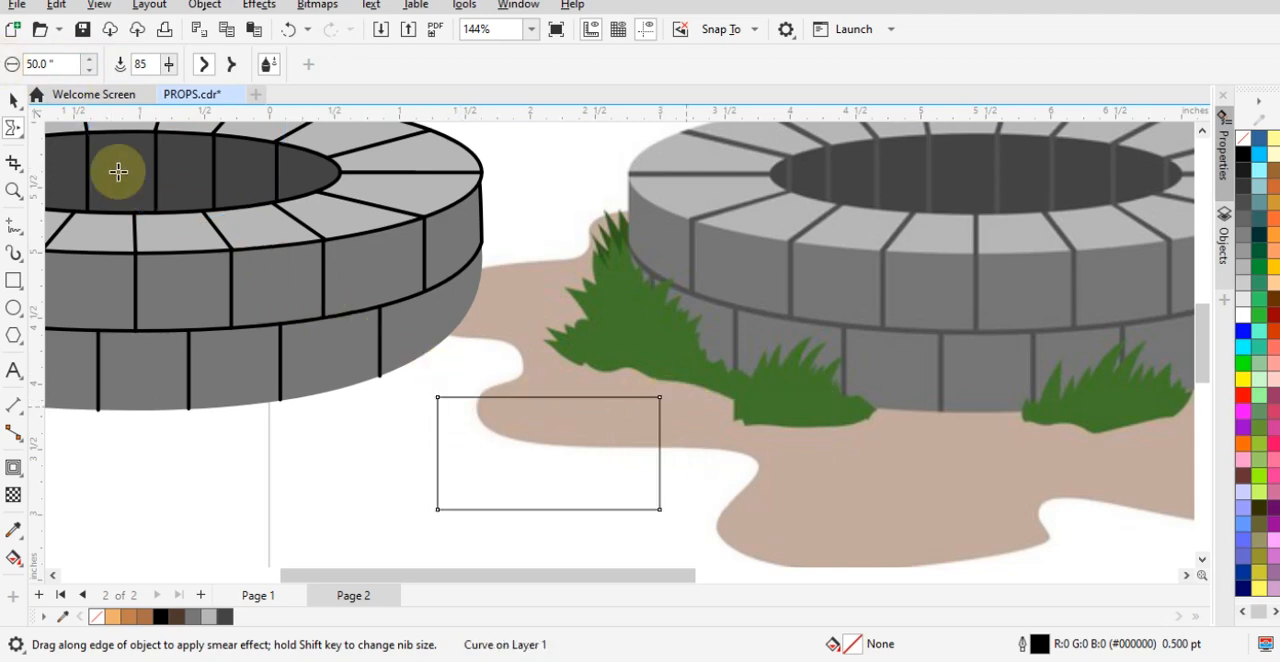
{"action": "key", "text": "ctrl+z"}
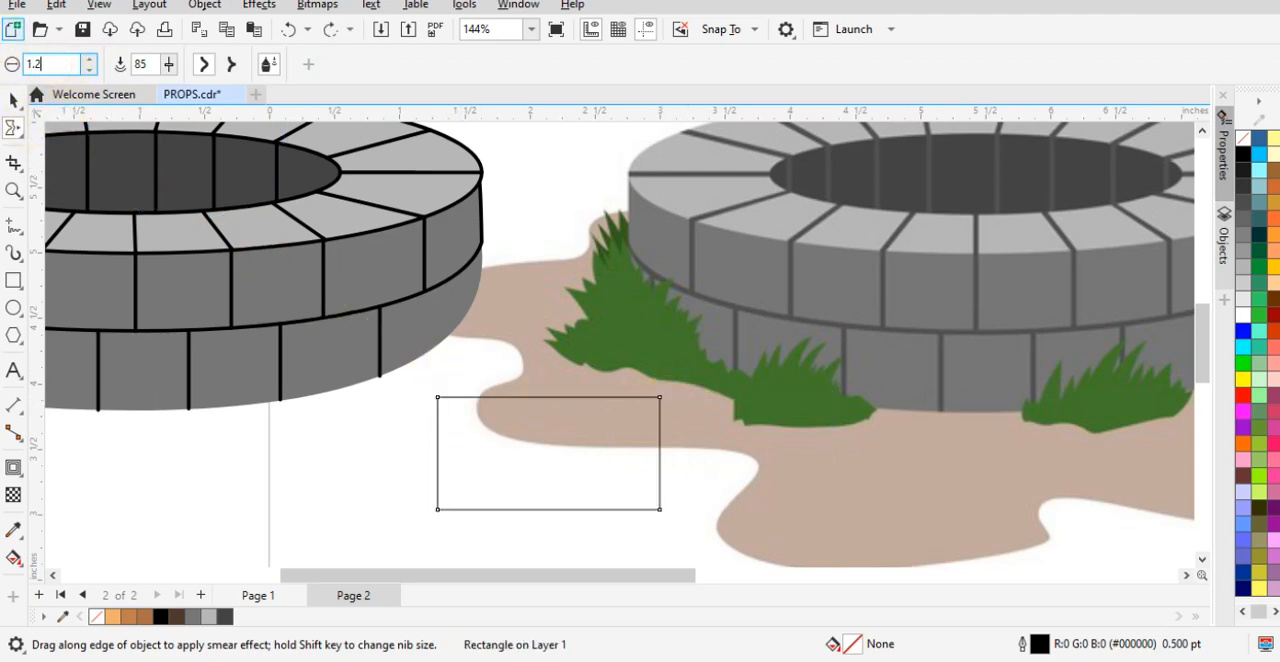
- Set the Smear tool to a 1.2-inch nib, pressure 100 and pointy smear
{"action": "key", "text": "Return"}
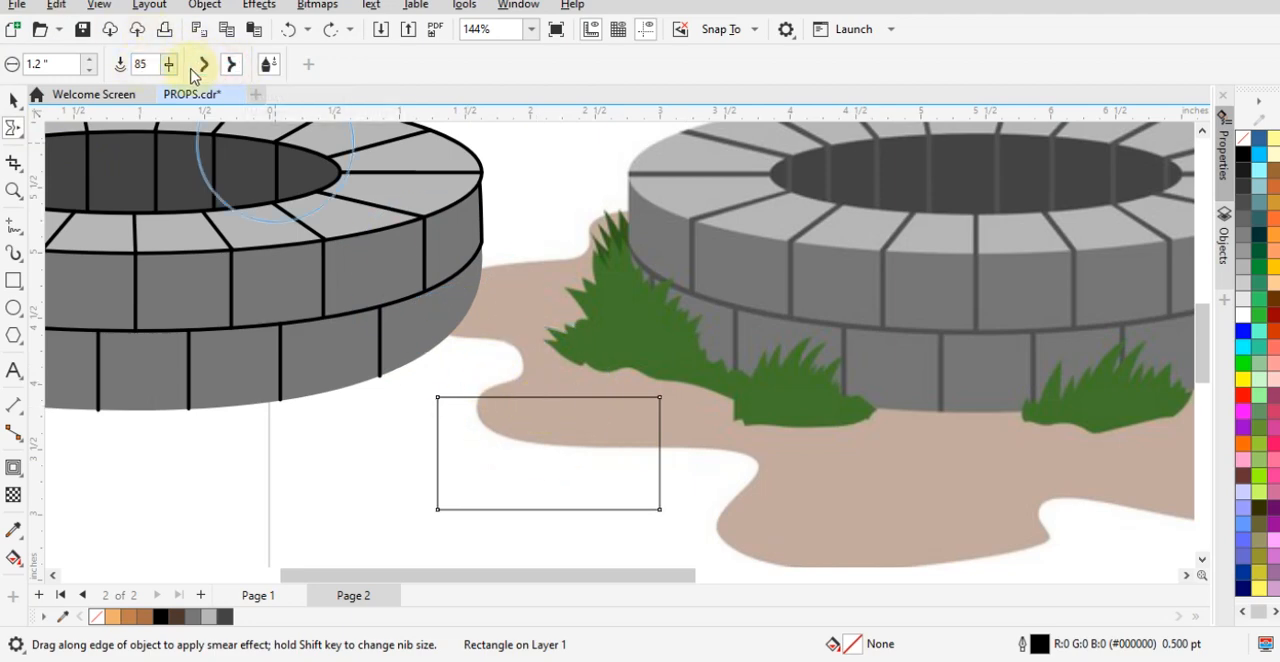
{"action": "type", "text": "100"}
{"action": "key", "text": "Return"}
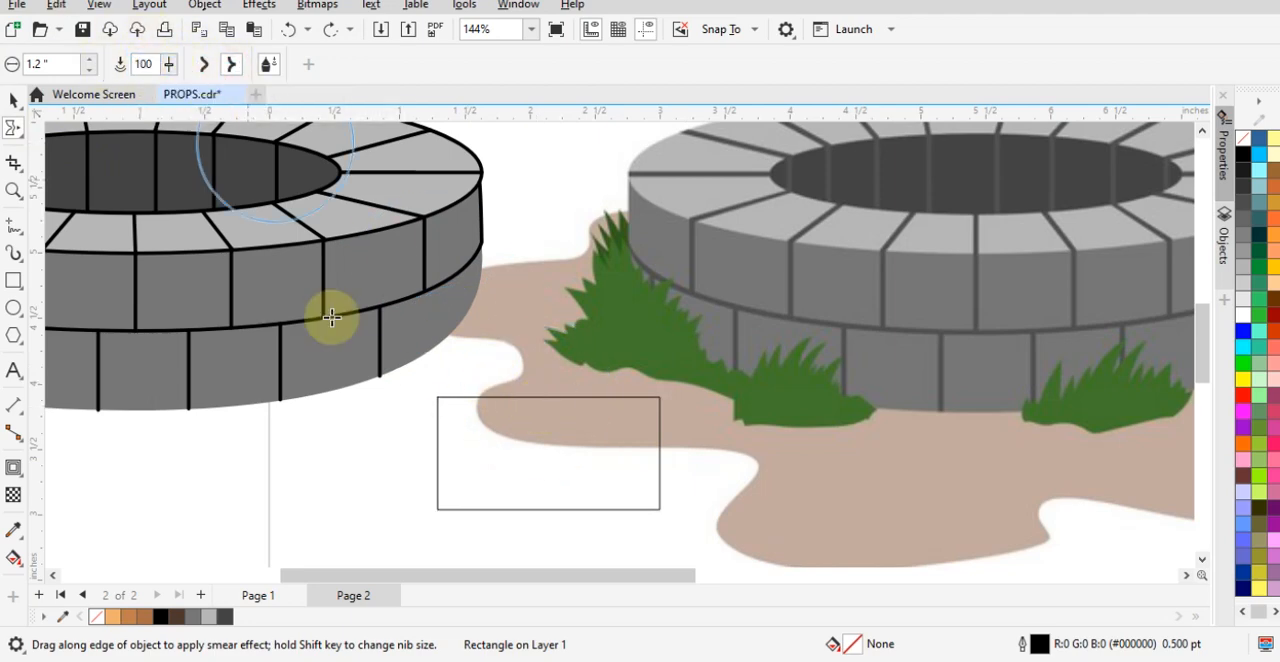
{"action": "mouse_move", "coordinate": [489, 417]}
{"action": "left_mouse_down"}
{"action": "mouse_move", "coordinate": [704, 371]}
{"action": "mouse_move", "coordinate": [645, 449]}
{"action": "left_mouse_up"}
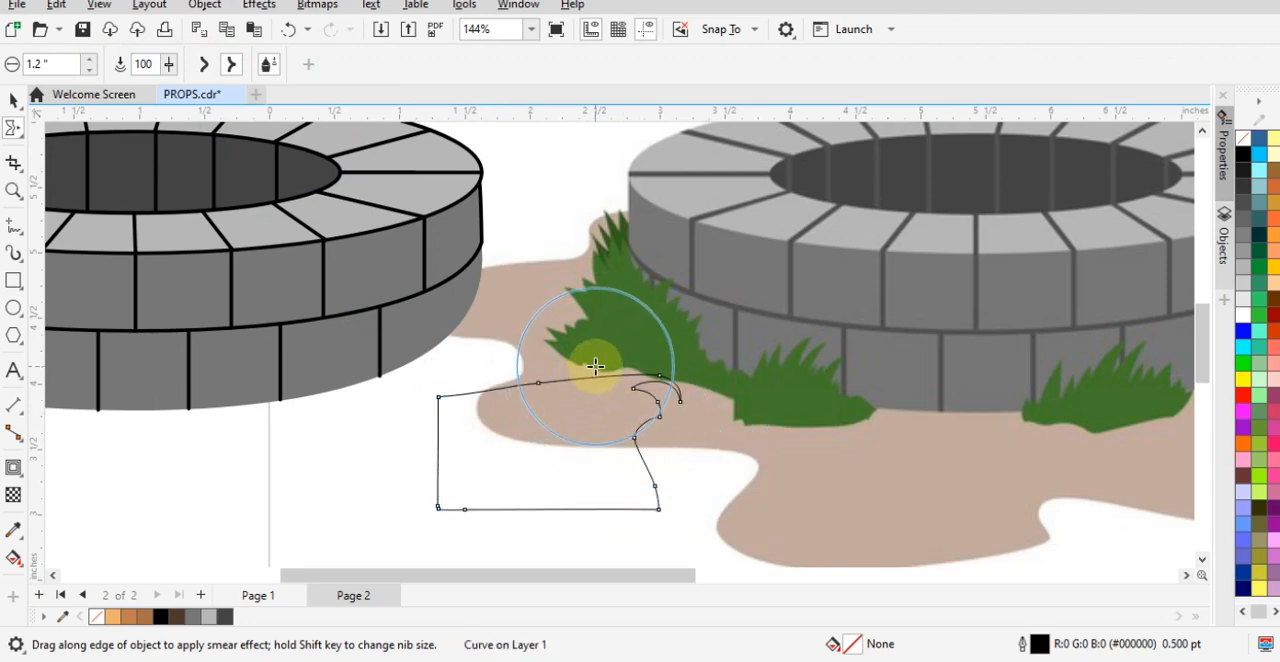
{"action": "key", "text": "ctrl+z"}
{"action": "mouse_move", "coordinate": [533, 381]}
{"action": "left_mouse_down"}
{"action": "mouse_move", "coordinate": [475, 452]}
{"action": "mouse_move", "coordinate": [475, 354]}
{"action": "left_mouse_up"}
{"action": "mouse_move", "coordinate": [549, 425]}
{"action": "left_mouse_down"}
{"action": "mouse_move", "coordinate": [547, 394]}
{"action": "mouse_move", "coordinate": [610, 401]}
{"action": "mouse_move", "coordinate": [601, 422]}
{"action": "mouse_move", "coordinate": [570, 406]}
{"action": "mouse_move", "coordinate": [500, 406]}
{"action": "mouse_move", "coordinate": [495, 356]}
{"action": "left_mouse_up"}
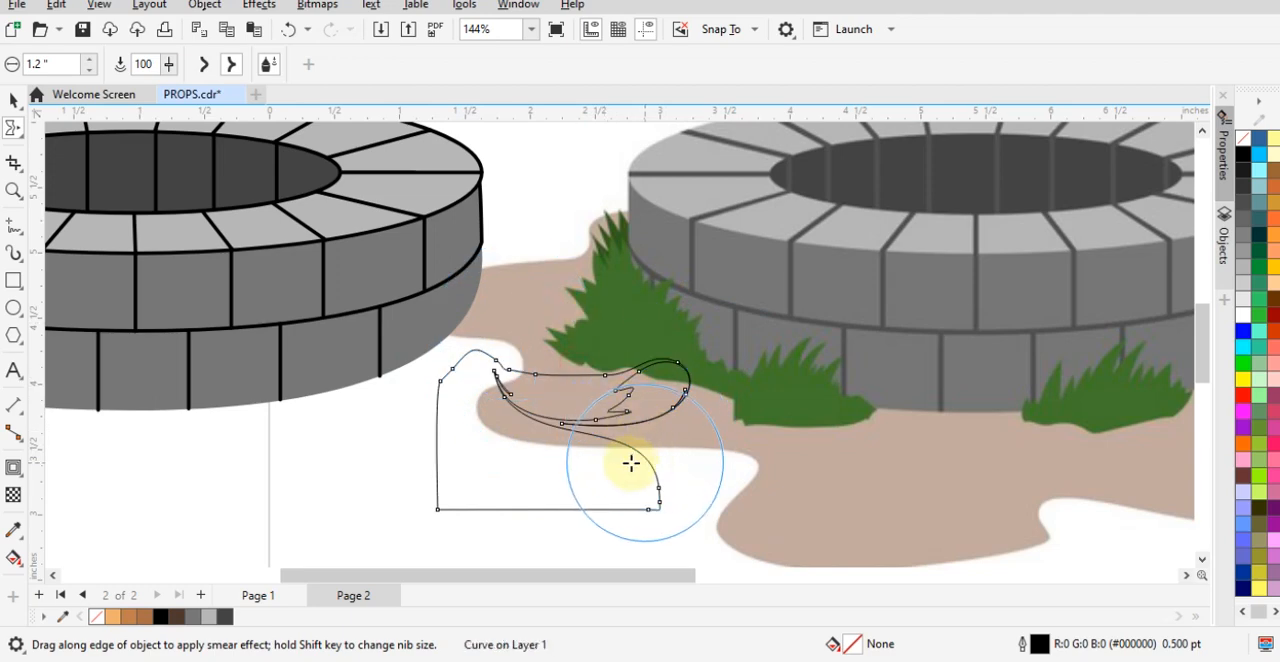
{"action": "key", "text": "ctrl+z"}
- Smear the rectangle's top, left and right edges outward and inward into a clump of pointed grass blades
{"action": "mouse_move", "coordinate": [583, 420]}
{"action": "left_mouse_down"}
{"action": "mouse_move", "coordinate": [616, 386]}
{"action": "mouse_move", "coordinate": [662, 390]}
{"action": "mouse_move", "coordinate": [726, 369]}
{"action": "mouse_move", "coordinate": [644, 446]}
{"action": "mouse_move", "coordinate": [648, 476]}
{"action": "mouse_move", "coordinate": [708, 487]}
{"action": "left_mouse_up"}
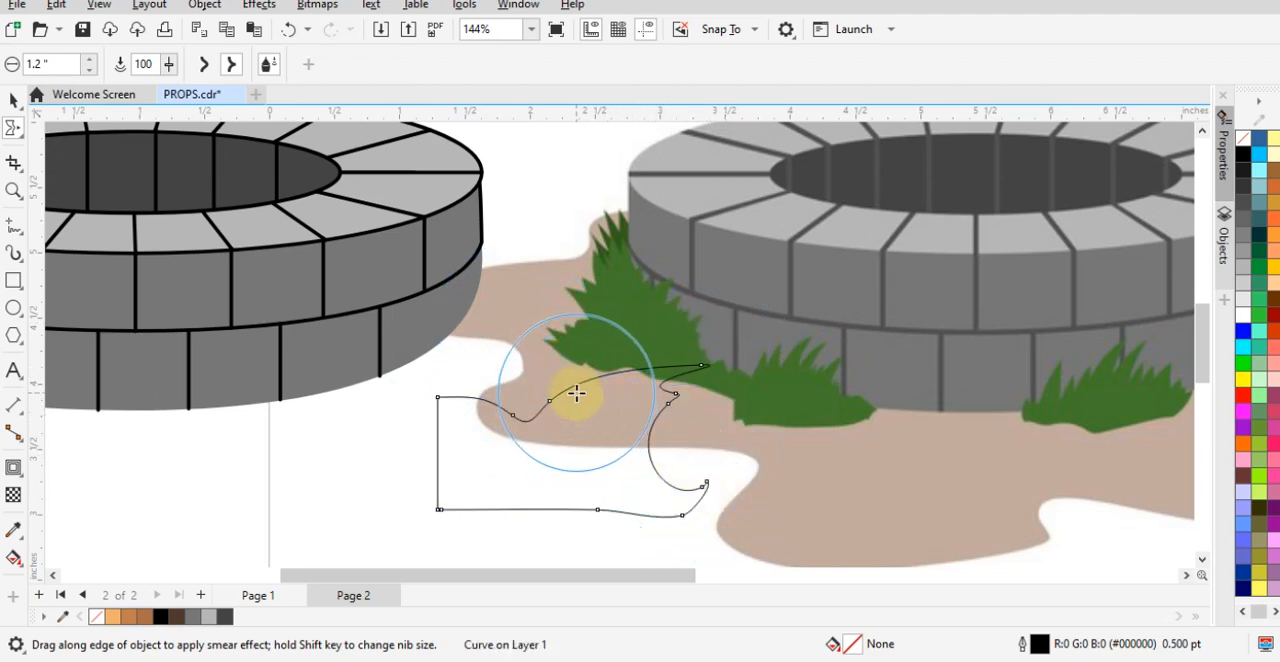
{"action": "mouse_move", "coordinate": [606, 329]}
{"action": "left_mouse_down"}
{"action": "mouse_move", "coordinate": [602, 377]}
{"action": "mouse_move", "coordinate": [655, 326]}
{"action": "mouse_move", "coordinate": [643, 368]}
{"action": "left_mouse_up"}
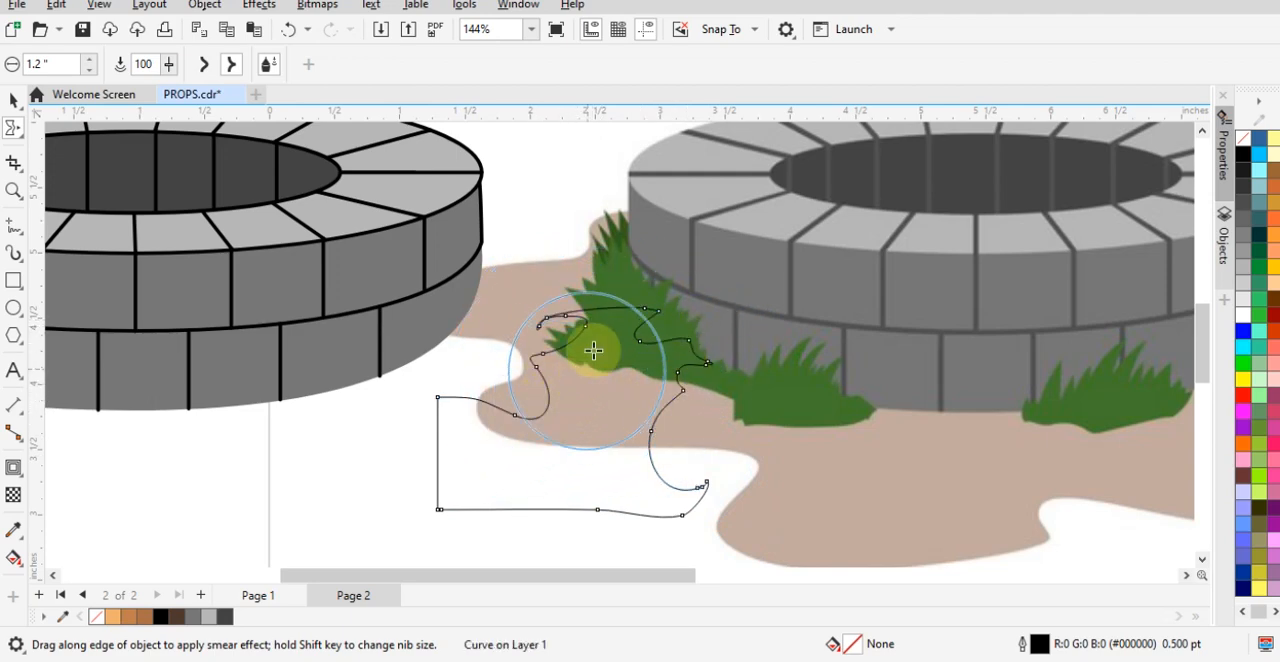
{"action": "left_click_drag", "start_coordinate": [621, 327], "coordinate": [608, 264]}
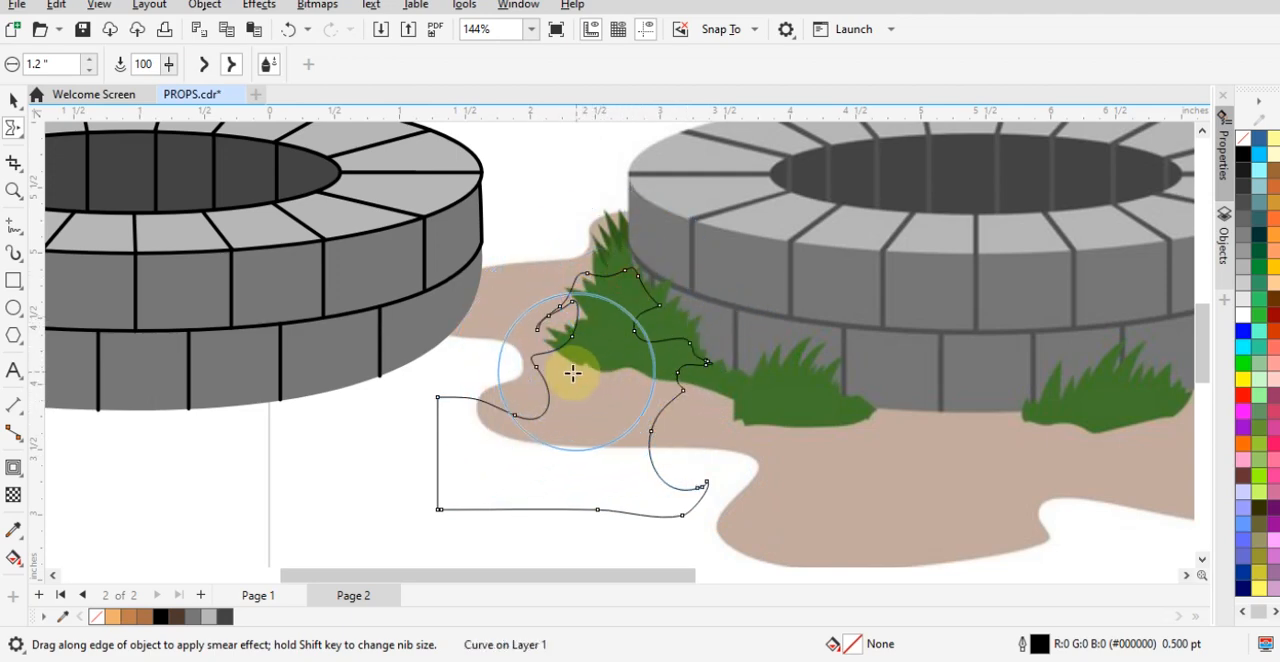
{"action": "left_click_drag", "start_coordinate": [463, 412], "coordinate": [437, 360]}
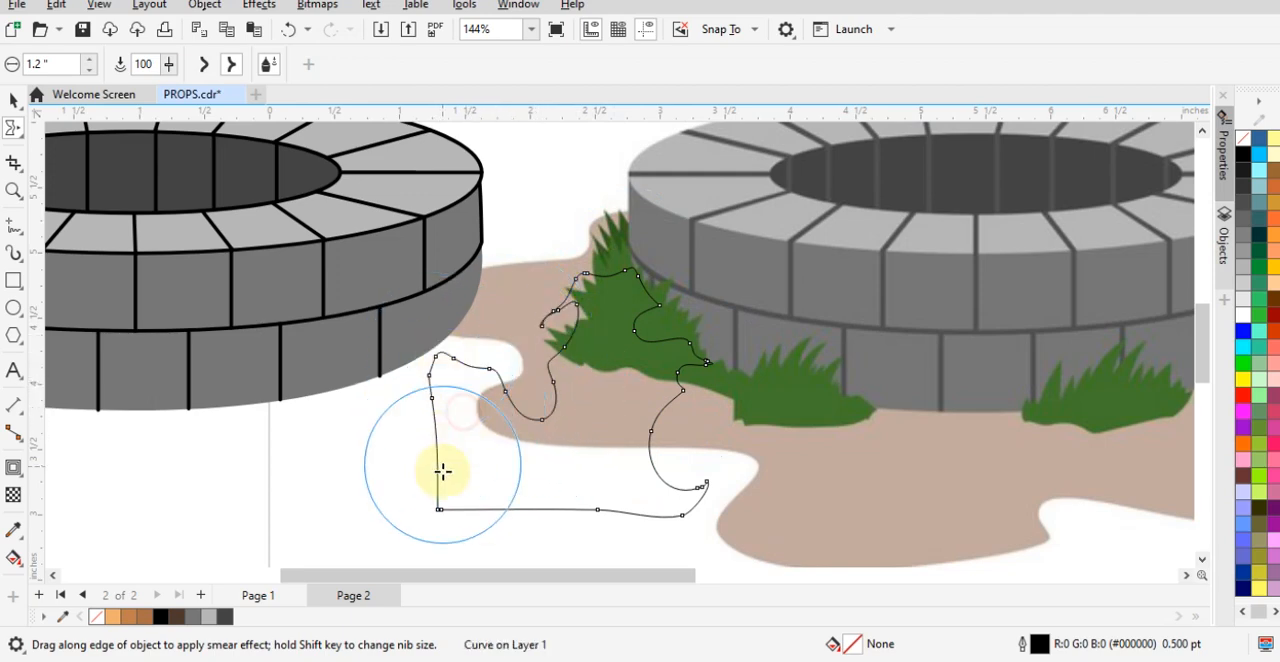
{"action": "left_click_drag", "start_coordinate": [460, 441], "coordinate": [389, 404]}
{"action": "left_click_drag", "start_coordinate": [437, 465], "coordinate": [320, 428]}
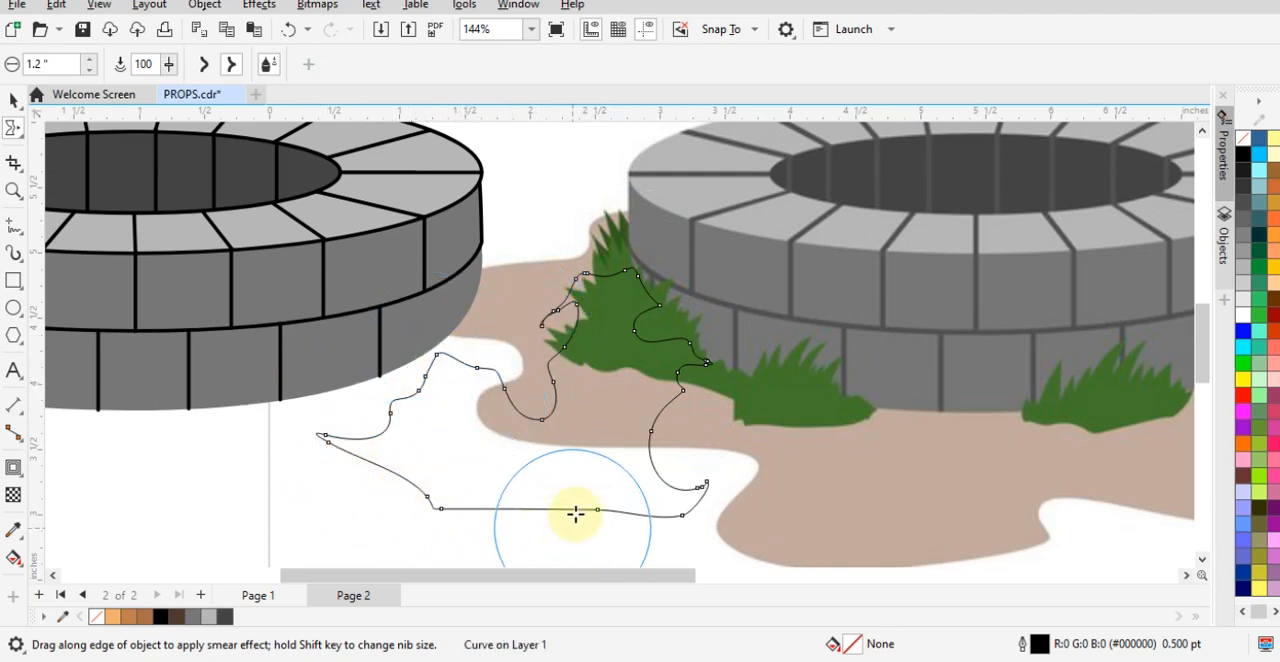
{"action": "mouse_move", "coordinate": [504, 316]}
{"action": "left_mouse_down"}
{"action": "mouse_move", "coordinate": [481, 460]}
{"action": "mouse_move", "coordinate": [496, 330]}
{"action": "left_mouse_up"}
{"action": "mouse_move", "coordinate": [422, 342]}
{"action": "left_mouse_down"}
{"action": "mouse_move", "coordinate": [469, 425]}
{"action": "mouse_move", "coordinate": [458, 442]}
{"action": "mouse_move", "coordinate": [438, 437]}
{"action": "mouse_move", "coordinate": [453, 341]}
{"action": "mouse_move", "coordinate": [428, 418]}
{"action": "mouse_move", "coordinate": [449, 334]}
{"action": "left_mouse_up"}
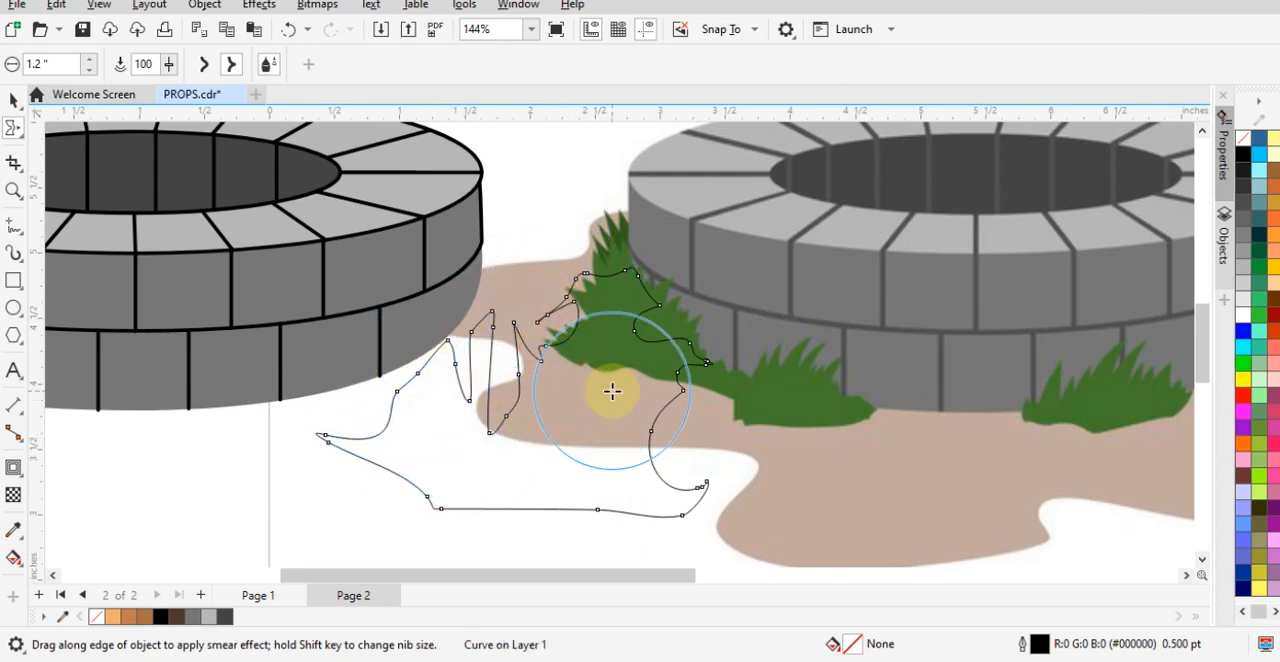
{"action": "scroll", "coordinate": [612, 391], "scroll_direction": "down", "scroll_amount": 3}
{"action": "scroll", "coordinate": [609, 451], "scroll_direction": "up", "scroll_amount": 4}
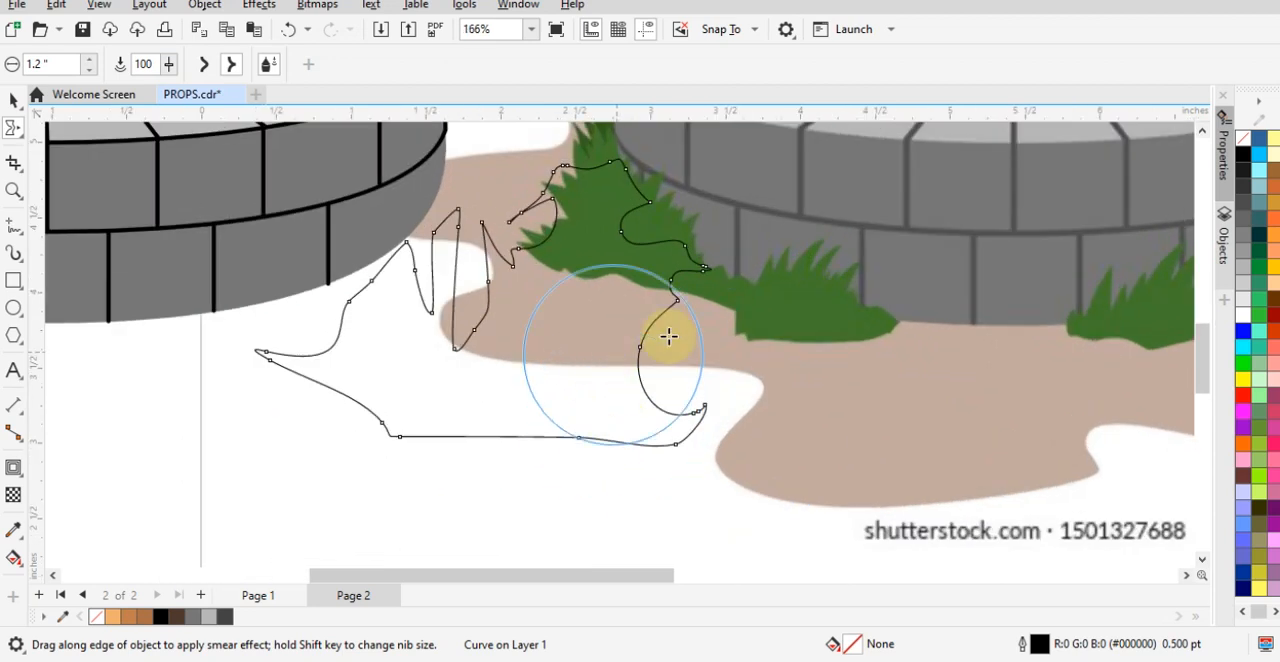
{"action": "mouse_move", "coordinate": [664, 362]}
{"action": "left_mouse_down"}
{"action": "mouse_move", "coordinate": [610, 397]}
{"action": "mouse_move", "coordinate": [581, 395]}
{"action": "mouse_move", "coordinate": [668, 364]}
{"action": "mouse_move", "coordinate": [655, 437]}
{"action": "mouse_move", "coordinate": [750, 309]}
{"action": "mouse_move", "coordinate": [753, 280]}
{"action": "mouse_move", "coordinate": [800, 249]}
{"action": "left_mouse_up"}
{"action": "mouse_move", "coordinate": [699, 277]}
{"action": "left_mouse_down"}
{"action": "mouse_move", "coordinate": [653, 266]}
{"action": "mouse_move", "coordinate": [665, 217]}
{"action": "mouse_move", "coordinate": [610, 199]}
{"action": "mouse_move", "coordinate": [621, 246]}
{"action": "mouse_move", "coordinate": [649, 236]}
{"action": "mouse_move", "coordinate": [697, 130]}
{"action": "mouse_move", "coordinate": [666, 234]}
{"action": "mouse_move", "coordinate": [605, 220]}
{"action": "mouse_move", "coordinate": [594, 162]}
{"action": "mouse_move", "coordinate": [597, 257]}
{"action": "mouse_move", "coordinate": [580, 101]}
{"action": "mouse_move", "coordinate": [623, 271]}
{"action": "mouse_move", "coordinate": [555, 213]}
{"action": "mouse_move", "coordinate": [554, 145]}
{"action": "mouse_move", "coordinate": [568, 240]}
{"action": "mouse_move", "coordinate": [588, 276]}
{"action": "mouse_move", "coordinate": [537, 120]}
{"action": "left_mouse_up"}
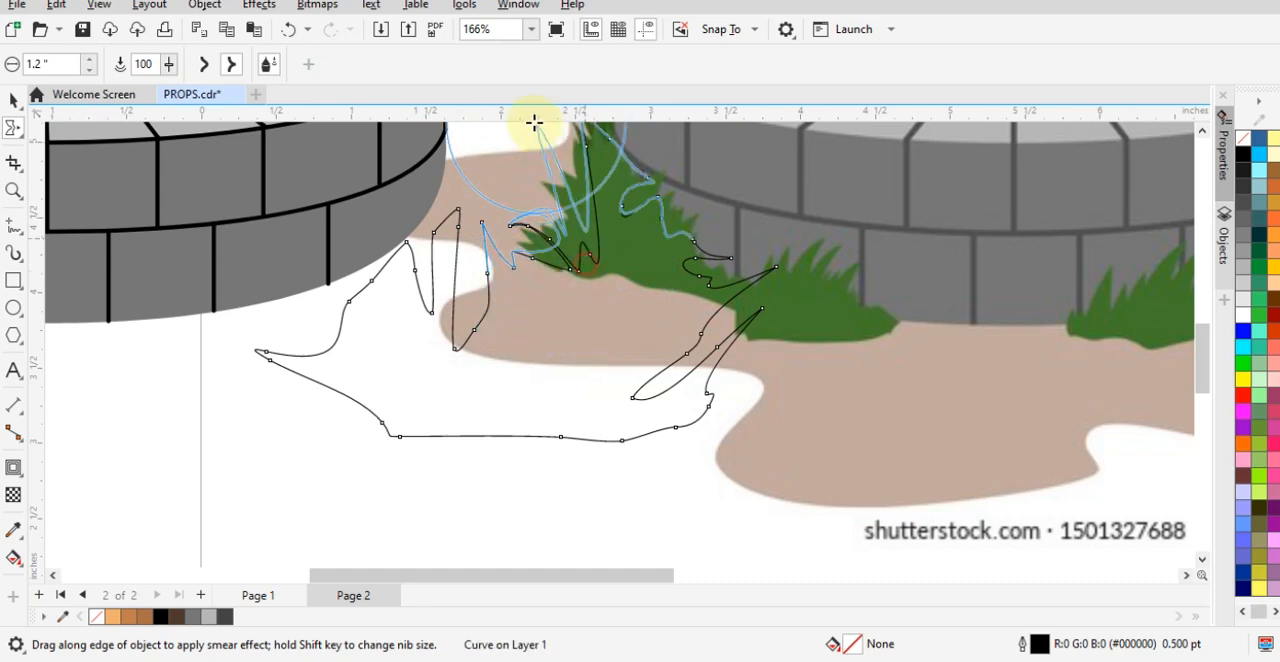
- Scale the grass shape to 70.8% and move it onto the blank area below the right side of the reference picture
{"action": "scroll", "coordinate": [633, 321], "scroll_direction": "down", "scroll_amount": 2}
{"action": "key", "text": "space"}
{"action": "scroll", "coordinate": [600, 330], "scroll_direction": "down", "scroll_amount": 2}
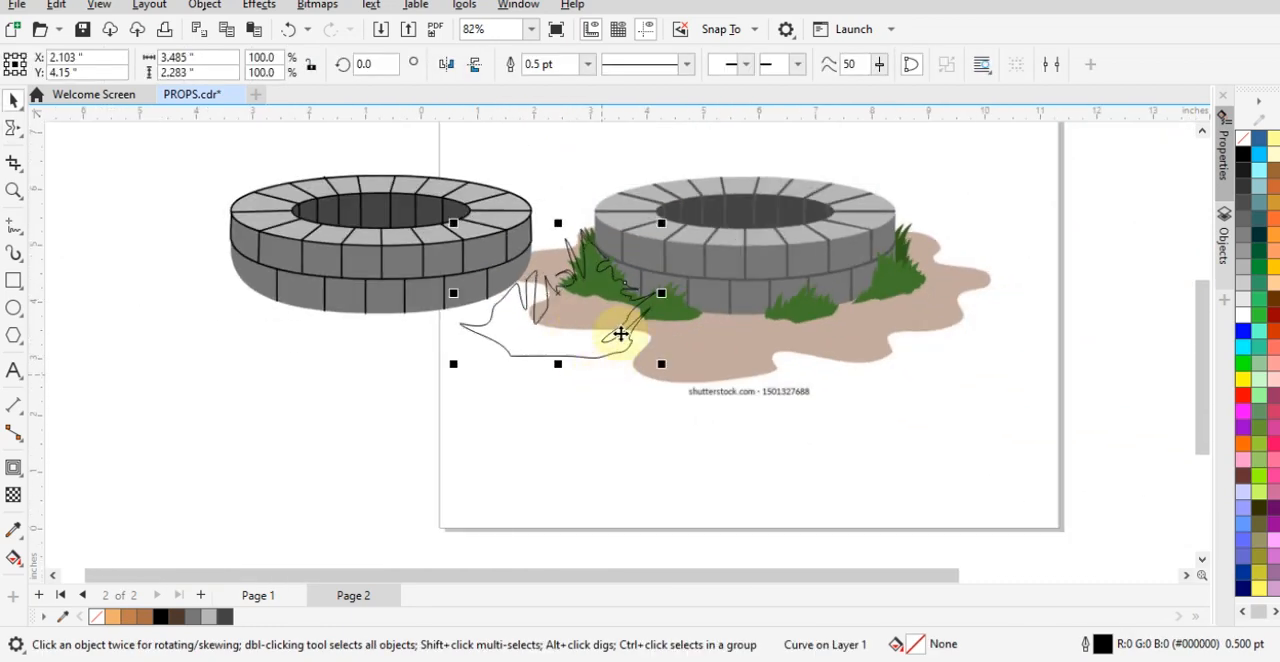
{"action": "left_click_drag", "start_coordinate": [669, 226], "coordinate": [600, 264]}
{"action": "left_click_drag", "start_coordinate": [528, 317], "coordinate": [954, 424]}
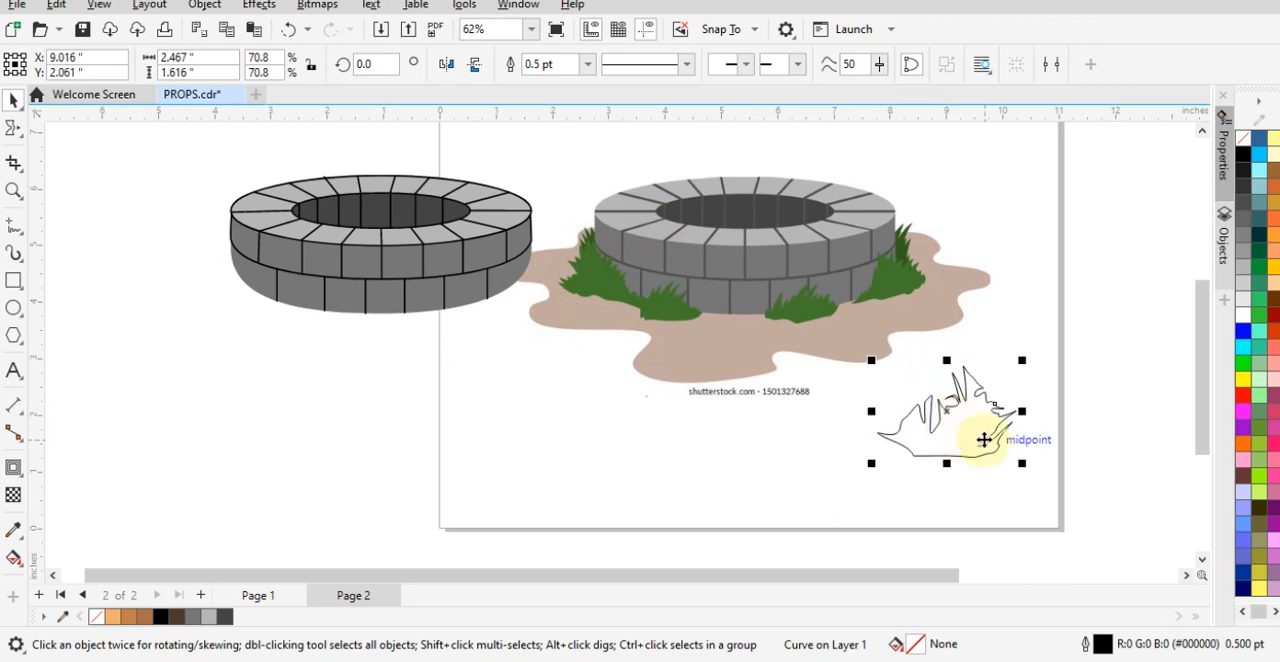
- Fill the grass shape with the green sampled from the reference grass (#43772C)
{"action": "key", "text": "shift+F11"}
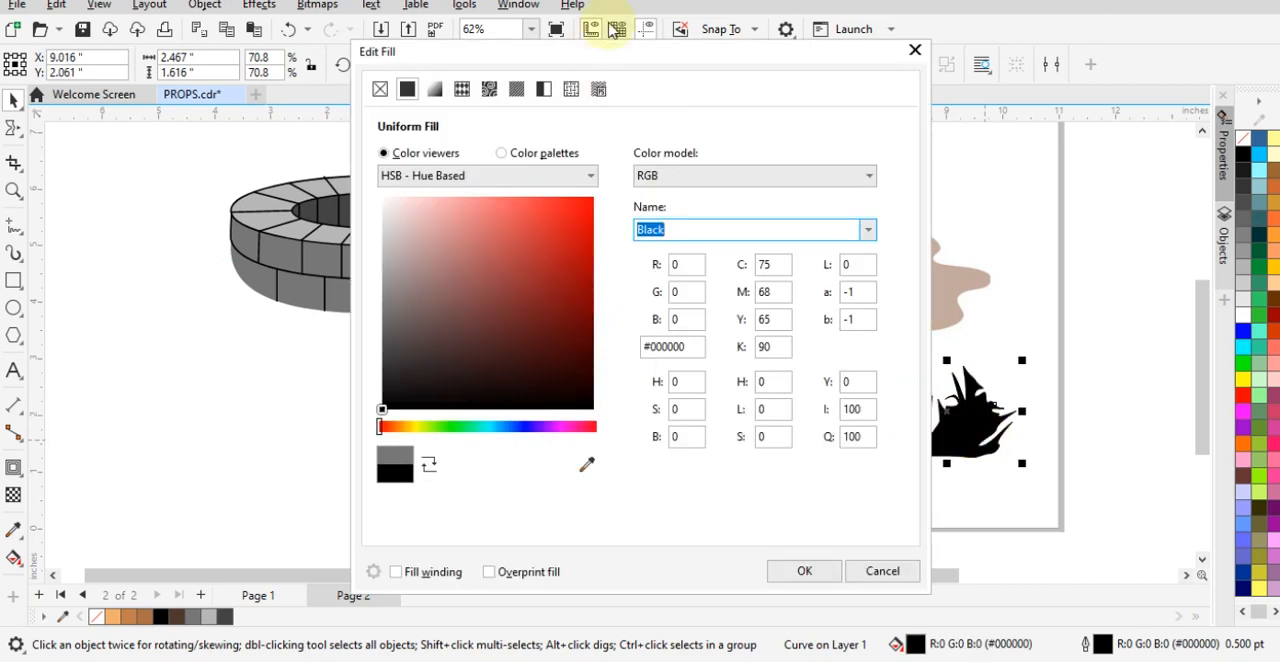
{"action": "left_click_drag", "start_coordinate": [612, 52], "coordinate": [458, 47]}
{"action": "left_click", "coordinate": [431, 459]}
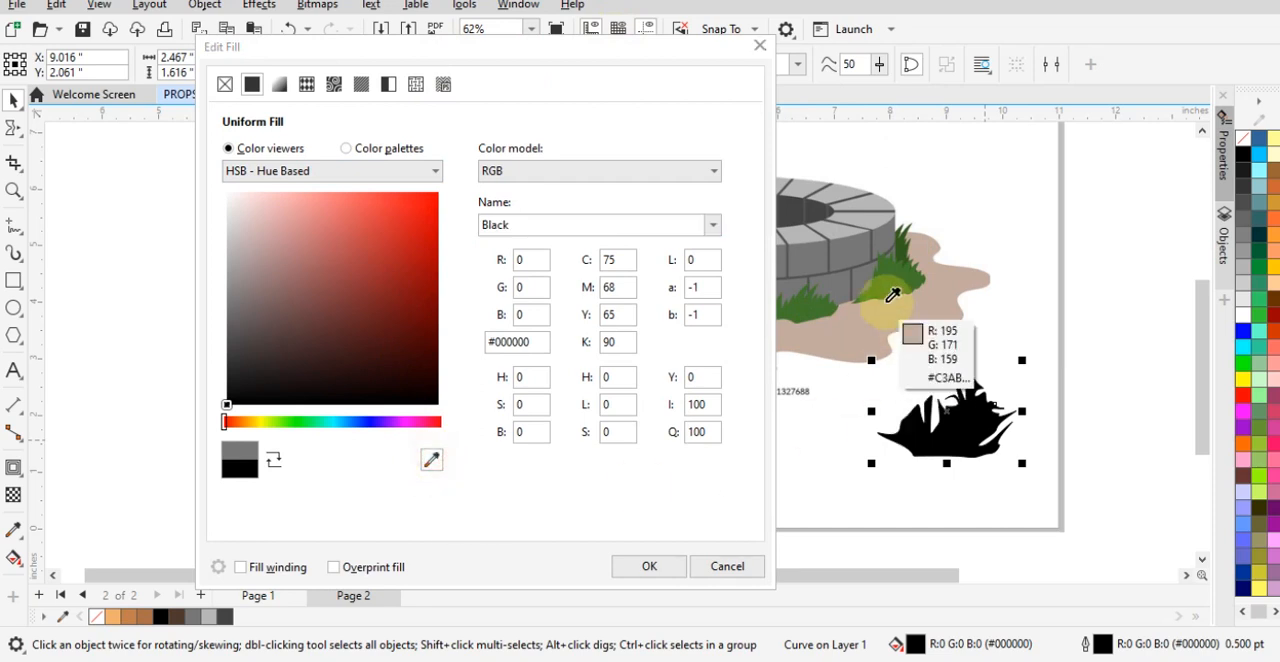
{"action": "left_click", "coordinate": [888, 292]}
{"action": "left_click", "coordinate": [649, 566]}
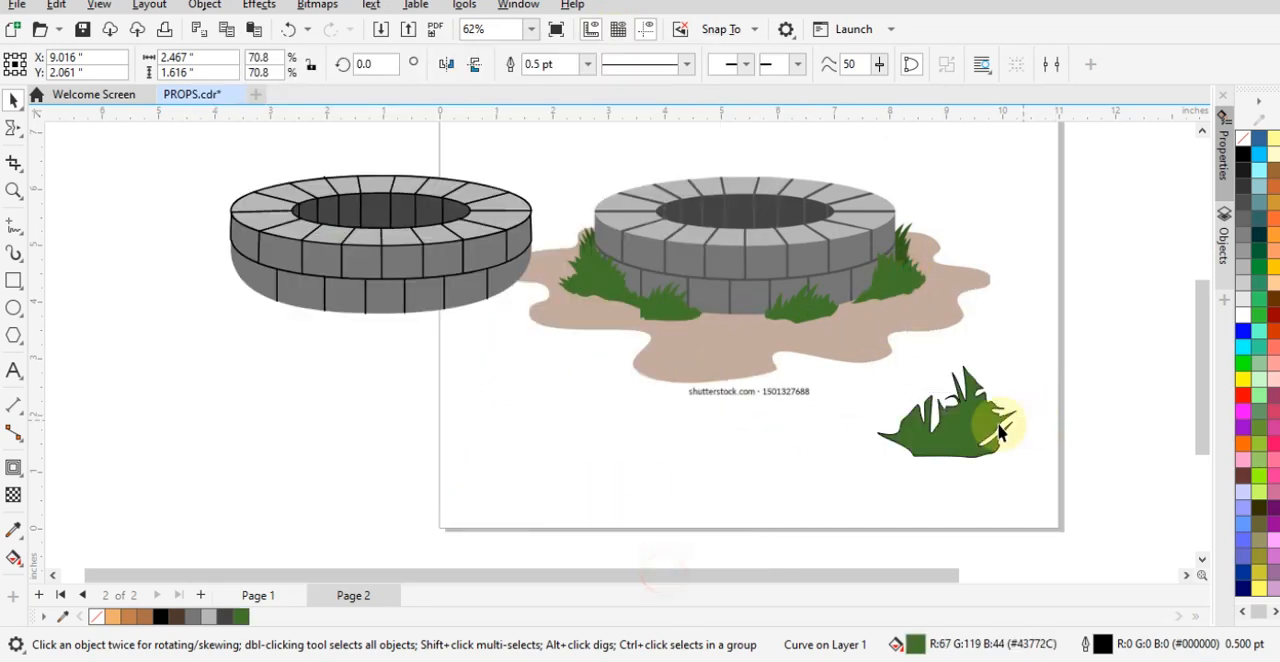
- Remove the grass shape's outline and shift the shape about 0.8 inches to the left
{"action": "right_click", "coordinate": [1238, 139]}
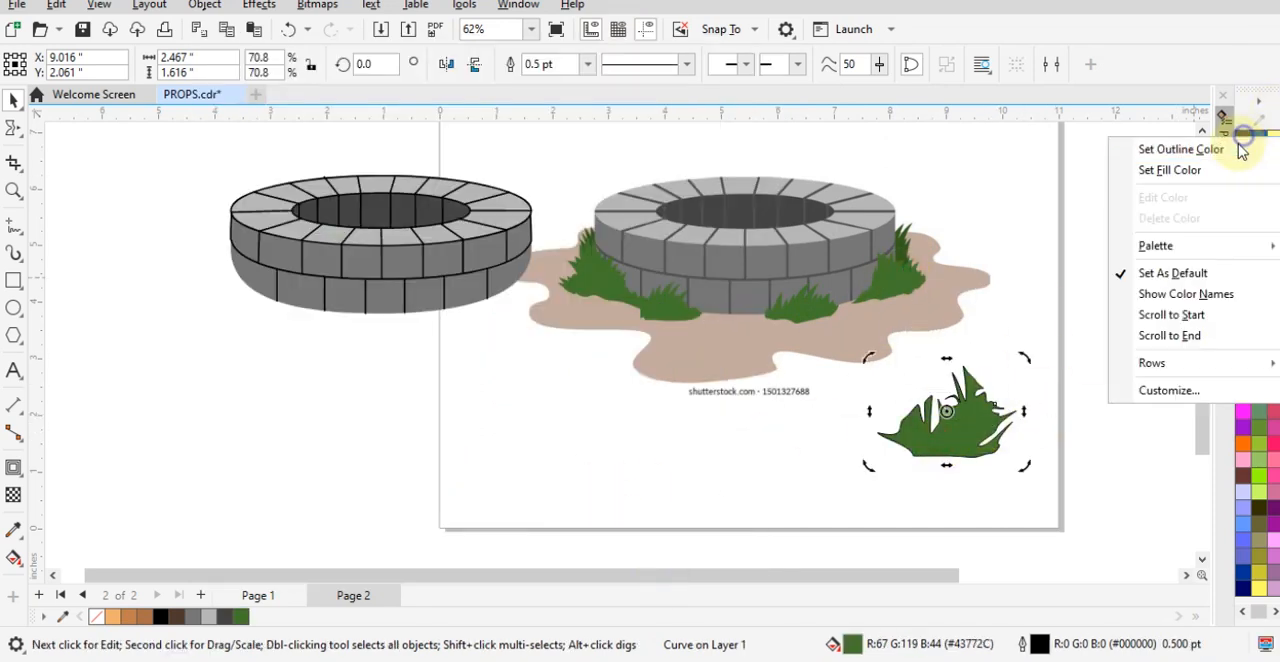
{"action": "left_click", "coordinate": [1234, 150]}
{"action": "left_click", "coordinate": [874, 503]}
{"action": "scroll", "coordinate": [945, 465], "scroll_direction": "up", "scroll_amount": 1}
{"action": "left_click_drag", "start_coordinate": [950, 428], "coordinate": [863, 423]}
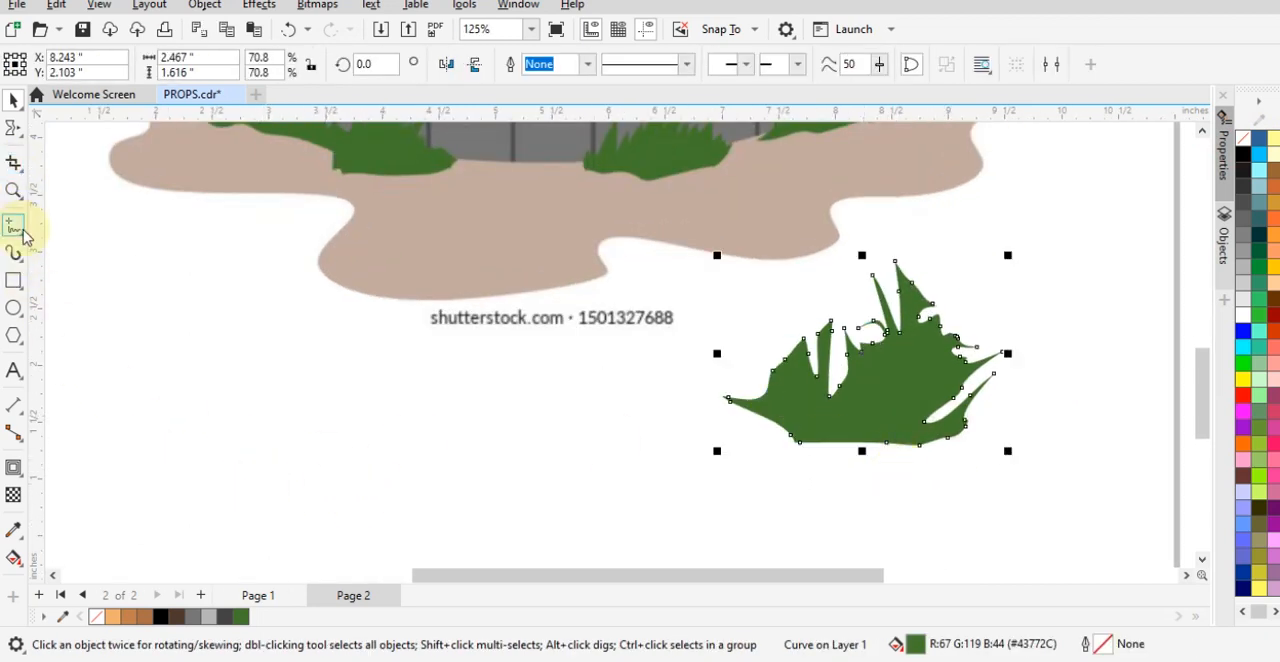
- Smear additional pointed blades into the left half of the green grass shape with the Smear tool
{"action": "left_click", "coordinate": [16, 136]}
{"action": "mouse_move", "coordinate": [723, 386]}
{"action": "left_mouse_down"}
{"action": "mouse_move", "coordinate": [812, 373]}
{"action": "mouse_move", "coordinate": [779, 349]}
{"action": "mouse_move", "coordinate": [797, 387]}
{"action": "mouse_move", "coordinate": [786, 338]}
{"action": "mouse_move", "coordinate": [783, 358]}
{"action": "mouse_move", "coordinate": [765, 329]}
{"action": "mouse_move", "coordinate": [790, 404]}
{"action": "mouse_move", "coordinate": [776, 308]}
{"action": "mouse_move", "coordinate": [744, 336]}
{"action": "mouse_move", "coordinate": [832, 345]}
{"action": "mouse_move", "coordinate": [836, 381]}
{"action": "mouse_move", "coordinate": [857, 343]}
{"action": "left_mouse_up"}
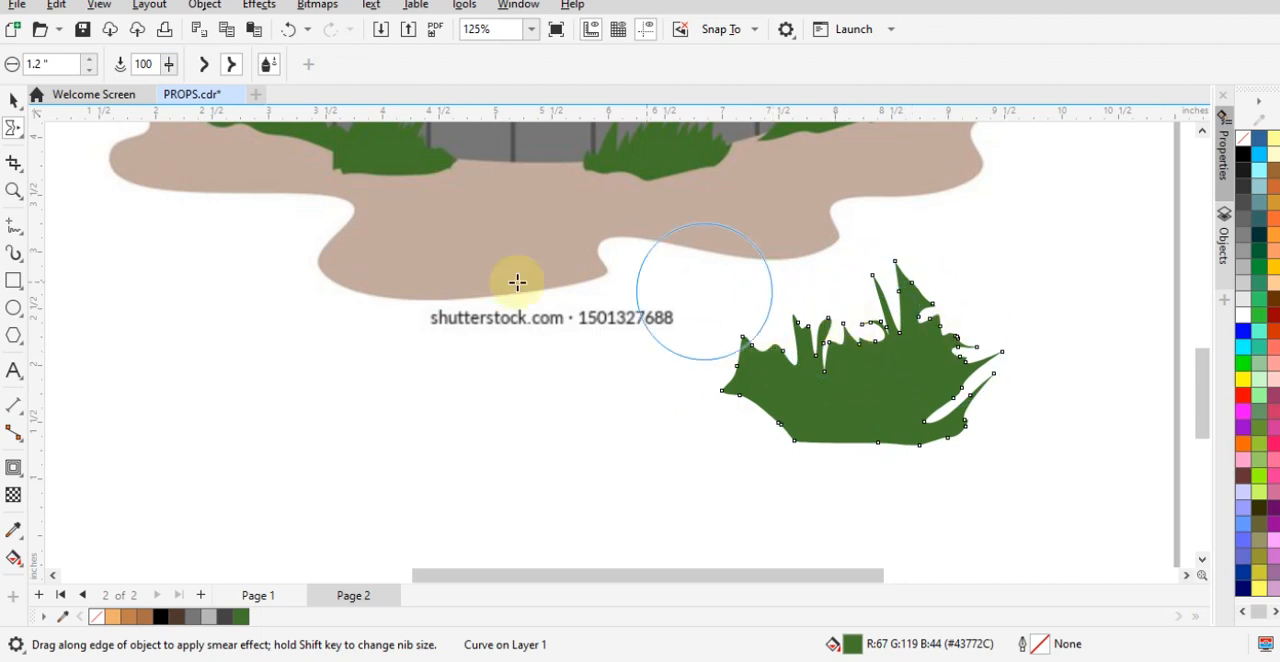
{"action": "left_click", "coordinate": [13, 100]}
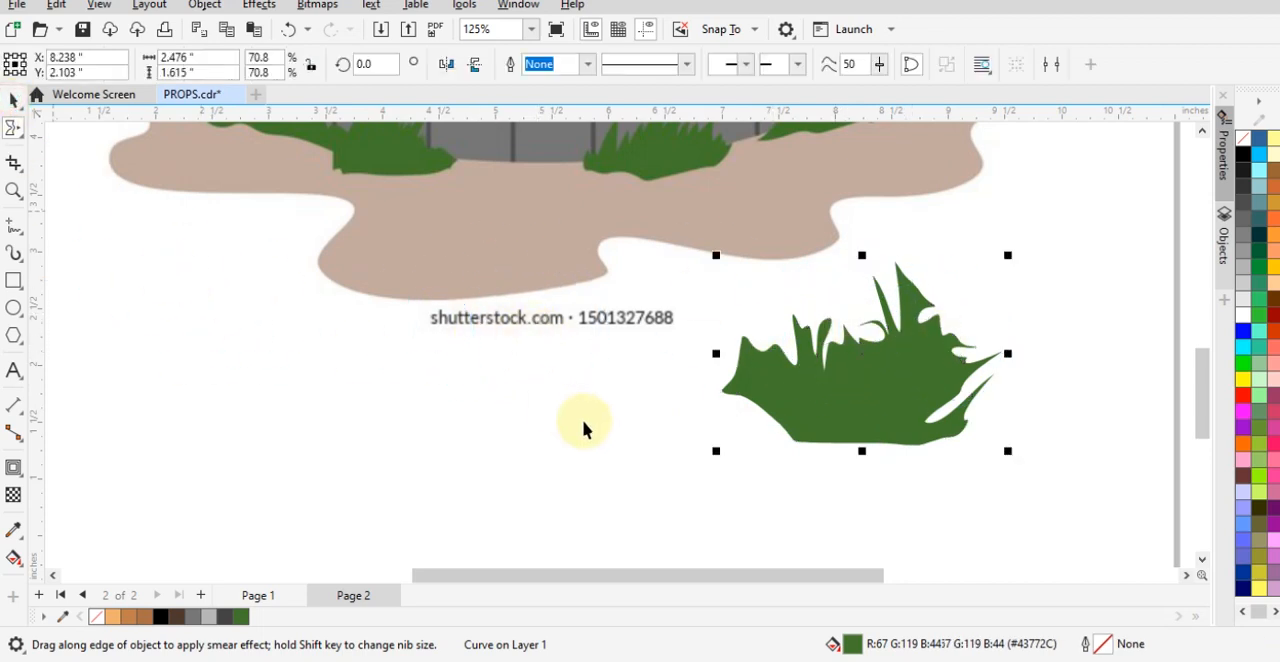
{"action": "left_click", "coordinate": [582, 419]}
{"action": "scroll", "coordinate": [923, 410], "scroll_direction": "down", "scroll_amount": 2}
{"action": "scroll", "coordinate": [451, 284], "scroll_direction": "up", "scroll_amount": 4}
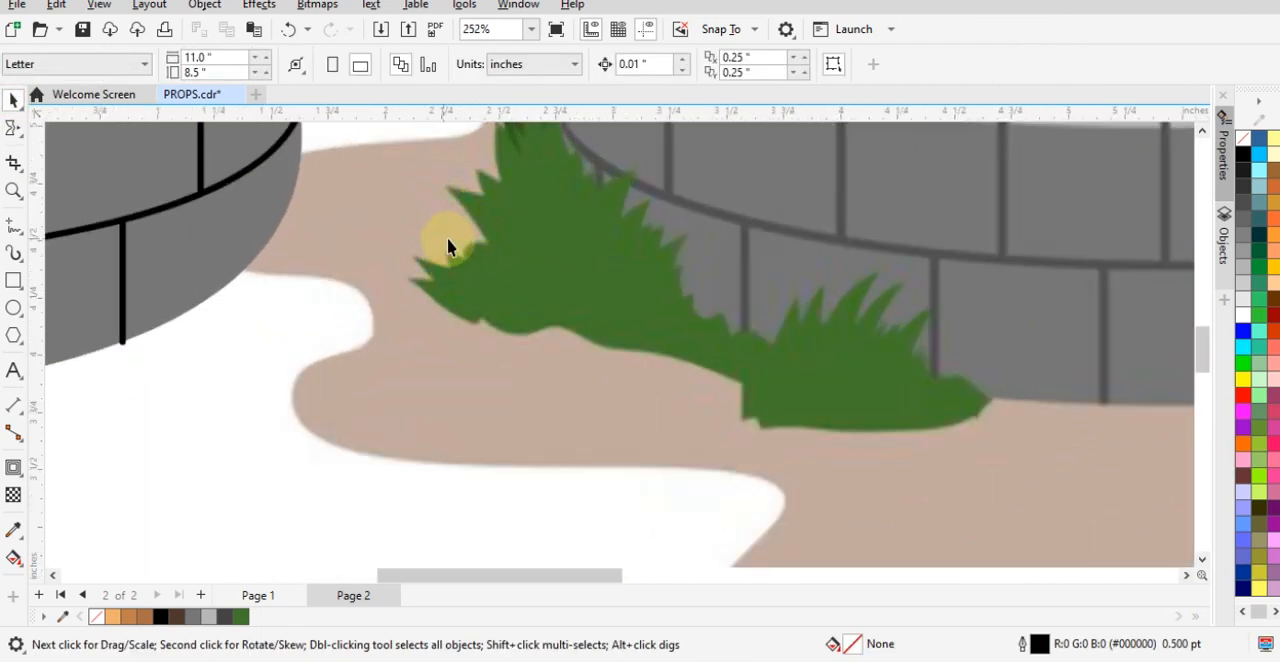
{"action": "scroll", "coordinate": [571, 130], "scroll_direction": "down", "scroll_amount": 4}
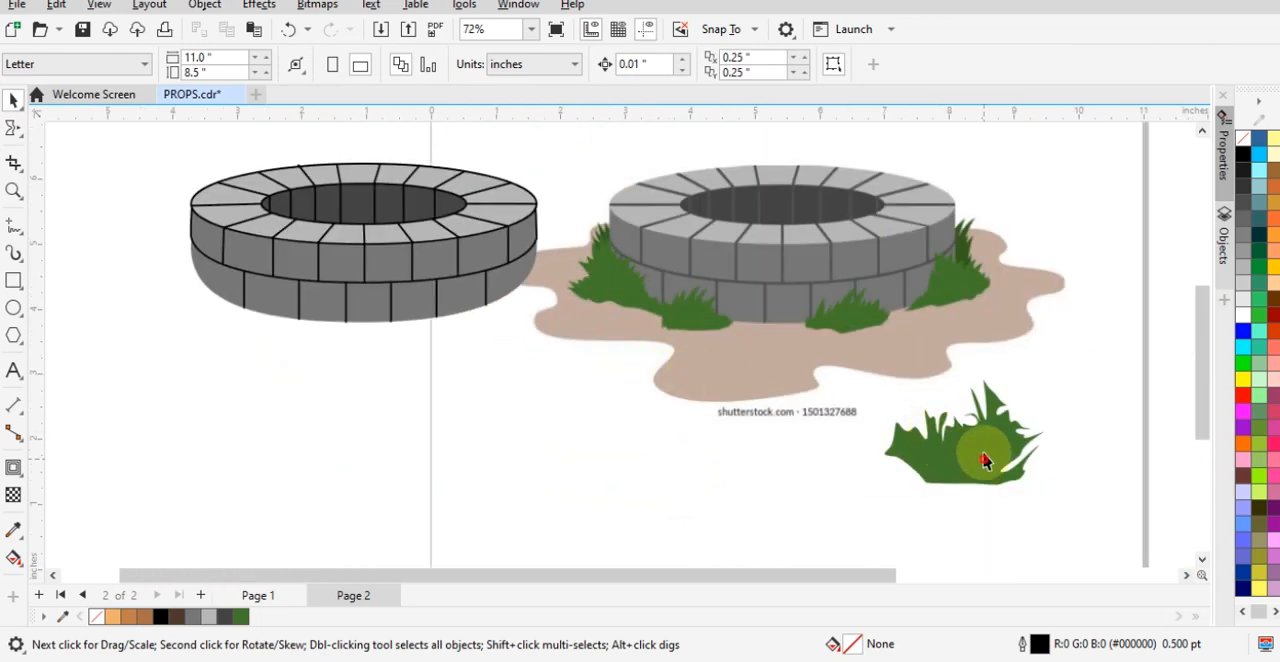
- Scale the green grass clump down slightly and place it at the lower right side of the traced well
{"action": "left_click", "coordinate": [638, 288]}
{"action": "left_click_drag", "start_coordinate": [638, 288], "coordinate": [628, 297]}
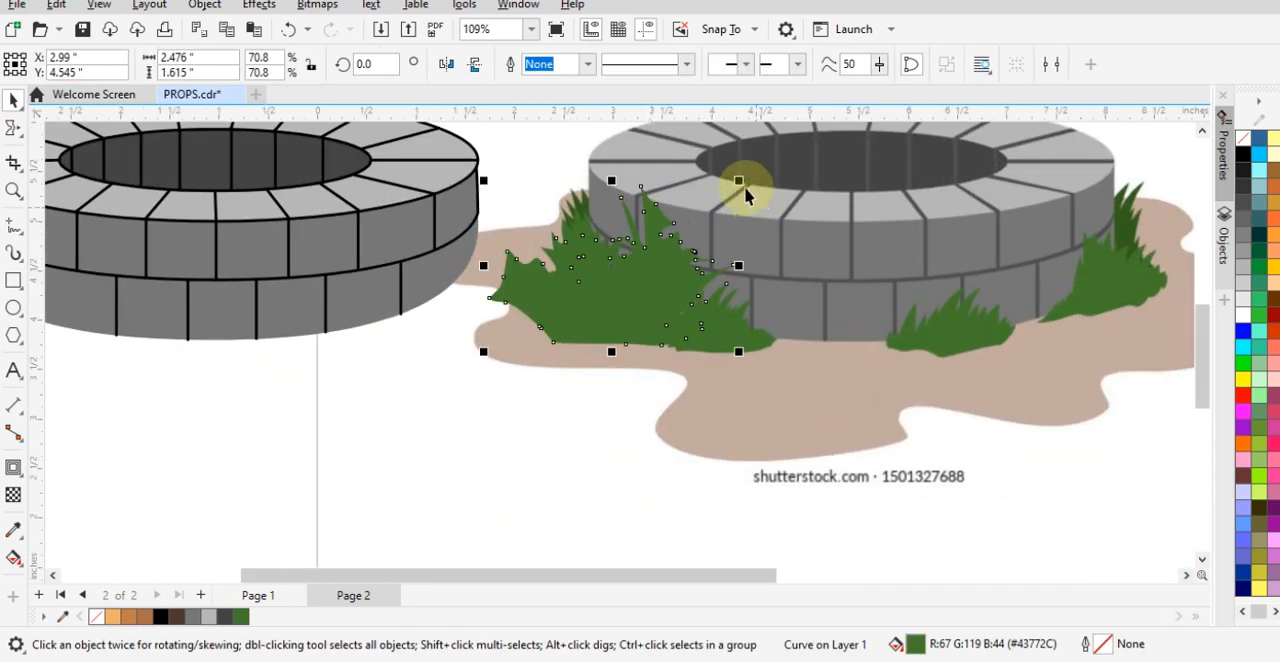
{"action": "left_click_drag", "start_coordinate": [740, 181], "coordinate": [706, 203]}
{"action": "left_click_drag", "start_coordinate": [609, 267], "coordinate": [429, 272]}
- Place a horizontally mirrored copy of the grass at the traced well's left side and two smaller copies along its front base
{"action": "scroll", "coordinate": [585, 312], "scroll_direction": "down", "scroll_amount": 1}
{"action": "left_click_drag", "start_coordinate": [505, 316], "coordinate": [212, 313]}
{"action": "left_click_drag", "start_coordinate": [120, 283], "coordinate": [336, 346]}
{"action": "left_click", "coordinate": [446, 76]}
{"action": "right_click", "coordinate": [336, 346]}
{"action": "left_click_drag", "start_coordinate": [403, 281], "coordinate": [295, 318]}
{"action": "left_click", "coordinate": [337, 397]}
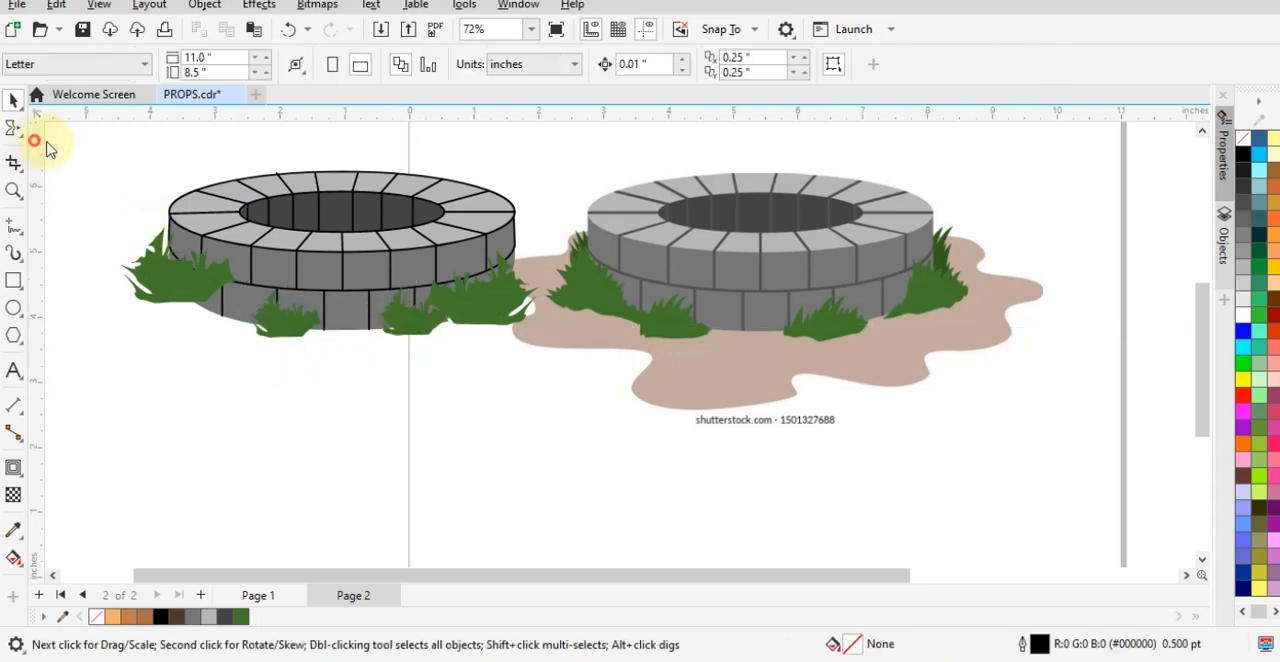
- Move the traced well with its four grass clumps above the reference picture and group them into one object
{"action": "left_click_drag", "start_coordinate": [38, 136], "coordinate": [584, 405]}
{"action": "scroll", "coordinate": [621, 417], "scroll_direction": "down", "scroll_amount": 1}
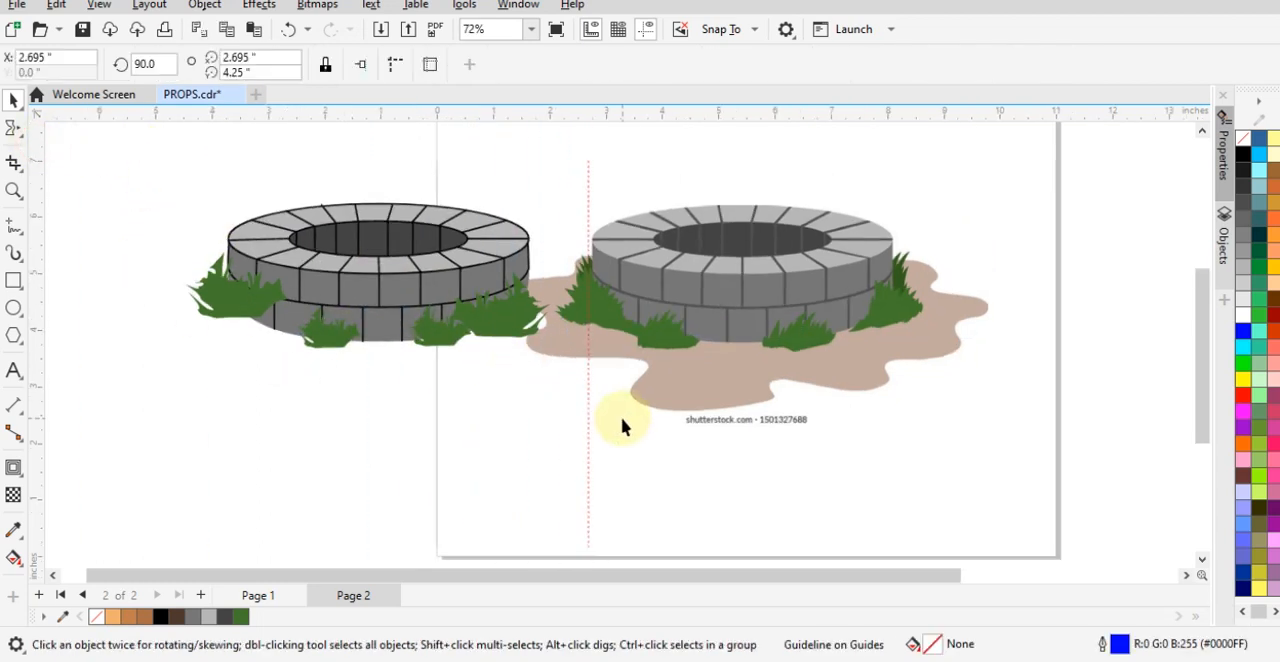
{"action": "right_click", "coordinate": [715, 325]}
{"action": "left_click", "coordinate": [785, 466]}
{"action": "scroll", "coordinate": [400, 295], "scroll_direction": "down", "scroll_amount": 2}
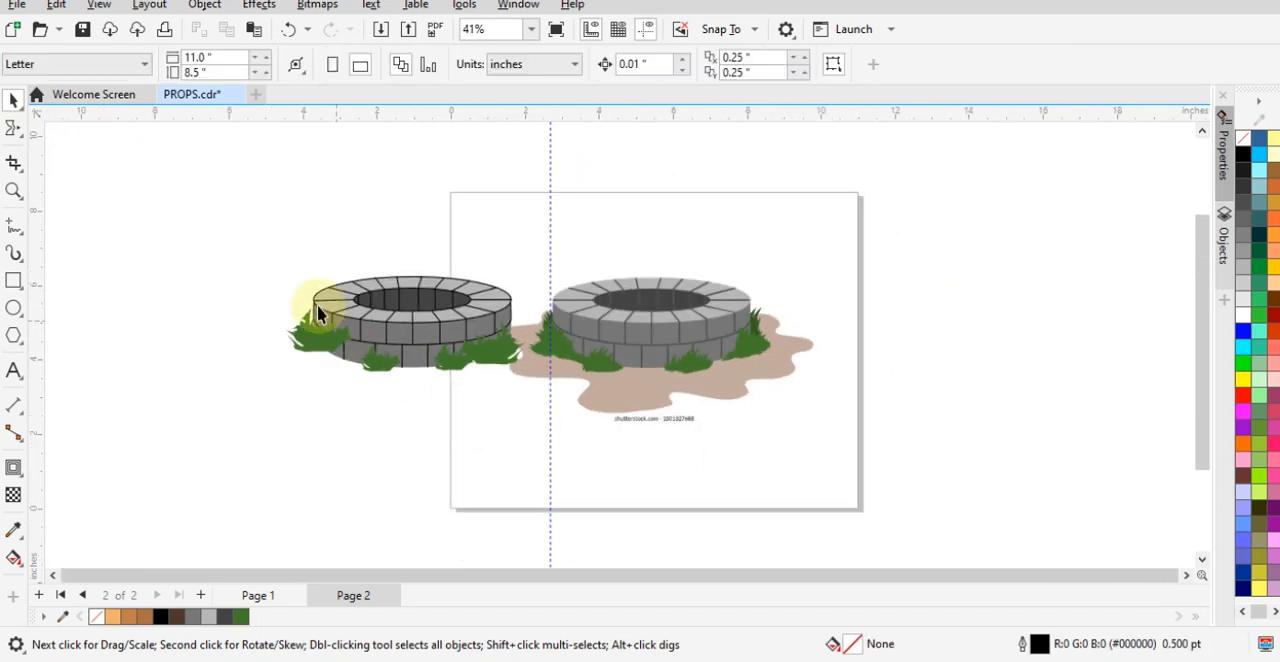
{"action": "left_click_drag", "start_coordinate": [223, 240], "coordinate": [549, 394]}
{"action": "left_click_drag", "start_coordinate": [472, 348], "coordinate": [790, 240]}
{"action": "key", "text": "ctrl+g"}
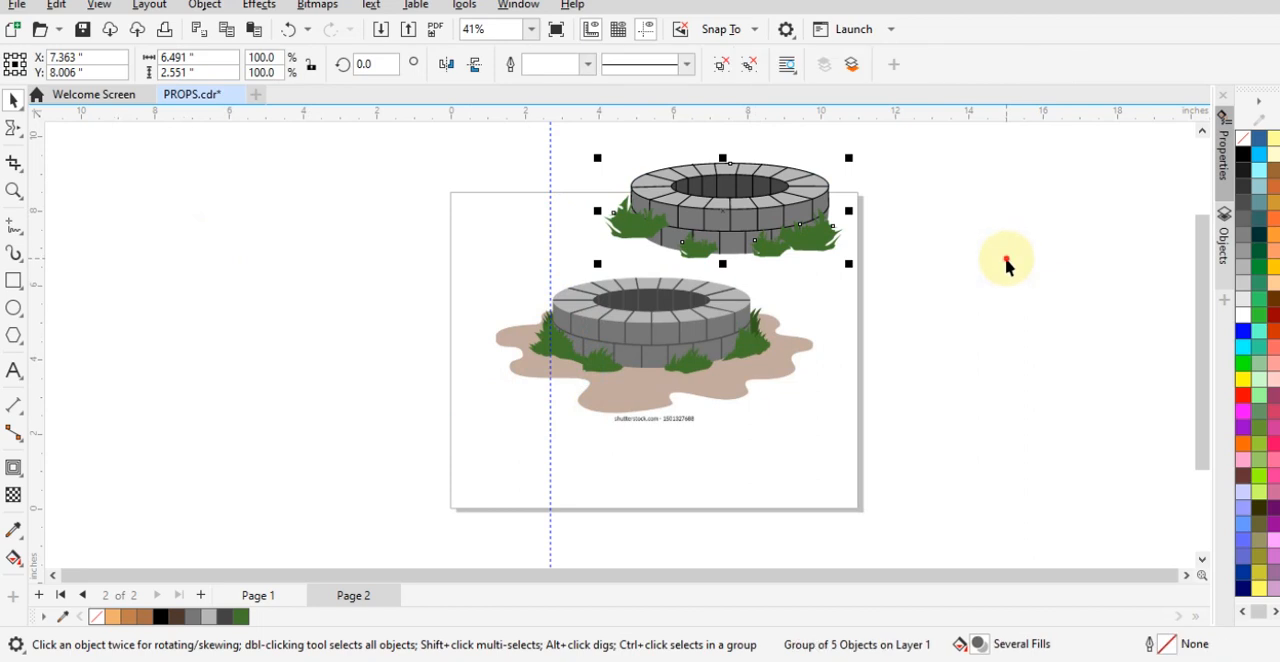
{"action": "left_click", "coordinate": [1006, 263]}
- Draw a rectangle about 2.4 by 1.4 inches in the empty page area beside the traced well
{"action": "scroll", "coordinate": [723, 220], "scroll_direction": "up", "scroll_amount": 2}
{"action": "scroll", "coordinate": [954, 287], "scroll_direction": "up", "scroll_amount": 2}
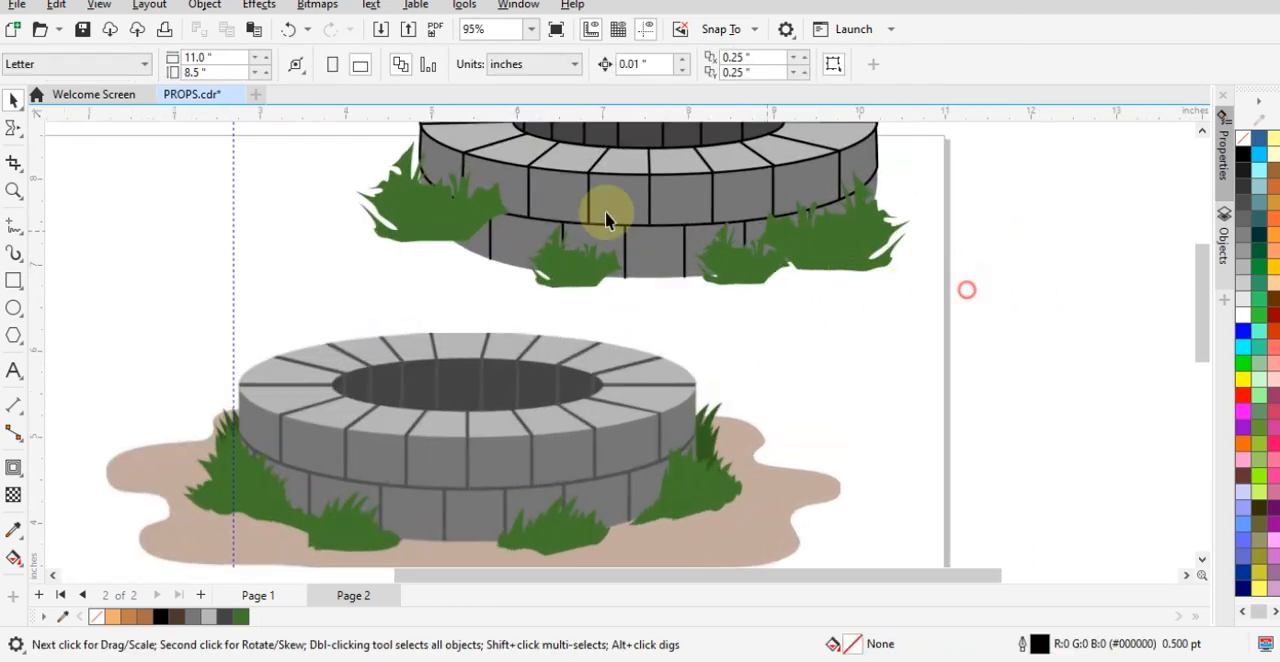
{"action": "scroll", "coordinate": [622, 238], "scroll_direction": "down", "scroll_amount": 2}
{"action": "scroll", "coordinate": [800, 388], "scroll_direction": "up", "scroll_amount": 1}
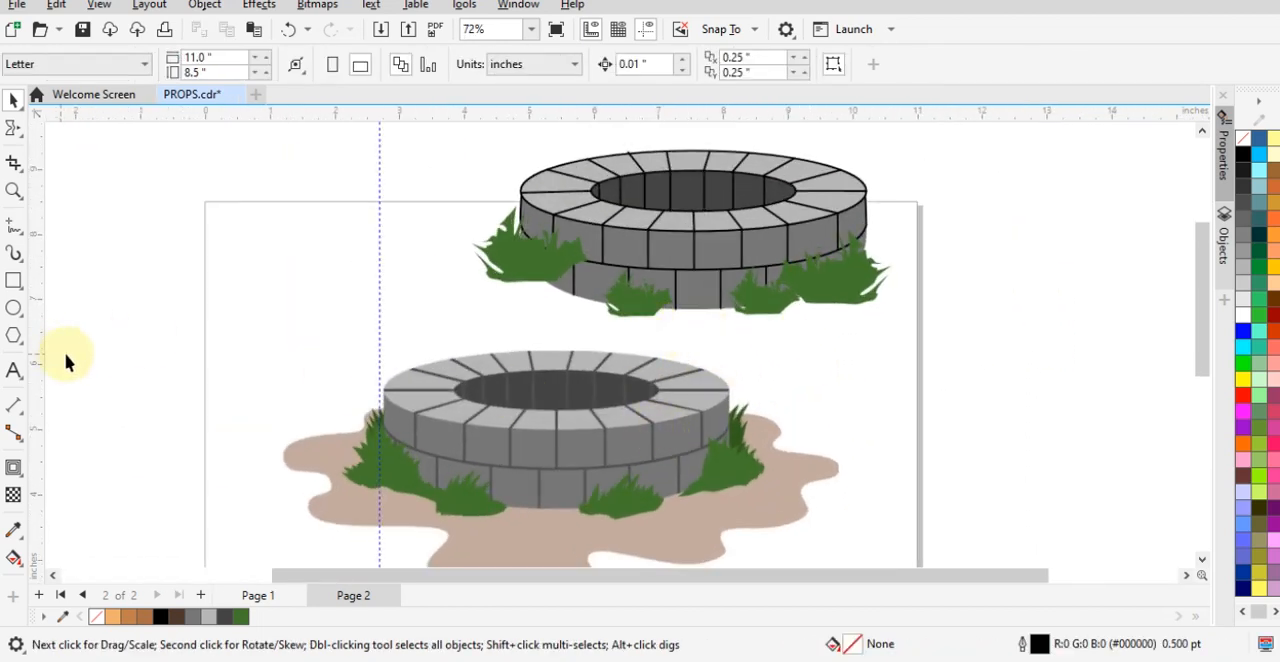
{"action": "left_click", "coordinate": [16, 284]}
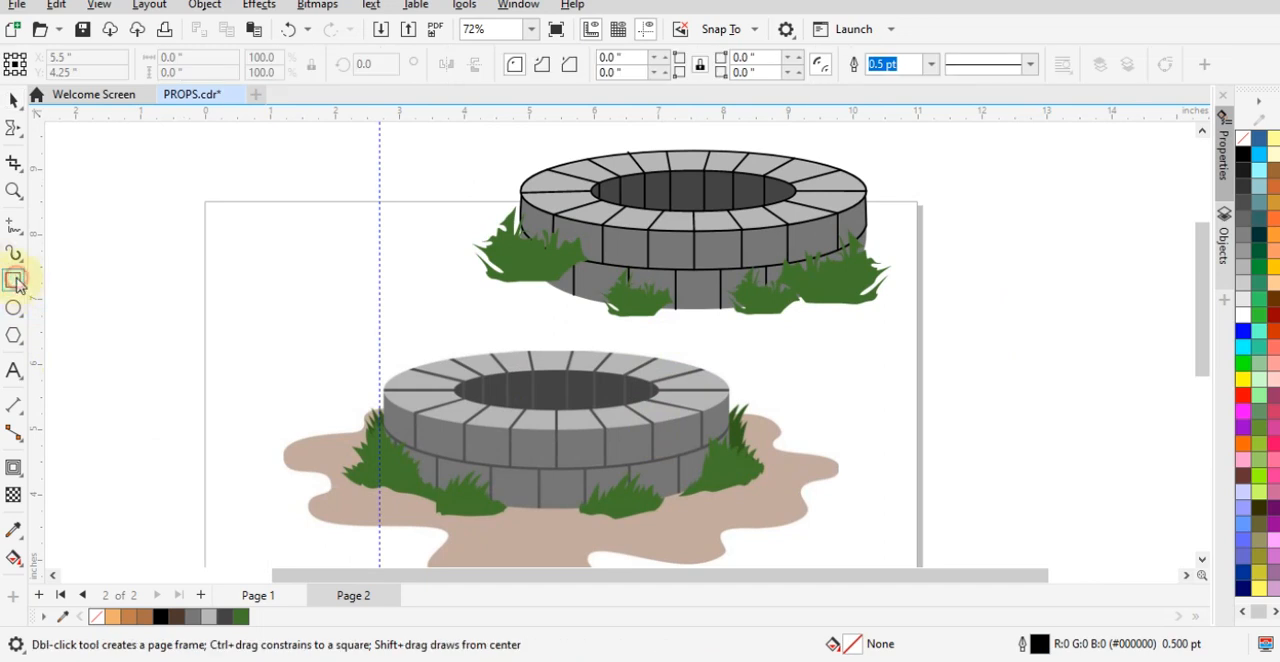
{"action": "left_click", "coordinate": [16, 284]}
{"action": "left_click", "coordinate": [57, 280]}
{"action": "left_click_drag", "start_coordinate": [224, 243], "coordinate": [383, 334]}
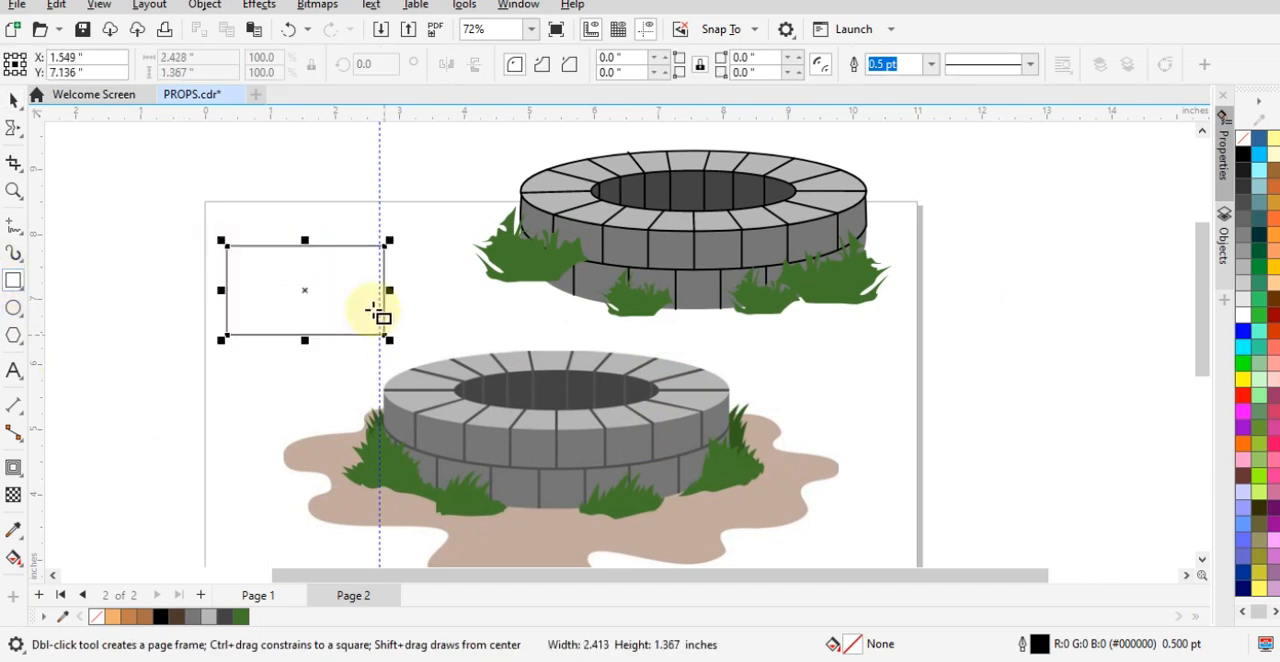
- Use the Smear tool with Pointy smear to pull the first grass blades and notches from the rectangle's upper edge
{"action": "left_click", "coordinate": [14, 128]}
{"action": "left_click", "coordinate": [20, 132]}
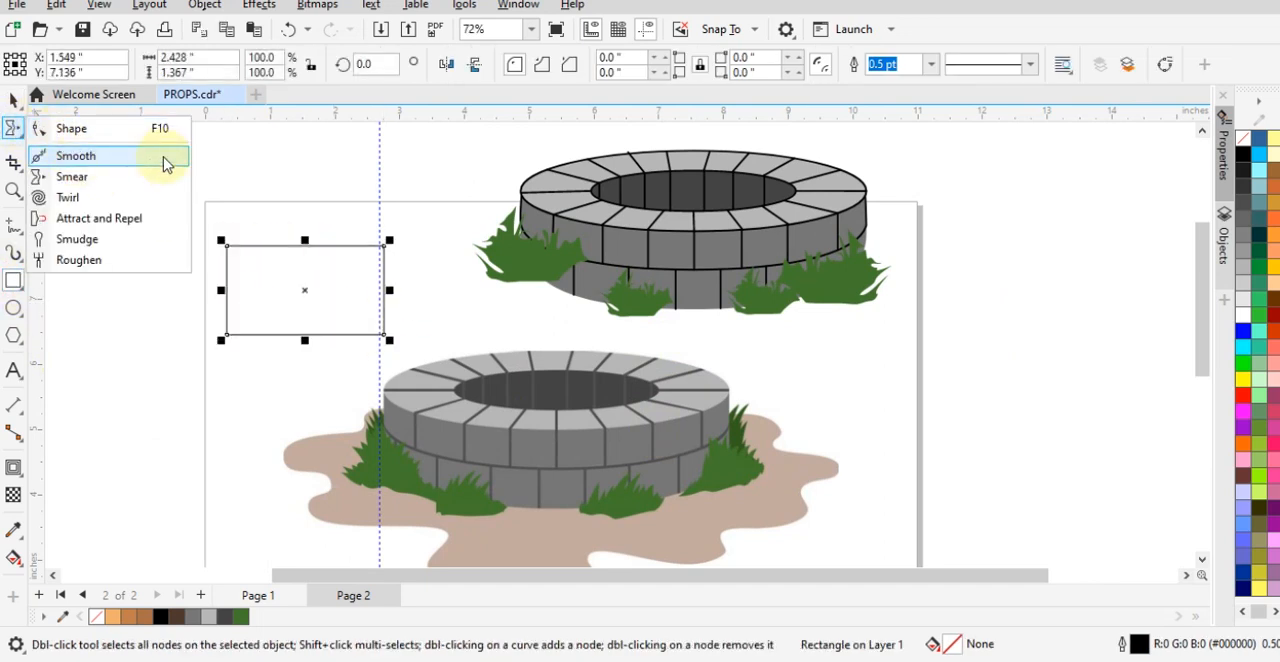
{"action": "left_click", "coordinate": [72, 176]}
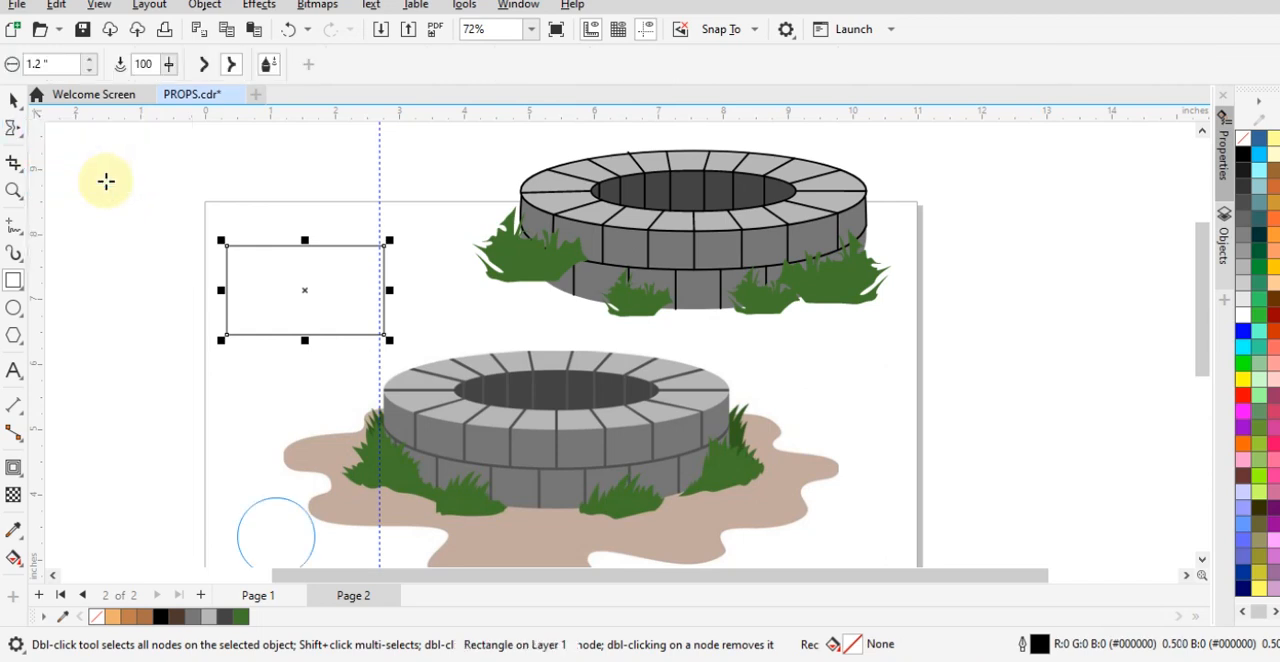
{"action": "left_click", "coordinate": [143, 64]}
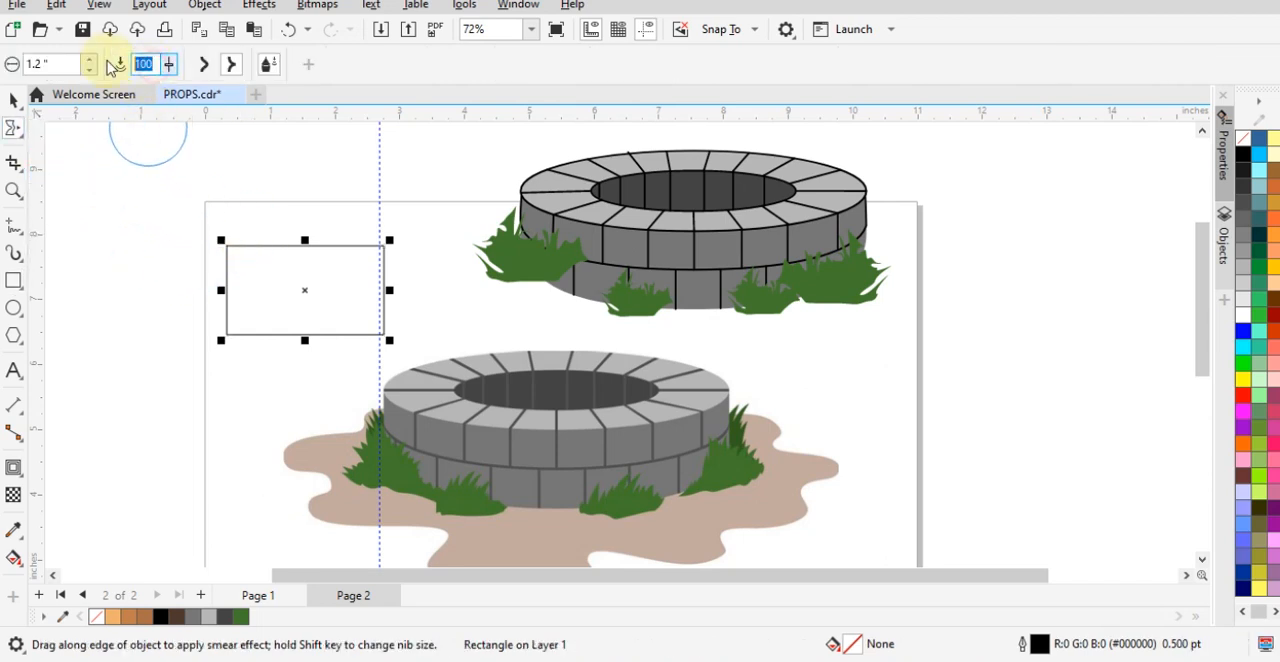
{"action": "left_click", "coordinate": [233, 75]}
{"action": "mouse_move", "coordinate": [323, 238]}
{"action": "left_mouse_down"}
{"action": "mouse_move", "coordinate": [263, 246]}
{"action": "mouse_move", "coordinate": [285, 248]}
{"action": "mouse_move", "coordinate": [330, 298]}
{"action": "mouse_move", "coordinate": [323, 199]}
{"action": "left_mouse_up"}
{"action": "left_click_drag", "start_coordinate": [352, 290], "coordinate": [358, 199]}
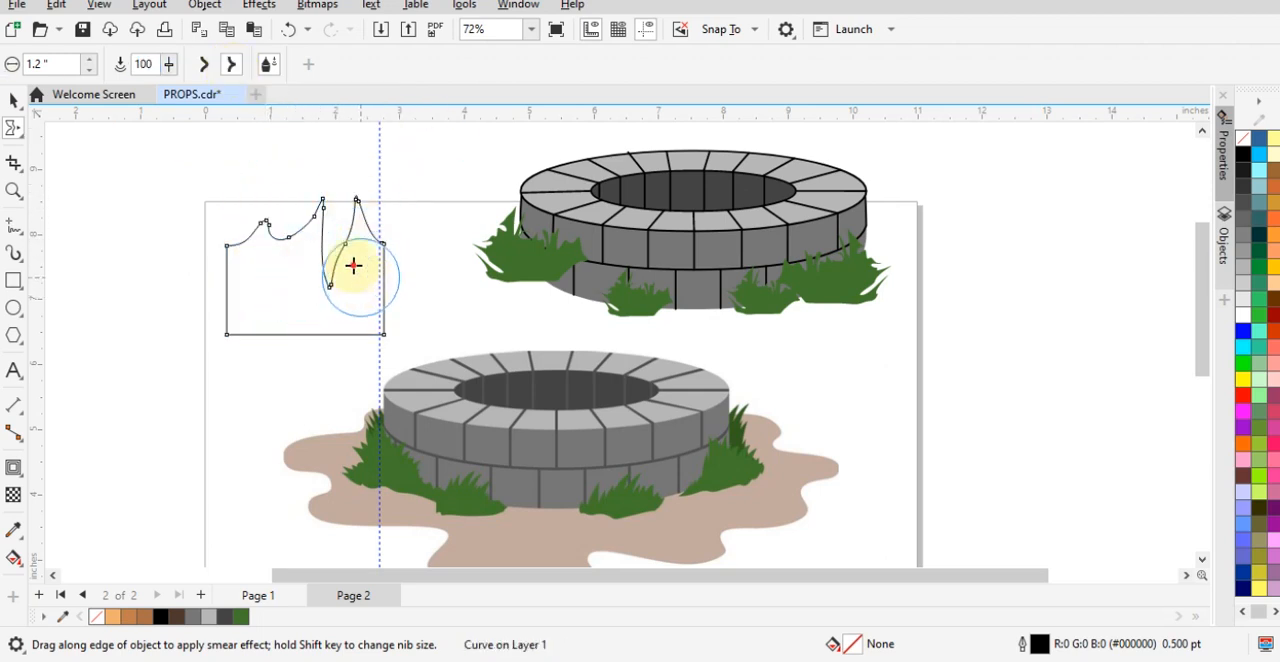
{"action": "mouse_move", "coordinate": [353, 265]}
{"action": "left_mouse_down"}
{"action": "mouse_move", "coordinate": [328, 170]}
{"action": "mouse_move", "coordinate": [353, 284]}
{"action": "left_mouse_up"}
- Smear further pointed blades and gaps across the shape's left, middle and right parts to form a grass clump
{"action": "left_click_drag", "start_coordinate": [269, 271], "coordinate": [291, 154]}
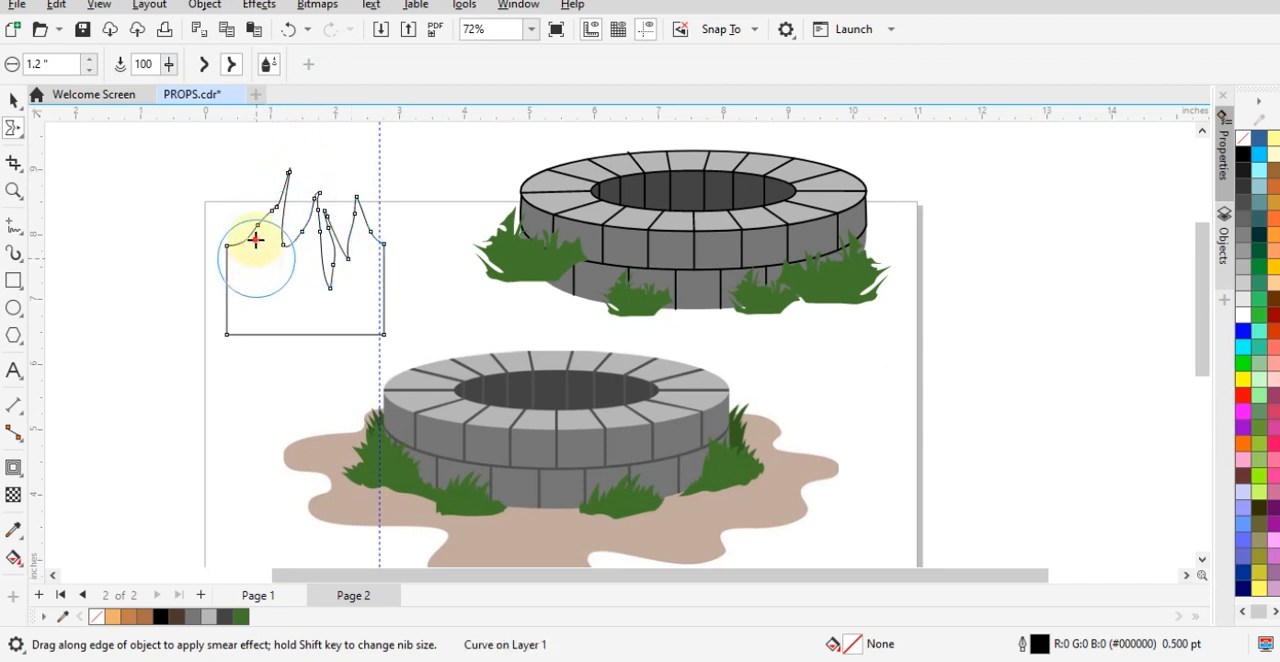
{"action": "left_click_drag", "start_coordinate": [256, 240], "coordinate": [232, 170]}
{"action": "mouse_move", "coordinate": [186, 236]}
{"action": "left_mouse_down"}
{"action": "mouse_move", "coordinate": [275, 311]}
{"action": "mouse_move", "coordinate": [240, 337]}
{"action": "mouse_move", "coordinate": [228, 200]}
{"action": "left_mouse_up"}
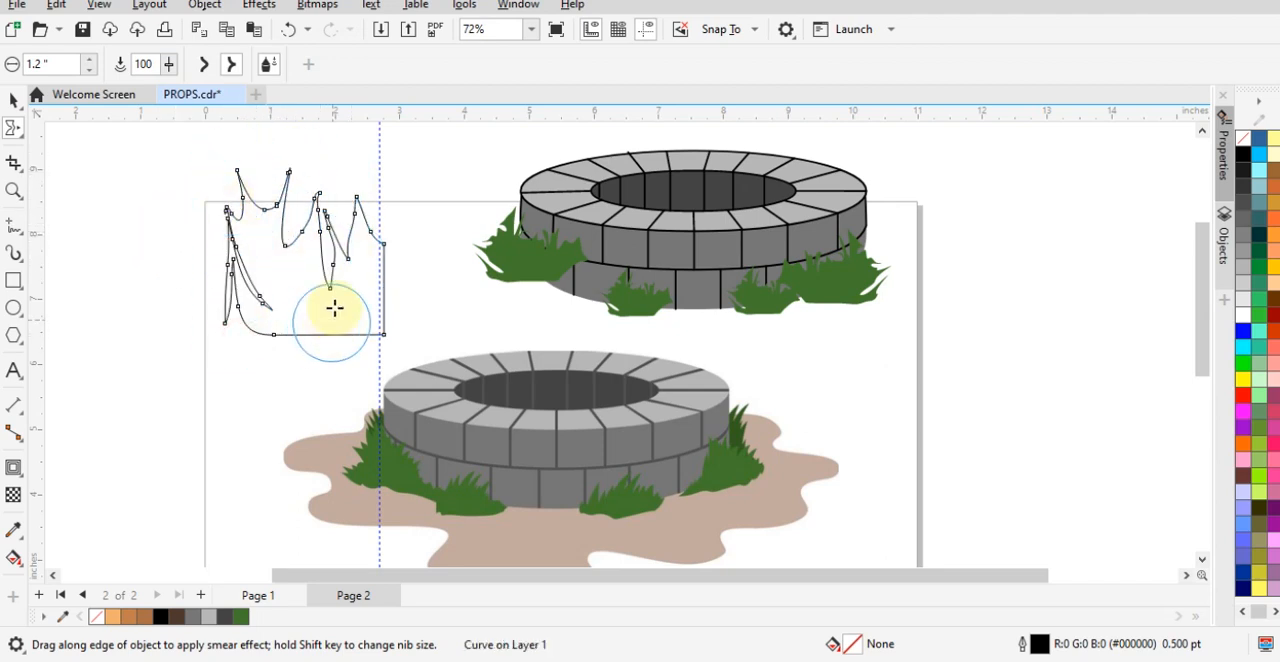
{"action": "mouse_move", "coordinate": [366, 311]}
{"action": "left_mouse_down"}
{"action": "mouse_move", "coordinate": [408, 206]}
{"action": "mouse_move", "coordinate": [443, 226]}
{"action": "left_mouse_up"}
{"action": "left_click_drag", "start_coordinate": [290, 210], "coordinate": [295, 291]}
{"action": "left_click_drag", "start_coordinate": [264, 200], "coordinate": [265, 276]}
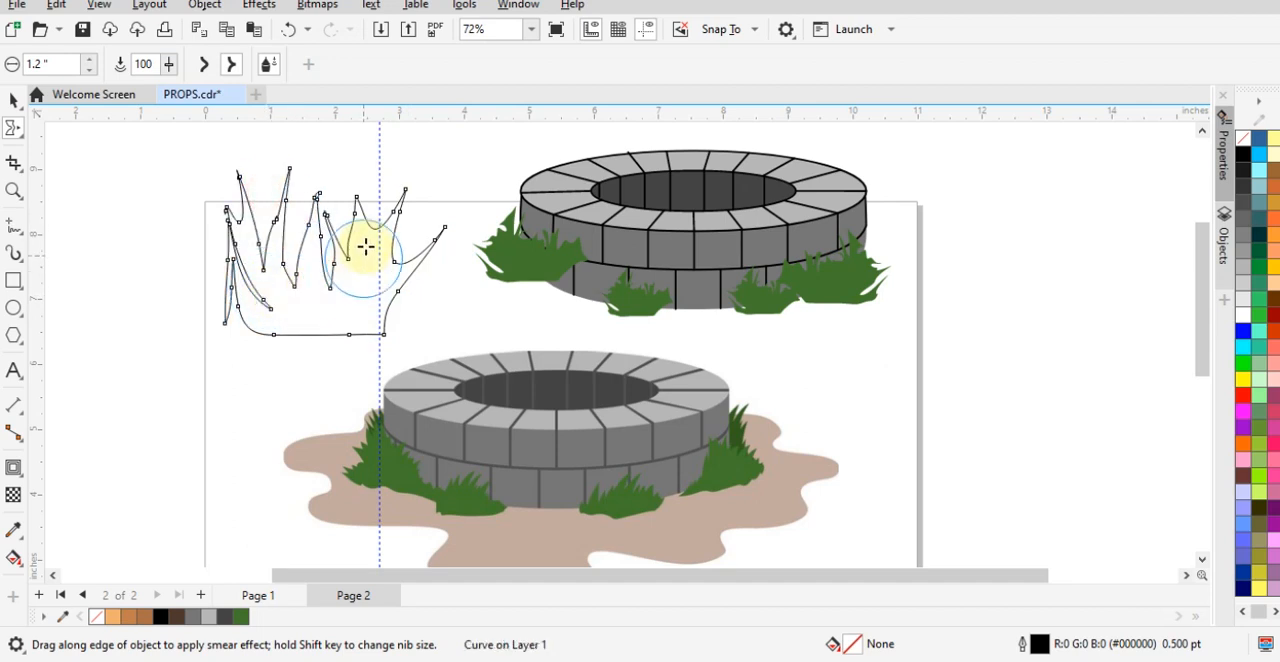
{"action": "left_click_drag", "start_coordinate": [366, 246], "coordinate": [383, 171]}
{"action": "key", "text": "space"}
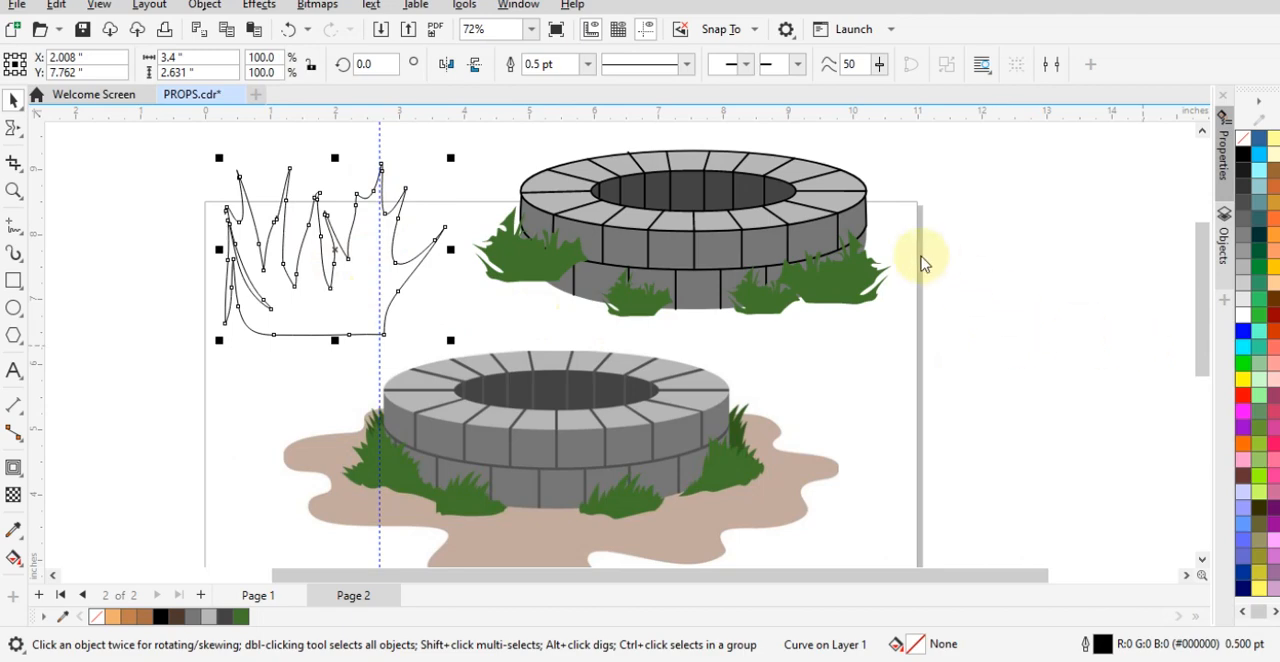
- Try to fill the open grass outline with green #43772C sampled from the traced well's grass
{"action": "key", "text": "shift+F11"}
{"action": "left_click_drag", "start_coordinate": [508, 51], "coordinate": [913, 71]}
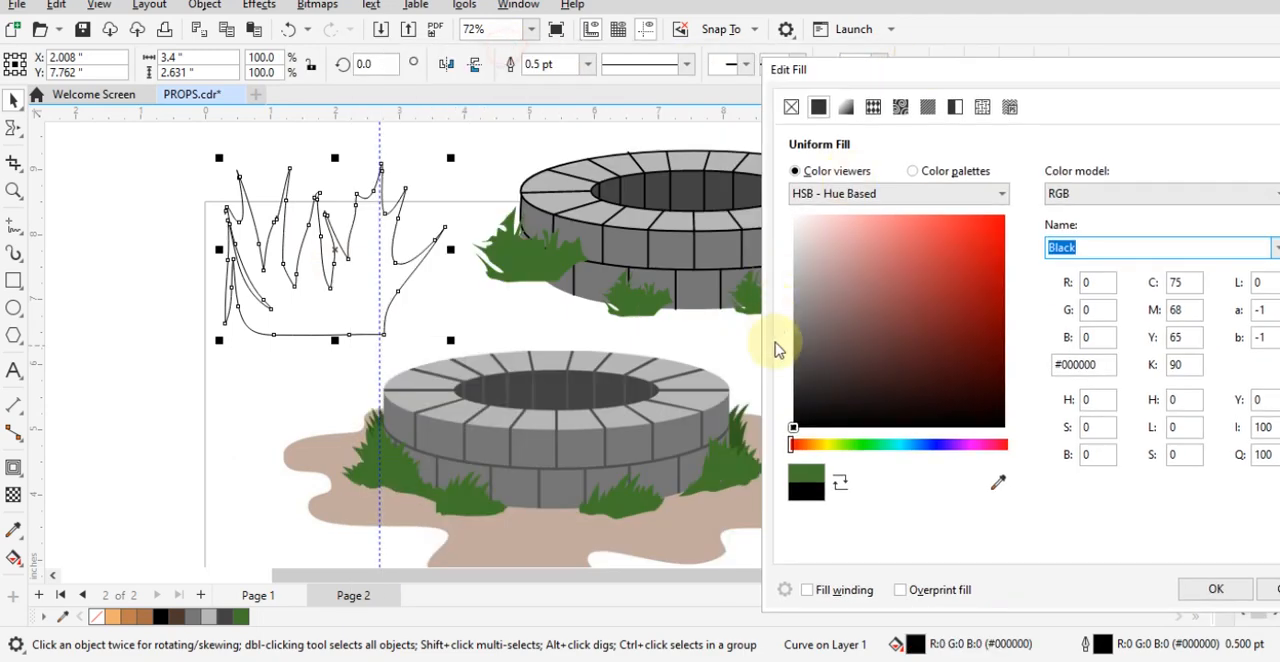
{"action": "left_click", "coordinate": [998, 482]}
{"action": "left_click", "coordinate": [662, 296]}
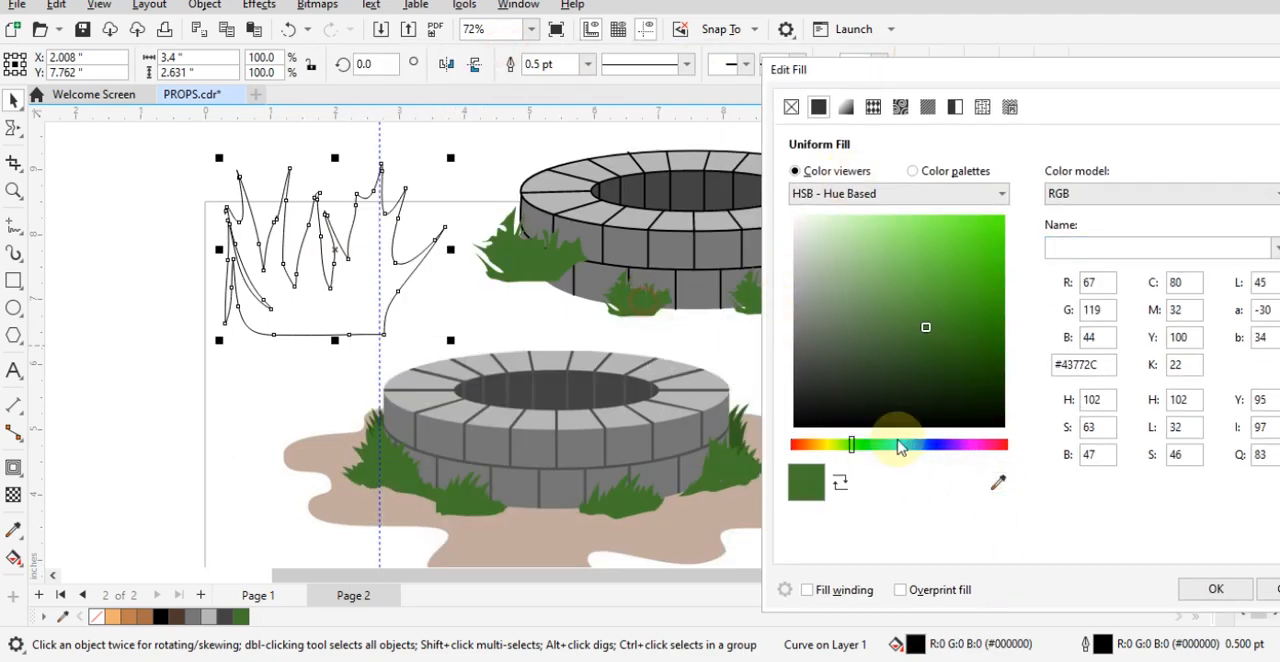
{"action": "left_click", "coordinate": [1212, 590]}
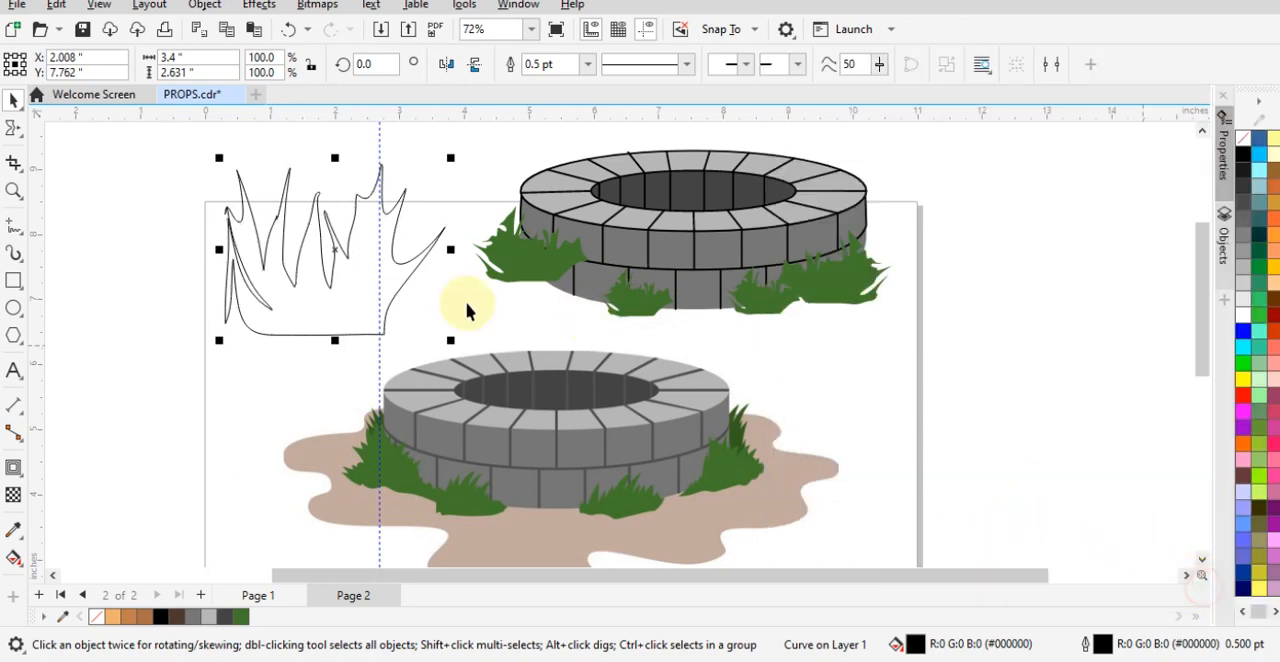
- Close the grass curve and give it a uniform green fill #43772C sampled from the well's left grass clump
{"action": "left_click", "coordinate": [281, 347]}
{"action": "left_click", "coordinate": [296, 333]}
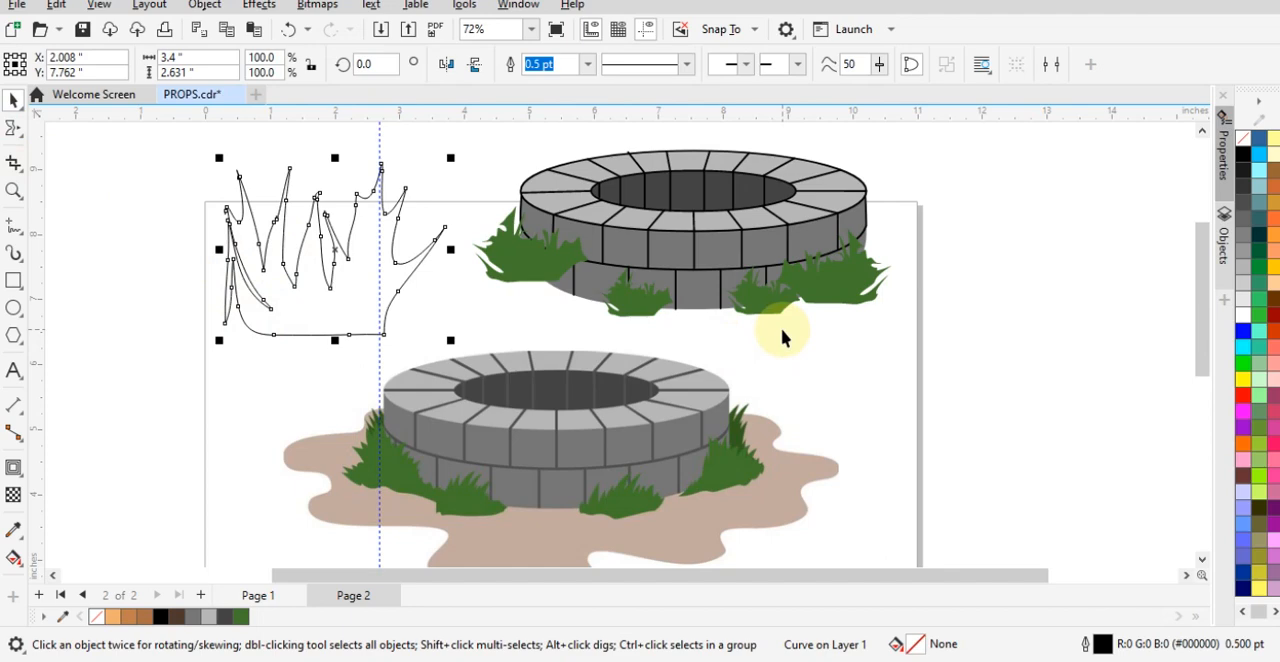
{"action": "key", "text": "shift+F11"}
{"action": "left_click_drag", "start_coordinate": [465, 66], "coordinate": [889, 76]}
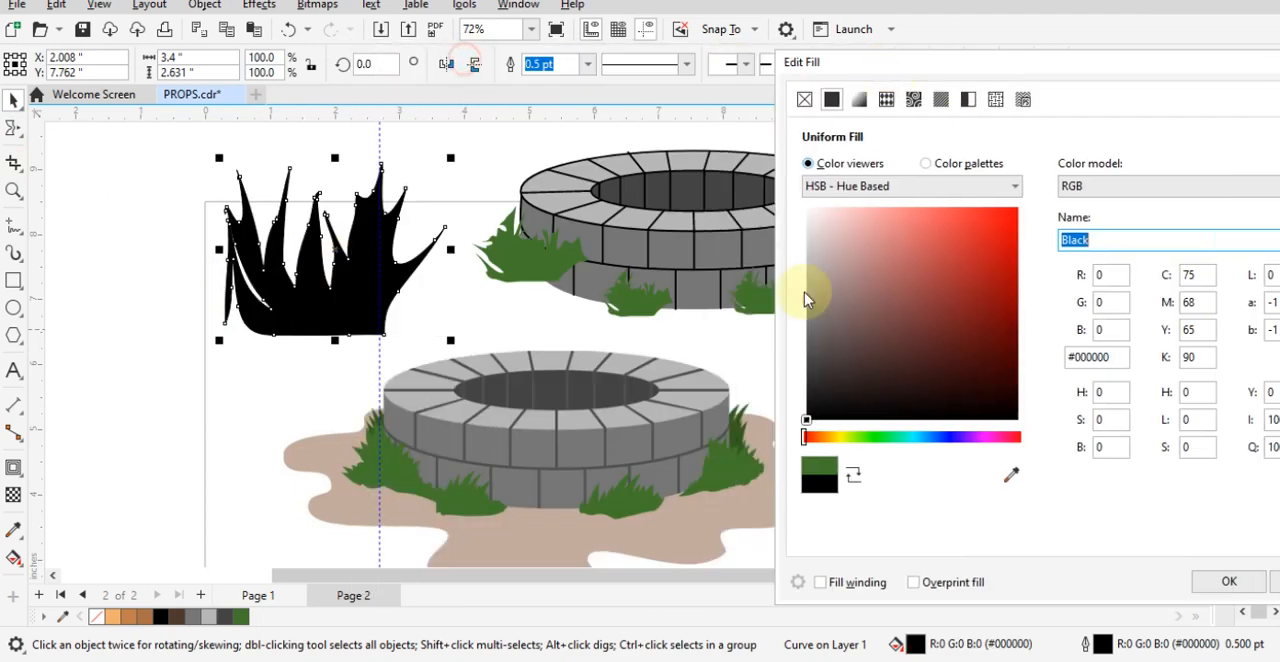
{"action": "left_click", "coordinate": [1011, 474]}
{"action": "left_click", "coordinate": [520, 250]}
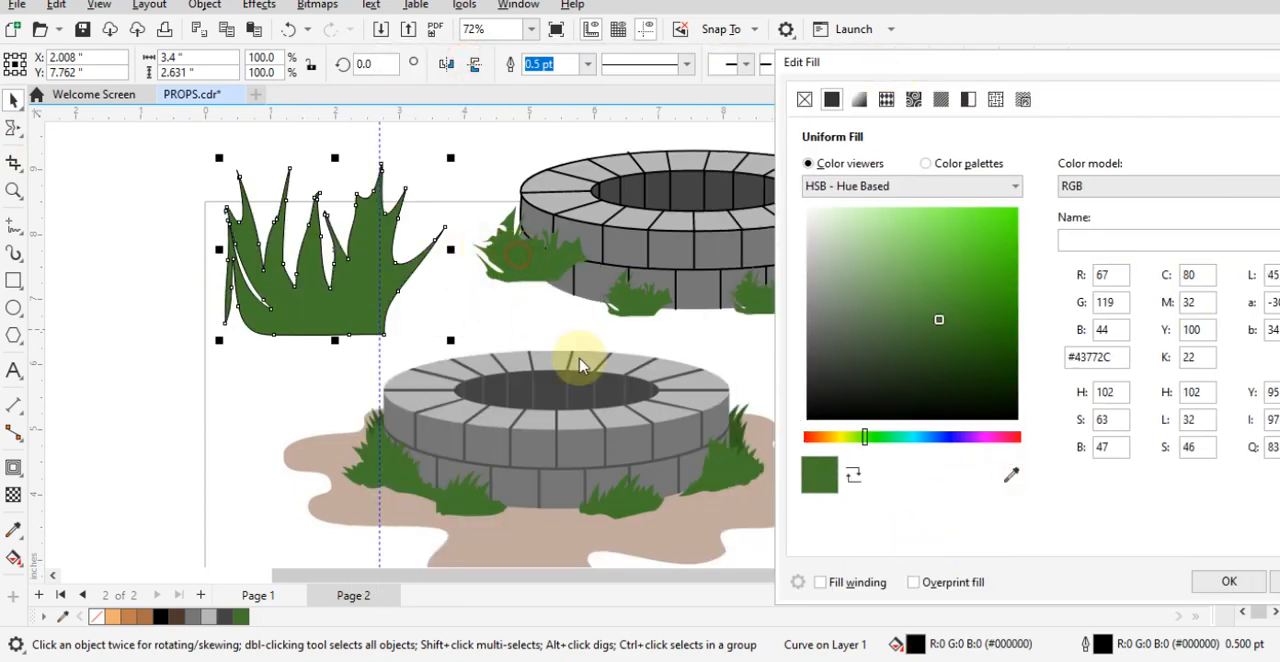
{"action": "left_click", "coordinate": [1210, 581]}
- Scale the new grass clump to 35.4% and place it at the front base of the traced well
{"action": "left_click", "coordinate": [400, 294]}
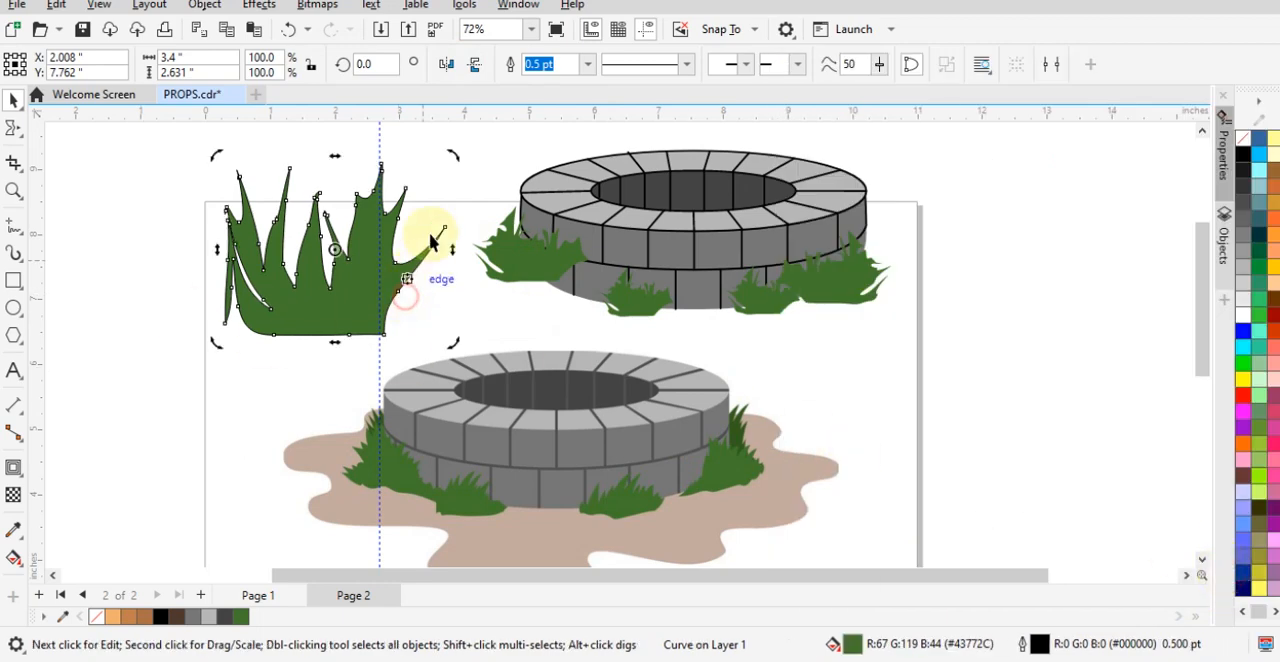
{"action": "left_click", "coordinate": [323, 297]}
{"action": "left_click", "coordinate": [408, 236]}
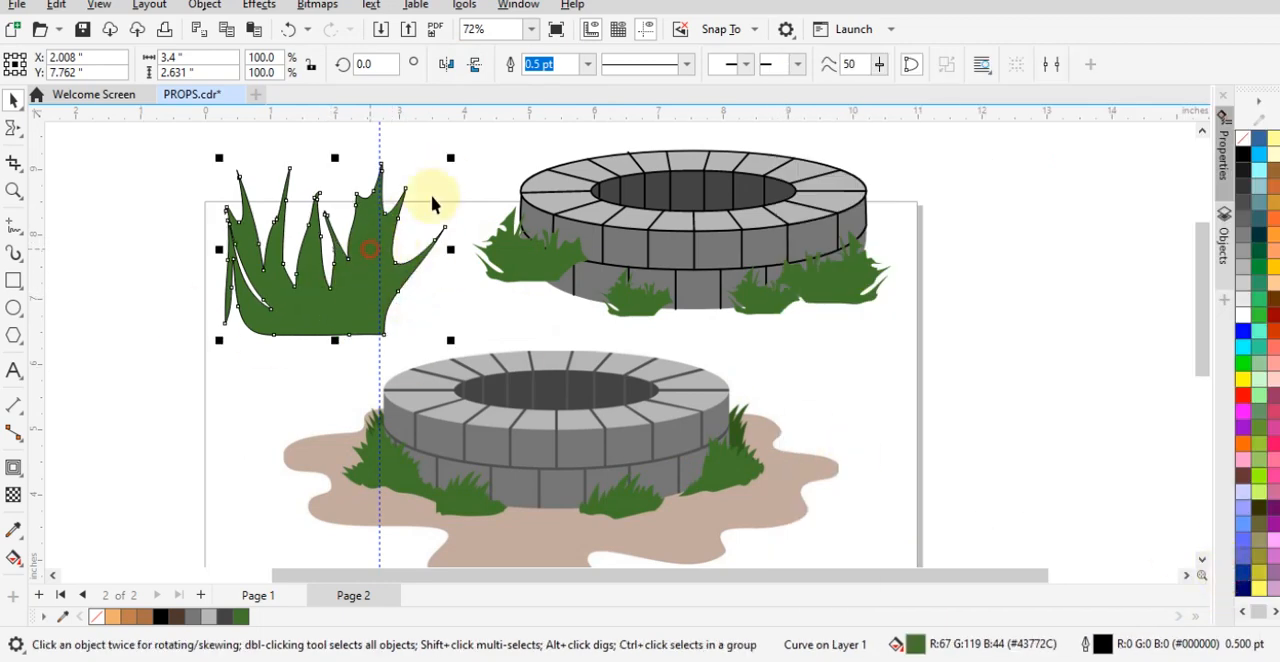
{"action": "left_click_drag", "start_coordinate": [446, 165], "coordinate": [304, 268]}
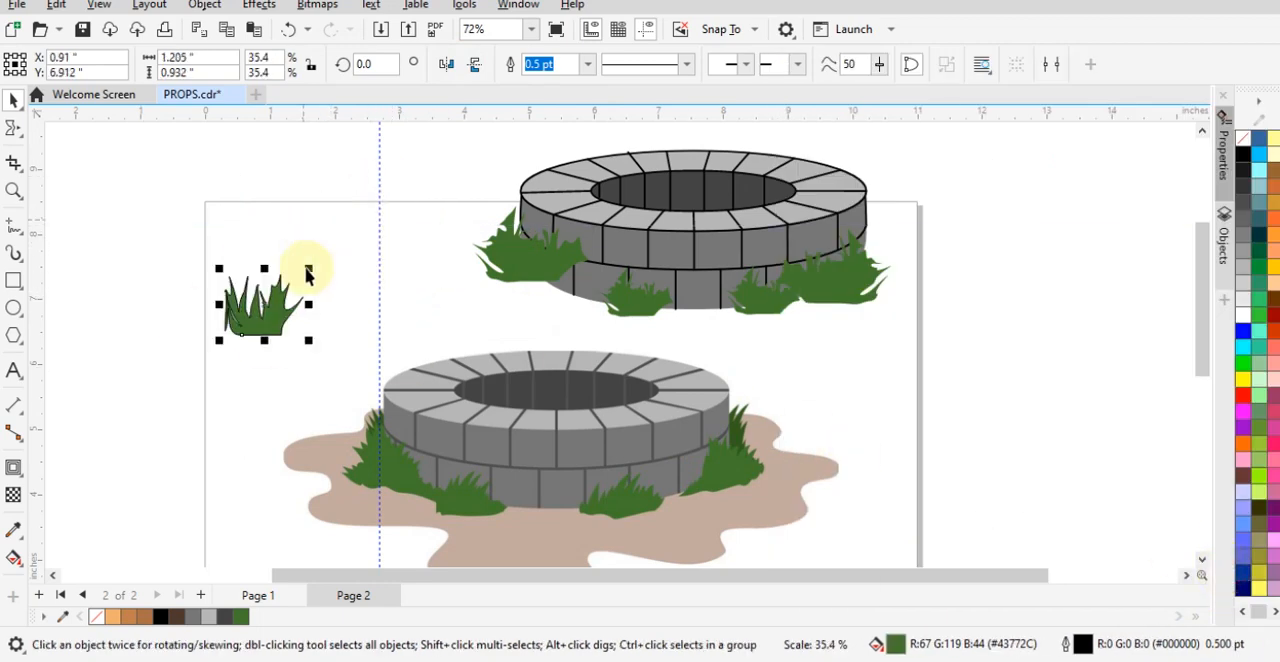
{"action": "left_click_drag", "start_coordinate": [705, 293], "coordinate": [703, 297]}
- Ungroup the traced well and delete the small grass clump at its left front base
{"action": "left_click", "coordinate": [645, 314]}
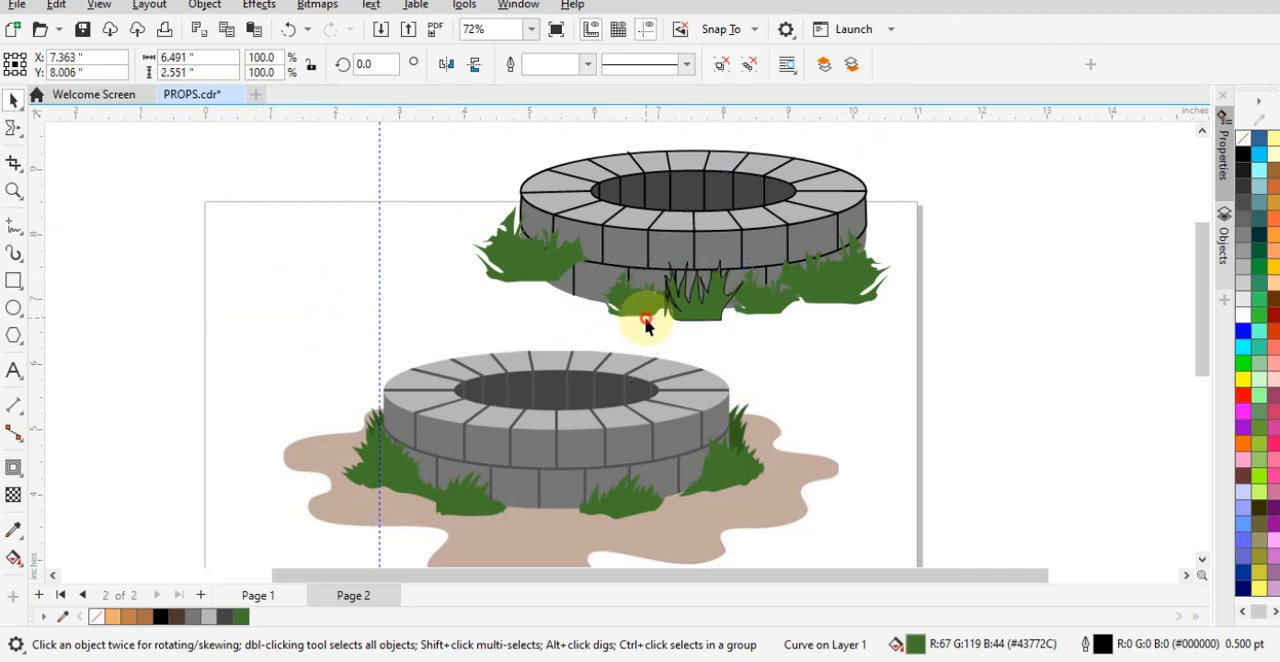
{"action": "left_click", "coordinate": [631, 306]}
{"action": "right_click", "coordinate": [660, 272]}
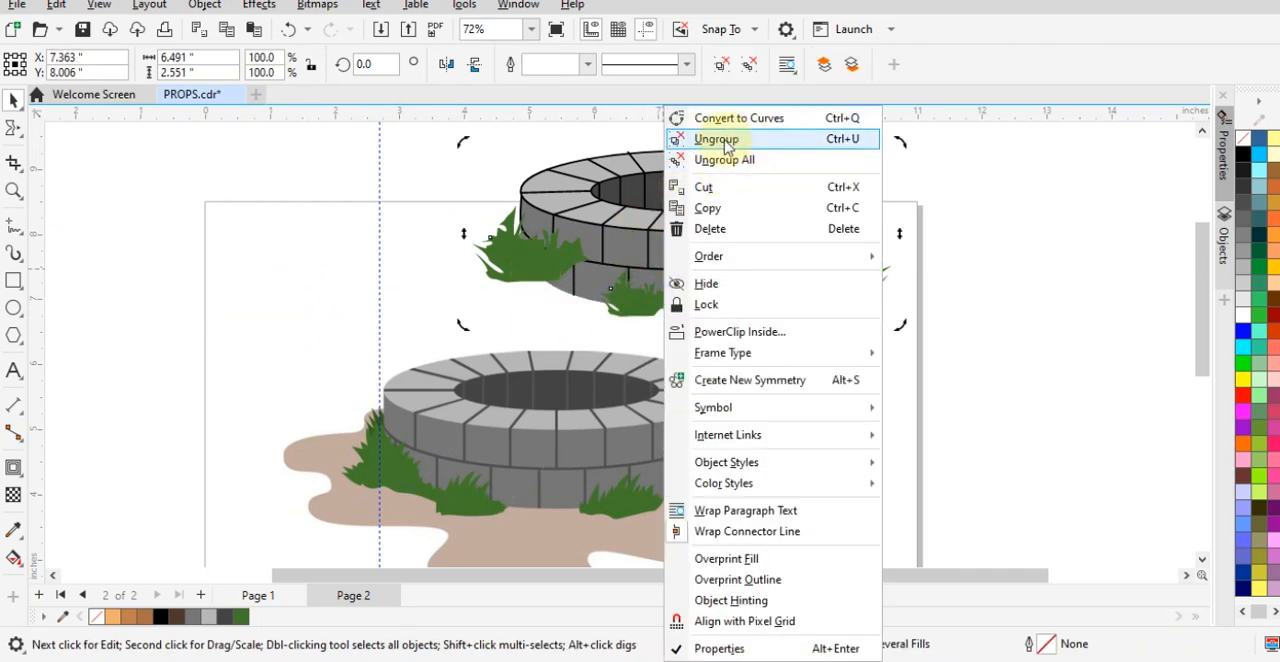
{"action": "left_click", "coordinate": [716, 134]}
{"action": "left_click", "coordinate": [641, 294]}
{"action": "key", "text": "Delete"}
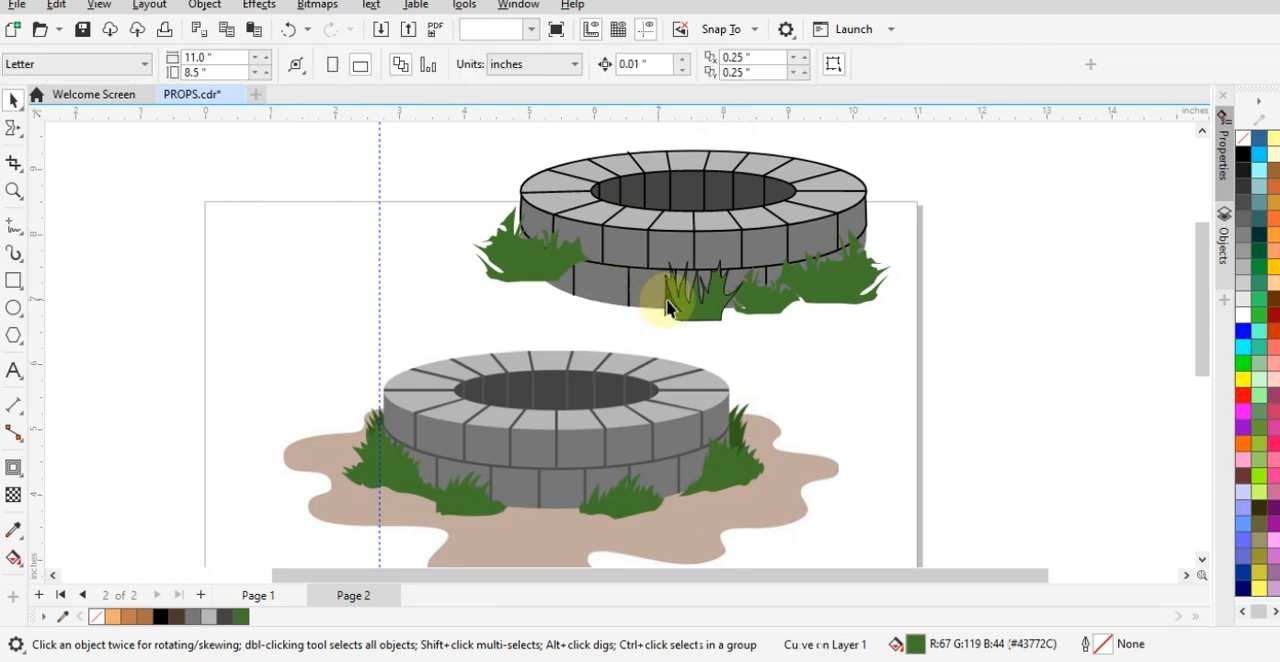
- Move the new grass clump into the deleted clump's place, remove its outline and lower it slightly onto the well's base
{"action": "mouse_move", "coordinate": [693, 309]}
{"action": "left_mouse_down"}
{"action": "mouse_move", "coordinate": [641, 297]}
{"action": "mouse_move", "coordinate": [690, 301]}
{"action": "left_mouse_up"}
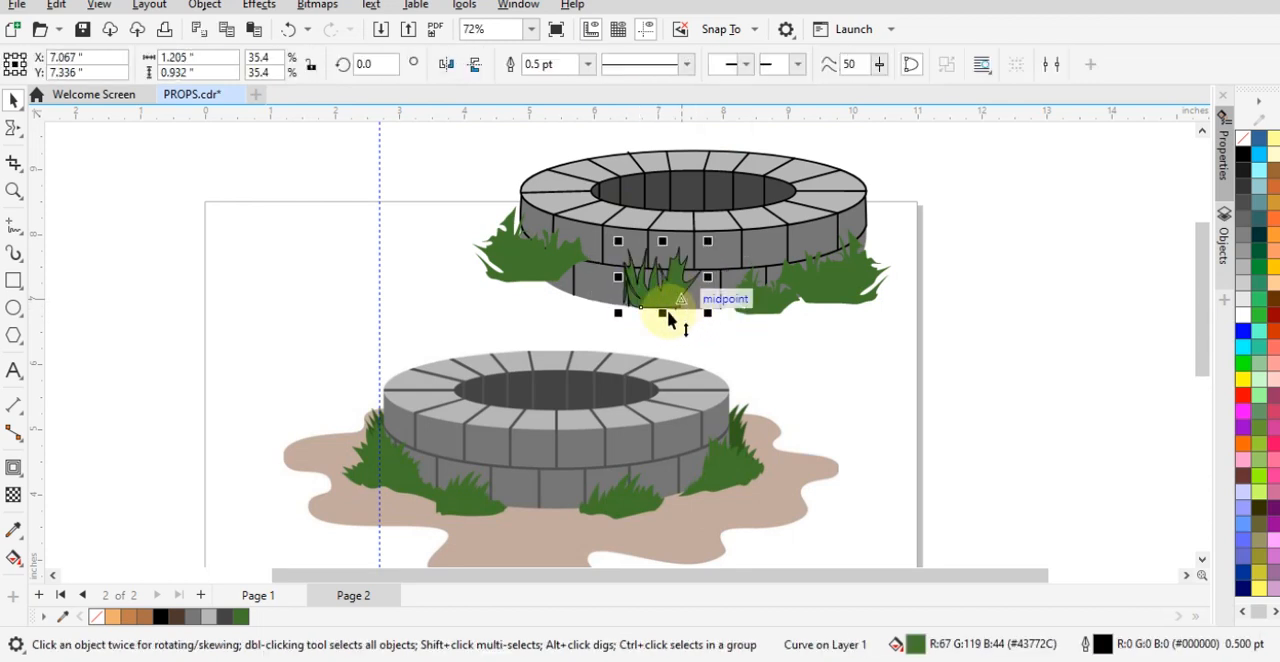
{"action": "right_click", "coordinate": [1244, 152]}
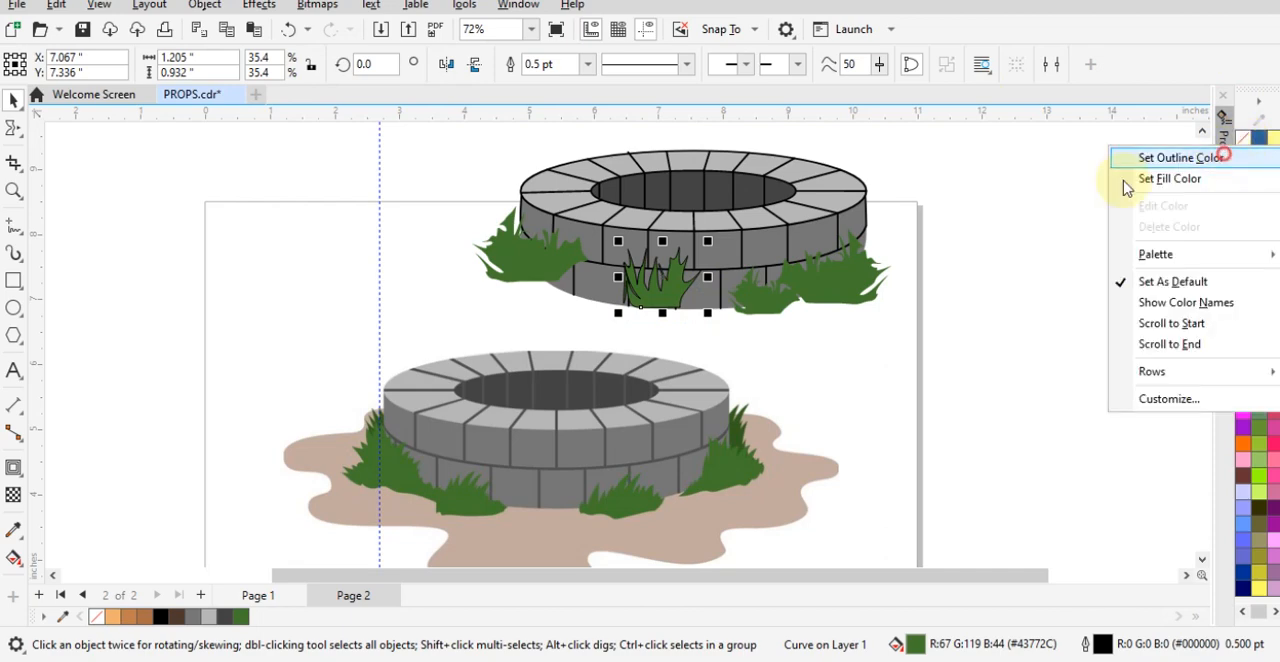
{"action": "left_click", "coordinate": [1160, 158]}
{"action": "scroll", "coordinate": [715, 283], "scroll_direction": "up", "scroll_amount": 2}
{"action": "mouse_move", "coordinate": [640, 322]}
{"action": "left_mouse_down"}
{"action": "mouse_move", "coordinate": [636, 308]}
{"action": "mouse_move", "coordinate": [630, 318]}
{"action": "left_mouse_up"}
- Group the traced well with its four grass clumps
{"action": "scroll", "coordinate": [630, 320], "scroll_direction": "down", "scroll_amount": 2}
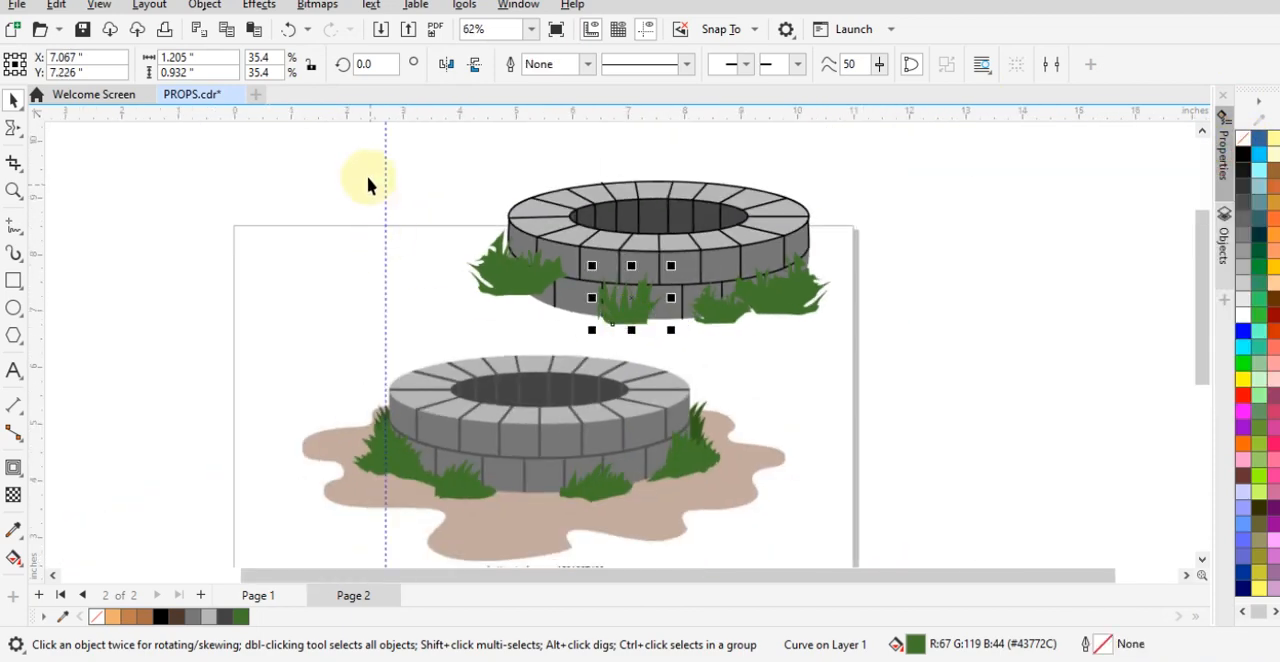
{"action": "left_click_drag", "start_coordinate": [366, 160], "coordinate": [1039, 380]}
{"action": "key", "text": "ctrl+g"}
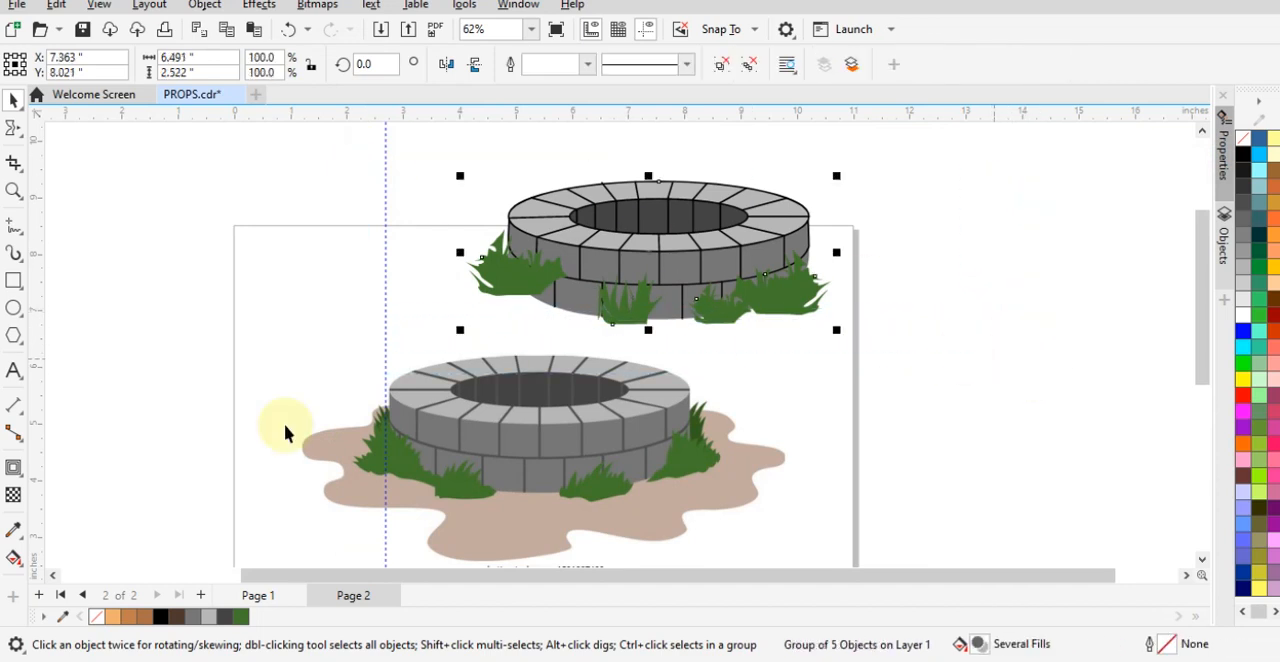
{"action": "left_click", "coordinate": [252, 596]}
{"action": "left_click", "coordinate": [340, 596]}
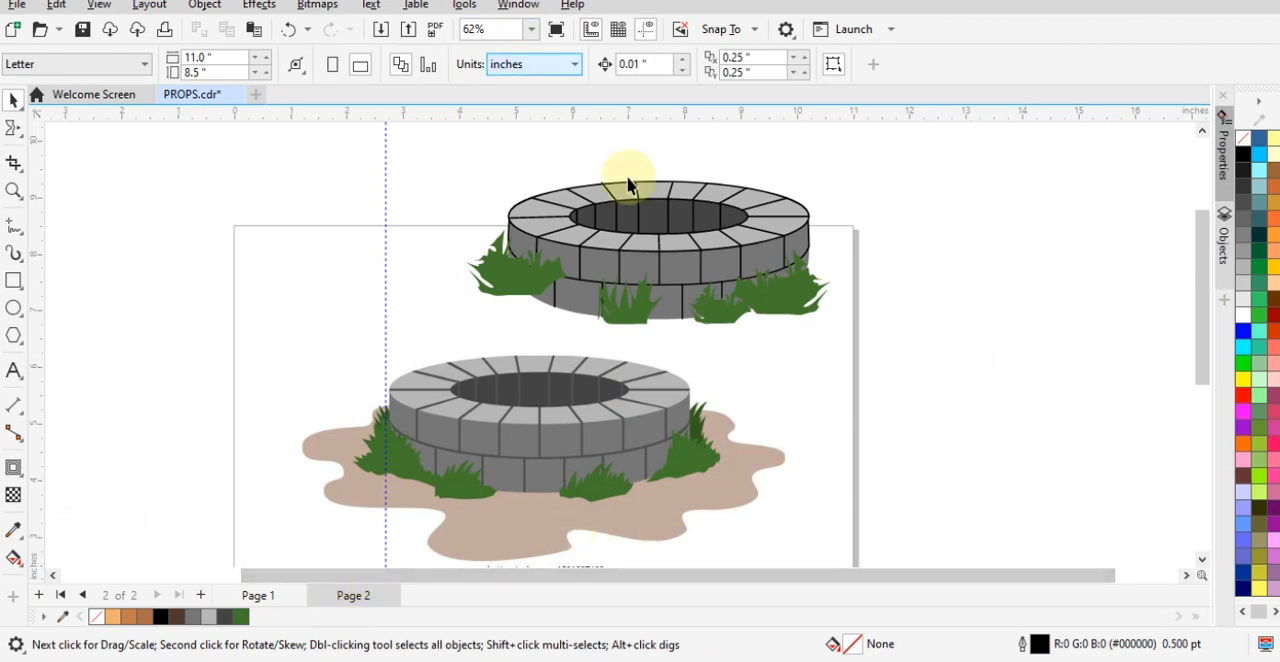
- Shift the grouped traced well slightly down and to the right above the reference picture
{"action": "scroll", "coordinate": [654, 248], "scroll_direction": "up", "scroll_amount": 2}
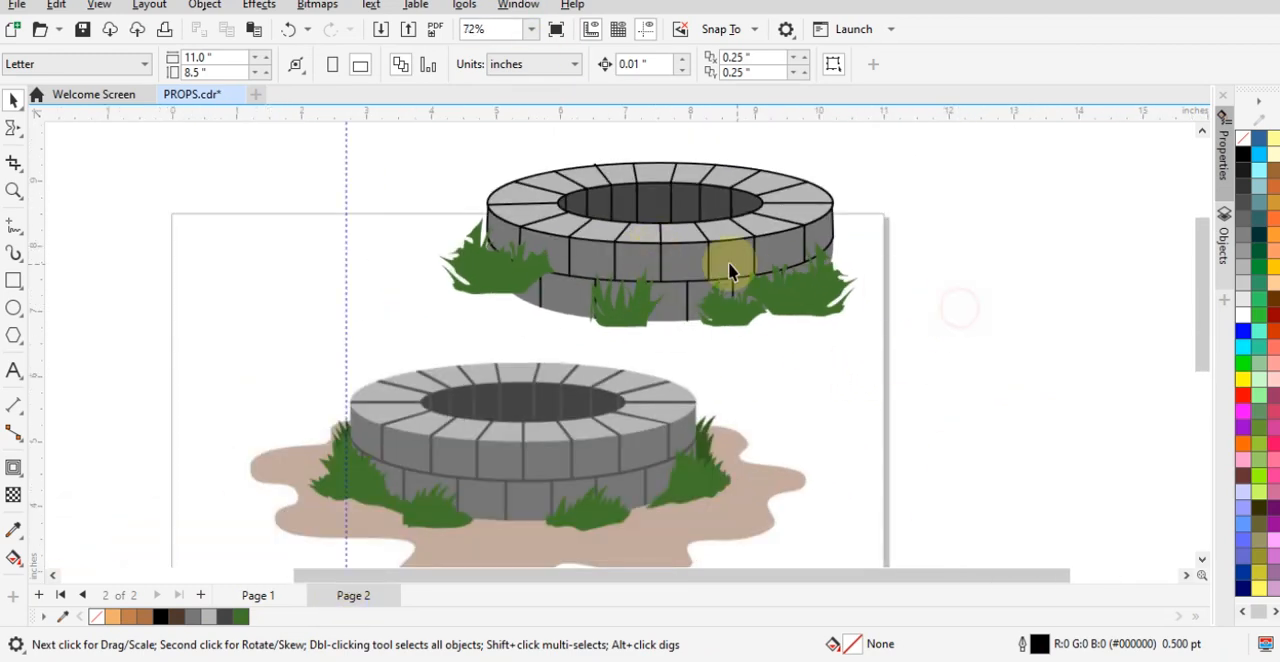
{"action": "mouse_move", "coordinate": [729, 264]}
{"action": "left_mouse_down"}
{"action": "mouse_move", "coordinate": [651, 286]}
{"action": "mouse_move", "coordinate": [757, 284]}
{"action": "mouse_move", "coordinate": [737, 271]}
{"action": "left_mouse_up"}
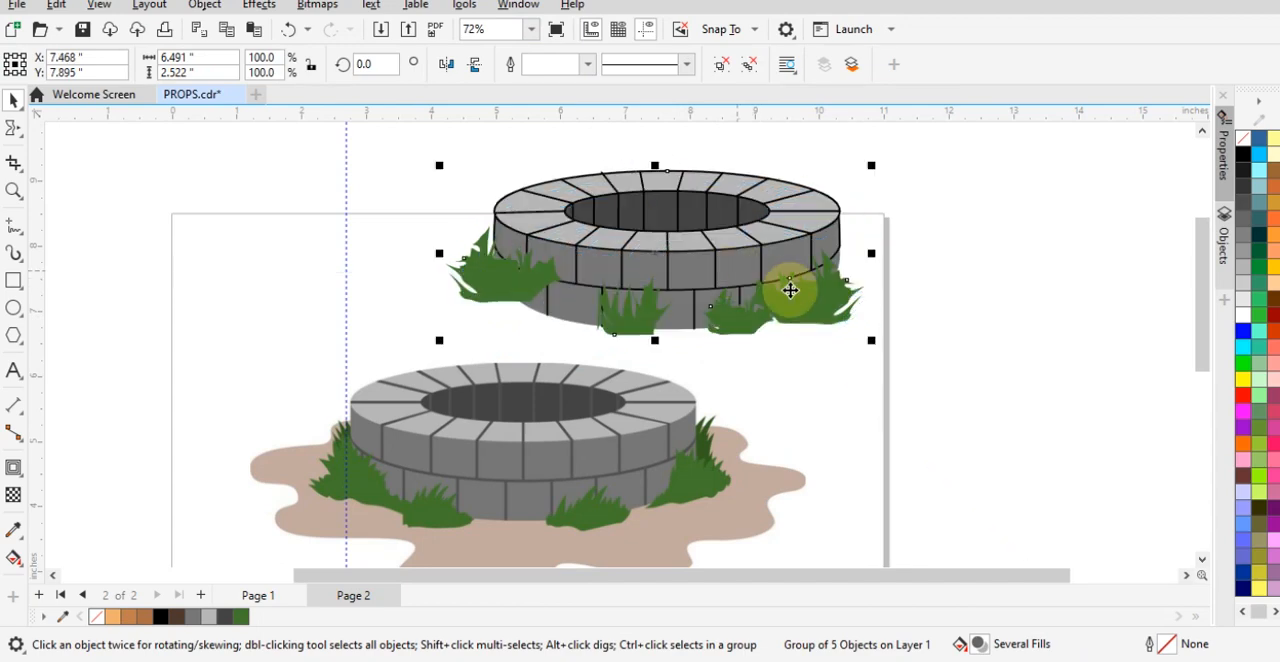